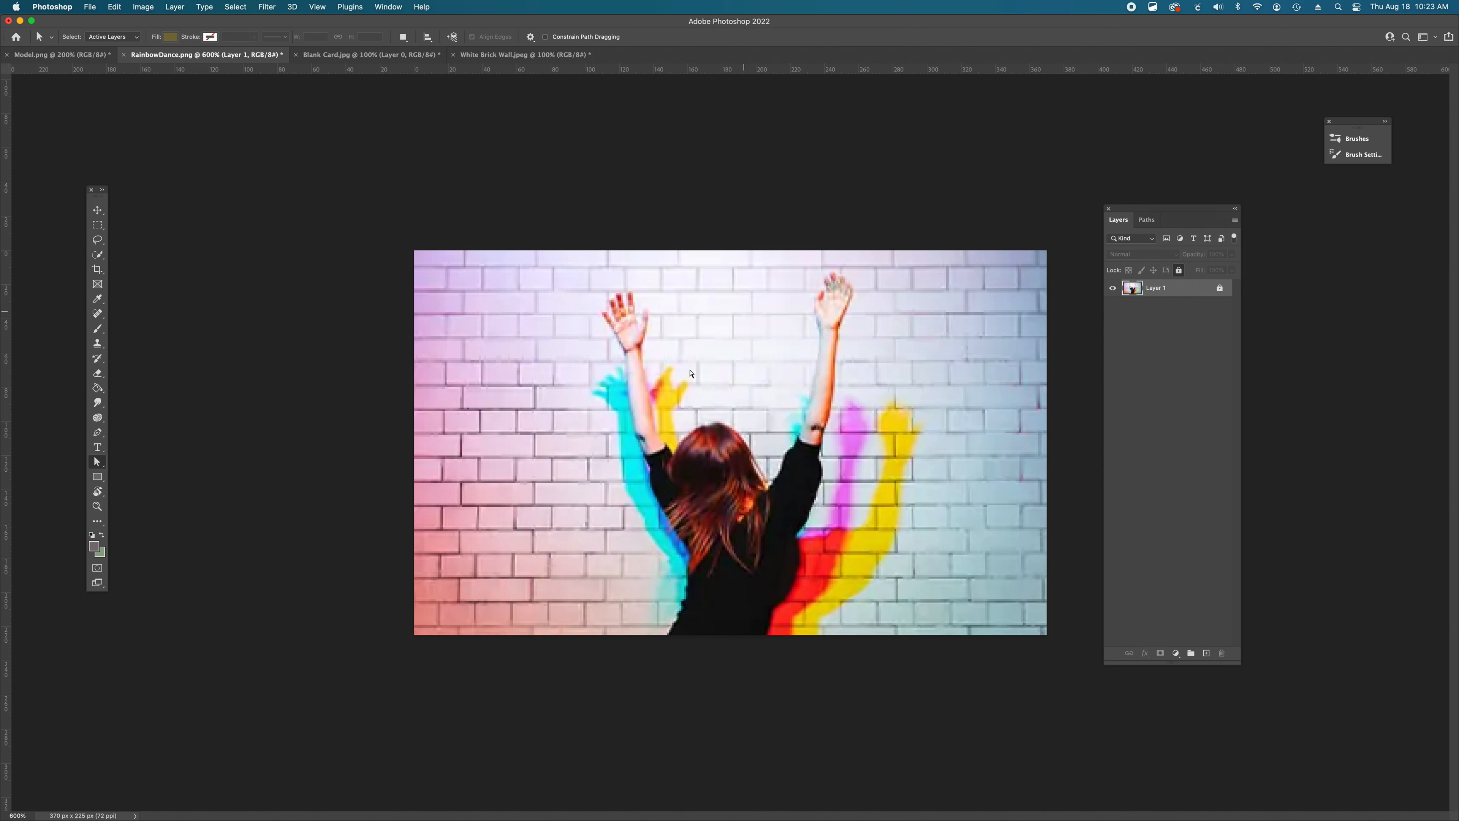
- Look over the cut-out model image and the white brick wall image
key(space)
click(35, 56)
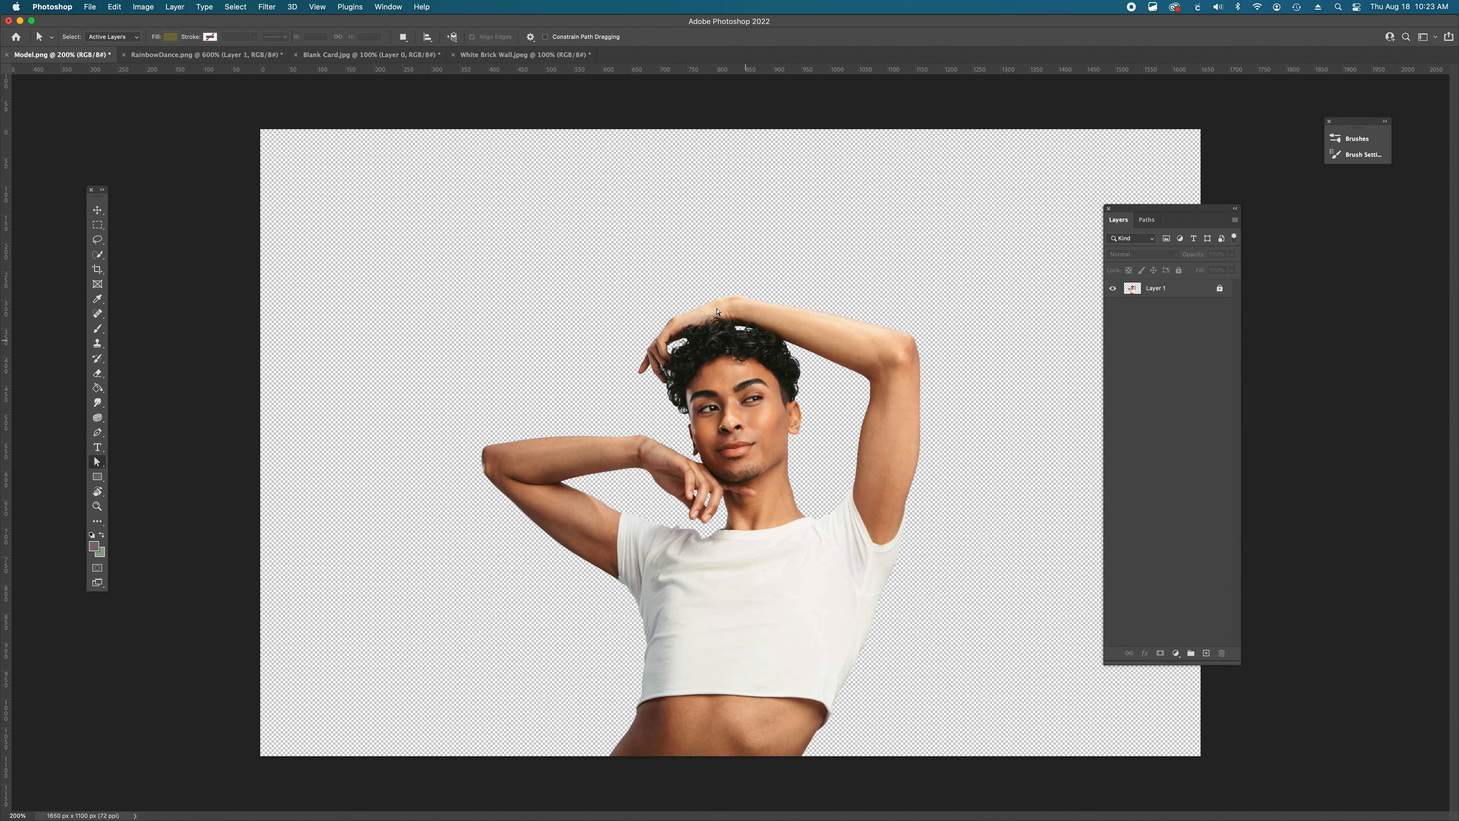
click(489, 58)
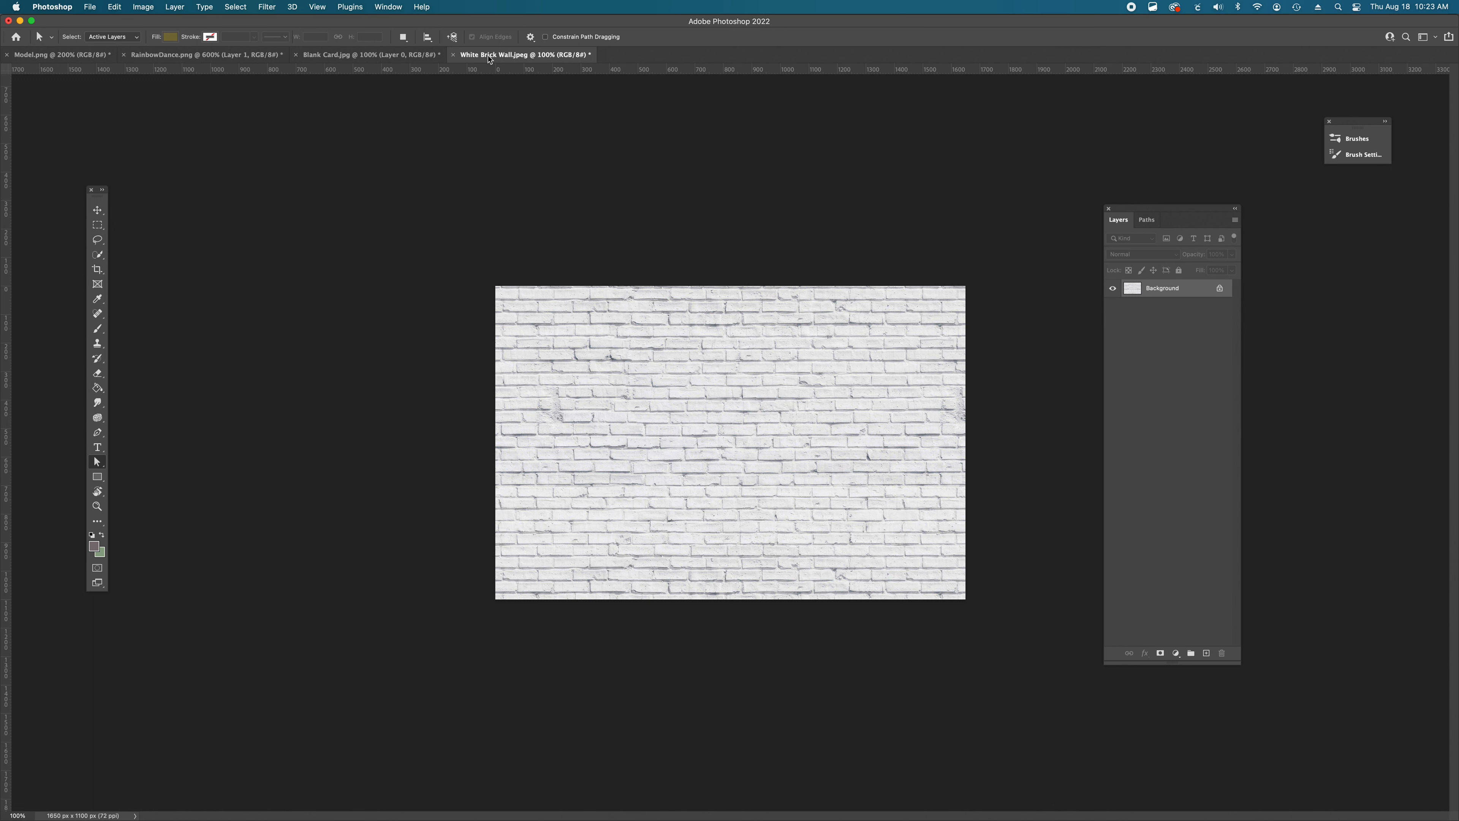
- Unlock the RainbowDance image layer and copy it into White Brick Wall.jpeg, placing it in the upper-left area of the wall
click(153, 55)
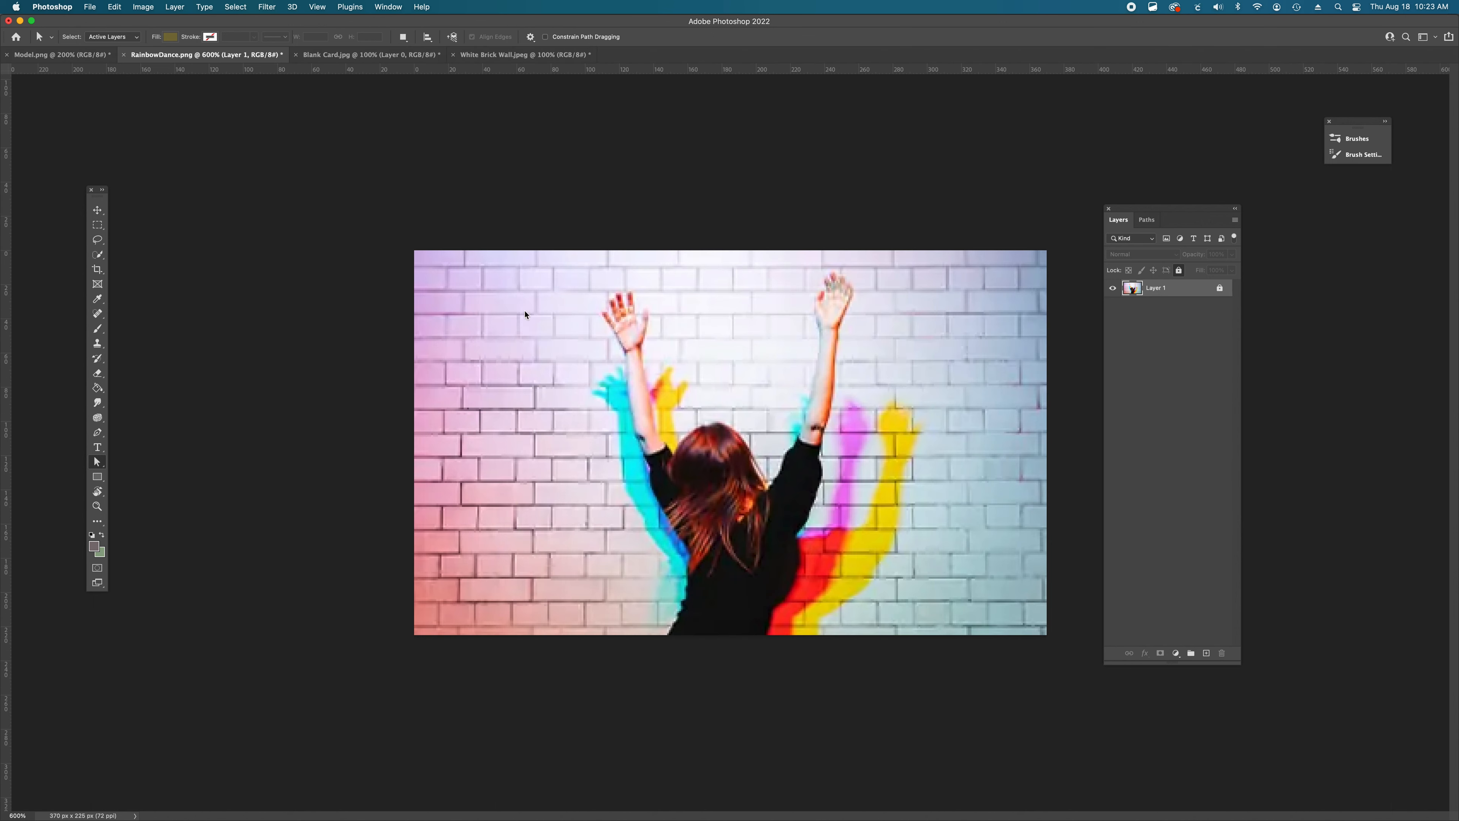
click(1219, 288)
click(97, 210)
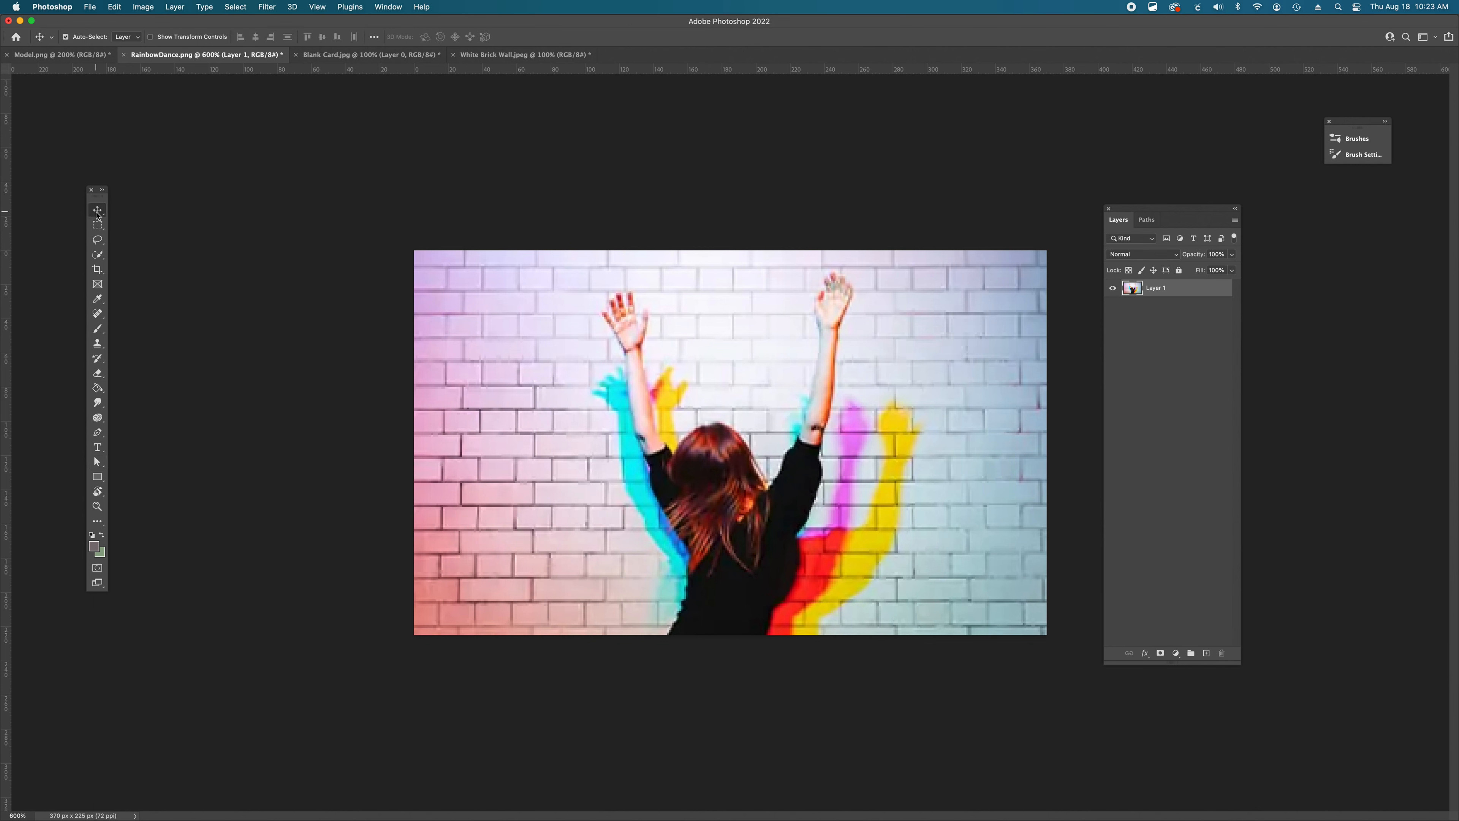
key(v)
drag(757, 385, 417, 139)
click(507, 56)
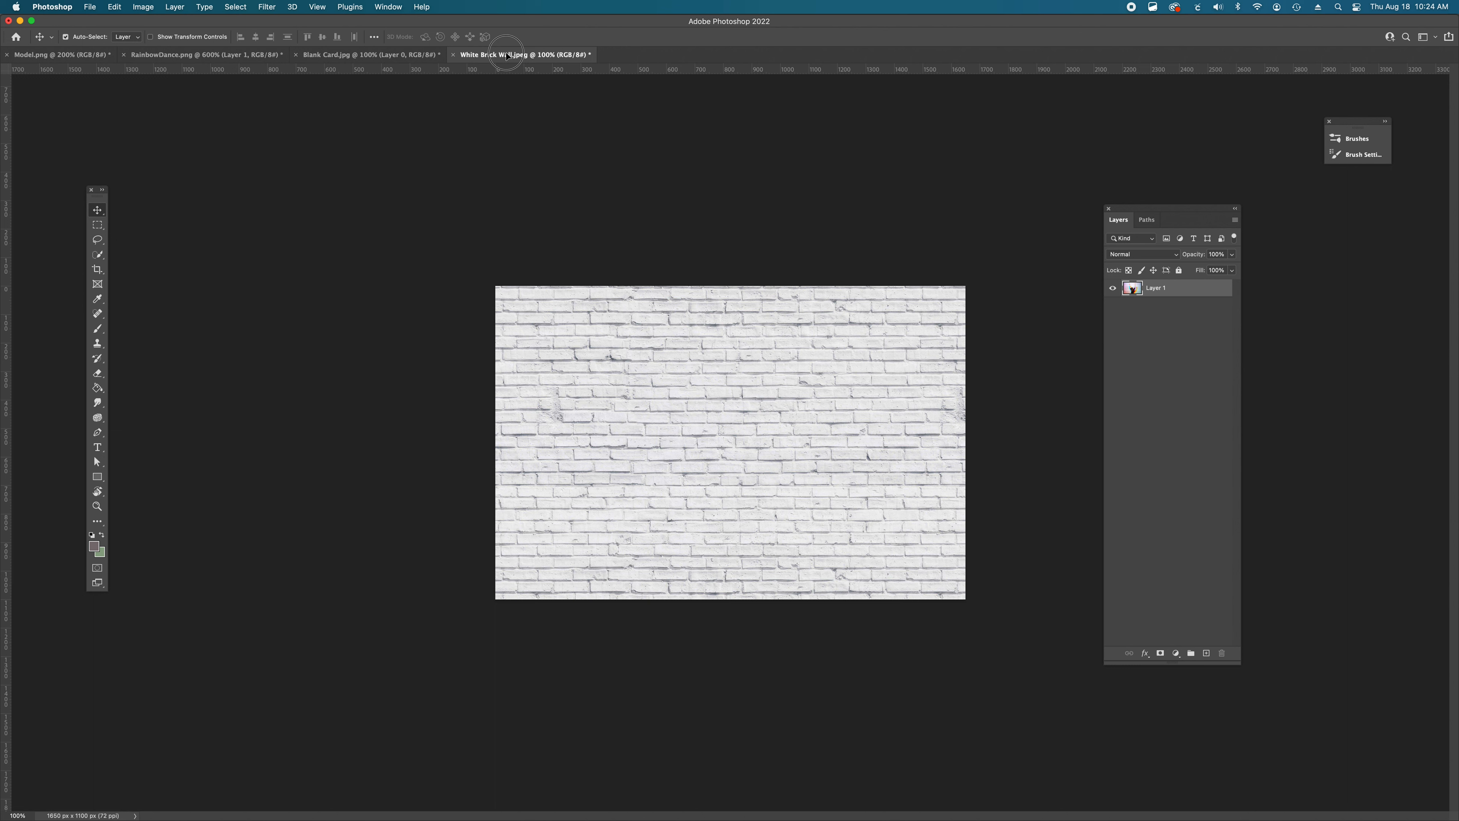
drag(771, 356, 578, 341)
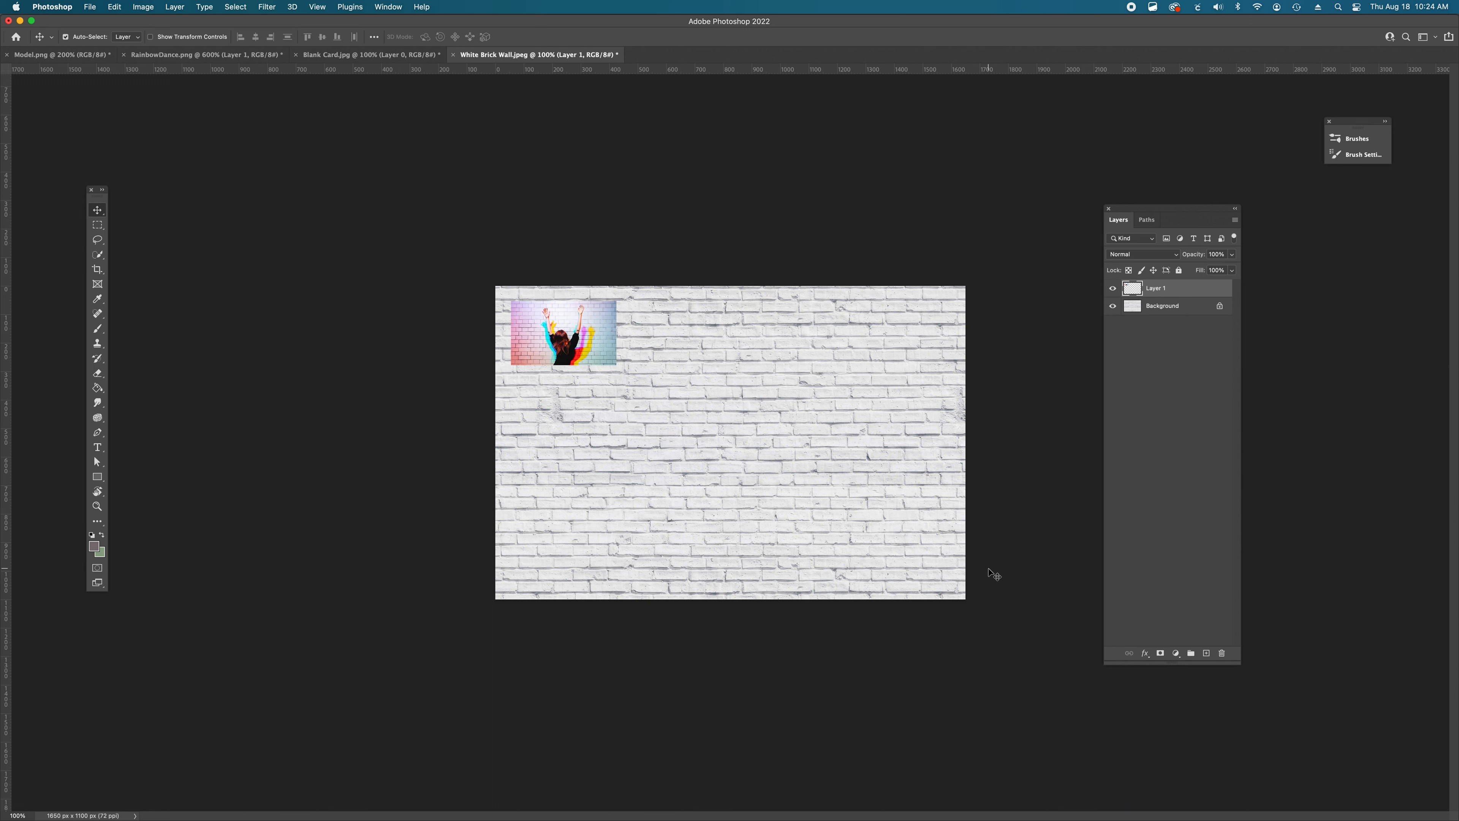
- Rename the pasted rainbow photo layer as Reference
double_click(1156, 287)
text(Refe)
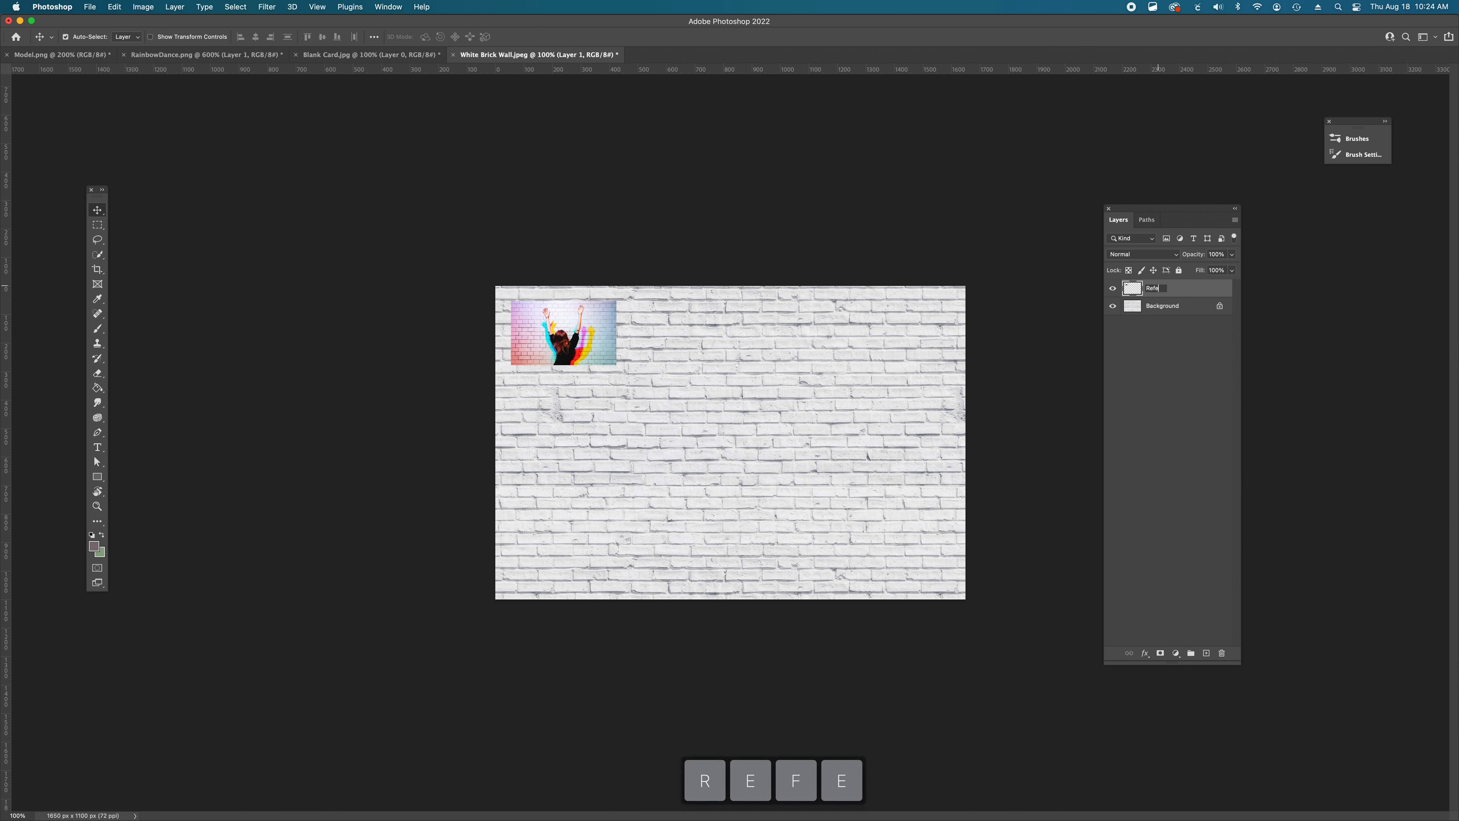
text(rence)
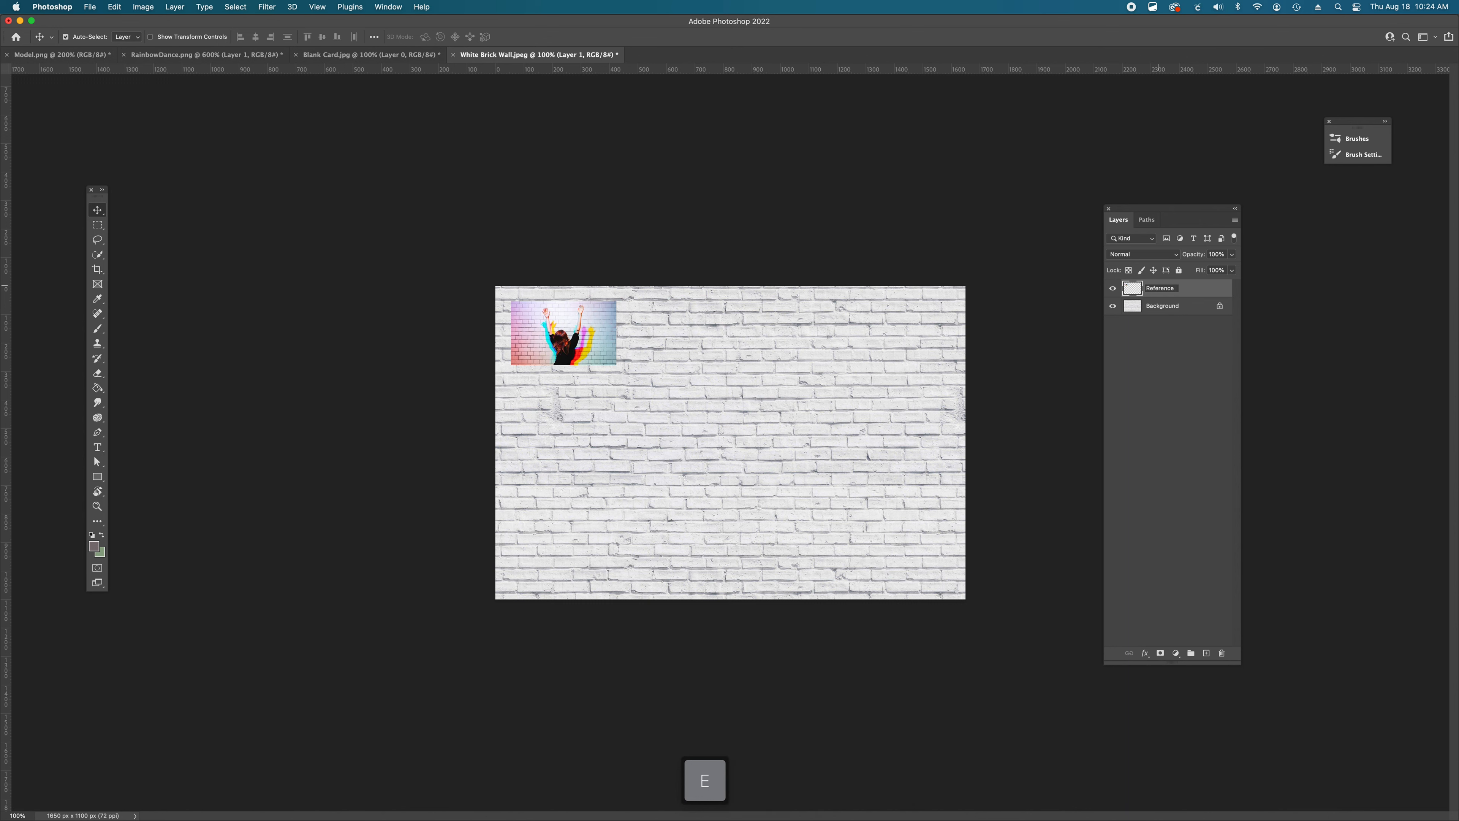
click(1188, 387)
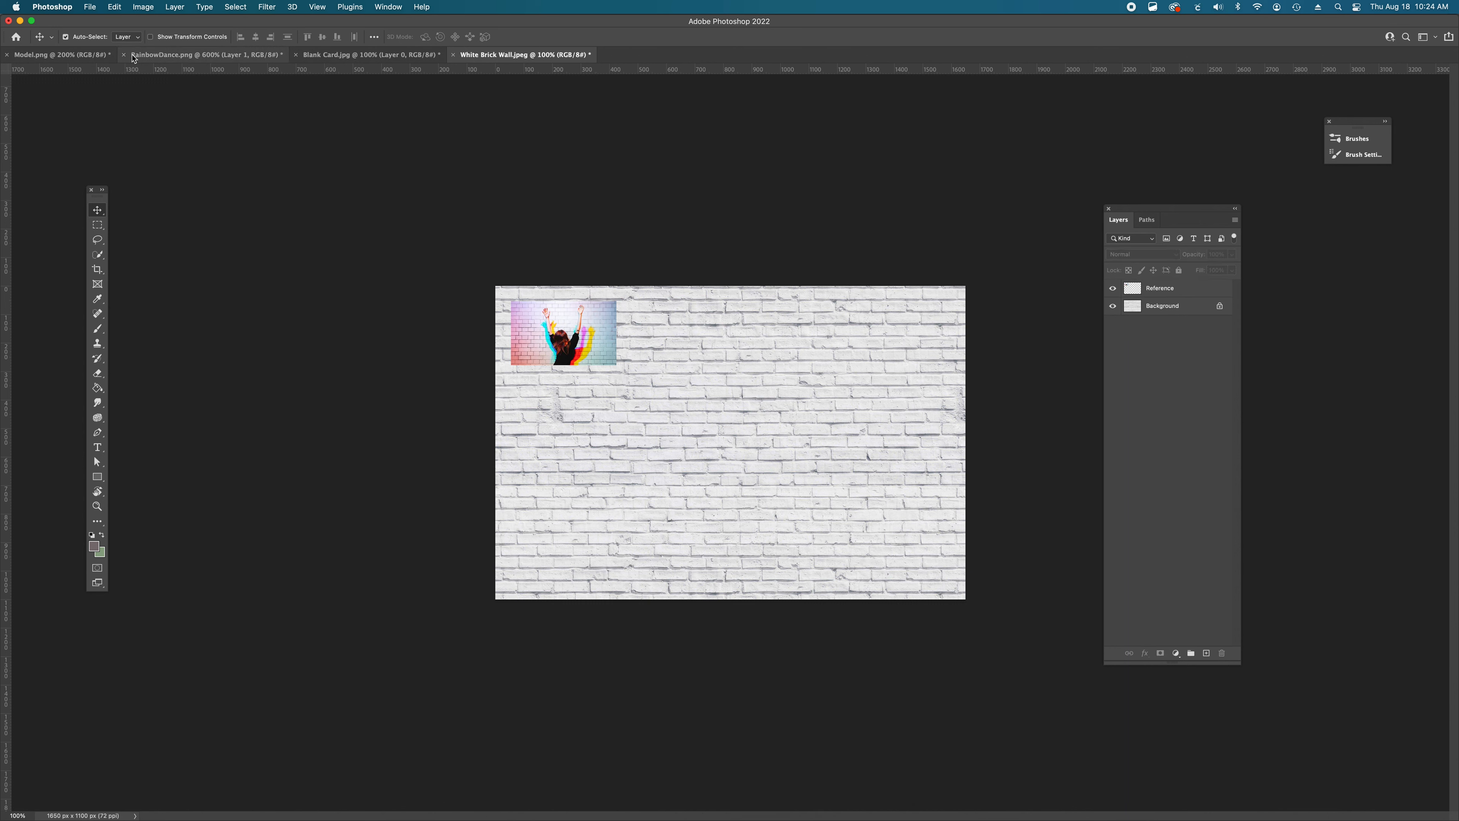
- Unlock the cut-out in Model.png and copy it into White Brick Wall.jpeg, aligned with the canvas's bottom edge slightly right of centre
click(87, 55)
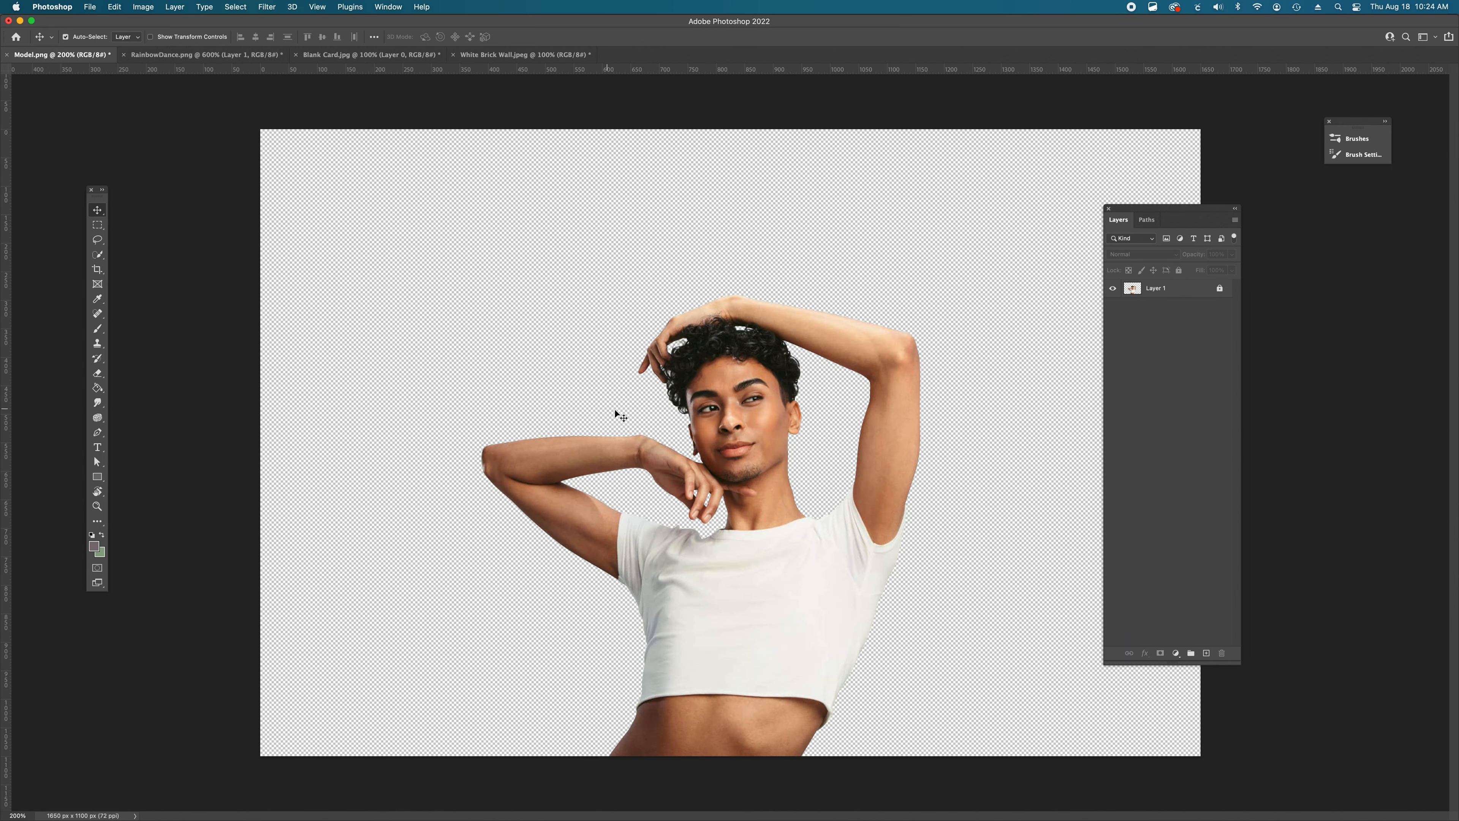
key(v)
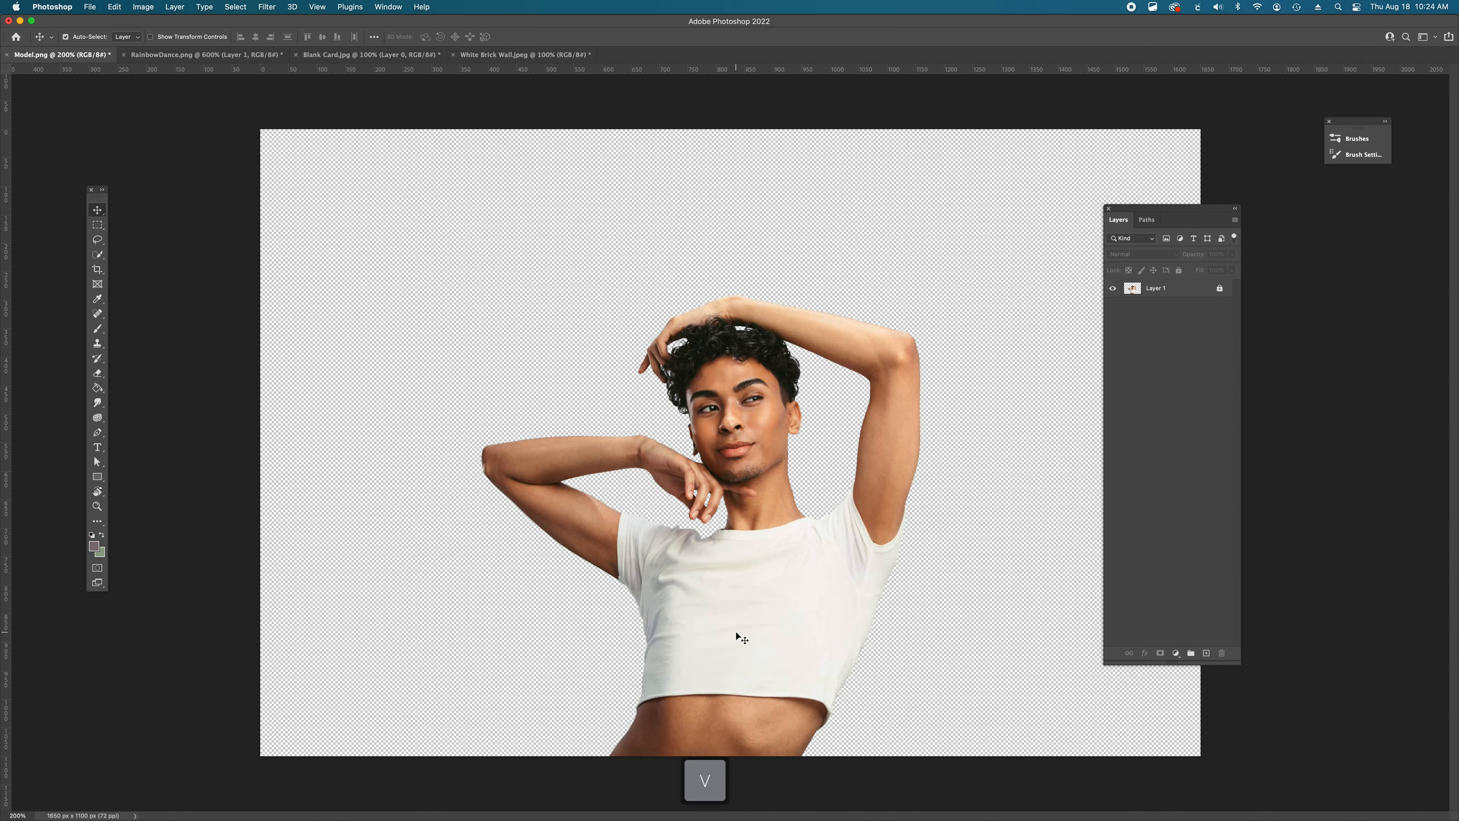
drag(772, 644, 779, 613)
click(1219, 289)
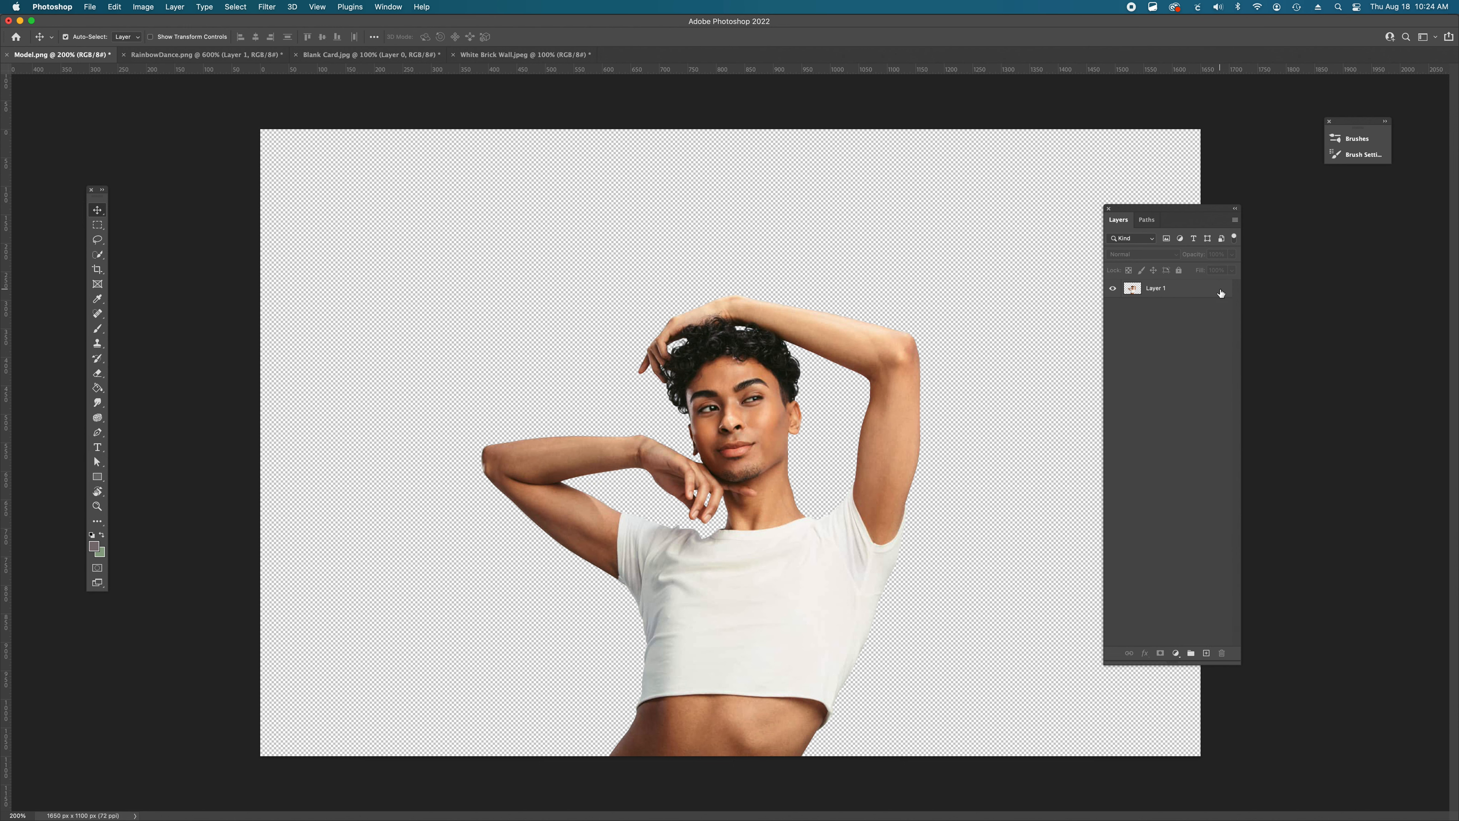
drag(701, 636, 782, 513)
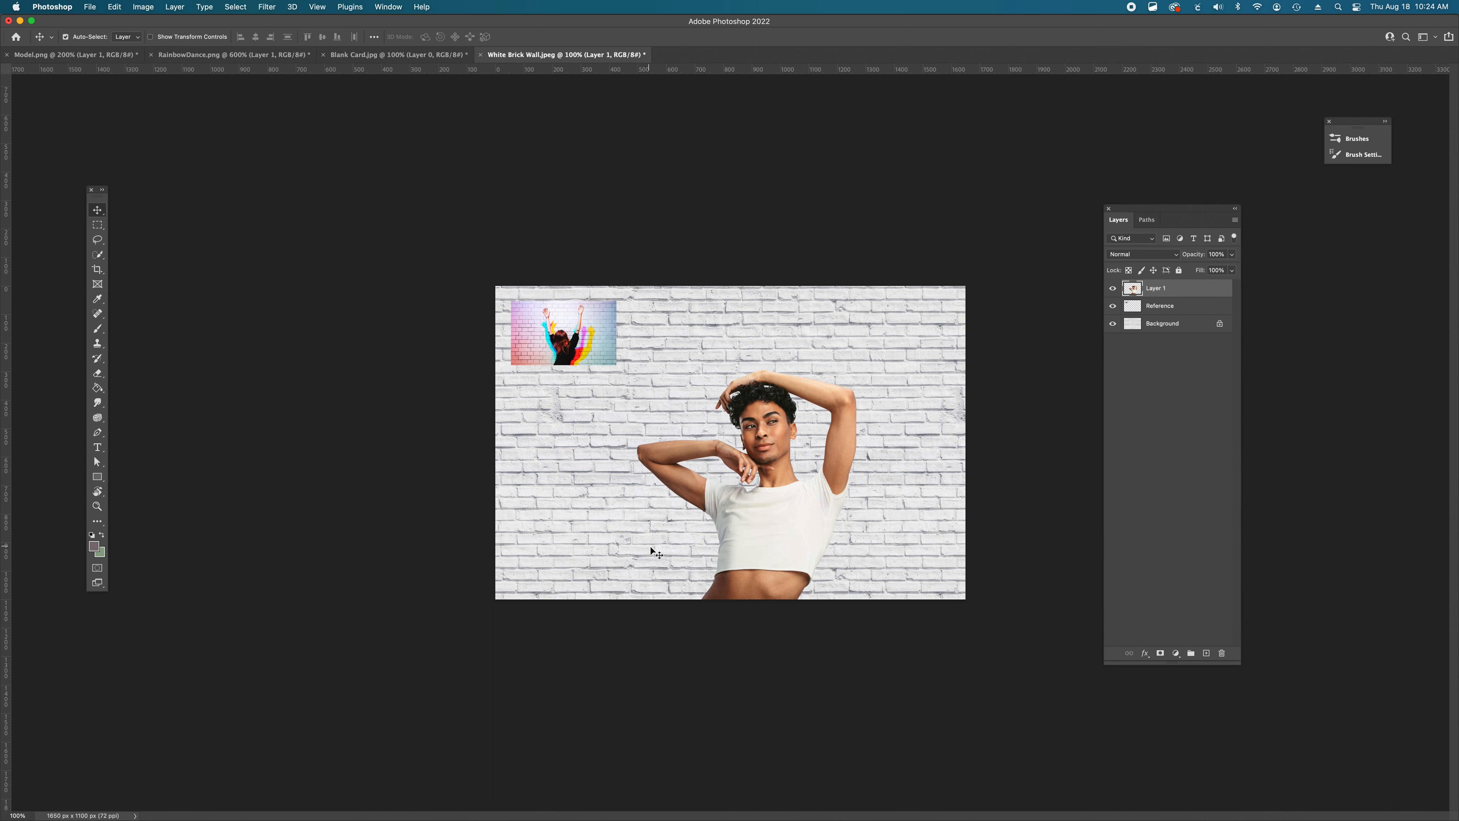
drag(786, 556, 785, 559)
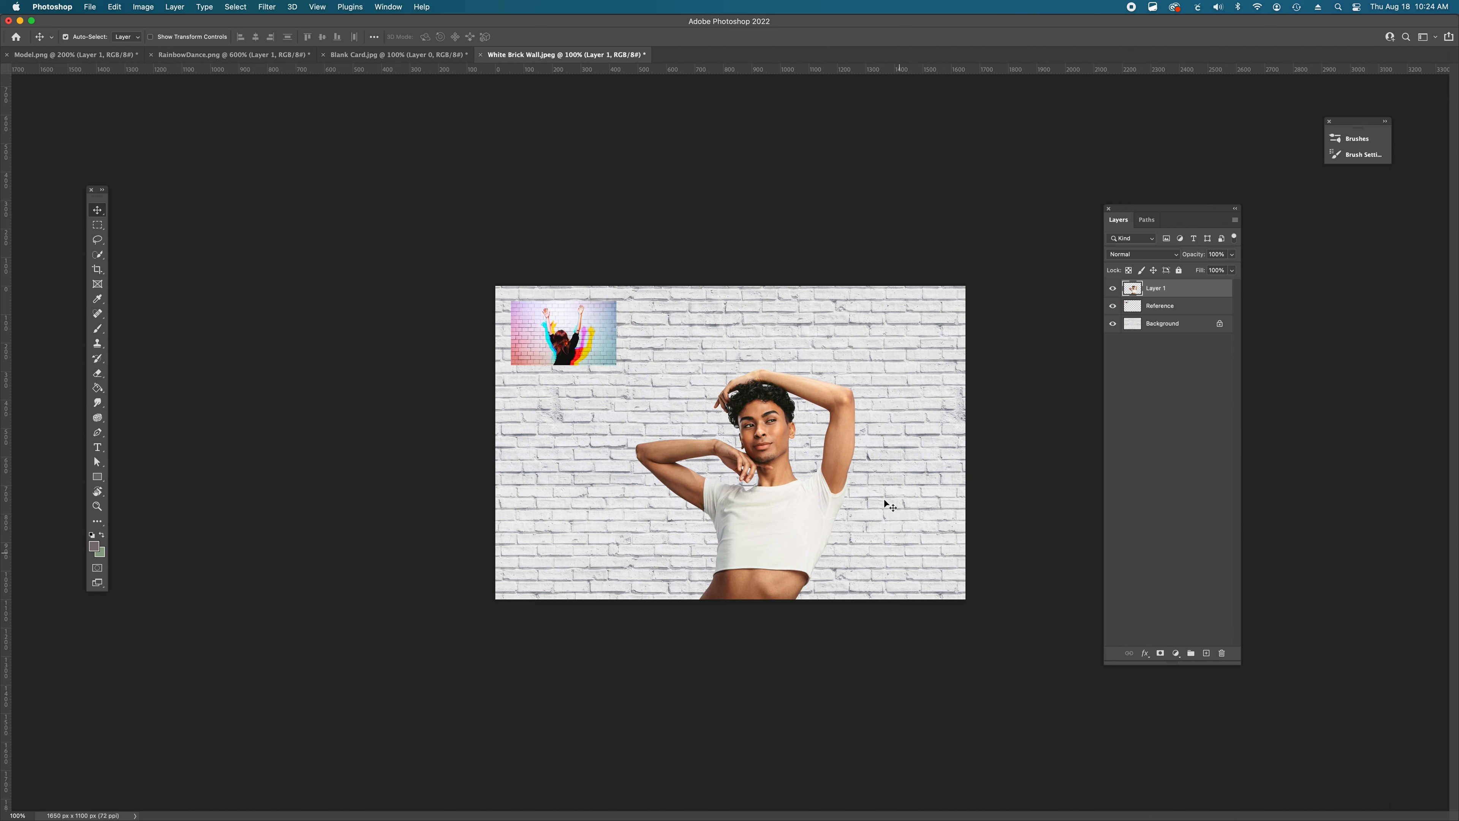
- Rename the cut-out person's layer as Model and move it below the Reference layer
click(1093, 538)
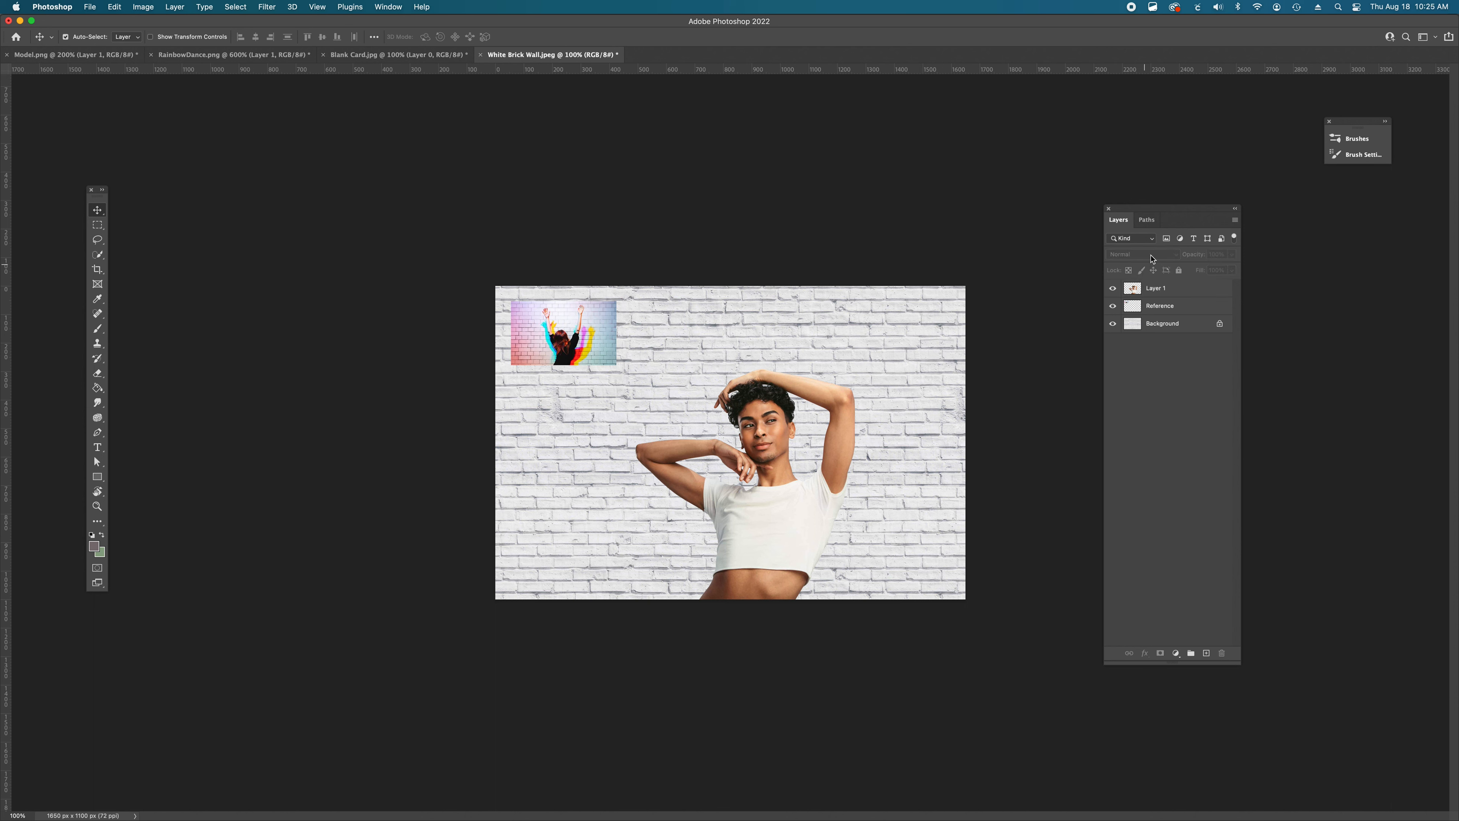
double_click(1154, 288)
text(M)
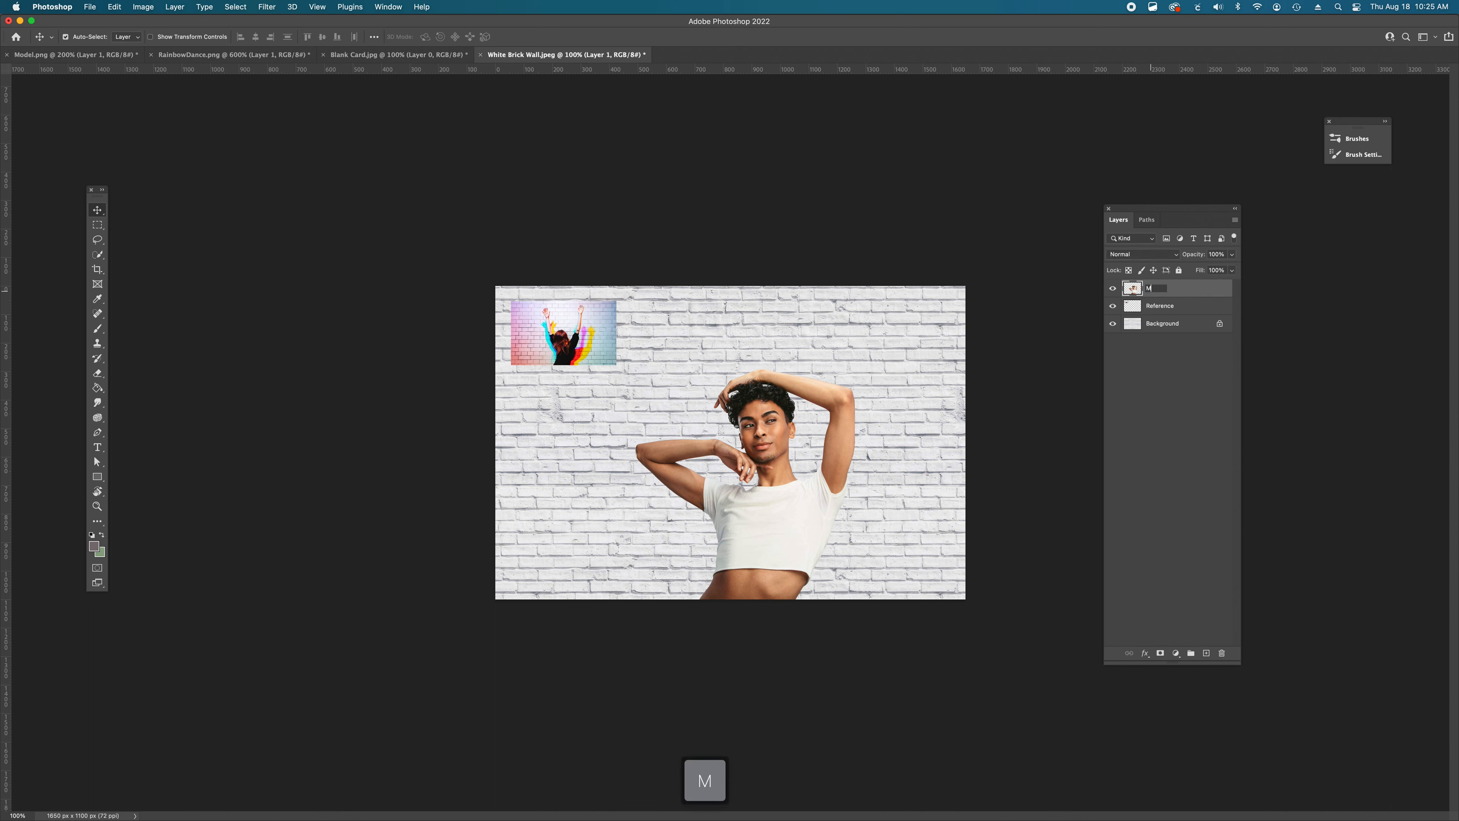
text(odel)
drag(1175, 290, 1172, 316)
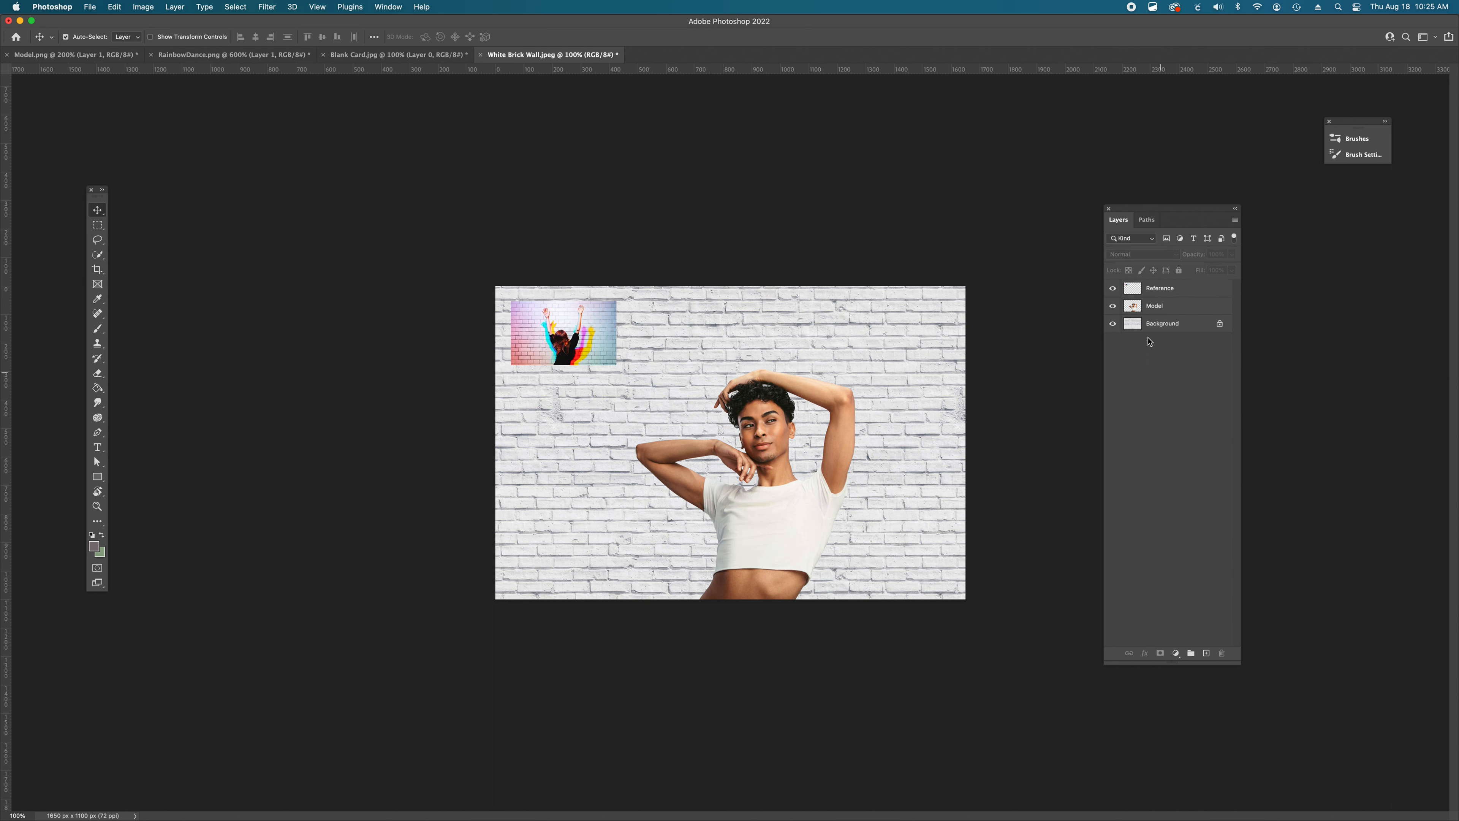
- Check the composite with the Reference layer hidden and shown, and view the Blank Card.jpg document
click(1112, 288)
click(1112, 288)
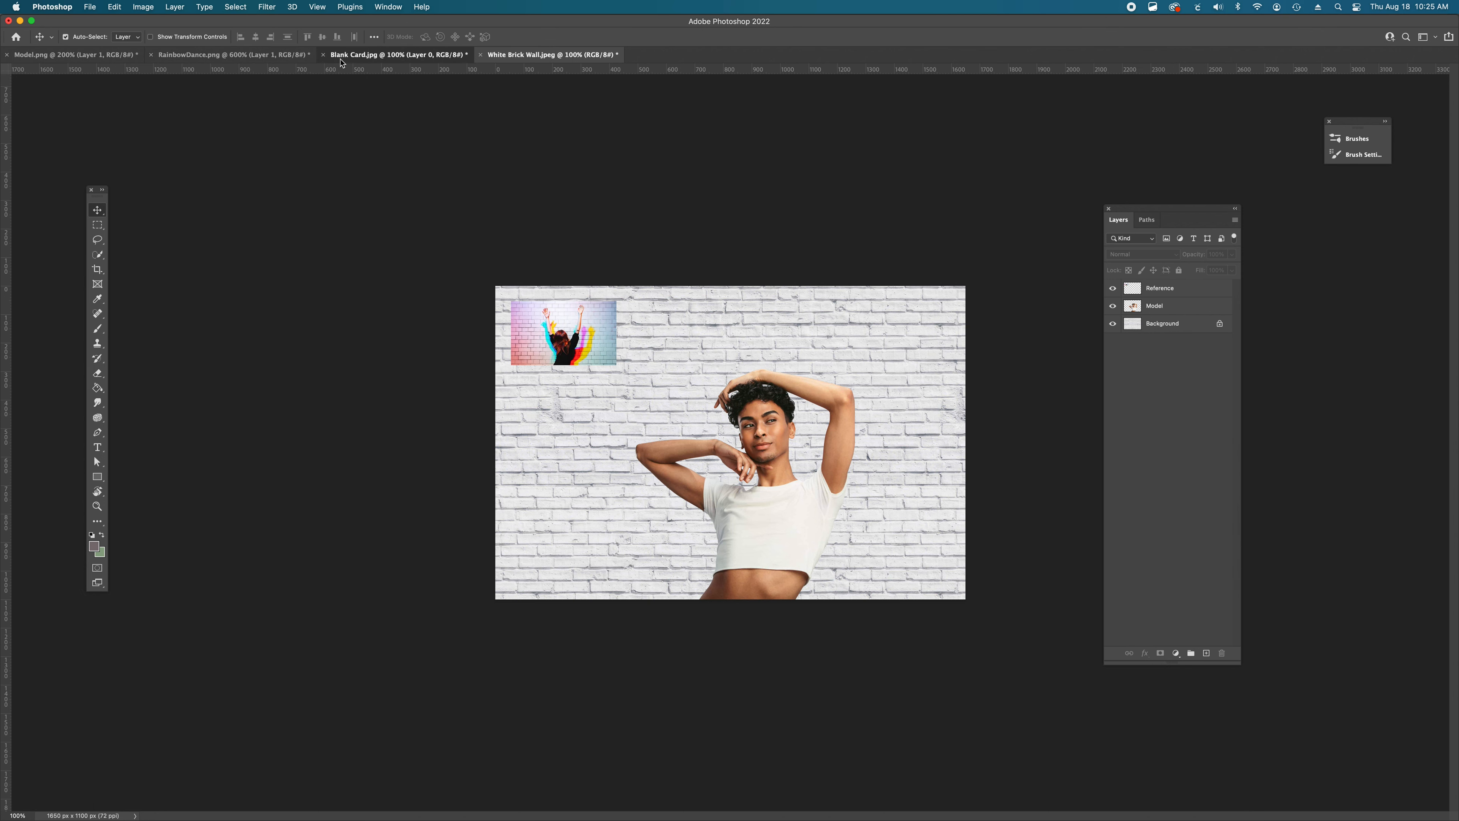
click(391, 55)
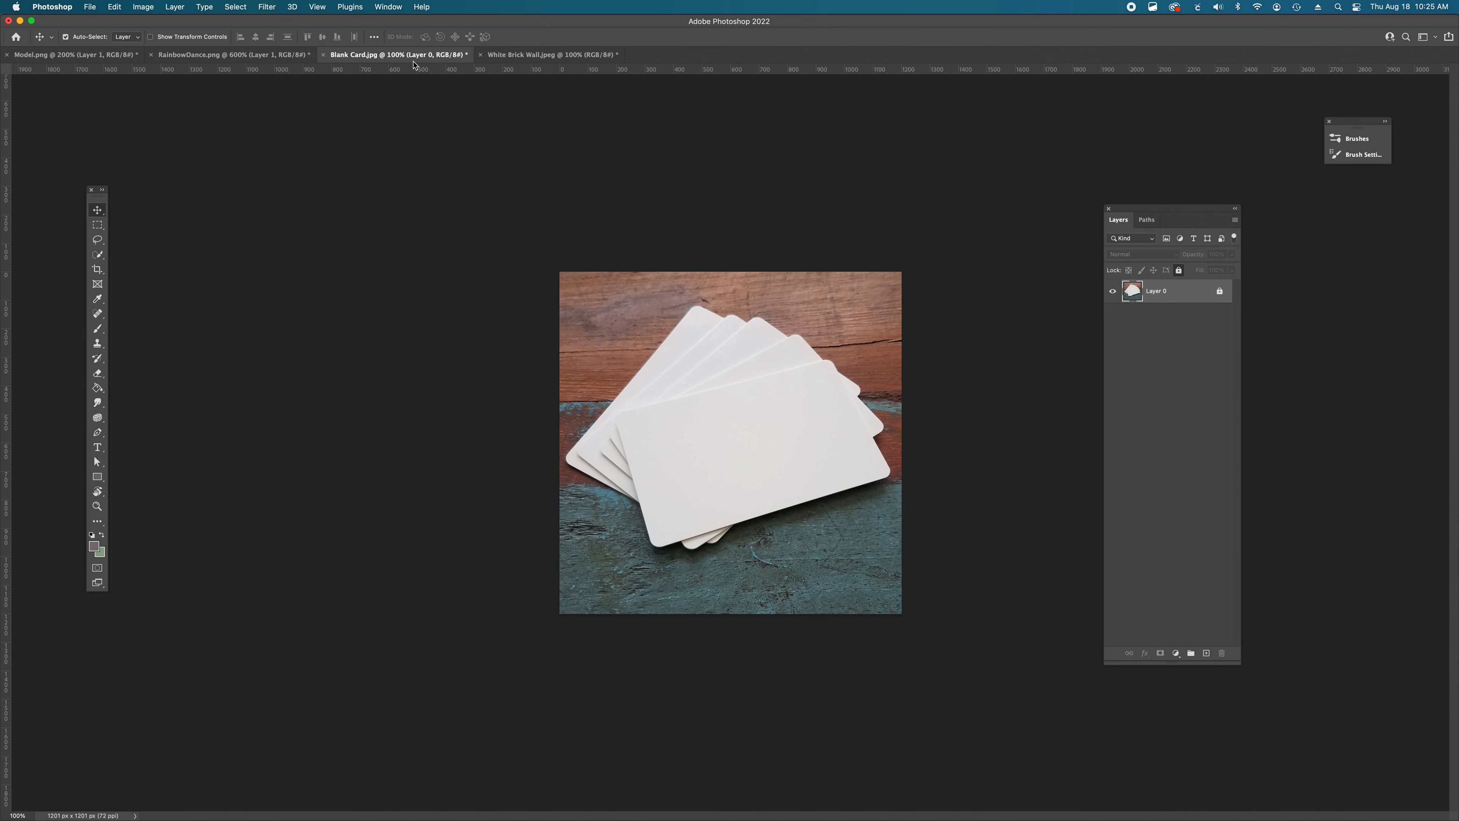
key(ctrl+Tab)
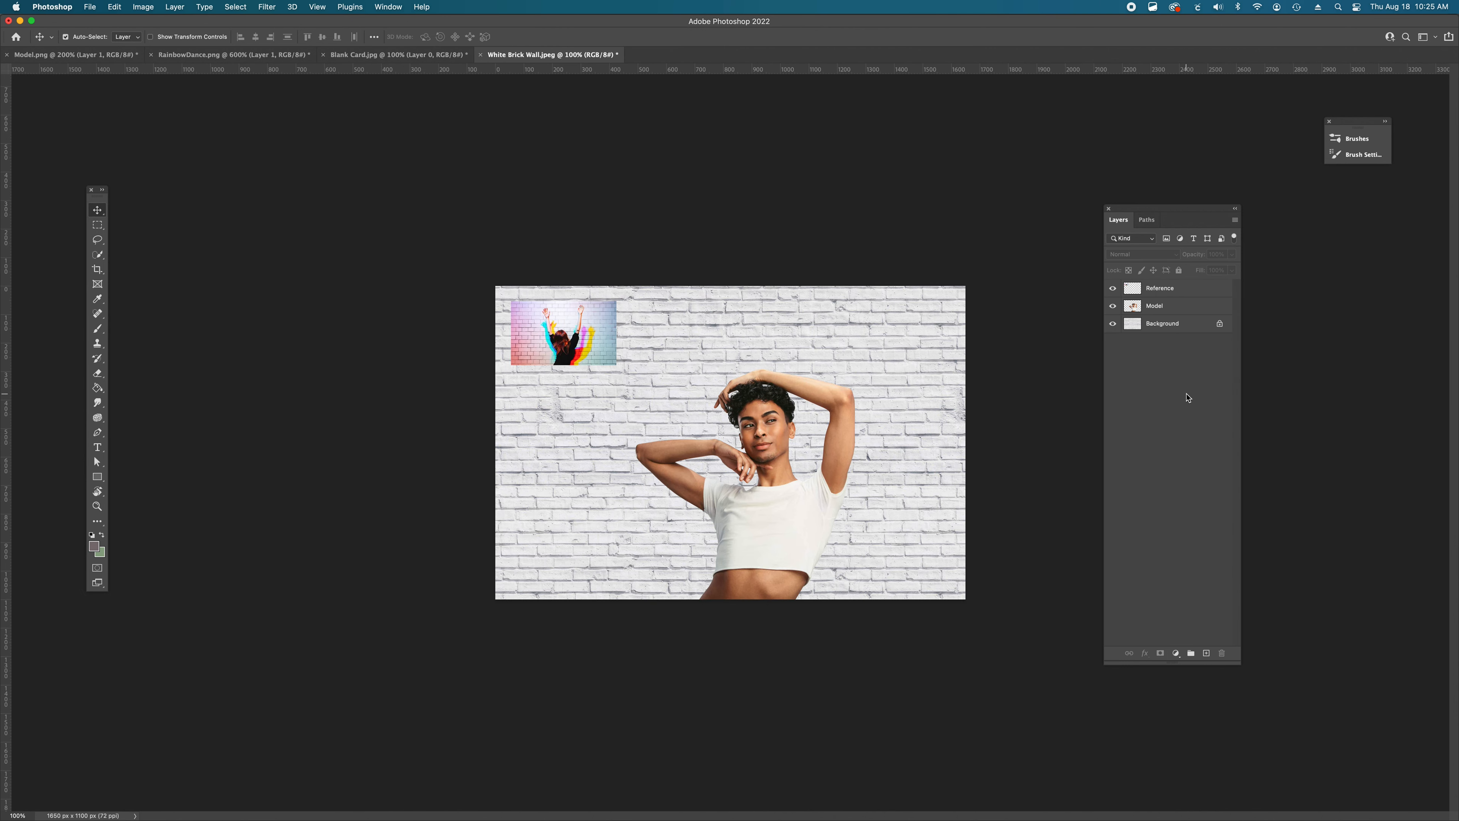
- Unlock the brick wall background and duplicate it and the Model layer, placing both copies at the bottom of the layer stack
click(1219, 323)
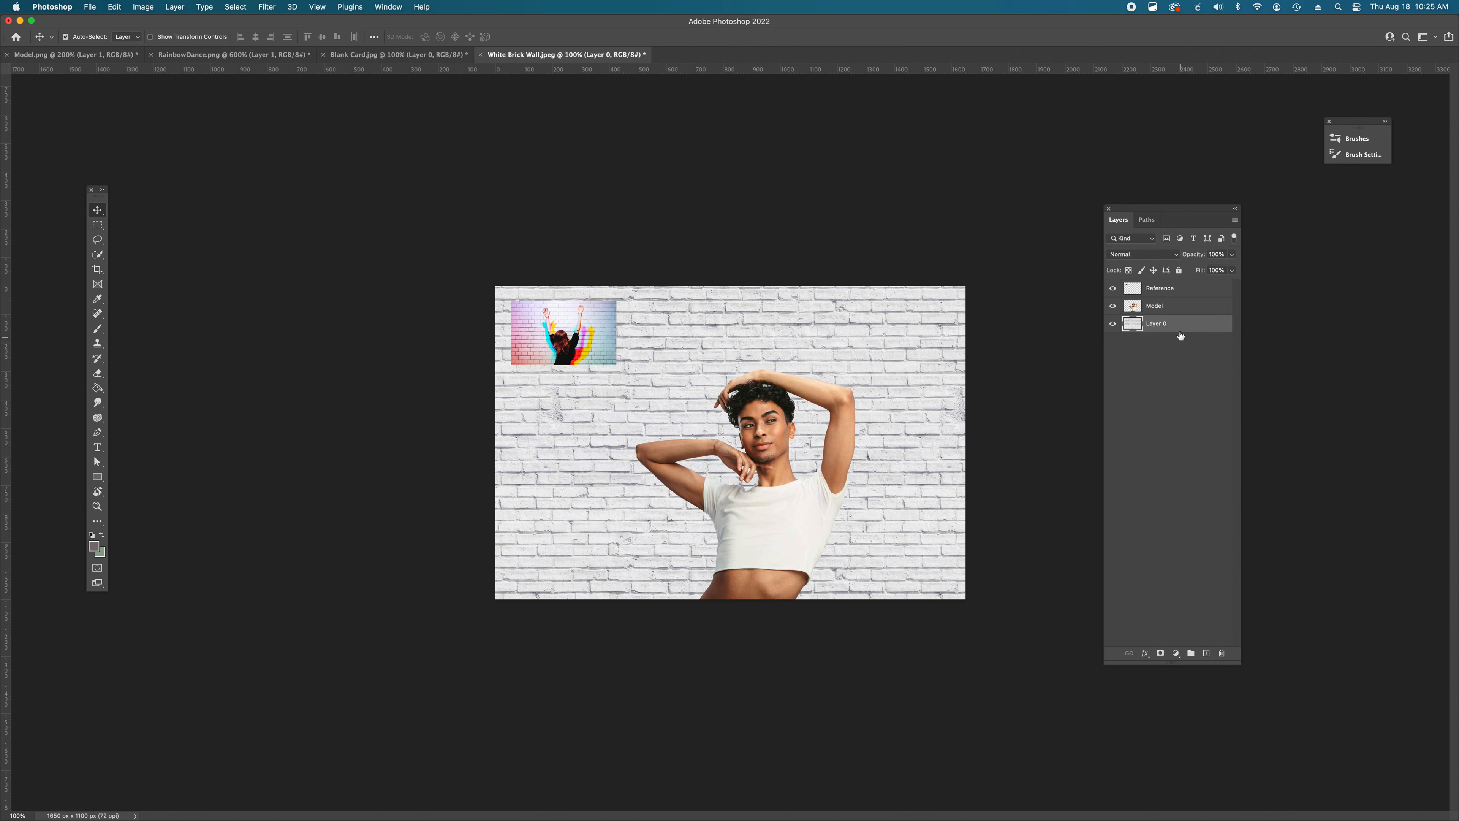
drag(1177, 329, 1205, 653)
drag(1160, 308, 1206, 652)
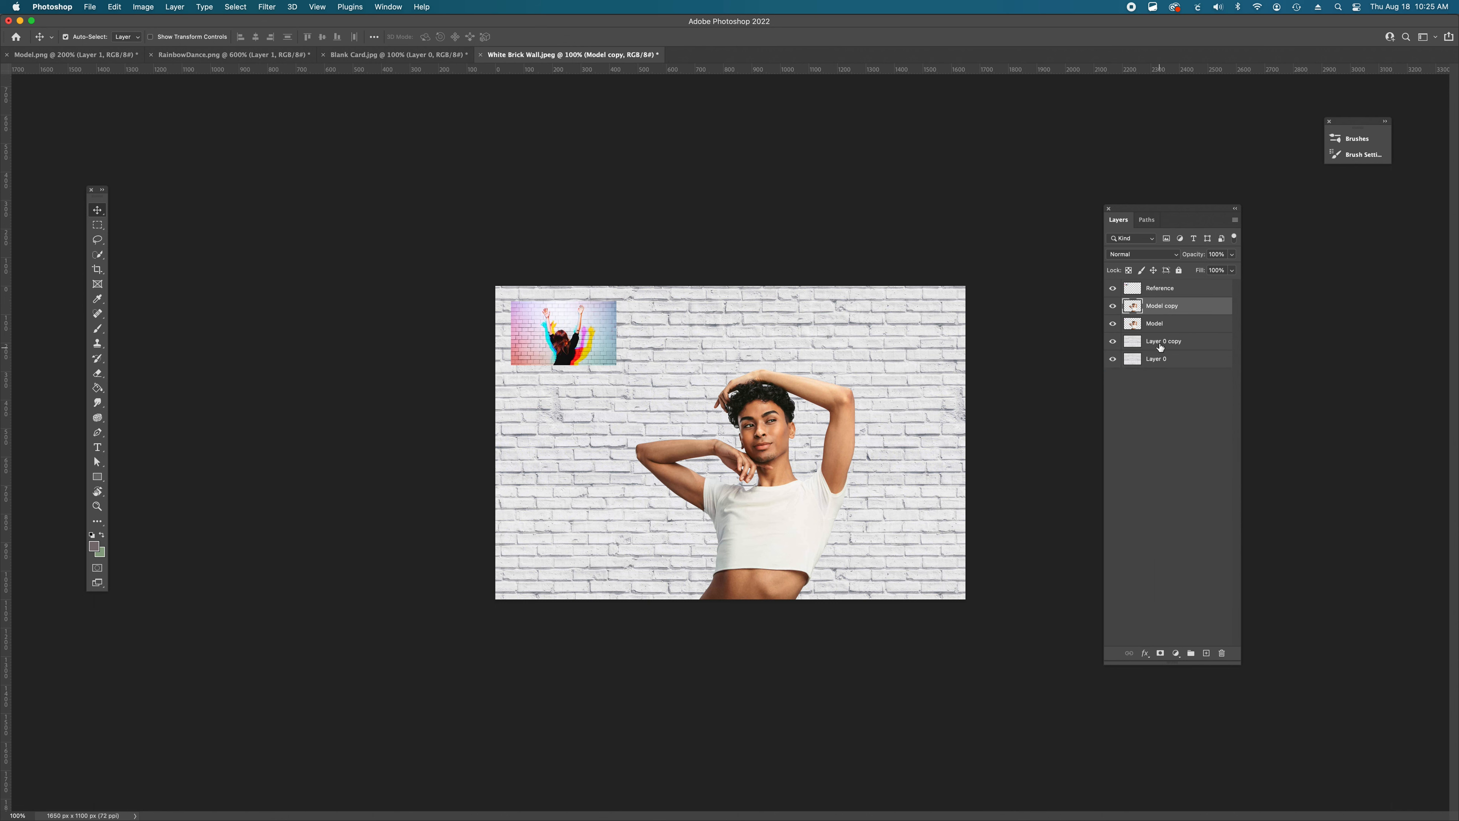
drag(1171, 311, 1176, 359)
- Group the Model copy and brick wall copy layers and name the group Original
shift+click(1177, 341)
key(super+g)
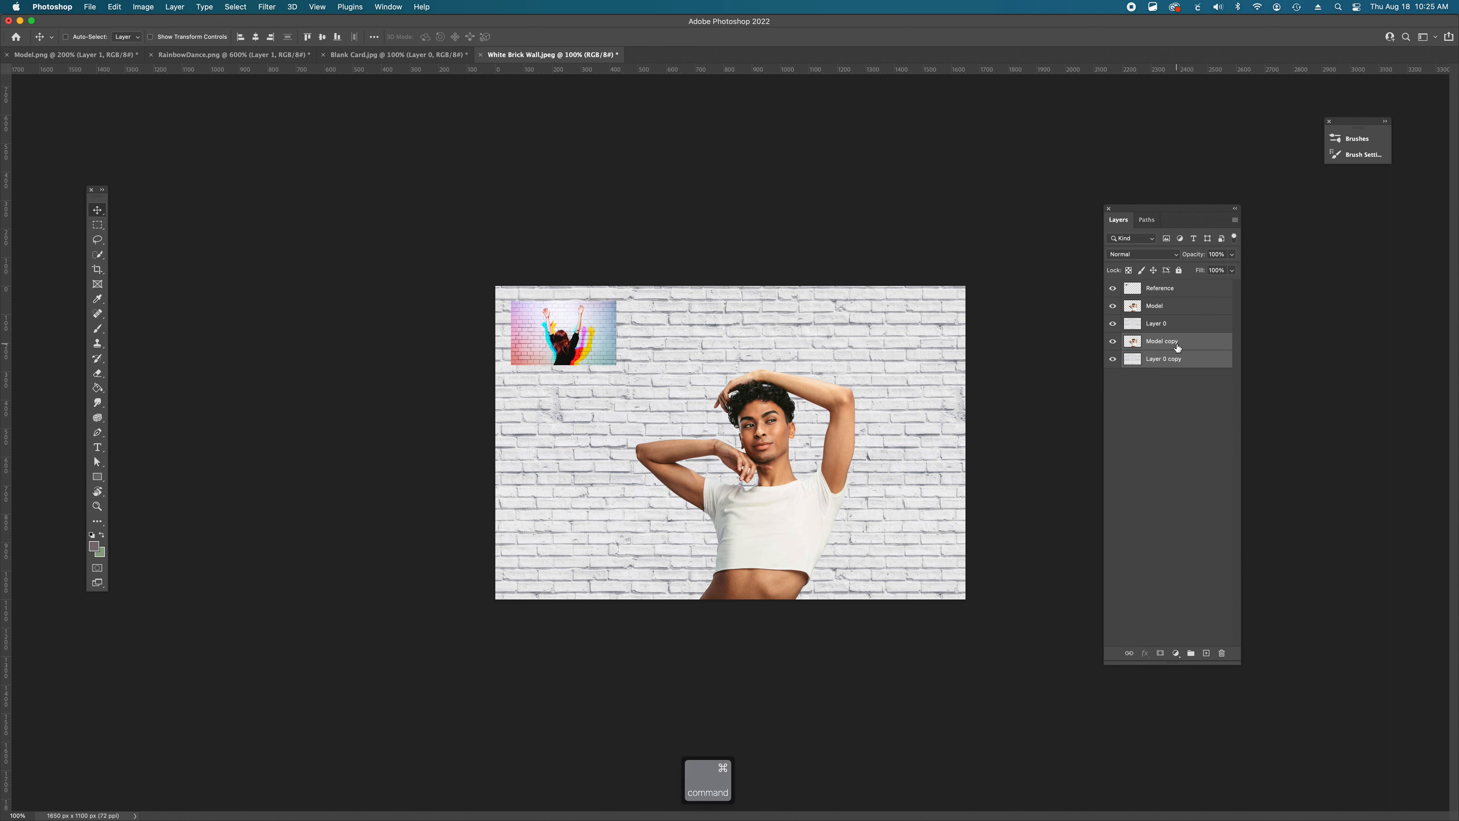
double_click(1155, 340)
text(Ori)
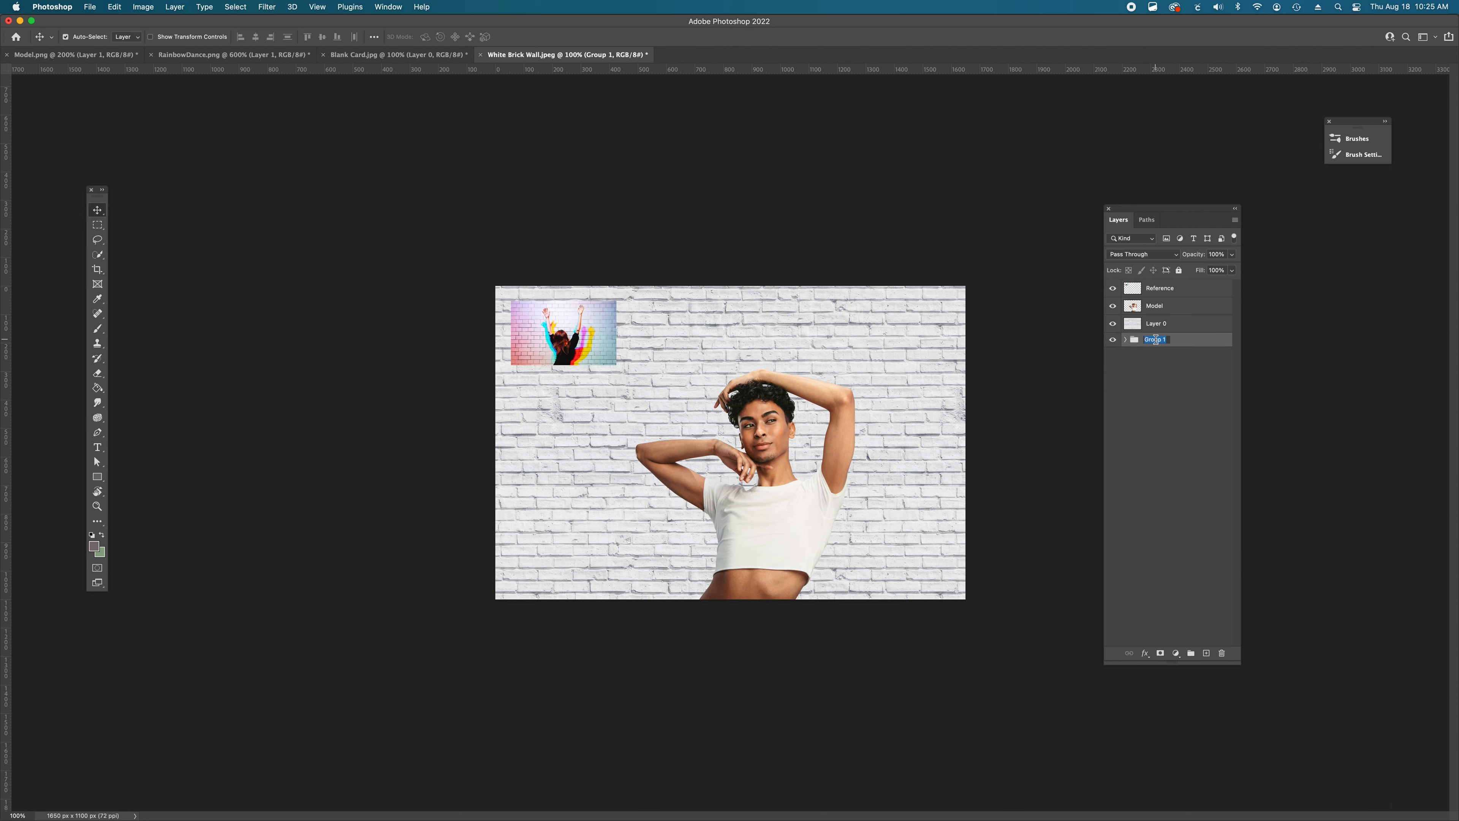
text(ginal)
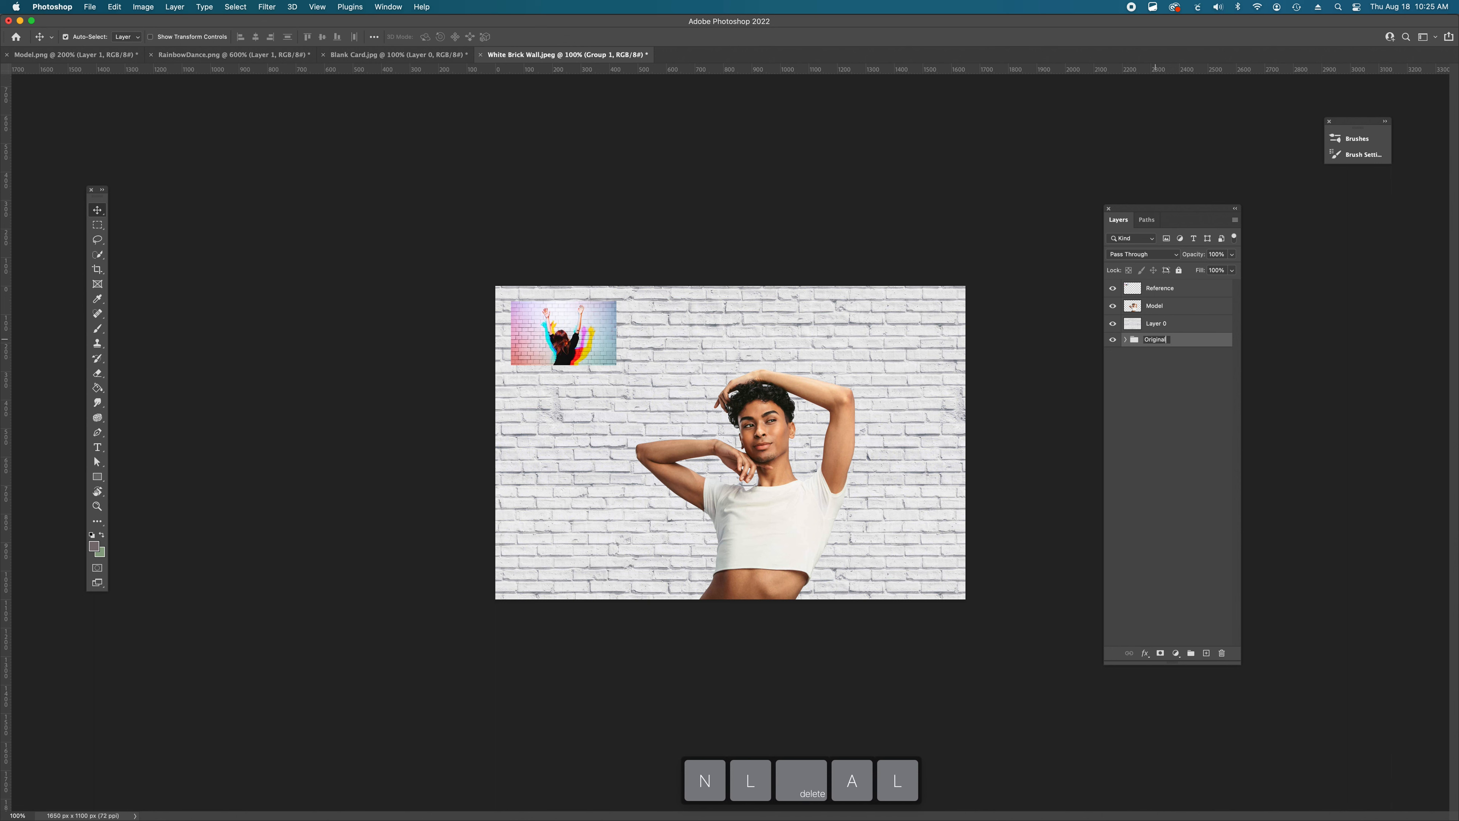
click(1169, 366)
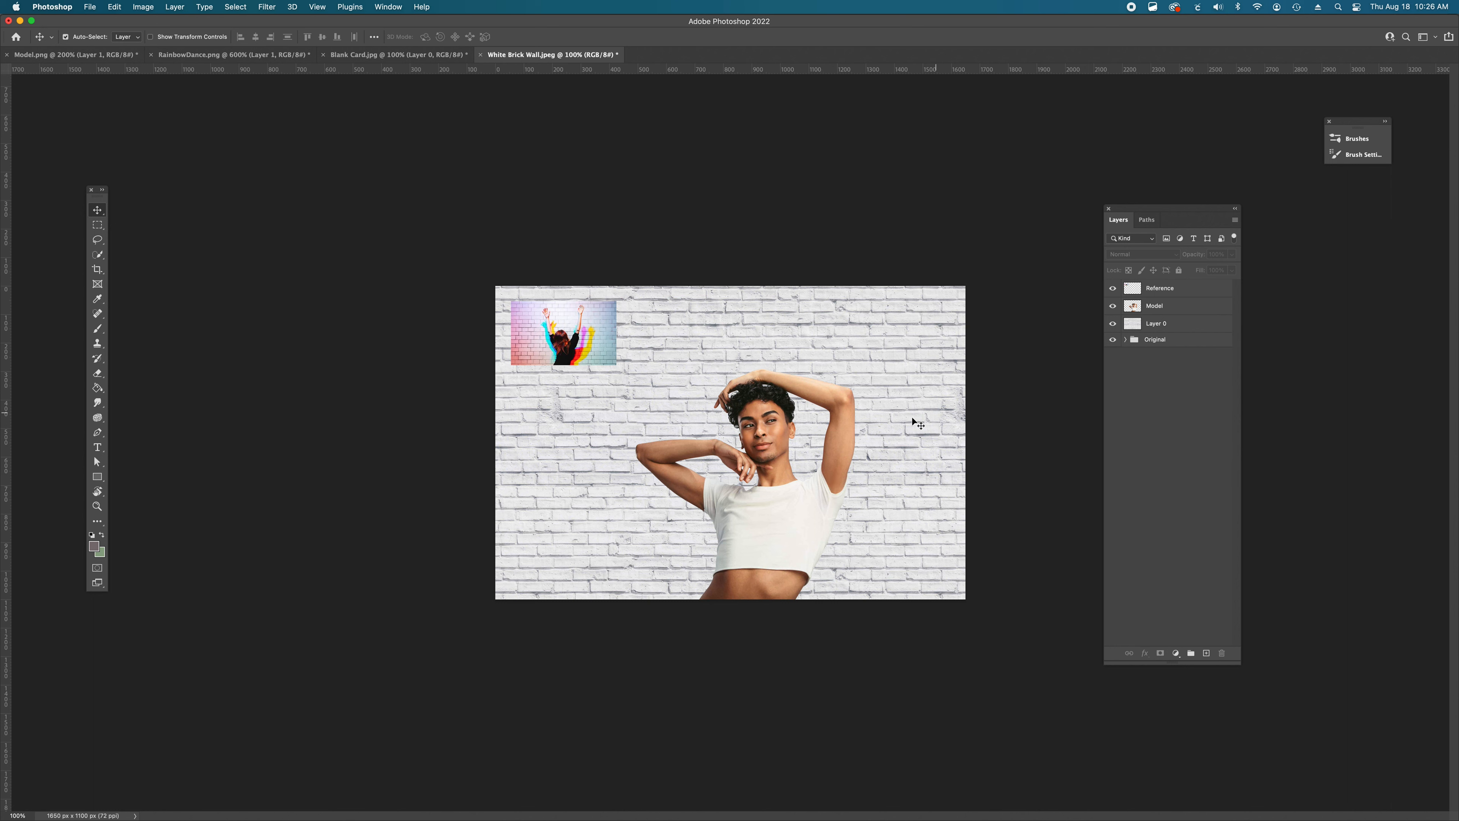
- Hide the Reference layer, the brick wall layer and the Original group, leaving only the Model layer visible
click(1146, 220)
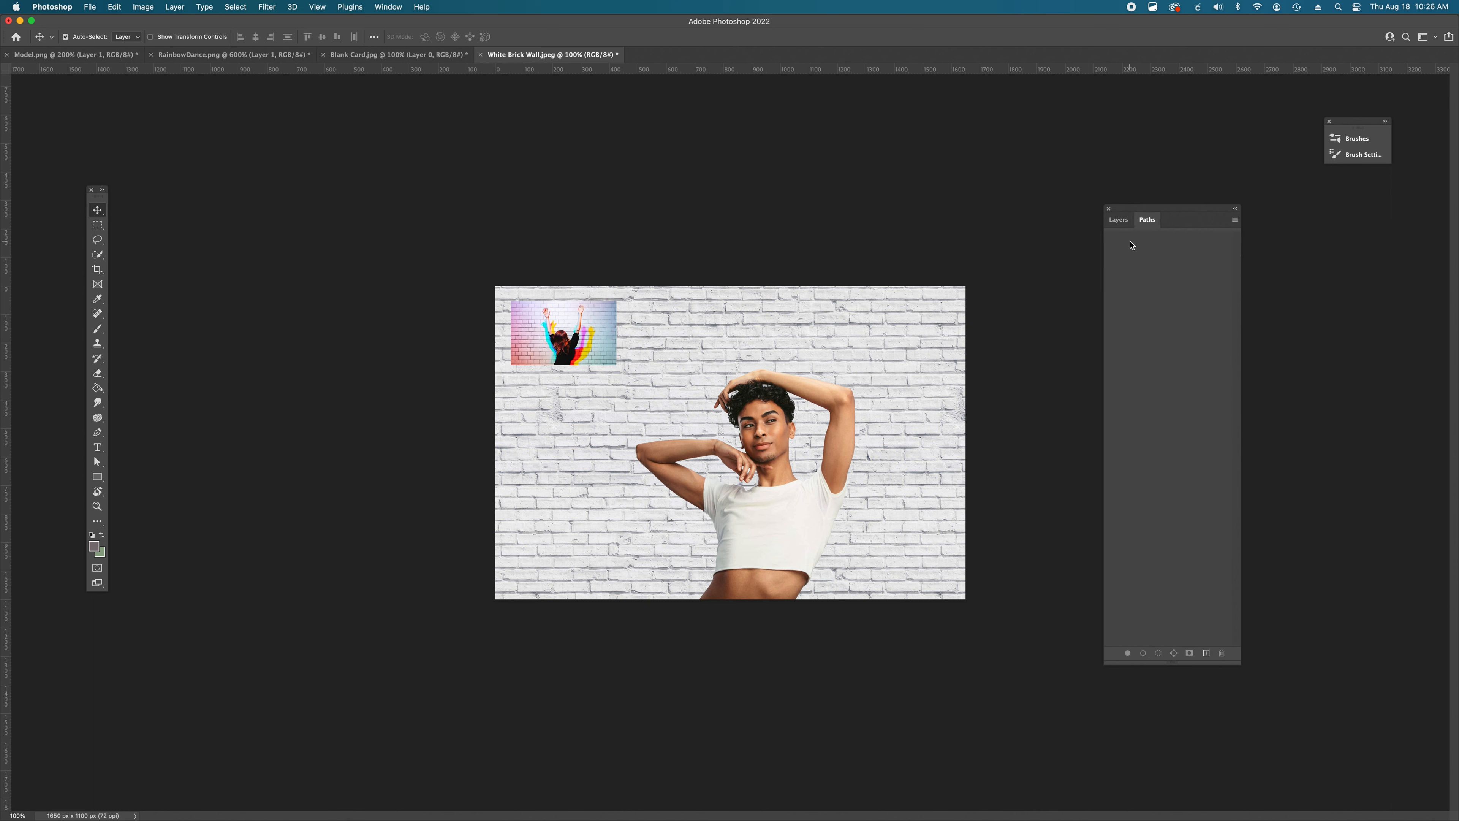
click(1118, 220)
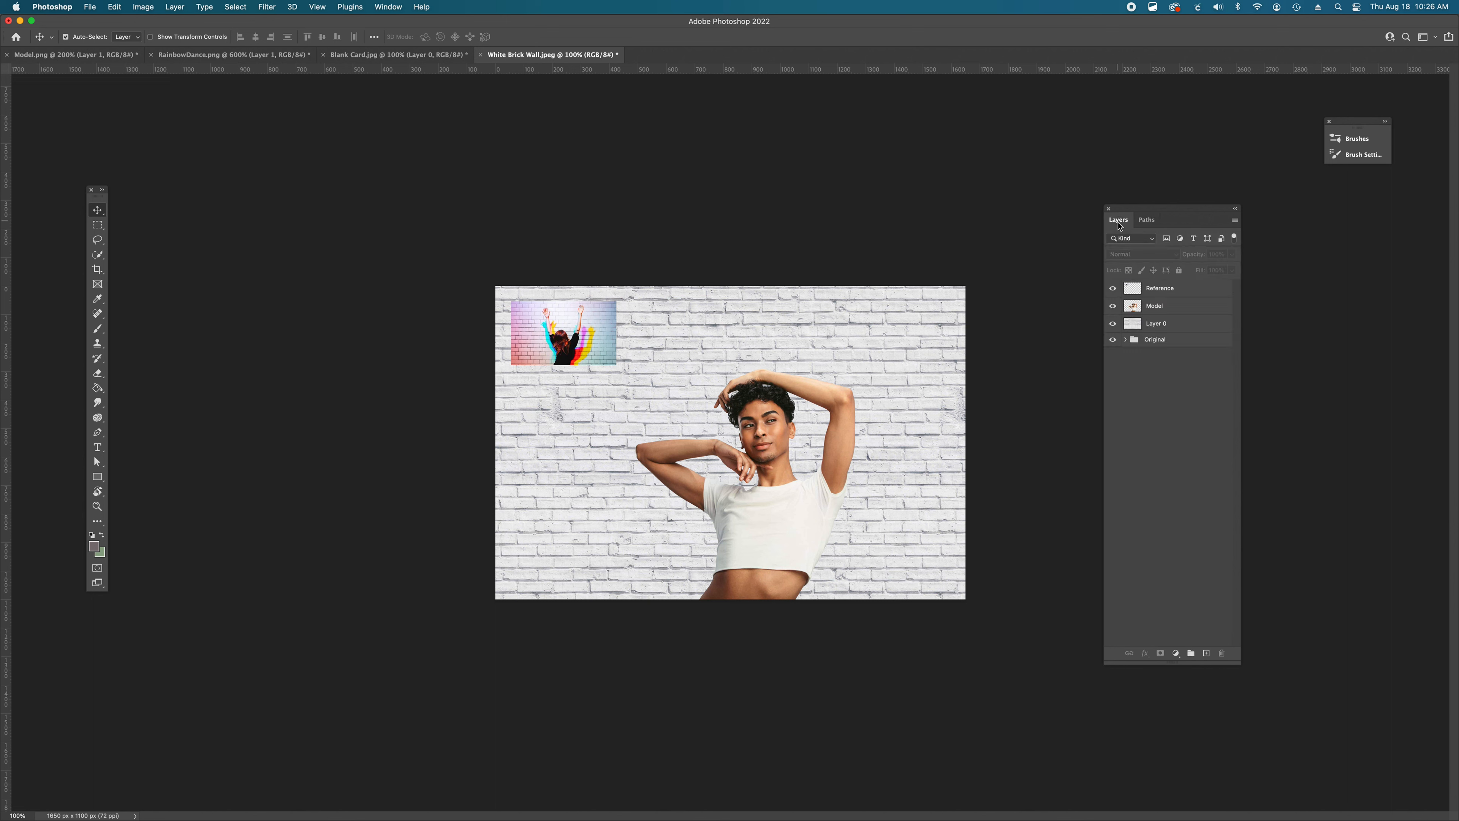
click(1113, 288)
click(1112, 323)
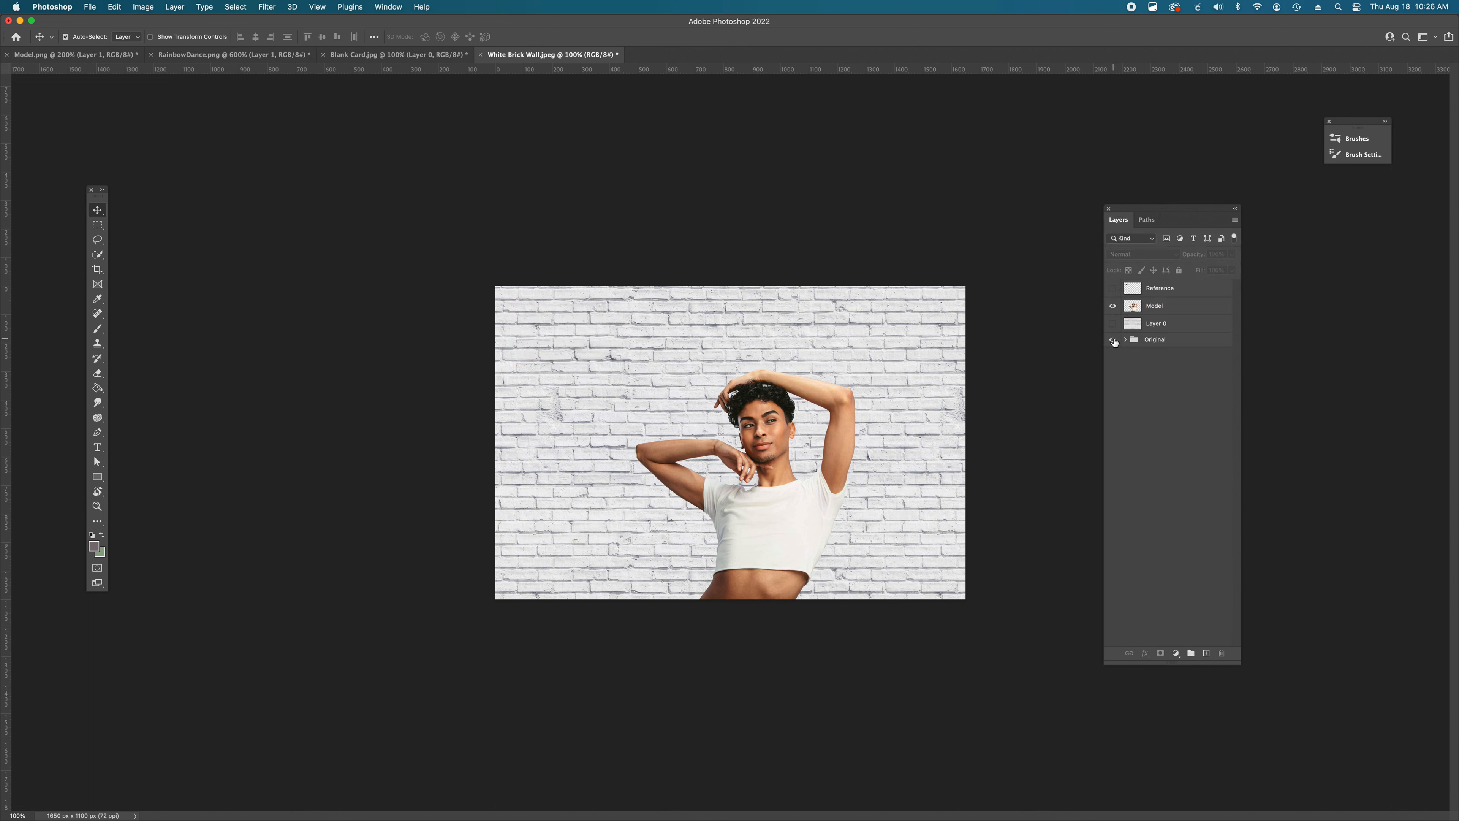
click(1112, 340)
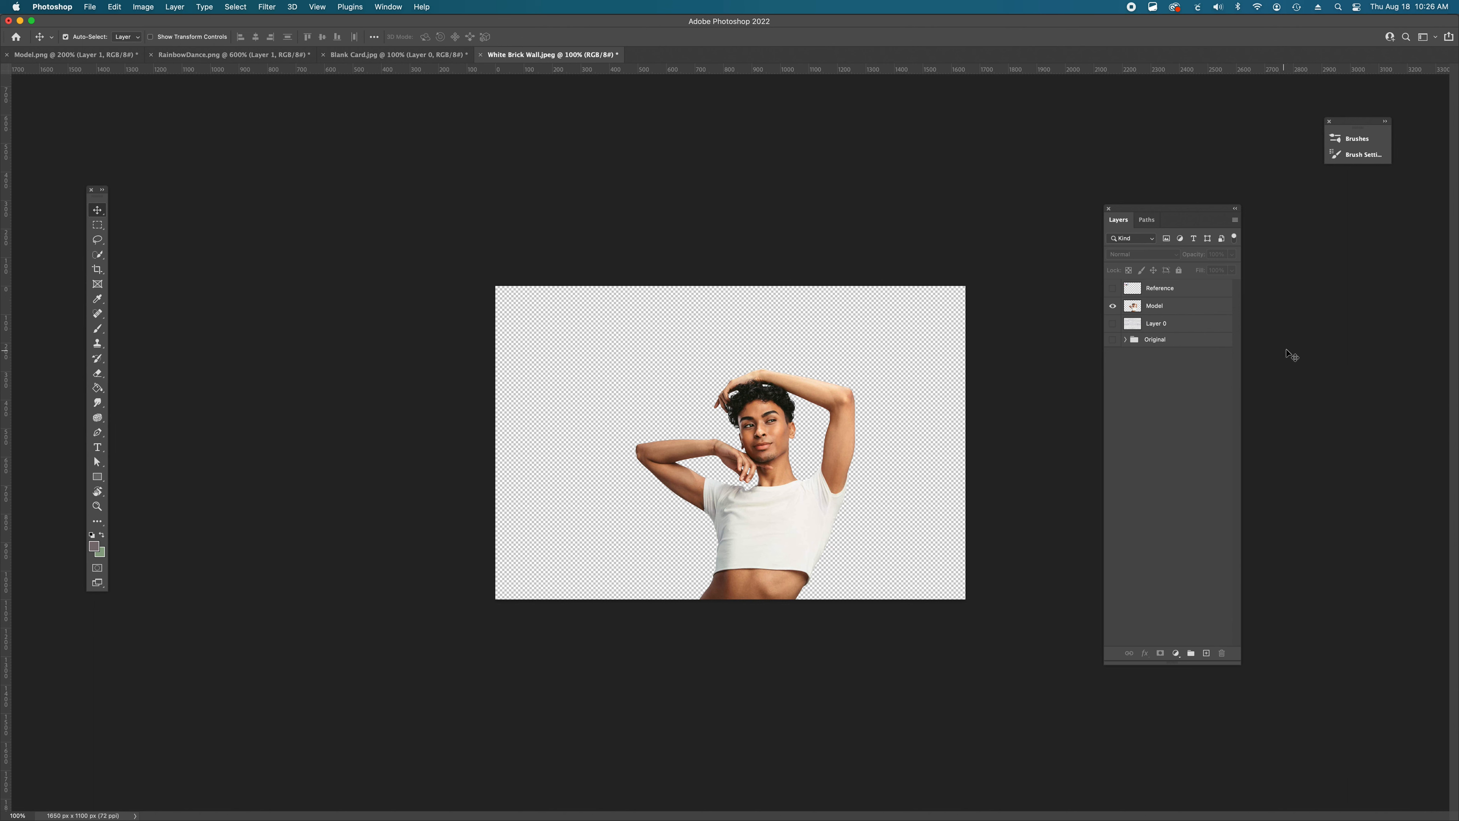
- Select the model's silhouette by selecting the transparent area around it with an enlarged Quick Selection brush and inverting the selection
click(1185, 308)
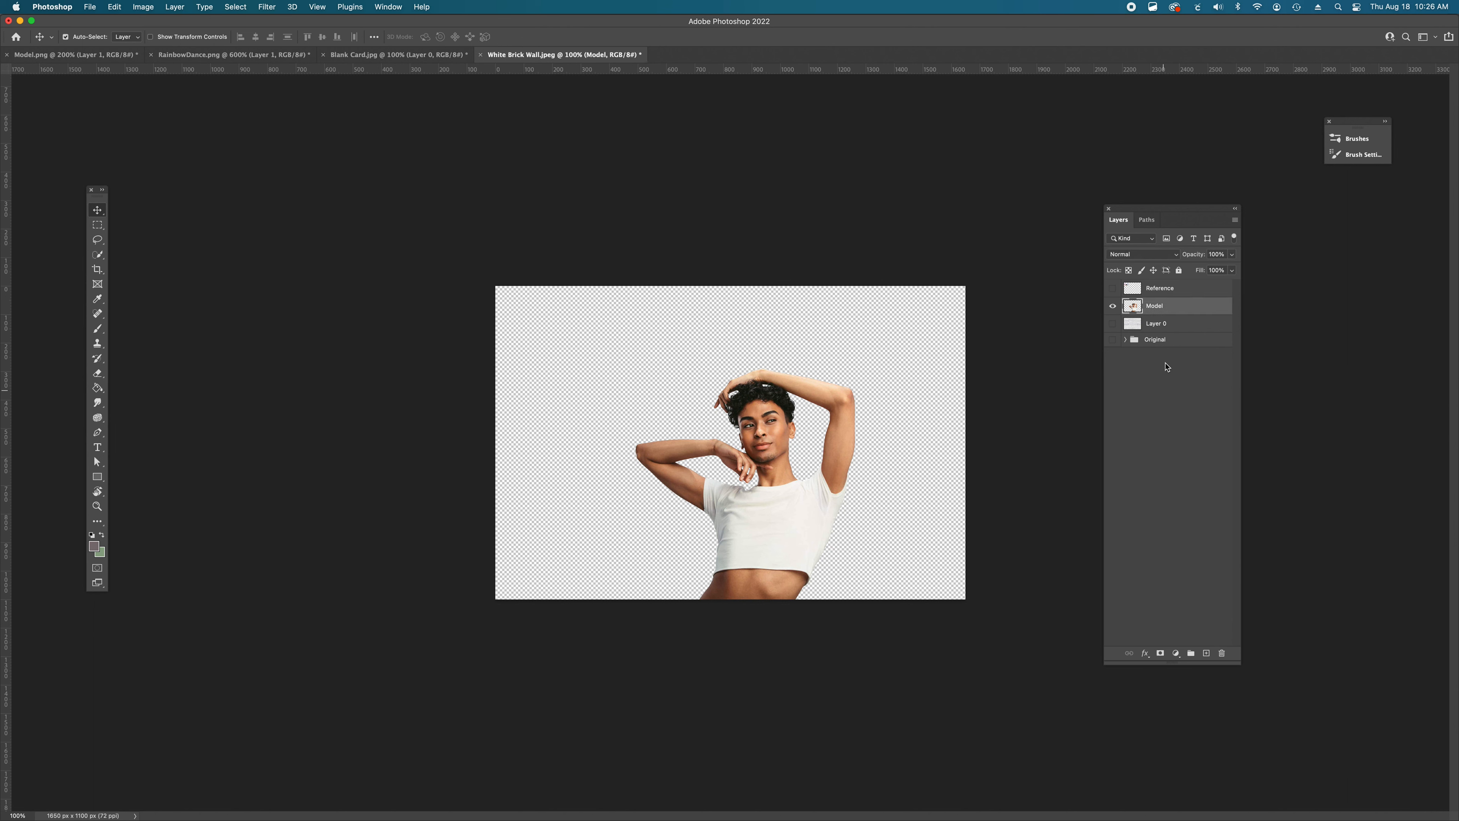
click(97, 255)
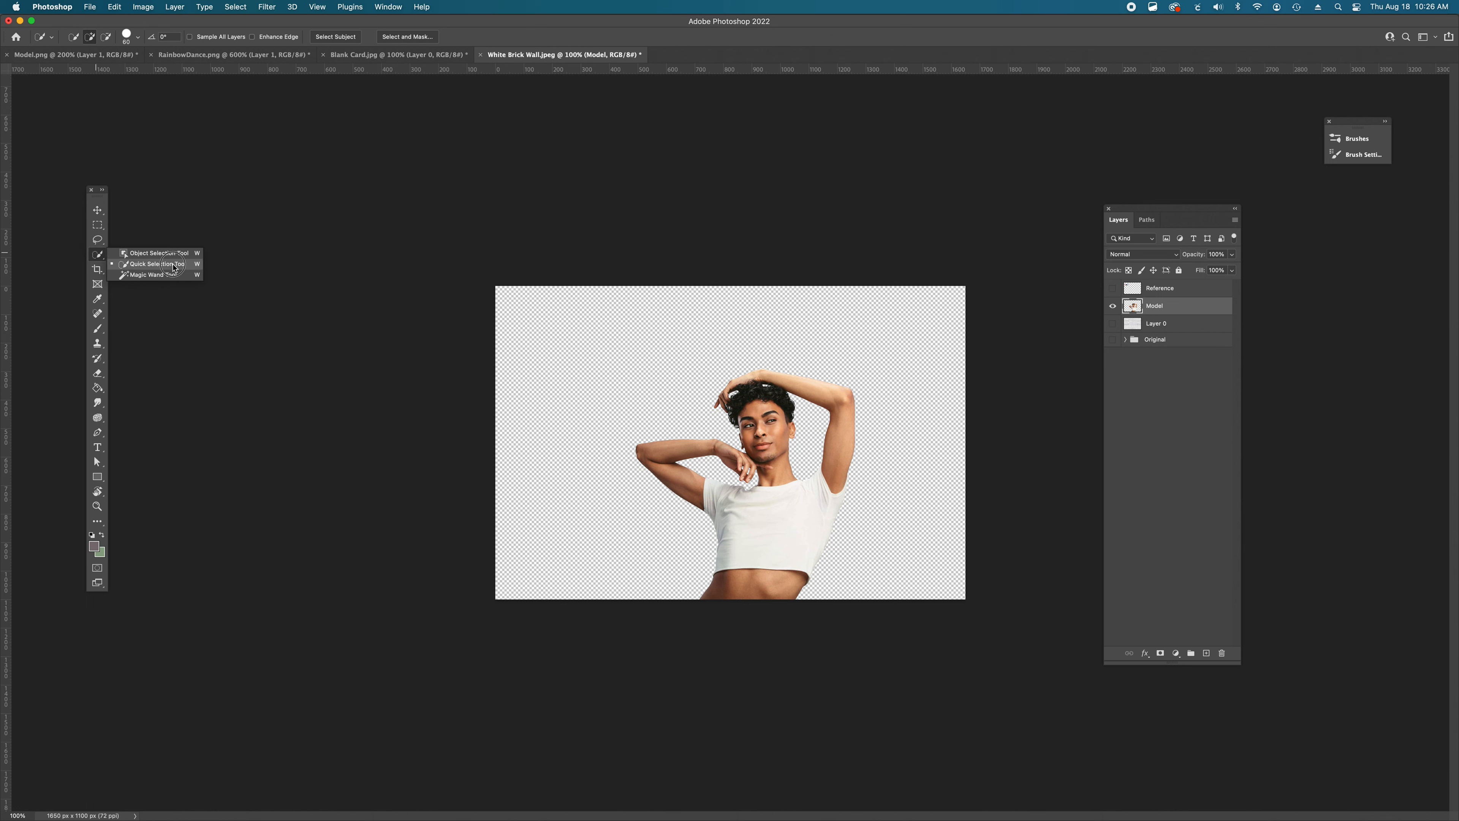
click(173, 266)
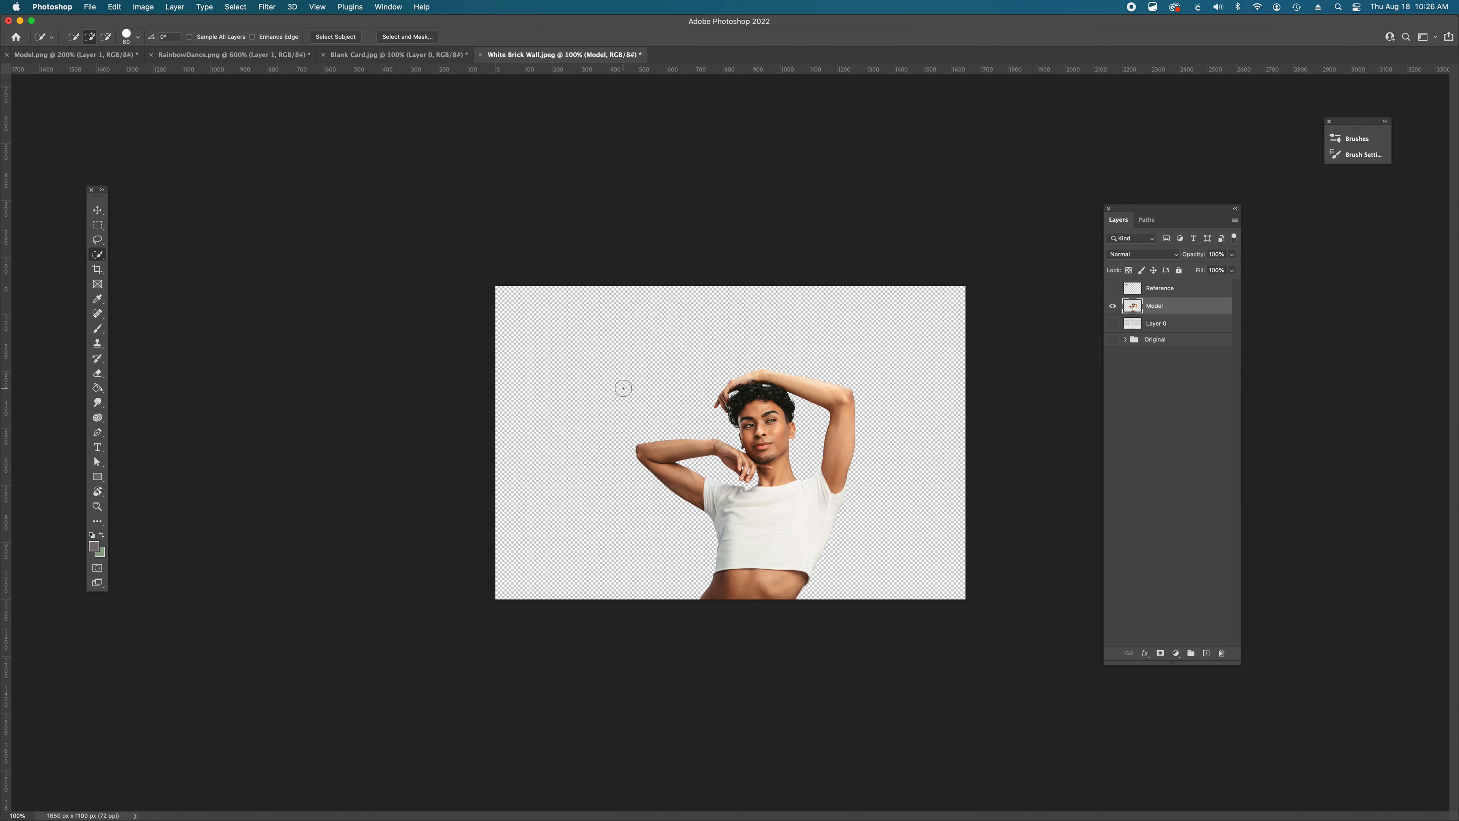
key(bracketright)
key(bracketright)
key(bracketright)
key(bracketright)
key(bracketright)
mouse_move(658, 381)
mouse_down()
mouse_move(800, 370)
mouse_move(867, 398)
mouse_move(713, 424)
mouse_move(657, 485)
mouse_move(889, 521)
mouse_move(736, 553)
mouse_move(751, 574)
mouse_move(856, 415)
mouse_up()
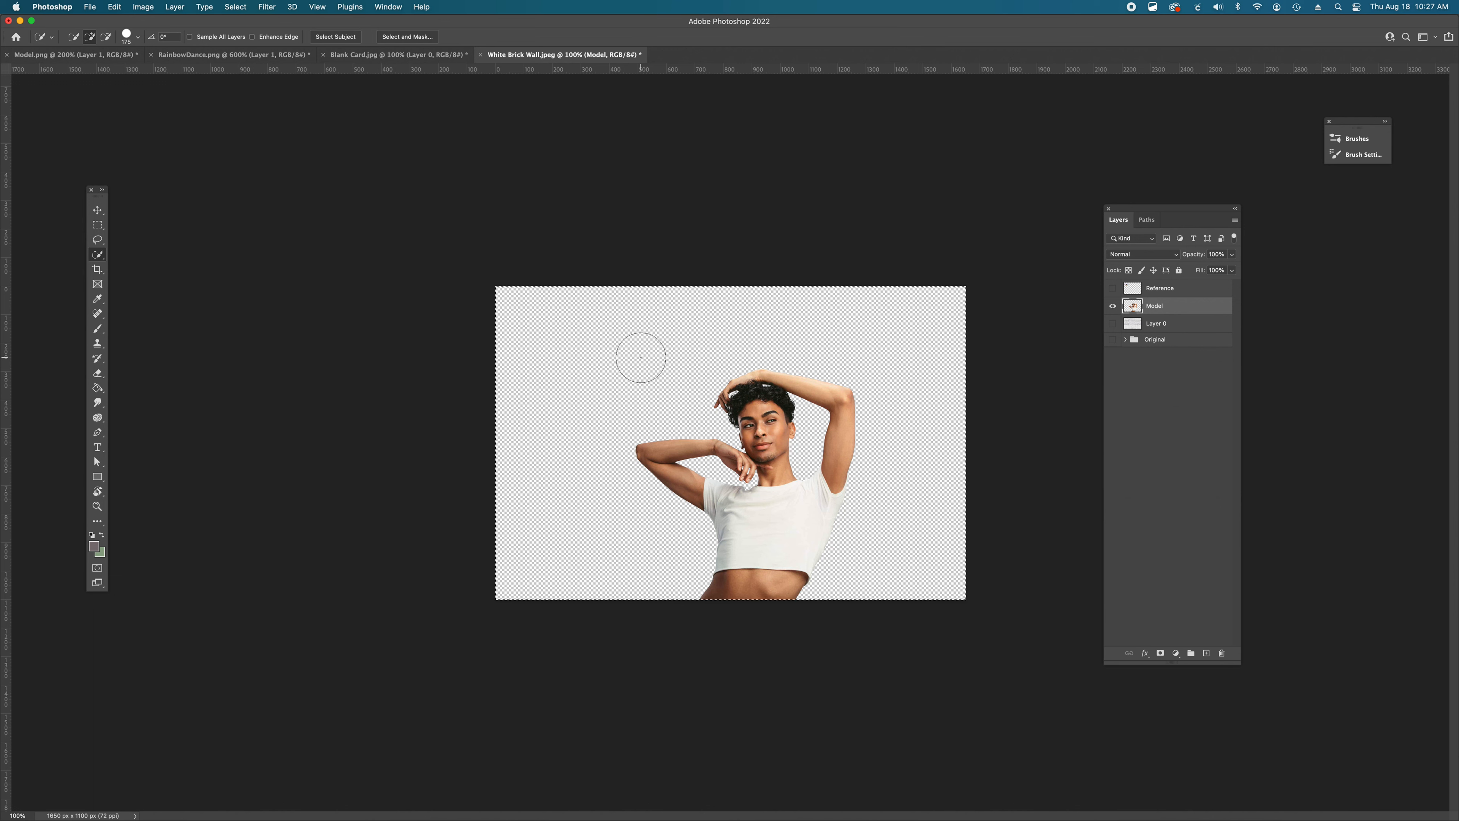
key(super+z)
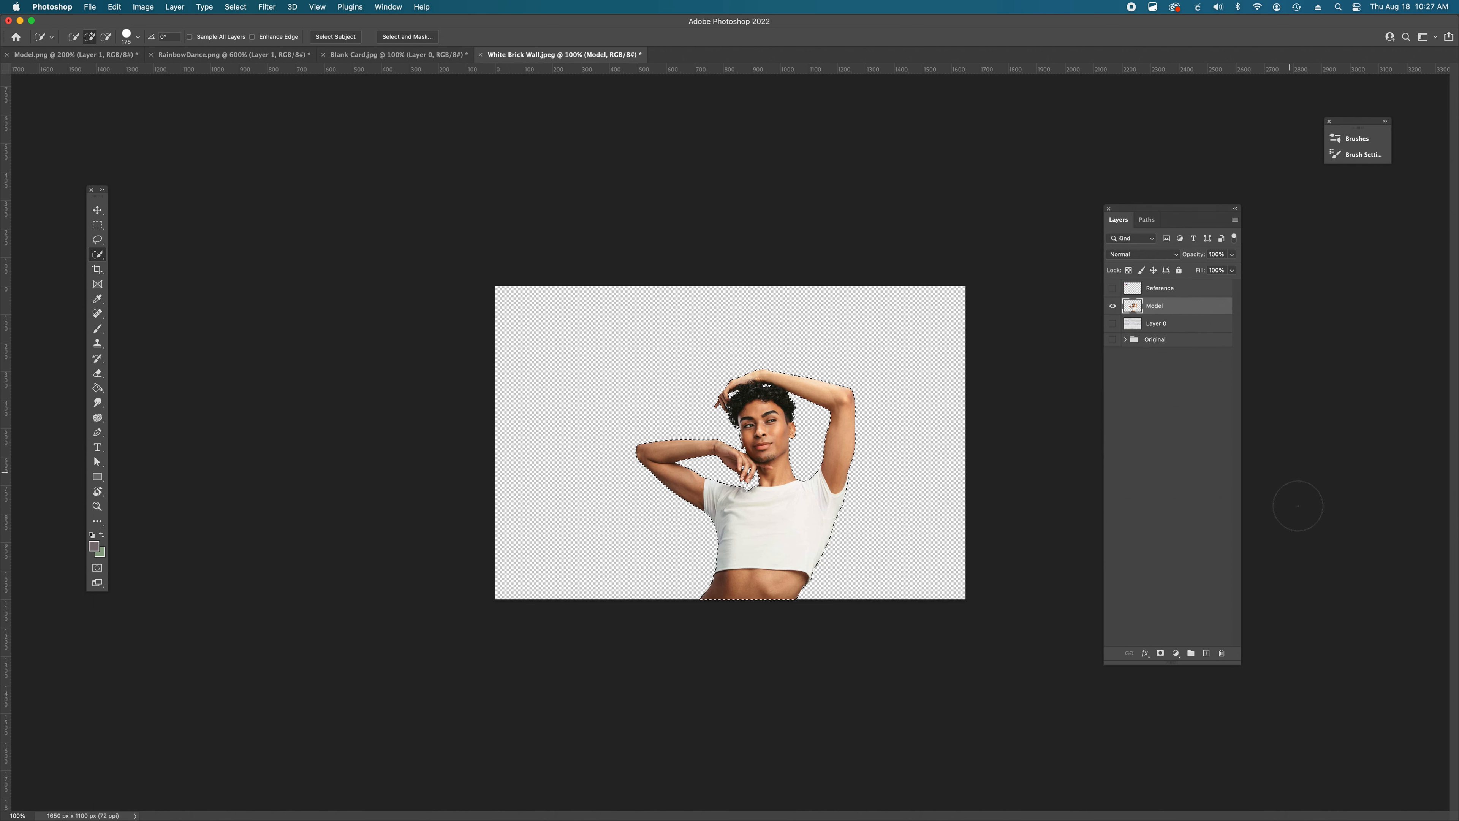
- Create a new layer named Red Shadow and place it directly below the Model layer
click(1206, 653)
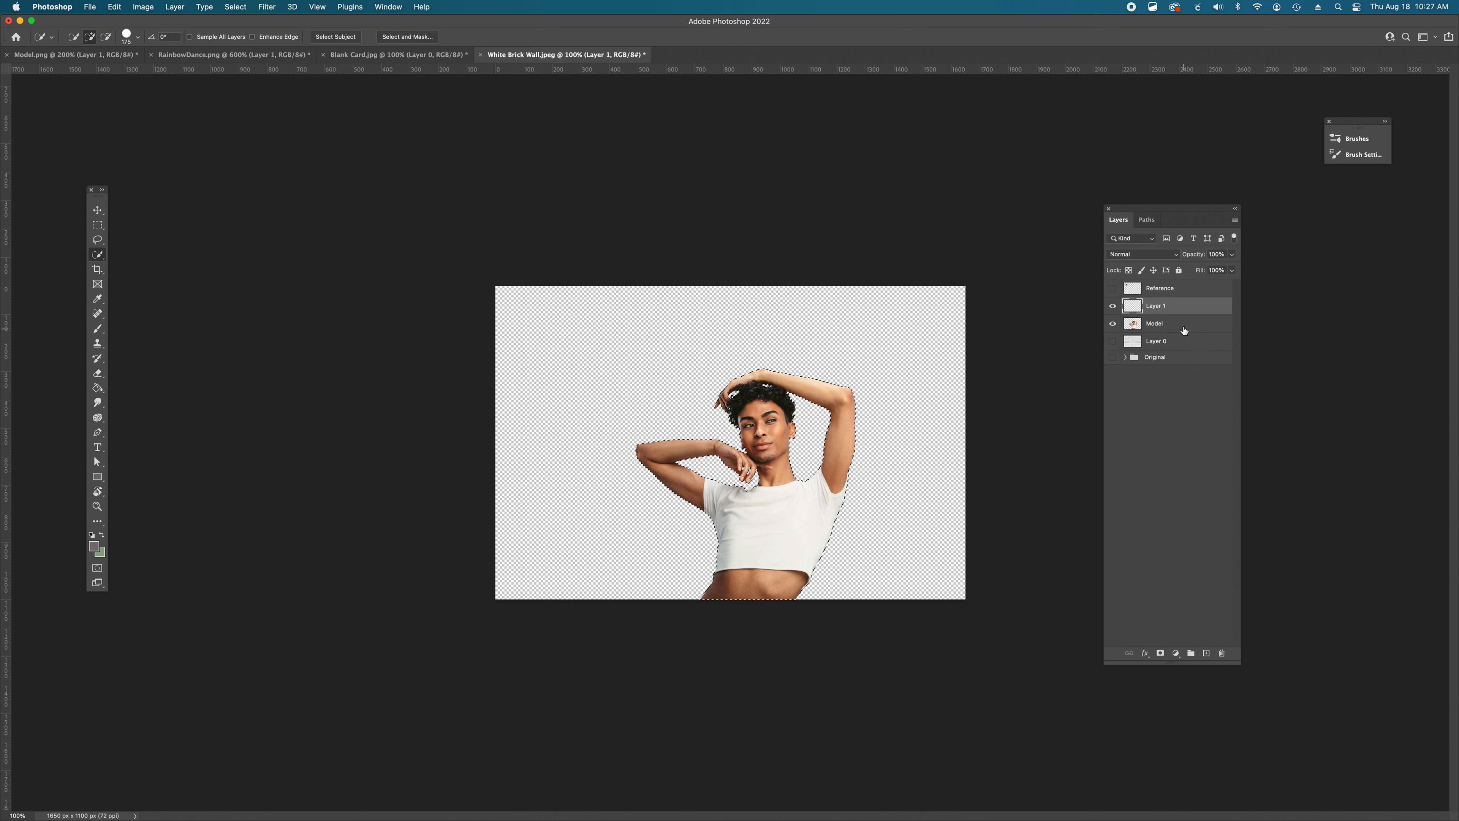
double_click(1162, 307)
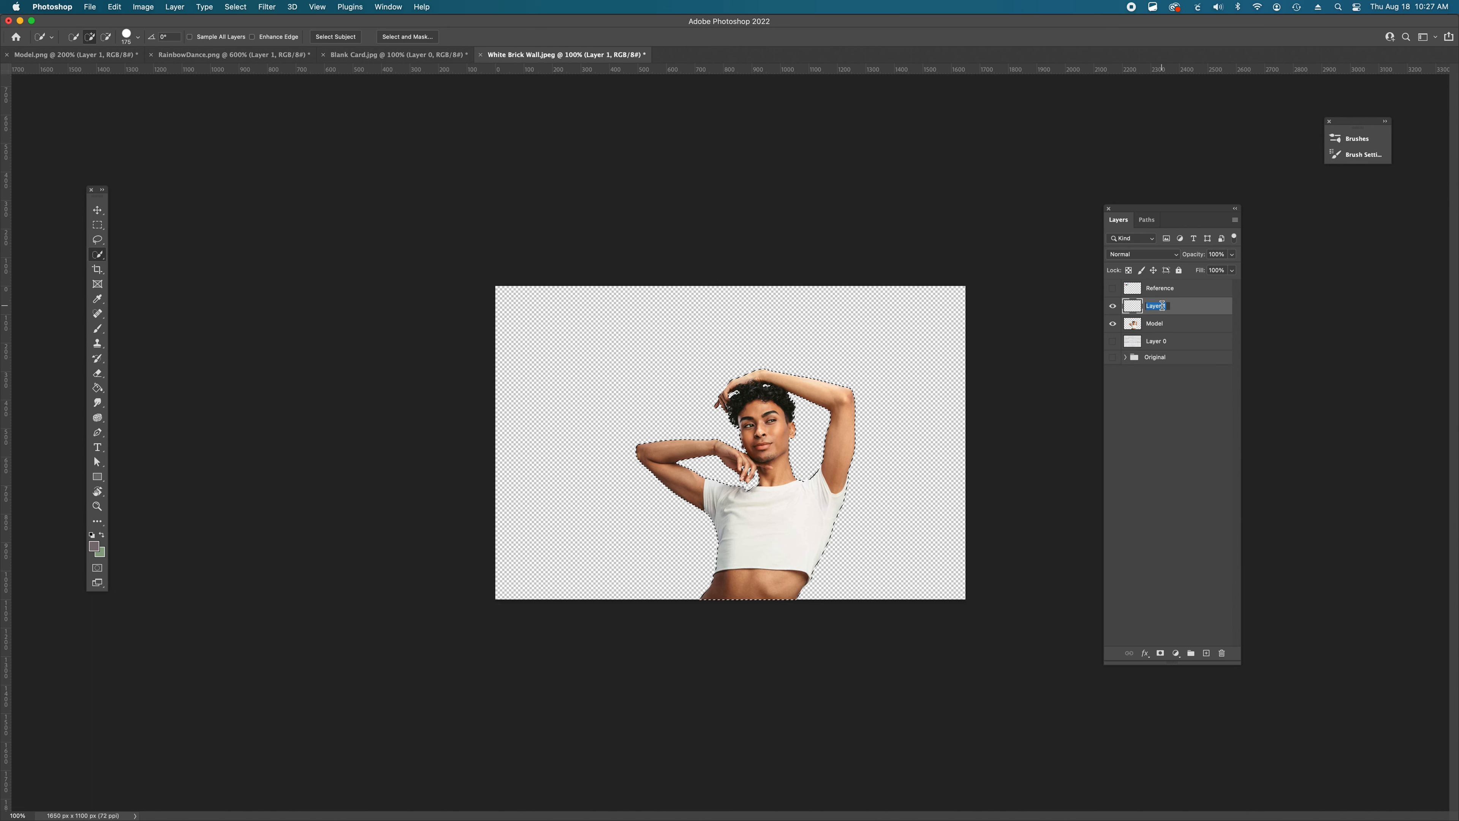
text(Red )
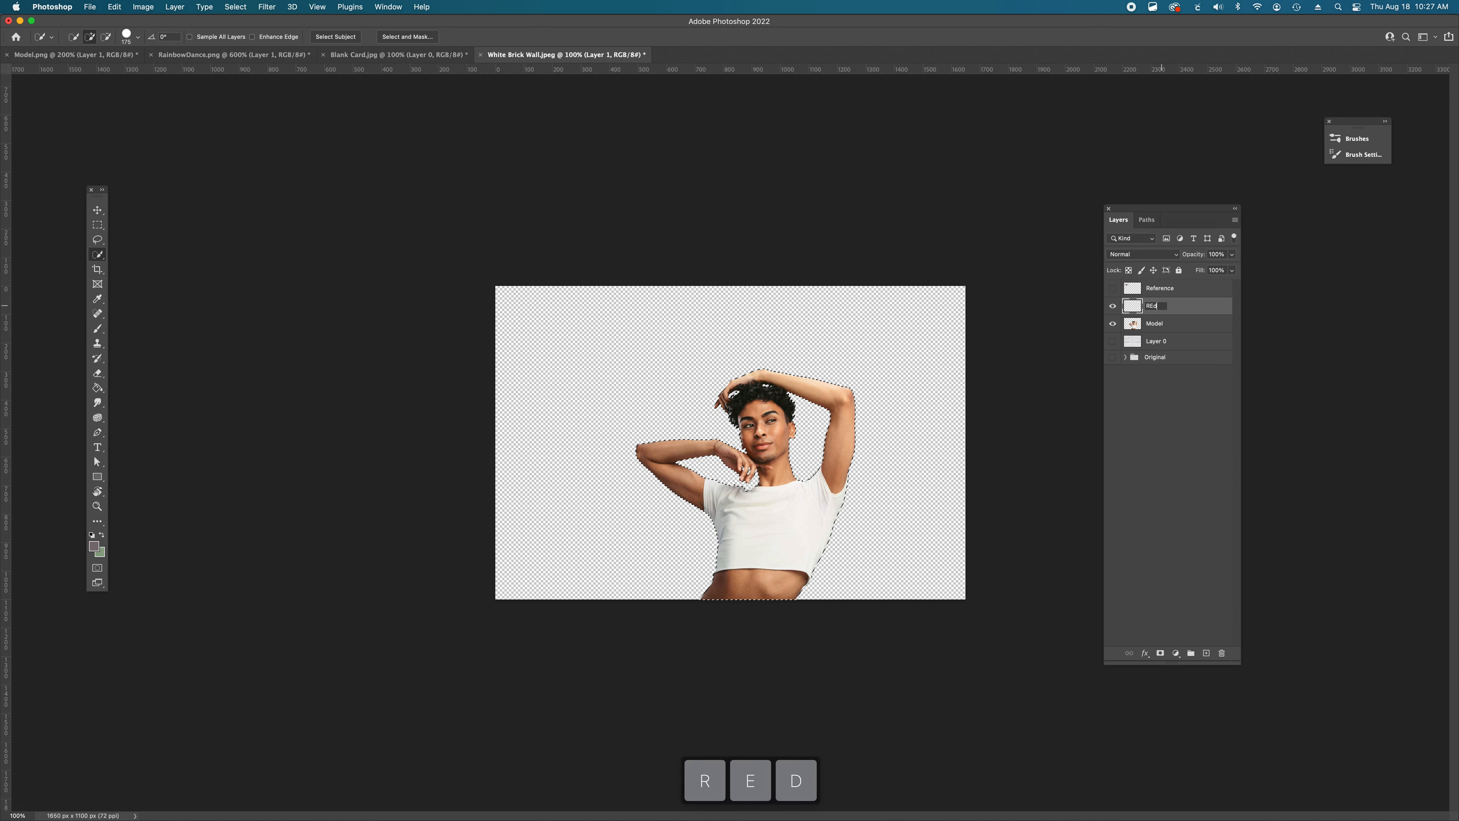
text(Shadow)
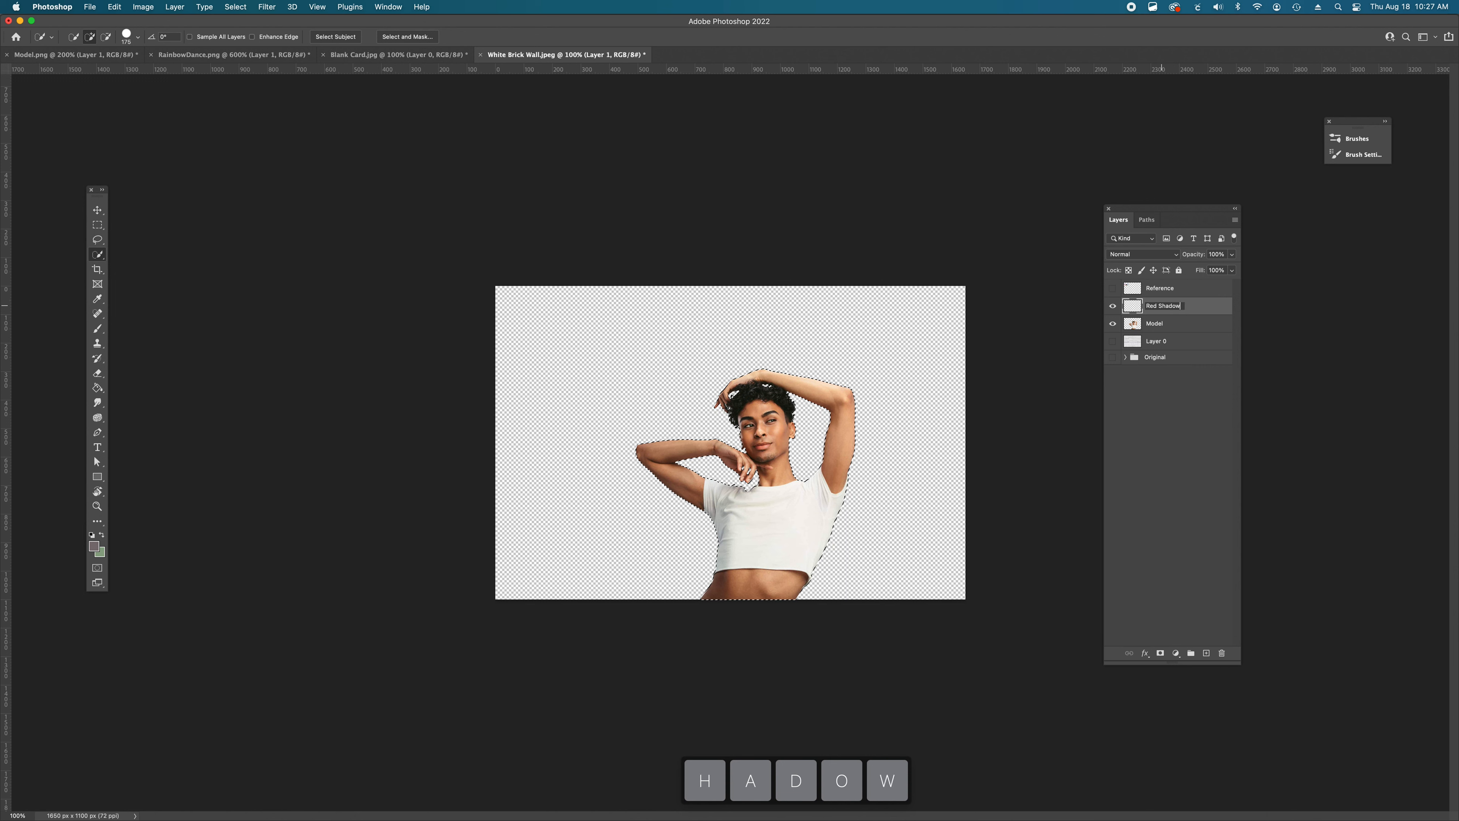
drag(1198, 312, 1195, 337)
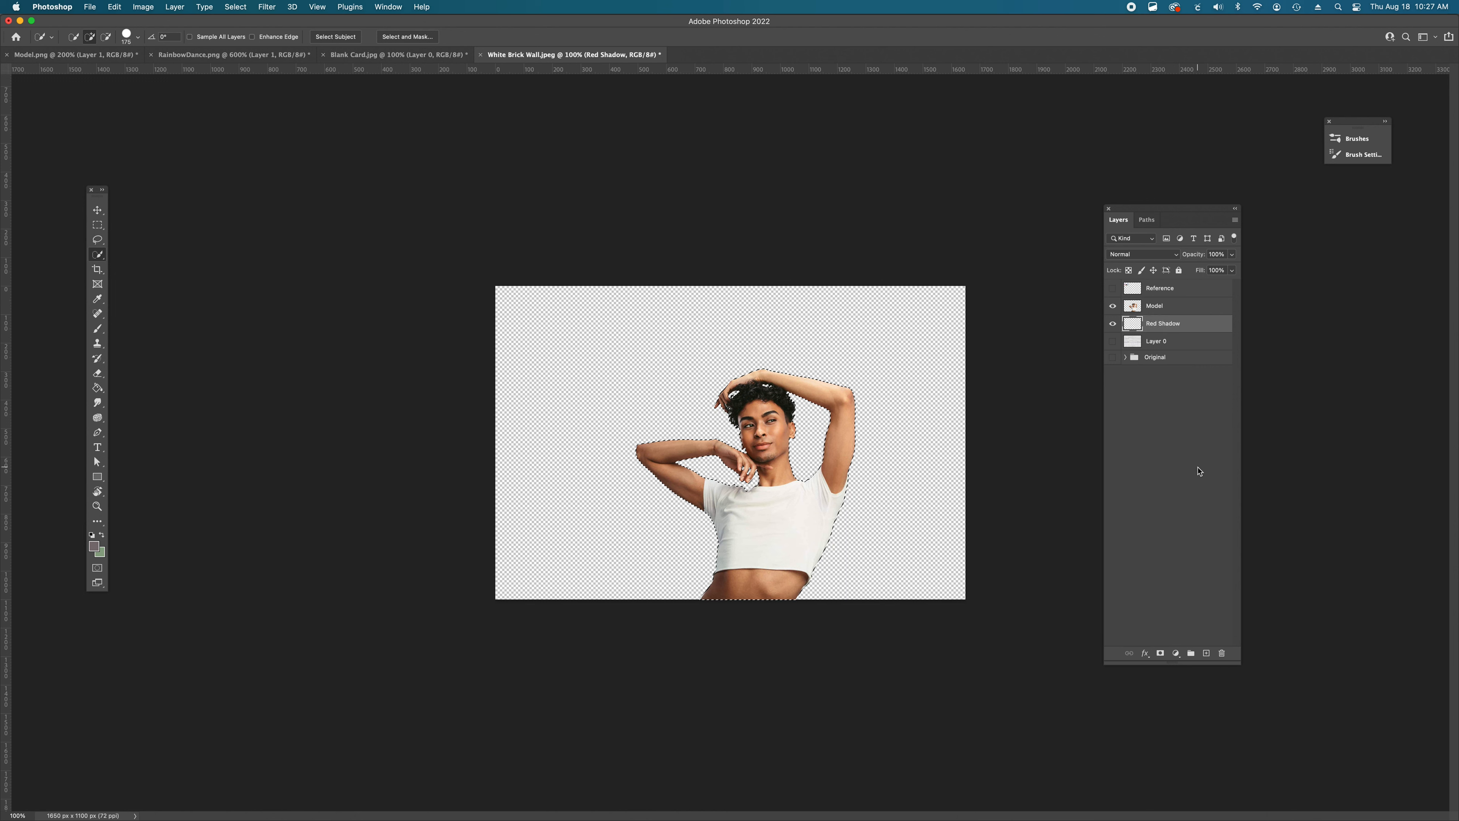
- Show the Reference layer and sample the red of its shadow as the foreground colour
click(1113, 288)
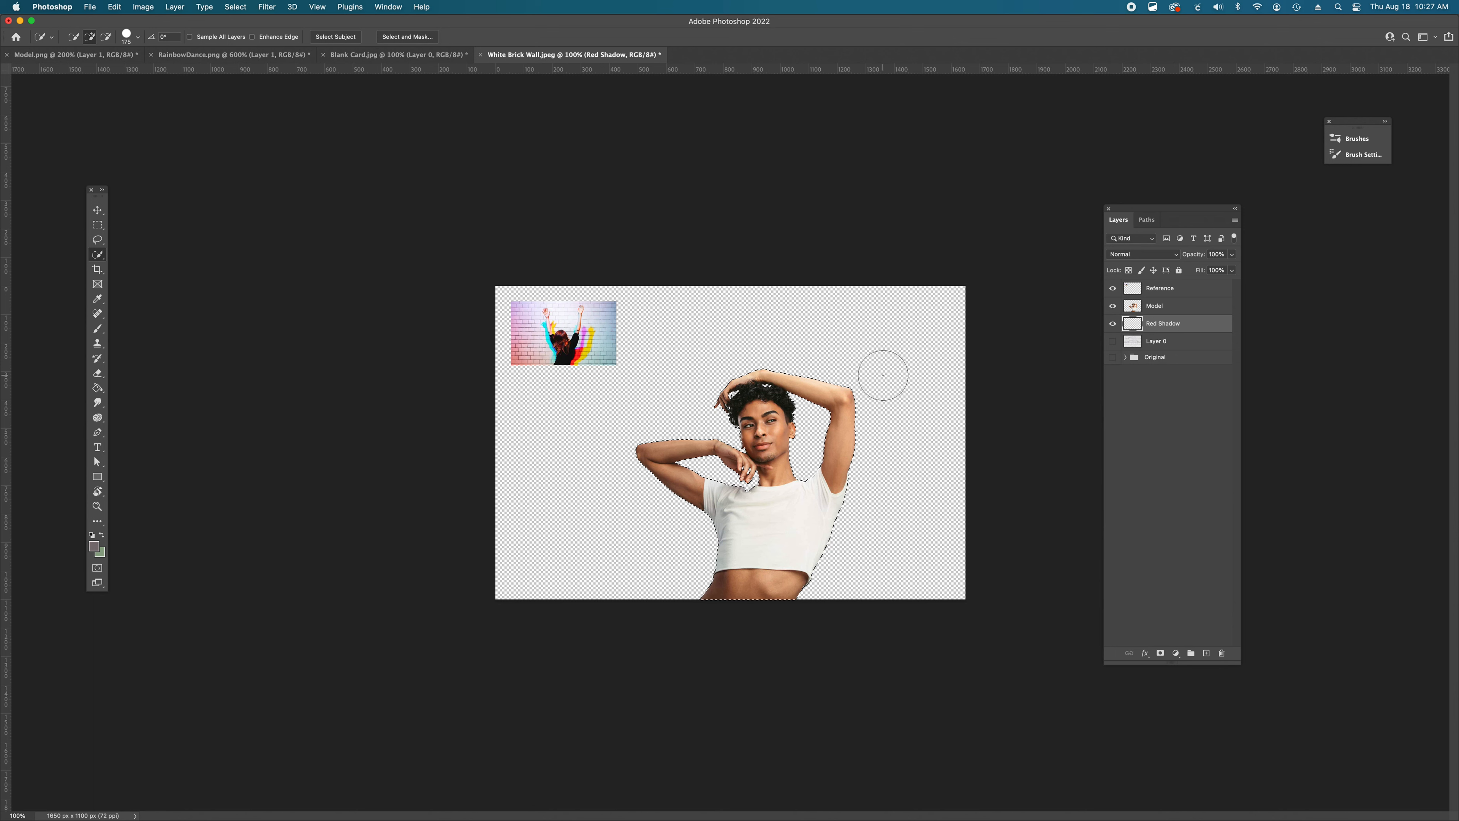
key(i)
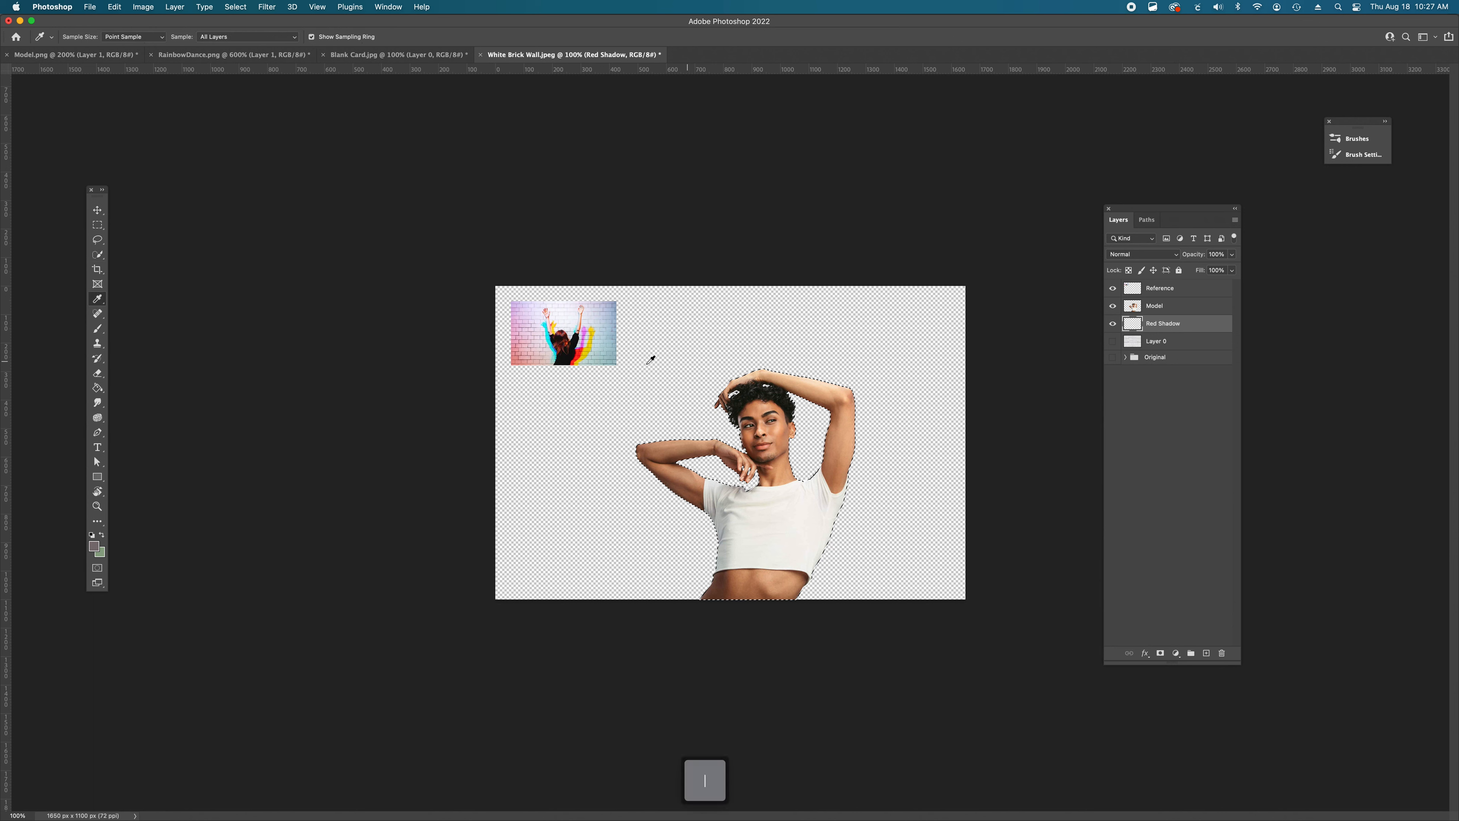
click(581, 352)
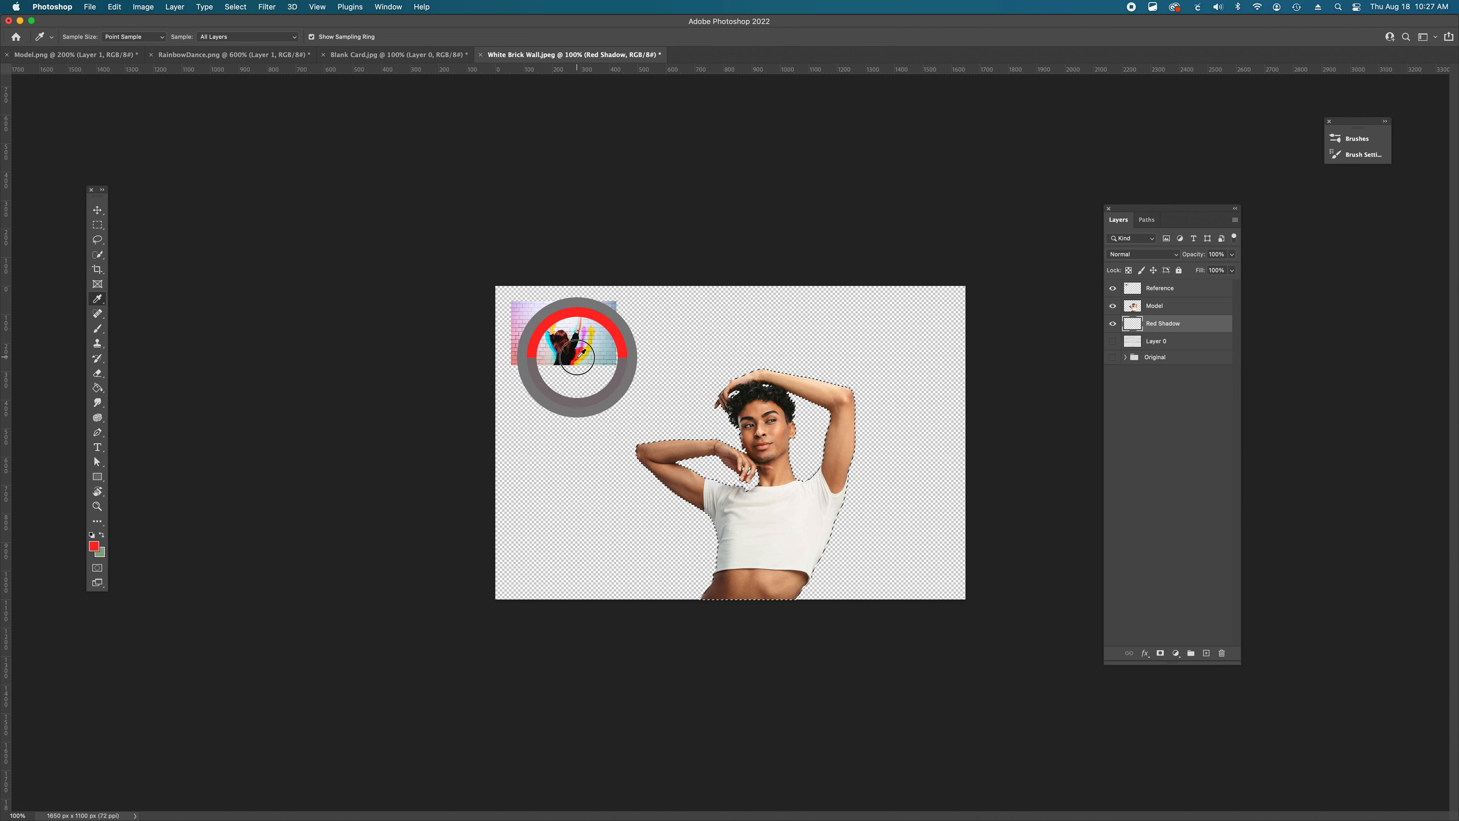
drag(577, 358, 576, 356)
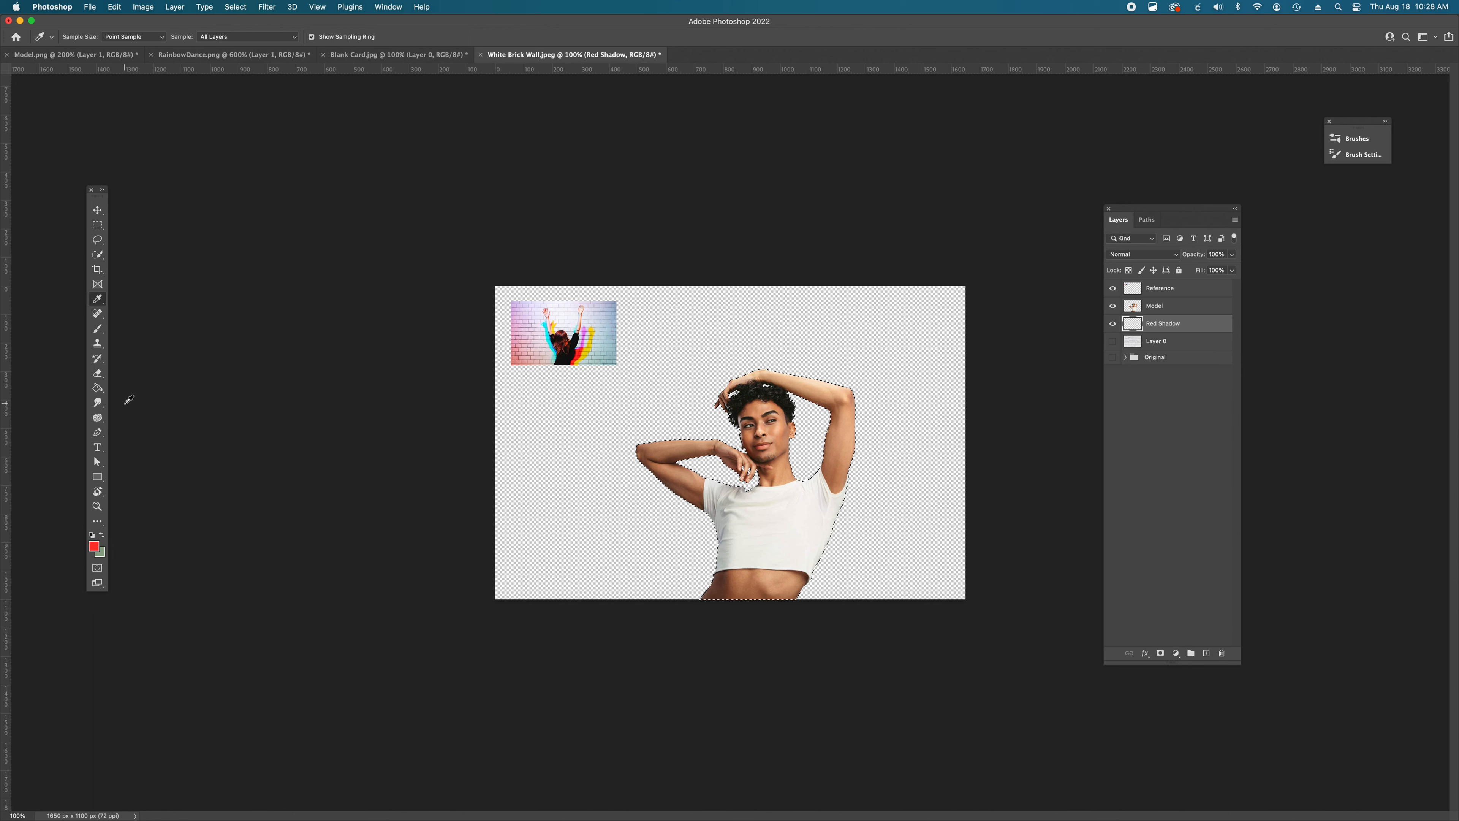
- Set up the Soft Round brush from General Brushes and enlarge it to 400 px
key(b)
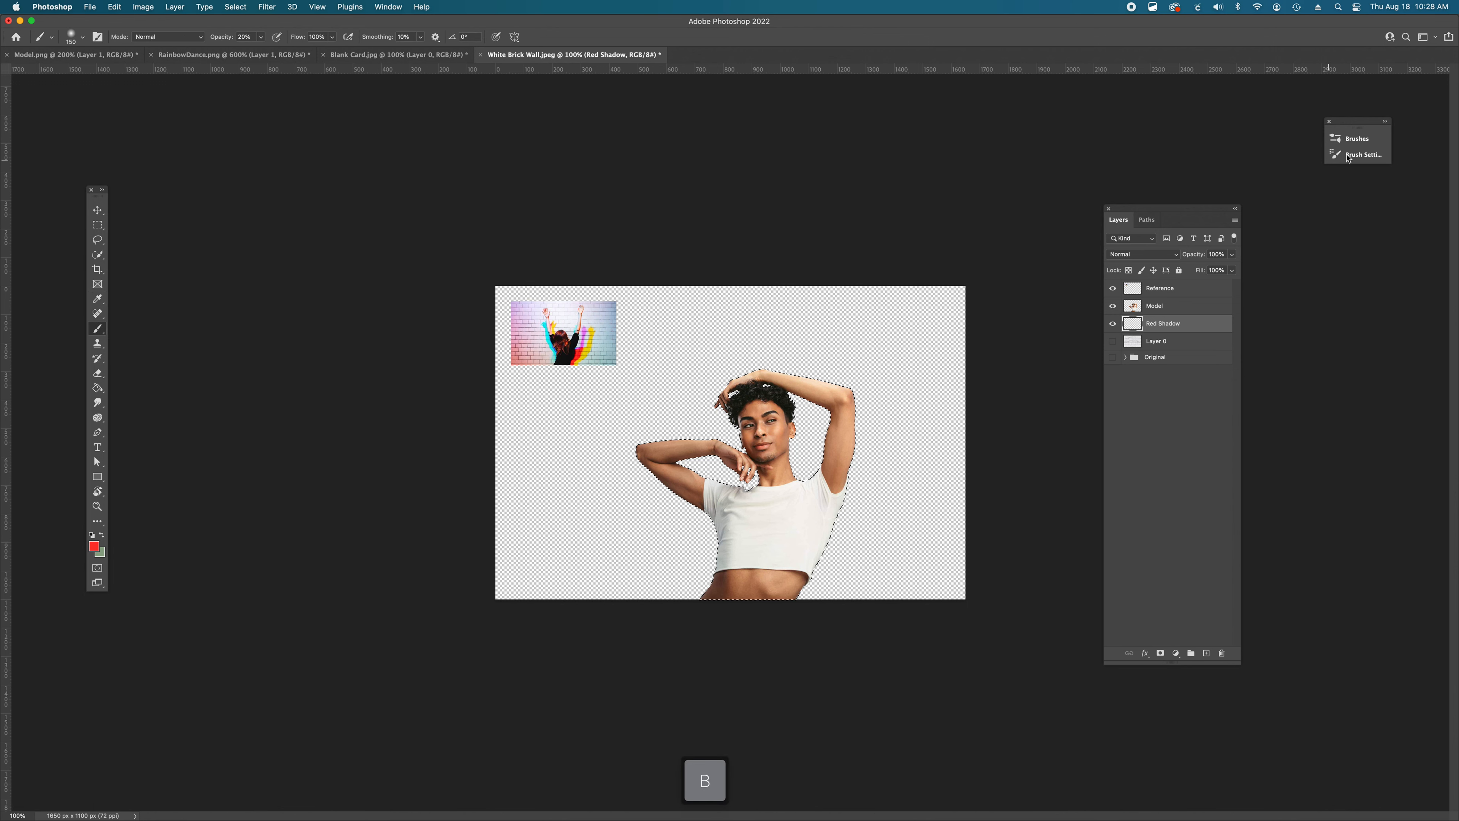
click(1366, 142)
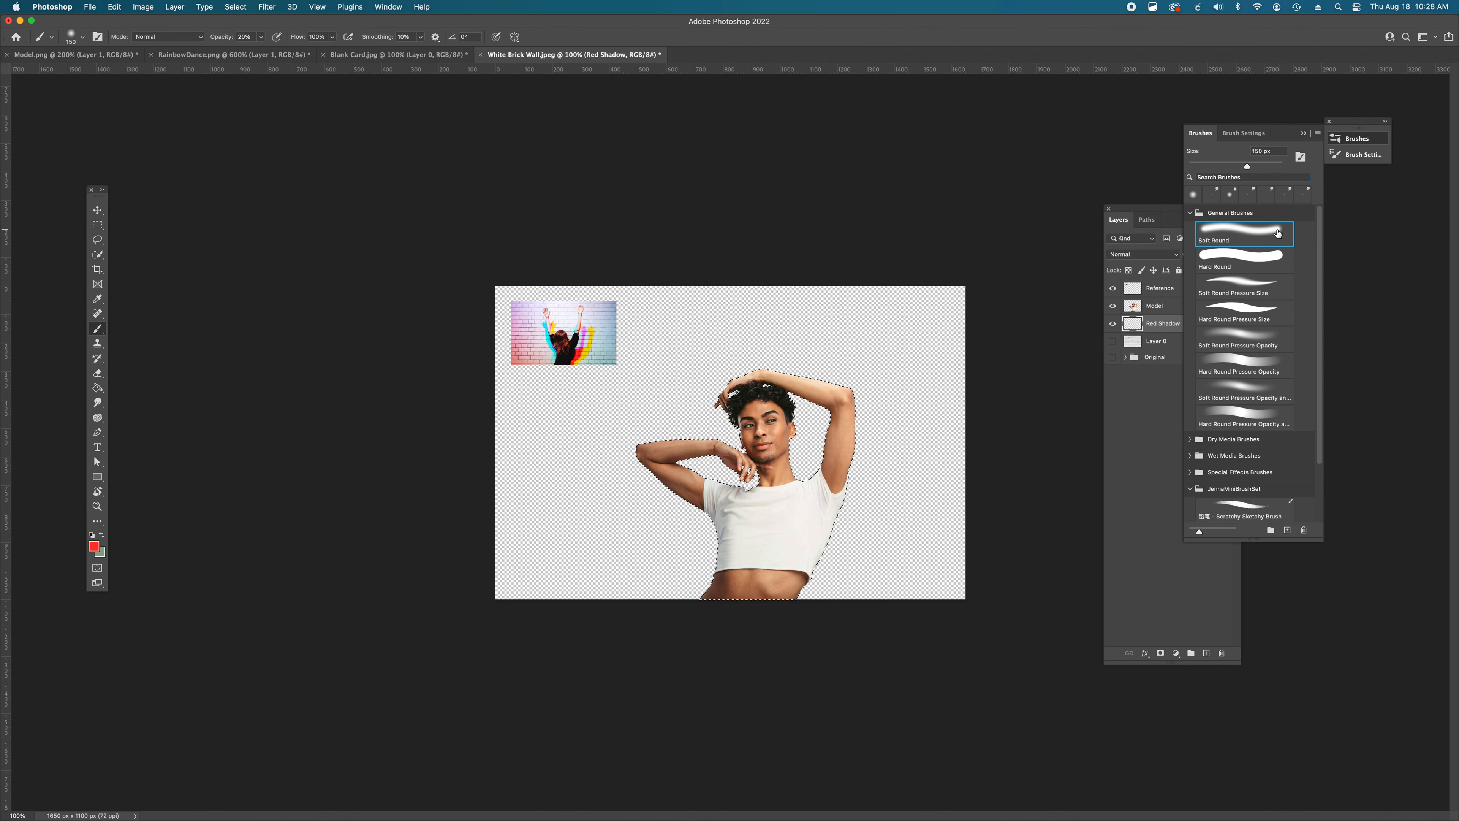
key(bracketright)
key(bracketright)
key(bracketright)
key(bracketright)
key(bracketright)
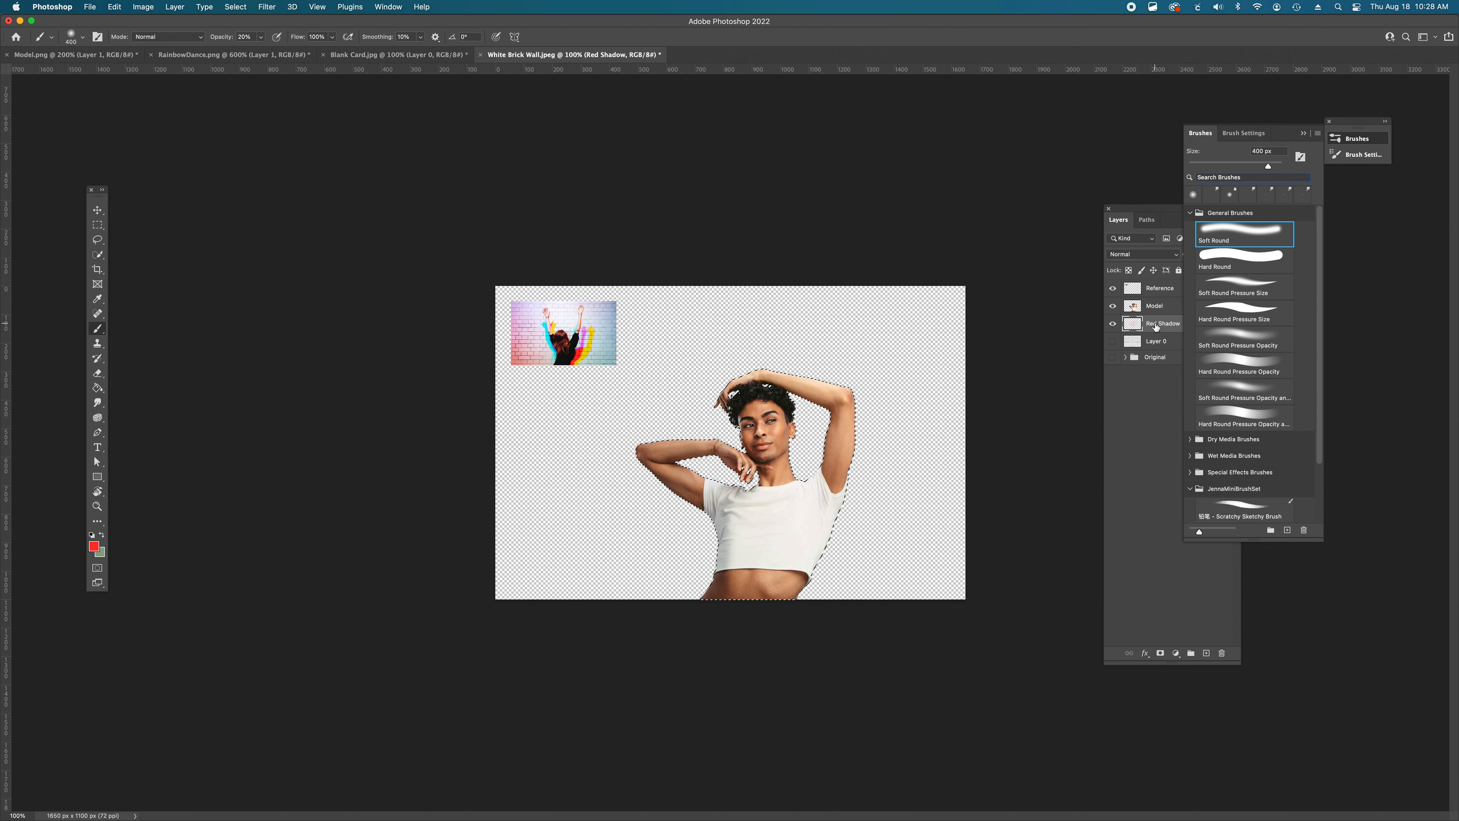
- Move Red Shadow above Model and paint the selected silhouette solid red with the brush at 100% opacity
drag(1161, 328, 1161, 308)
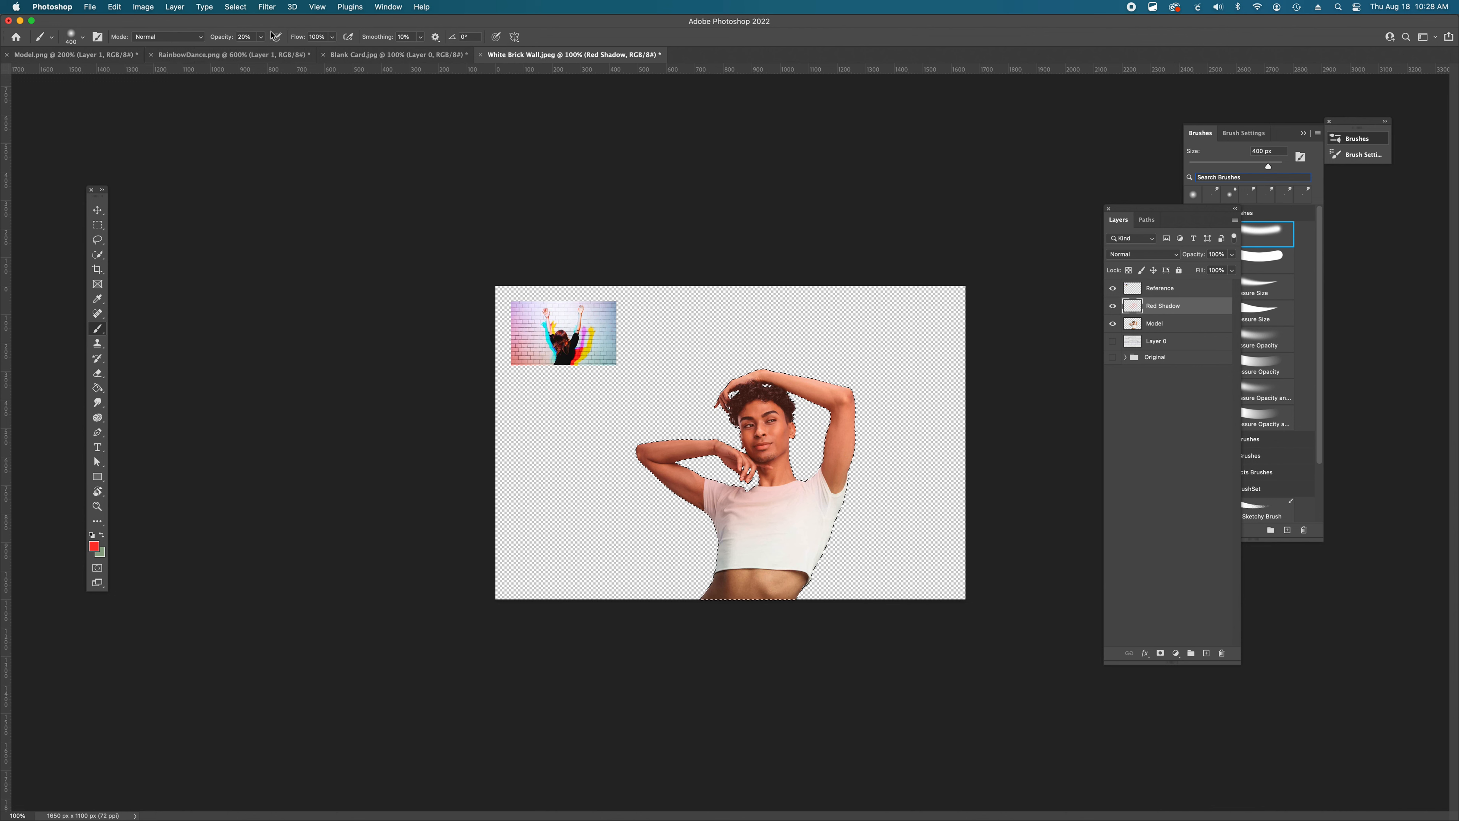
click(257, 37)
click(261, 38)
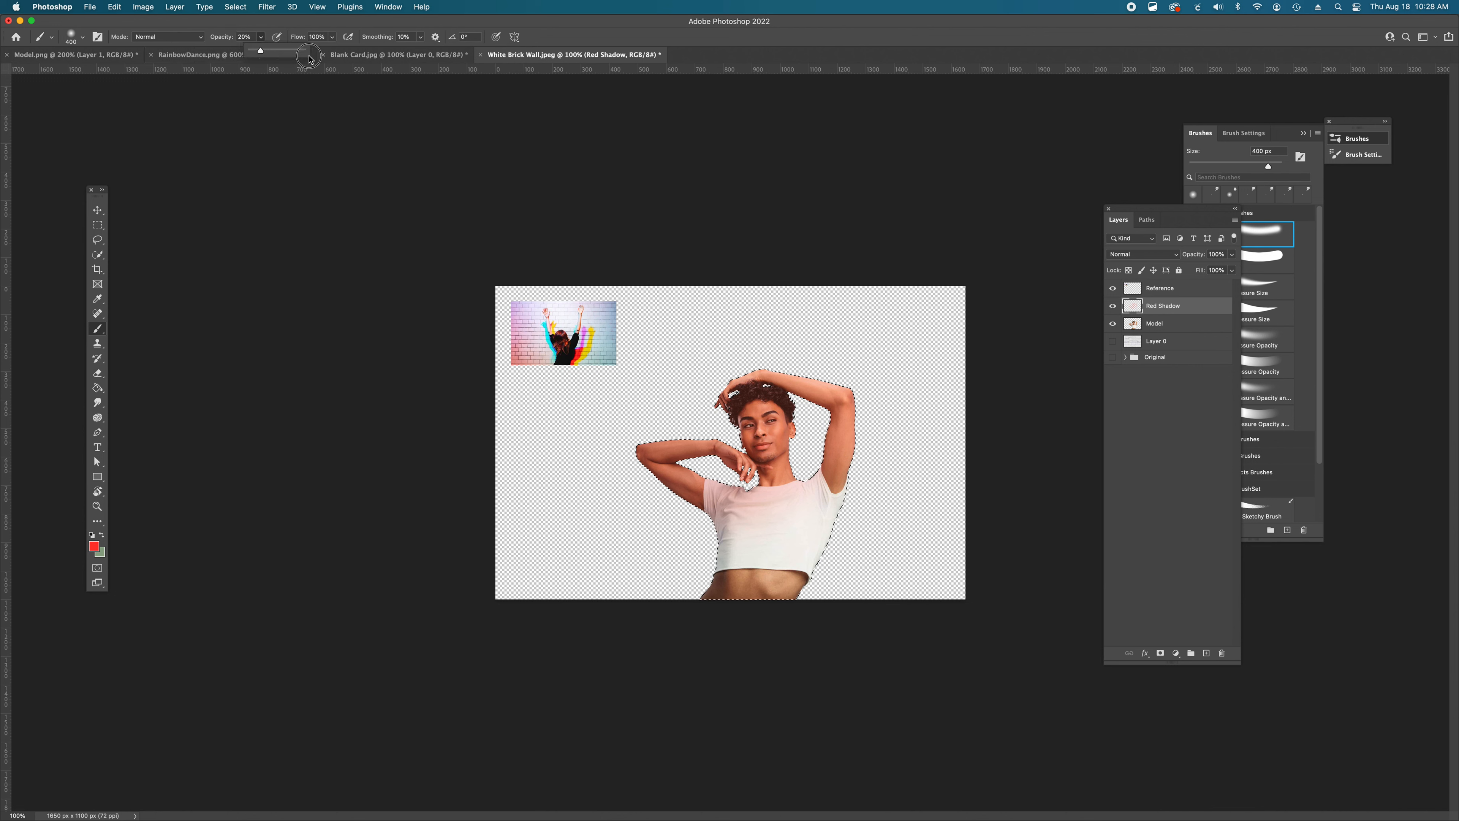
drag(264, 55, 313, 51)
mouse_move(824, 384)
mouse_down()
mouse_move(628, 468)
mouse_move(816, 362)
mouse_move(637, 517)
mouse_move(933, 414)
mouse_move(655, 603)
mouse_move(896, 478)
mouse_move(742, 619)
mouse_up()
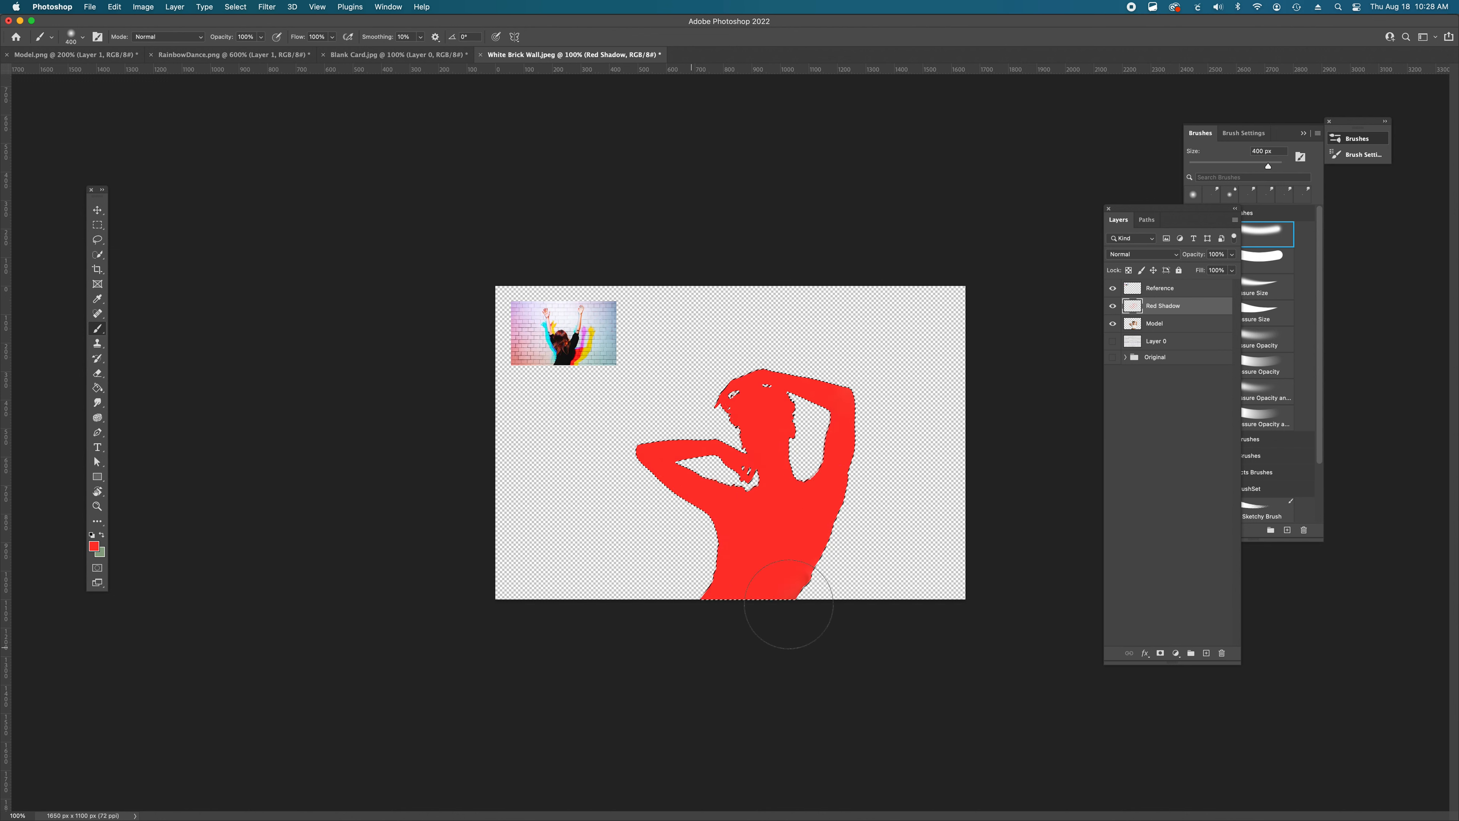
mouse_move(595, 506)
mouse_down()
mouse_move(720, 392)
mouse_move(899, 343)
mouse_move(661, 591)
mouse_up()
- Show the brick wall layer, clear the selection and shift the red silhouette slightly to the right of the model
click(1112, 342)
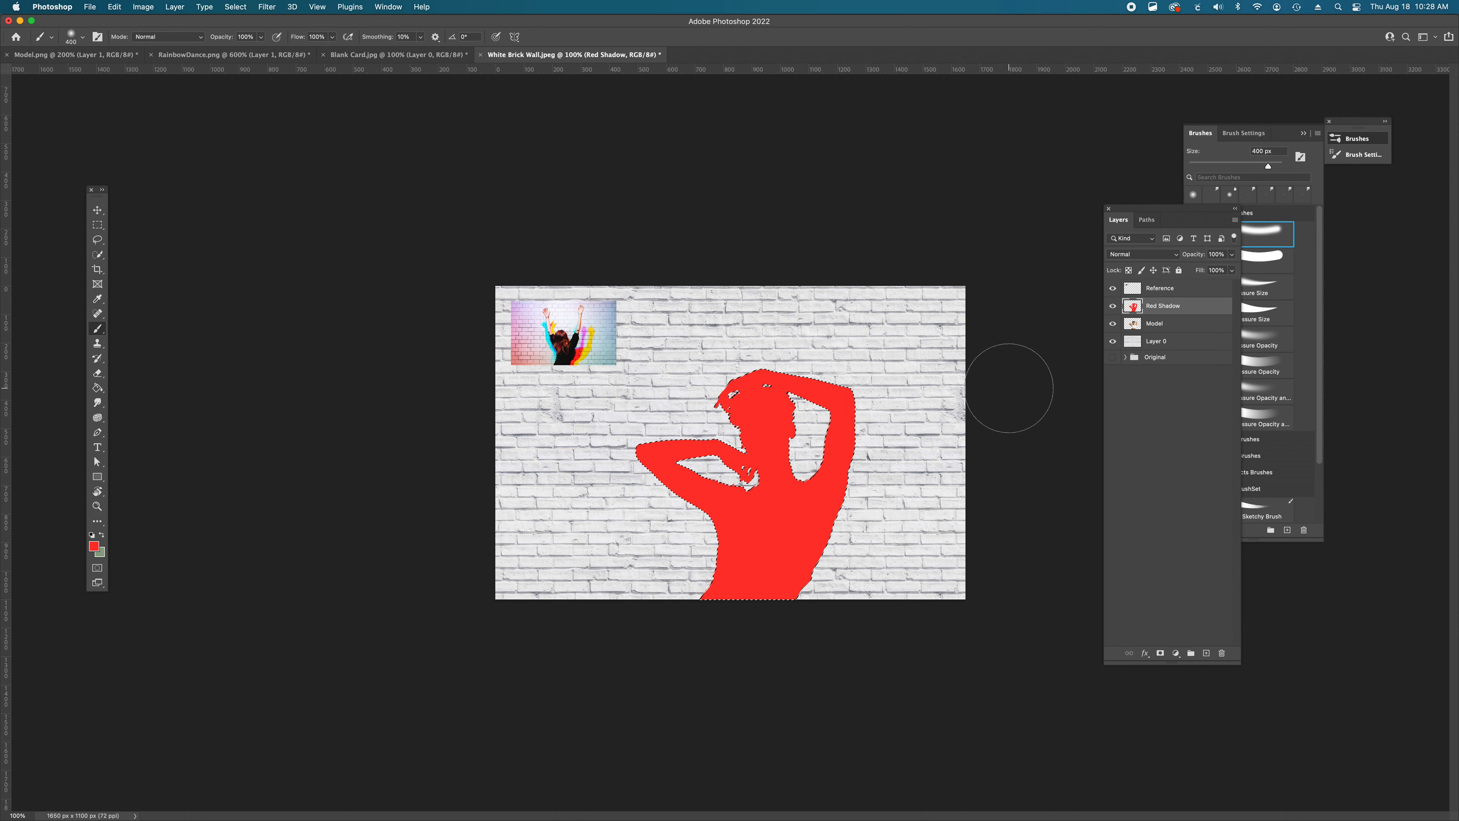
key(super)
key(super+d)
key(v)
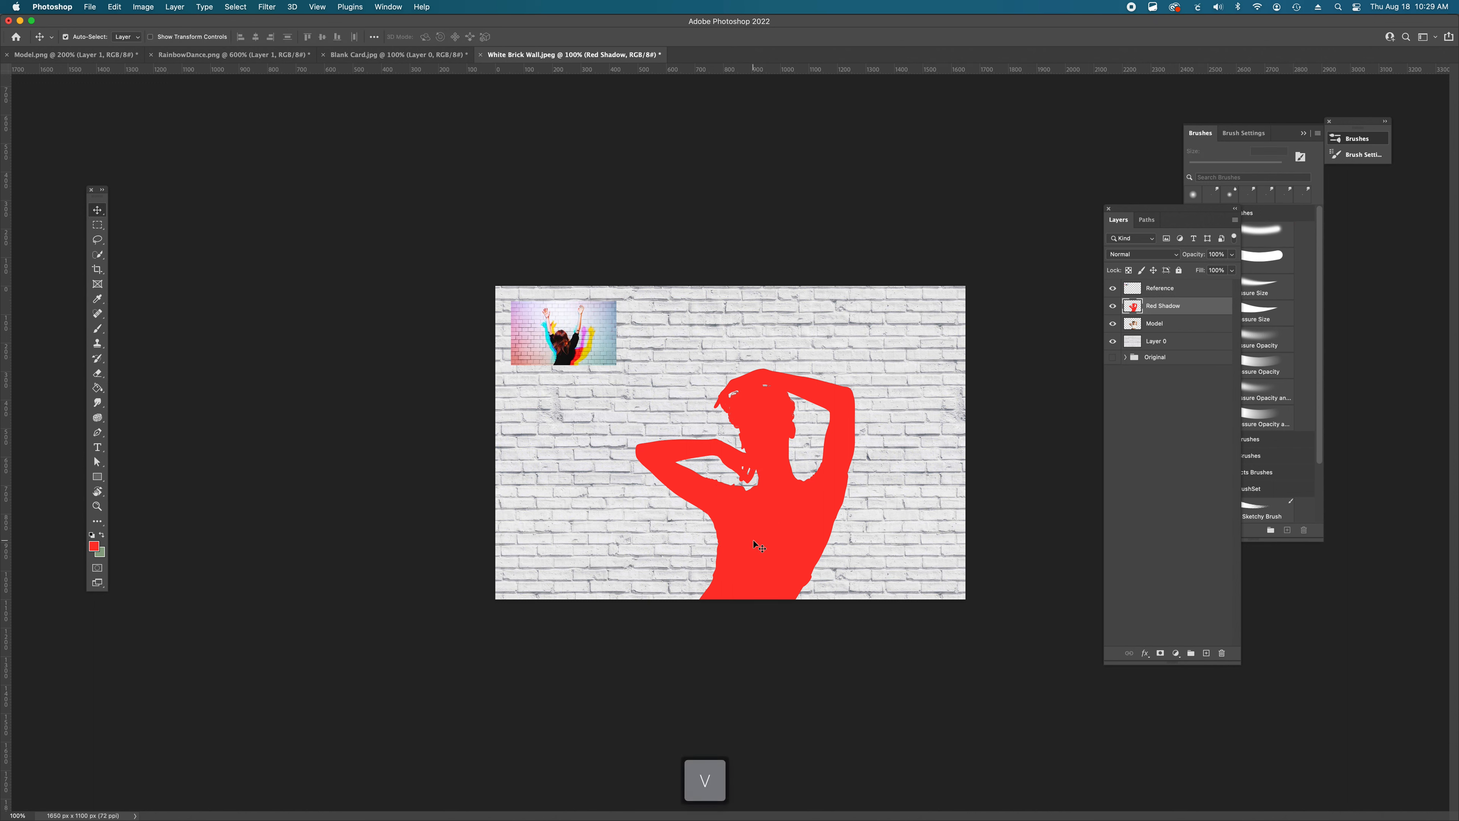
drag(754, 539, 772, 539)
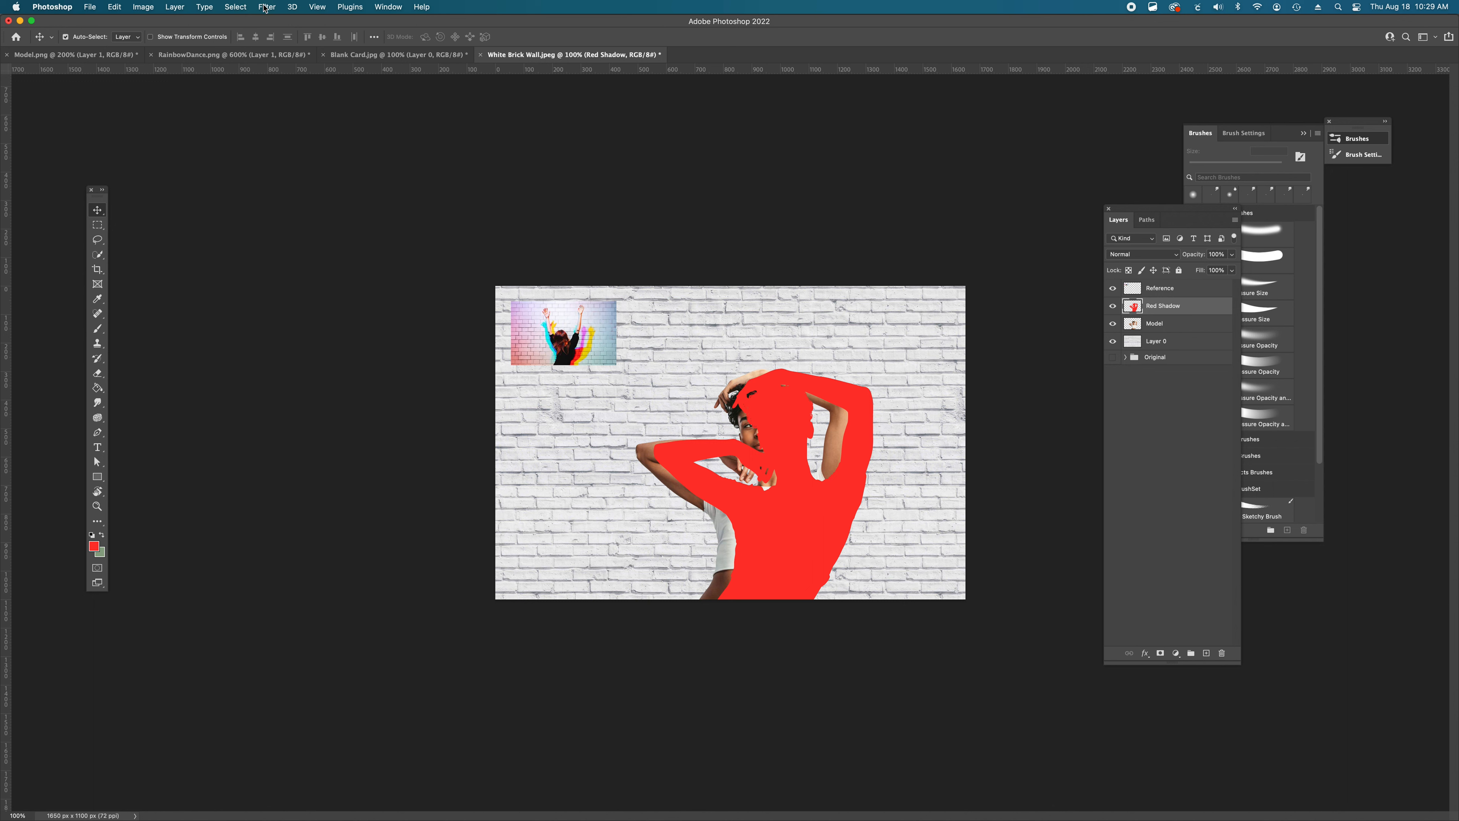
- Soften the red silhouette's edges with a small-radius Gaussian Blur, comparing the result with the preview off and on
click(265, 8)
mouse_move(308, 156)
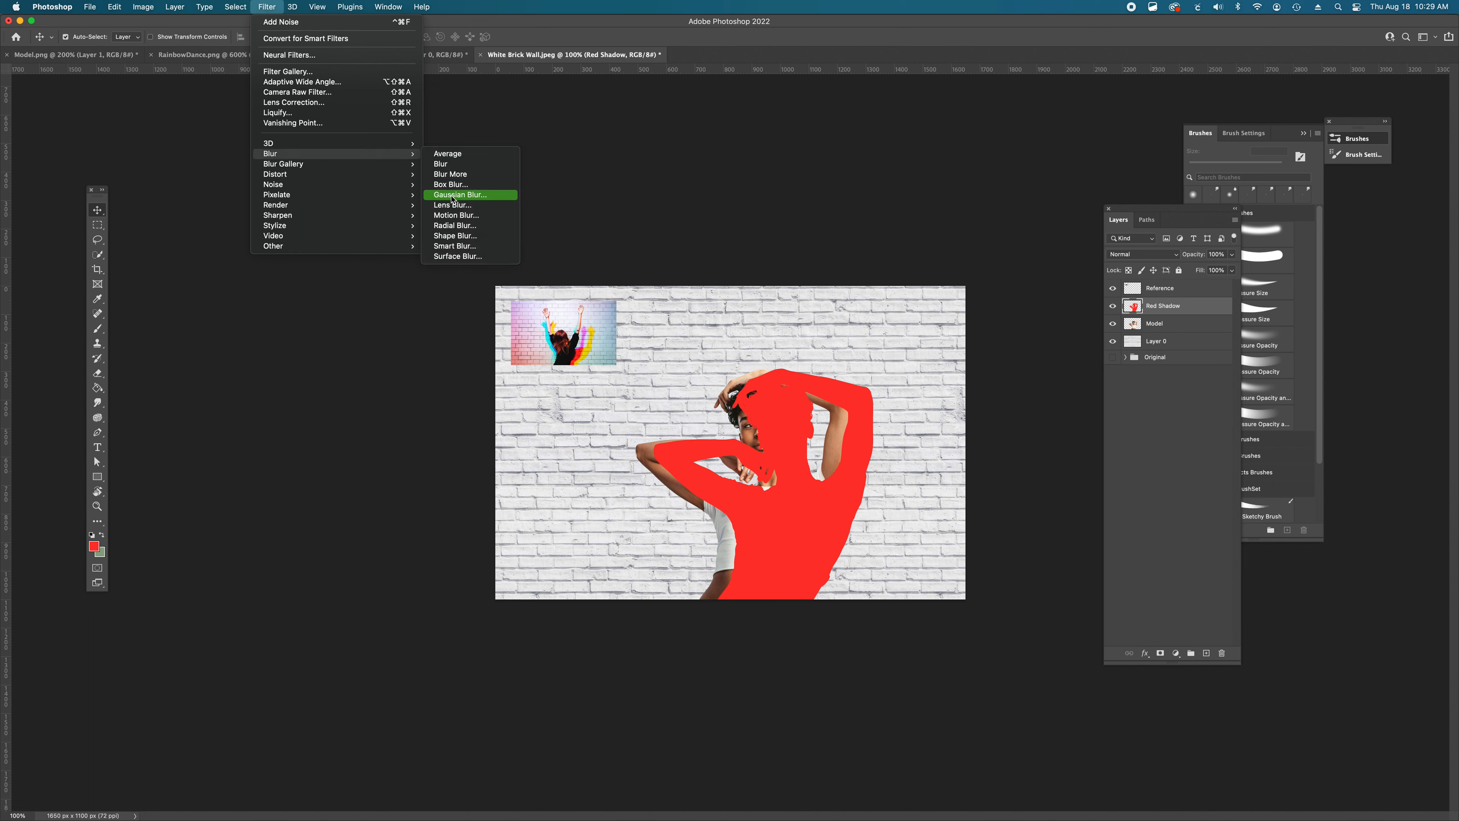
click(452, 198)
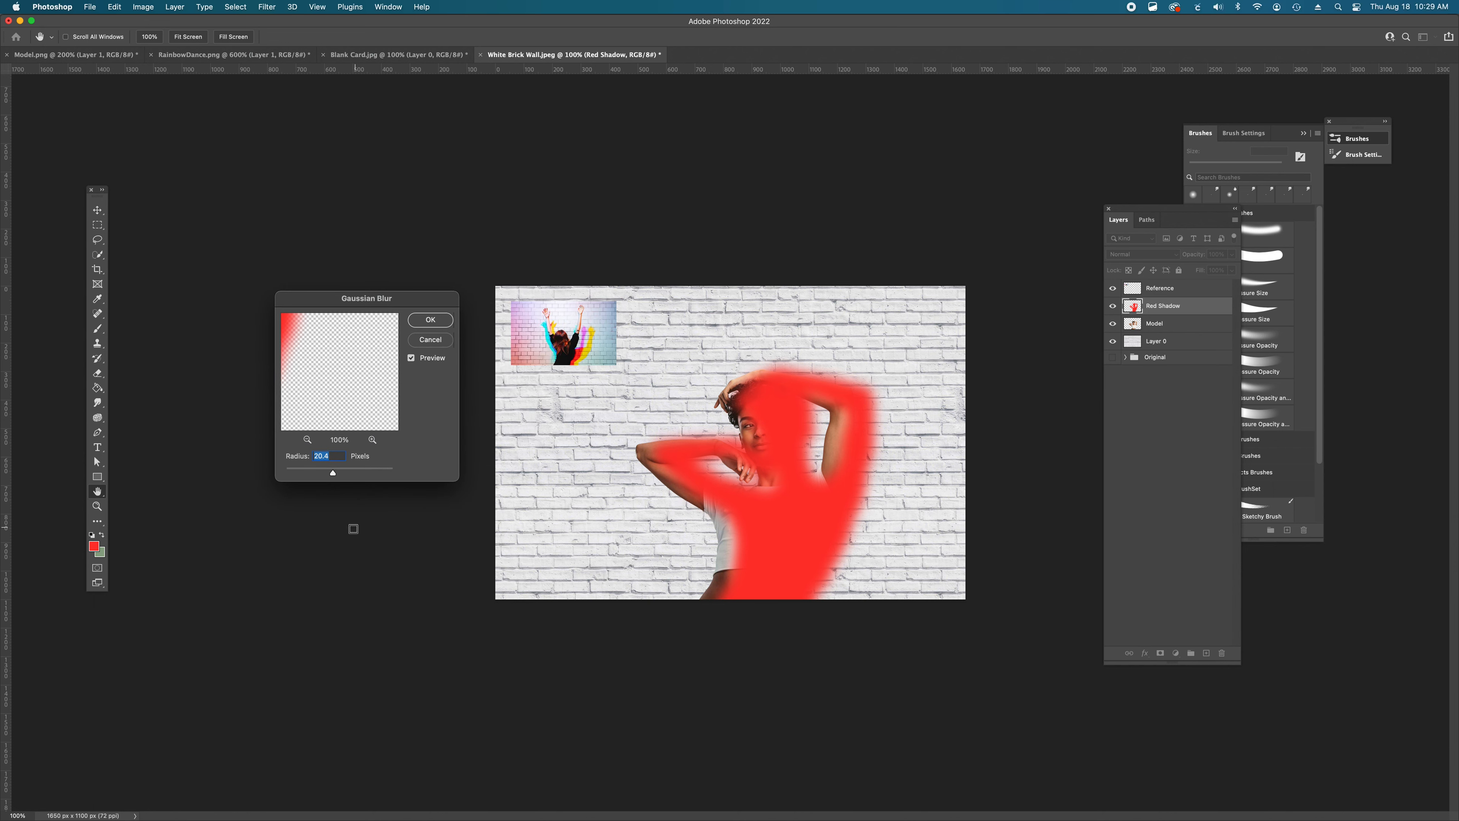
drag(329, 475, 324, 474)
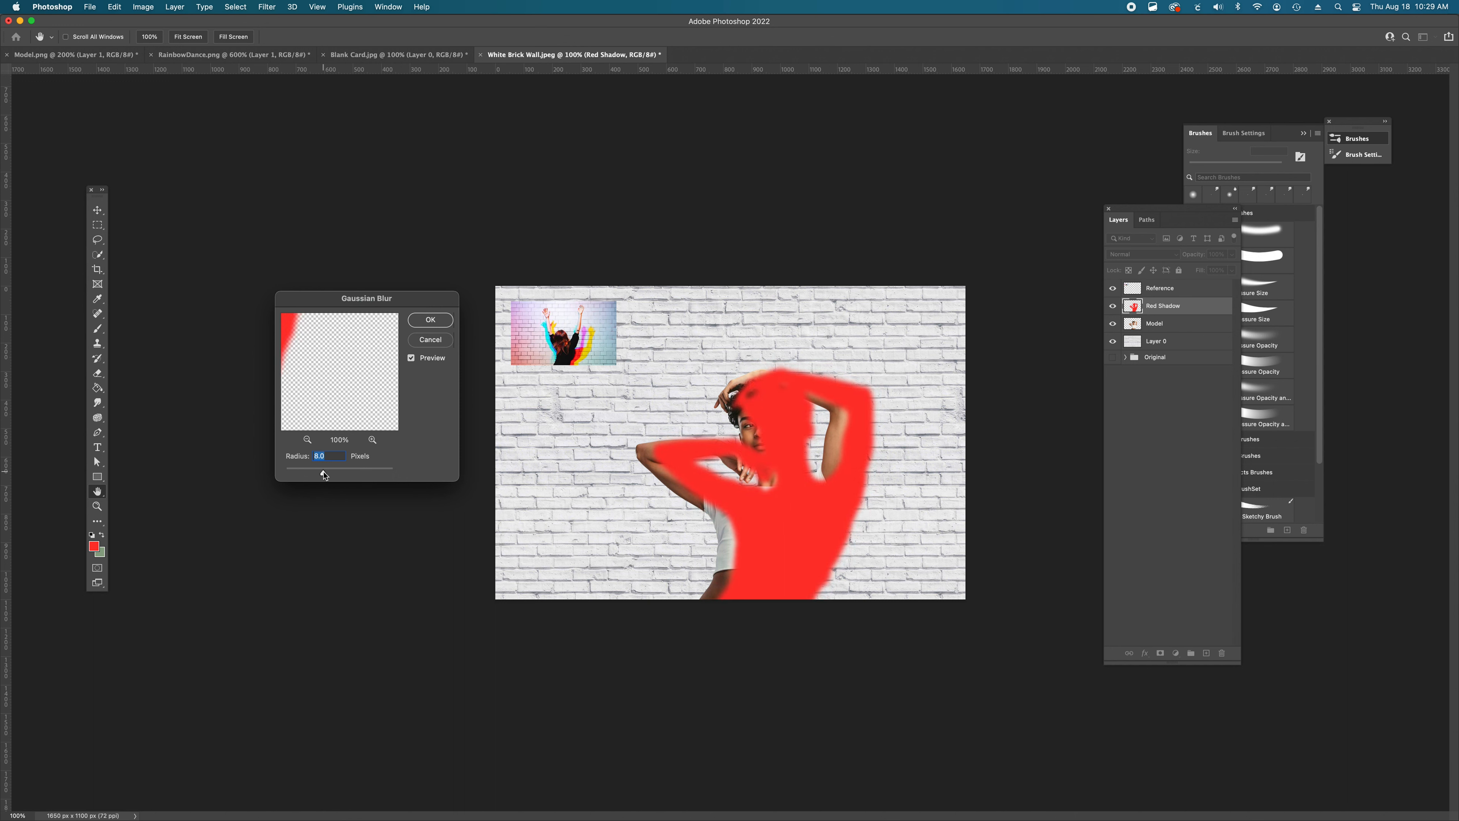
click(323, 472)
mouse_move(323, 475)
mouse_down()
mouse_move(295, 475)
mouse_move(321, 473)
mouse_up()
drag(321, 473, 318, 474)
click(411, 360)
click(411, 360)
click(430, 321)
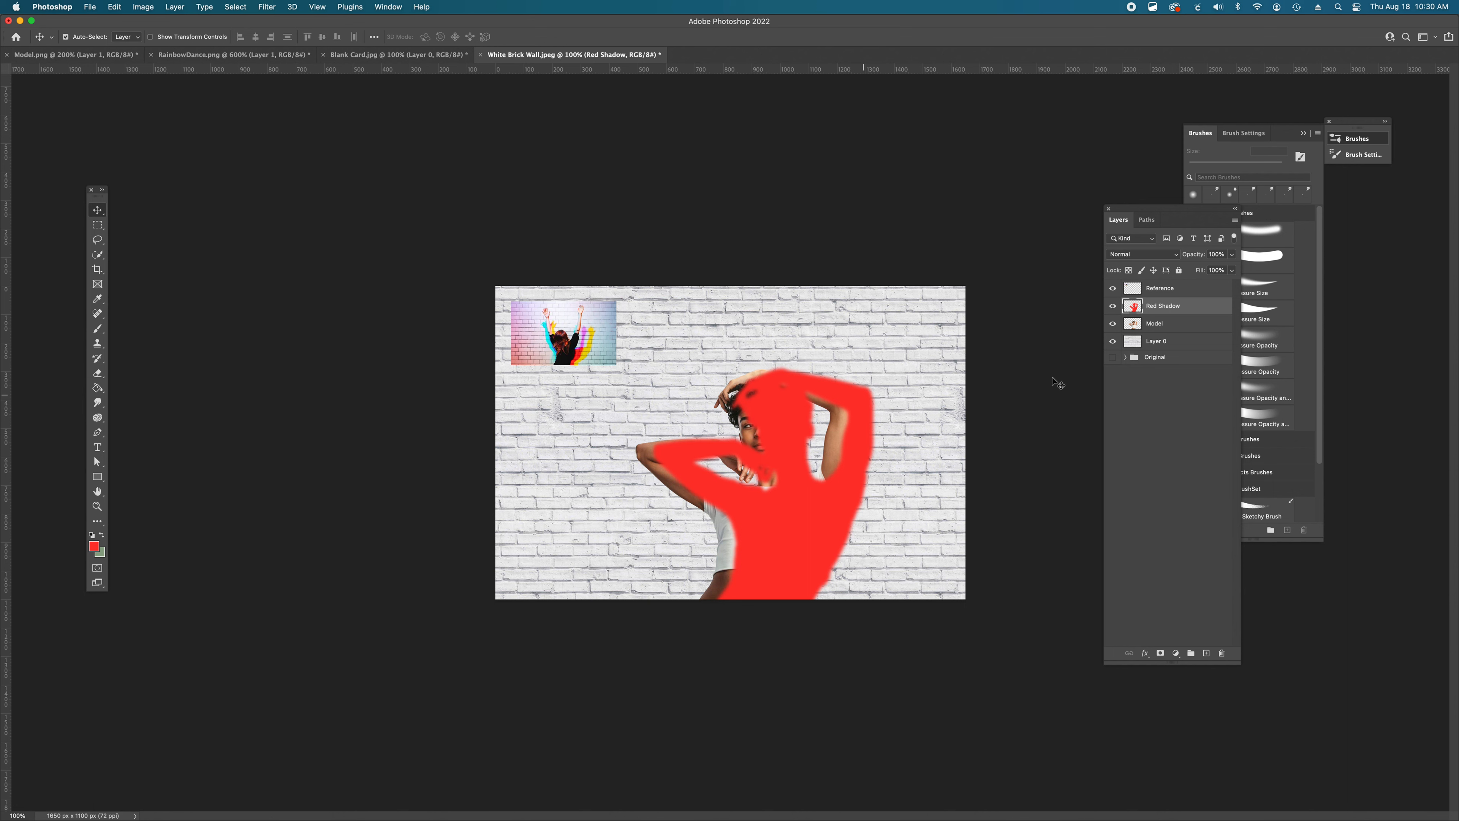
- Move the Red Shadow layer below Model, duplicate it and name the copy Blue Shadow
drag(1166, 306, 1167, 333)
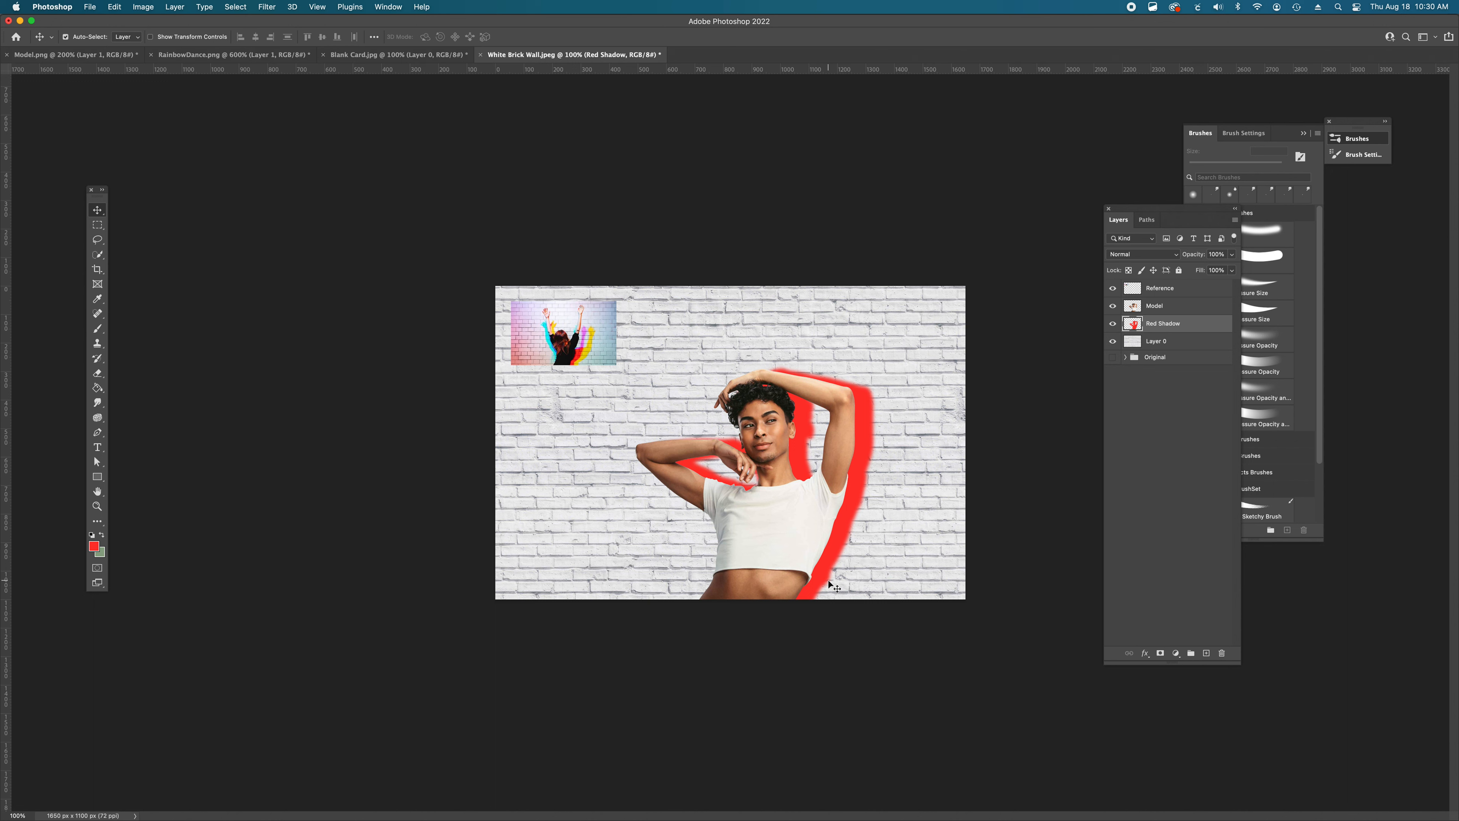
drag(1171, 328, 1204, 652)
double_click(1172, 322)
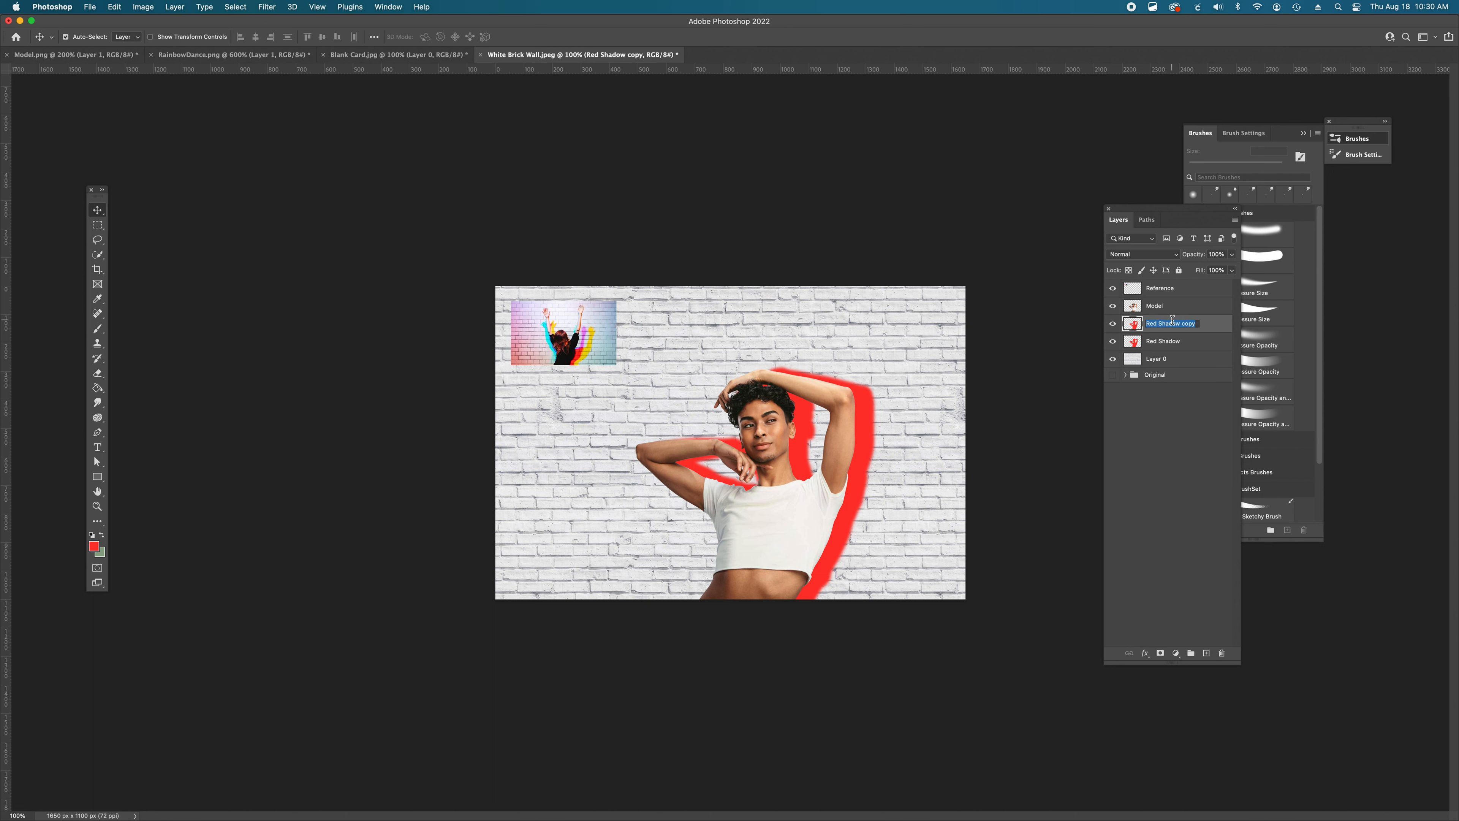
text(Blue Shadow)
click(1203, 331)
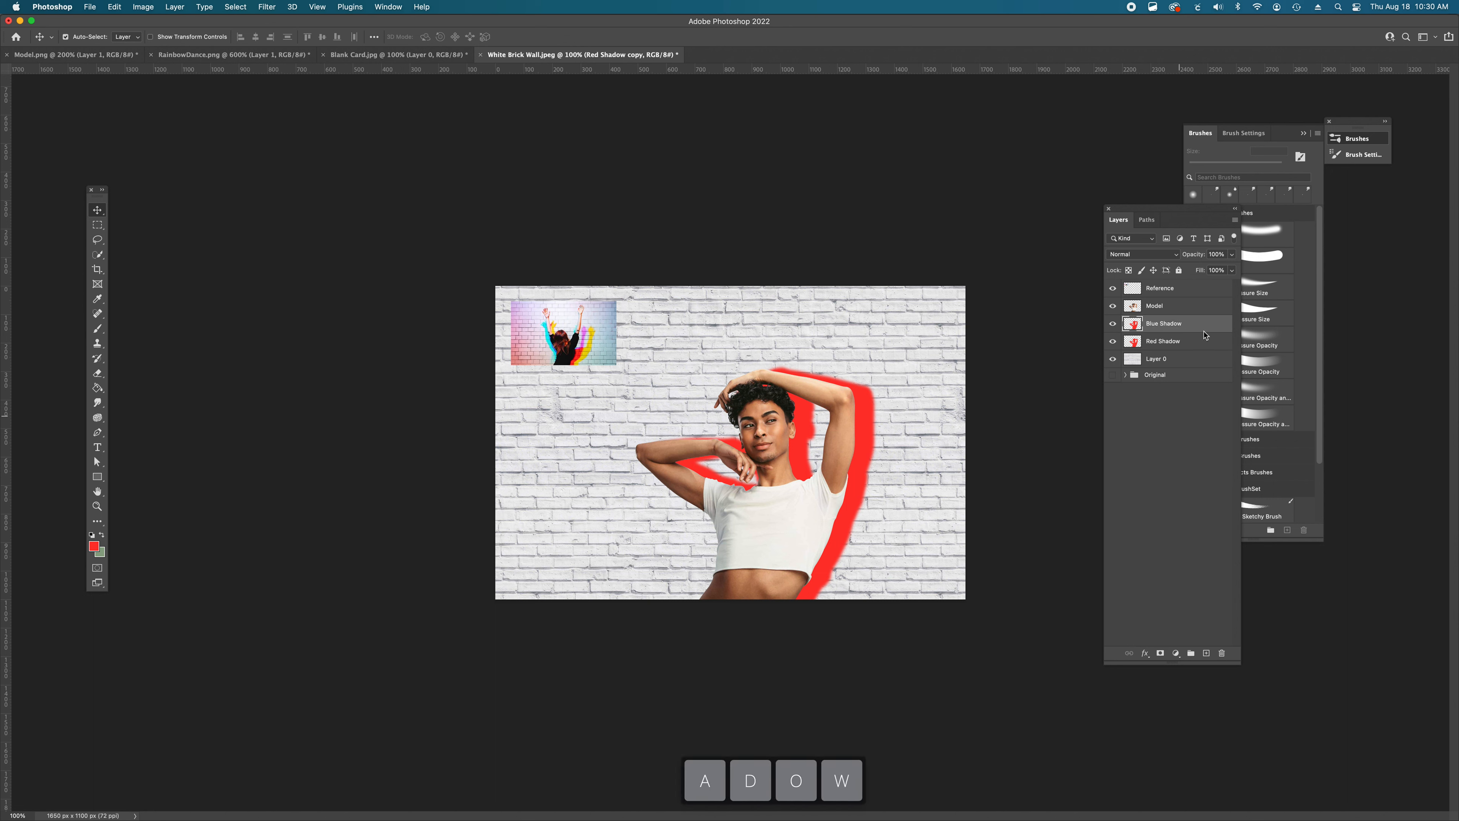
- Duplicate the Blue Shadow layer and name the copy Yellow Shadow
drag(1200, 327, 1208, 655)
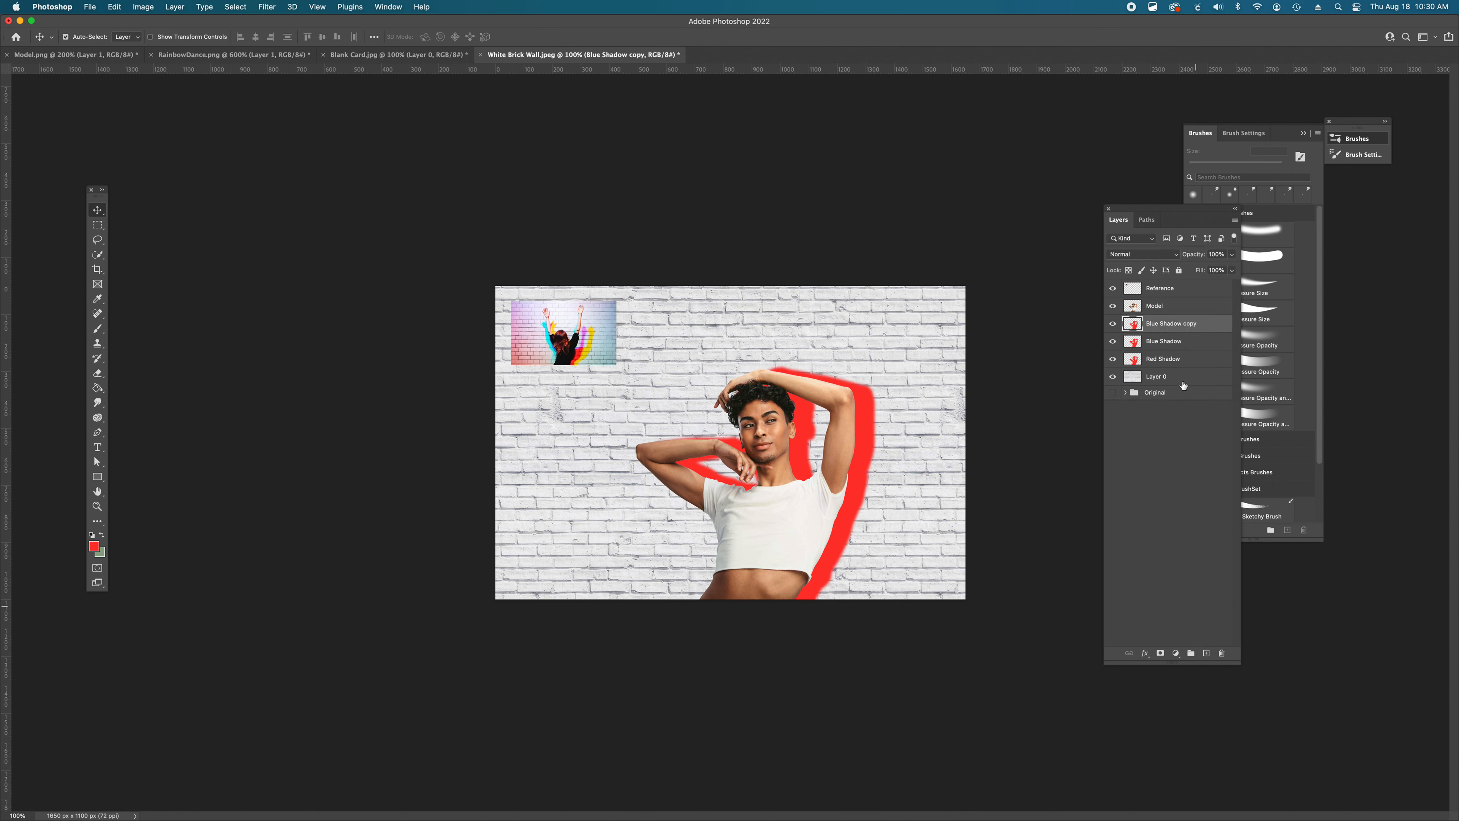
double_click(1164, 326)
text(Y)
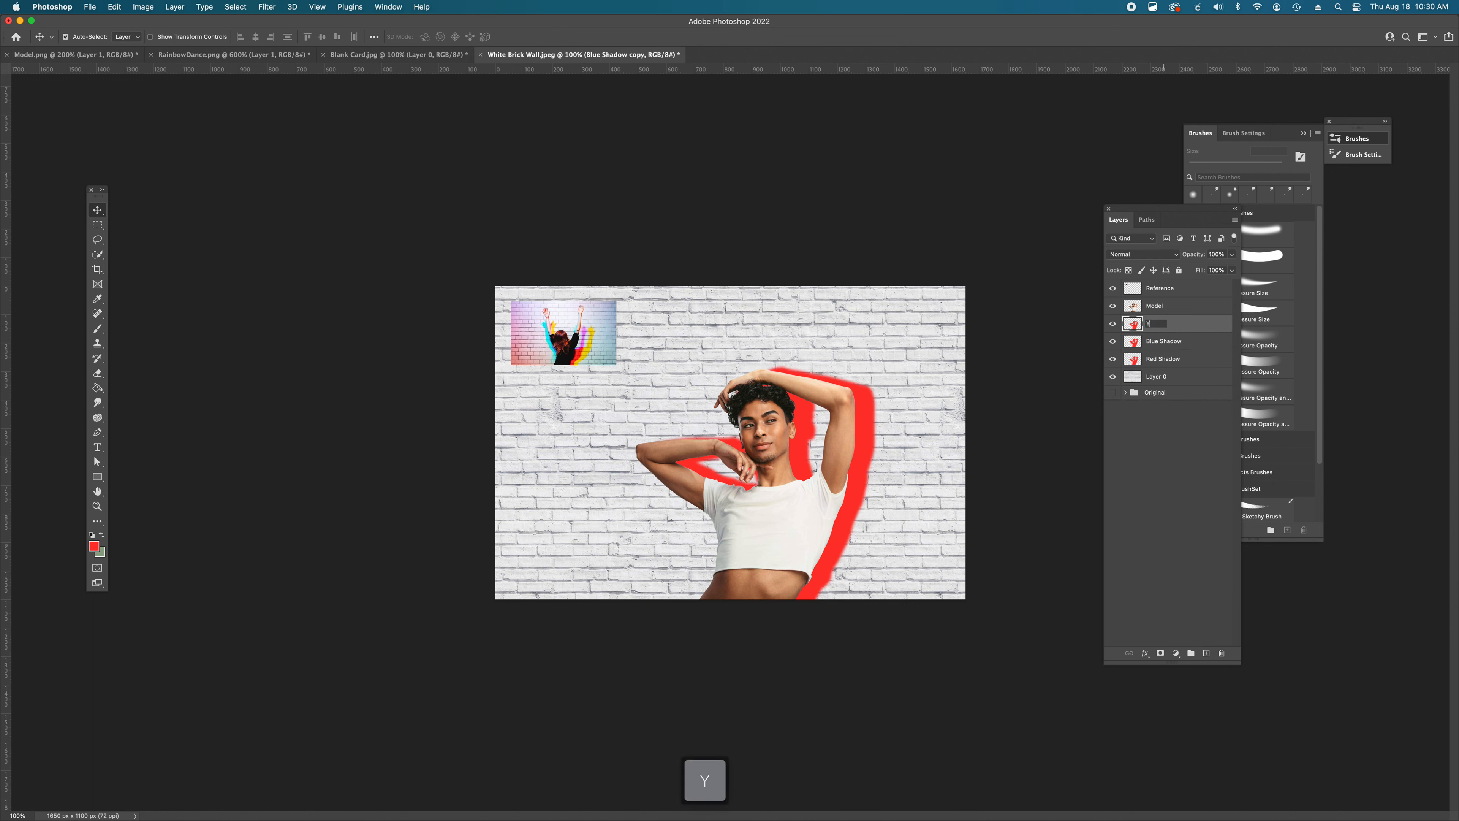
text(ellow Shadow)
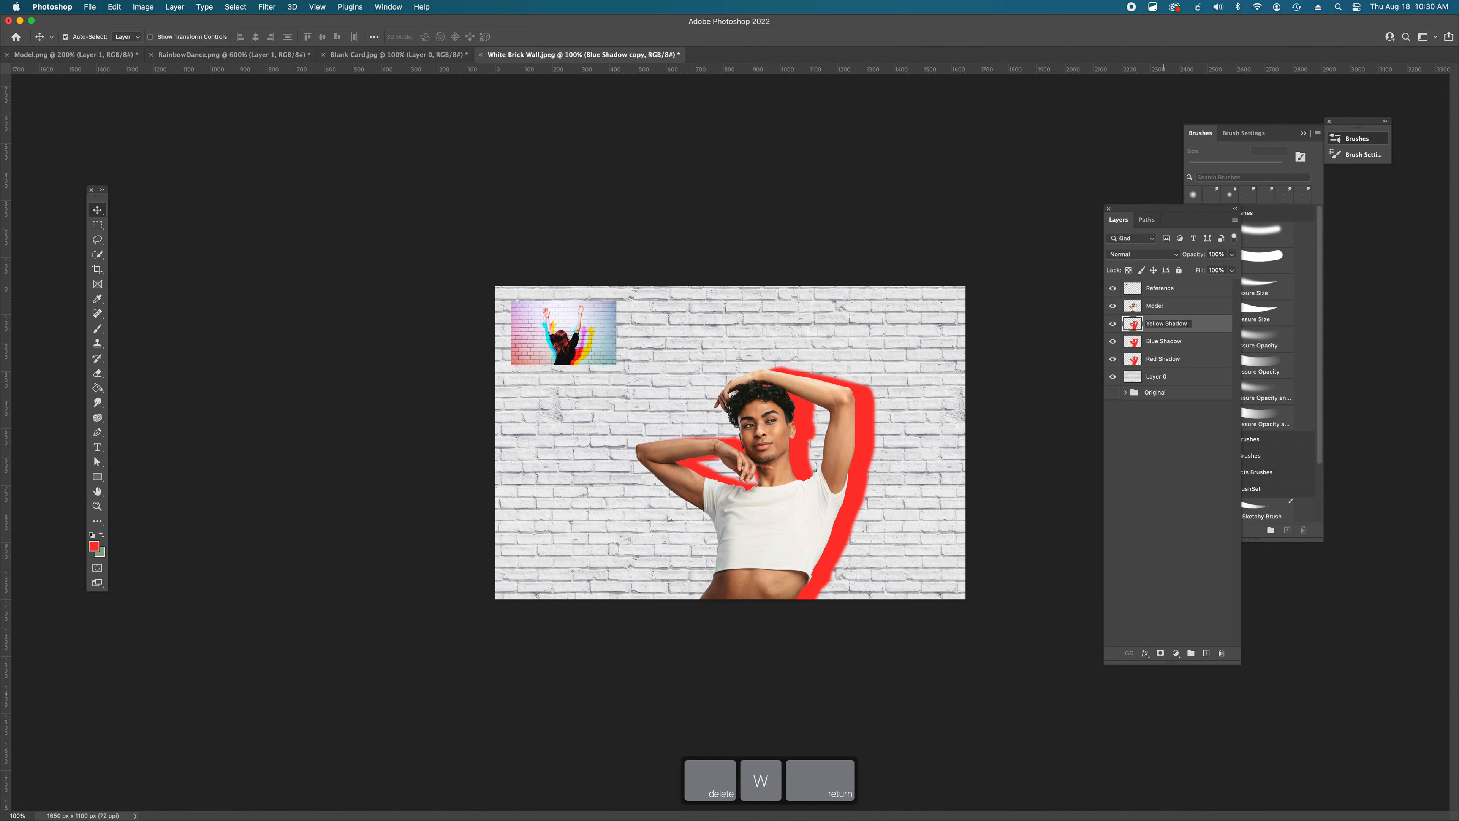
key(Return)
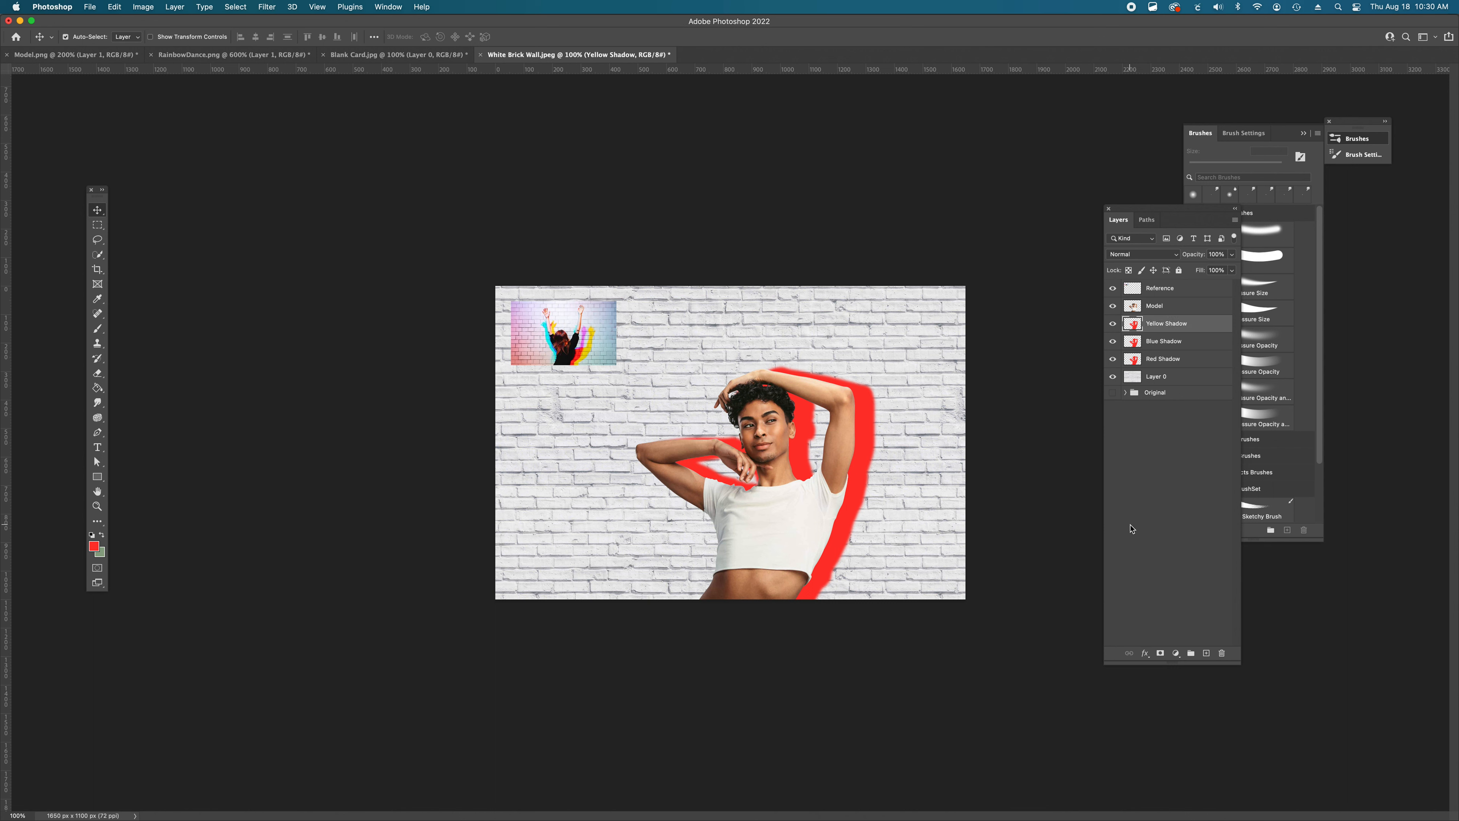
- Hide the Yellow Shadow and Blue Shadow layers and make Red Shadow the active layer
click(1113, 322)
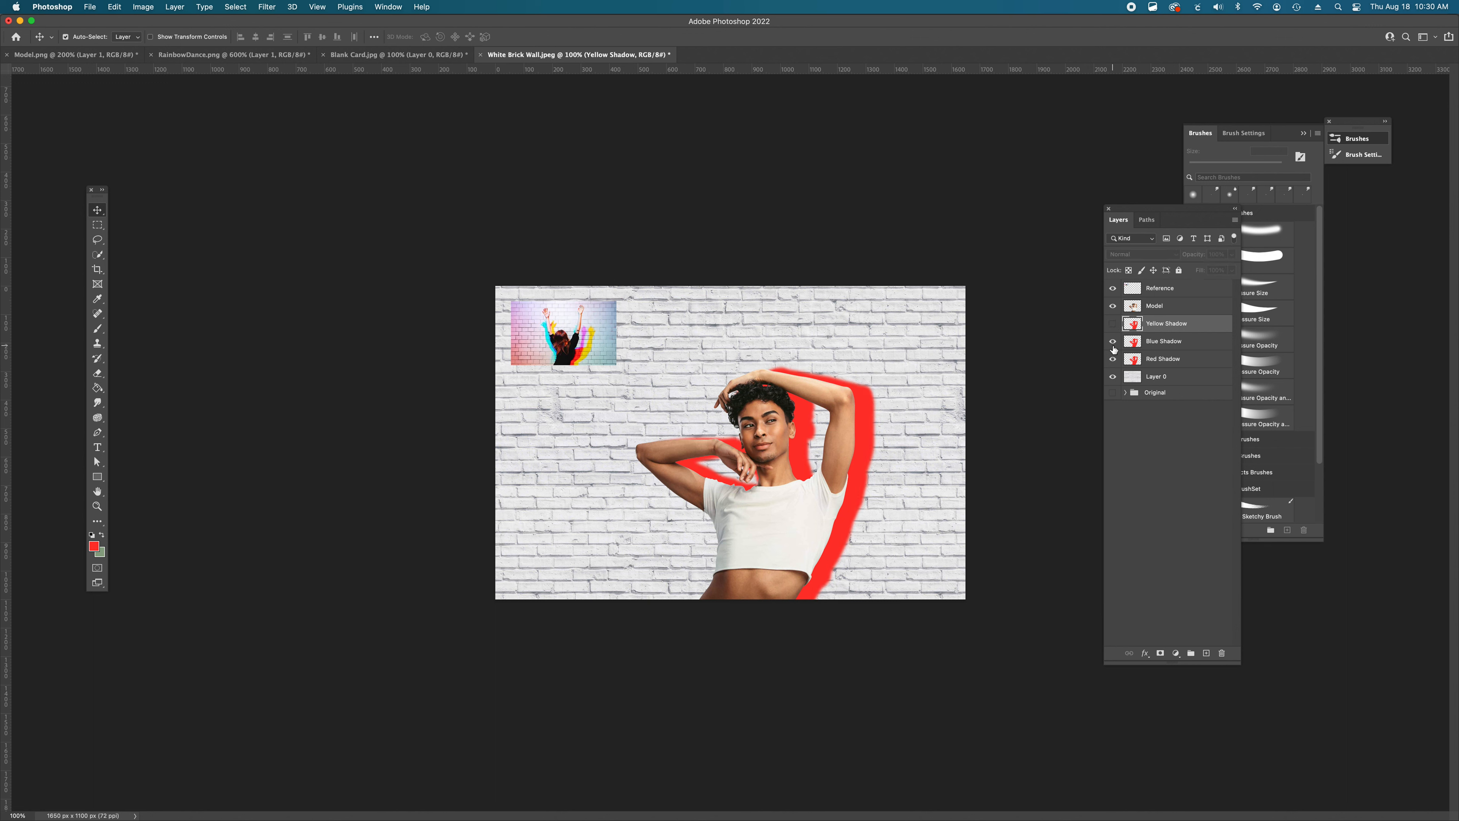
click(1113, 342)
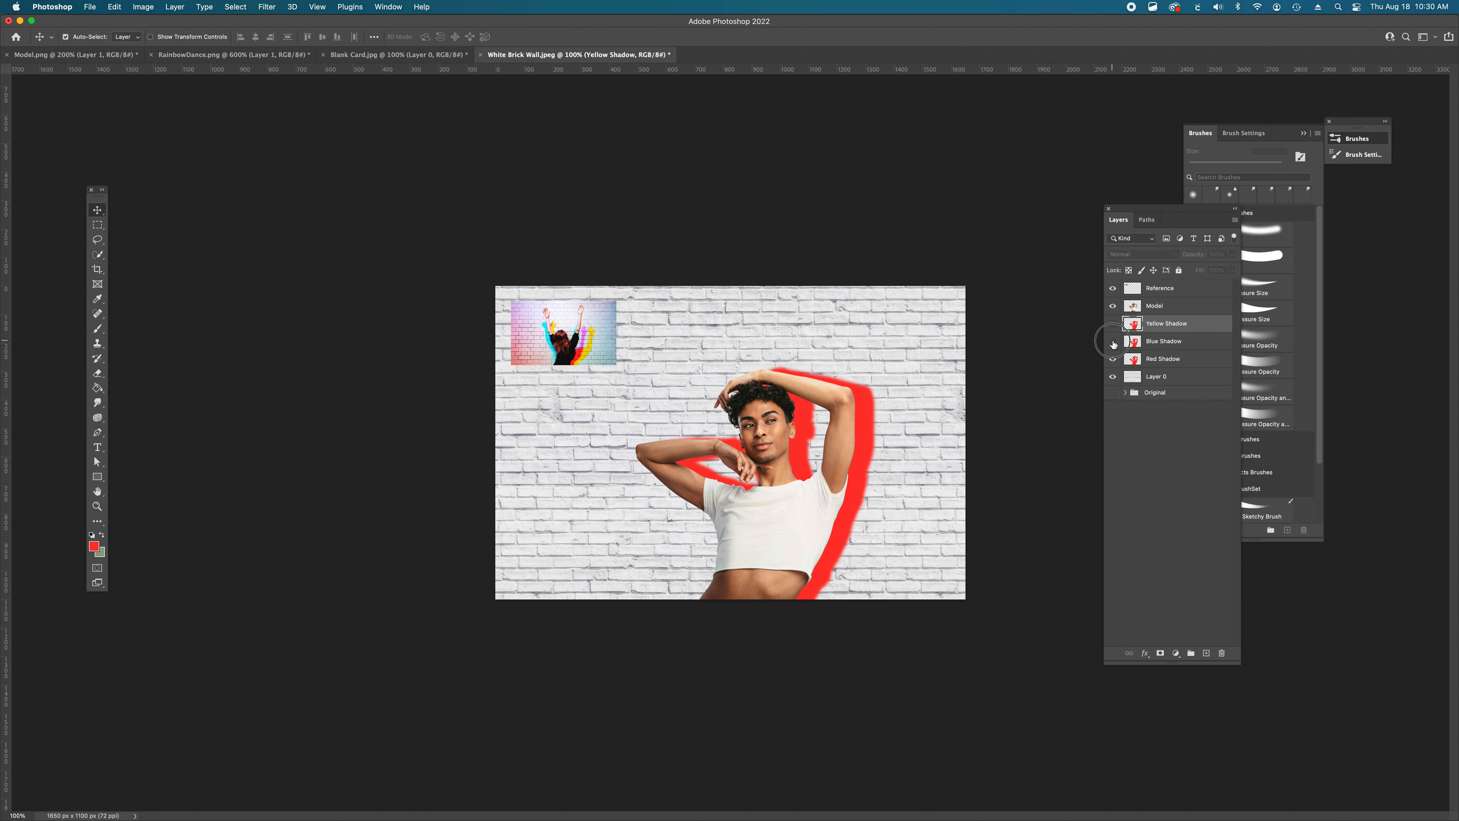
click(1200, 360)
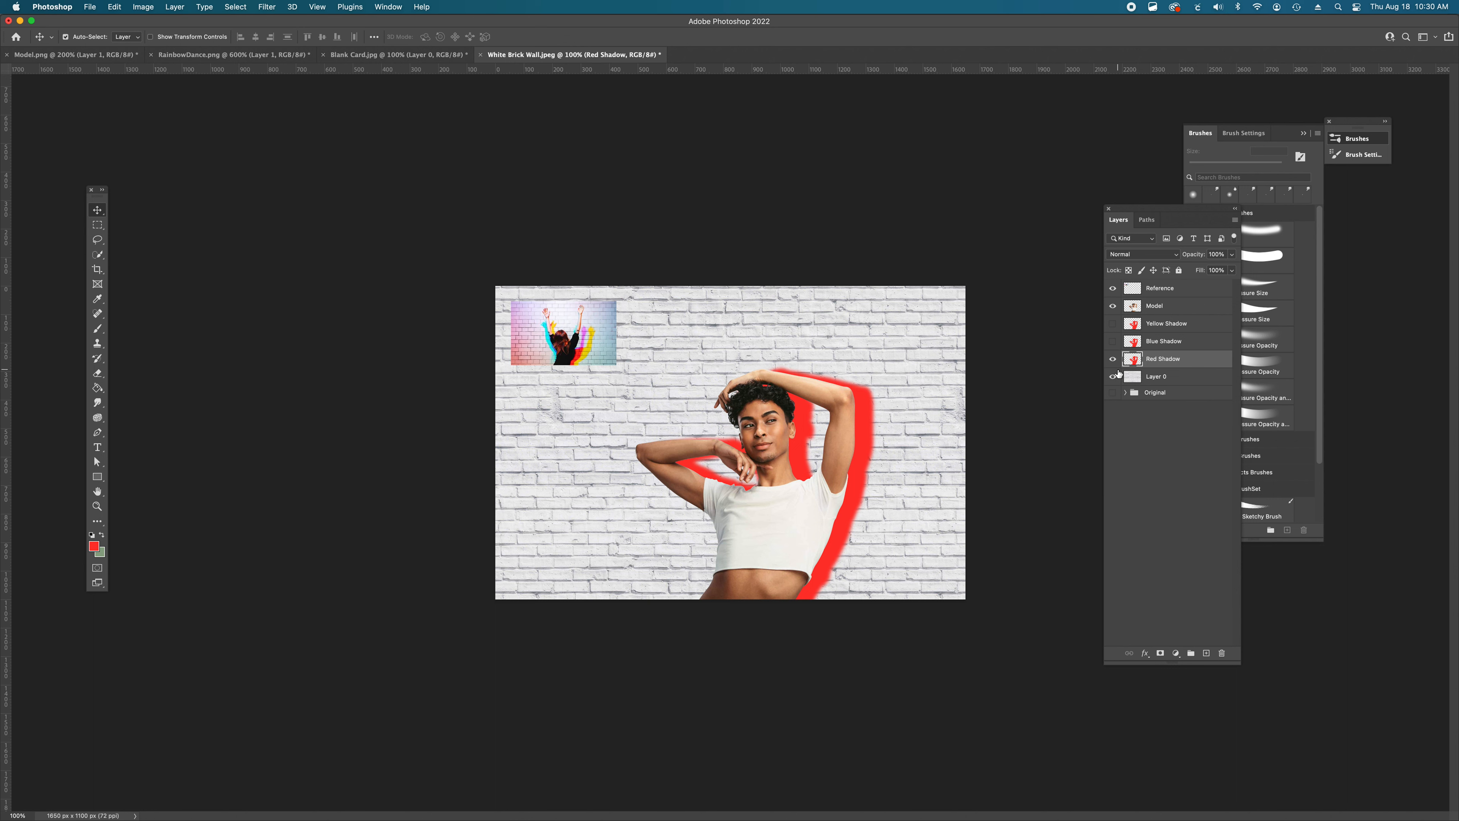
- Squash the Red Shadow layer to about 77% height, skew it about -4.3°, and set its blend mode to Linear Burn
key(super+t)
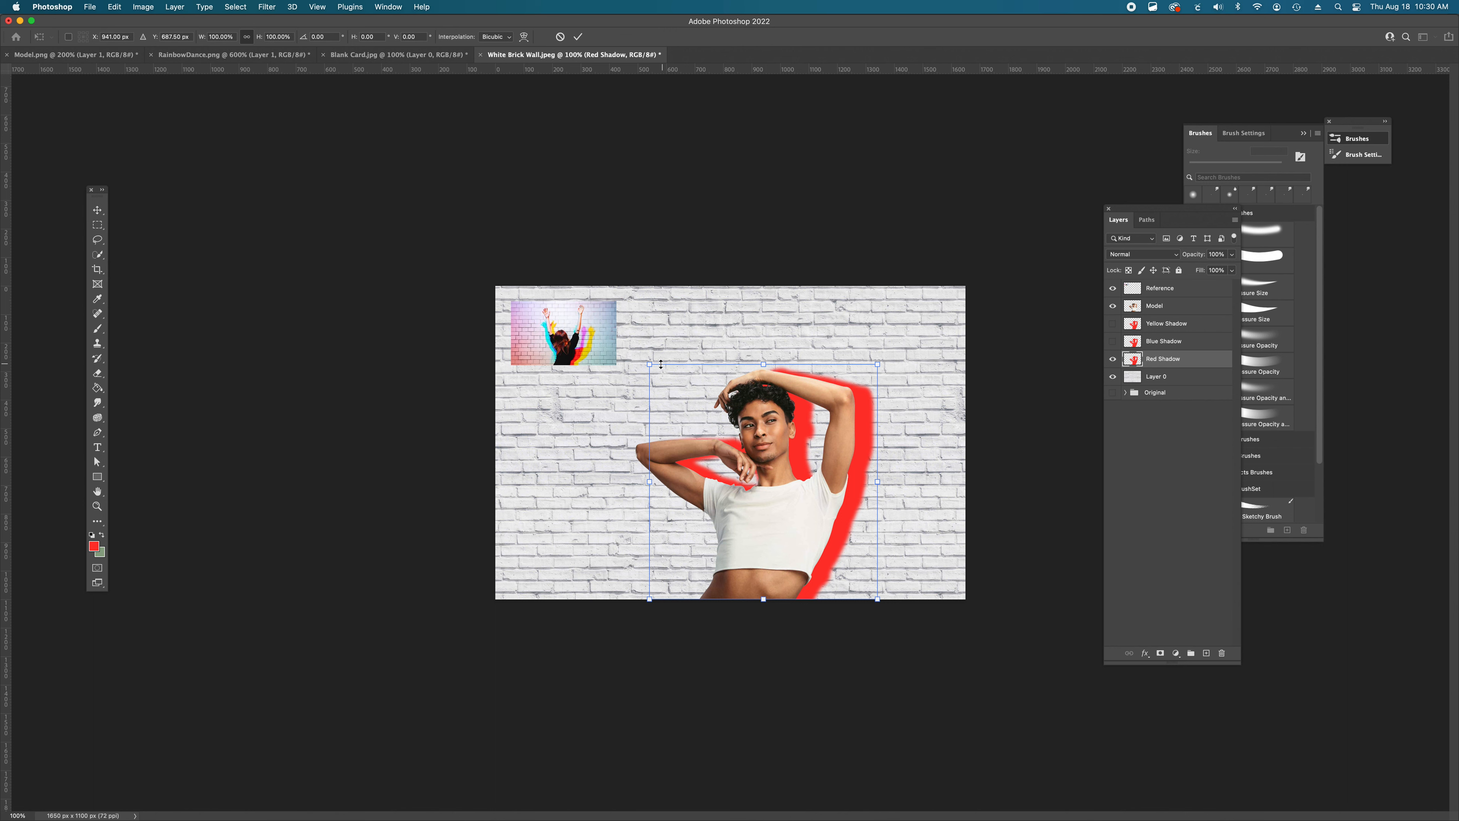
drag(762, 364, 770, 320)
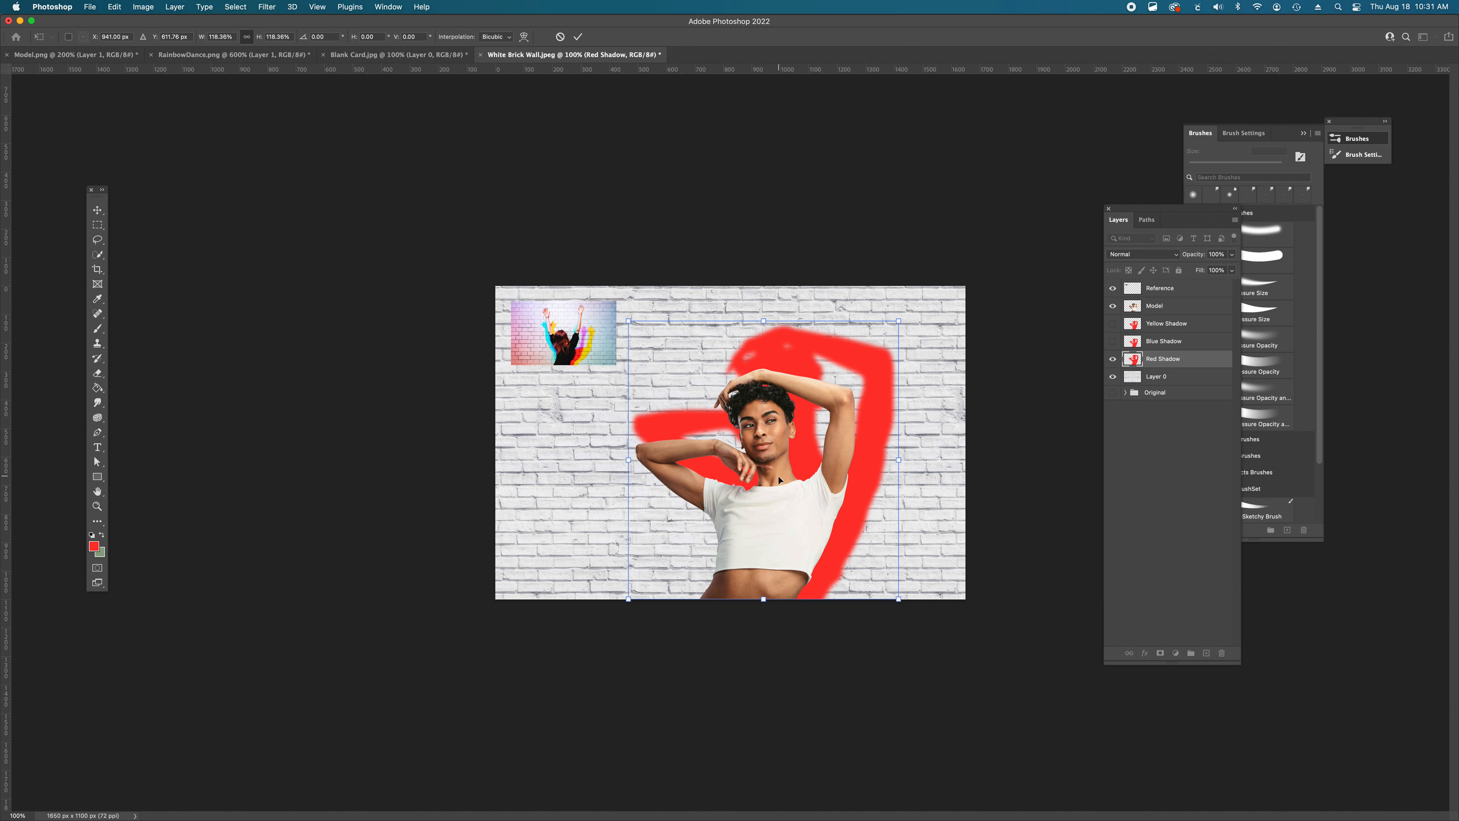
key(super+z)
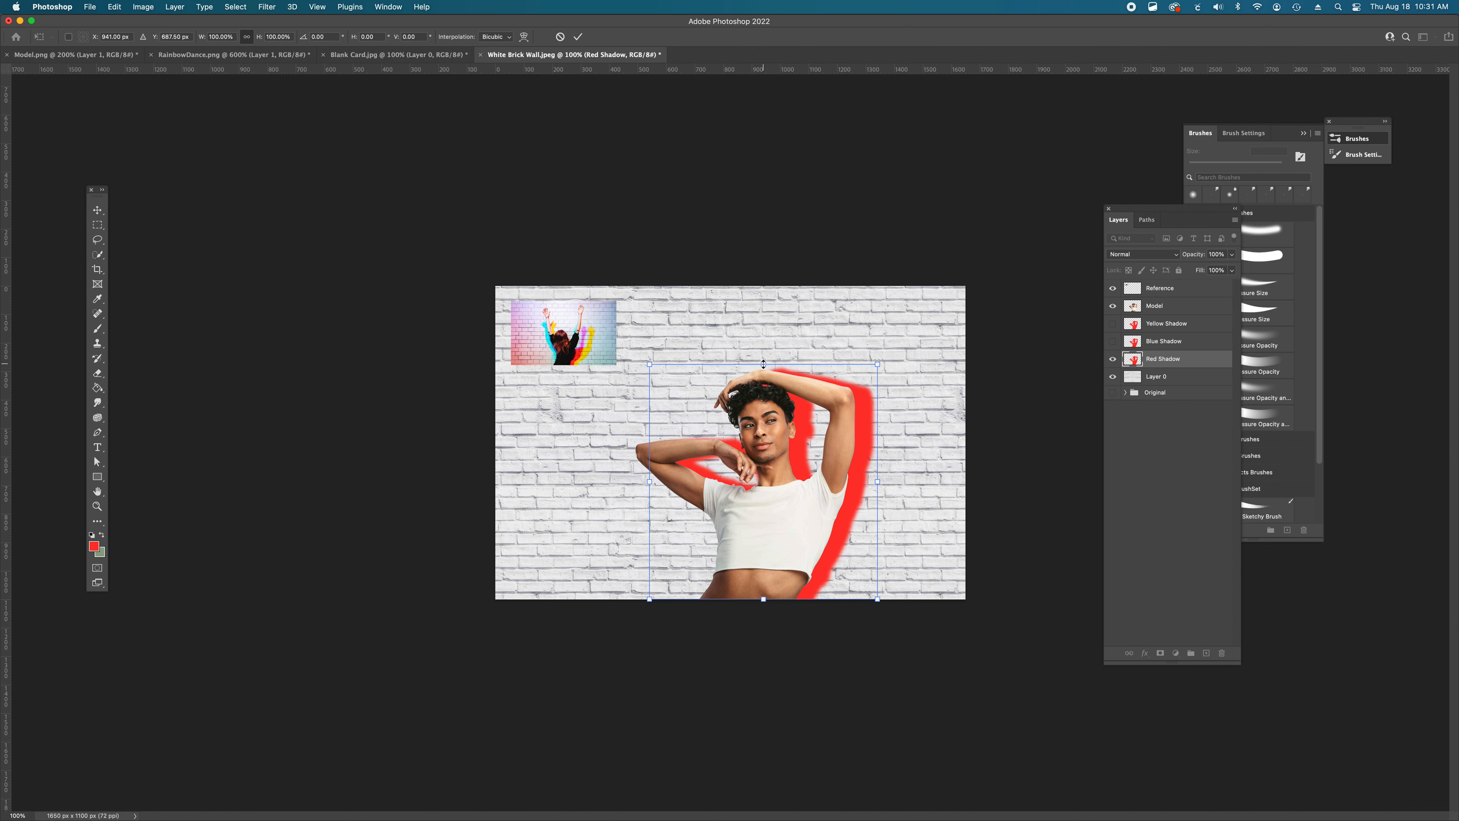
drag(763, 364, 780, 409)
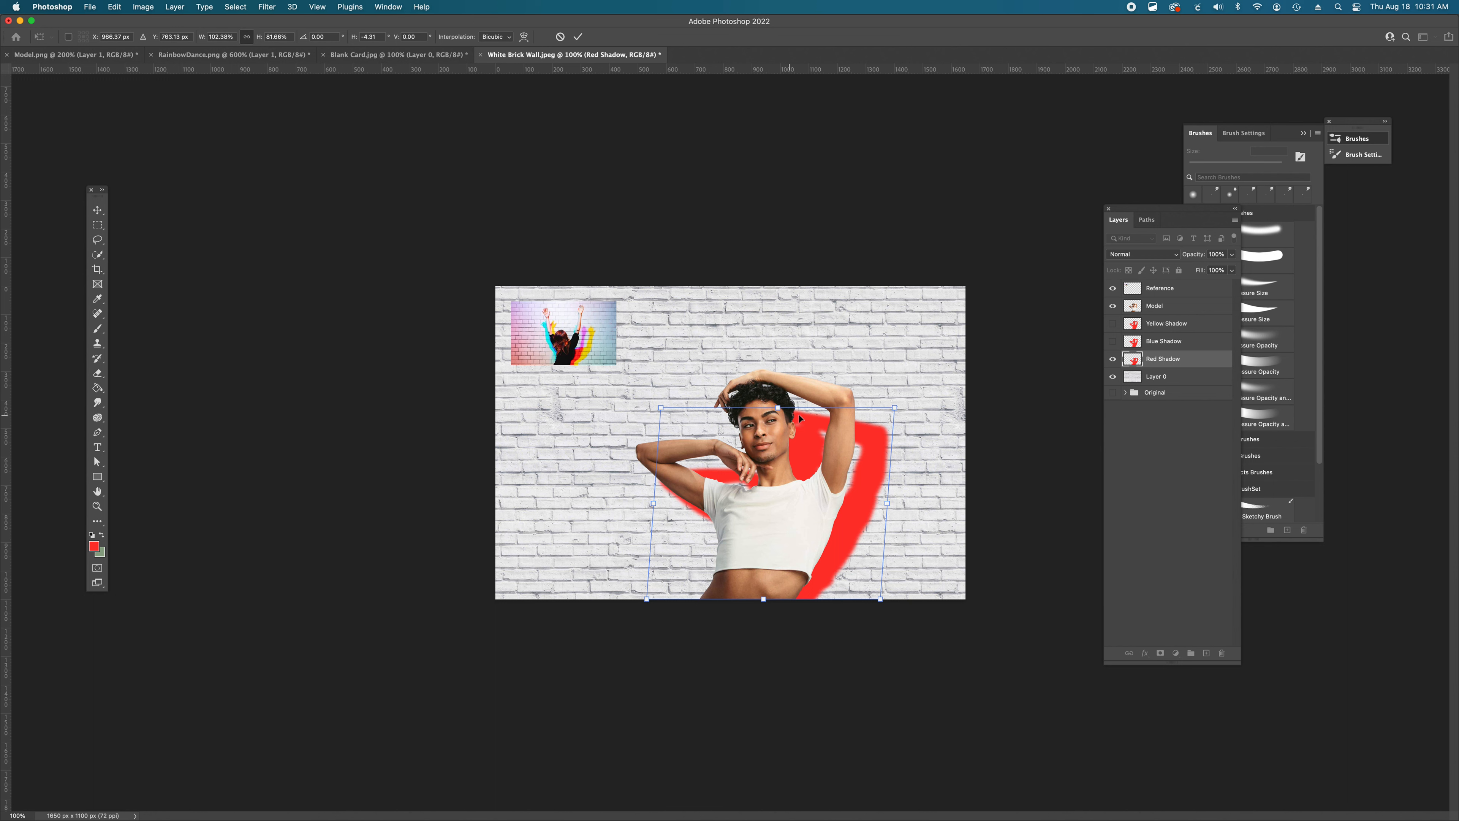
drag(775, 406, 777, 418)
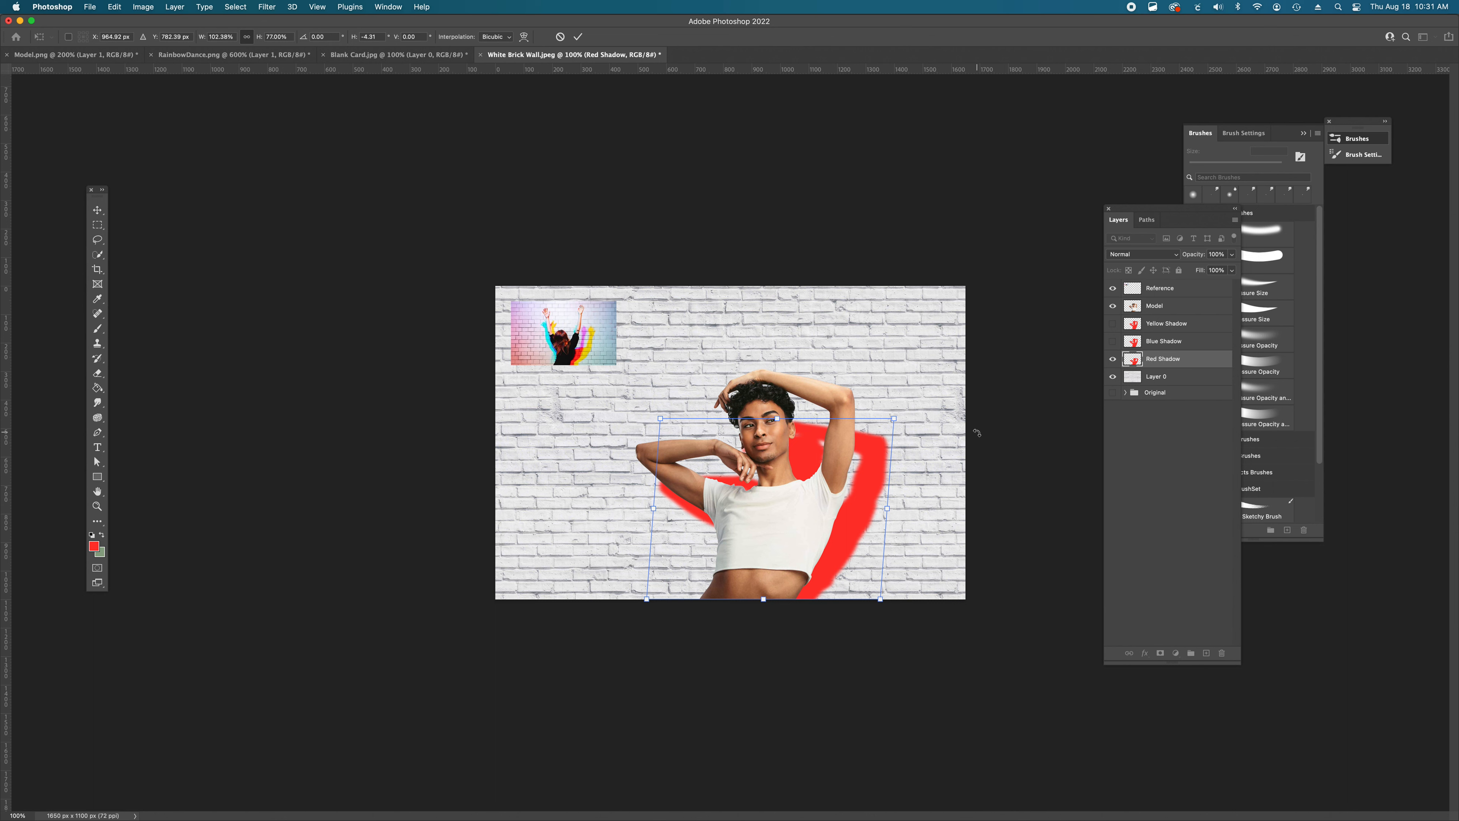
key(Return)
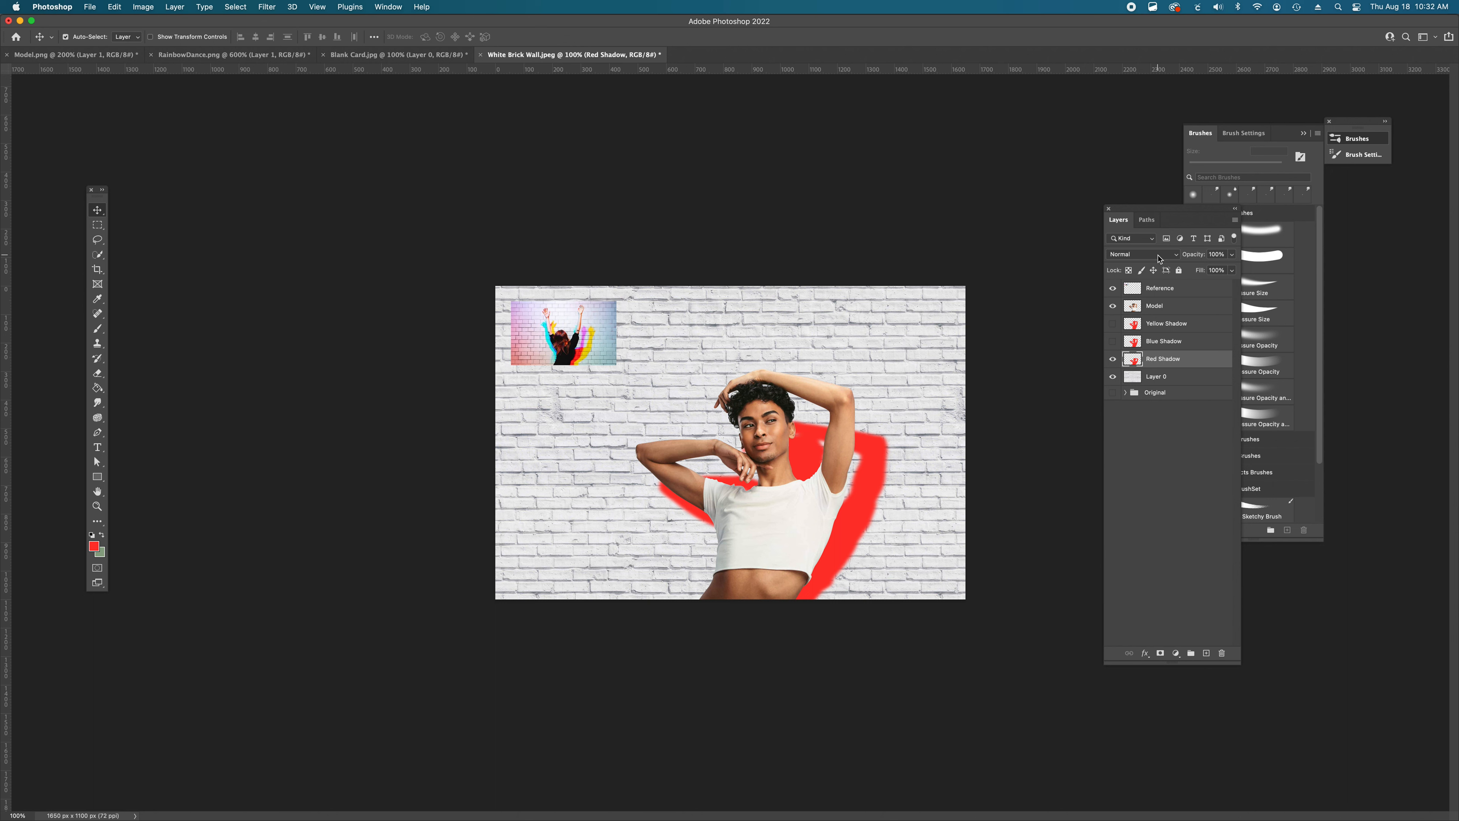
click(1172, 254)
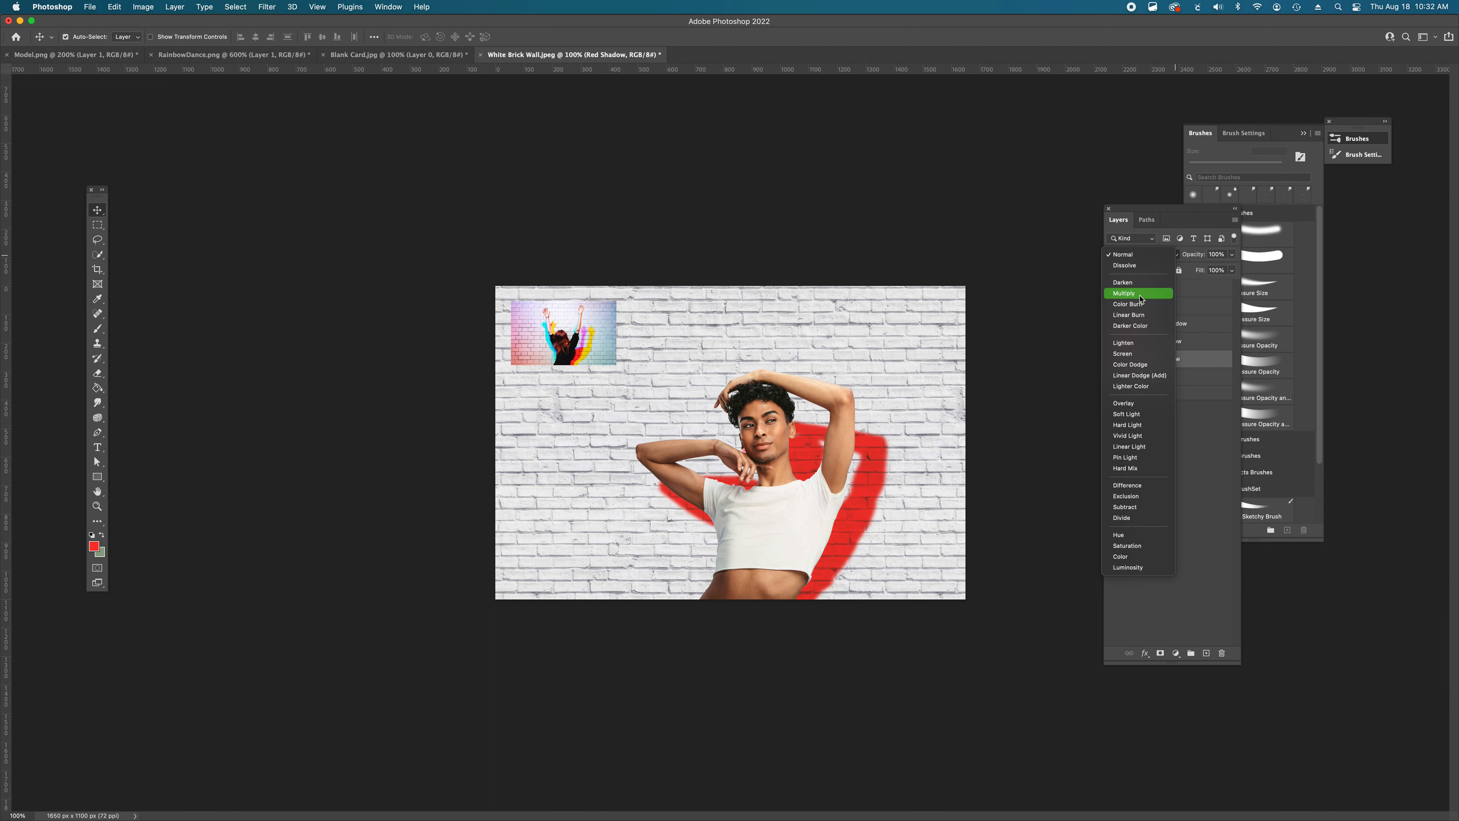
click(1131, 315)
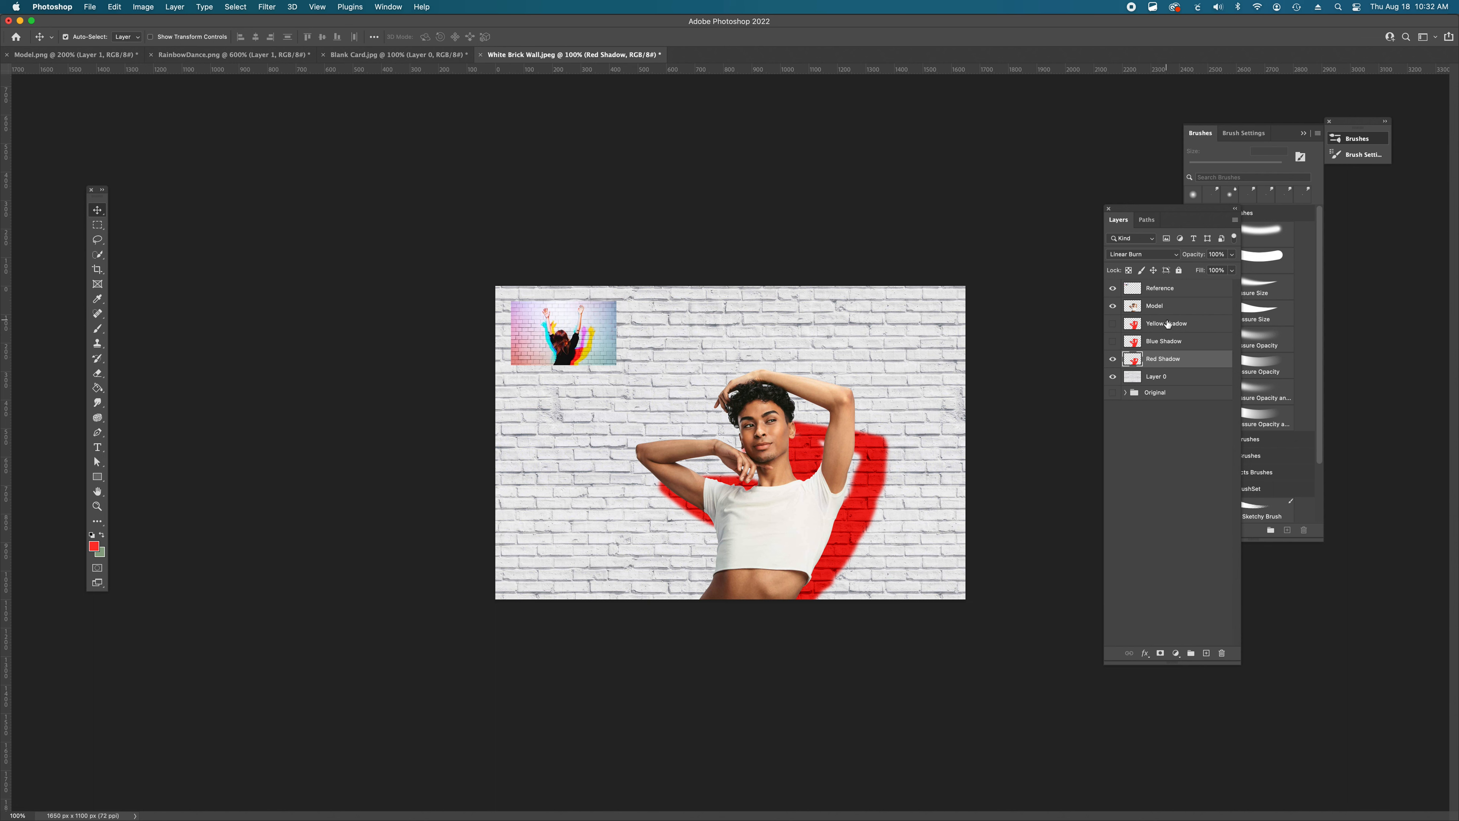
- Show the Yellow Shadow layer, recolour it with a Hue/Saturation hue shift of +57, and set its blend mode to Linear Burn
click(1112, 325)
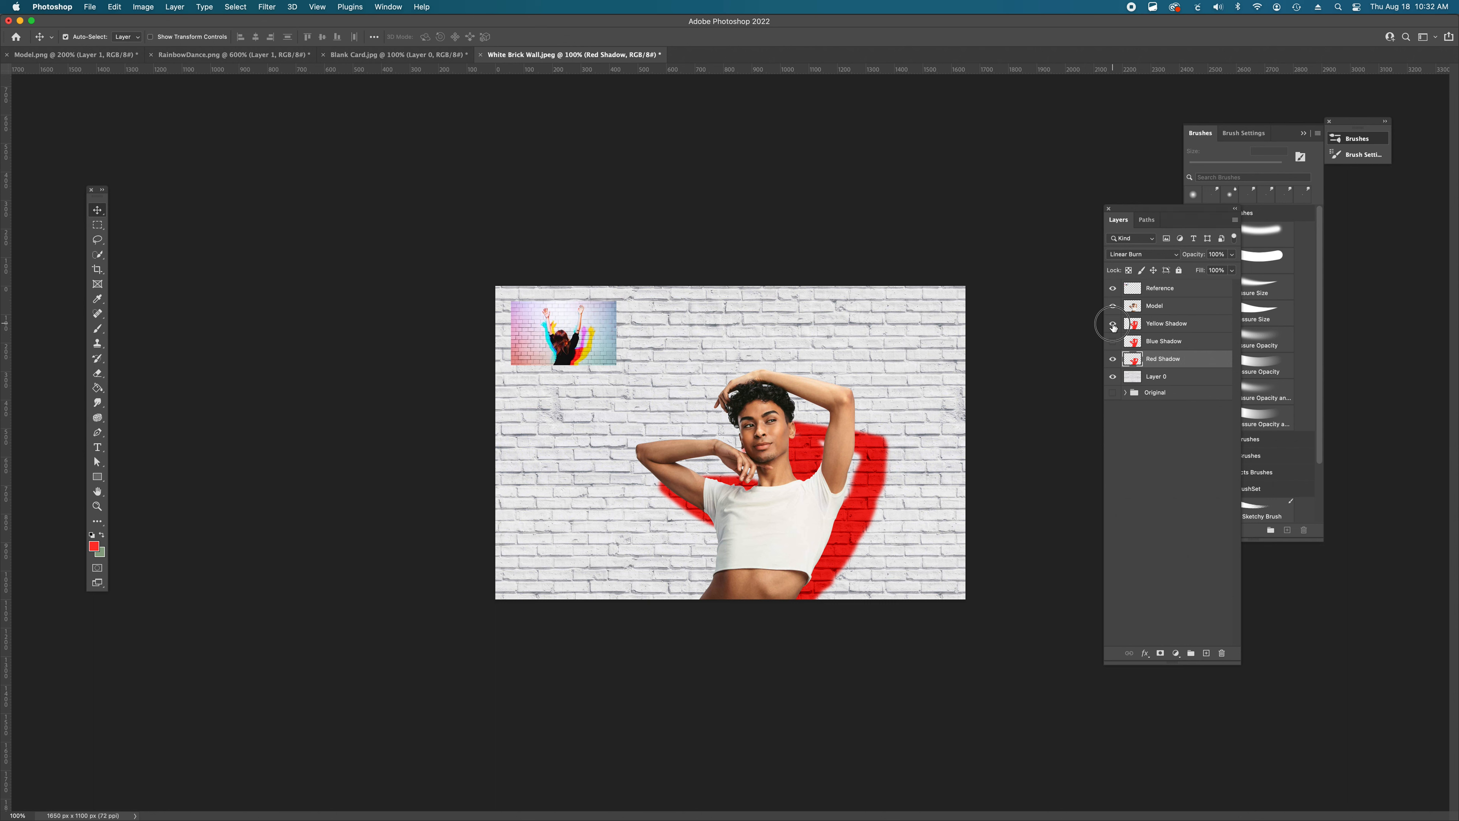
click(1178, 324)
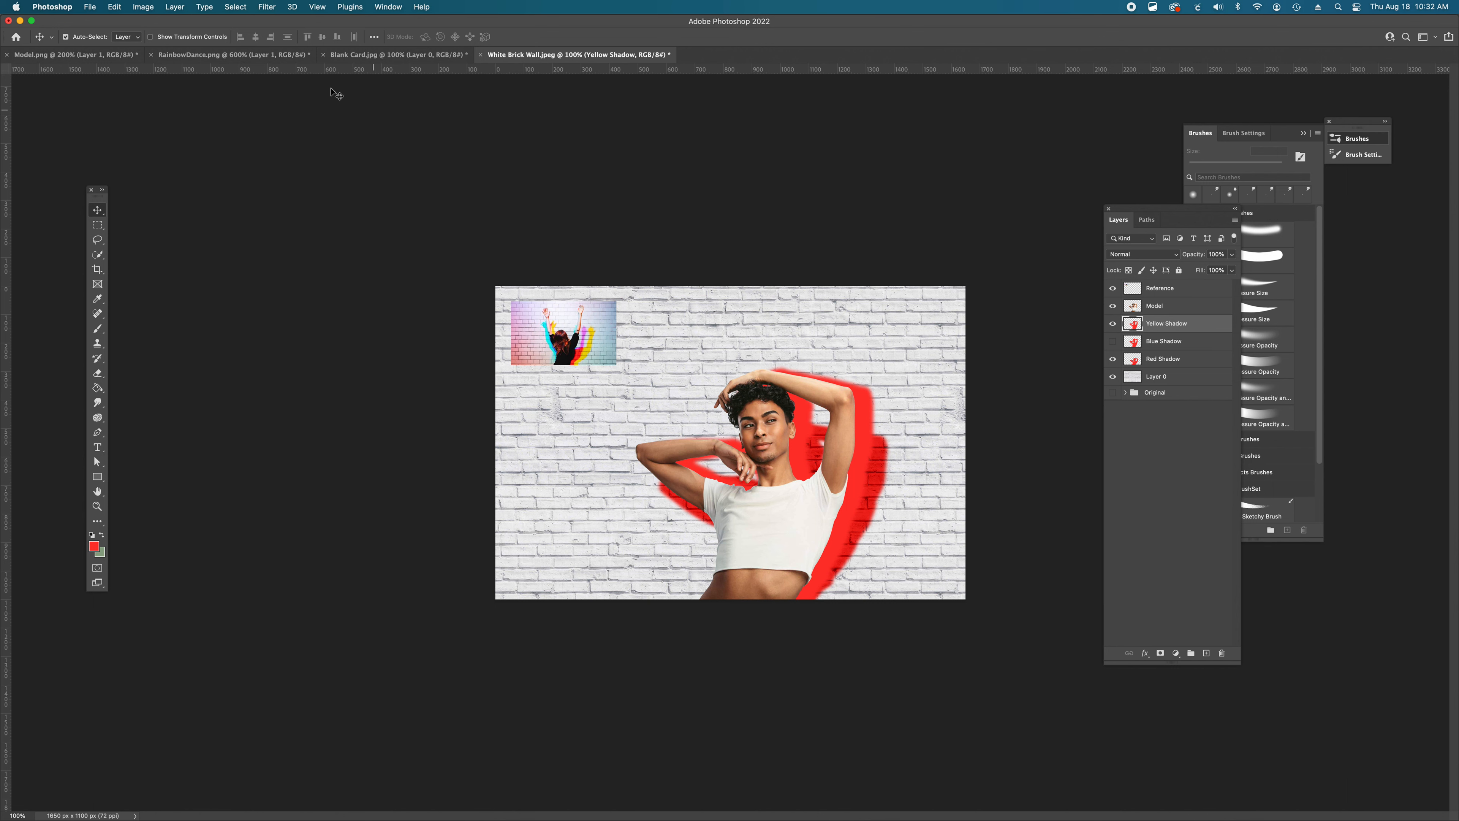
click(142, 7)
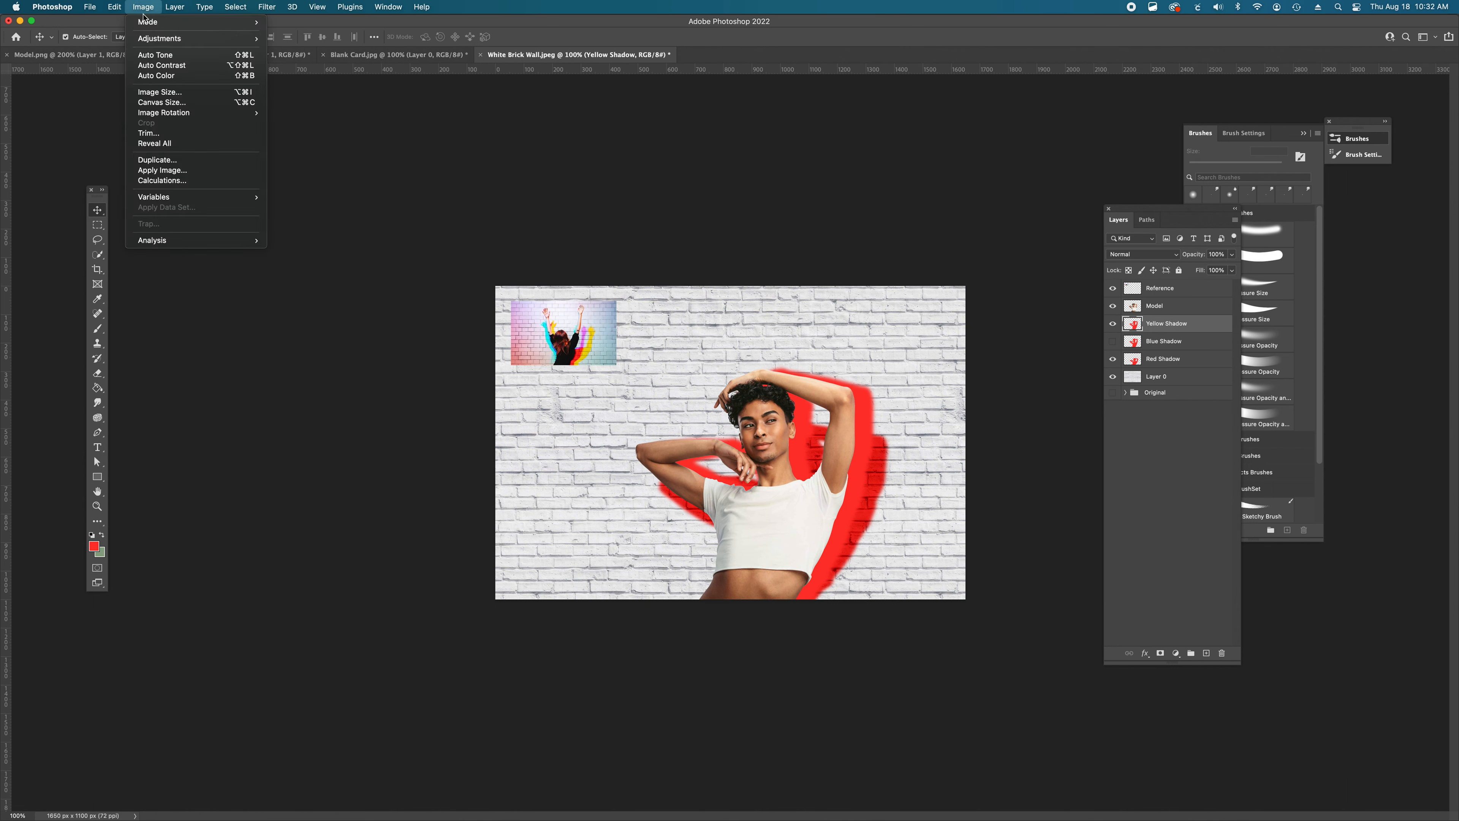
mouse_move(146, 39)
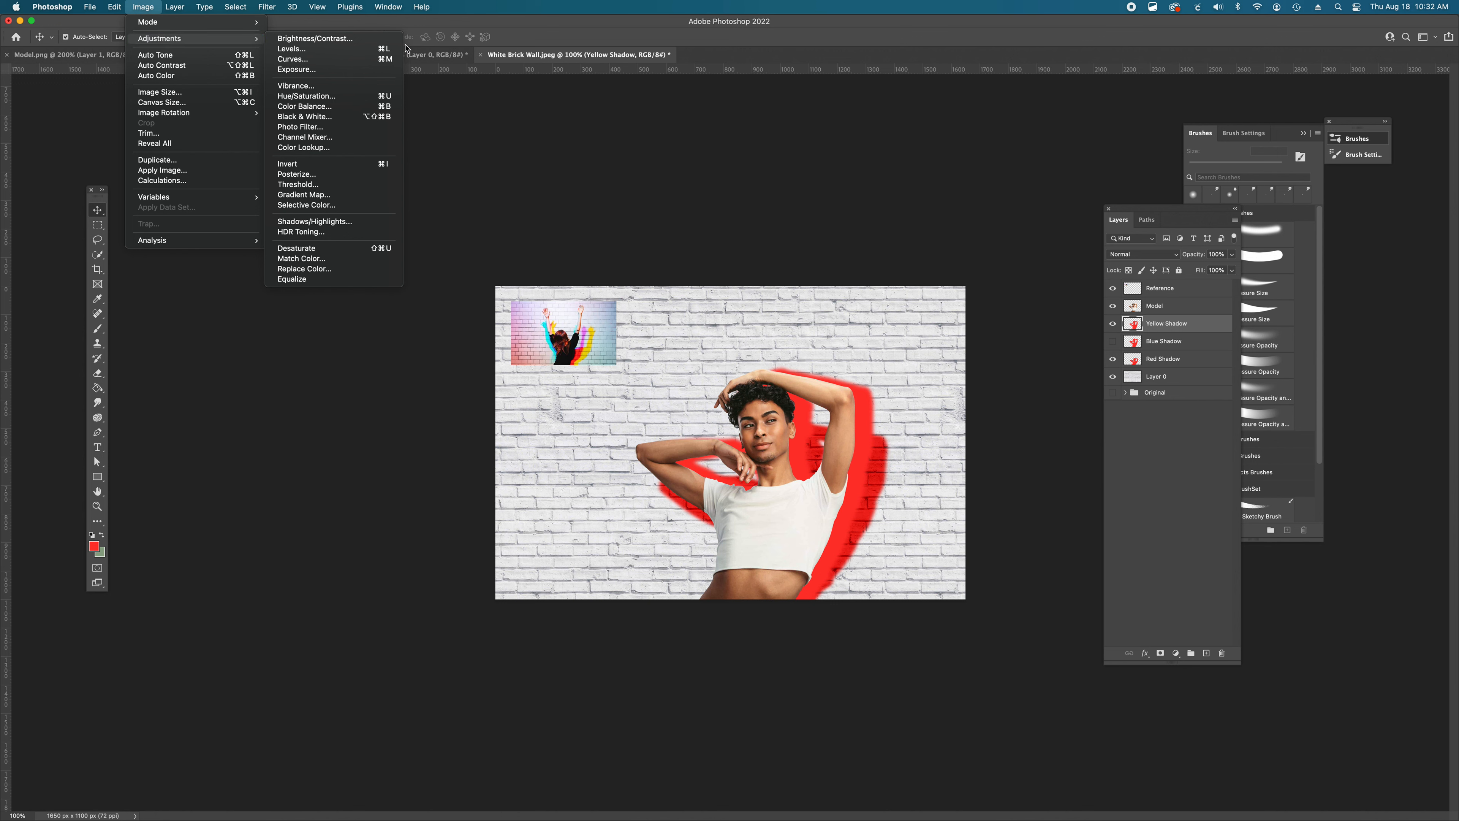
click(327, 96)
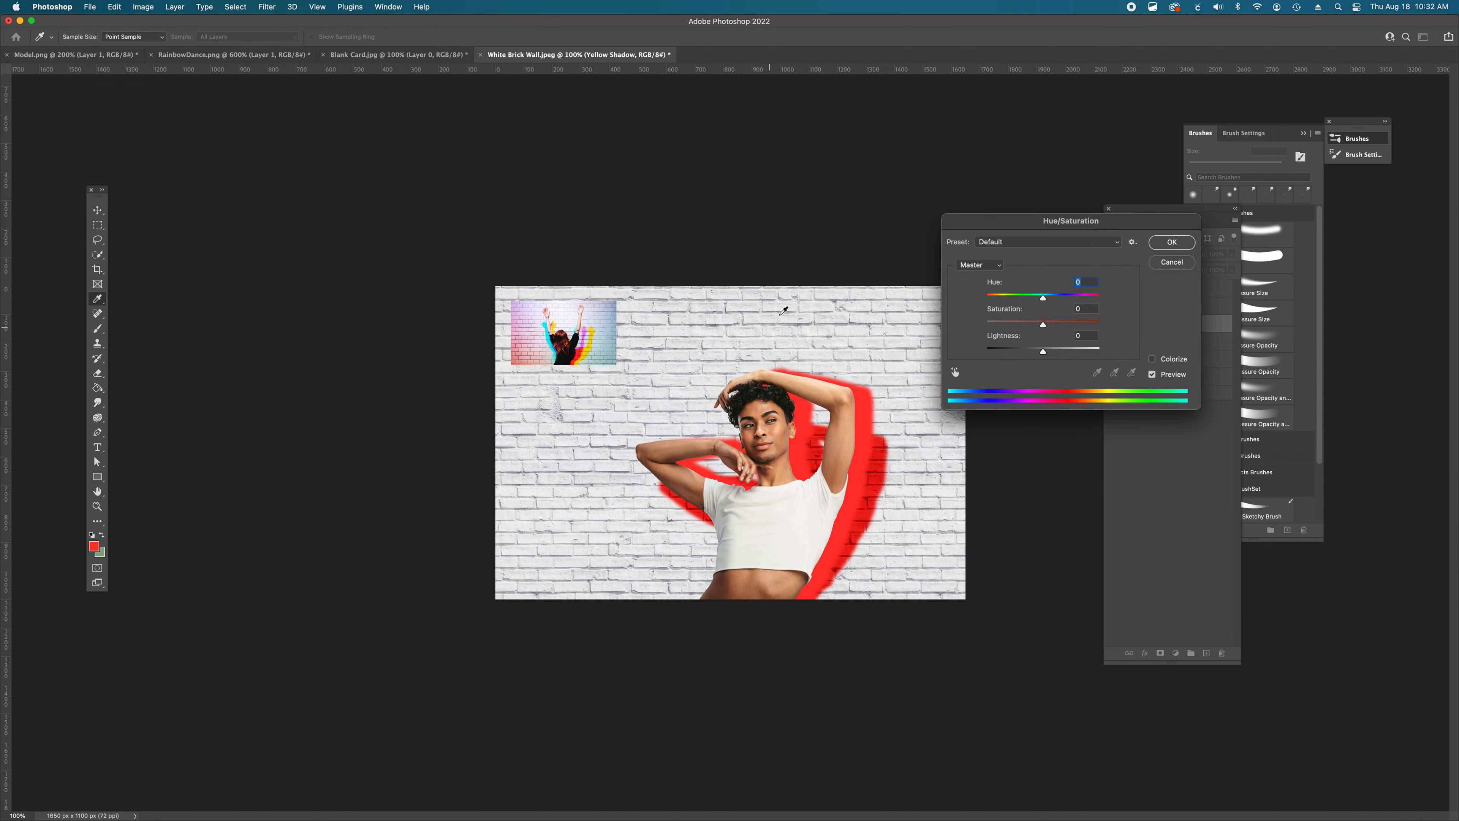
drag(1125, 222, 1010, 150)
mouse_move(931, 225)
mouse_down()
mouse_move(861, 222)
mouse_move(959, 226)
mouse_up()
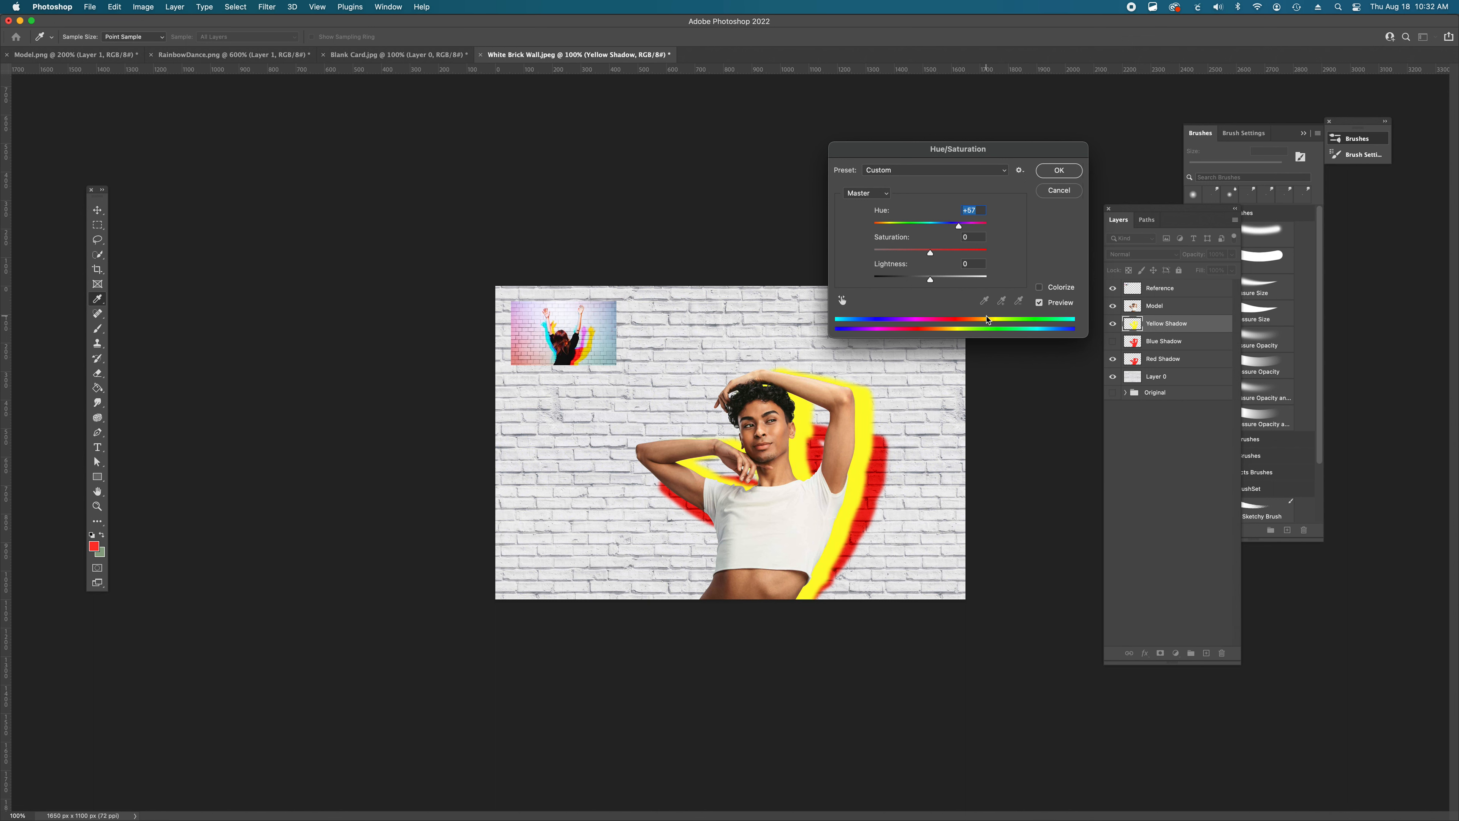
click(1056, 172)
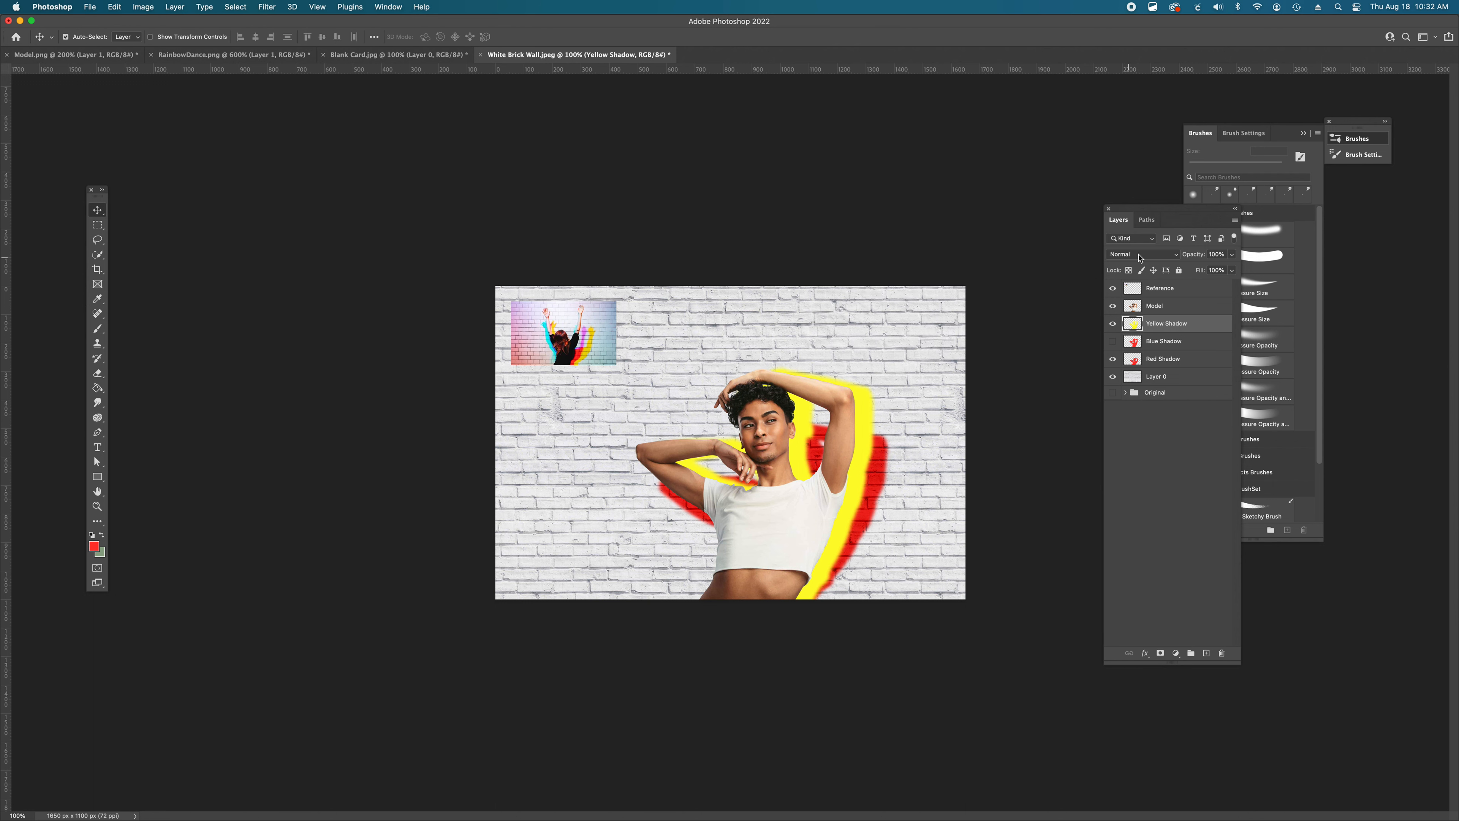
click(1140, 254)
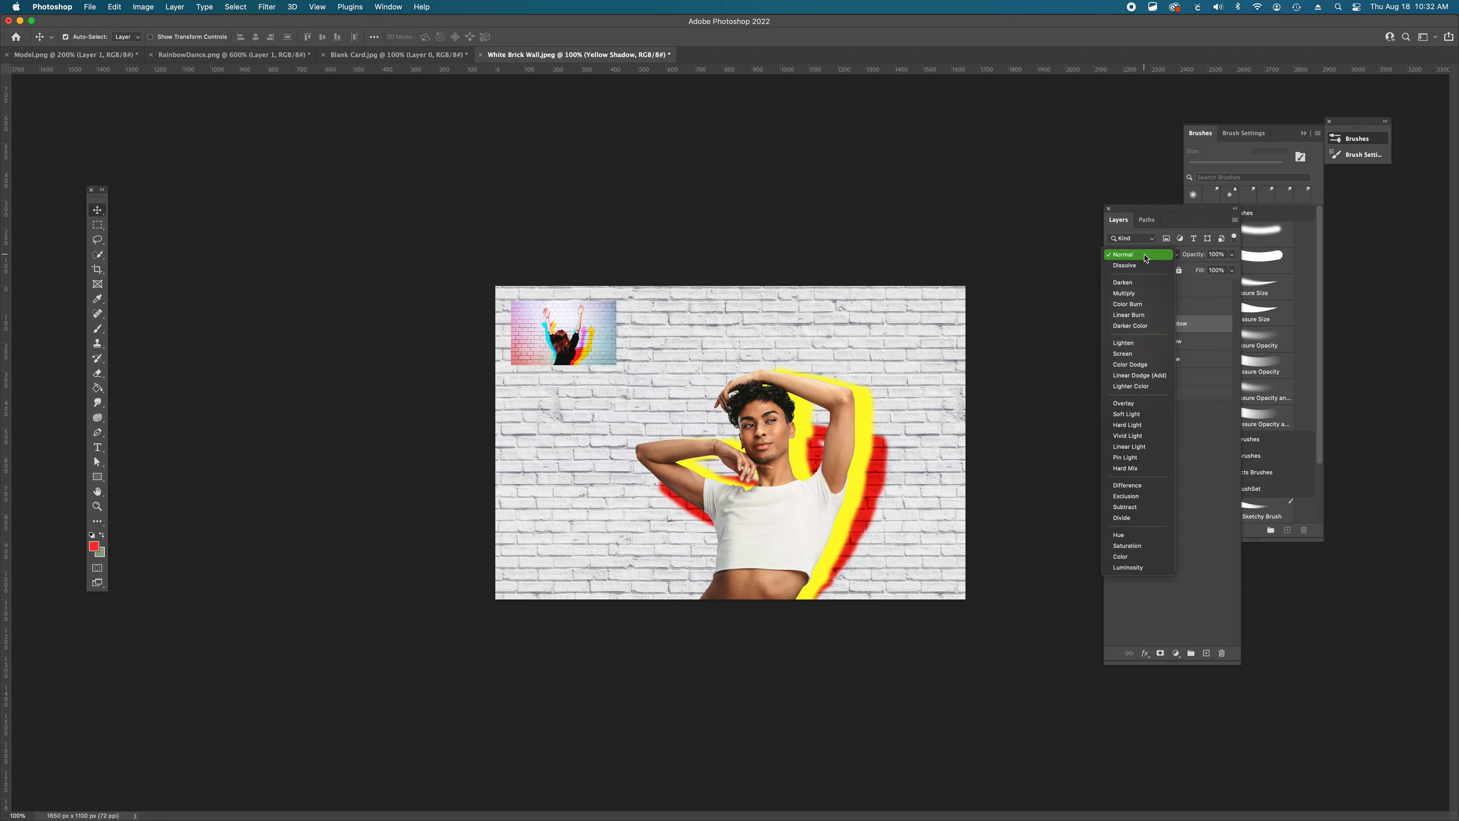
click(1128, 316)
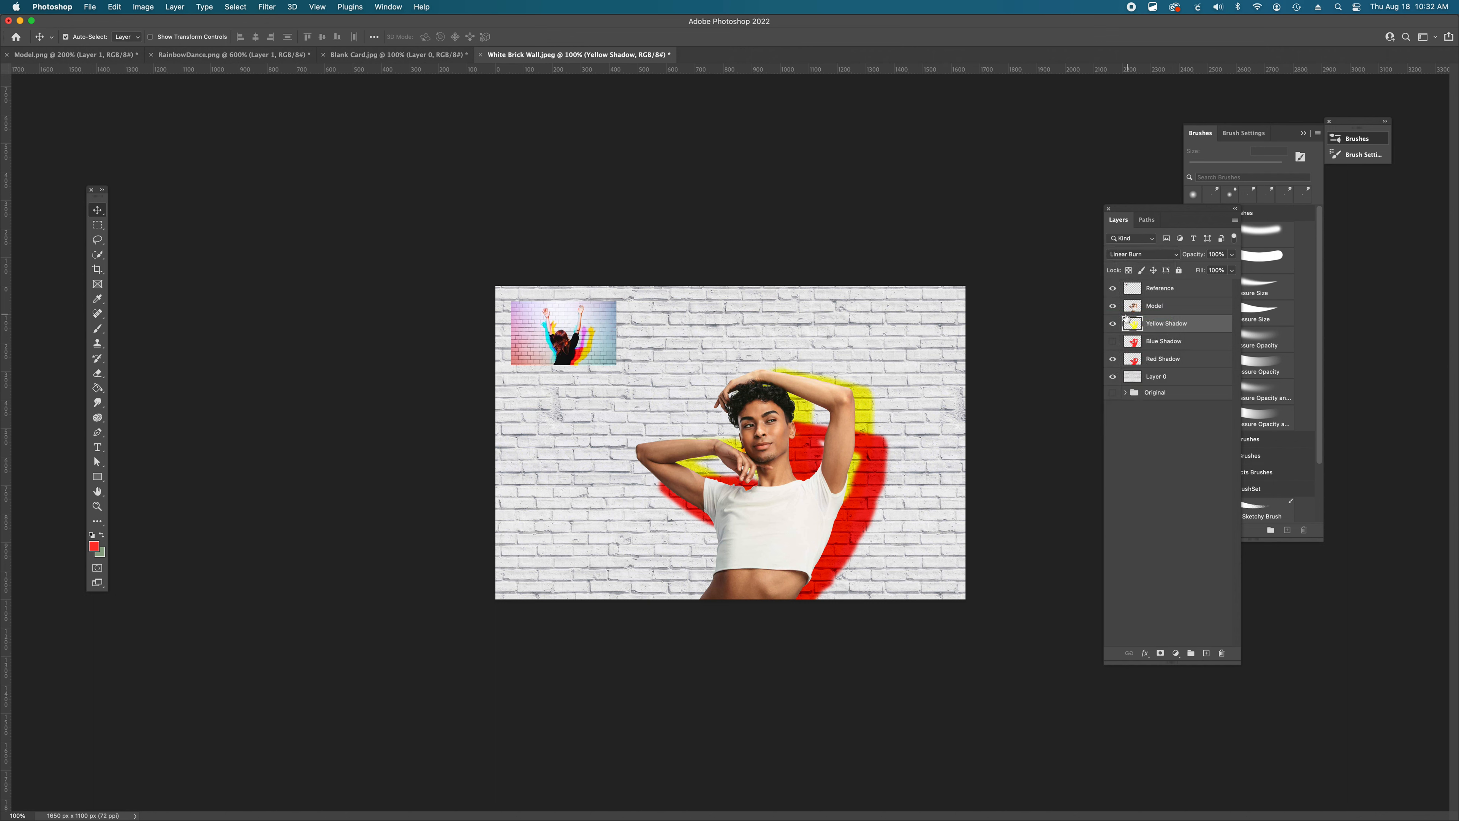
- Shift the Yellow Shadow to the right of the red one, squash it to about 62.5% height and skew it about -12°
key(cmd+t)
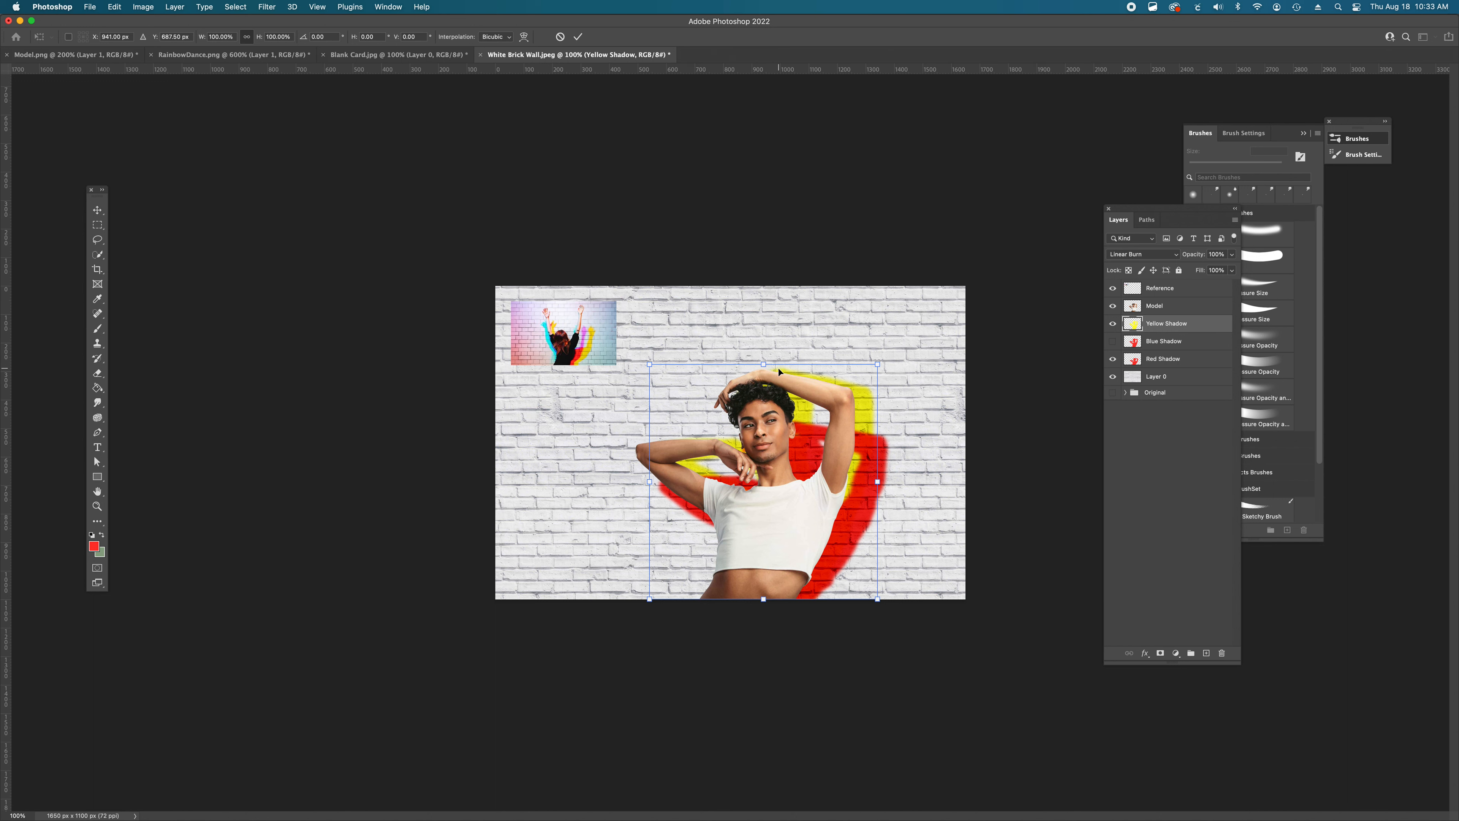
drag(867, 405, 890, 403)
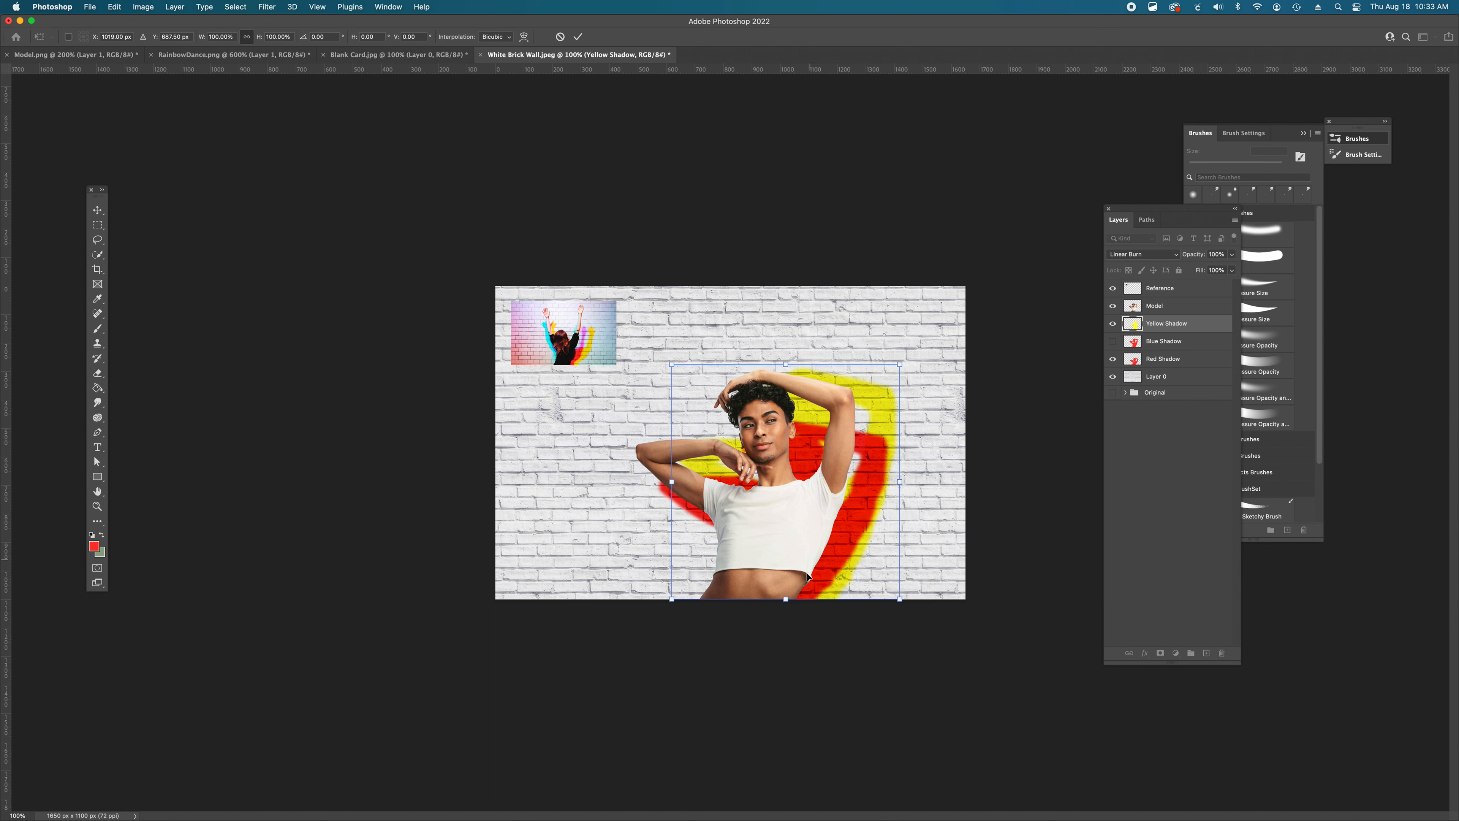
drag(838, 592, 843, 592)
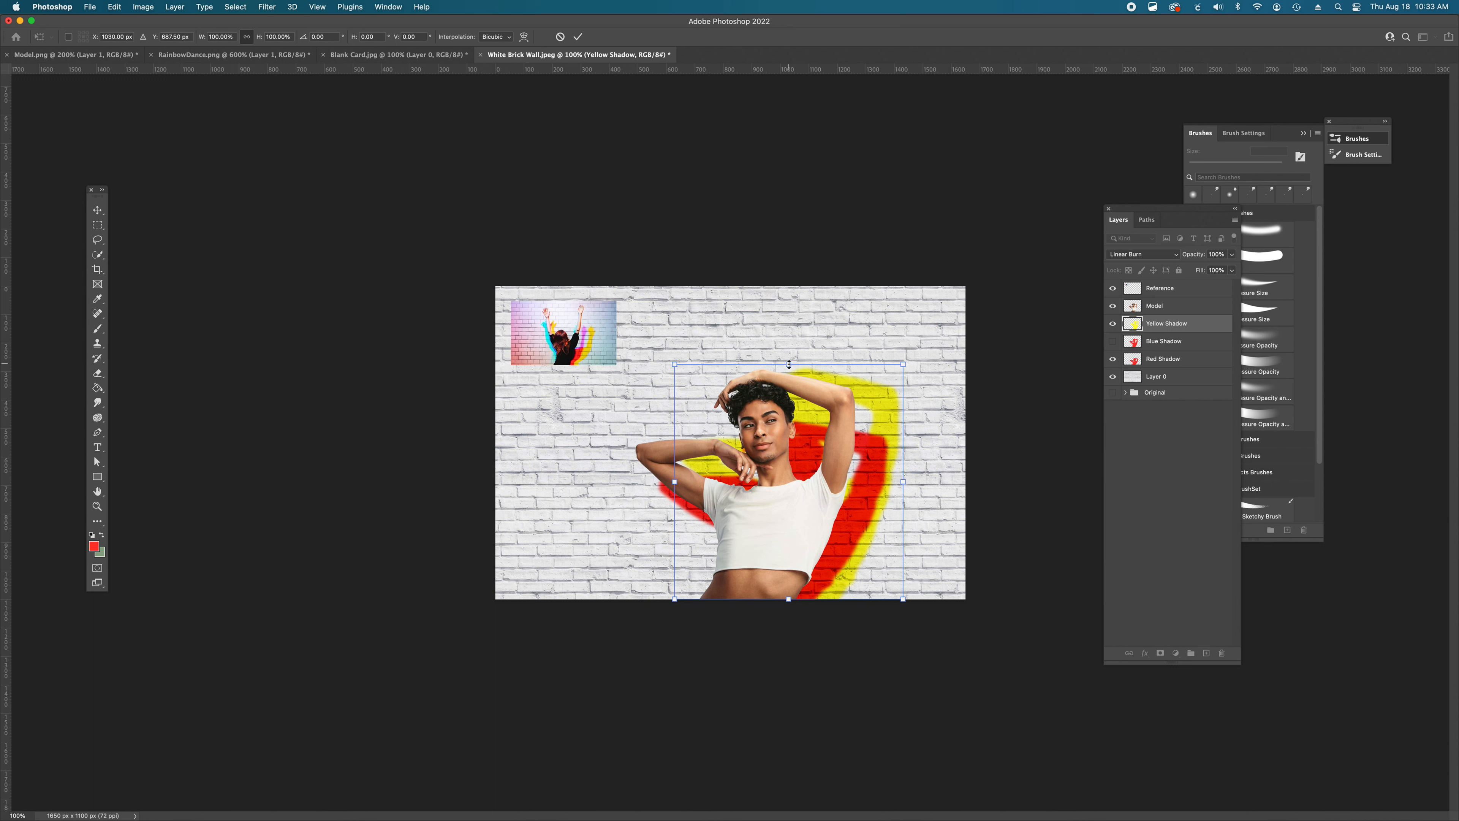
drag(789, 364, 821, 455)
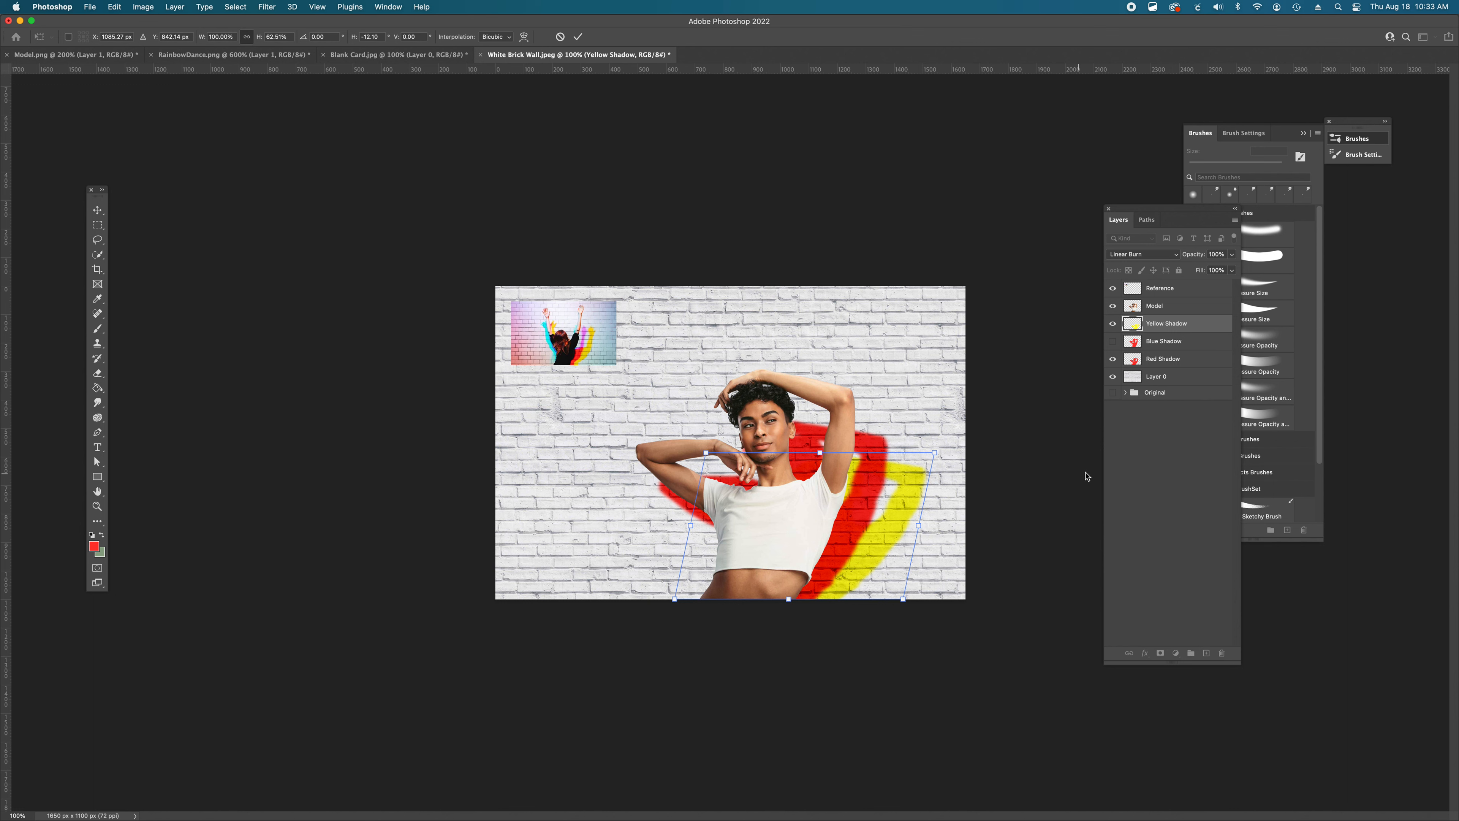
key(Return)
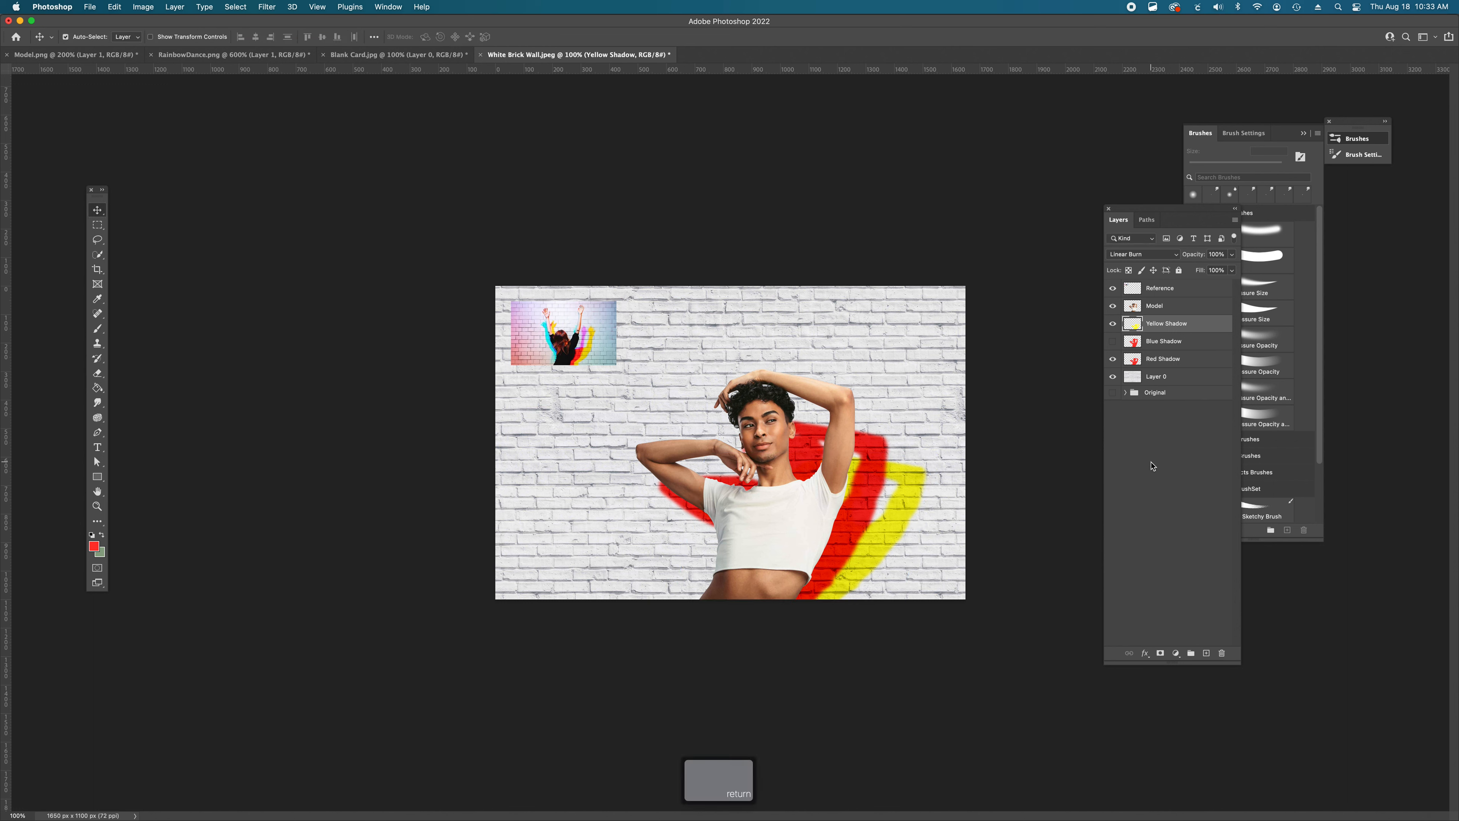
- Show the Blue Shadow layer, recolour it with a Hue/Saturation hue shift of -180, and set its blend mode to Linear Burn
click(1113, 343)
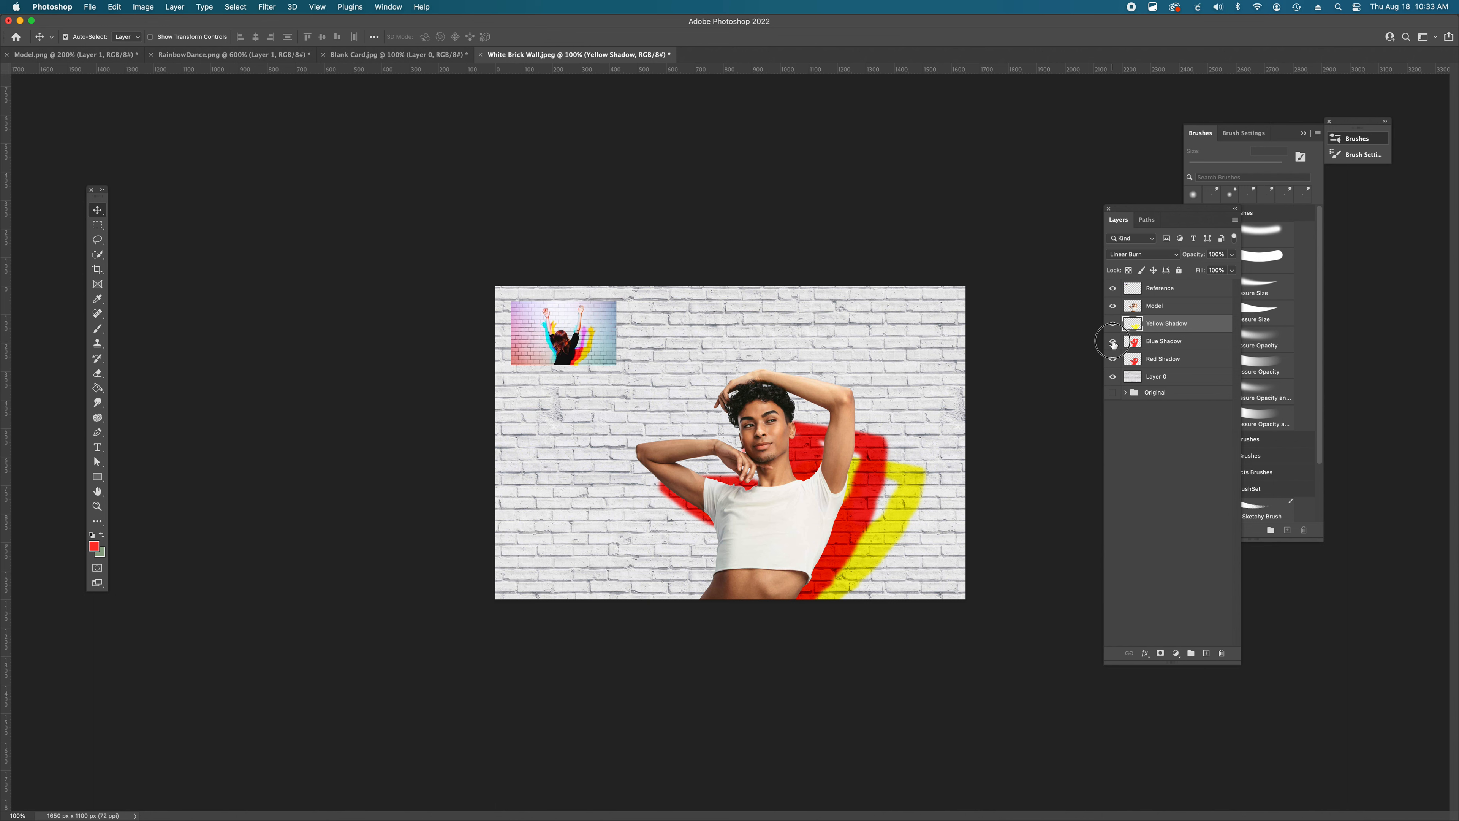
click(1187, 342)
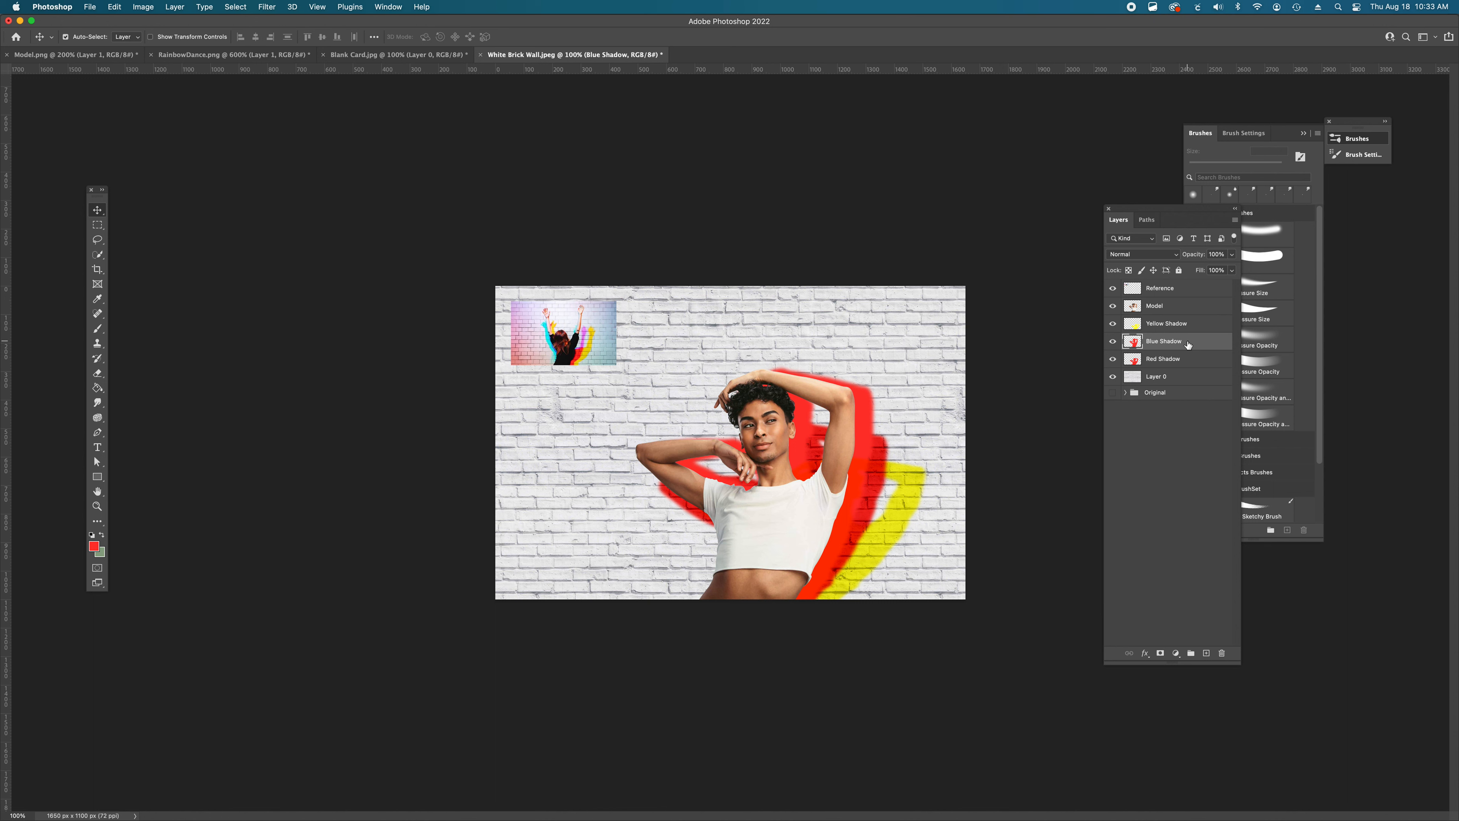
click(144, 8)
mouse_move(148, 39)
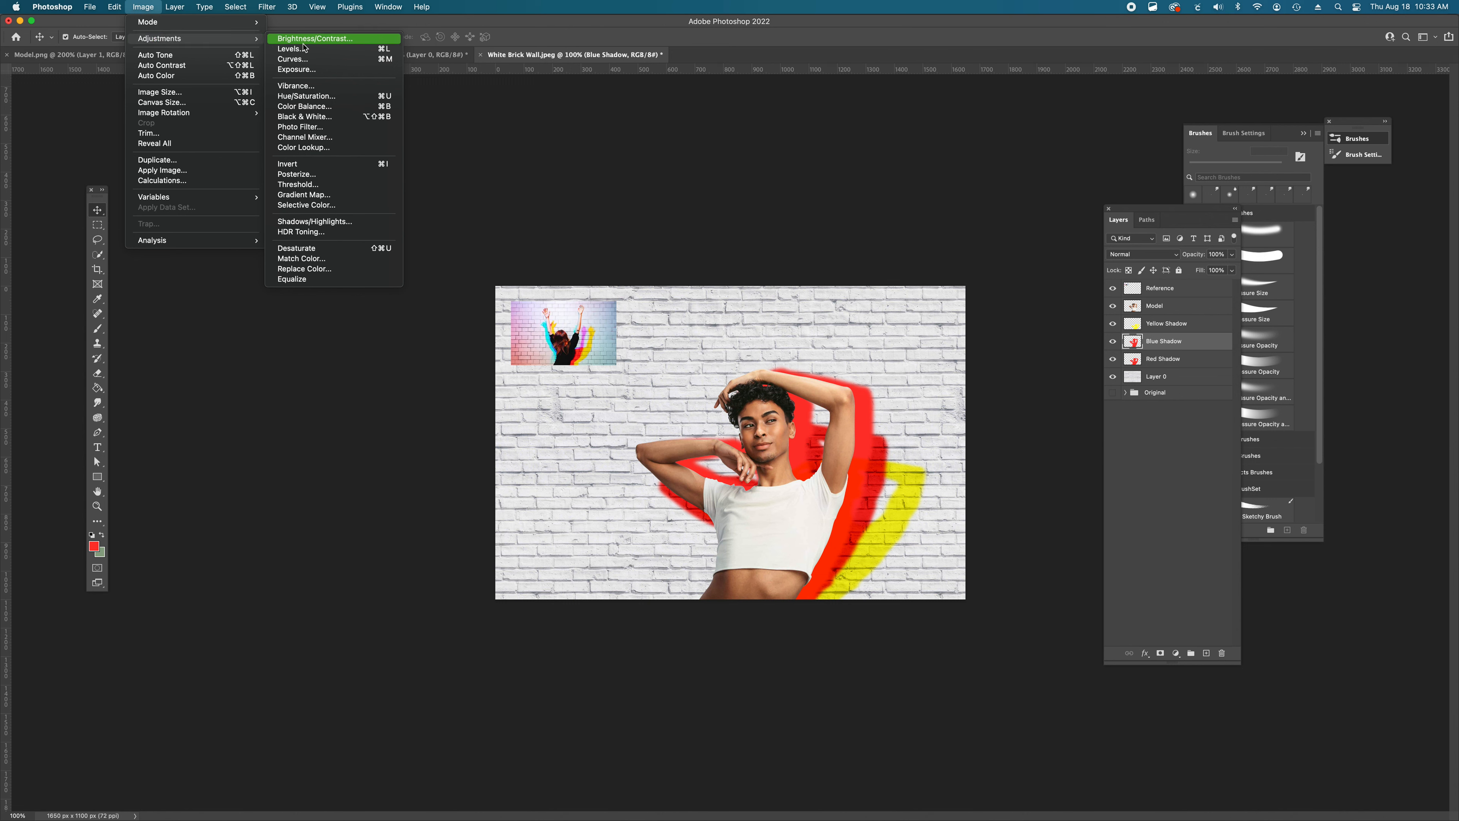
click(308, 96)
drag(929, 223, 873, 229)
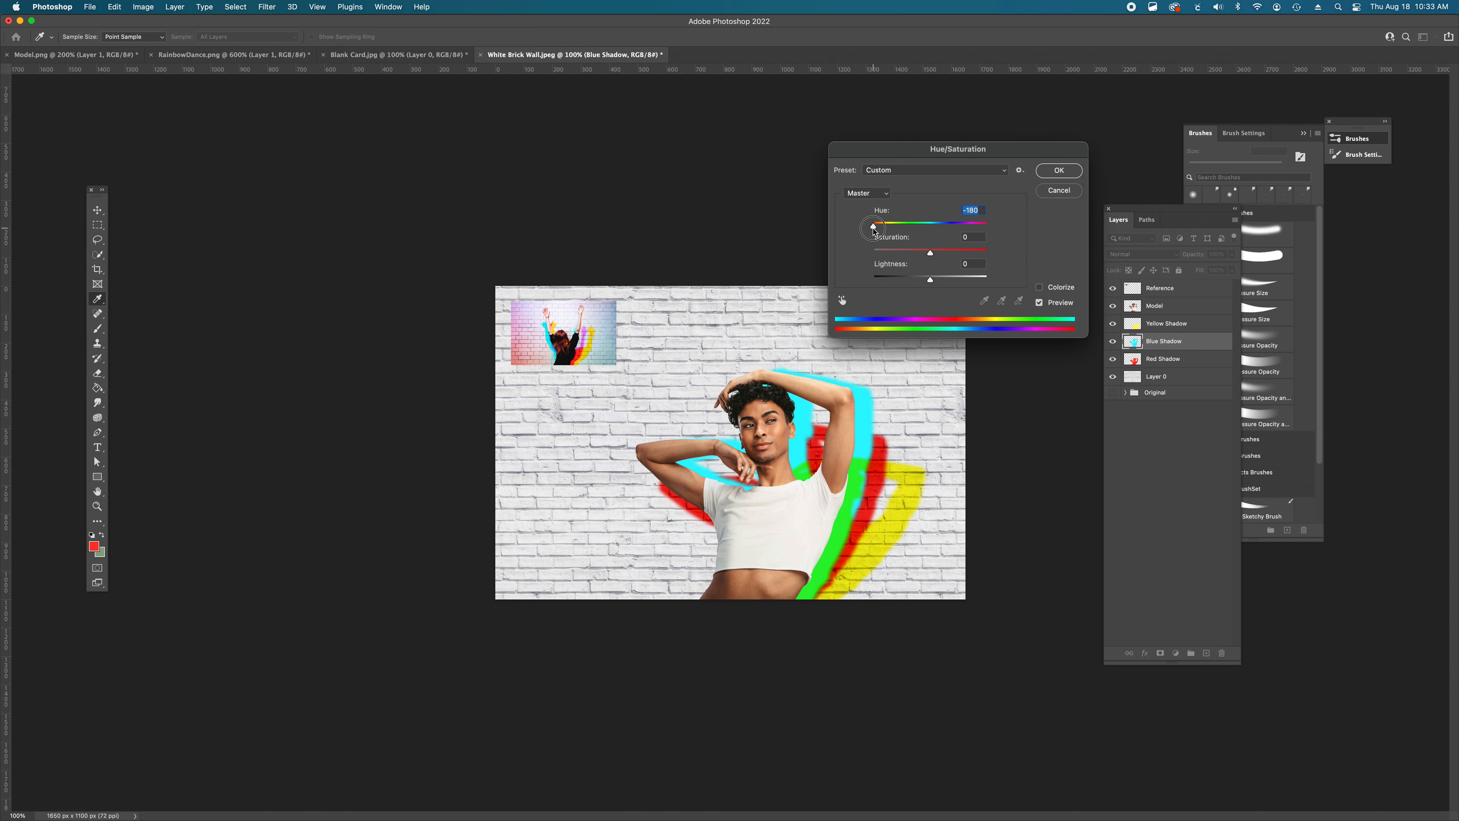
drag(873, 229, 873, 229)
click(1061, 171)
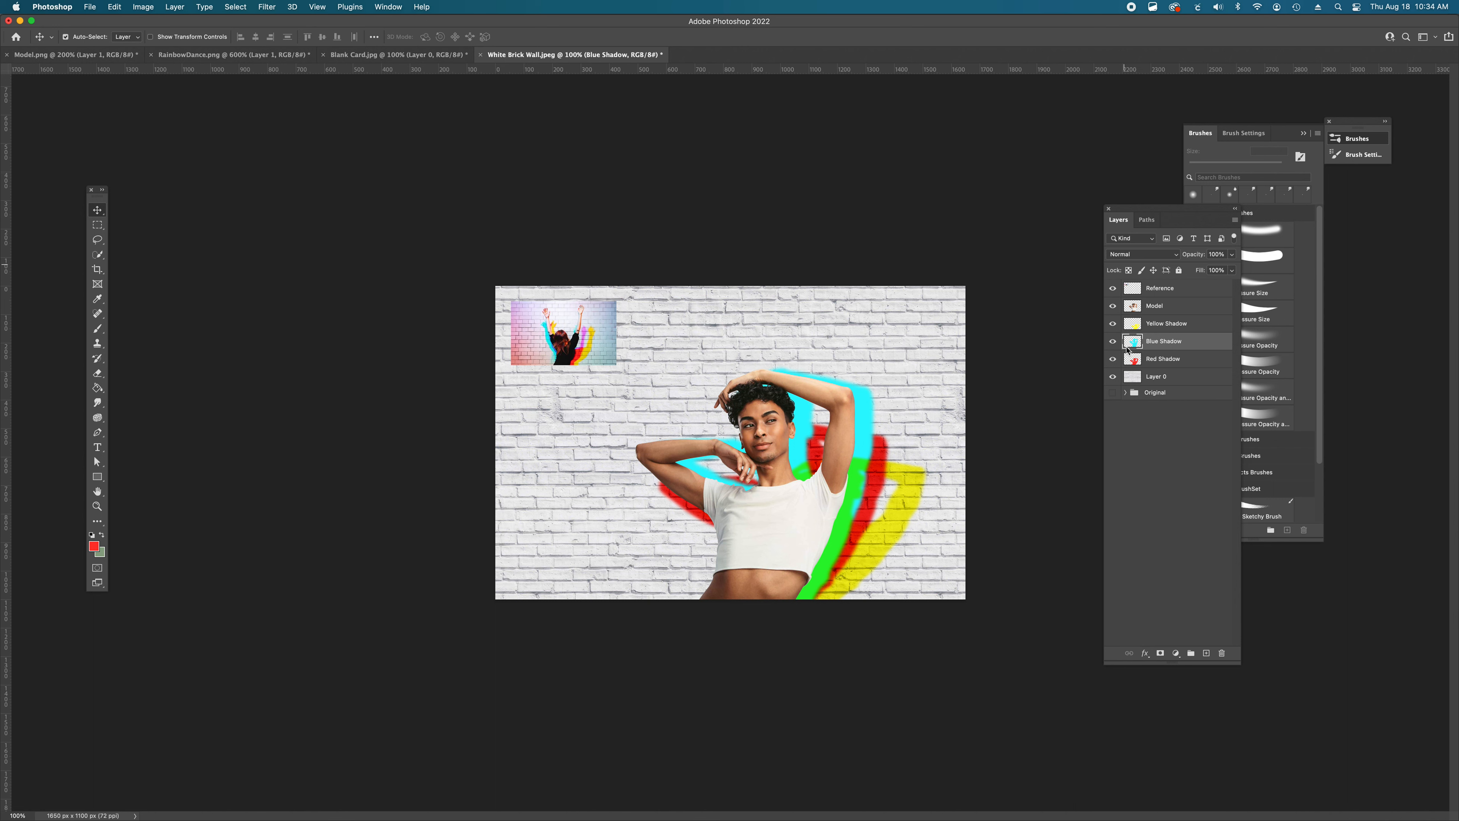
click(1143, 254)
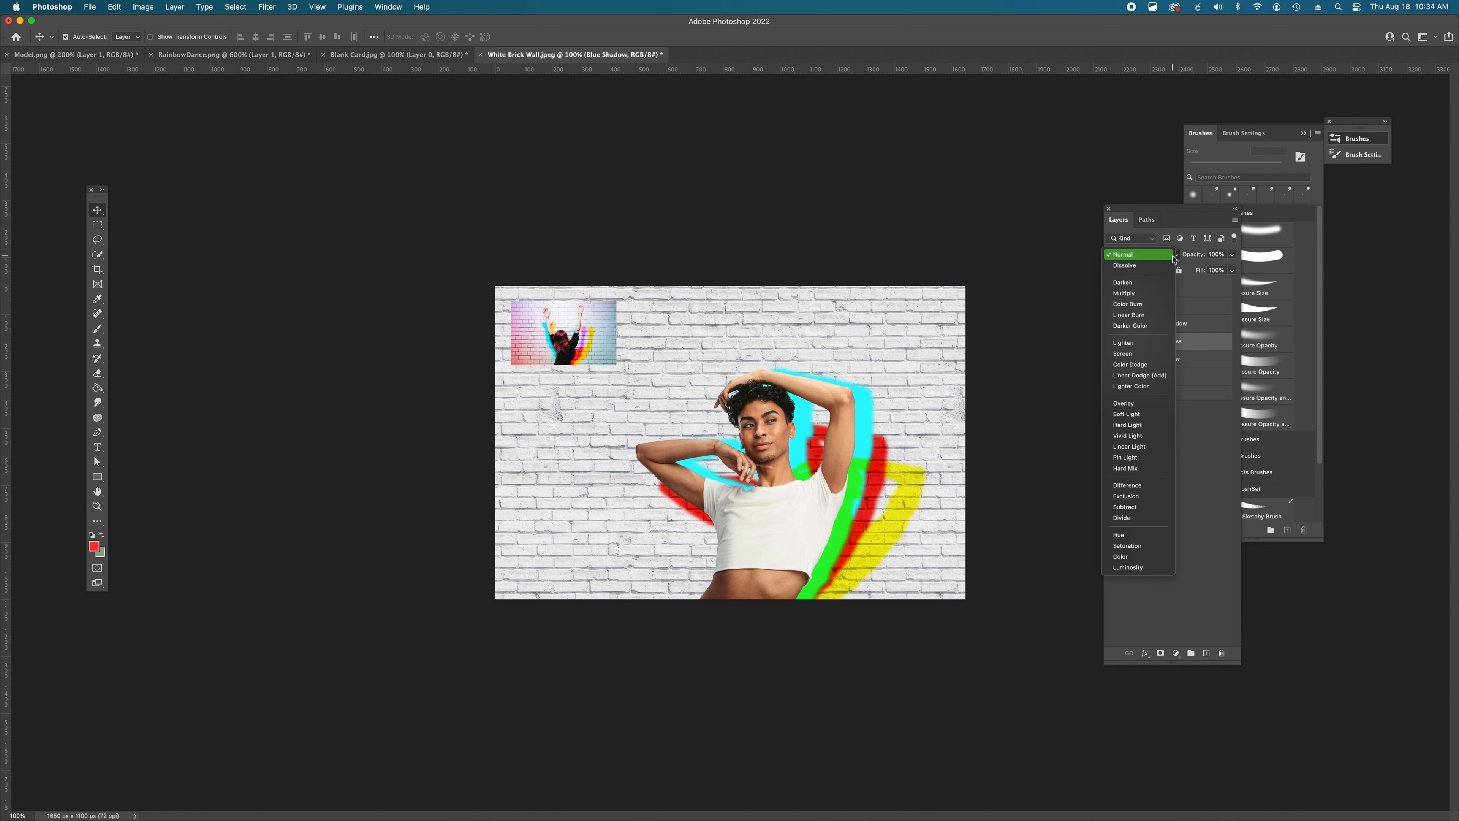
click(1129, 316)
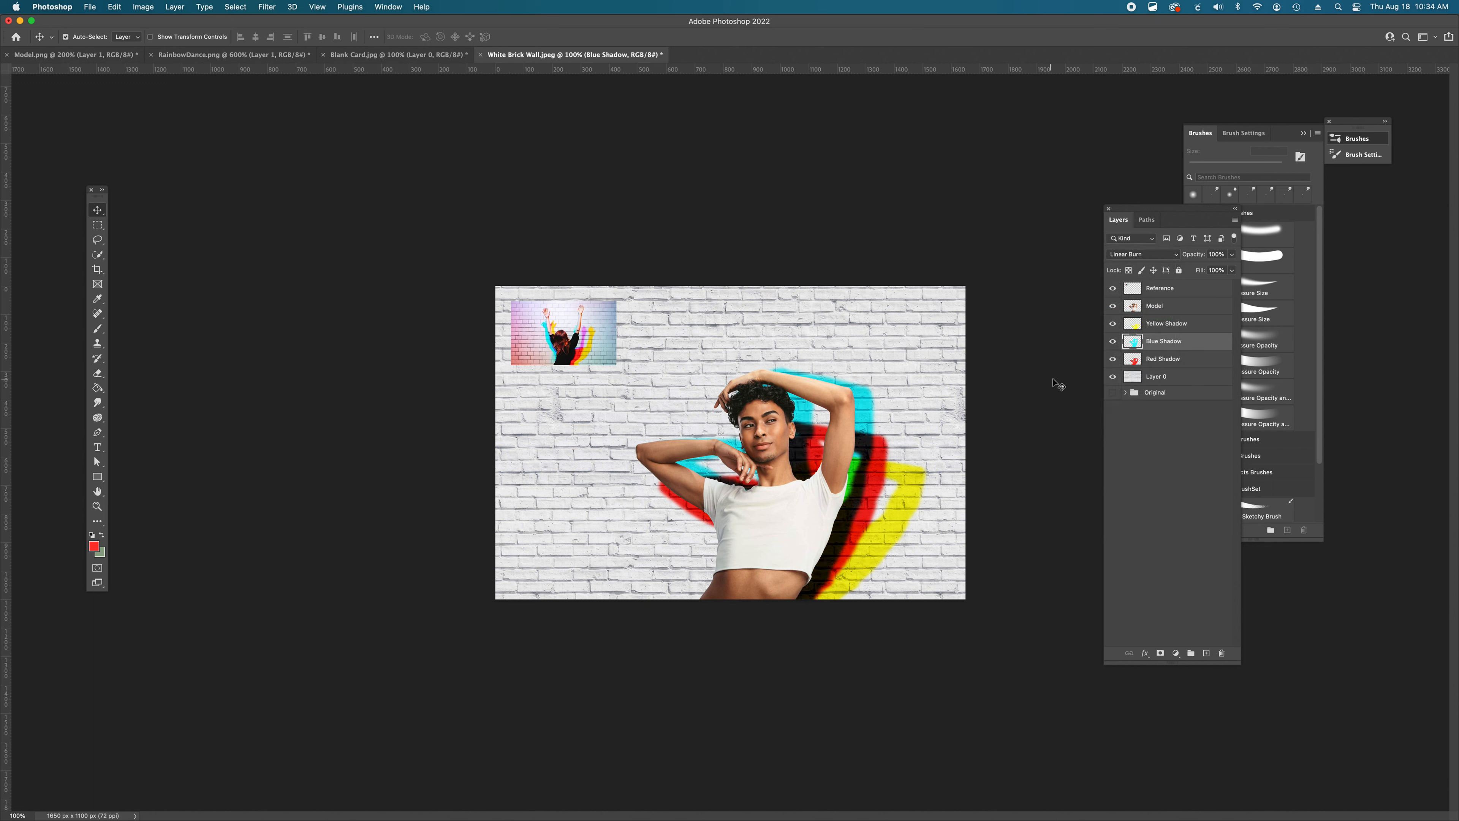
- Shift the Blue Shadow to the model's left side, squash it to about 86% height and skew it about 3.5°
key(super+t)
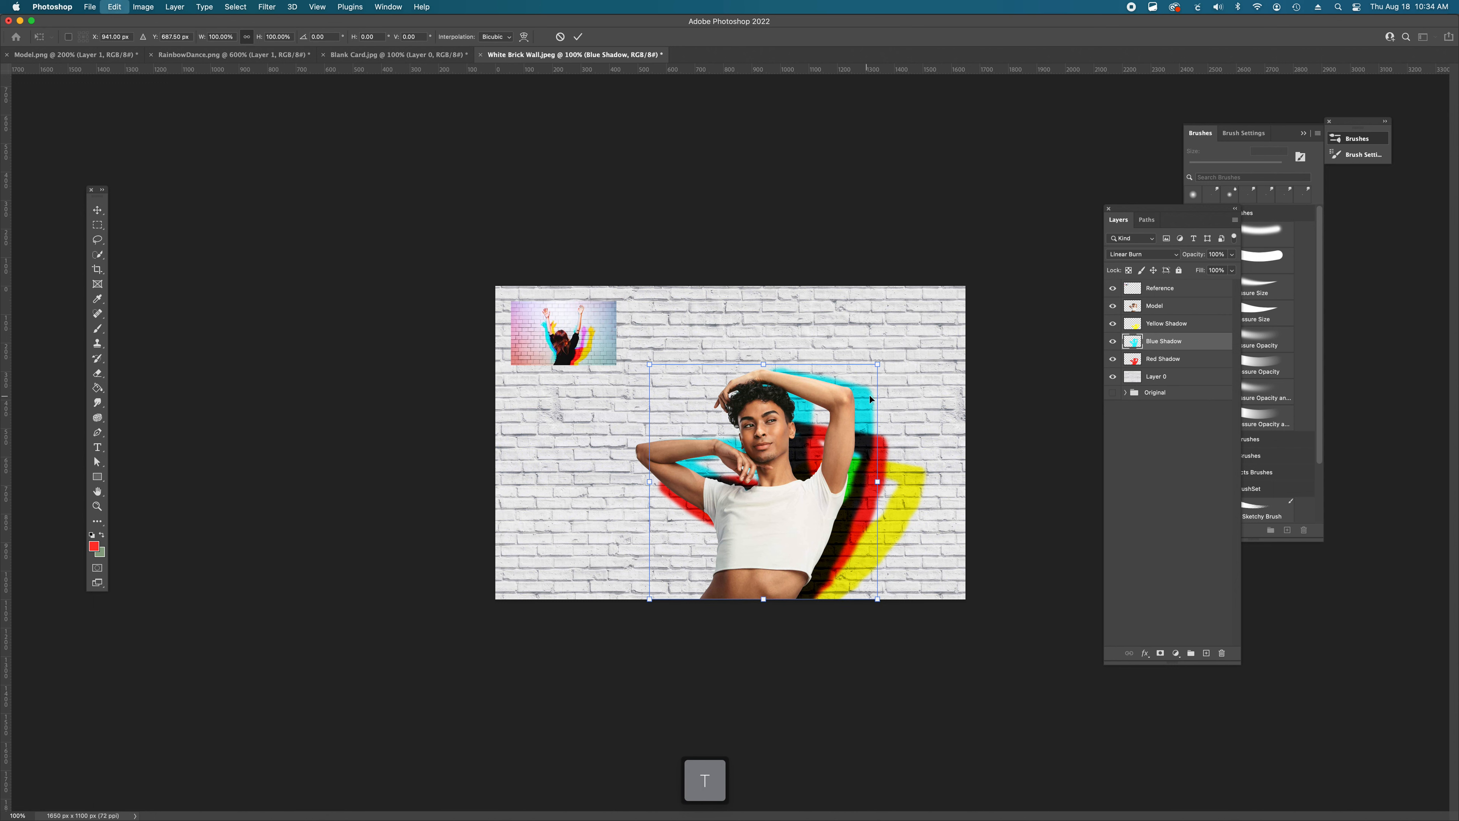
drag(866, 397, 838, 403)
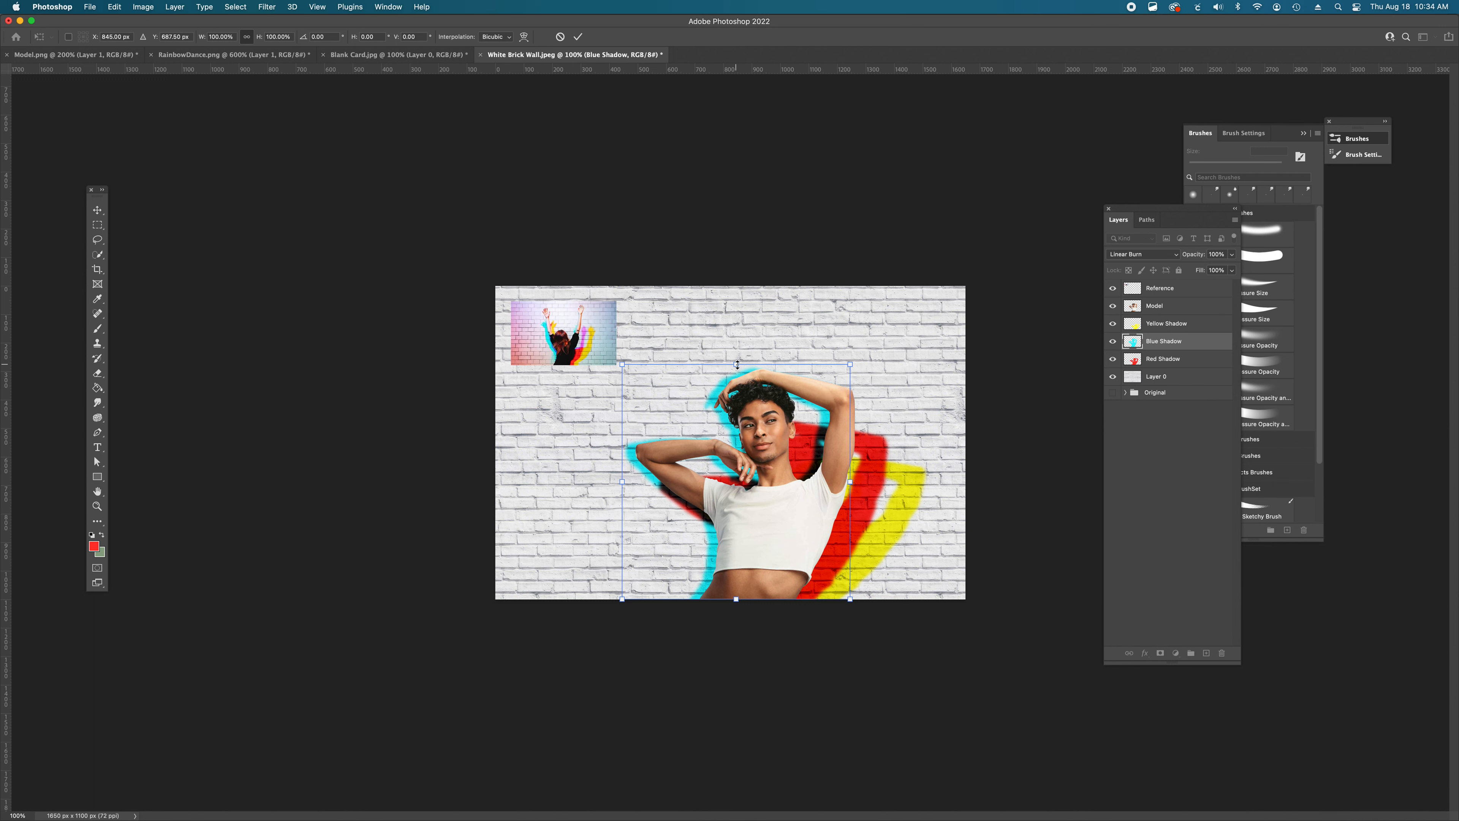
drag(737, 363, 726, 399)
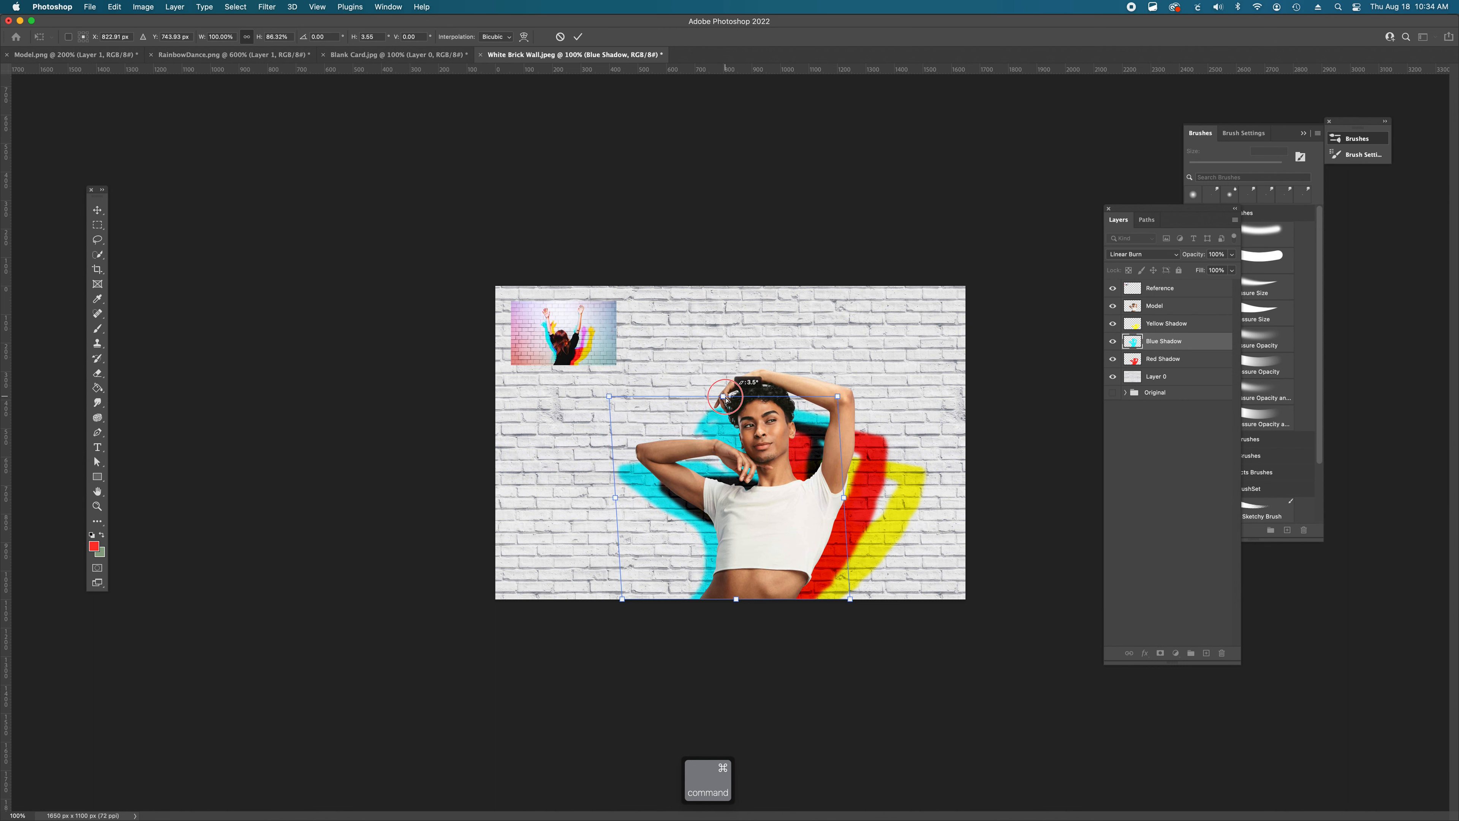
mouse_move(845, 499)
mouse_down()
mouse_move(822, 499)
mouse_move(837, 499)
mouse_up()
key(Return)
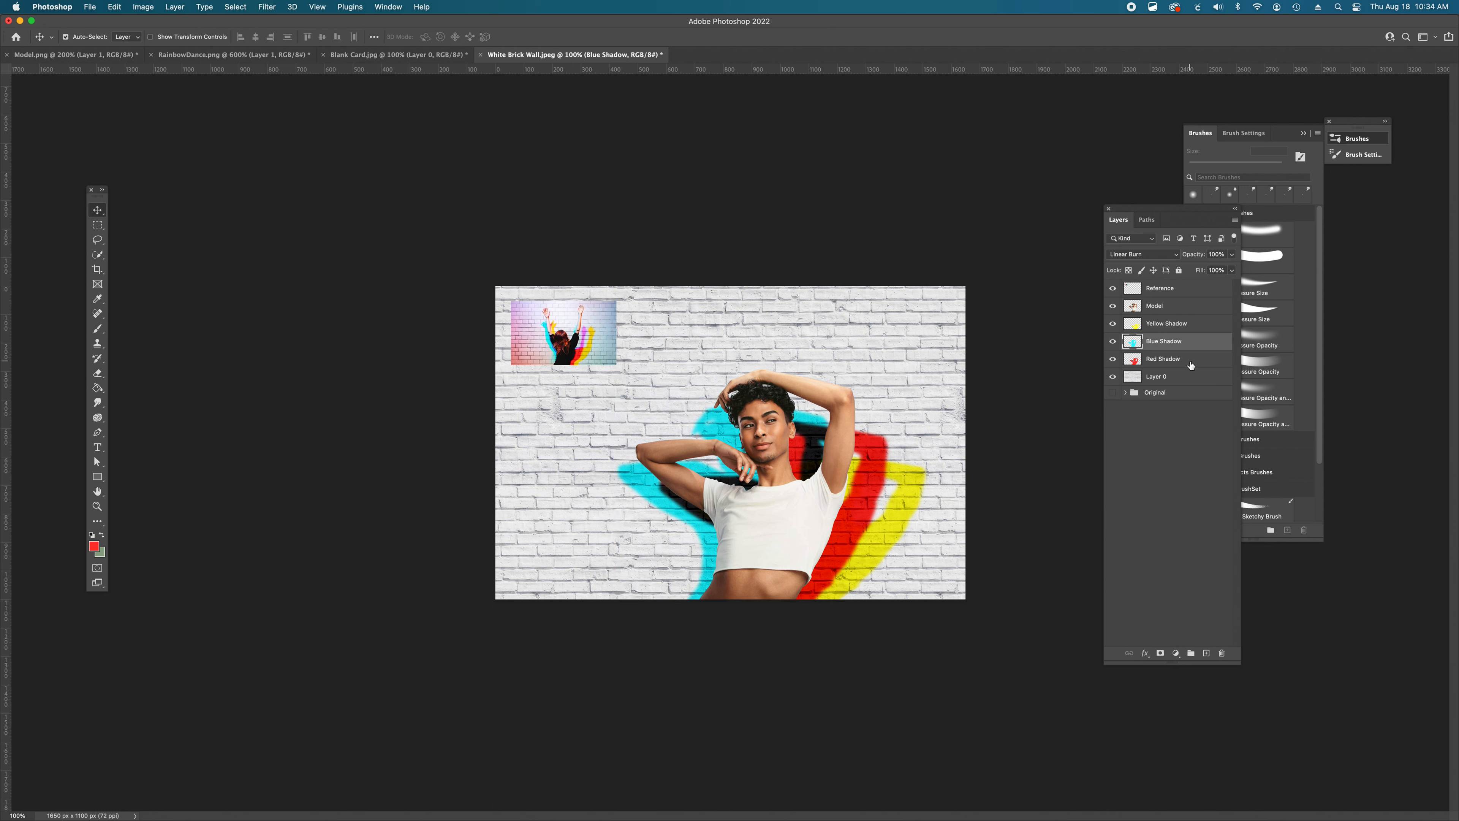
- Move the Blue Shadow layer above the Yellow Shadow, and select the yellow shadow's shape with the Quick Selection tool
mouse_move(1180, 360)
mouse_down()
mouse_move(1163, 321)
mouse_move(1165, 365)
mouse_up()
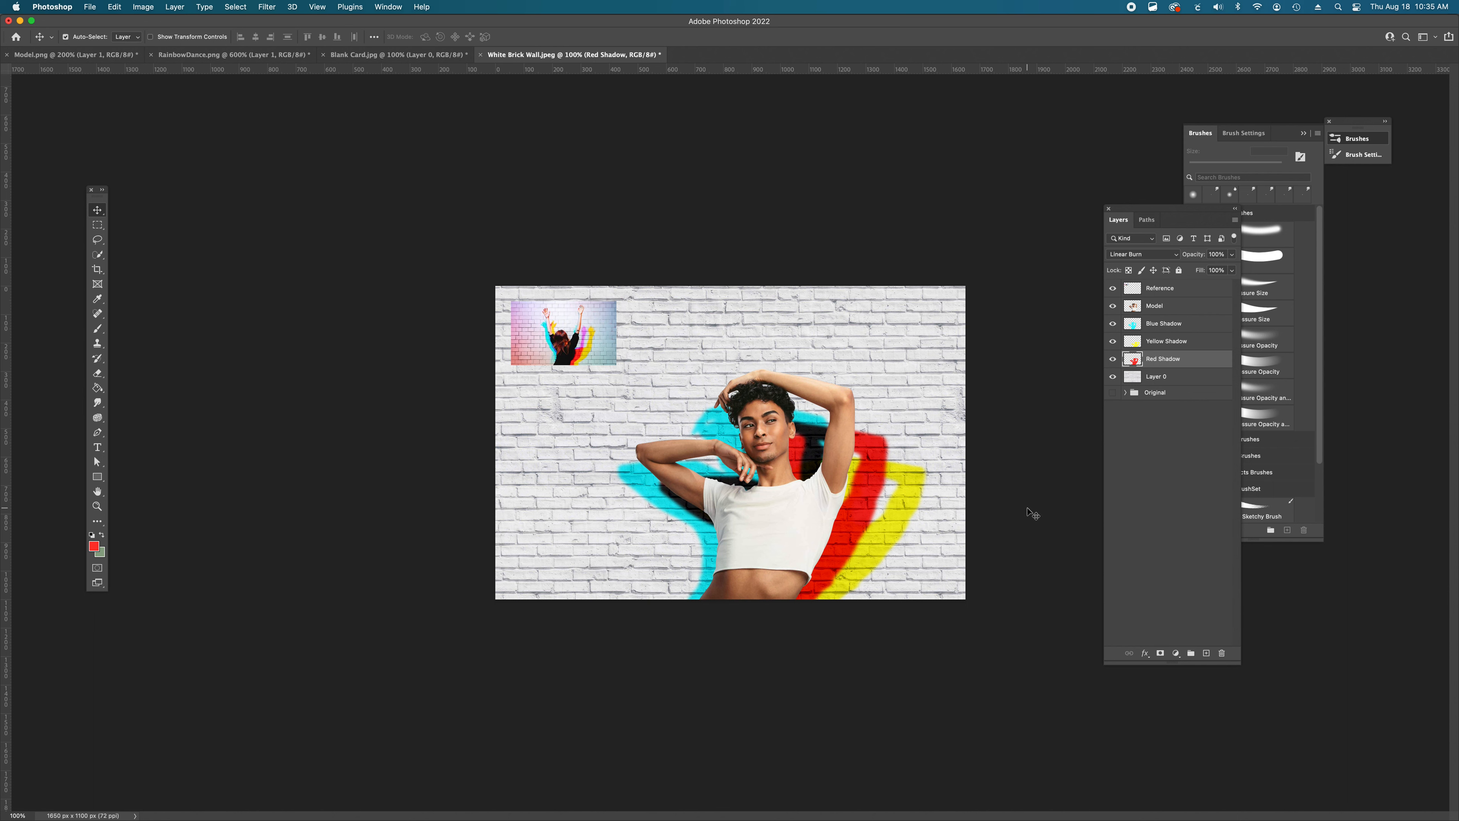
click(1173, 343)
click(99, 257)
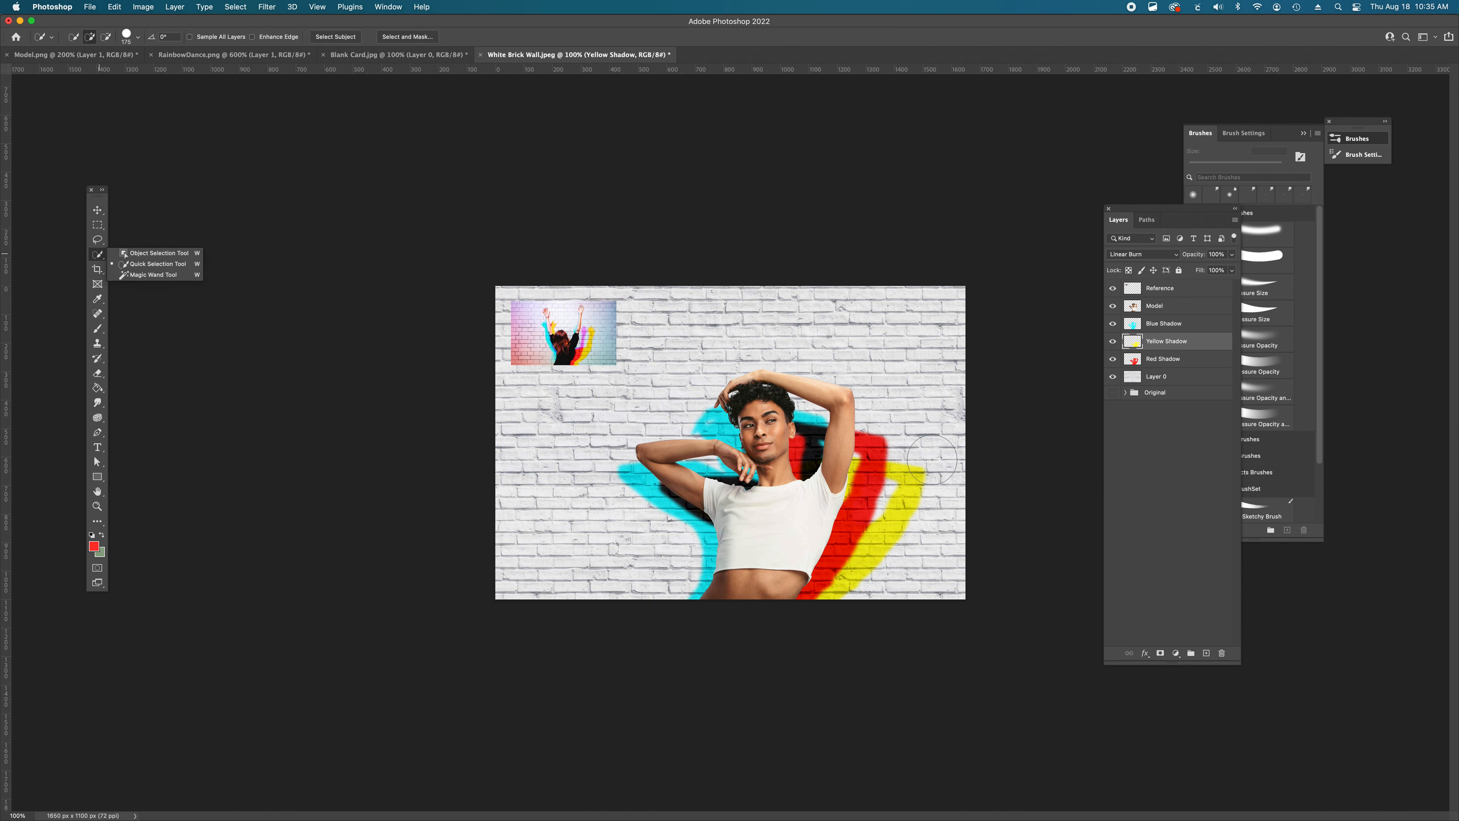
key(super+a)
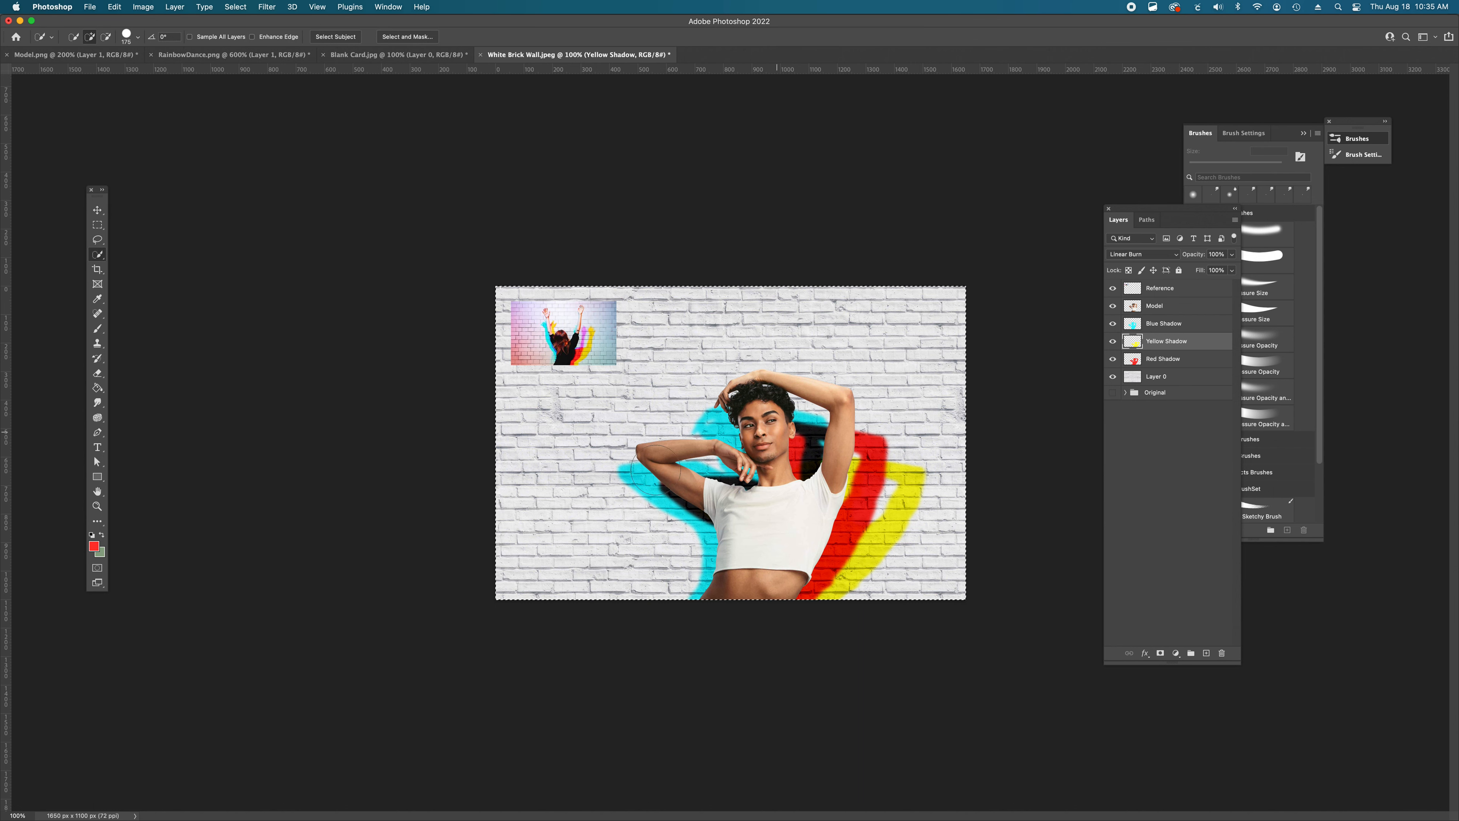
click(906, 491)
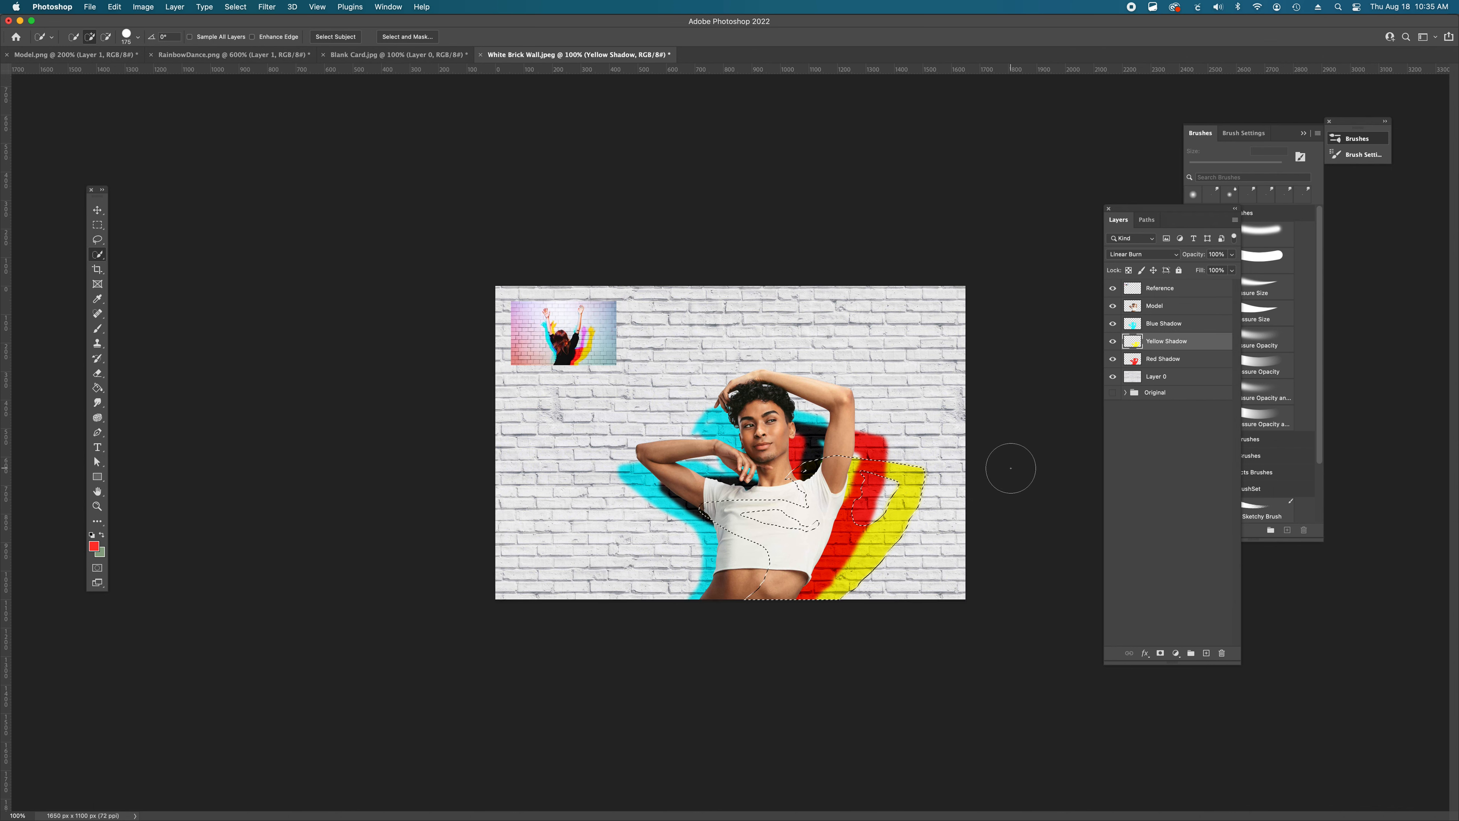
- Make the Red Shadow layer active and invert the selection to cover everything outside the yellow shadow
click(1181, 360)
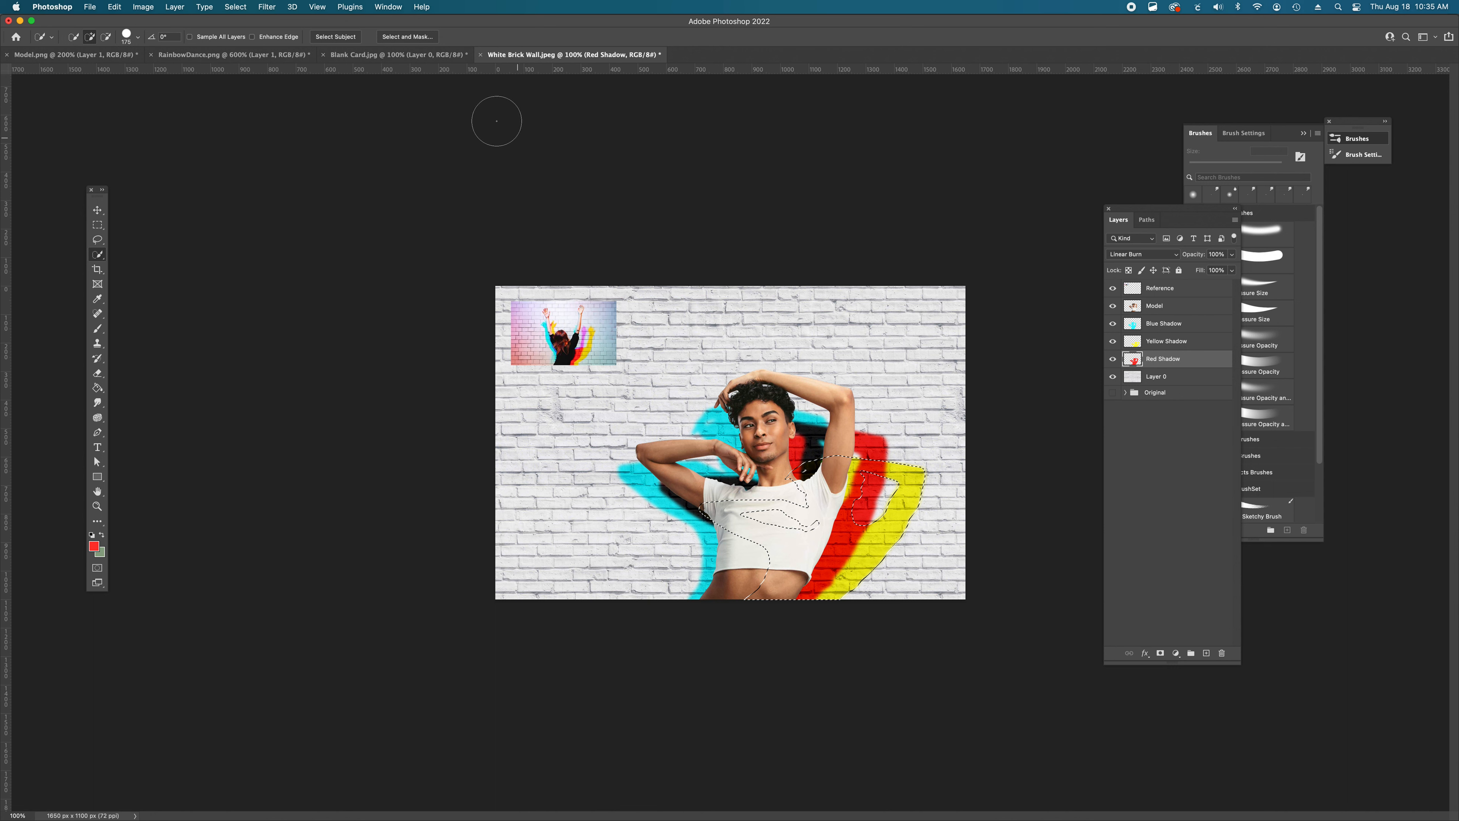
click(224, 12)
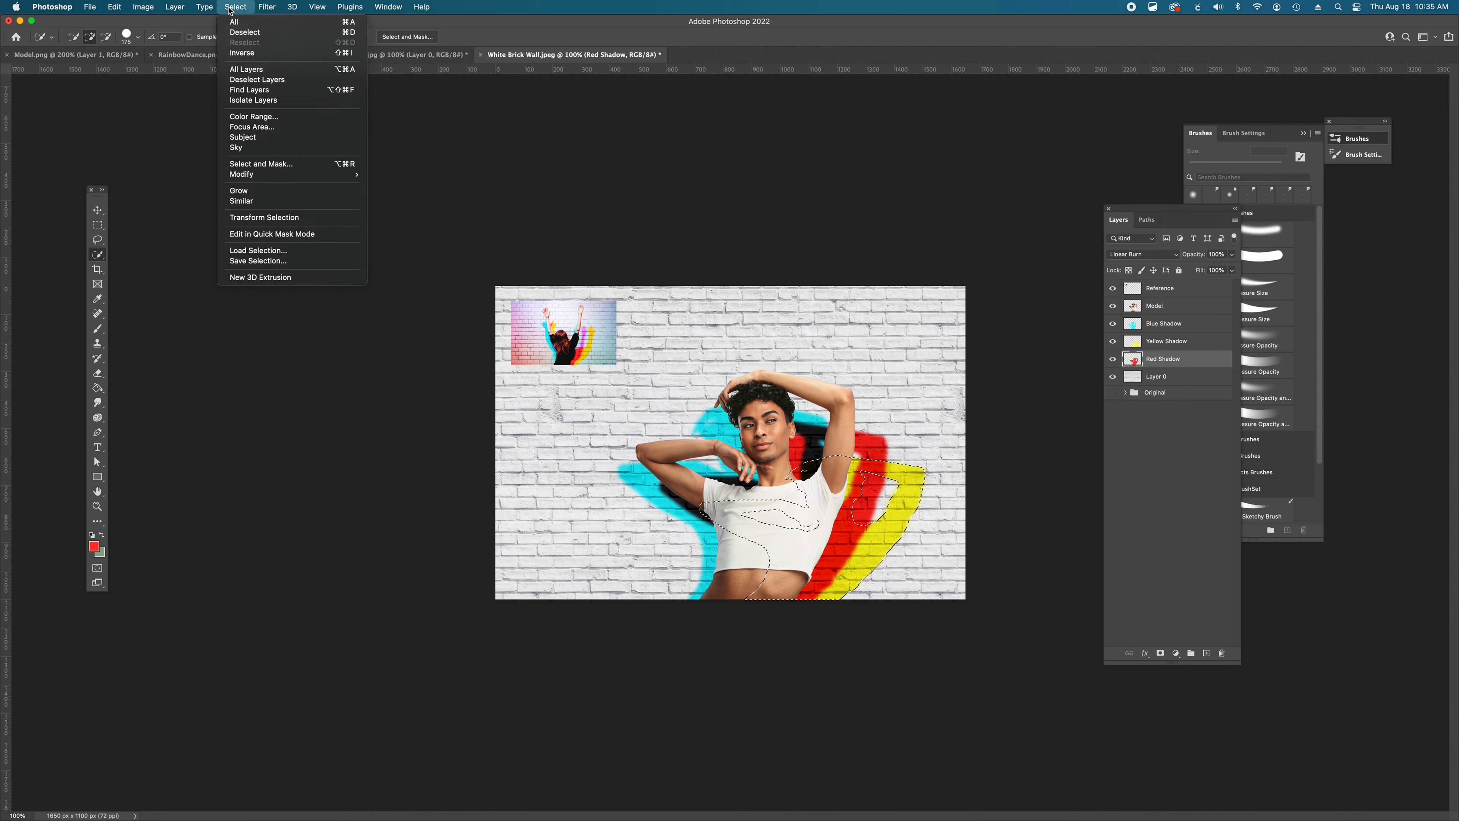
click(243, 53)
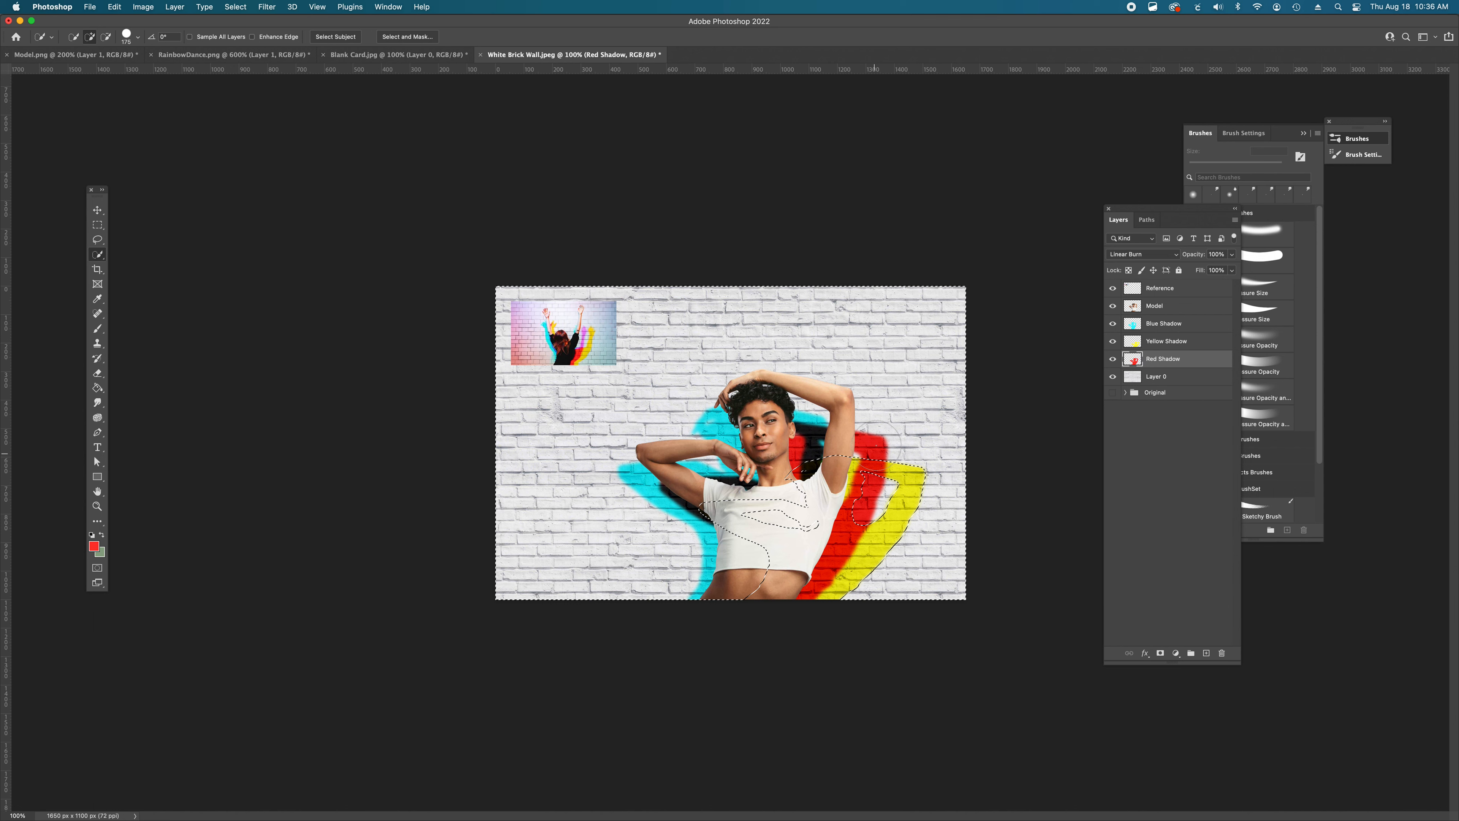
- Recolour the selected part of the Red Shadow with Hue/Saturation at hue -39, saturation +12 and lightness +19, and clear the selection
click(139, 8)
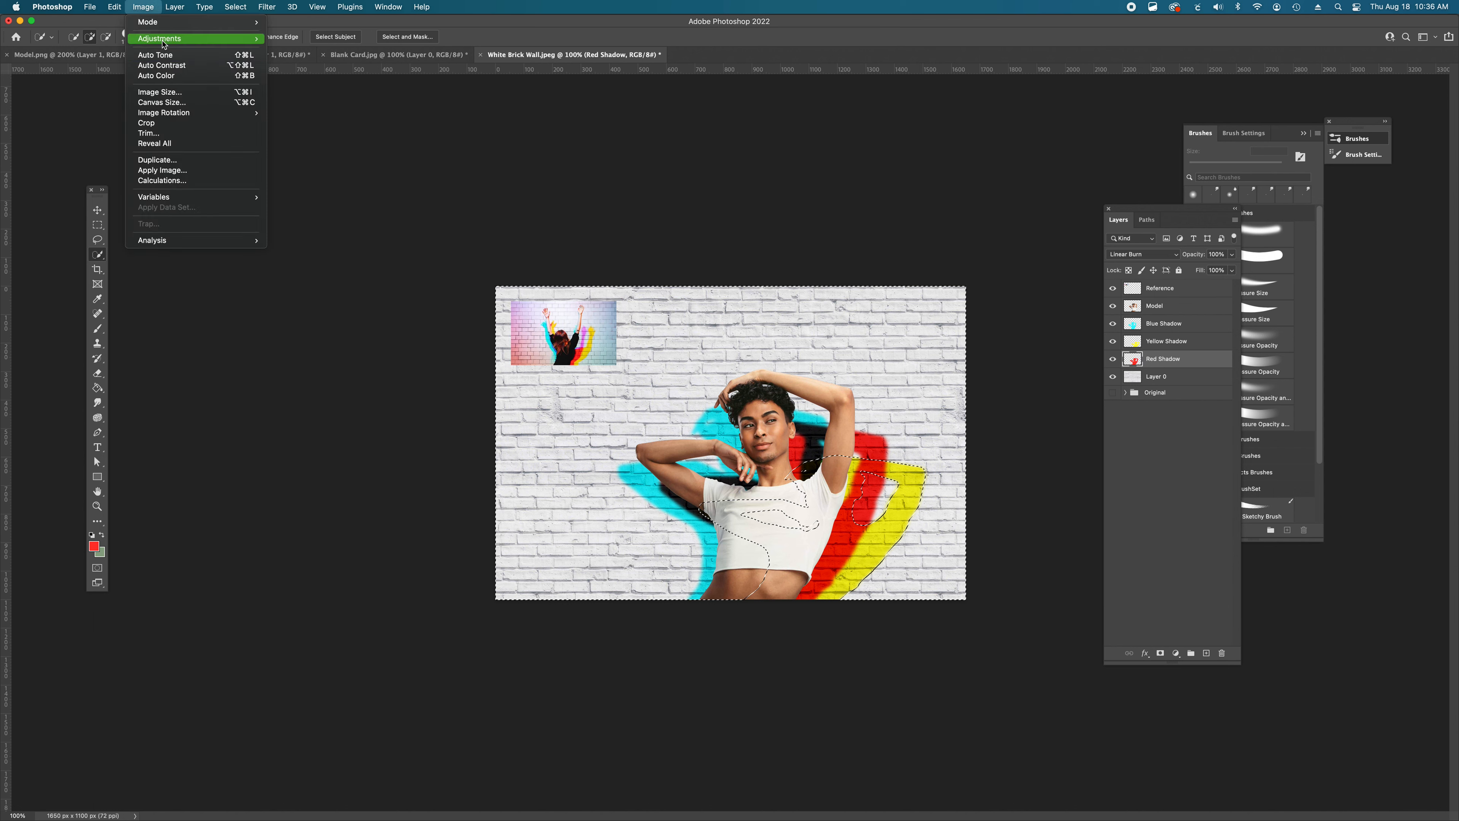
mouse_move(172, 38)
click(303, 98)
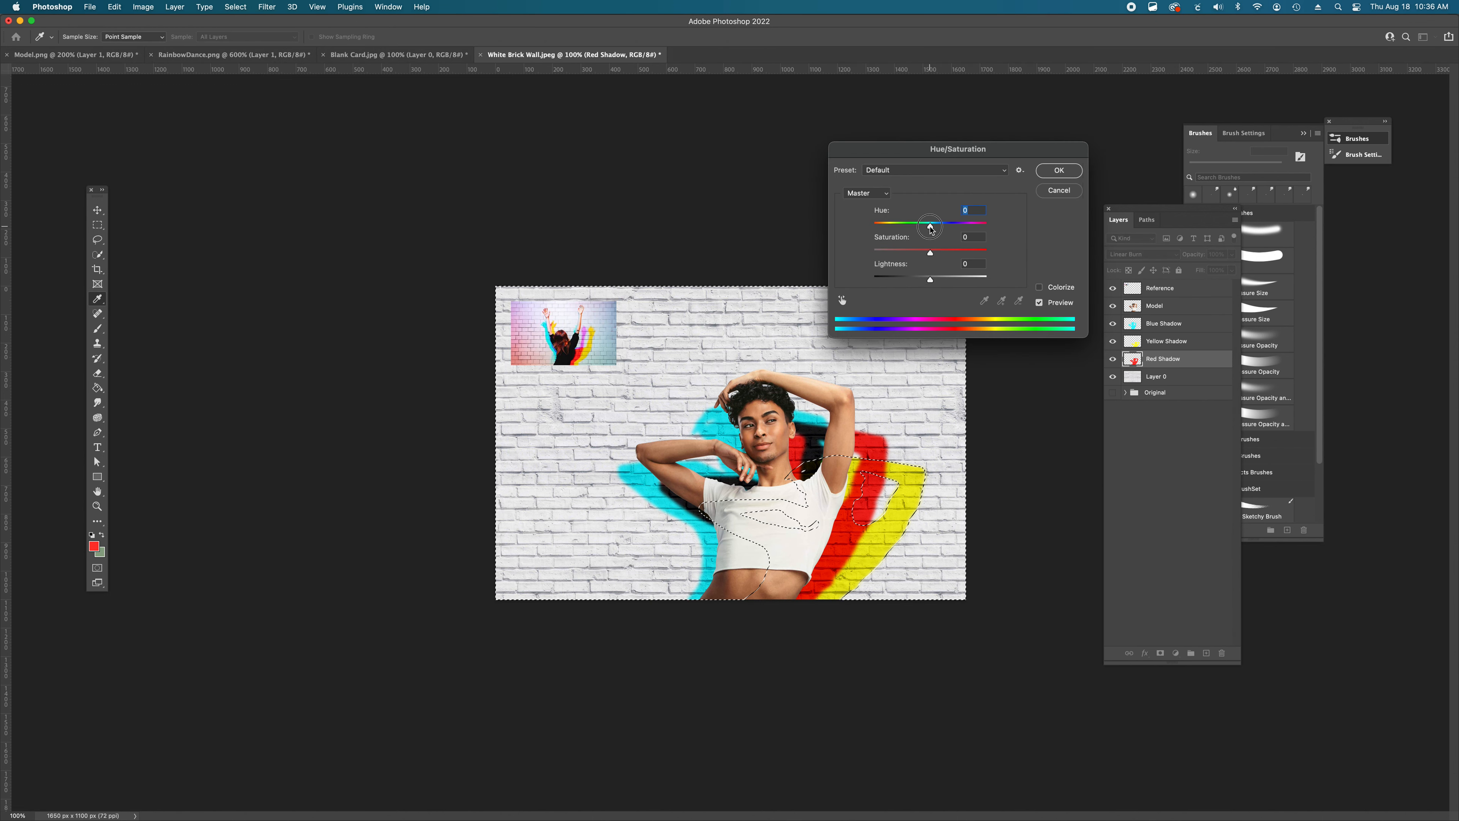
mouse_move(931, 229)
mouse_down()
mouse_move(964, 230)
mouse_move(908, 228)
mouse_up()
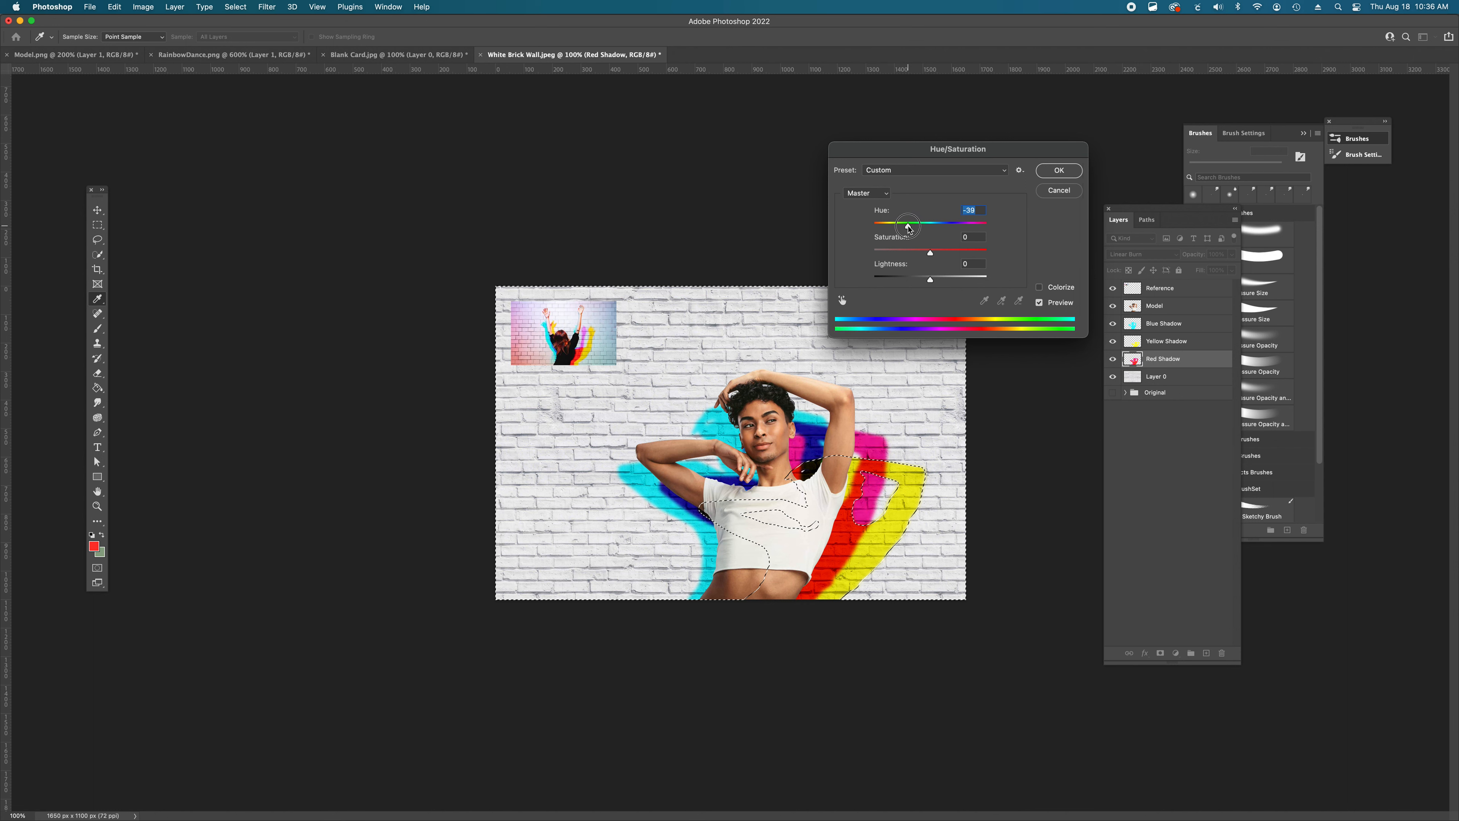
drag(930, 279, 940, 280)
drag(938, 256, 943, 267)
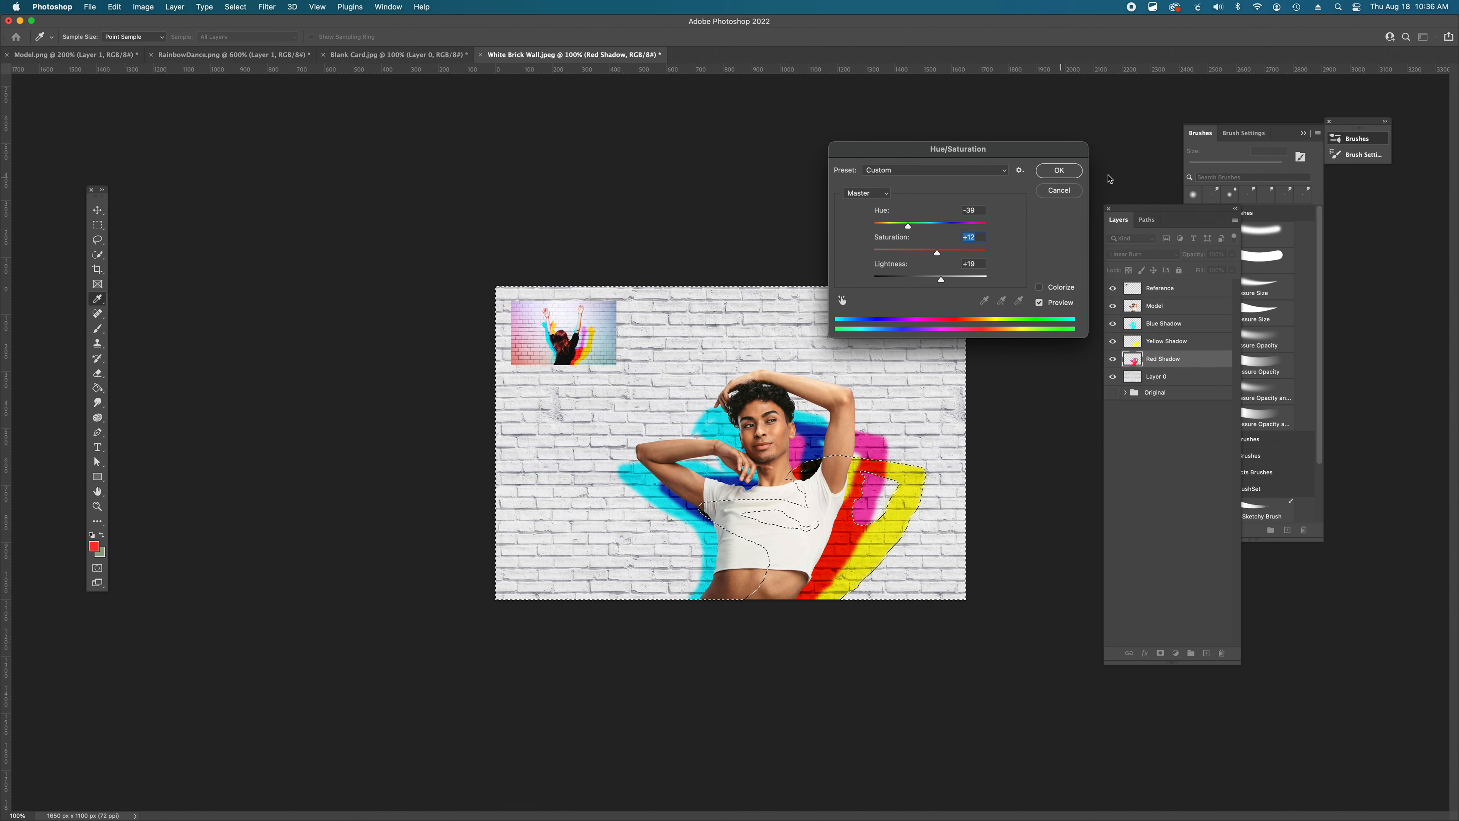
click(1057, 171)
key(w)
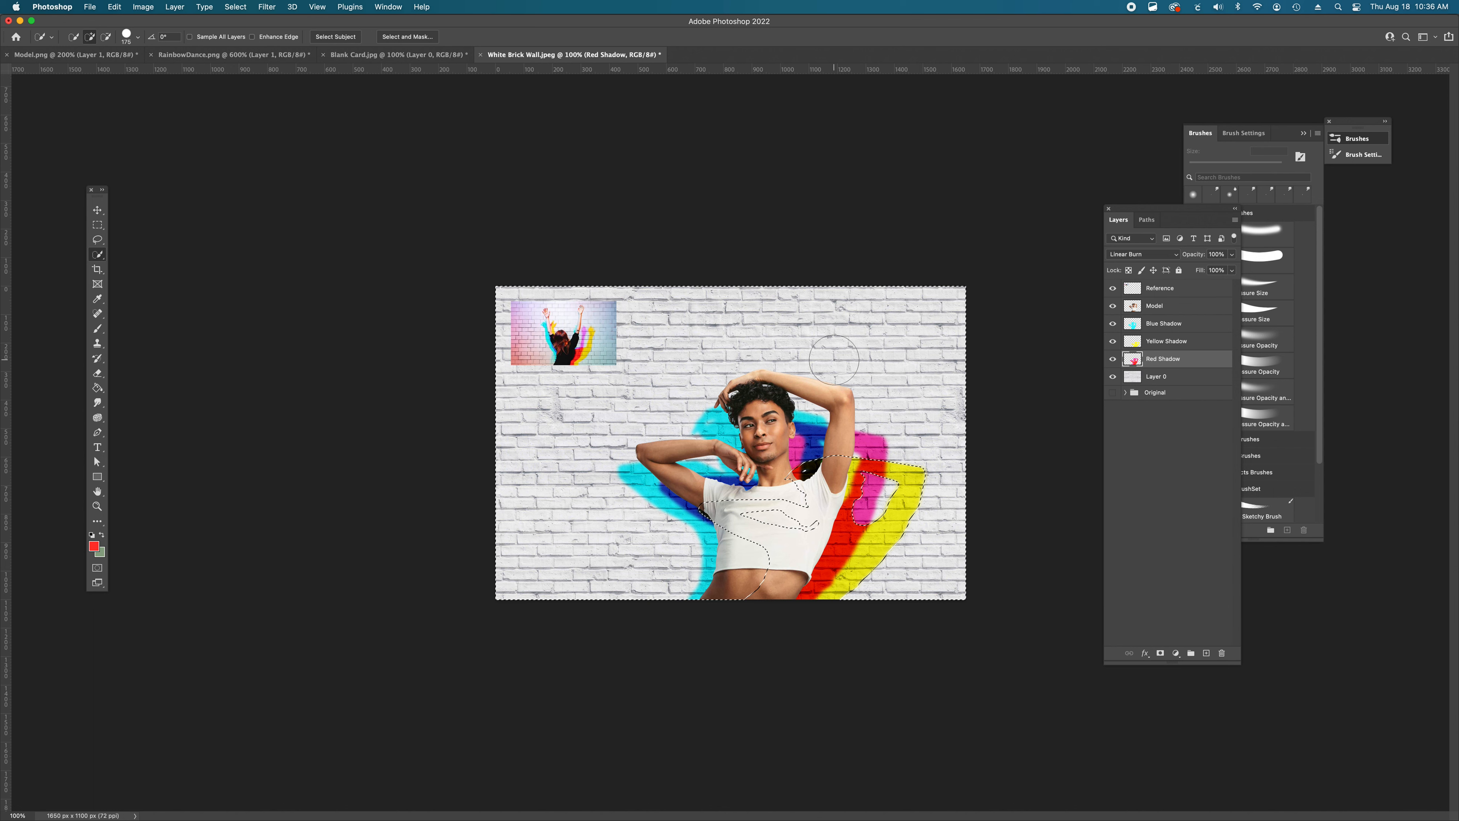
key(super+d)
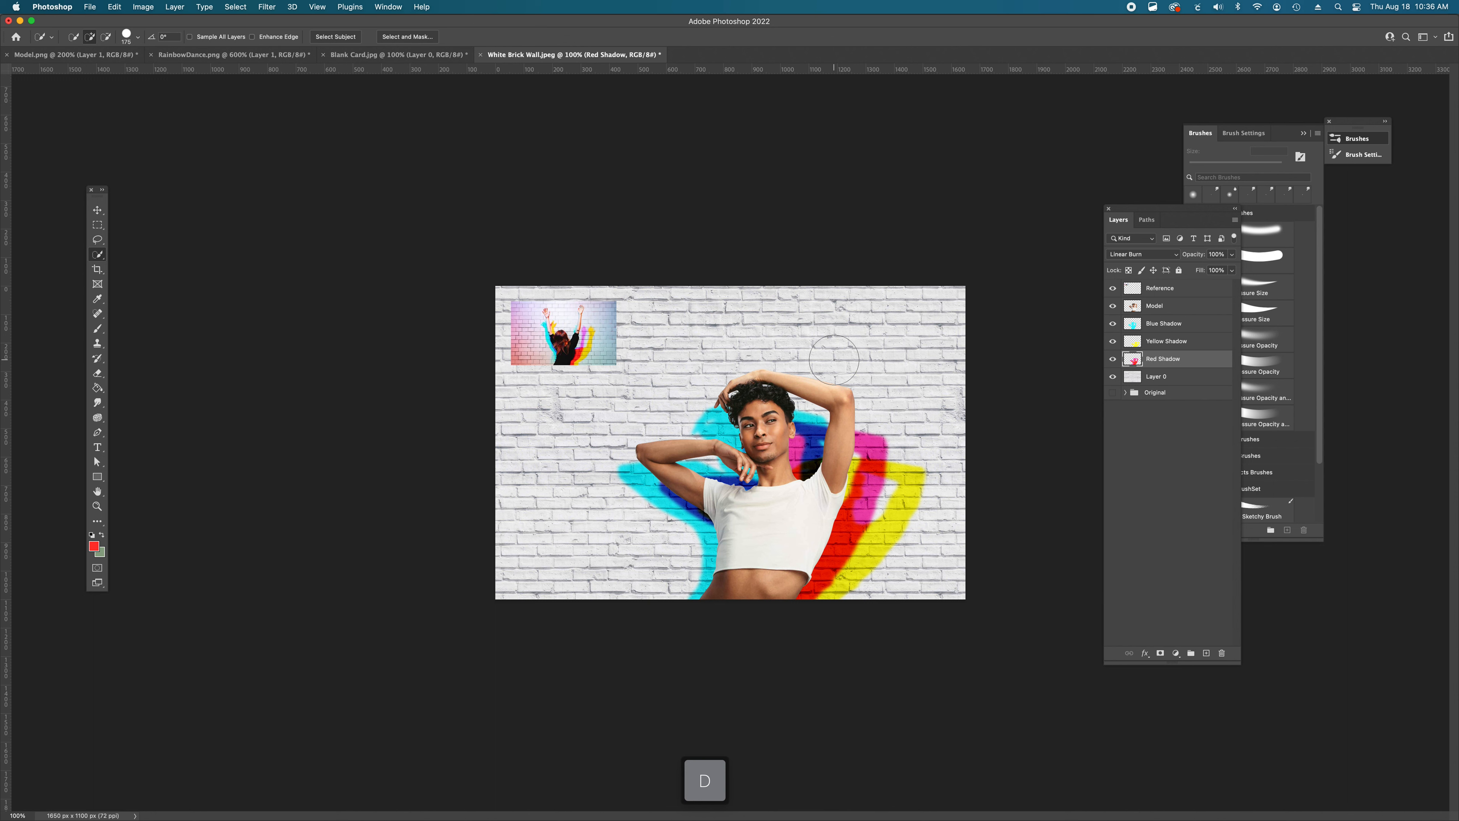
click(1173, 330)
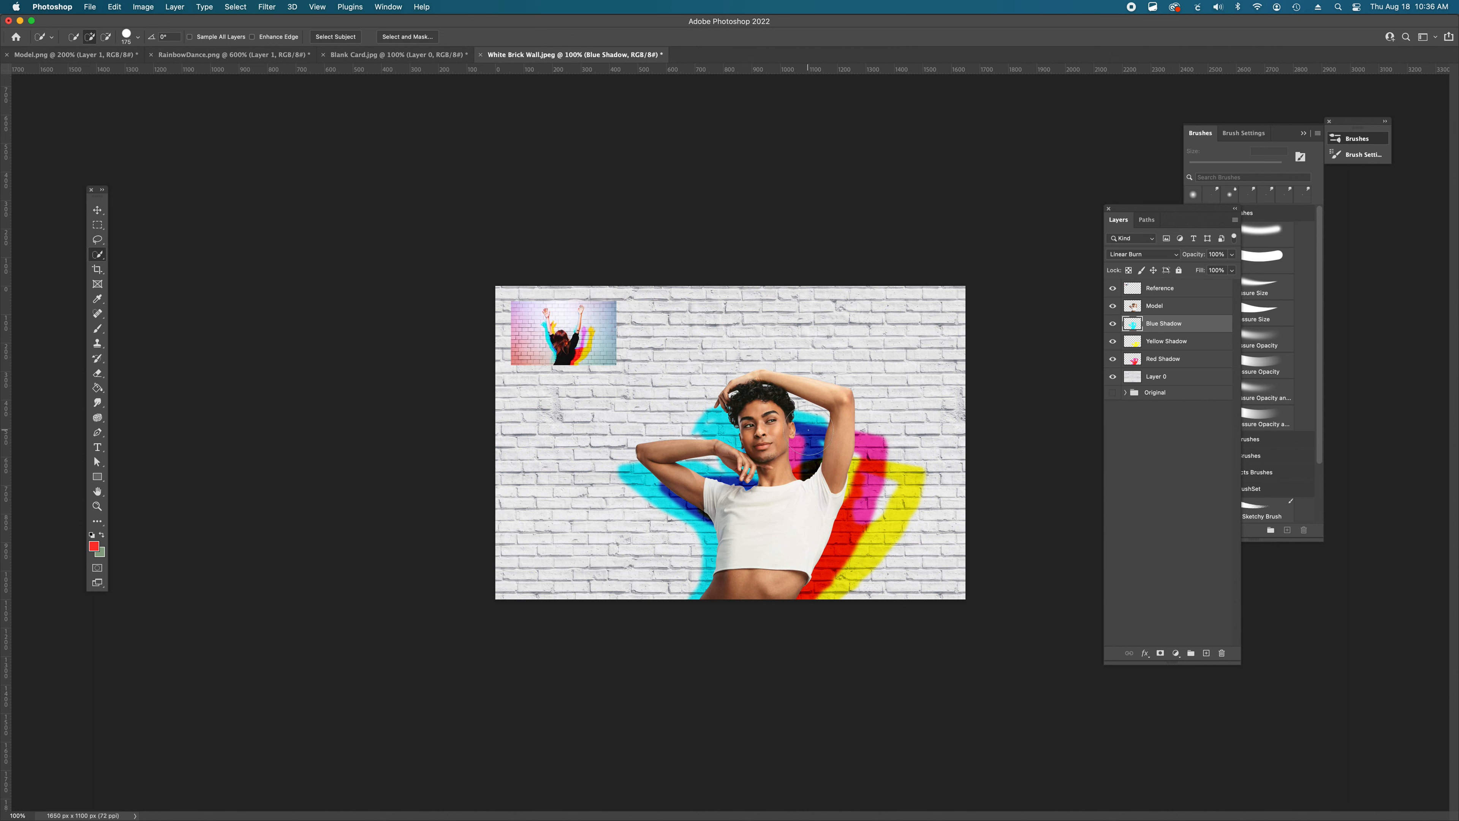
key(super+t)
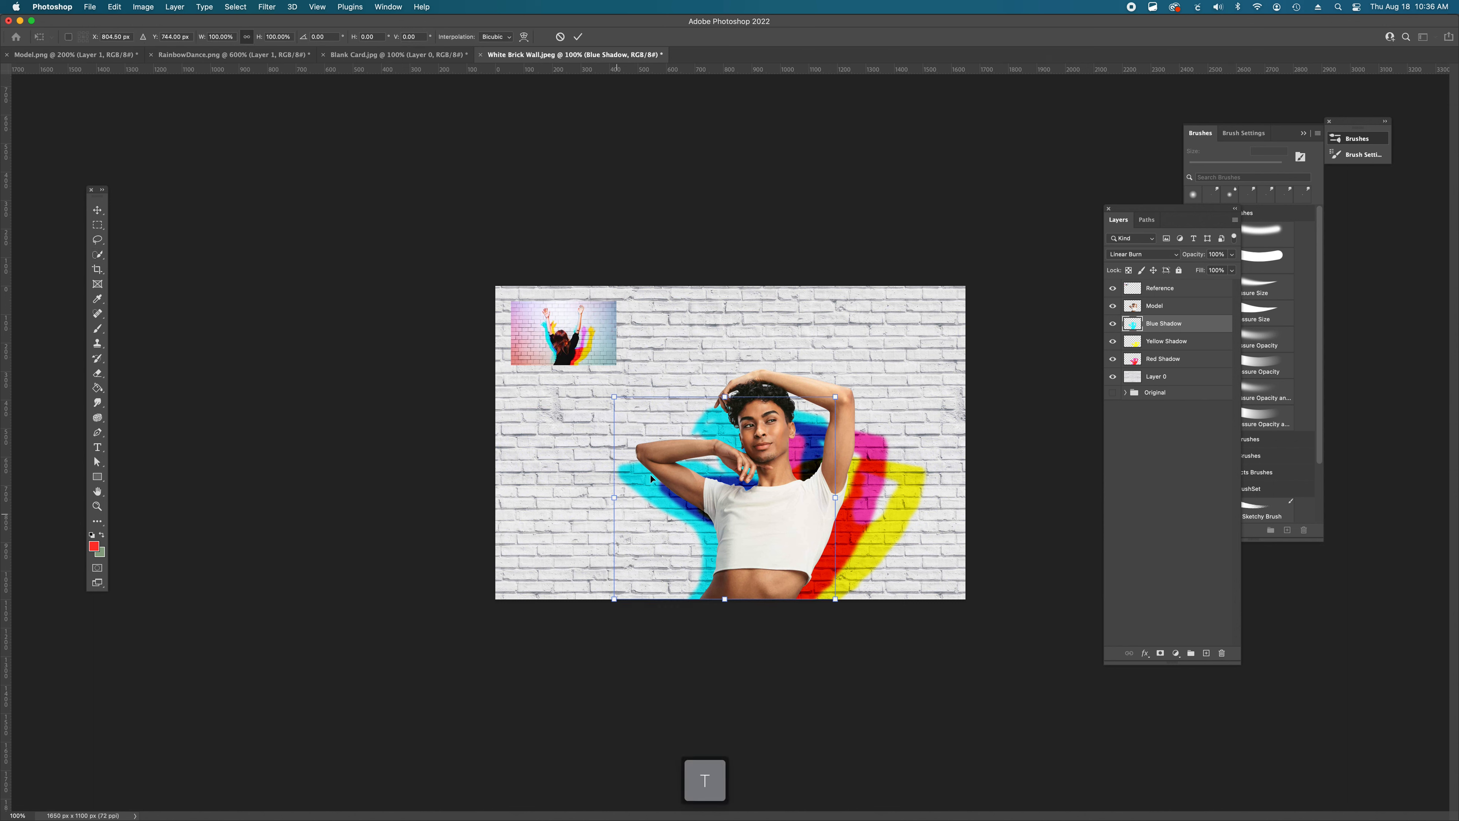
drag(836, 397, 811, 420)
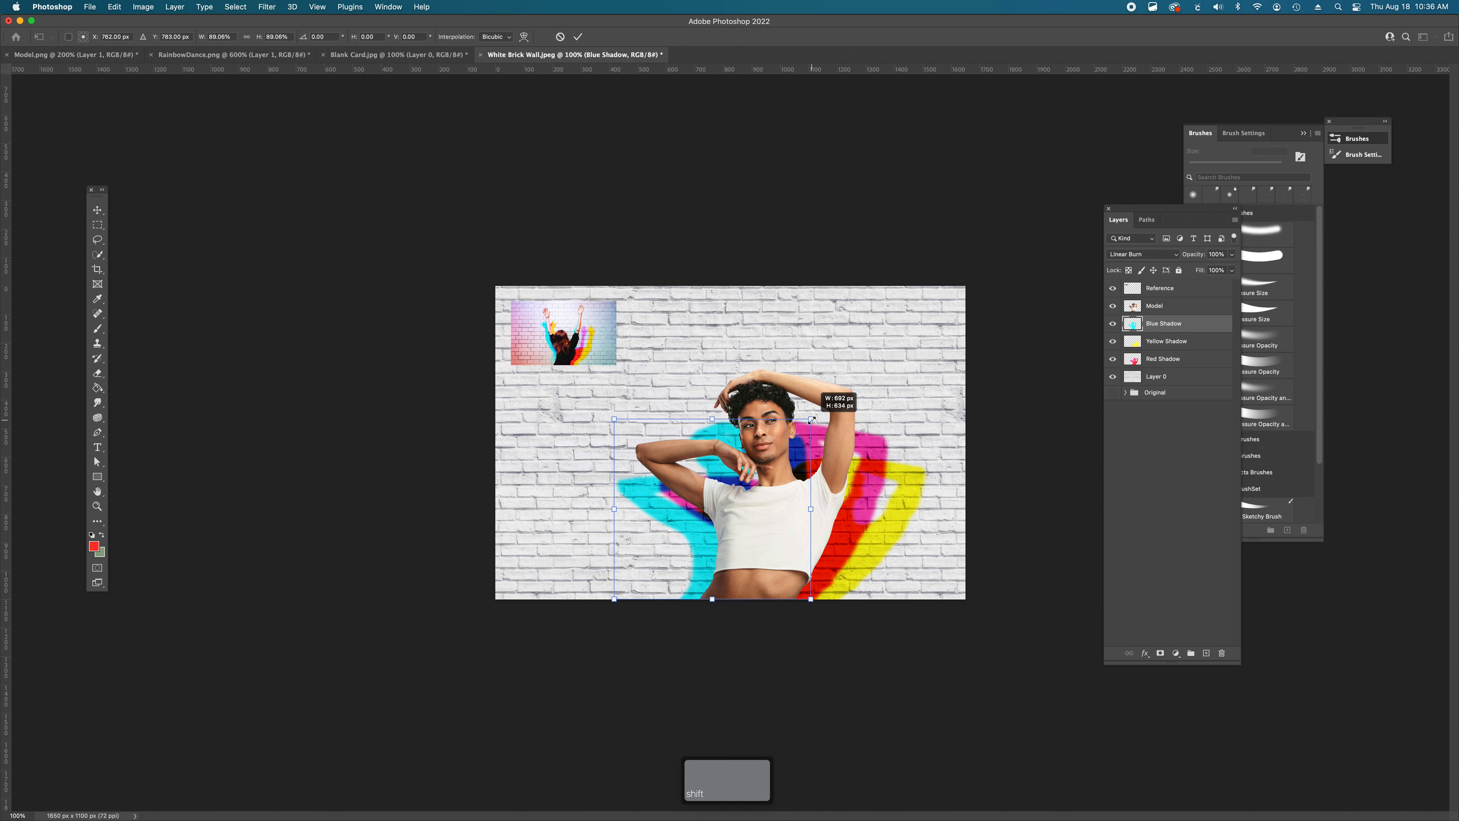
mouse_move(614, 512)
mouse_down()
mouse_move(642, 511)
mouse_move(628, 511)
mouse_up()
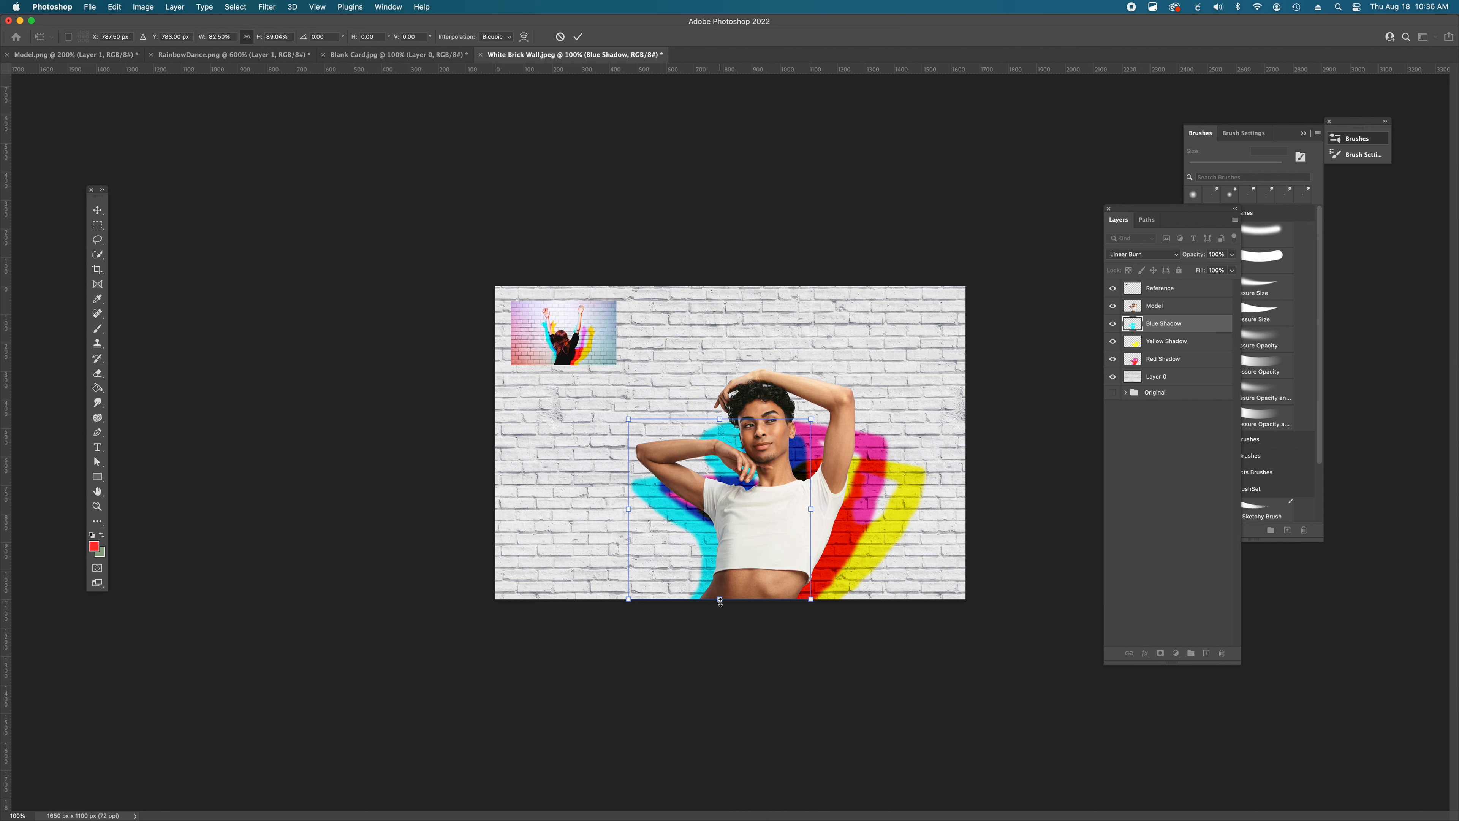
drag(720, 601, 713, 604)
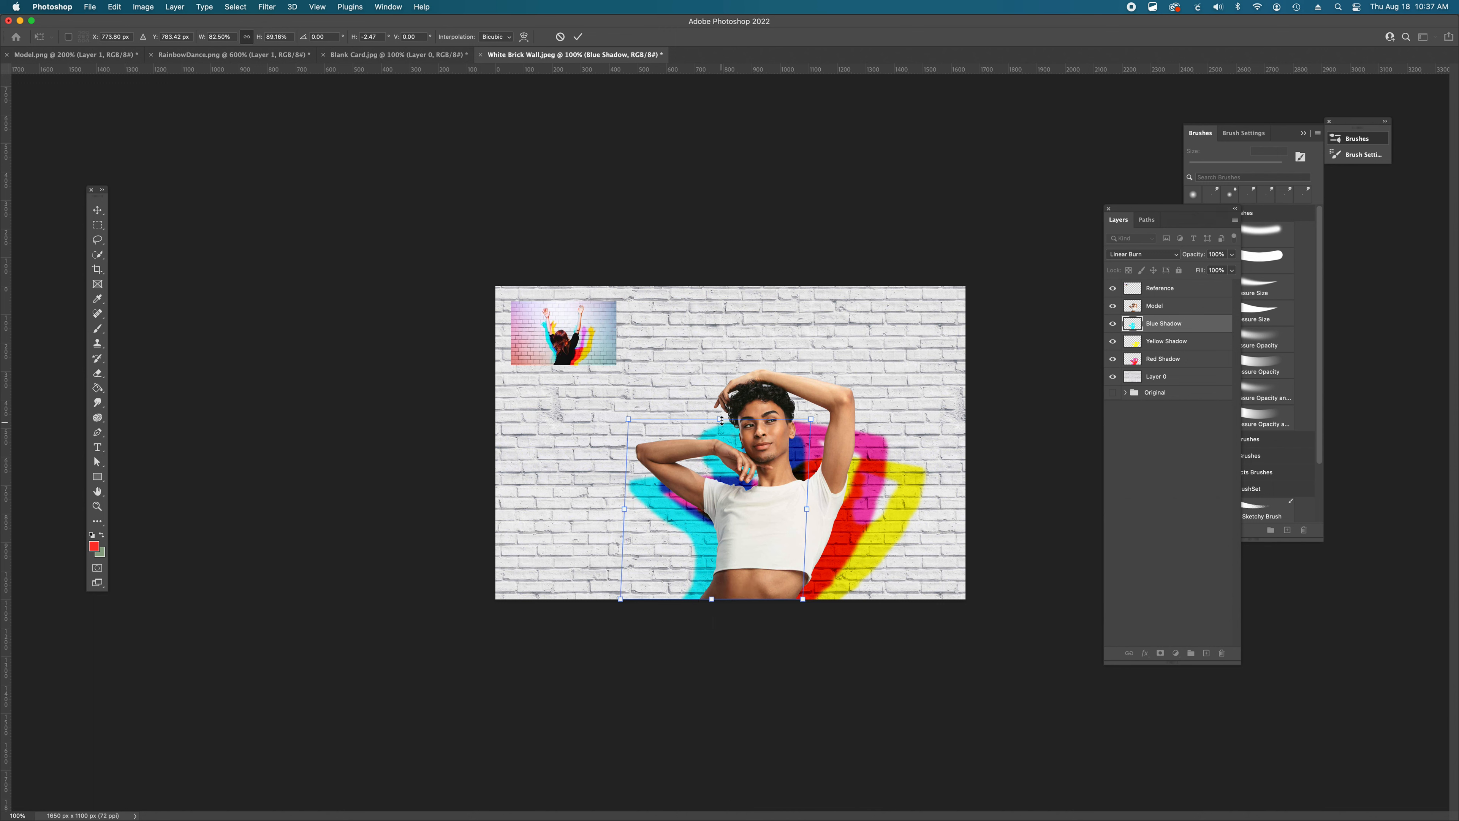
drag(721, 421, 736, 420)
drag(642, 416, 625, 396)
drag(723, 431, 736, 430)
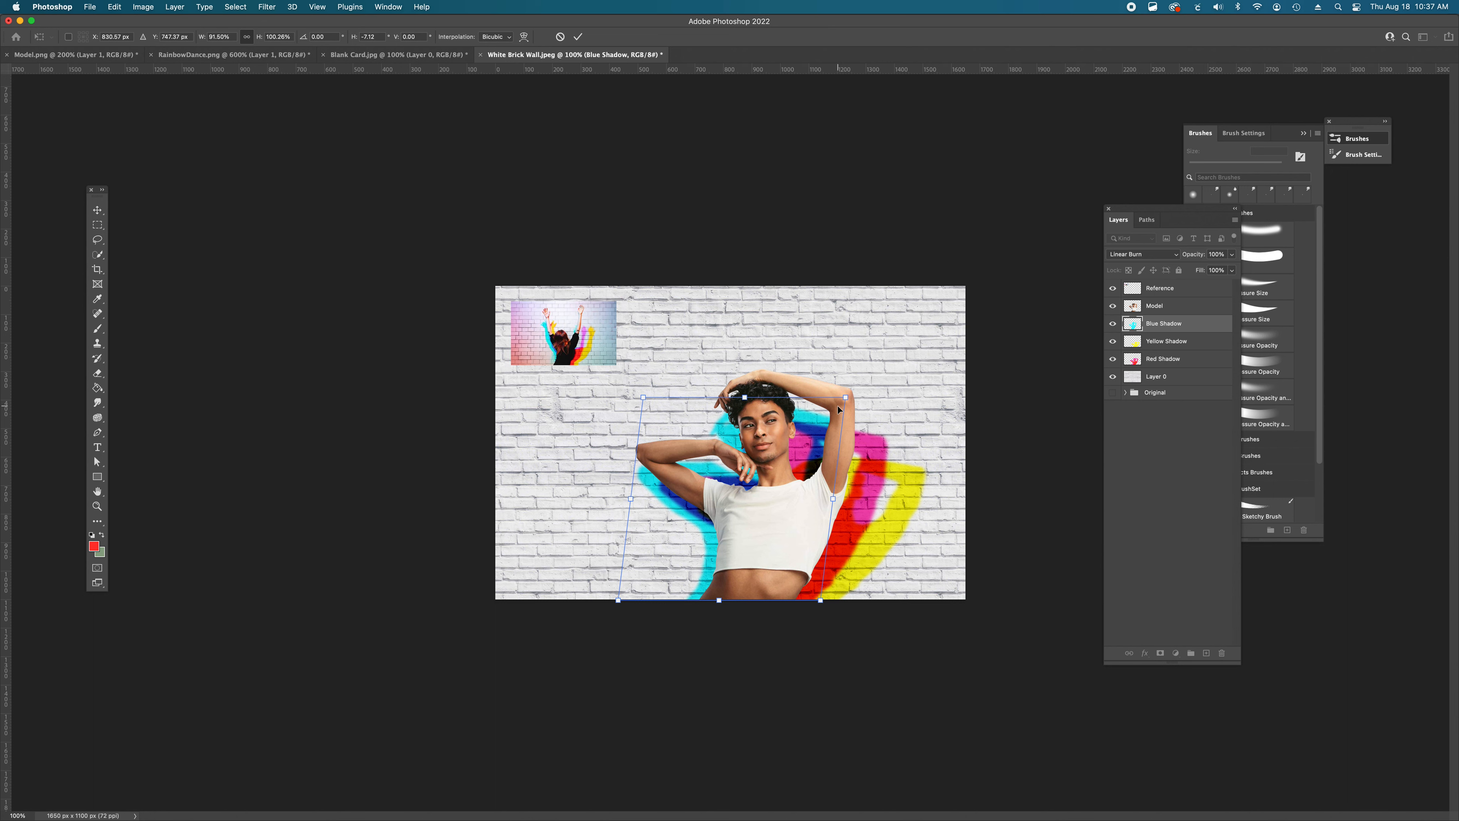
key(Escape)
- Scale the Blue Shadow to about 91% width and 92% height and shift it slightly right, closer behind the model
key(super+t)
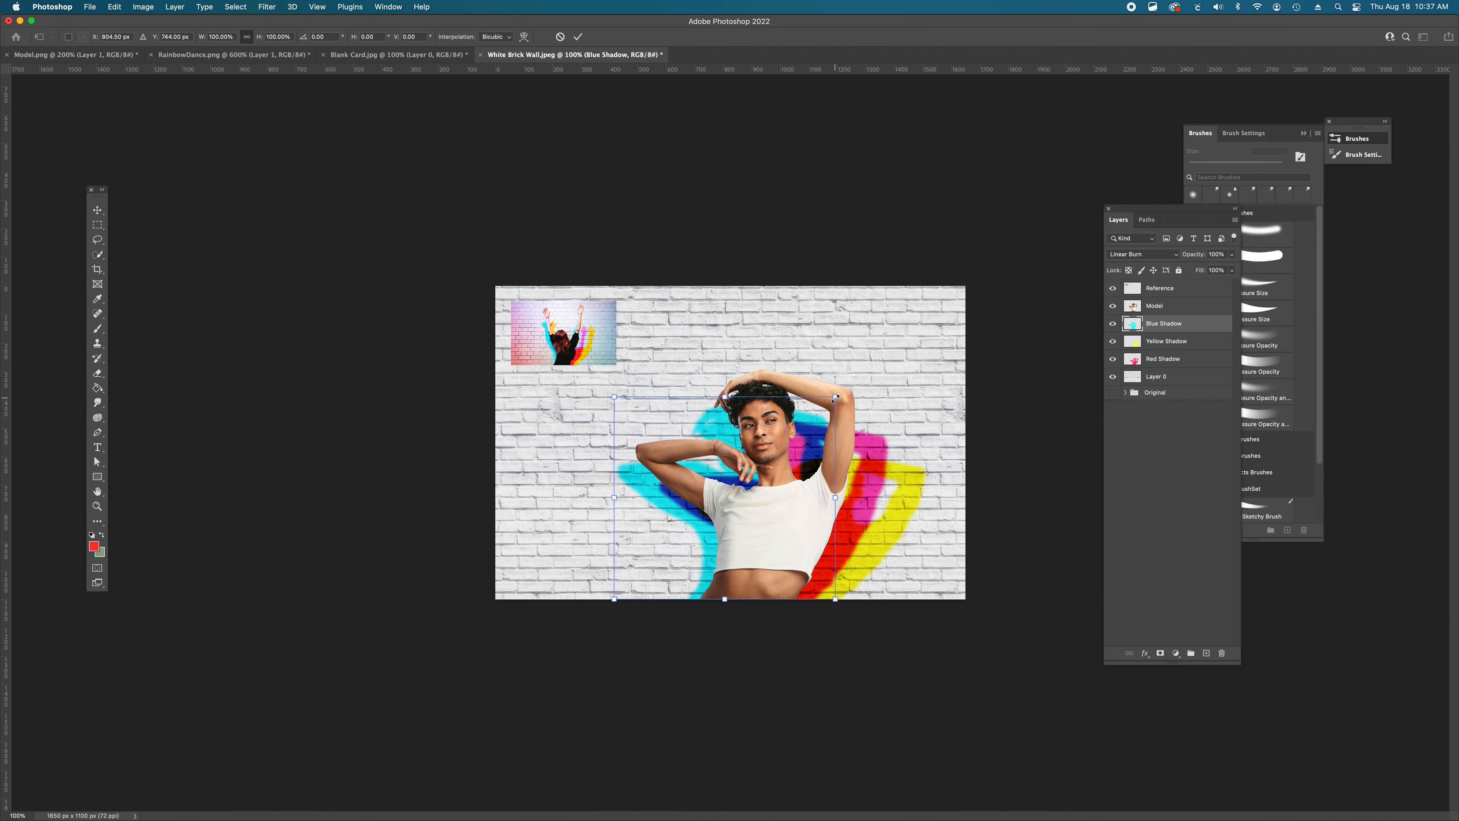
drag(835, 397, 816, 411)
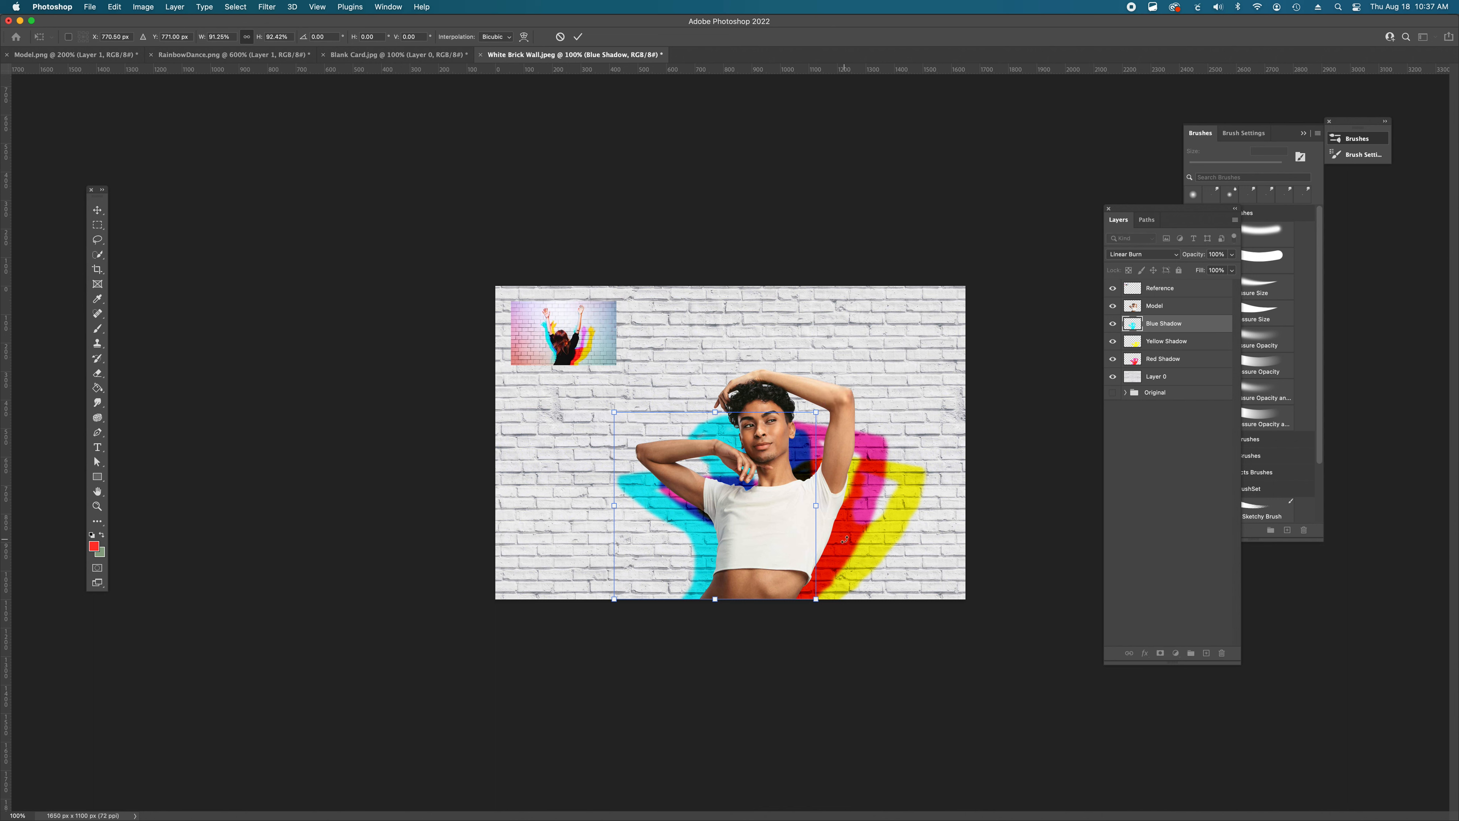
drag(689, 544, 705, 543)
key(Return)
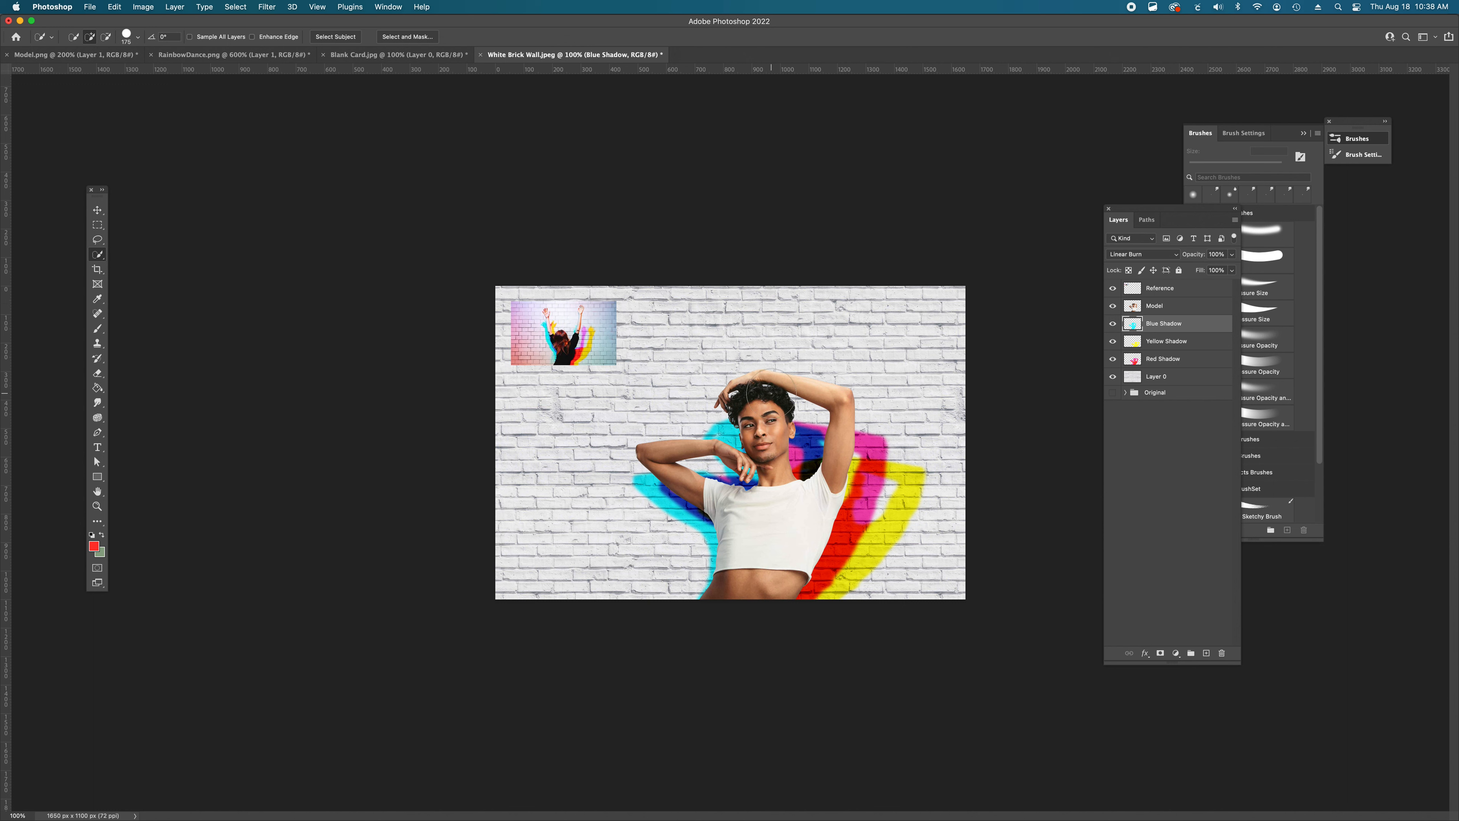
- Raise the Model layer's saturation to +35 with a Hue/Saturation adjustment
click(1164, 310)
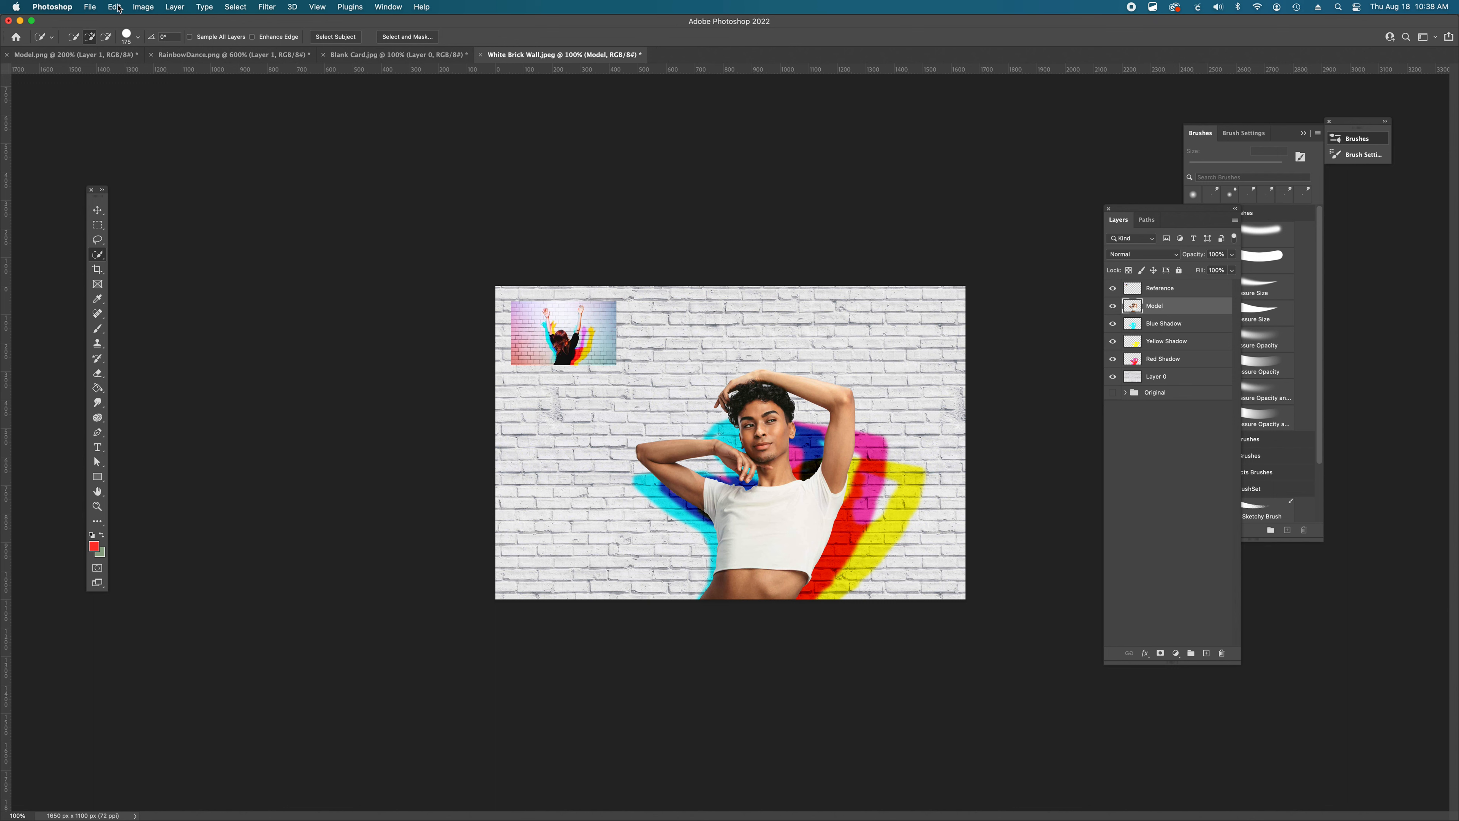
click(132, 8)
mouse_move(152, 40)
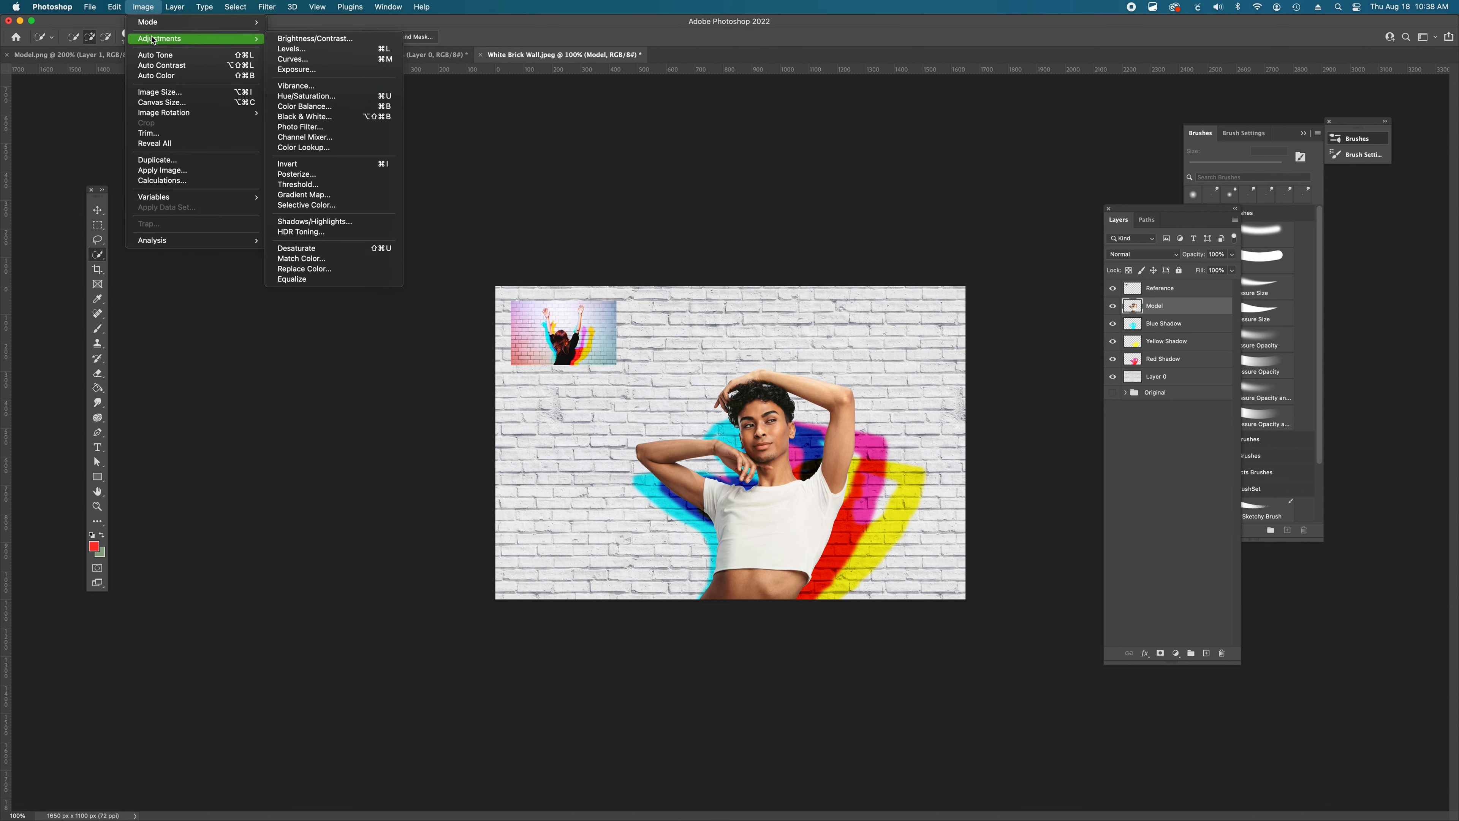
click(326, 96)
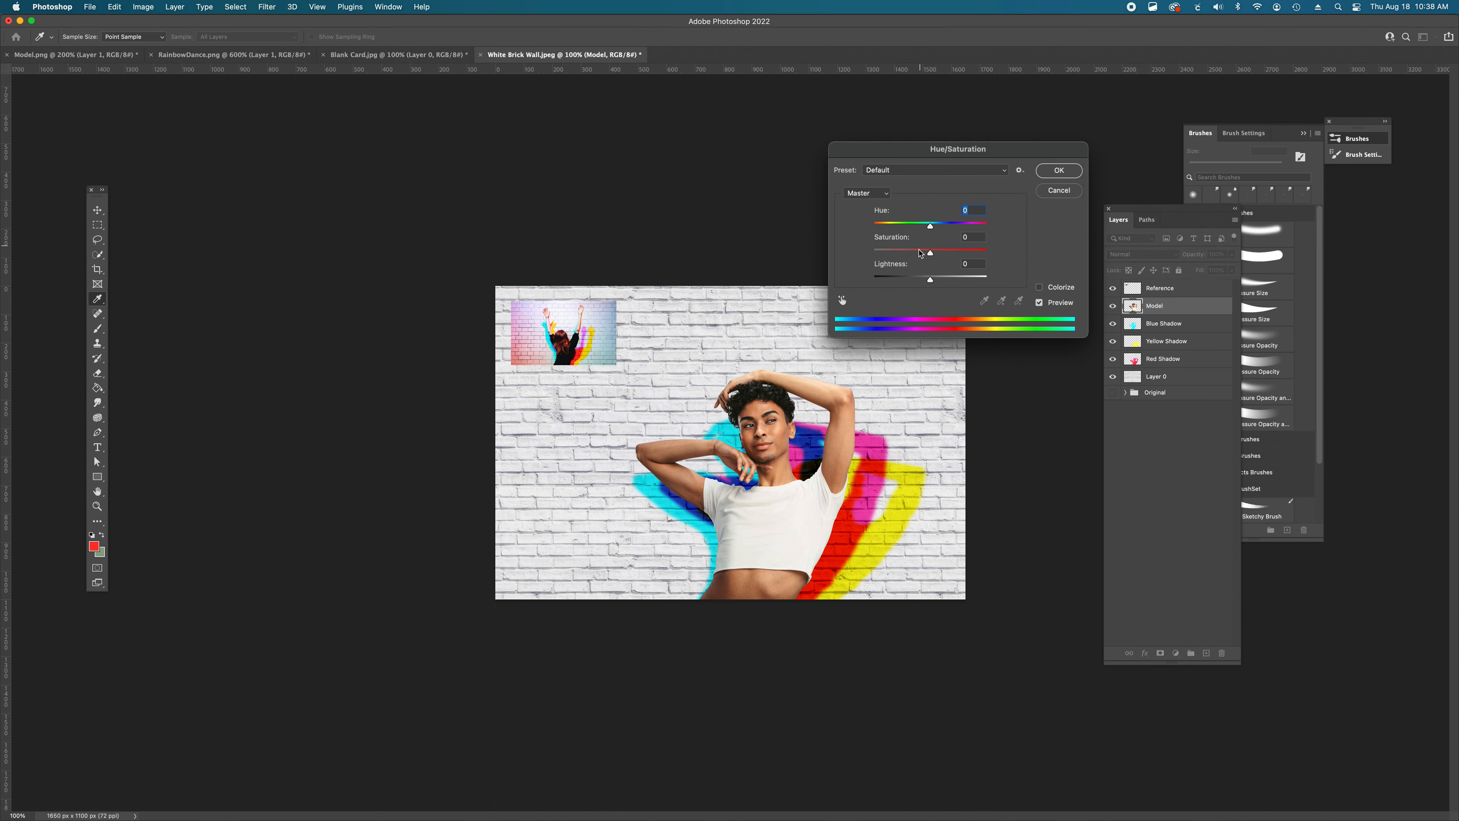
drag(932, 256, 950, 253)
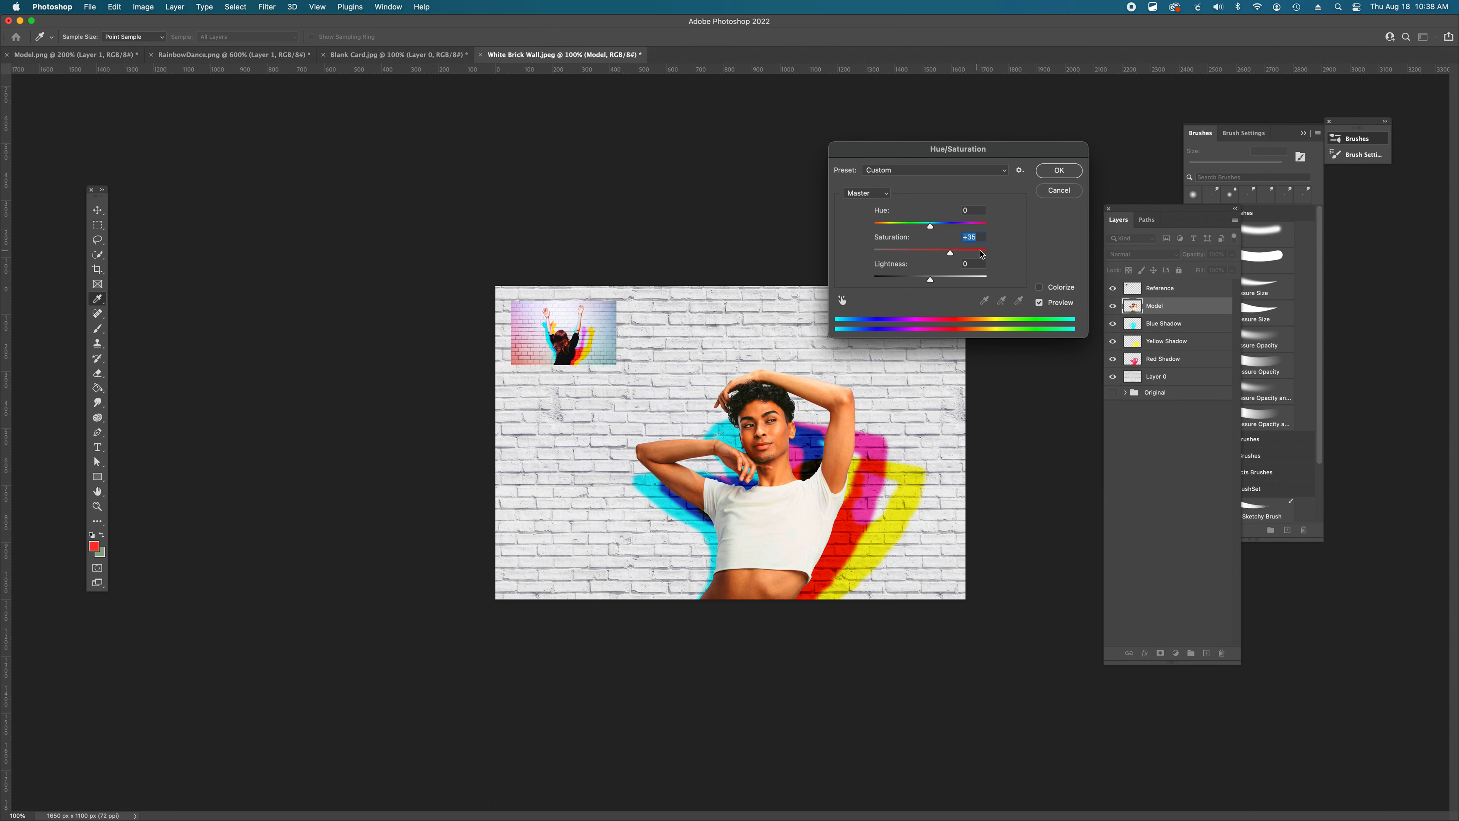
click(1059, 171)
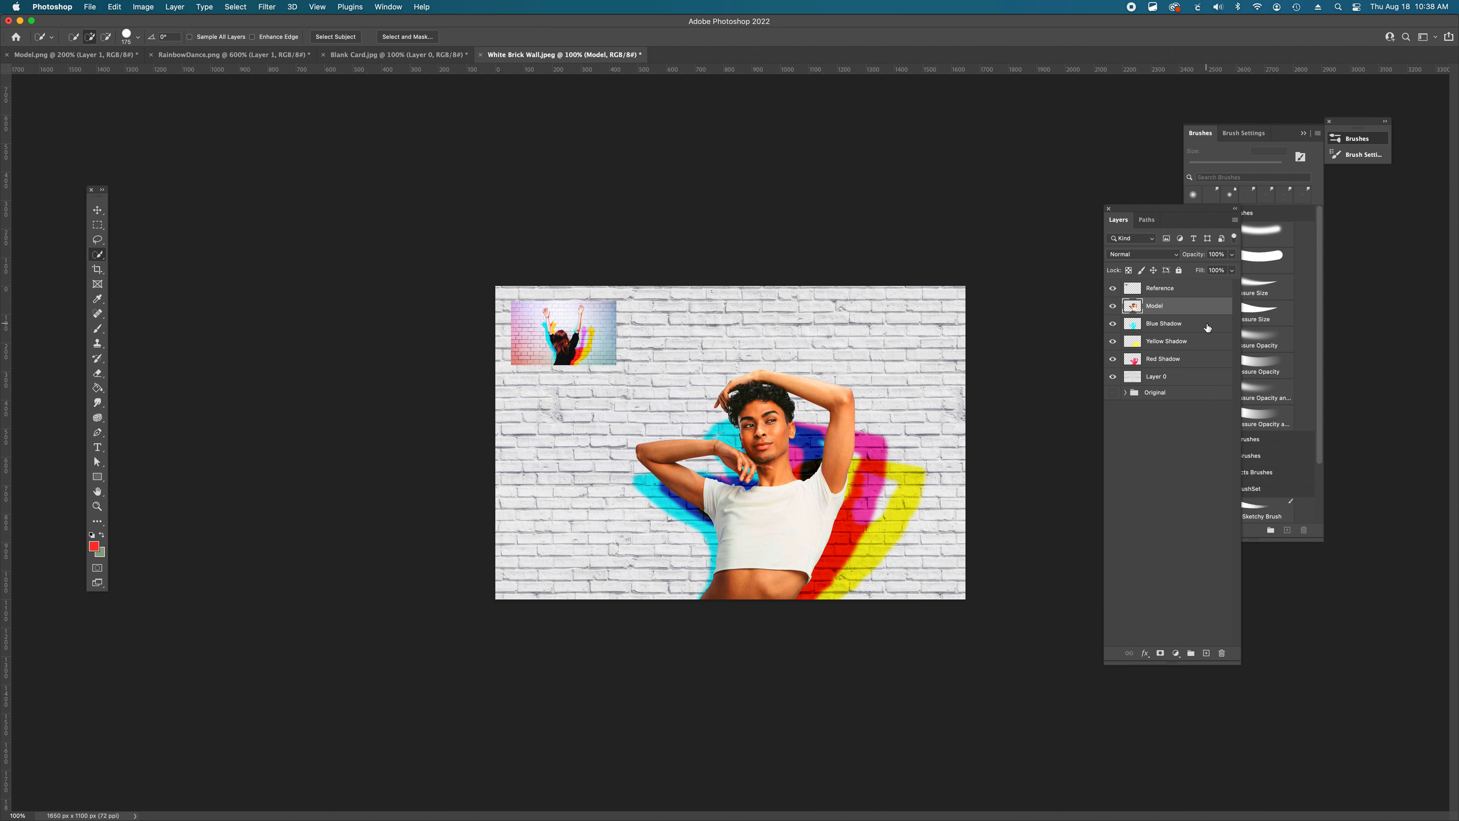
- Add a new layer above the Model layer and set up the Soft Round brush at 600 px
click(1203, 654)
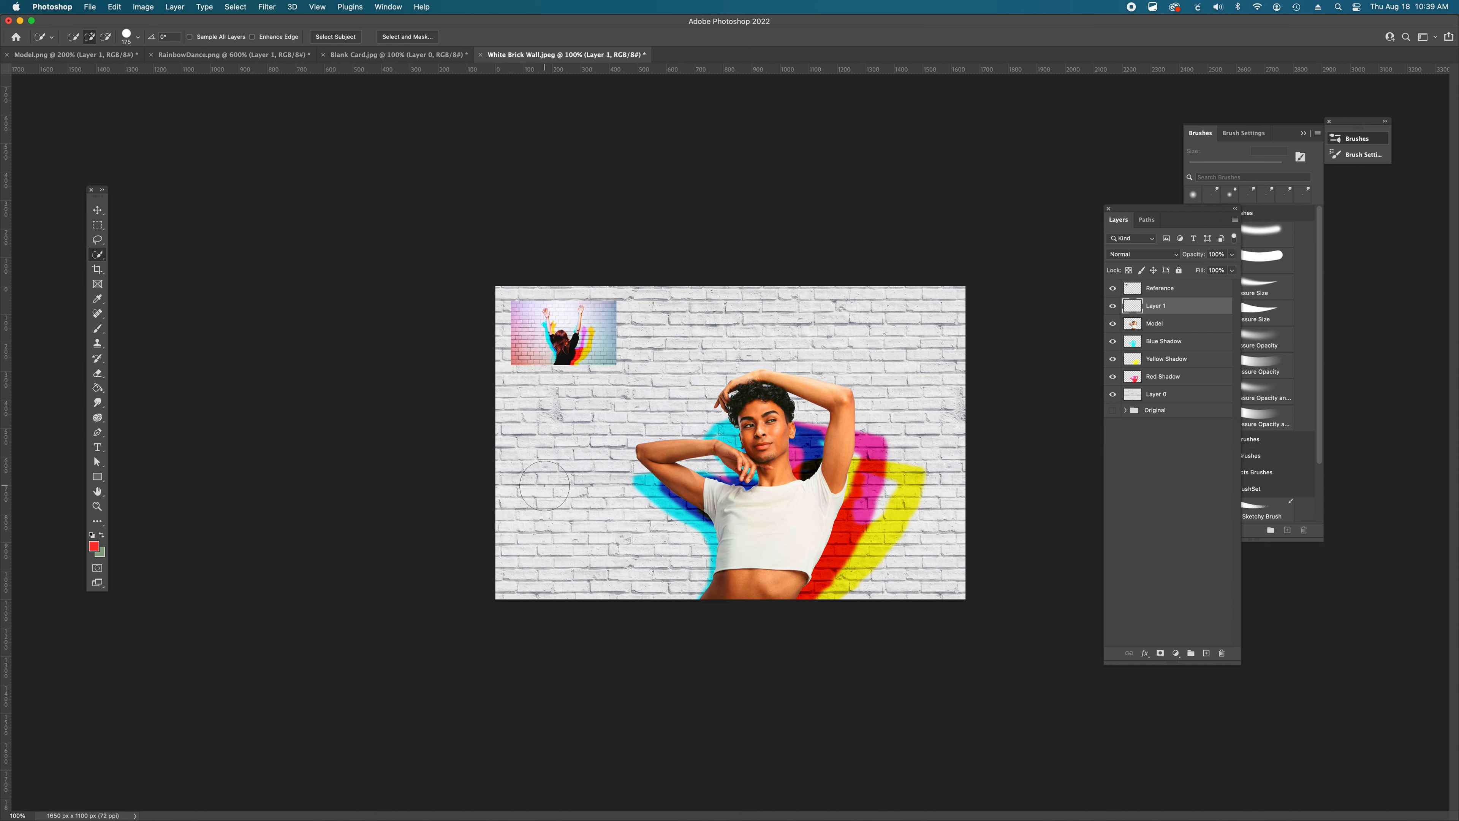
click(1270, 235)
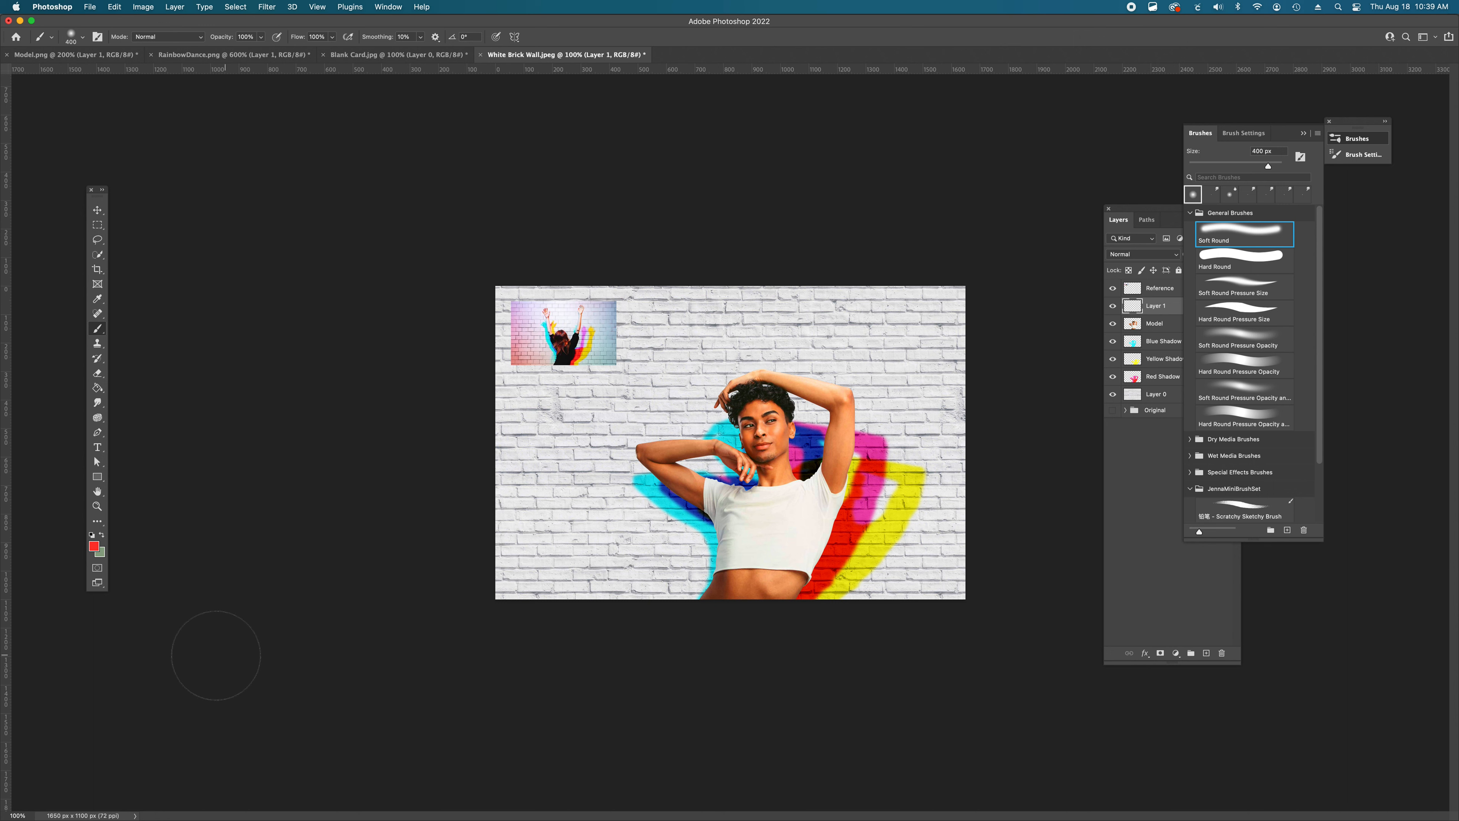
key(bracketright)
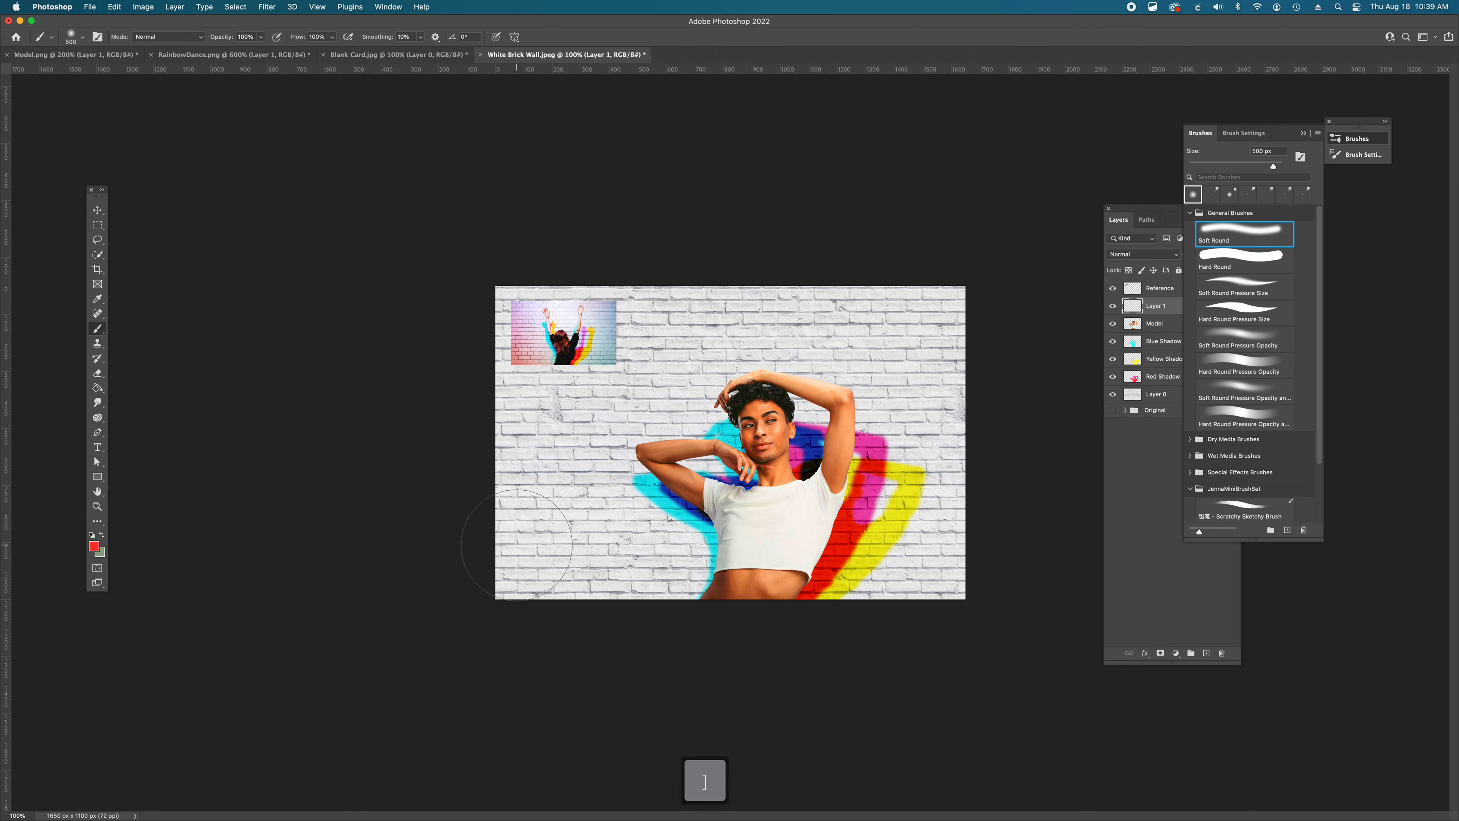
key(bracketright)
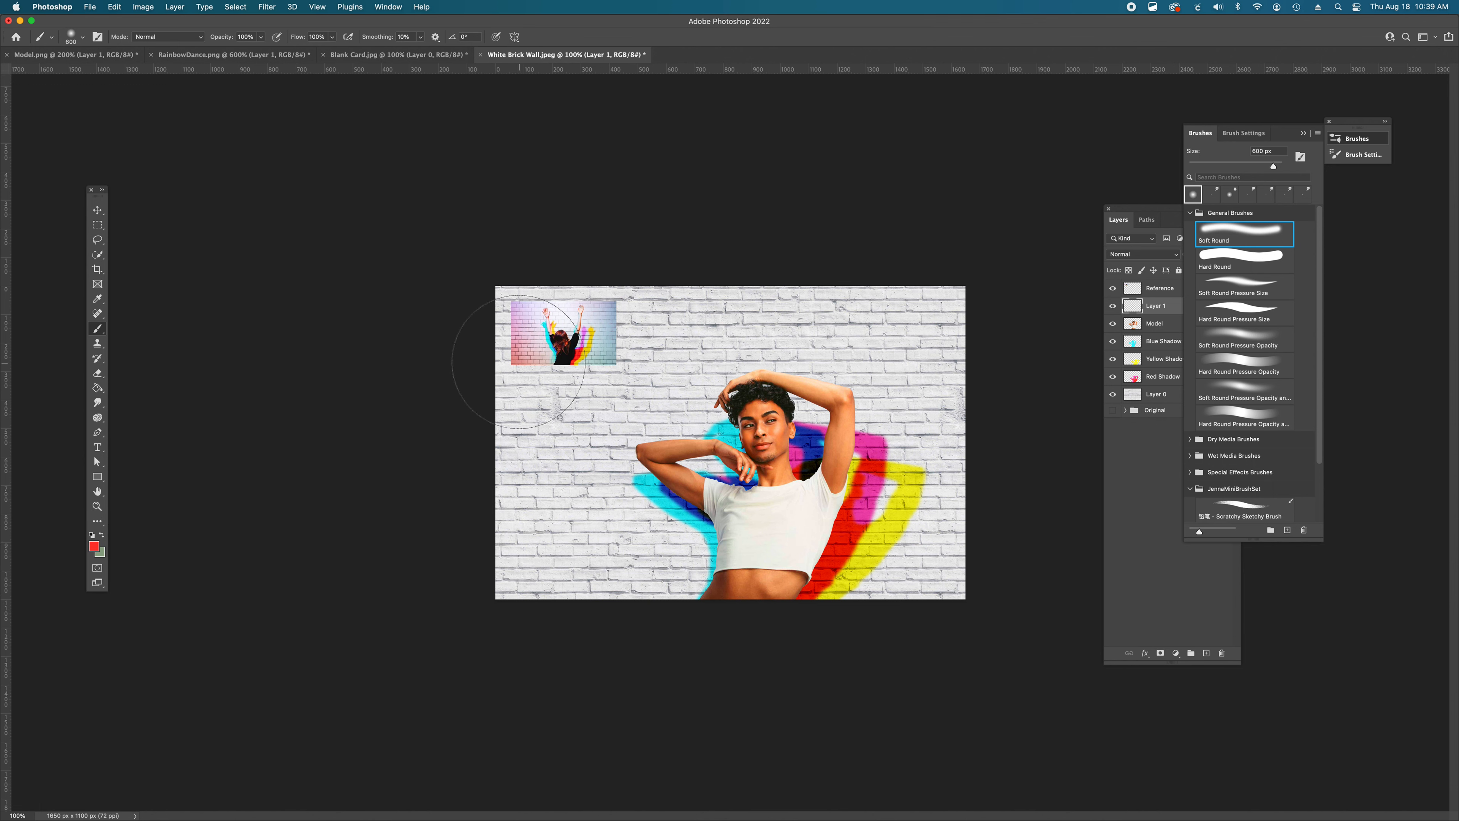
mouse_move(477, 471)
mouse_down()
mouse_move(521, 579)
mouse_move(625, 609)
mouse_move(453, 594)
mouse_up()
drag(404, 420, 679, 707)
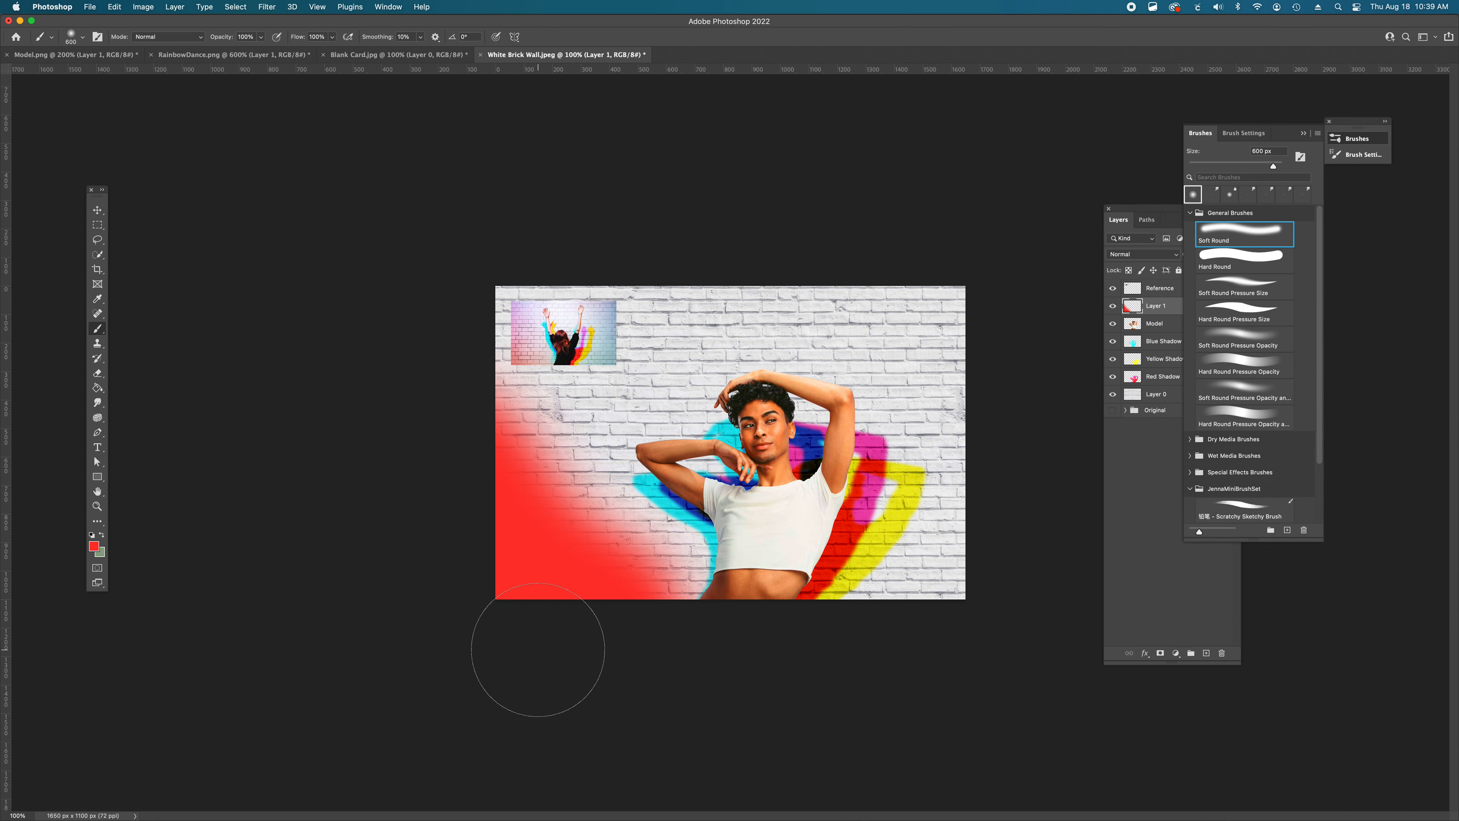
key(super+z)
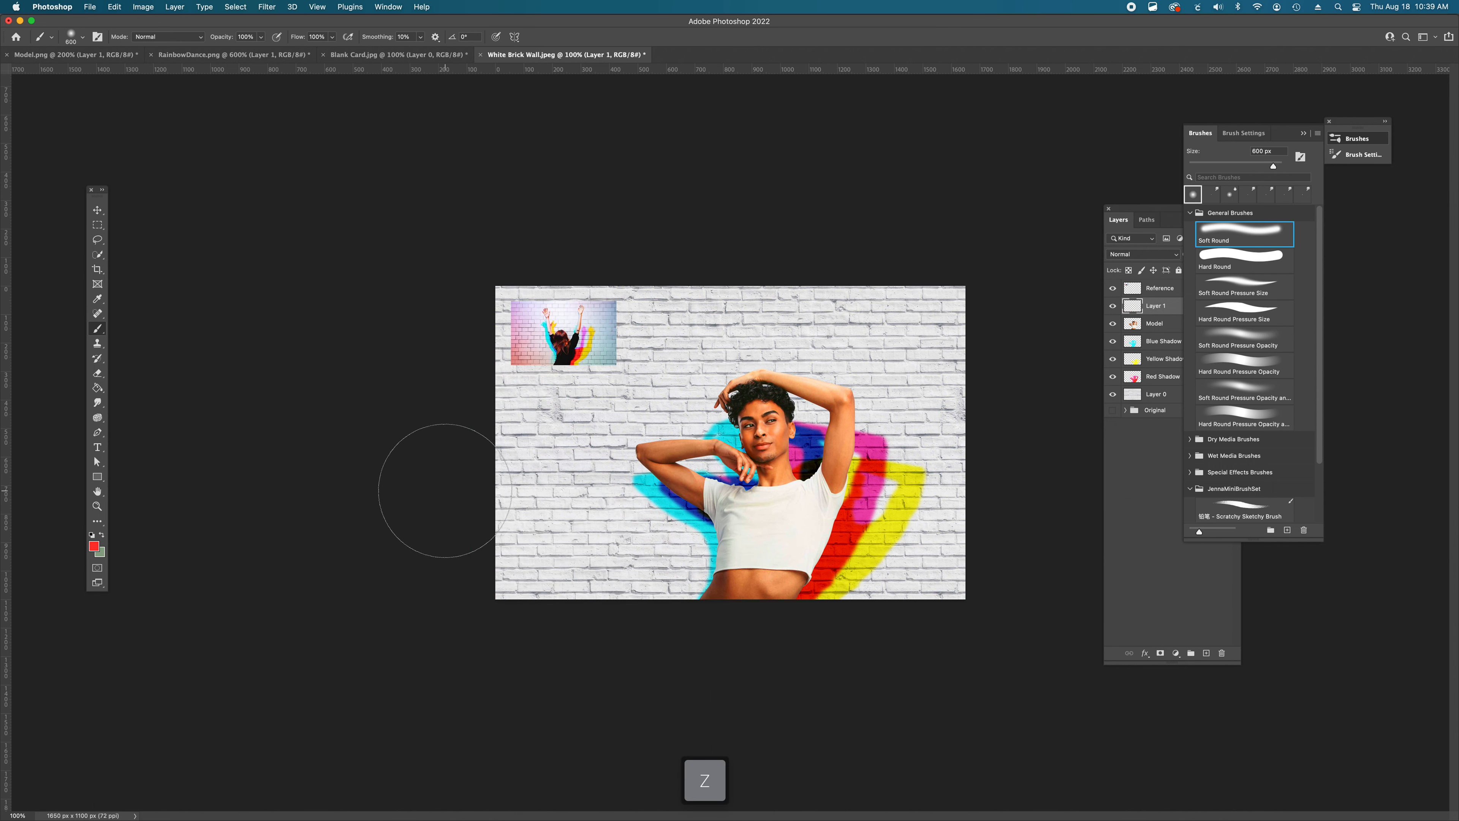
mouse_move(439, 489)
mouse_down()
mouse_move(586, 502)
mouse_move(473, 521)
mouse_up()
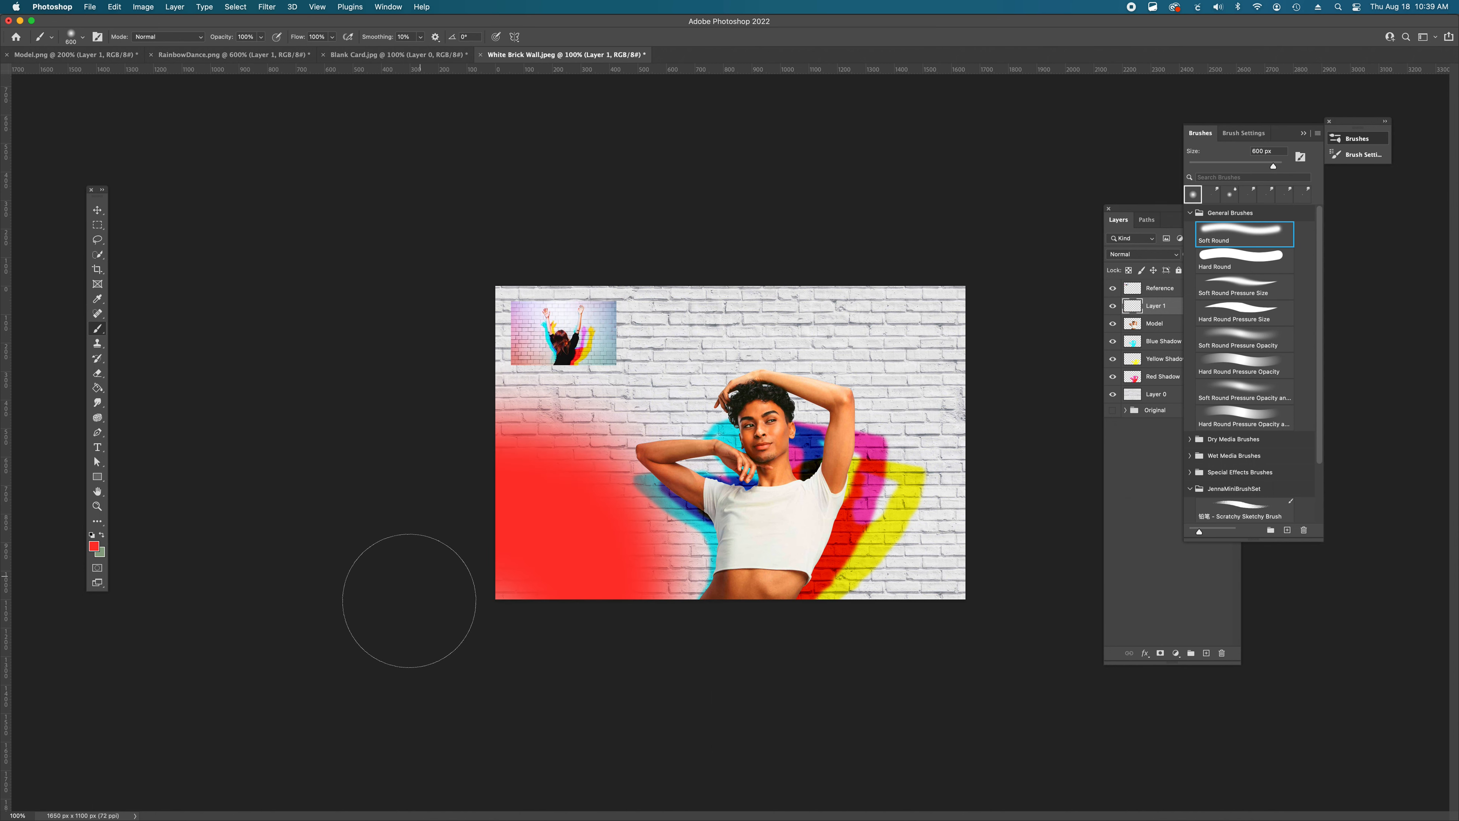
key(super+z)
mouse_move(456, 460)
mouse_down()
mouse_move(491, 584)
mouse_move(679, 681)
mouse_move(833, 674)
mouse_up()
key(super+z)
- Paint a soft red glow on the new layer along the wall's left edge and lower-left corner
mouse_move(447, 463)
mouse_down()
mouse_move(587, 646)
mouse_move(746, 674)
mouse_up()
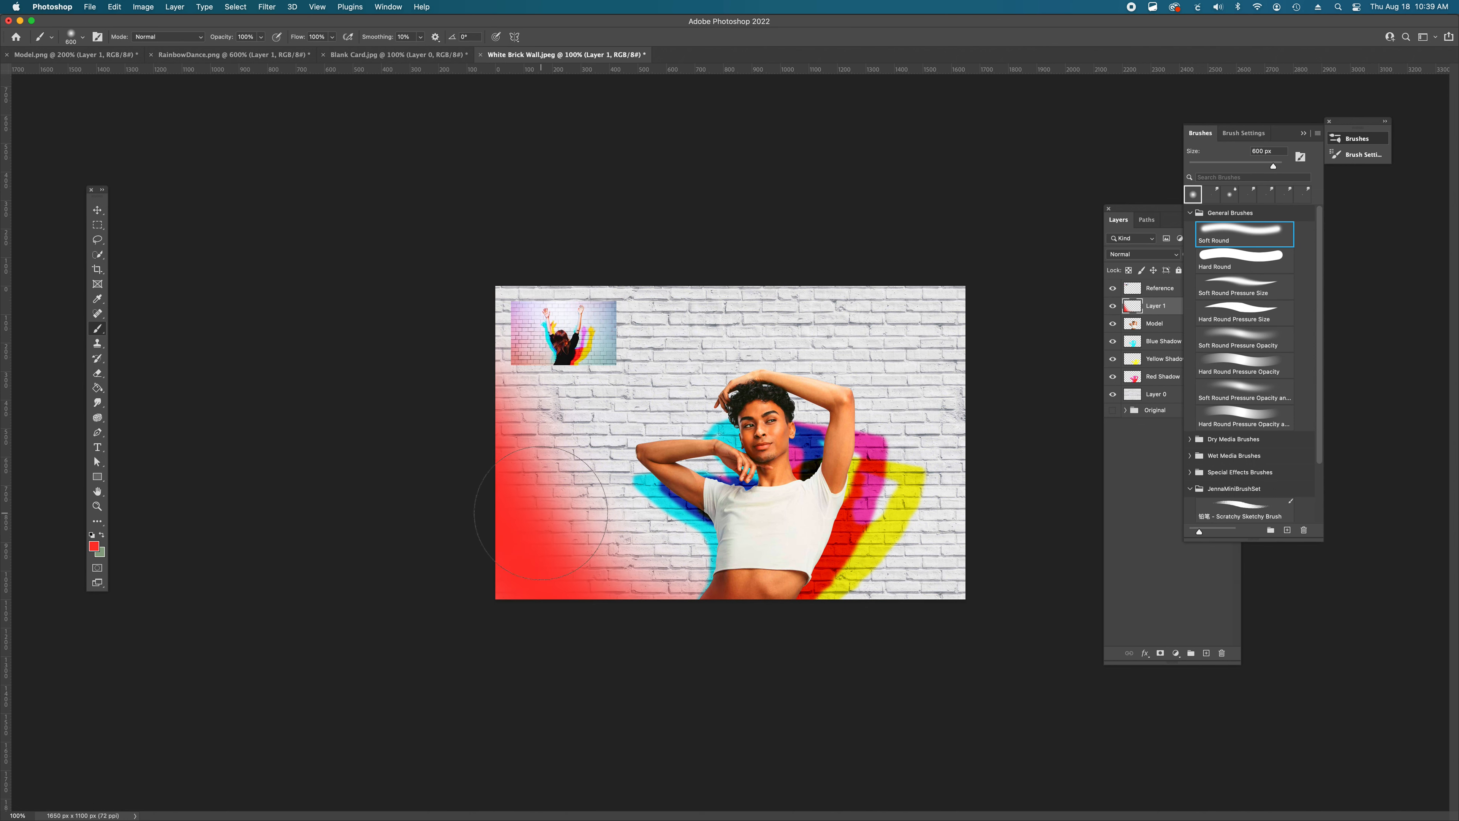
- Extend the red glow further across the wall's lower-left corner, and set its layer to Multiply at 51% opacity
mouse_move(440, 472)
mouse_down()
mouse_move(466, 554)
mouse_move(515, 586)
mouse_move(741, 671)
mouse_up()
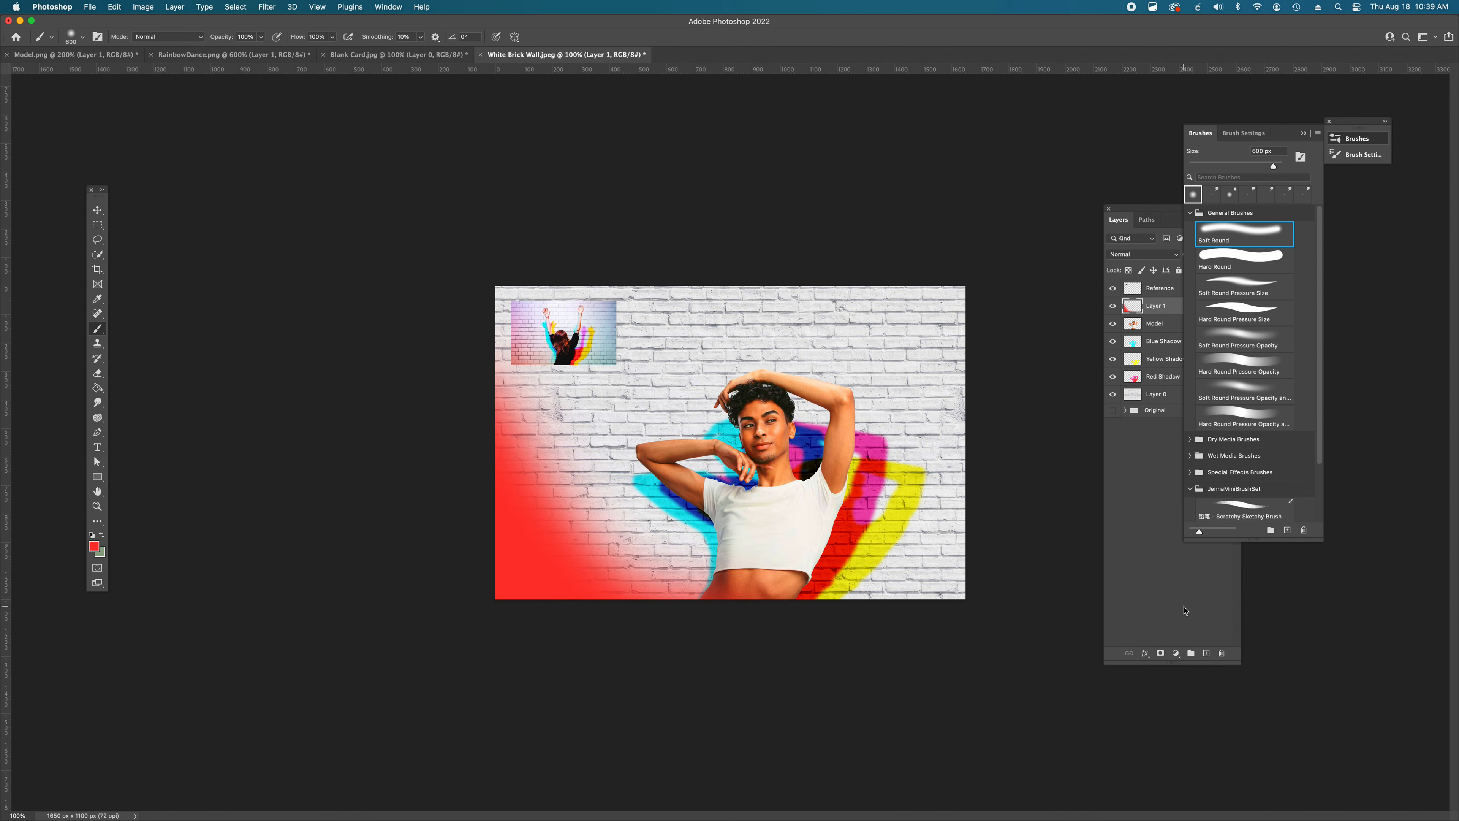
click(1156, 257)
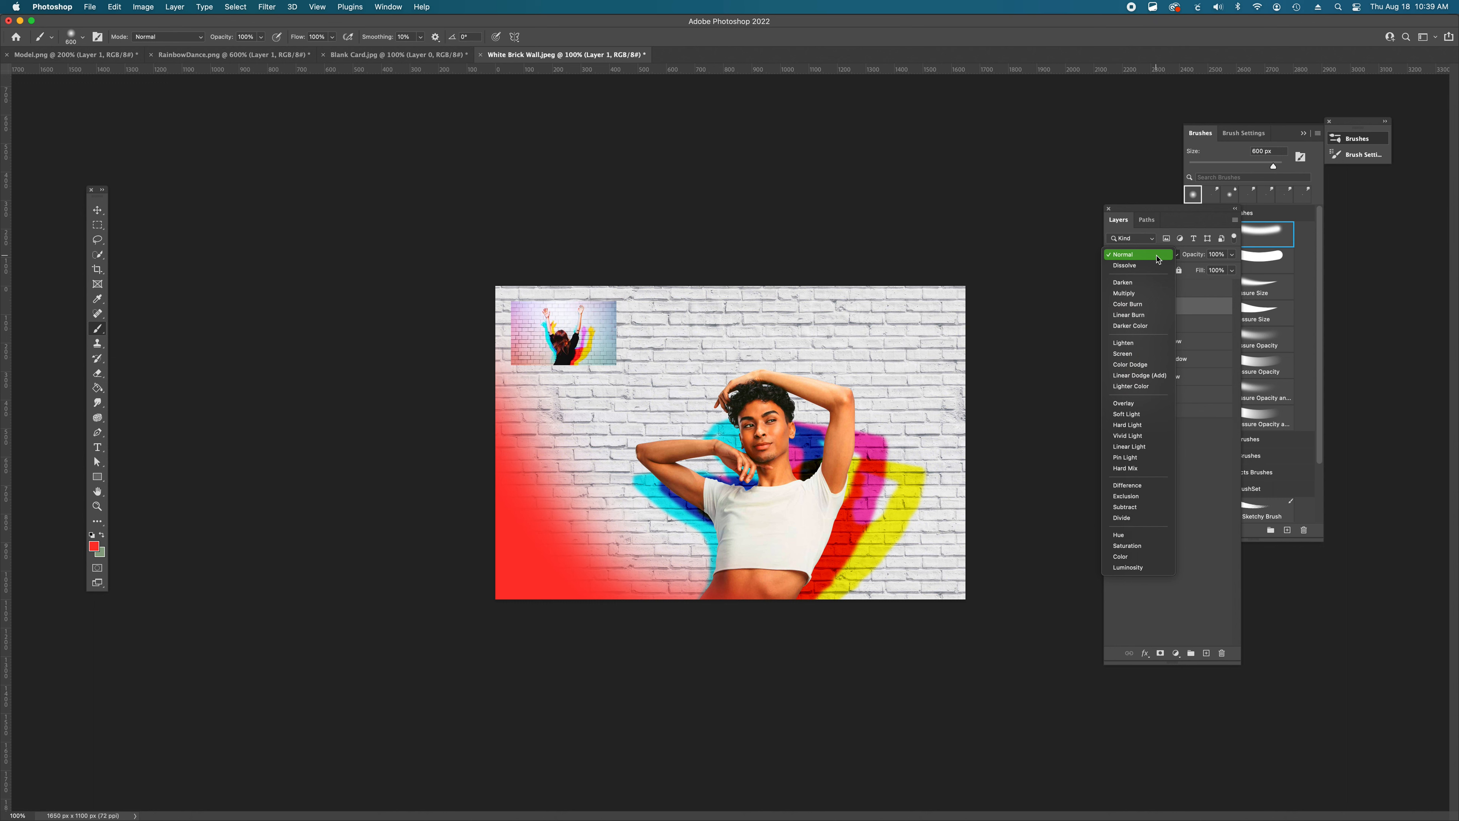
click(1136, 294)
click(1230, 254)
drag(1205, 271, 1197, 271)
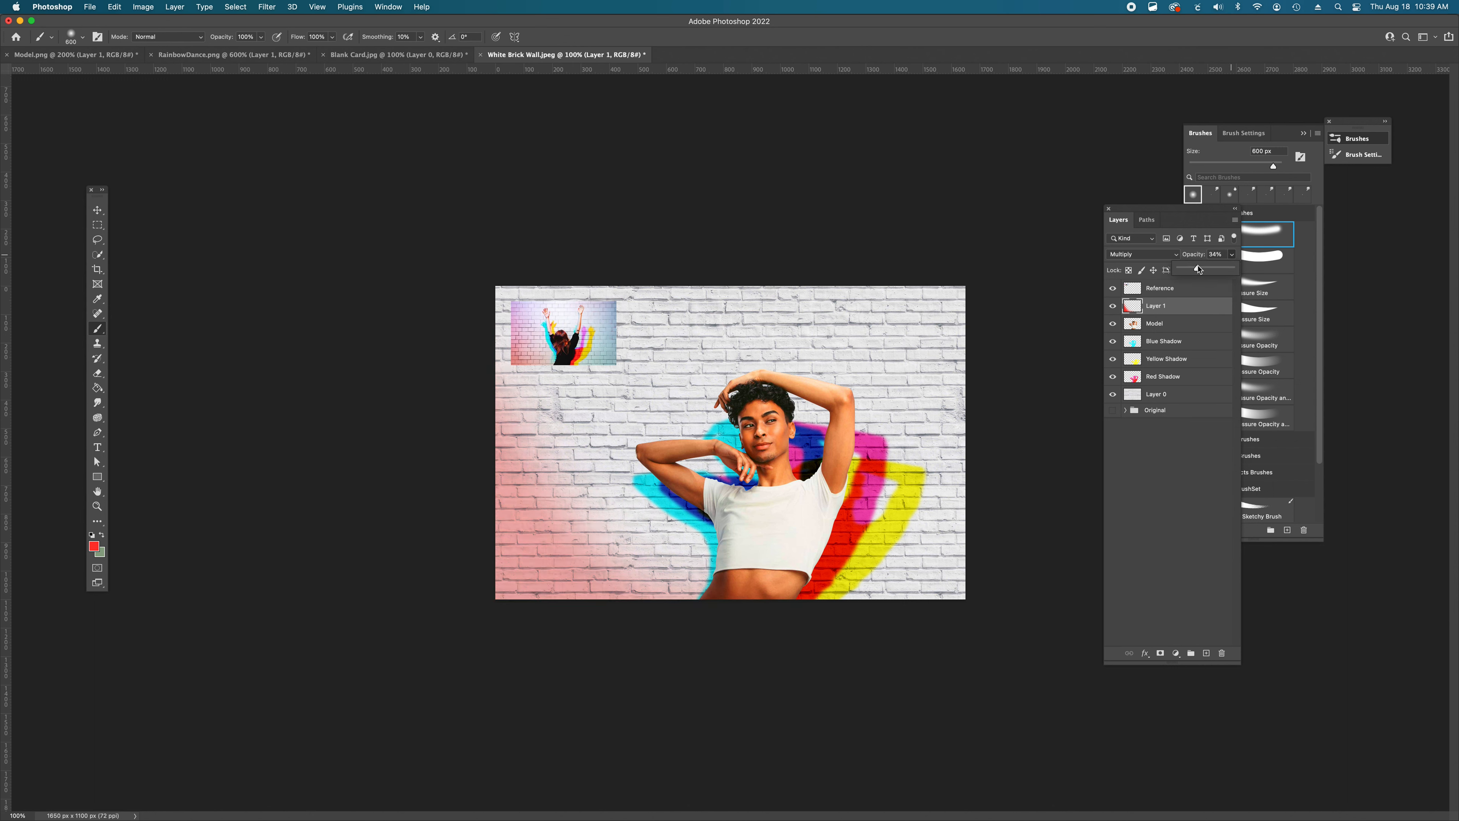
drag(1199, 271, 1208, 271)
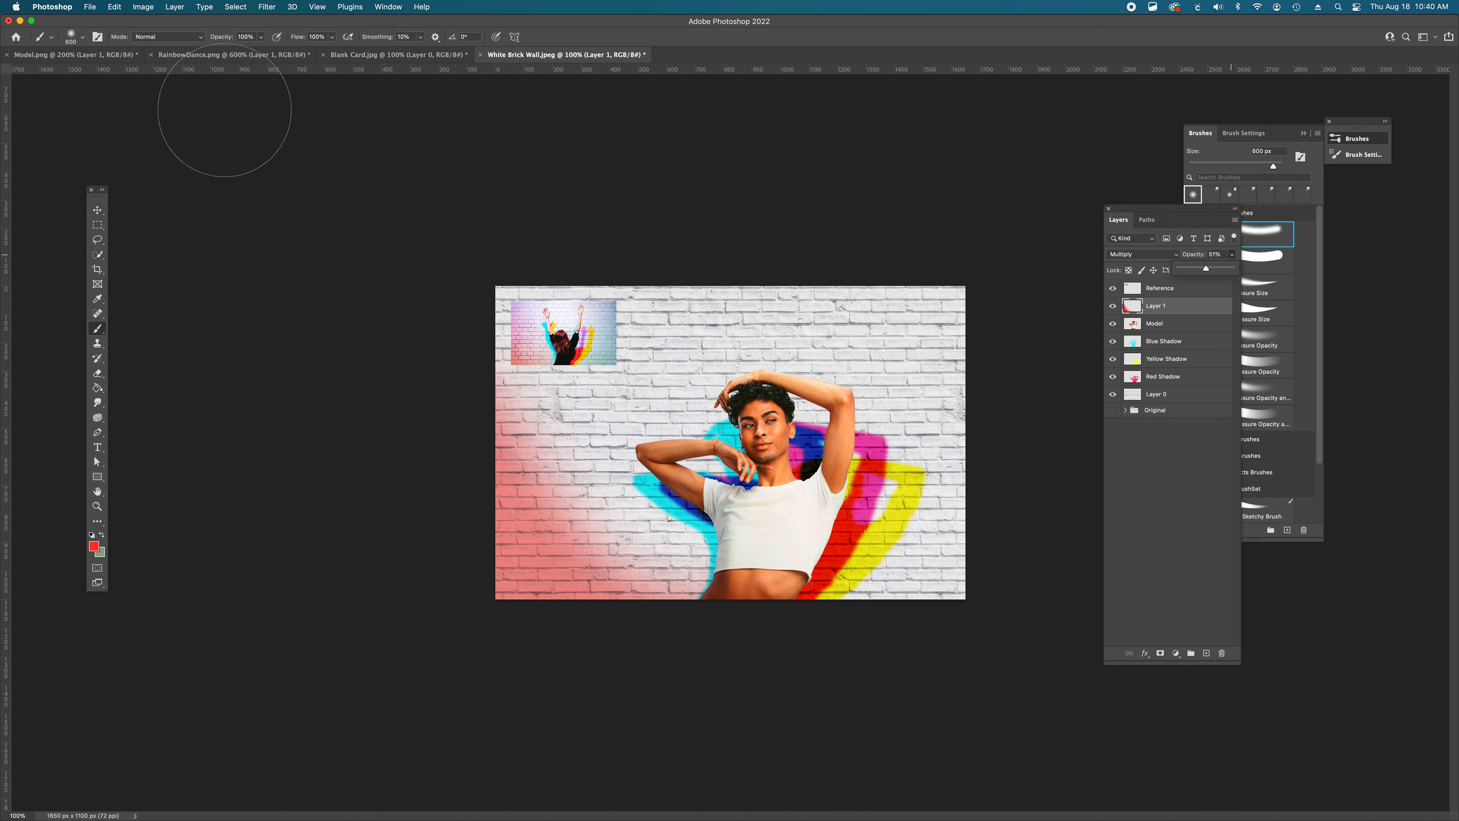
- Lower the brush opacity to 23% and build up the soft outer edge of the red glow at the wall's lower left
click(261, 36)
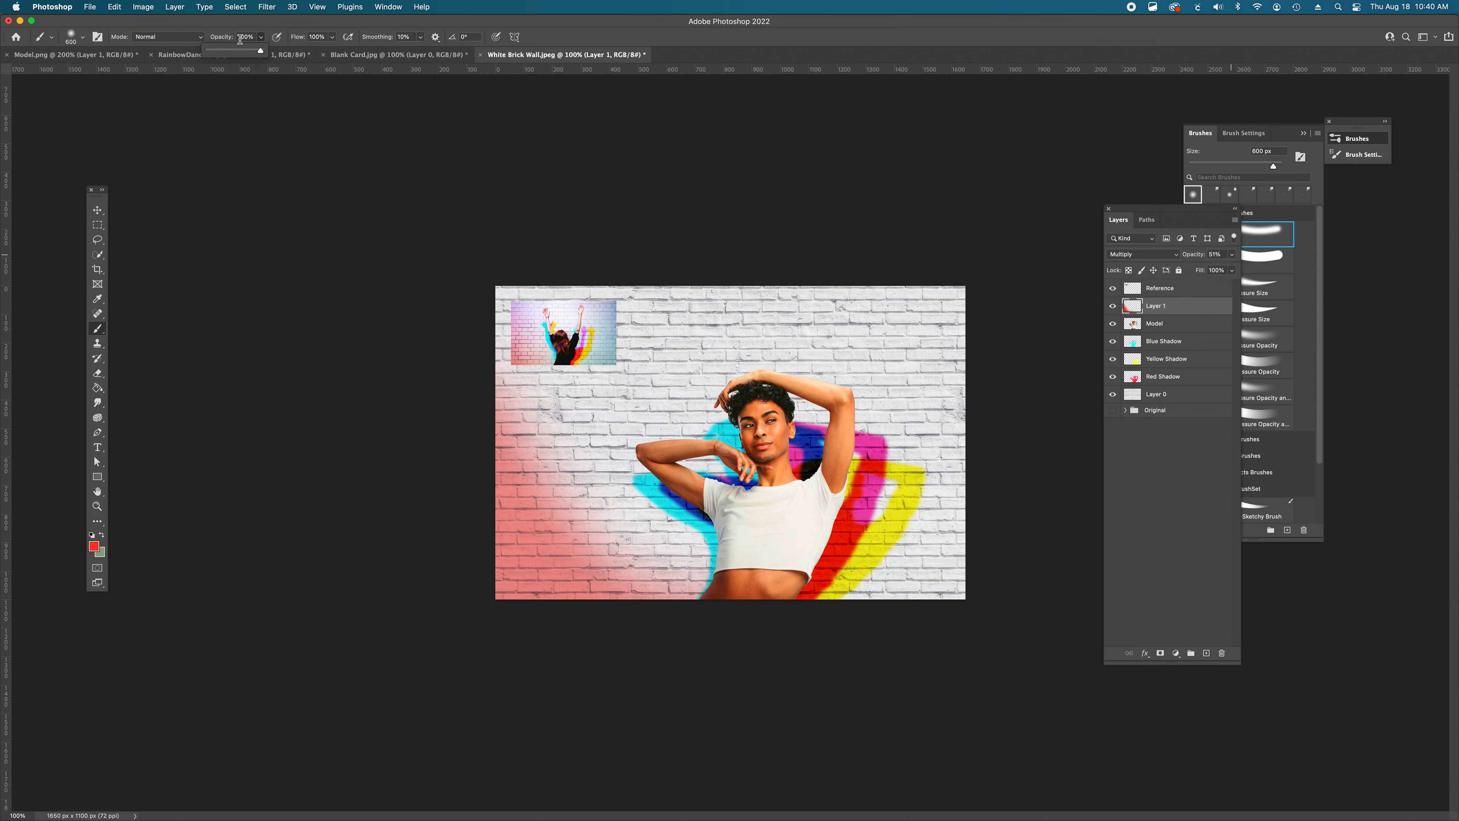
drag(230, 51, 223, 52)
click(489, 551)
drag(601, 600, 516, 496)
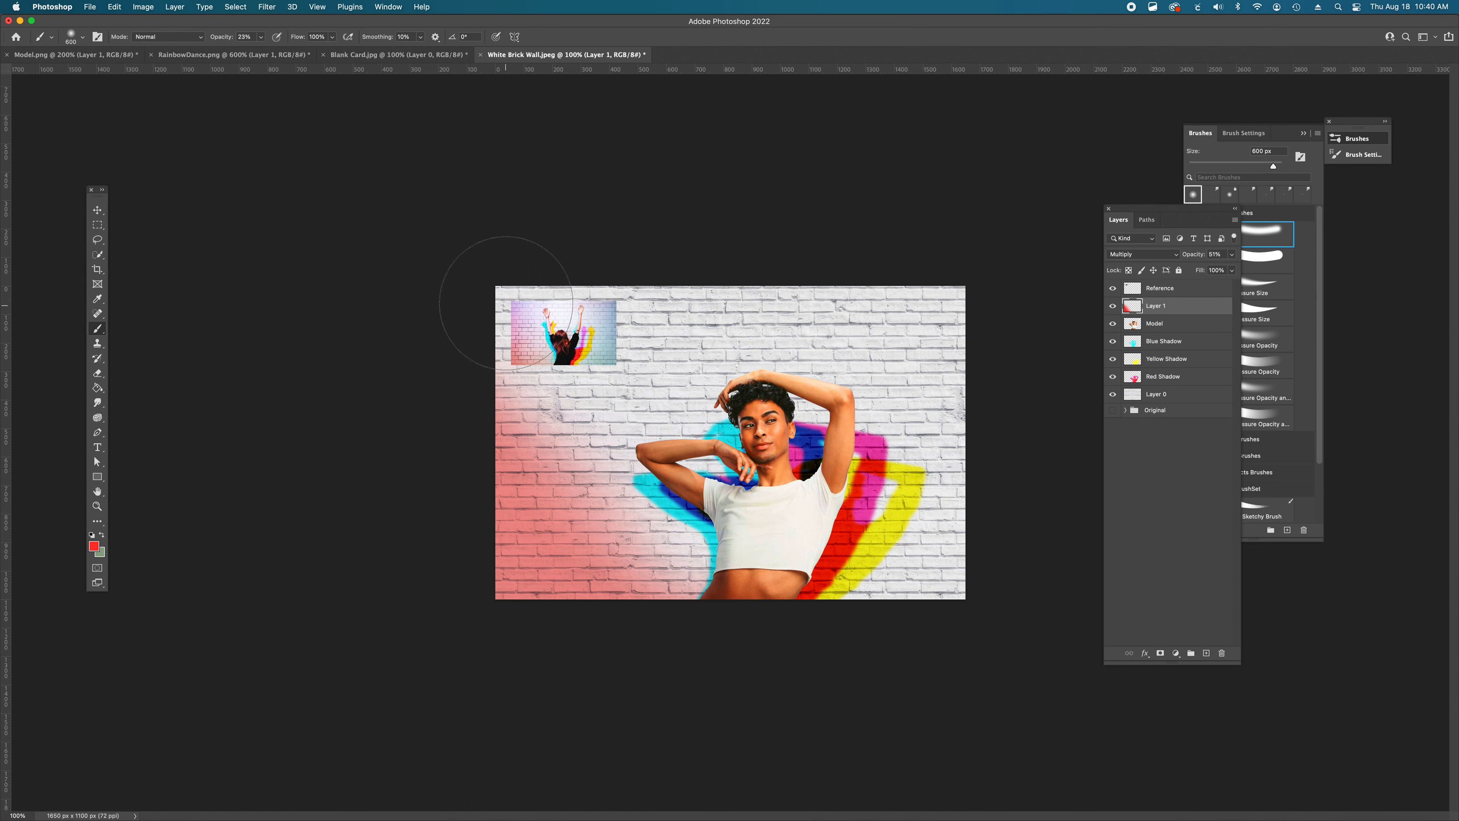
- On a new layer above the red glow, paint a soft purple (#b72dff) glow over the wall's upper-left corner
click(1207, 654)
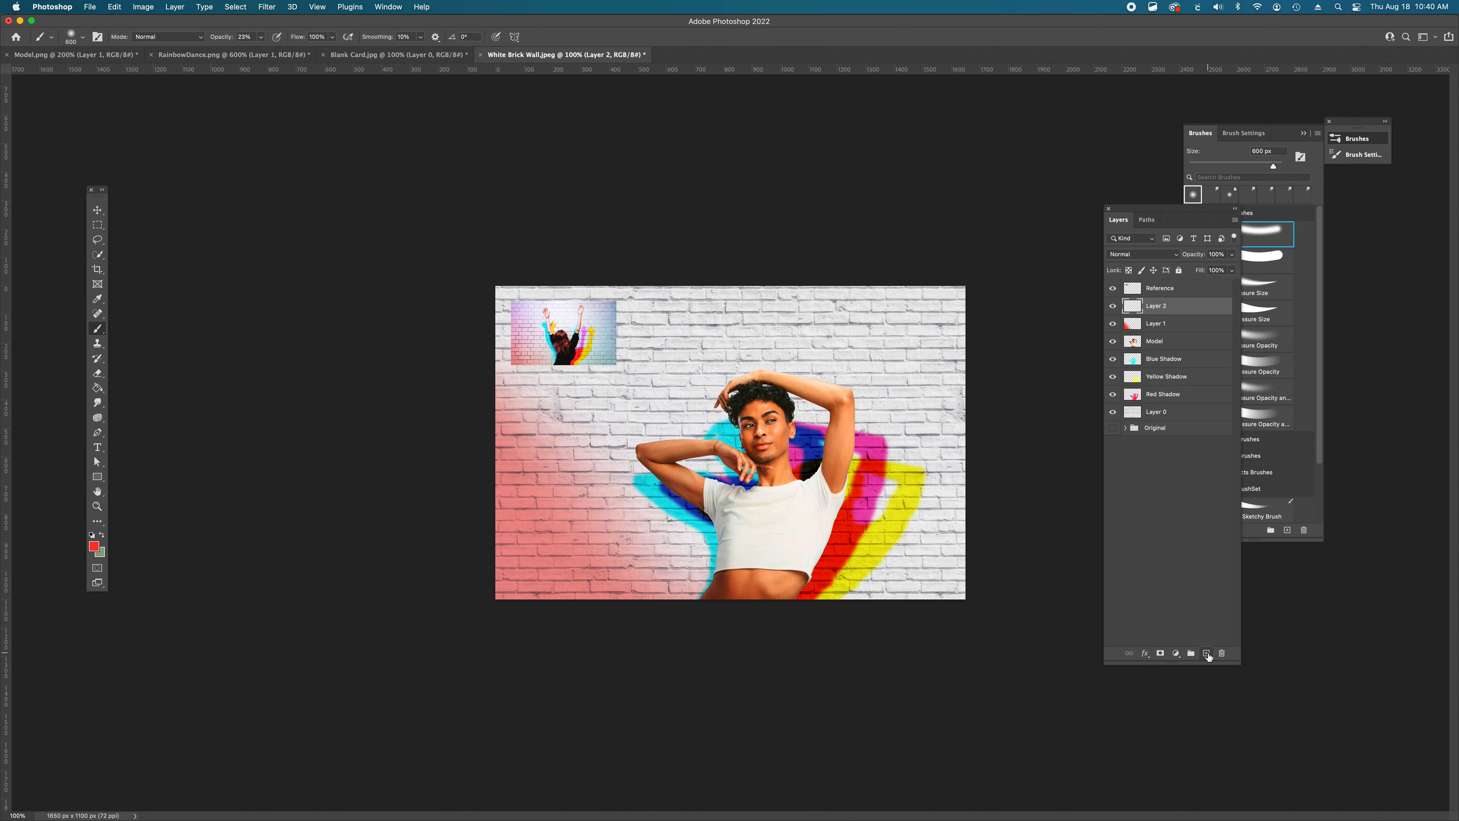
click(94, 547)
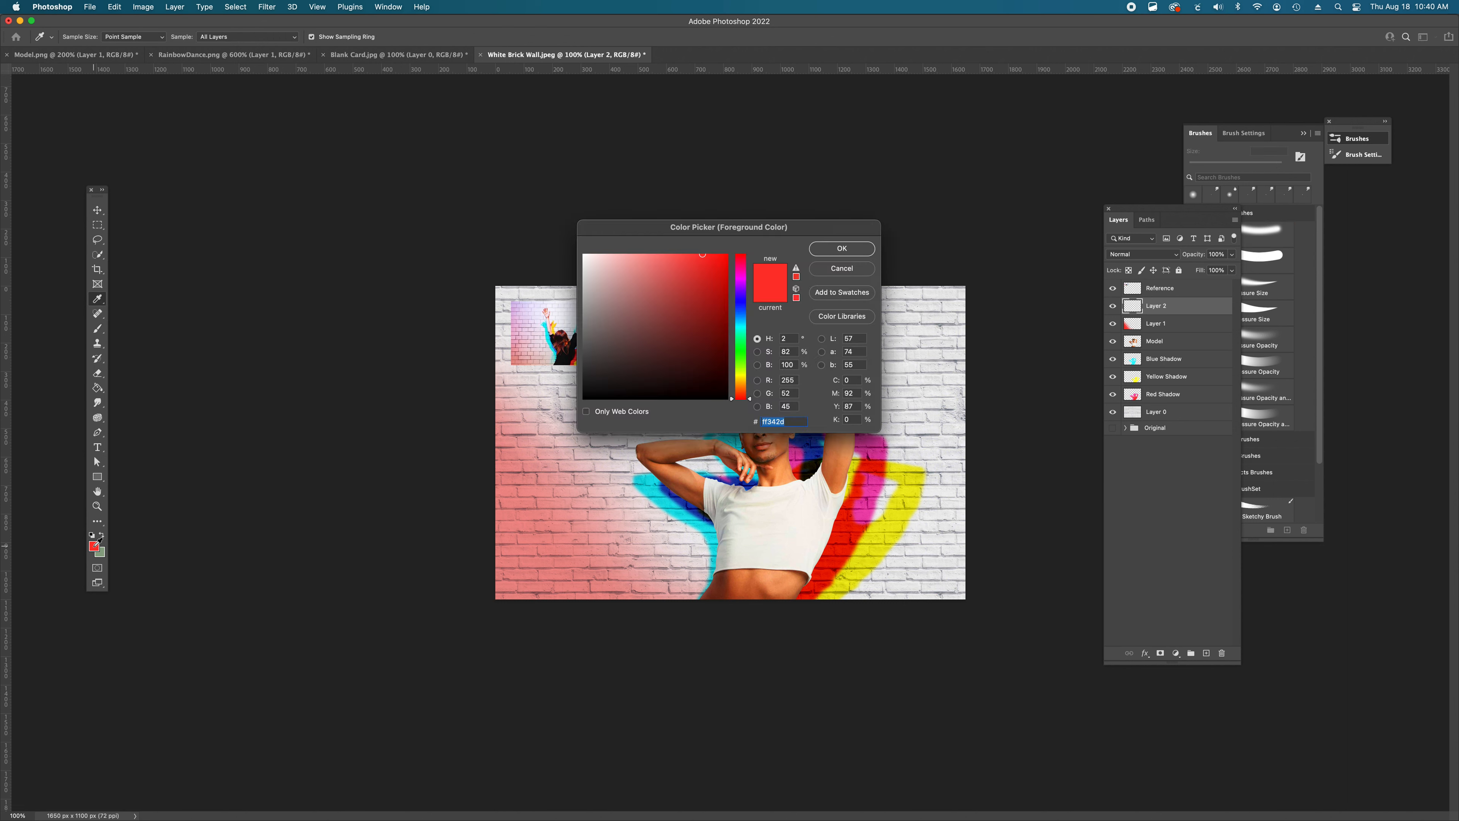
click(747, 287)
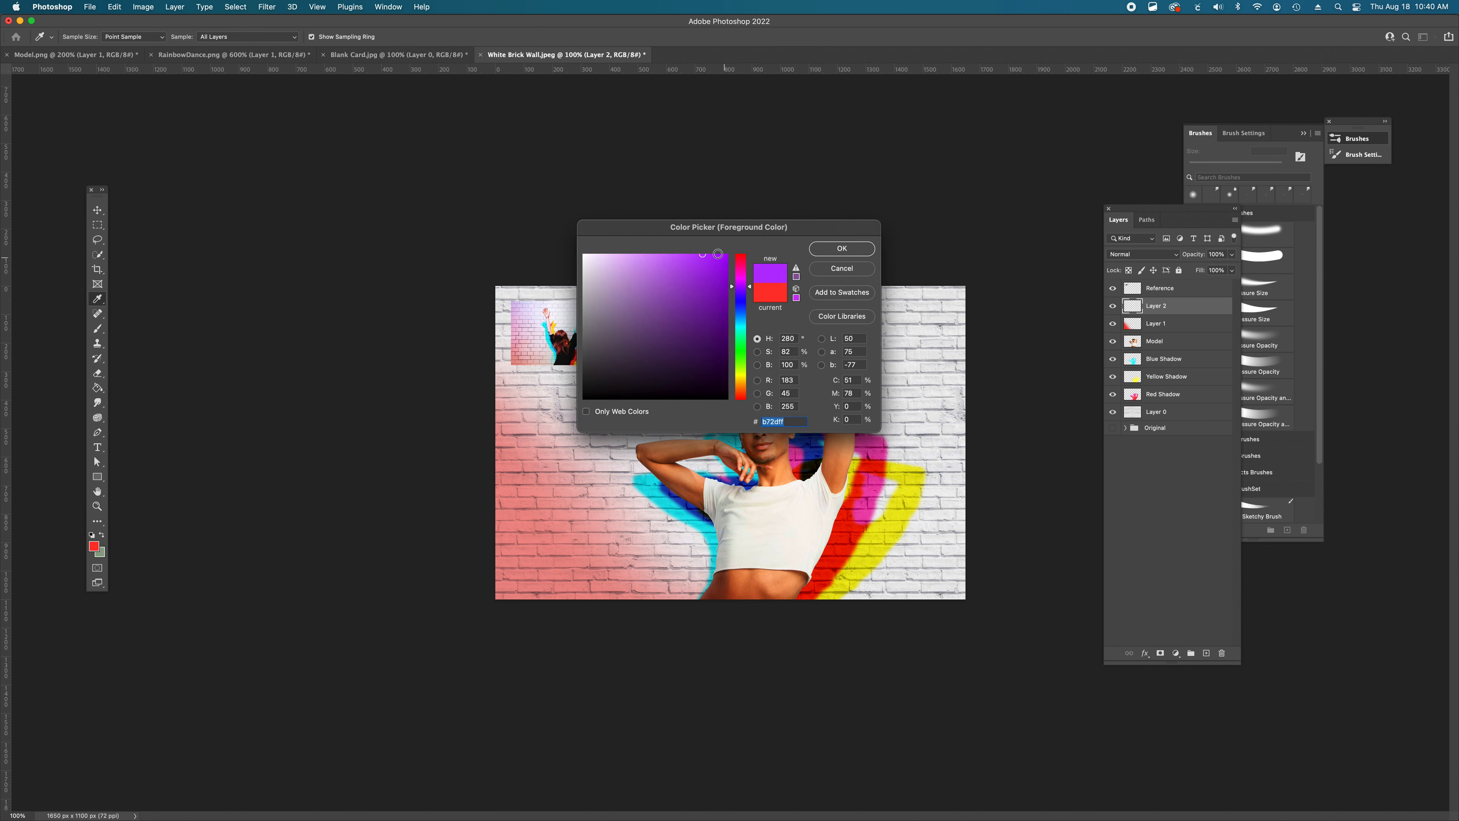
click(841, 248)
key(b)
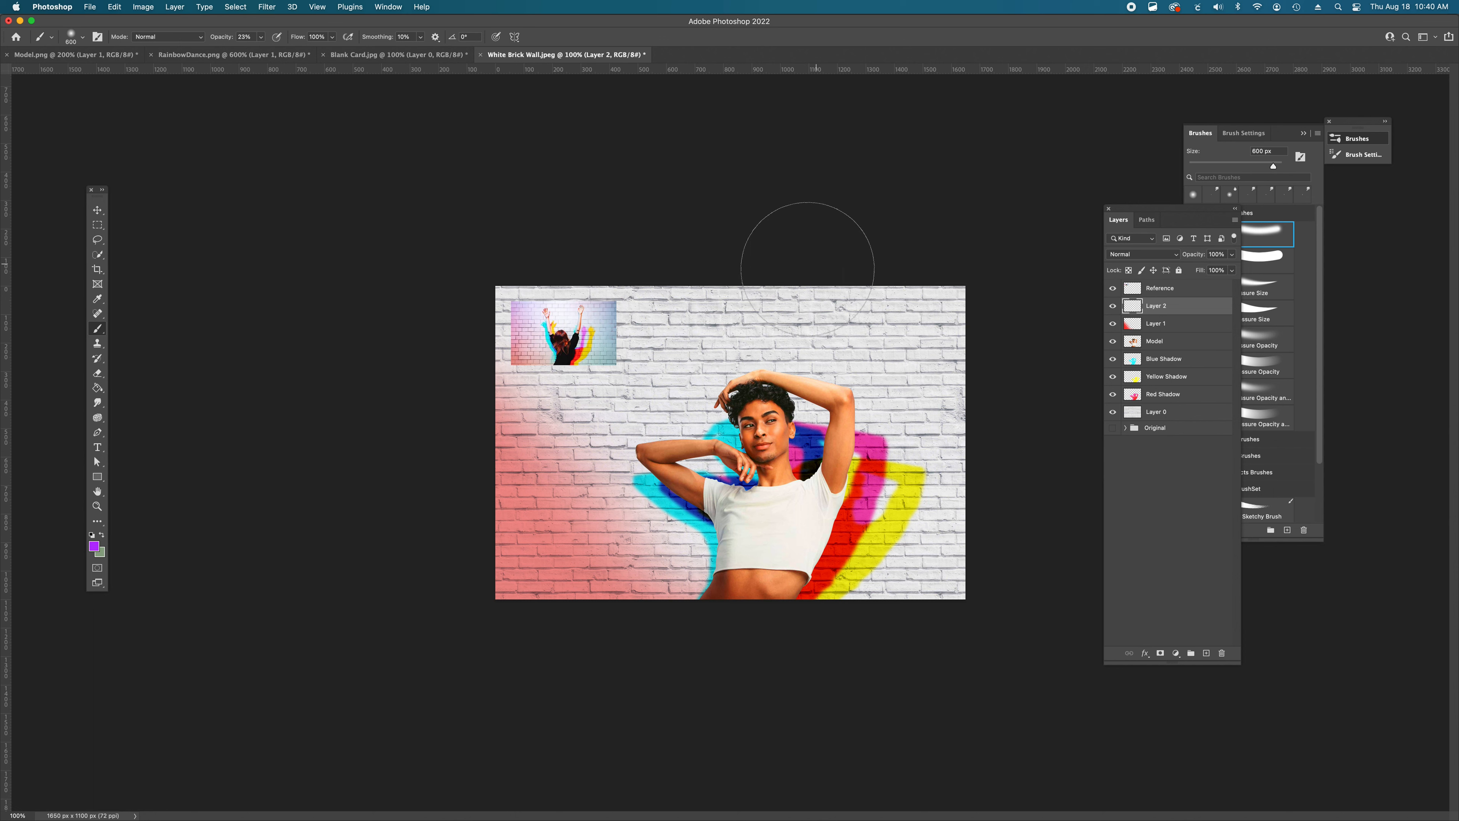
mouse_move(658, 233)
mouse_down()
mouse_move(623, 230)
mouse_move(496, 302)
mouse_move(437, 395)
mouse_move(416, 529)
mouse_move(486, 334)
mouse_move(770, 229)
mouse_move(671, 213)
mouse_move(515, 286)
mouse_up()
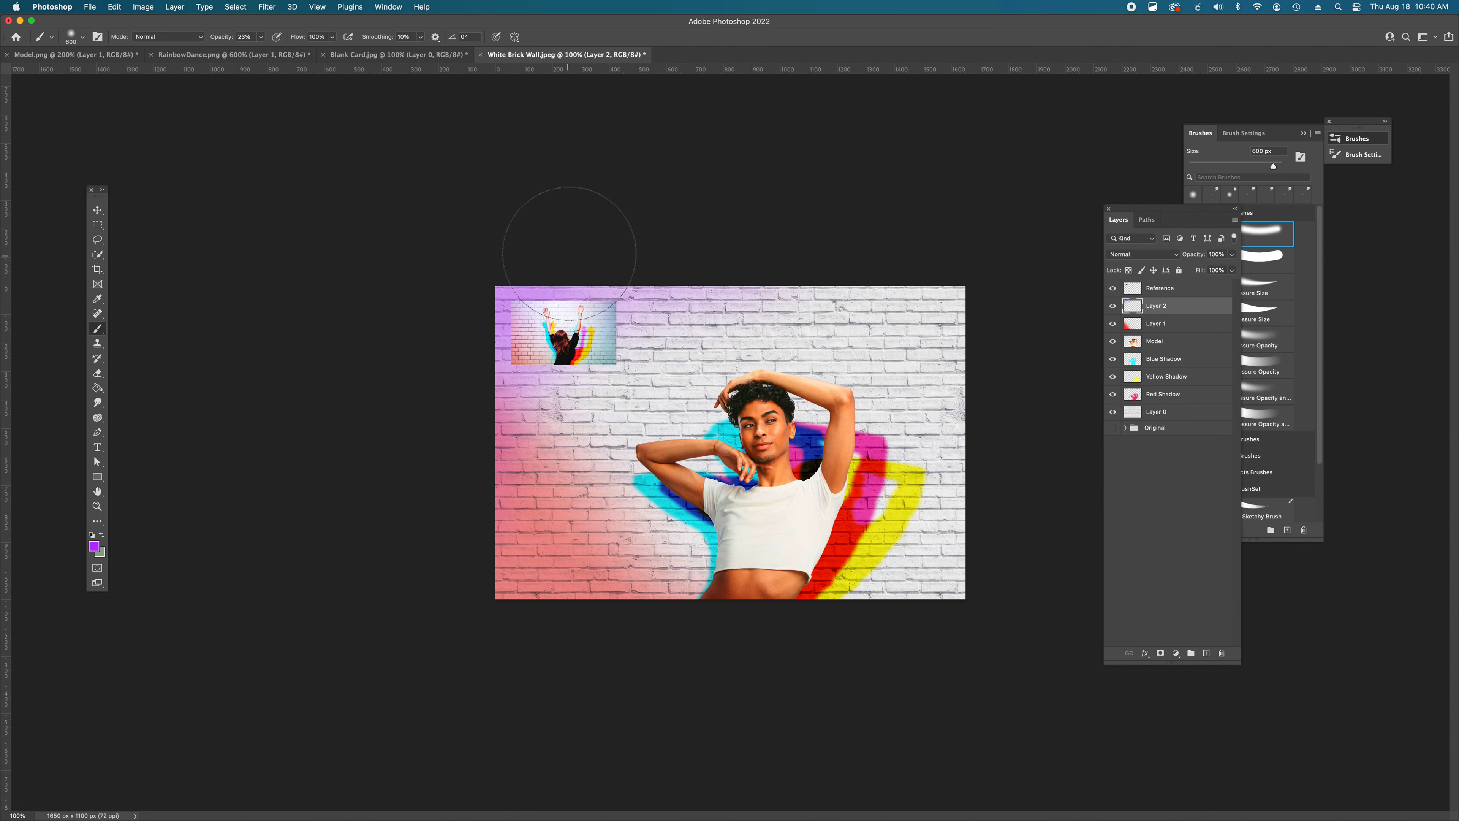
mouse_move(585, 244)
mouse_down()
mouse_move(552, 403)
mouse_move(692, 206)
mouse_move(531, 340)
mouse_move(537, 253)
mouse_move(571, 260)
mouse_move(521, 333)
mouse_move(562, 377)
mouse_up()
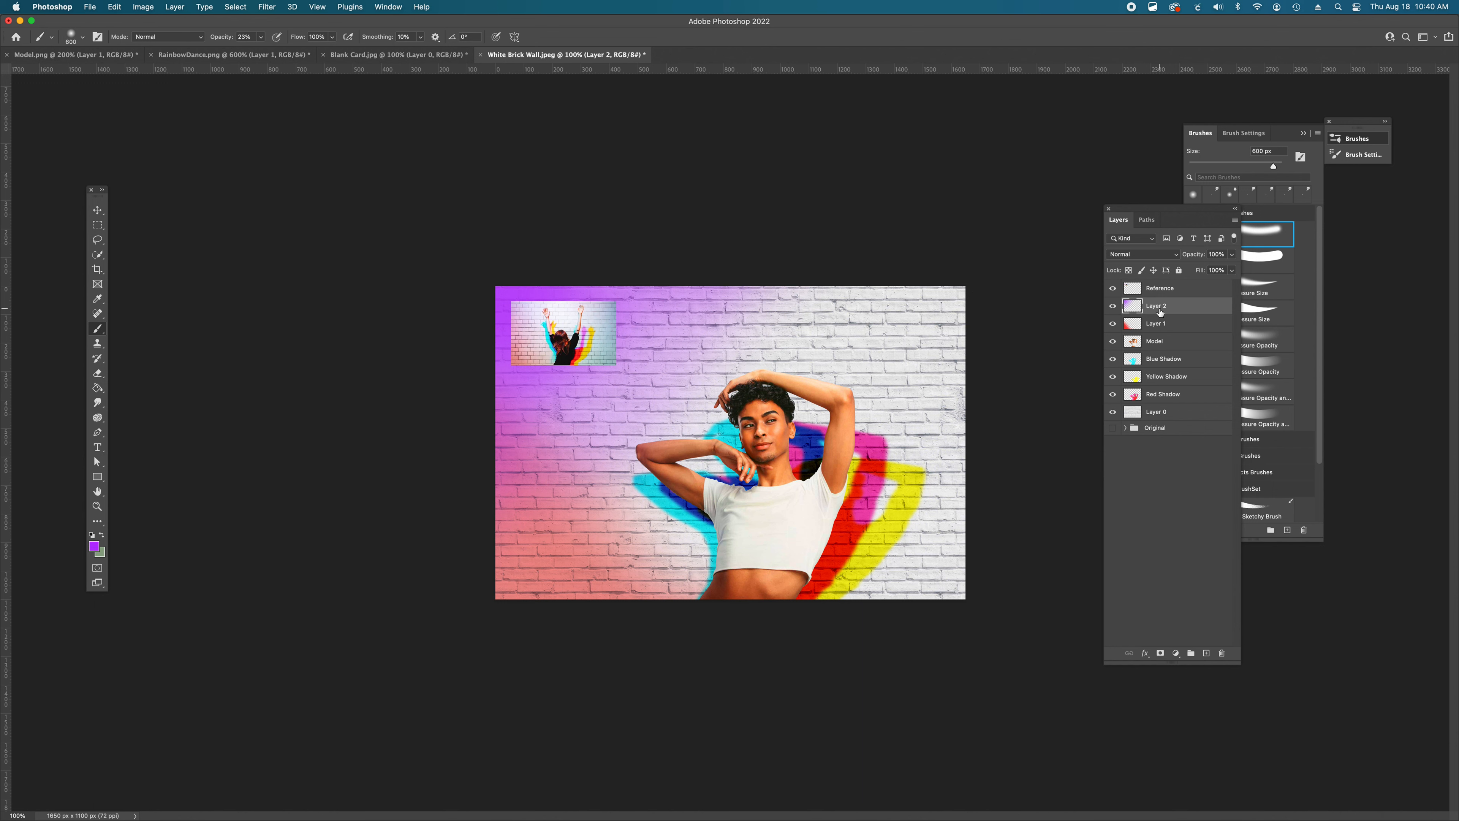
- Set the purple glow layer to Multiply at 52% opacity
click(1156, 260)
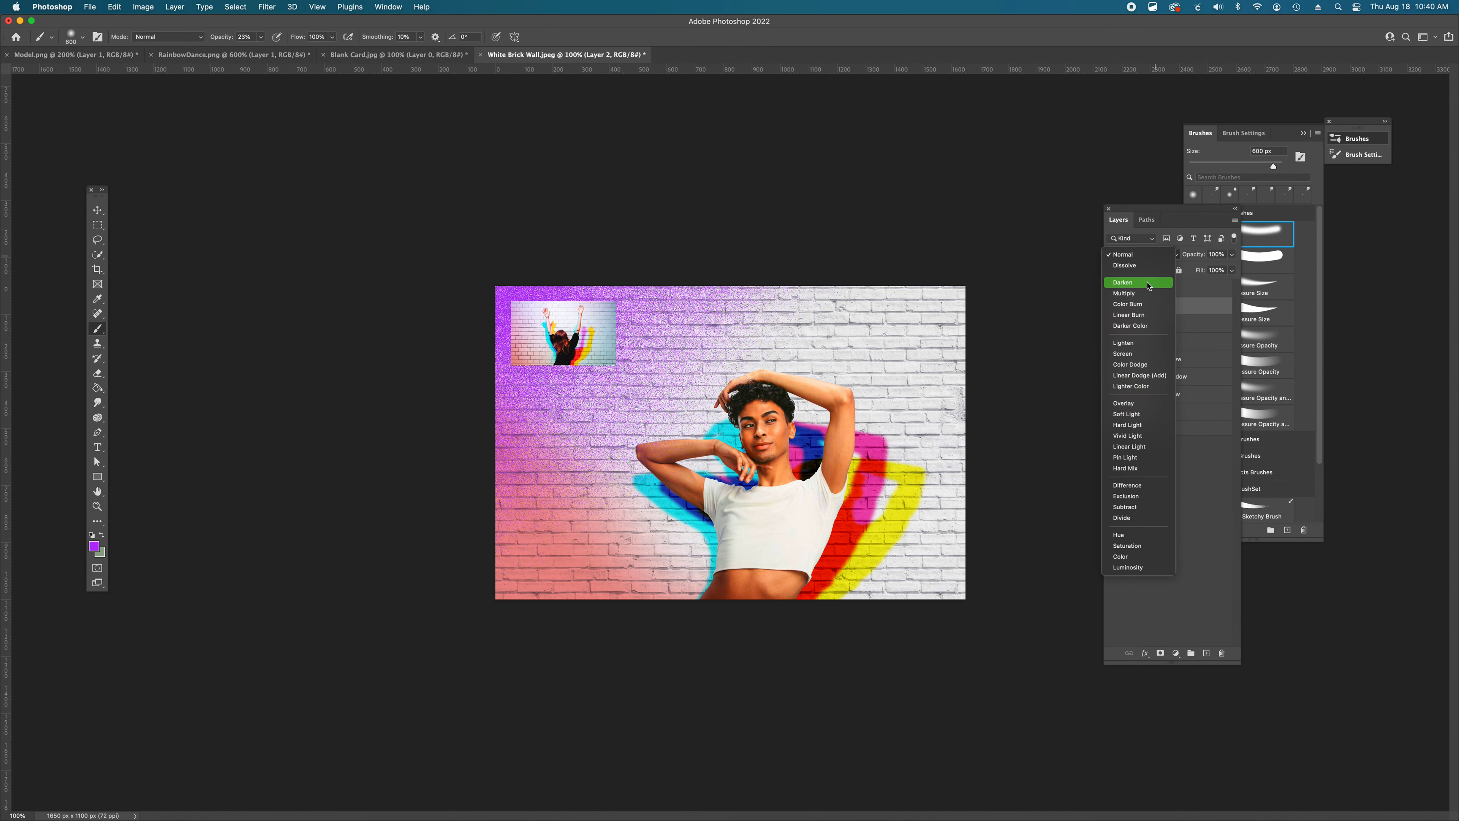
click(1144, 295)
click(1232, 255)
drag(1217, 270, 1206, 270)
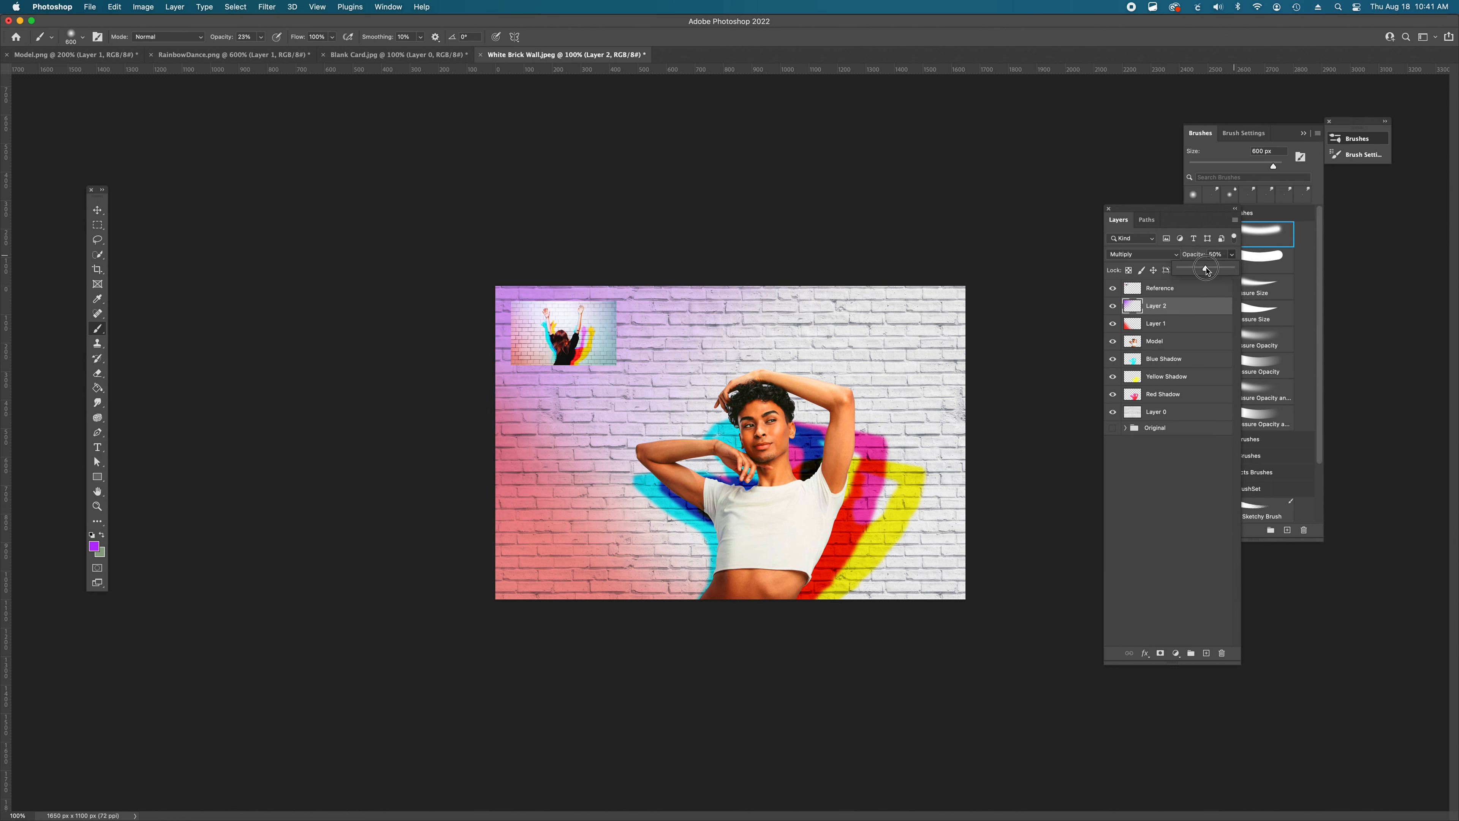
- Lower the red glow layer's opacity to 47%
click(1180, 325)
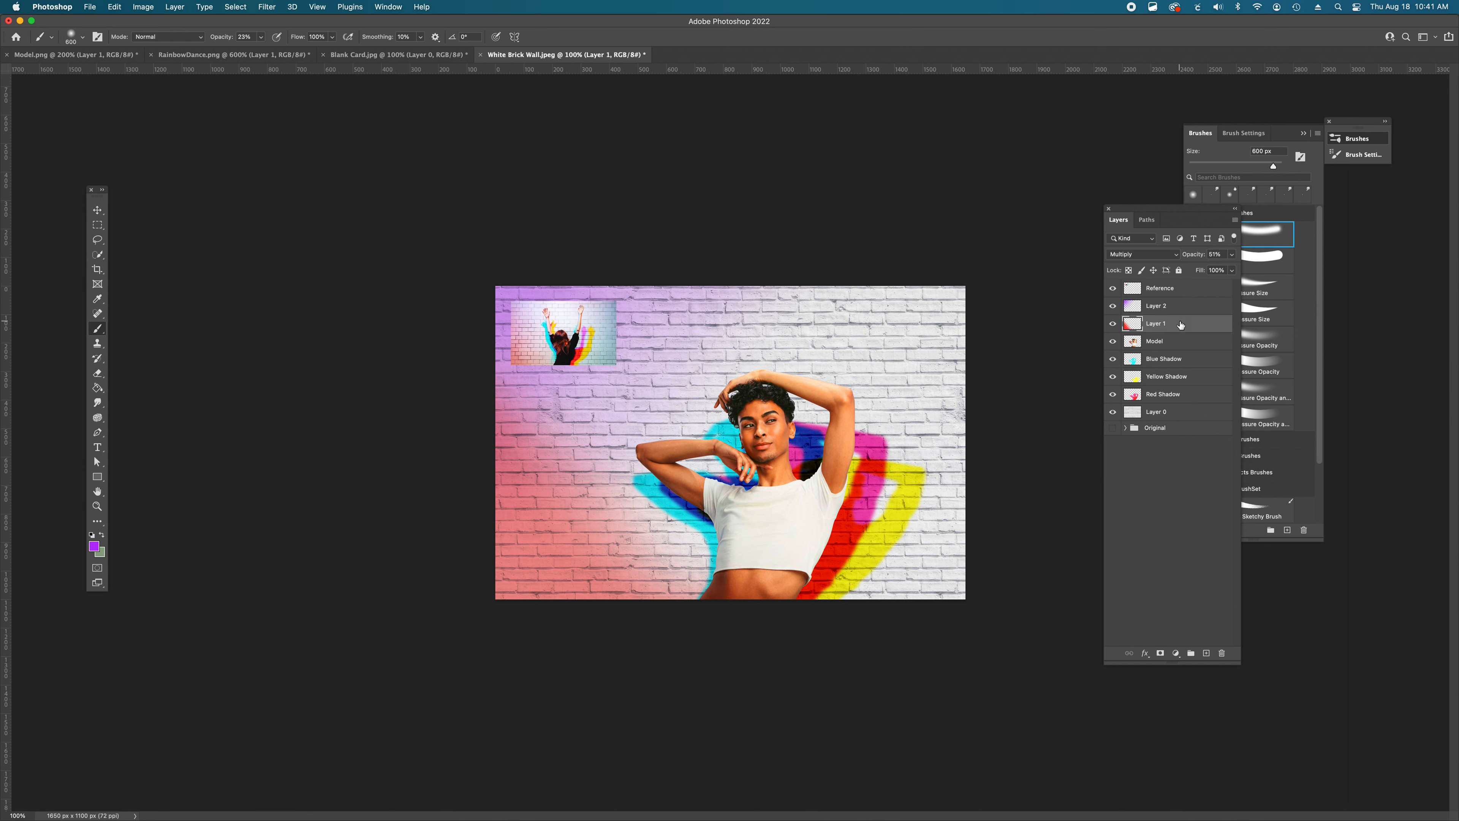
click(1233, 255)
drag(1207, 270, 1207, 273)
- Rename the purple glow layer as Purple and the red glow layer as Red
click(1154, 307)
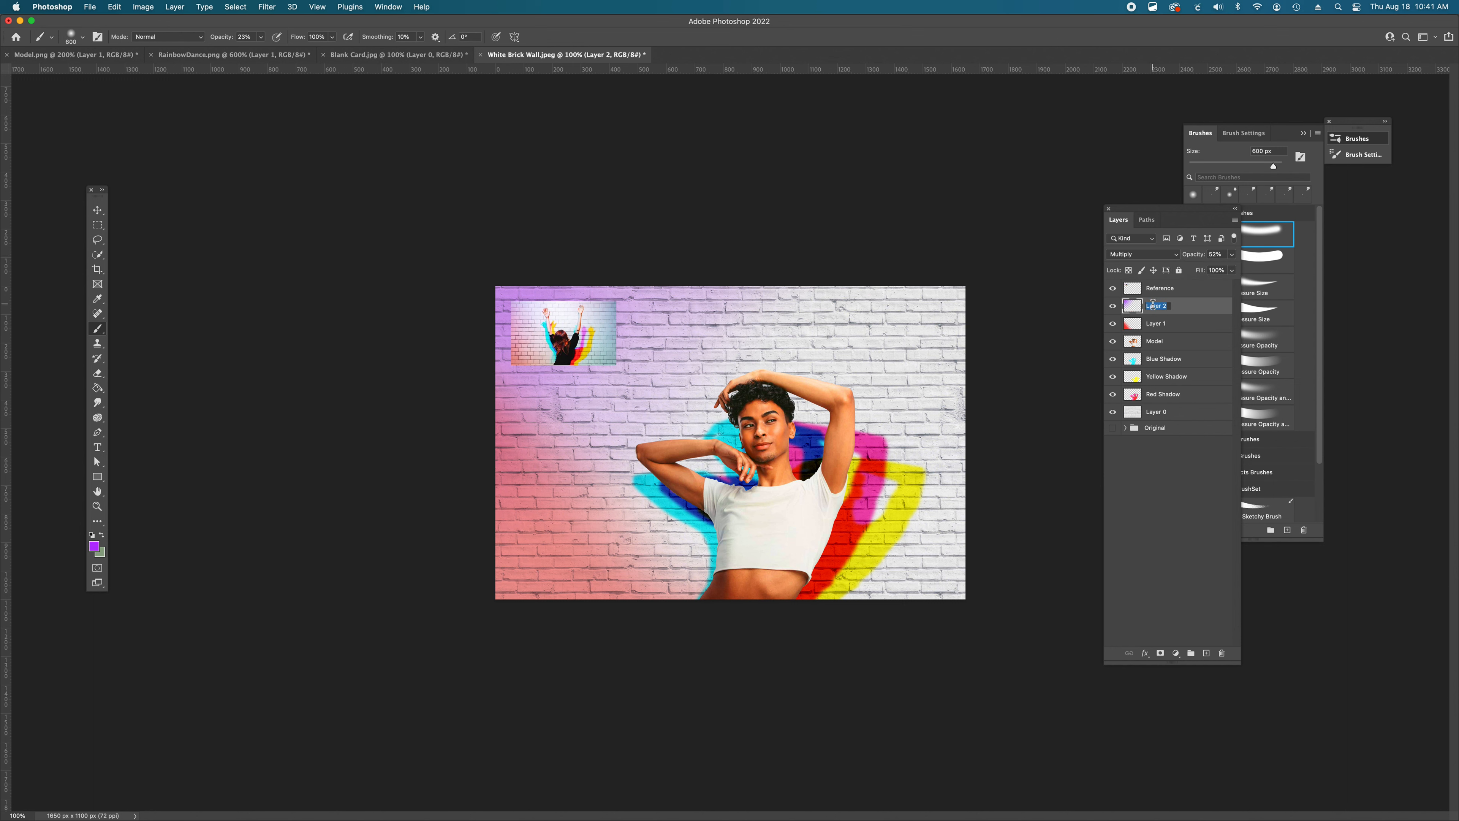
text(Purpe)
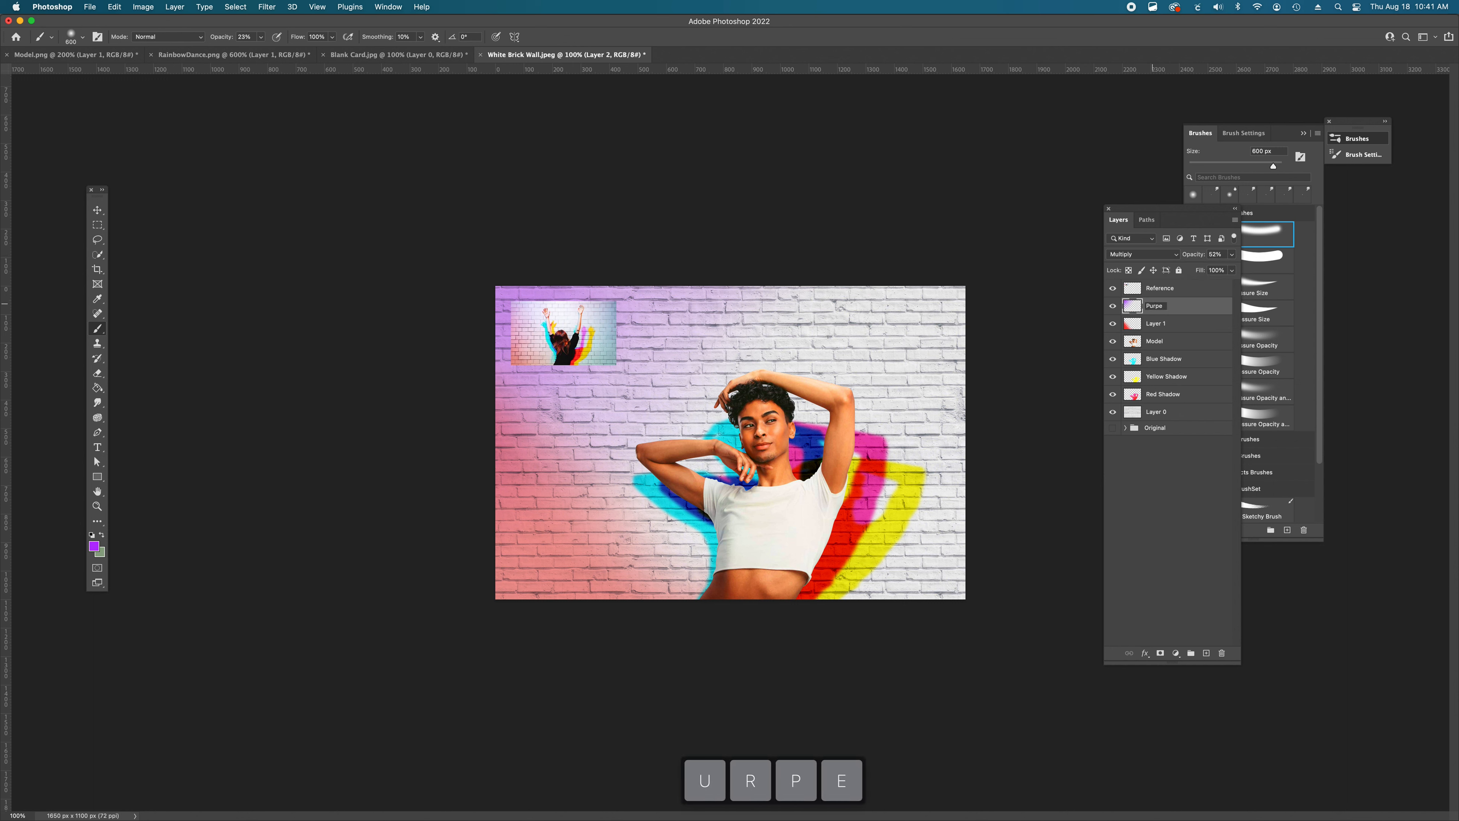
key(BackSpace)
text(le)
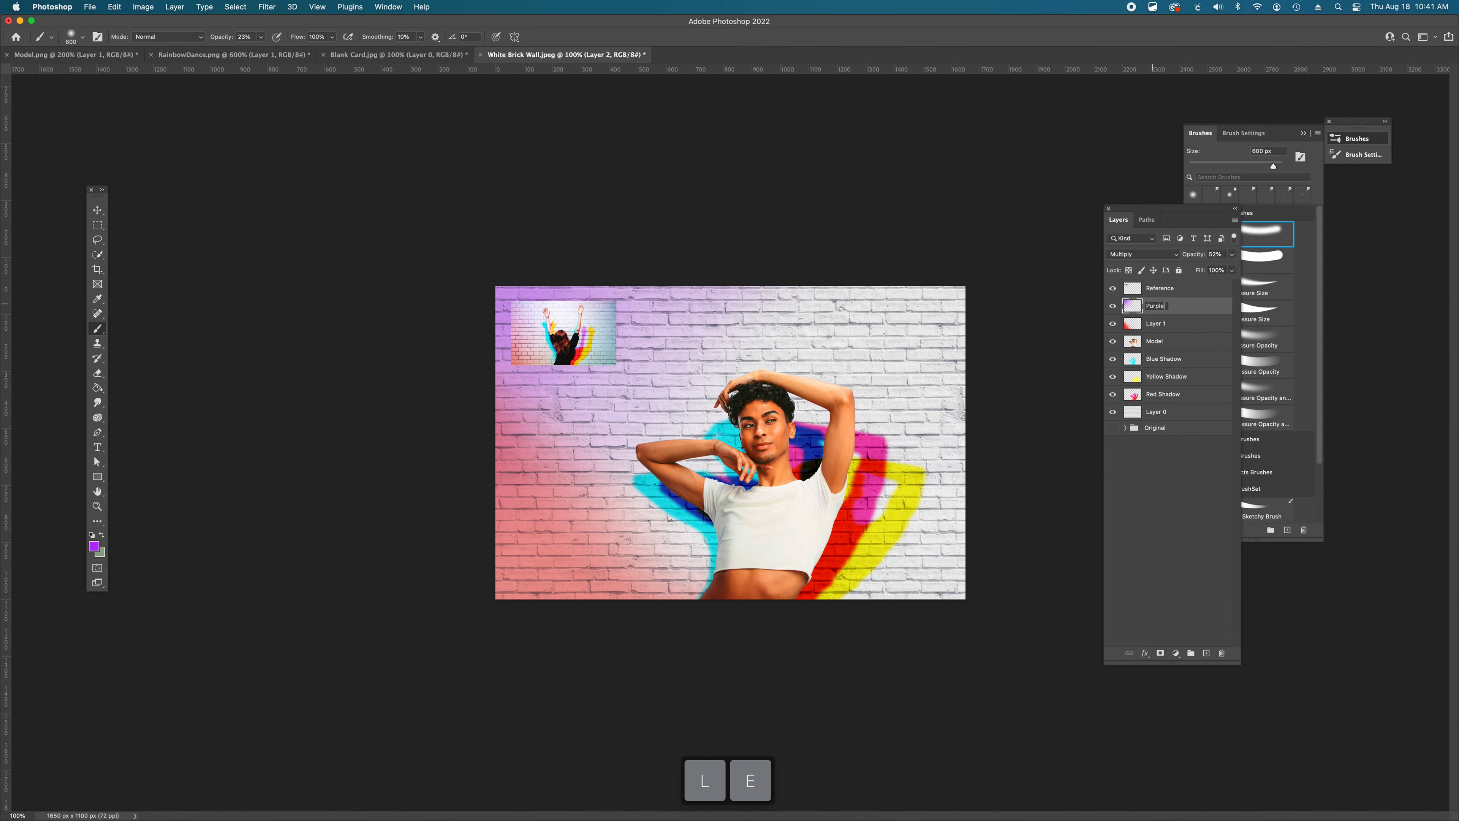
double_click(1154, 323)
text(REd)
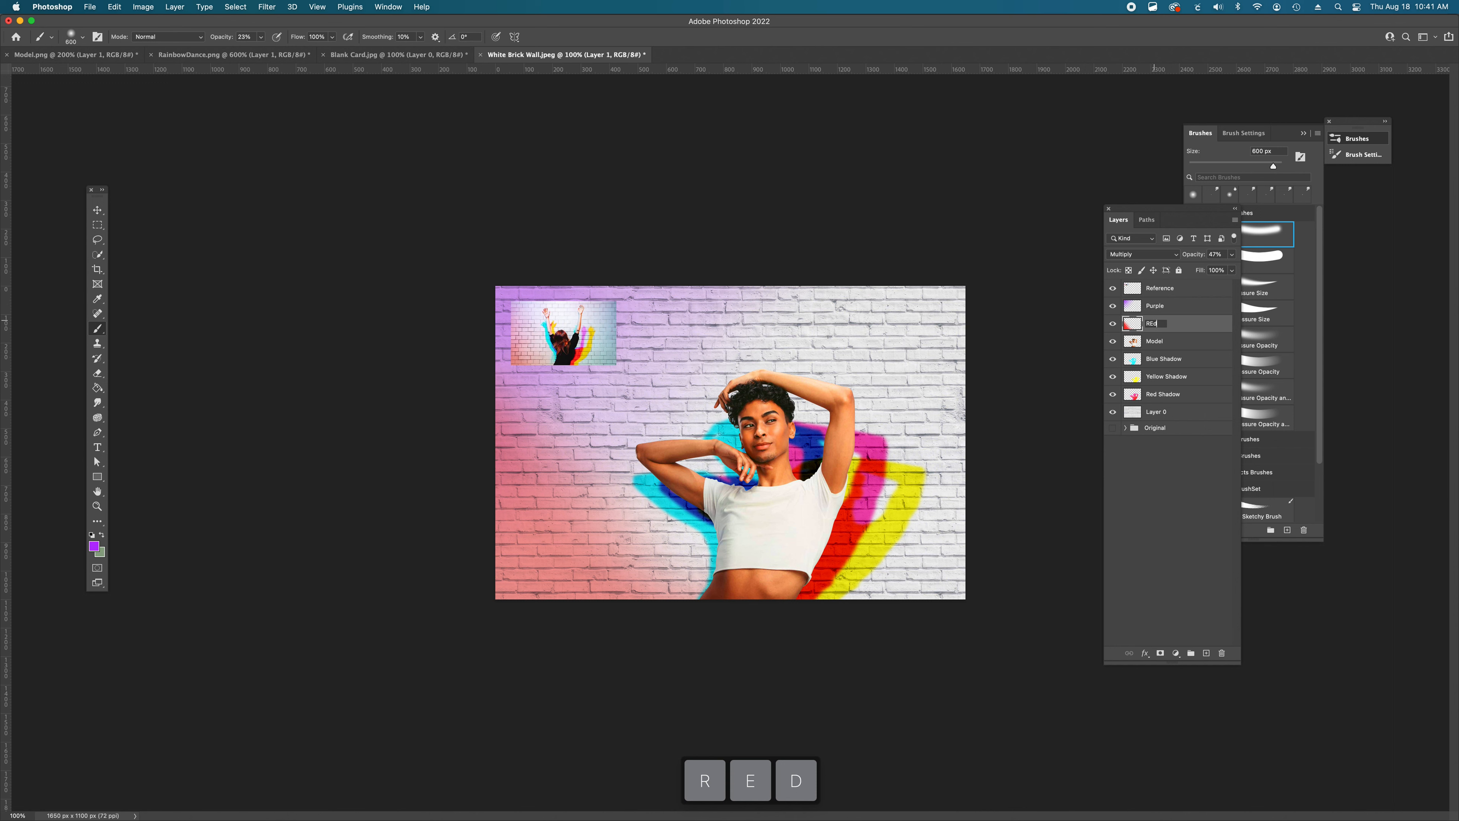
key(BackSpace)
key(BackSpace)
text(ed)
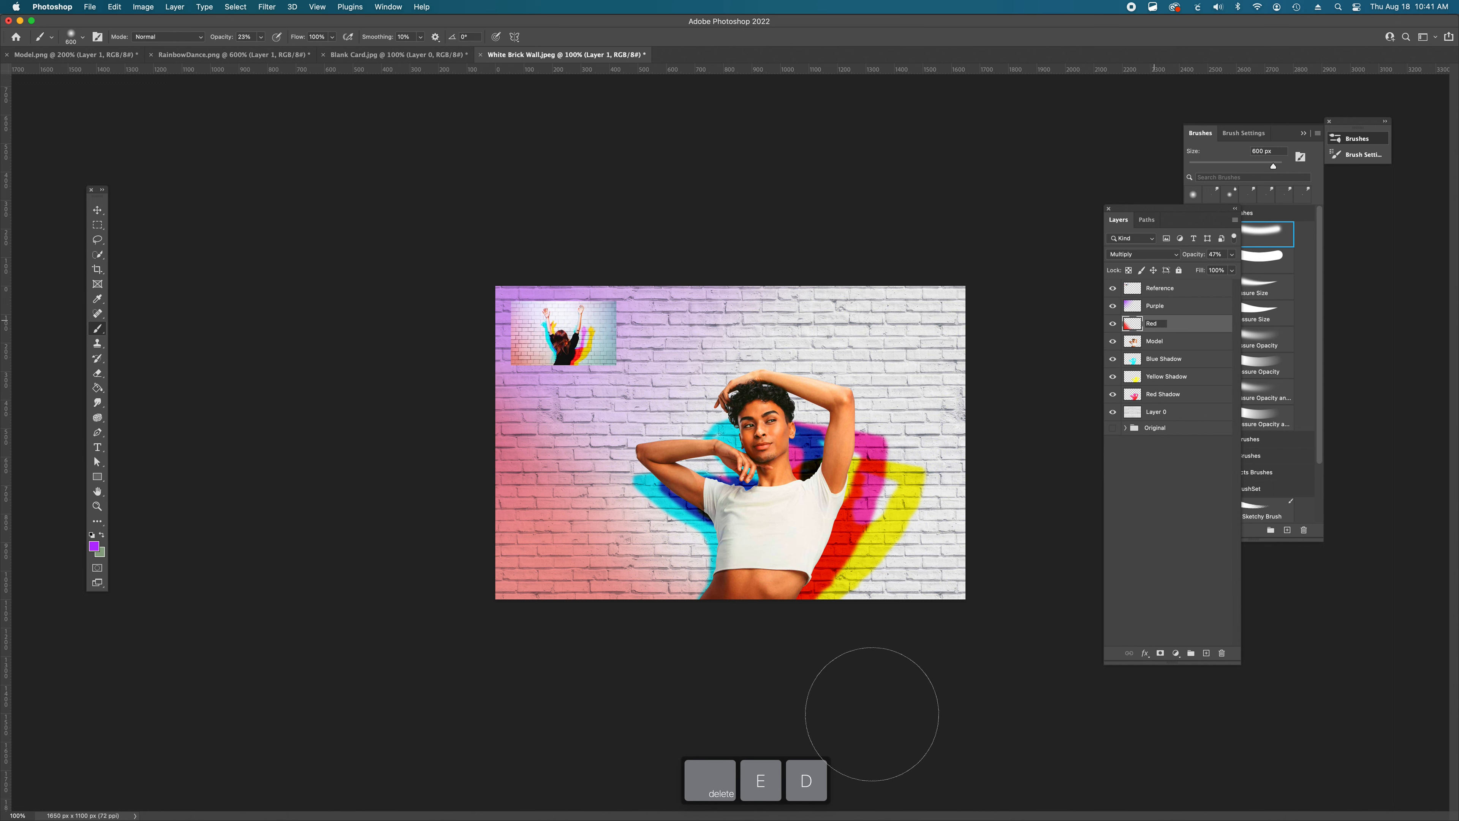
click(1195, 468)
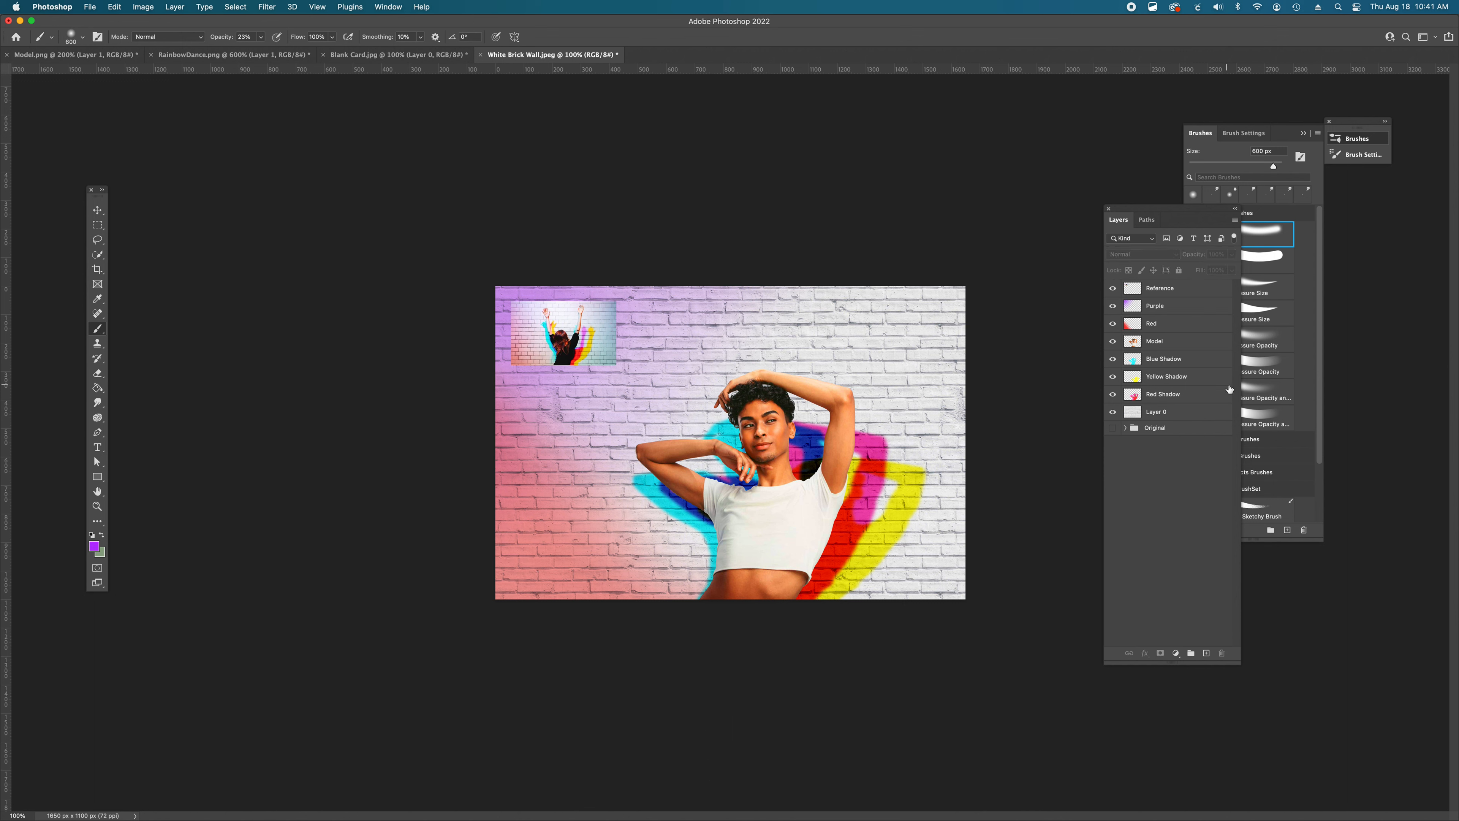
- Add a new layer above Purple and set the foreground colour to blue #2d32ff
click(1203, 309)
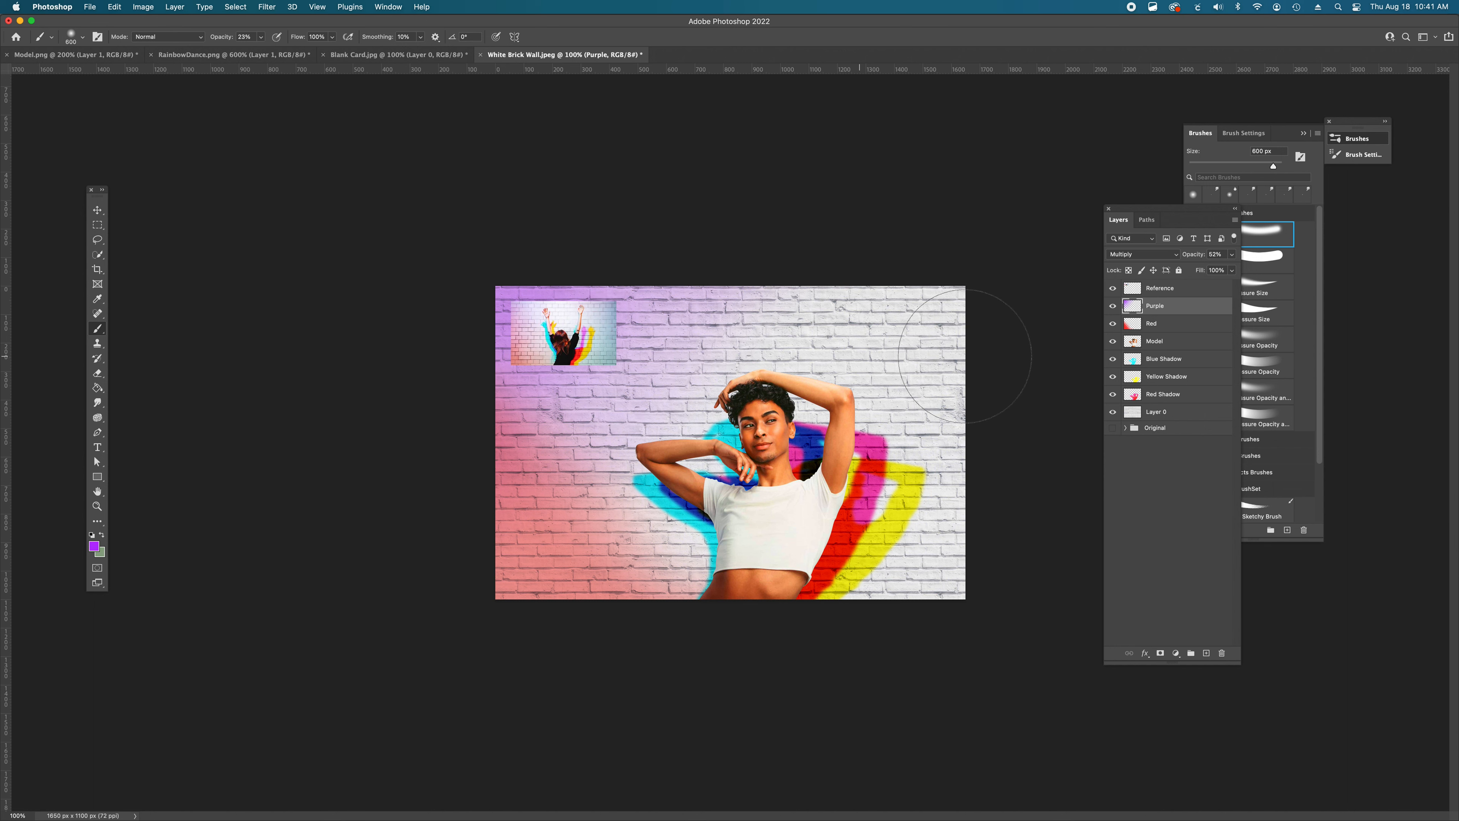
click(1206, 653)
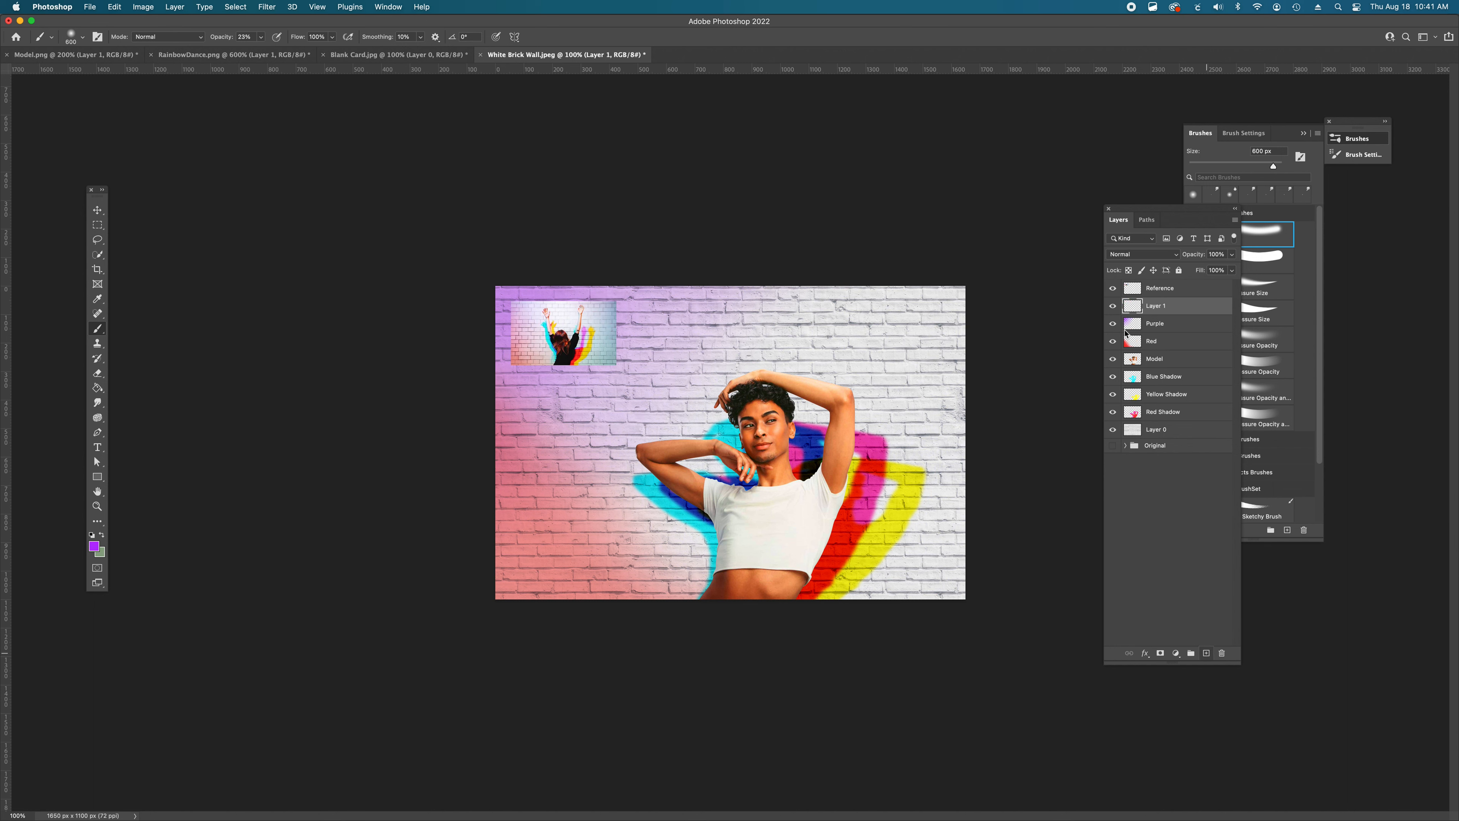
click(94, 546)
click(742, 301)
drag(745, 298, 745, 300)
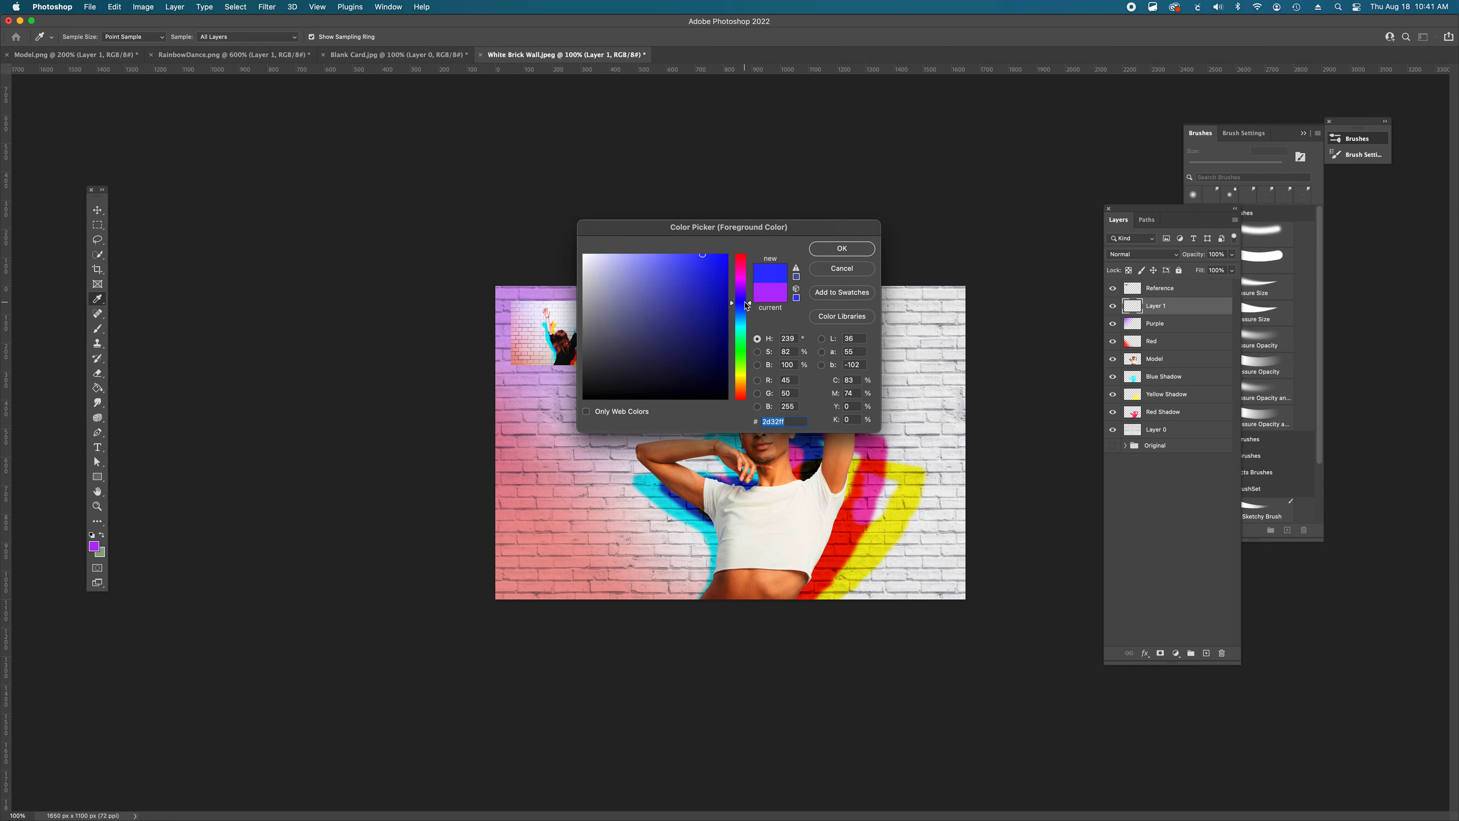
click(842, 248)
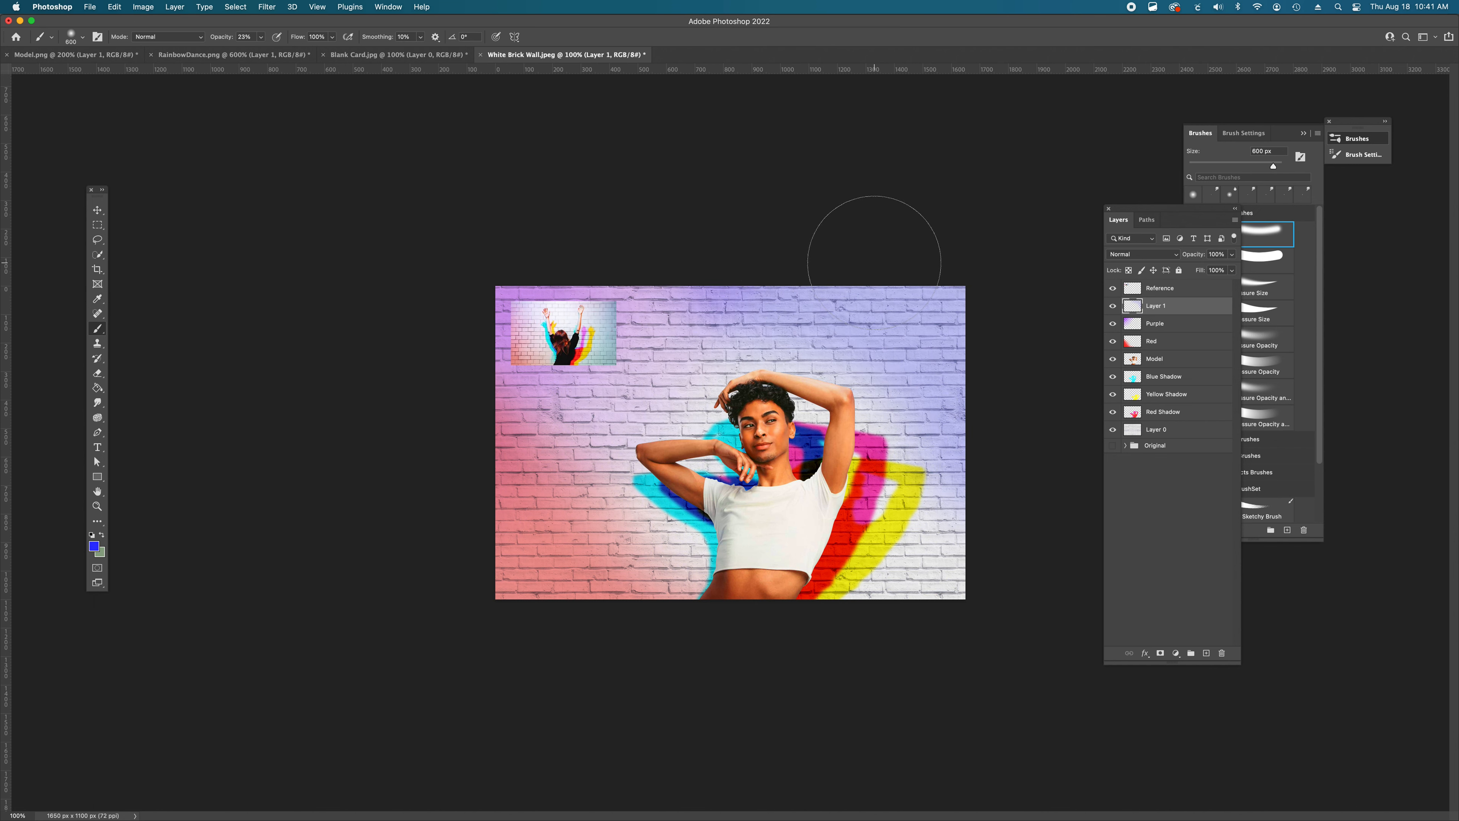
- Undo the last blue stroke and paint a soft blue glow over the wall's upper-right corner and right edge
key(super+z)
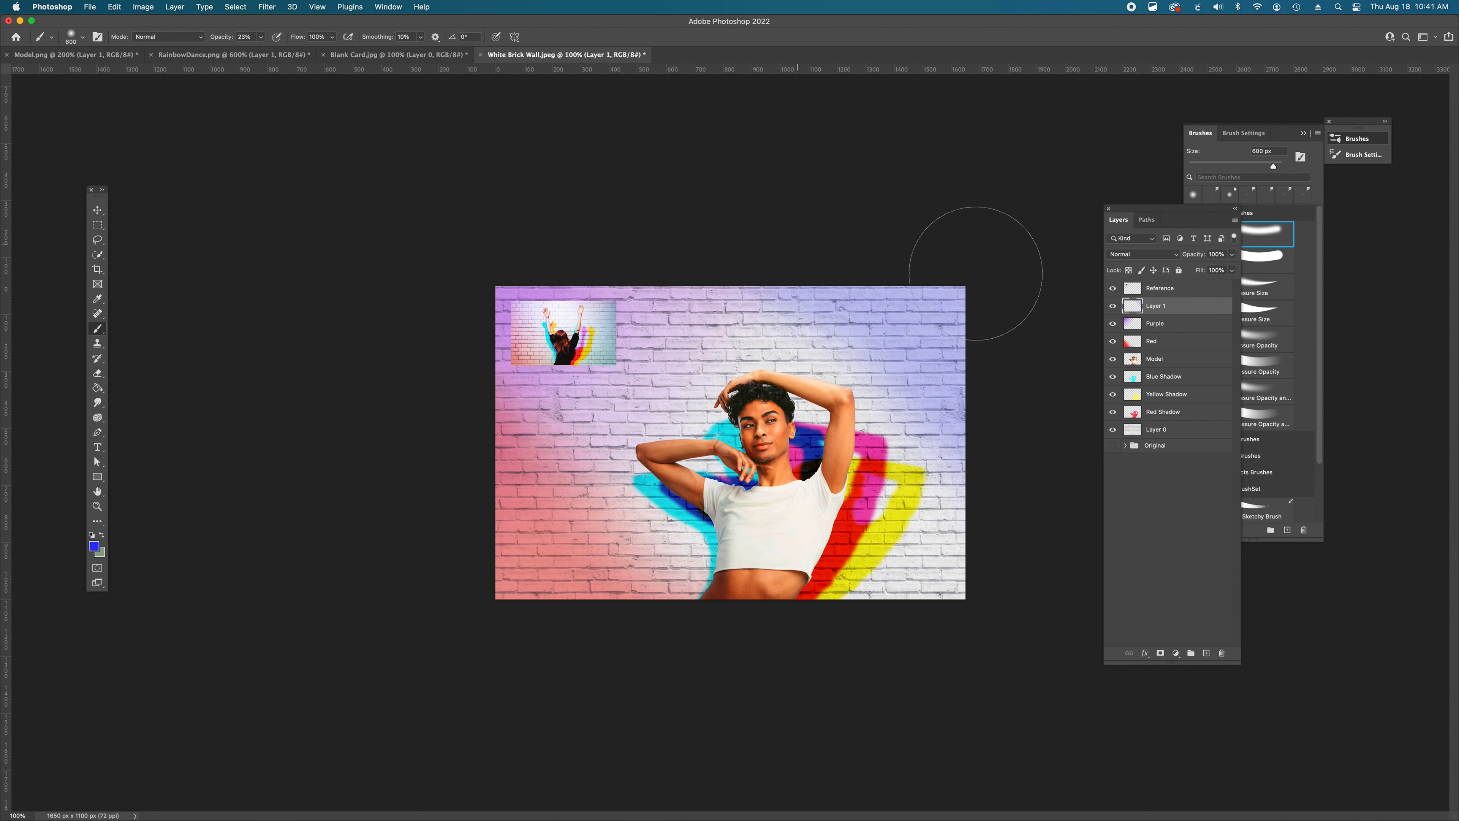
mouse_move(761, 264)
mouse_down()
mouse_move(720, 267)
mouse_move(1083, 574)
mouse_up()
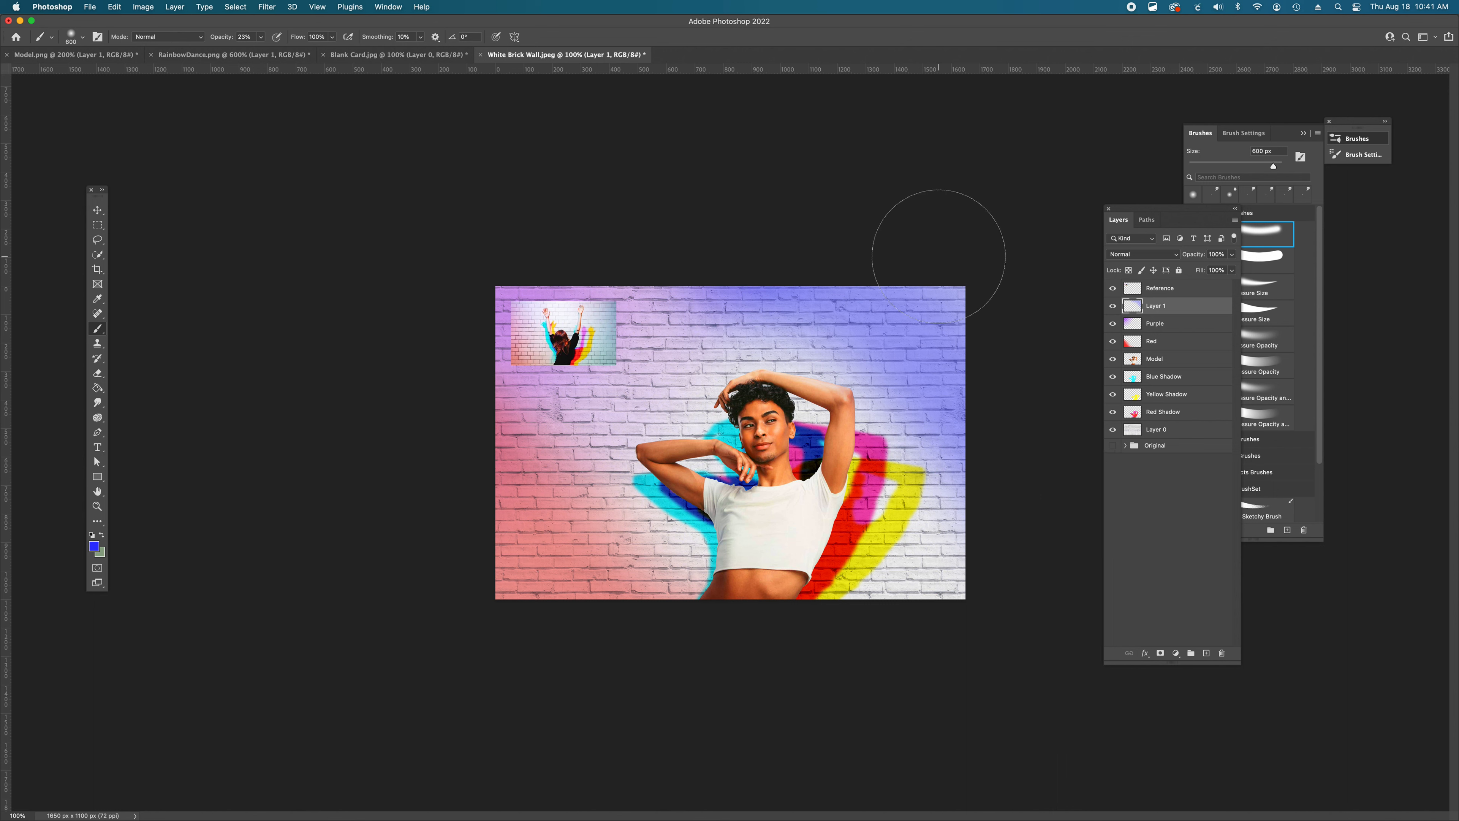
mouse_move(961, 302)
mouse_down()
mouse_move(769, 184)
mouse_move(1094, 472)
mouse_up()
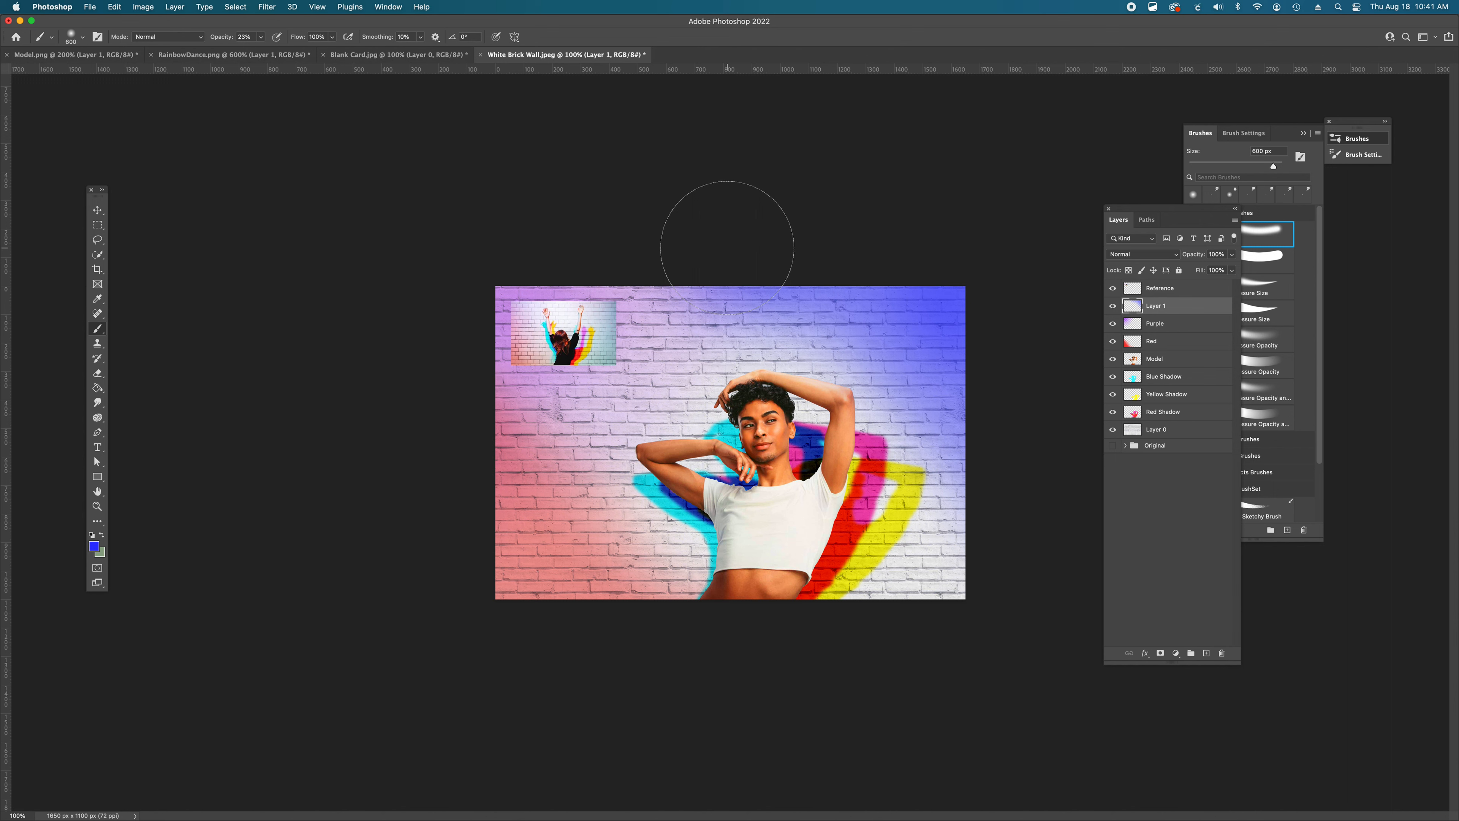
- Set the blue glow layer to Multiply at 46% opacity
click(1150, 256)
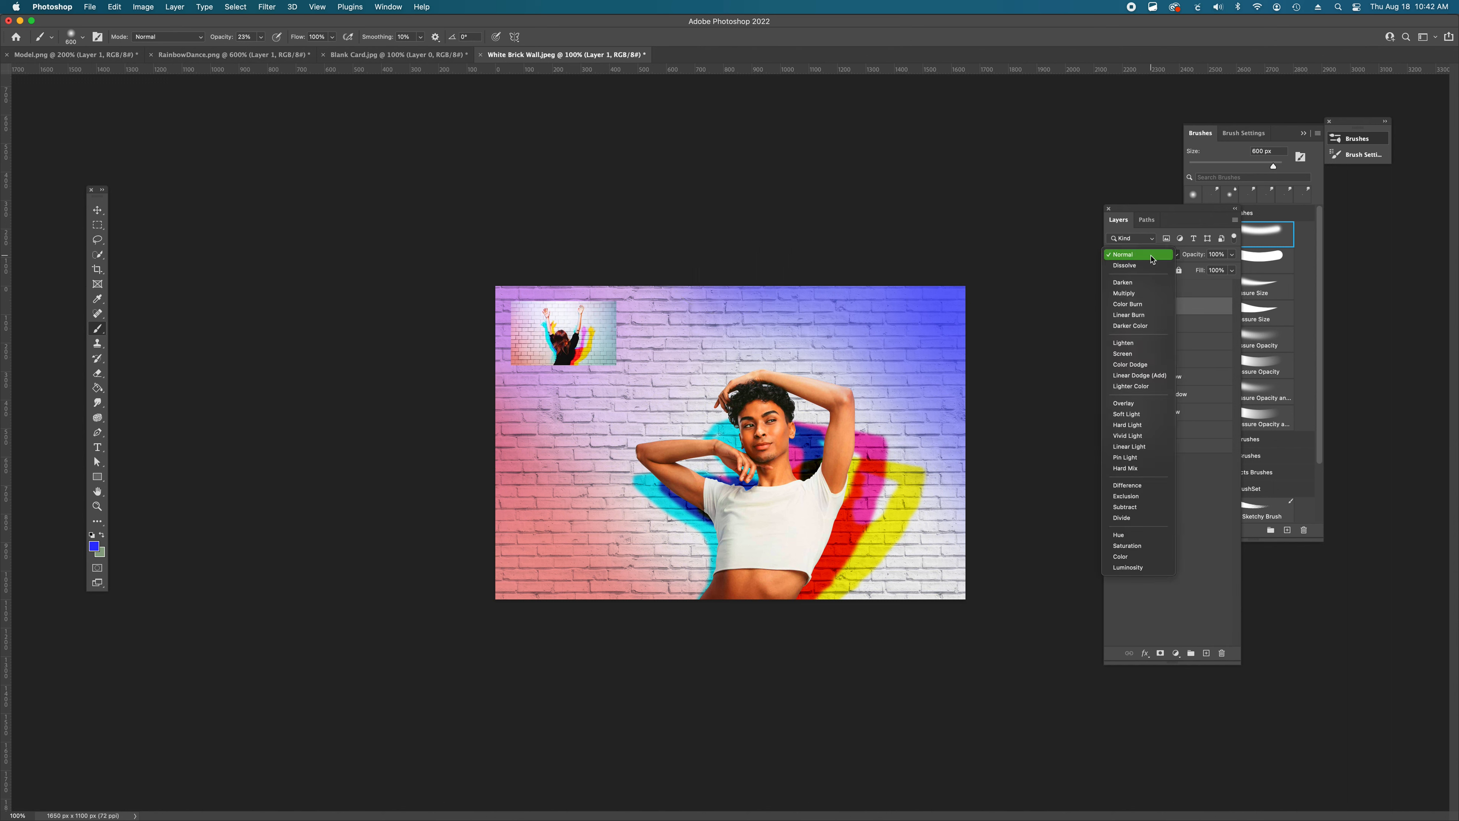
click(1143, 294)
click(1231, 254)
drag(1233, 268, 1204, 271)
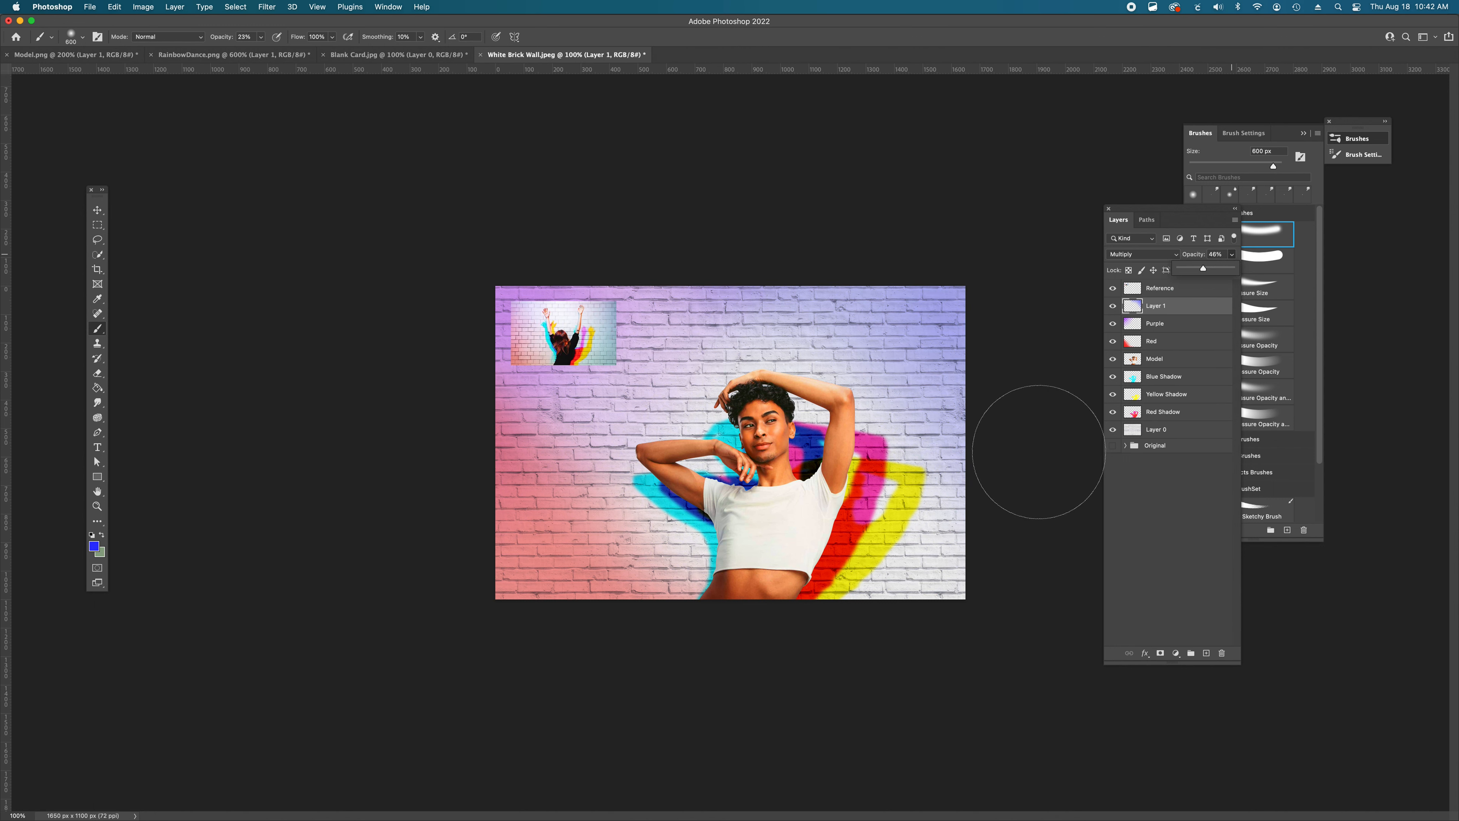
- Add a new layer named Cyan above the blue glow layer, and rename the blue glow layer as Blue
click(1207, 654)
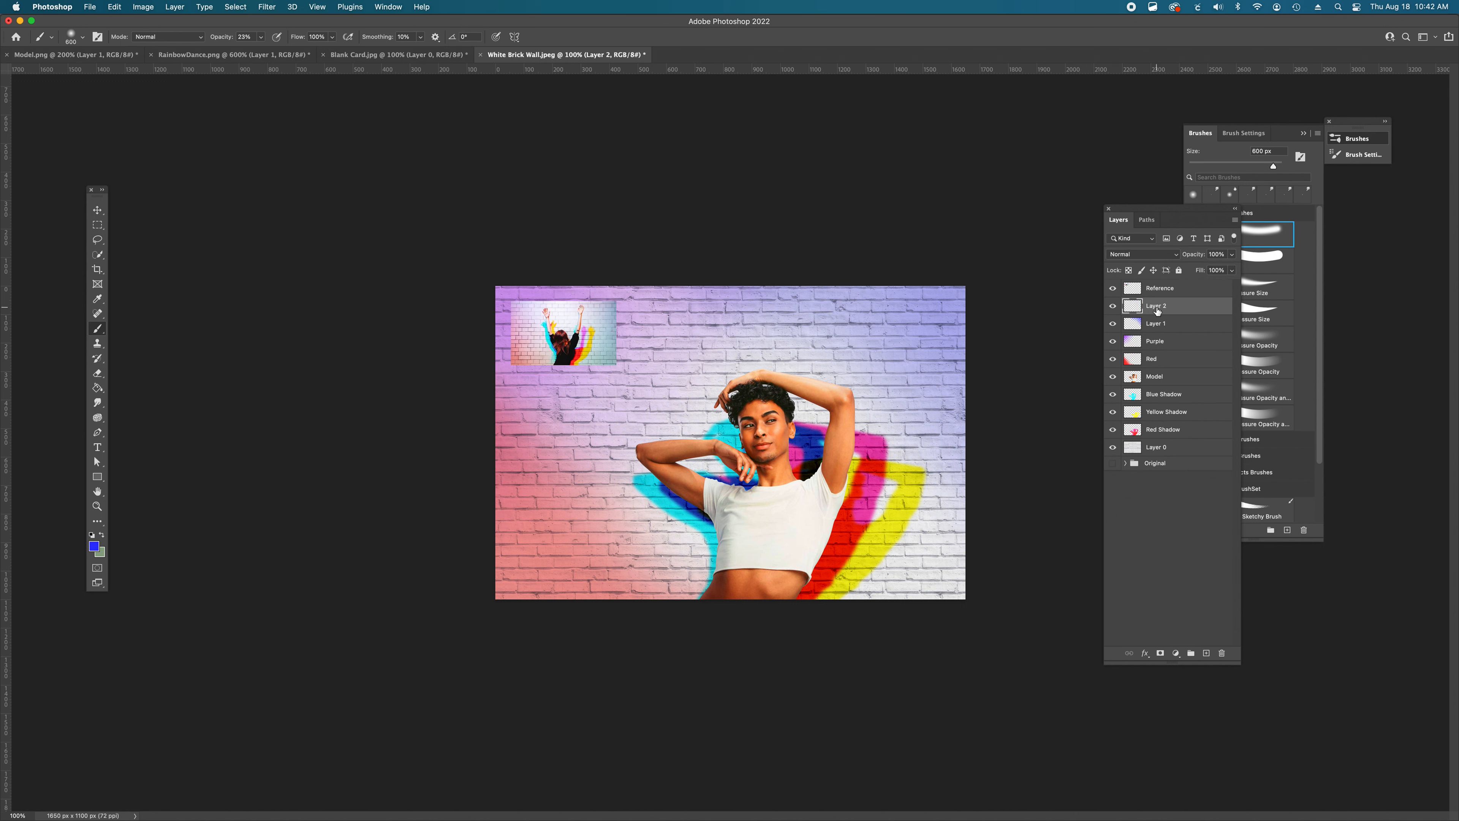
double_click(1156, 323)
text(Blue)
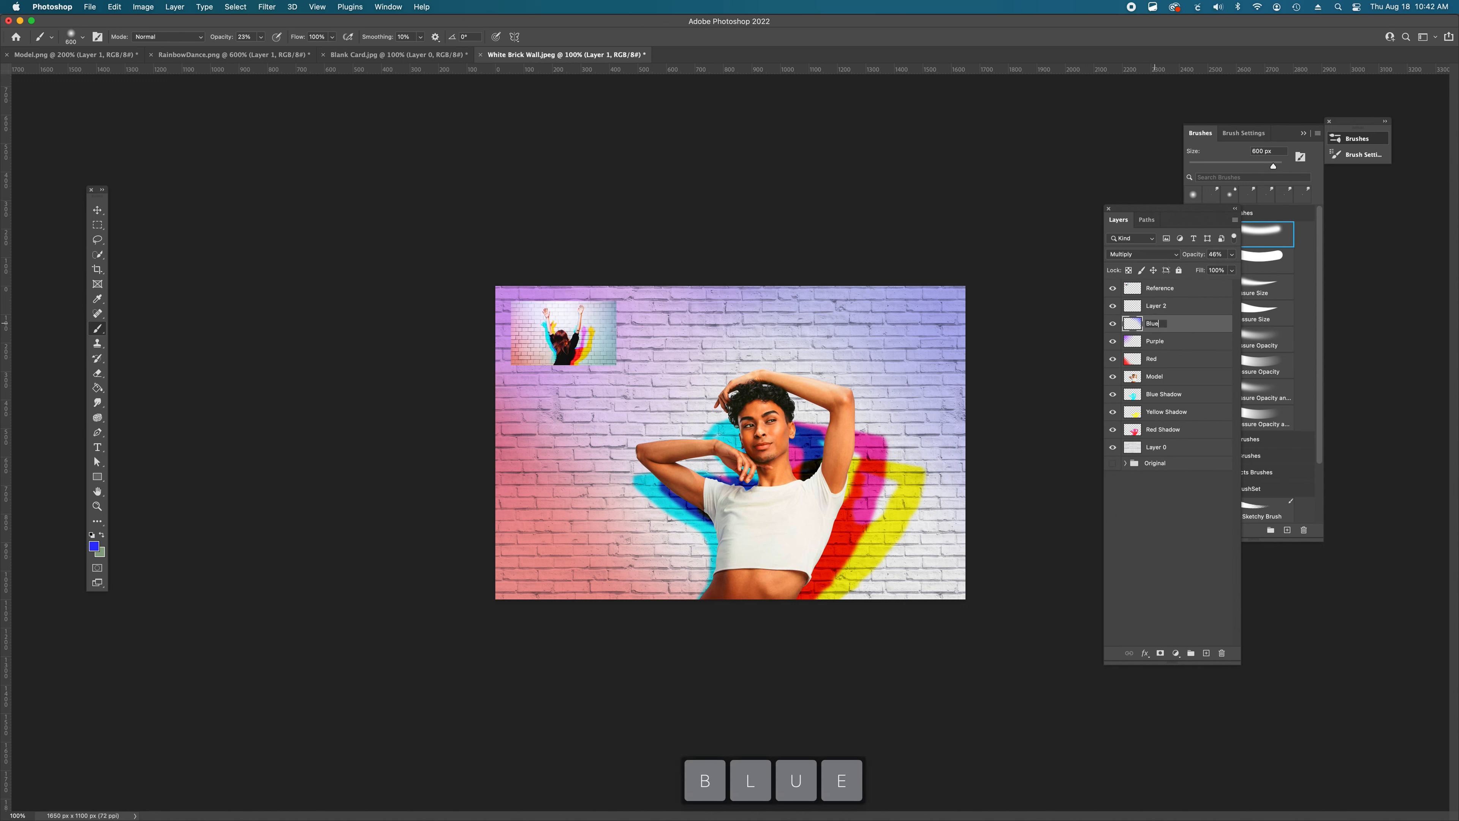
double_click(1164, 308)
text(Cyan)
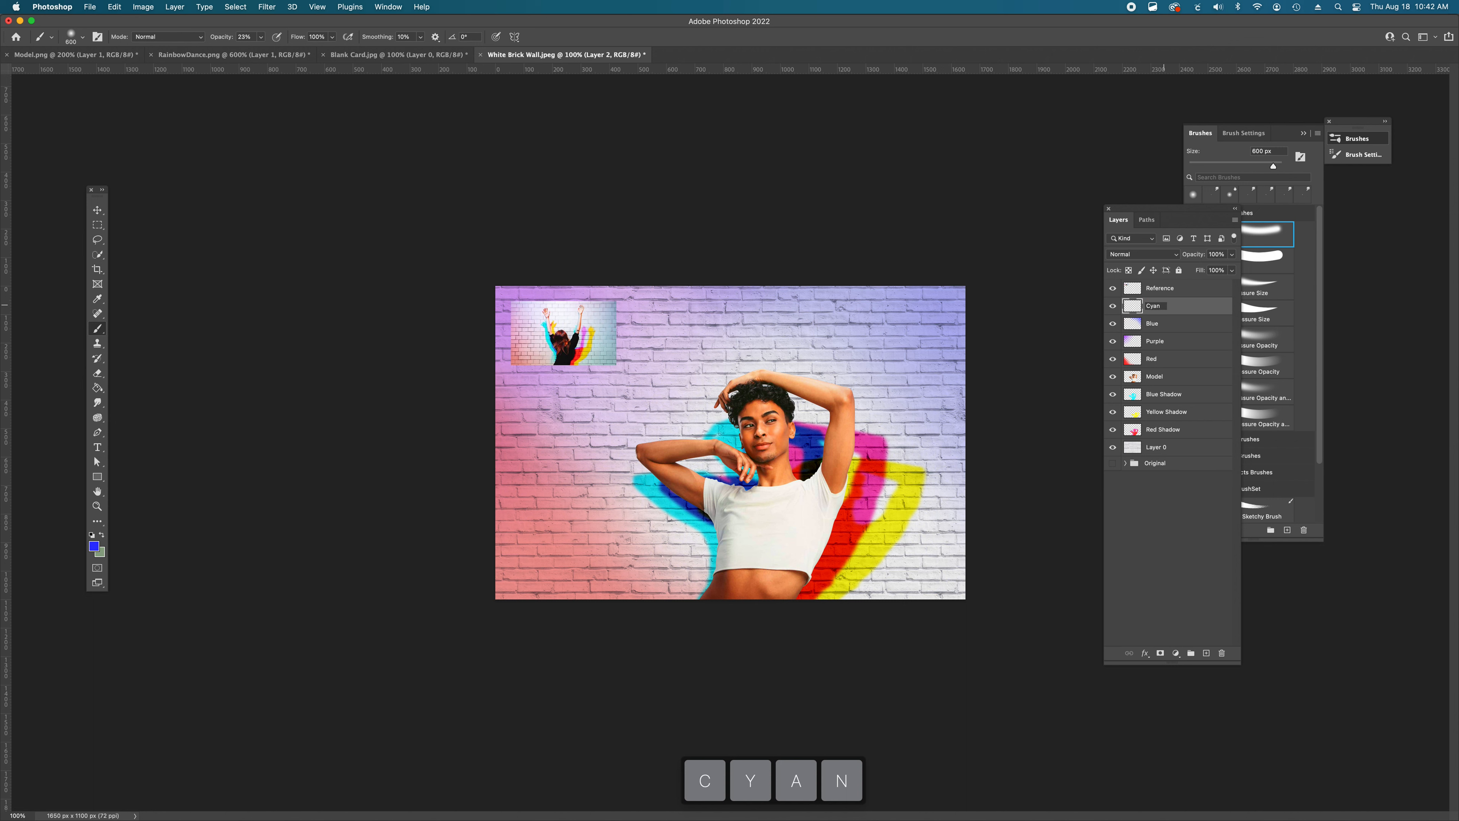
click(1175, 526)
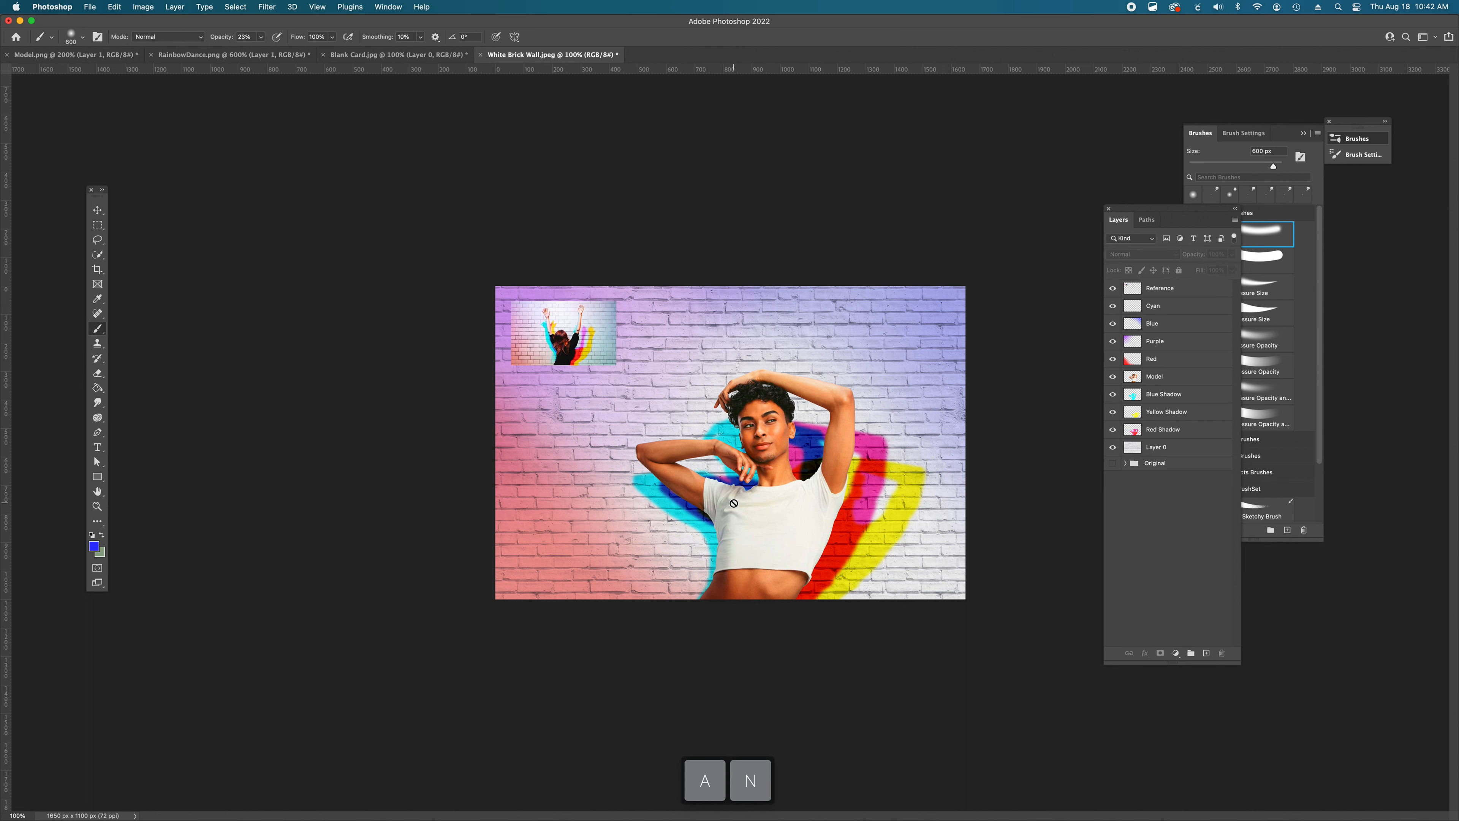
- Set the foreground colour to cyan #2ddfff
click(92, 549)
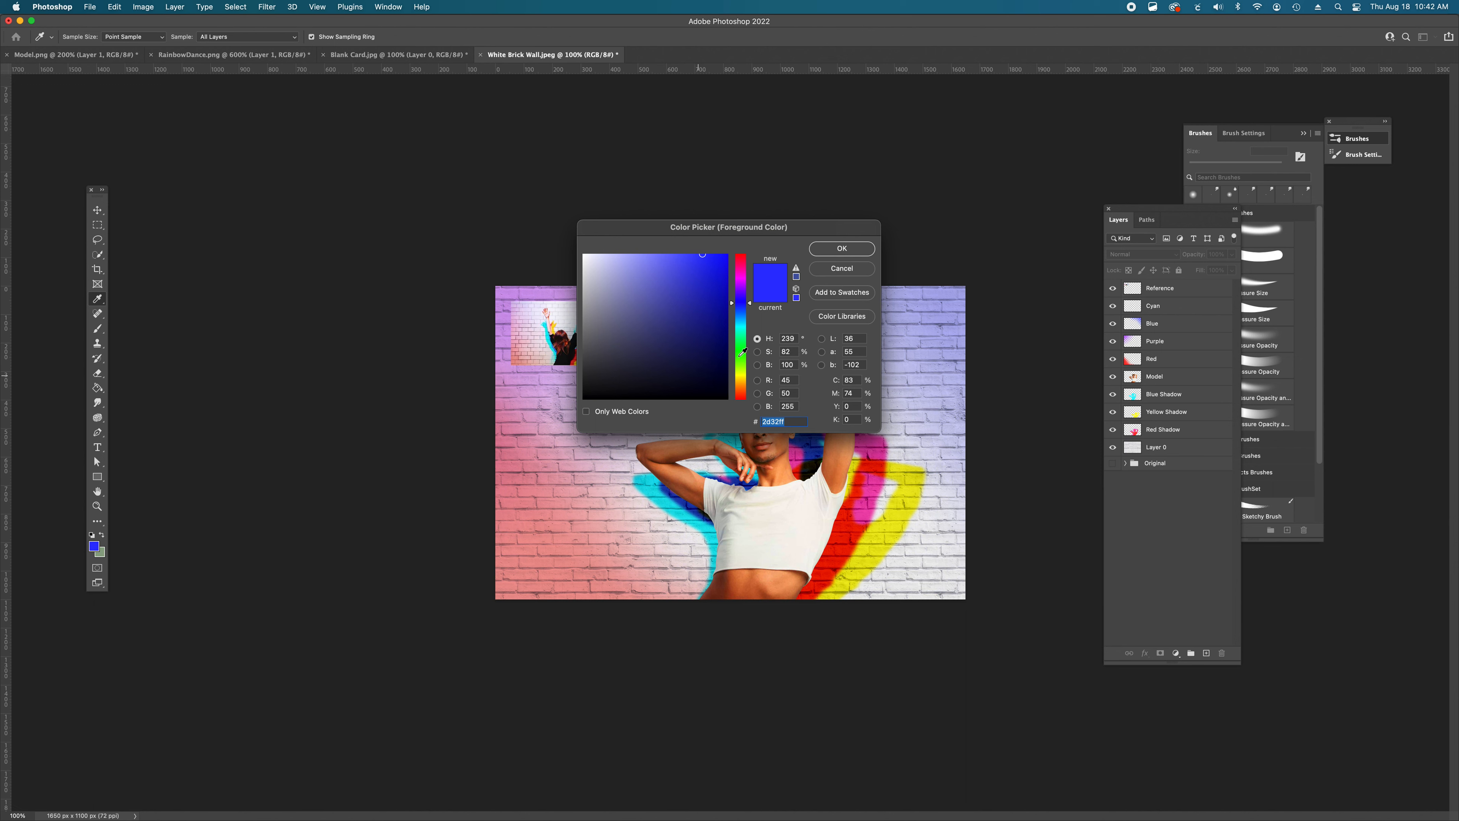
click(740, 326)
drag(740, 326, 740, 324)
click(824, 254)
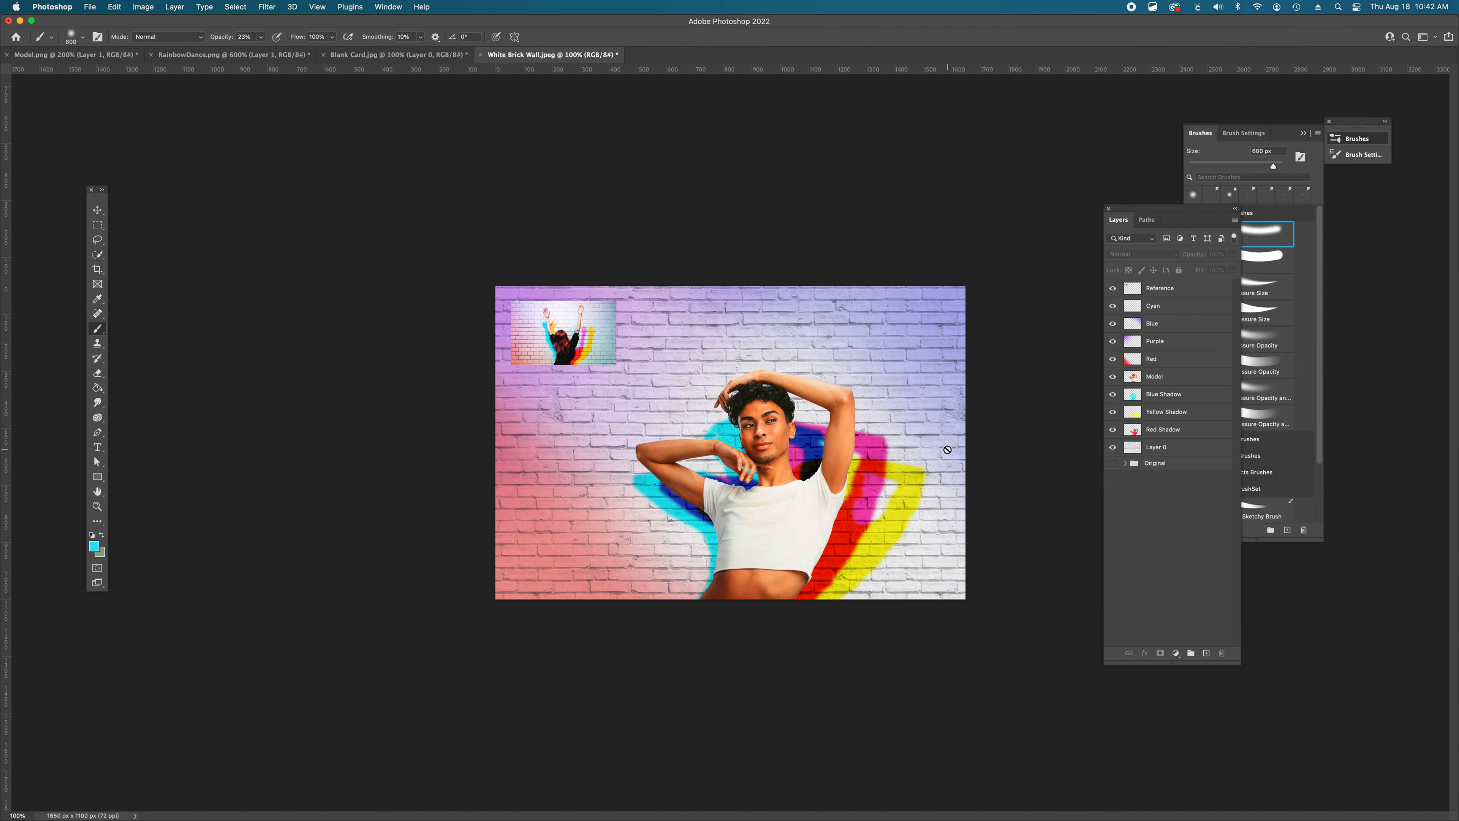
- Paint a soft cyan glow over the wall's lower-right corner on the Cyan layer, and undo the last stroke
click(1155, 311)
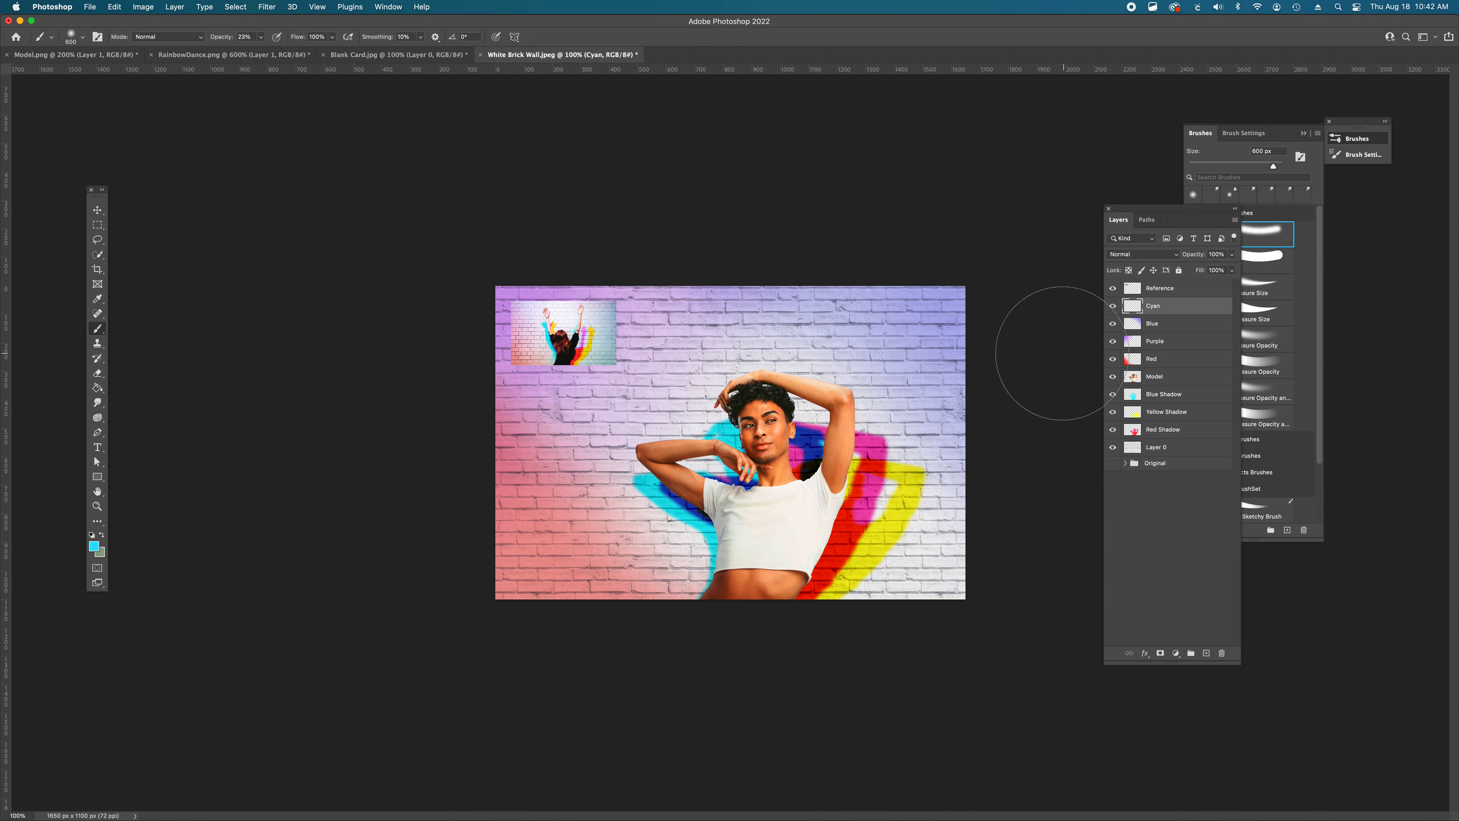
key(b)
mouse_move(989, 545)
mouse_down()
mouse_move(961, 579)
mouse_move(864, 623)
mouse_move(823, 629)
mouse_up()
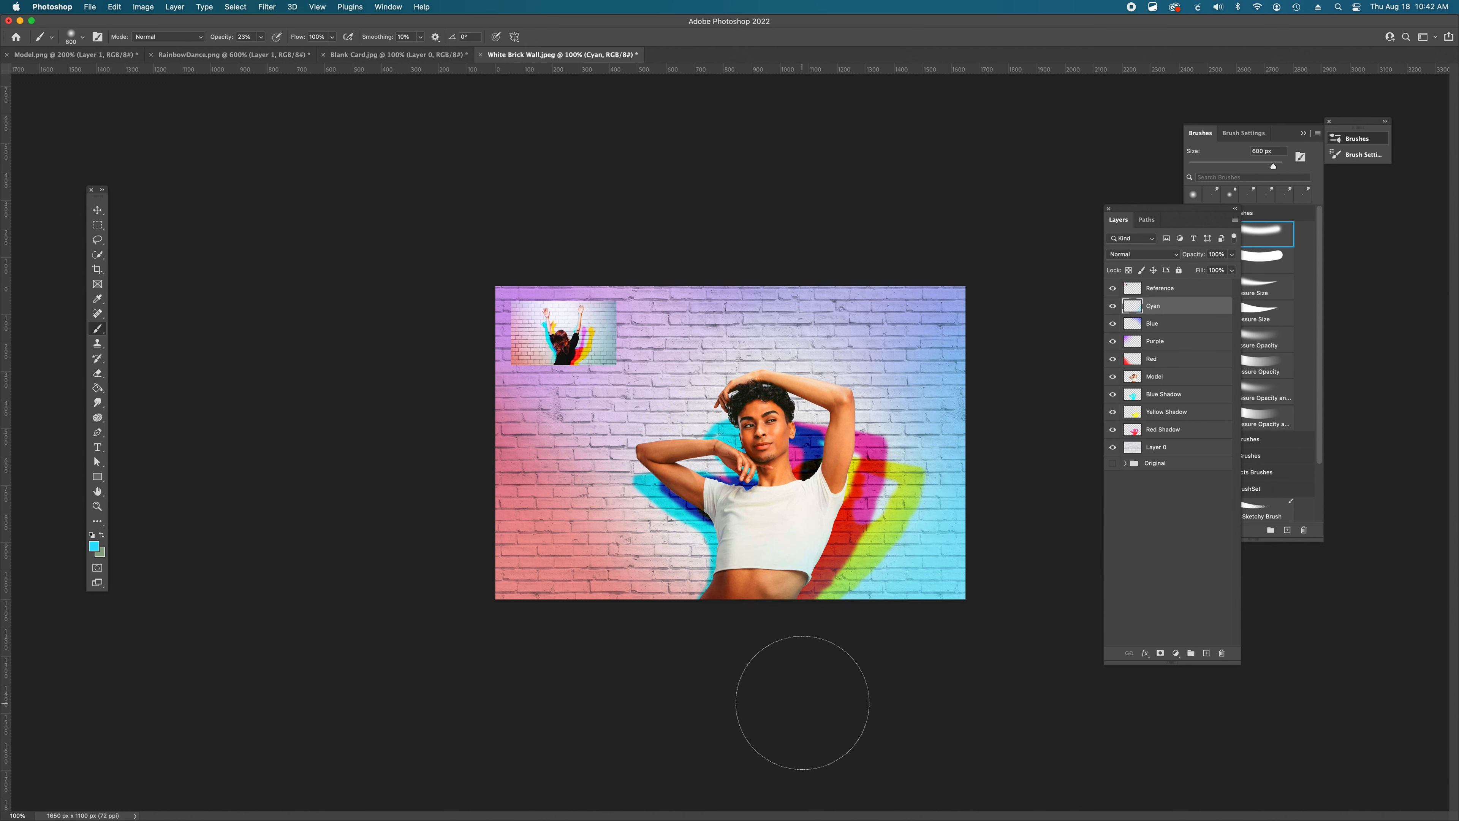
drag(976, 526, 718, 667)
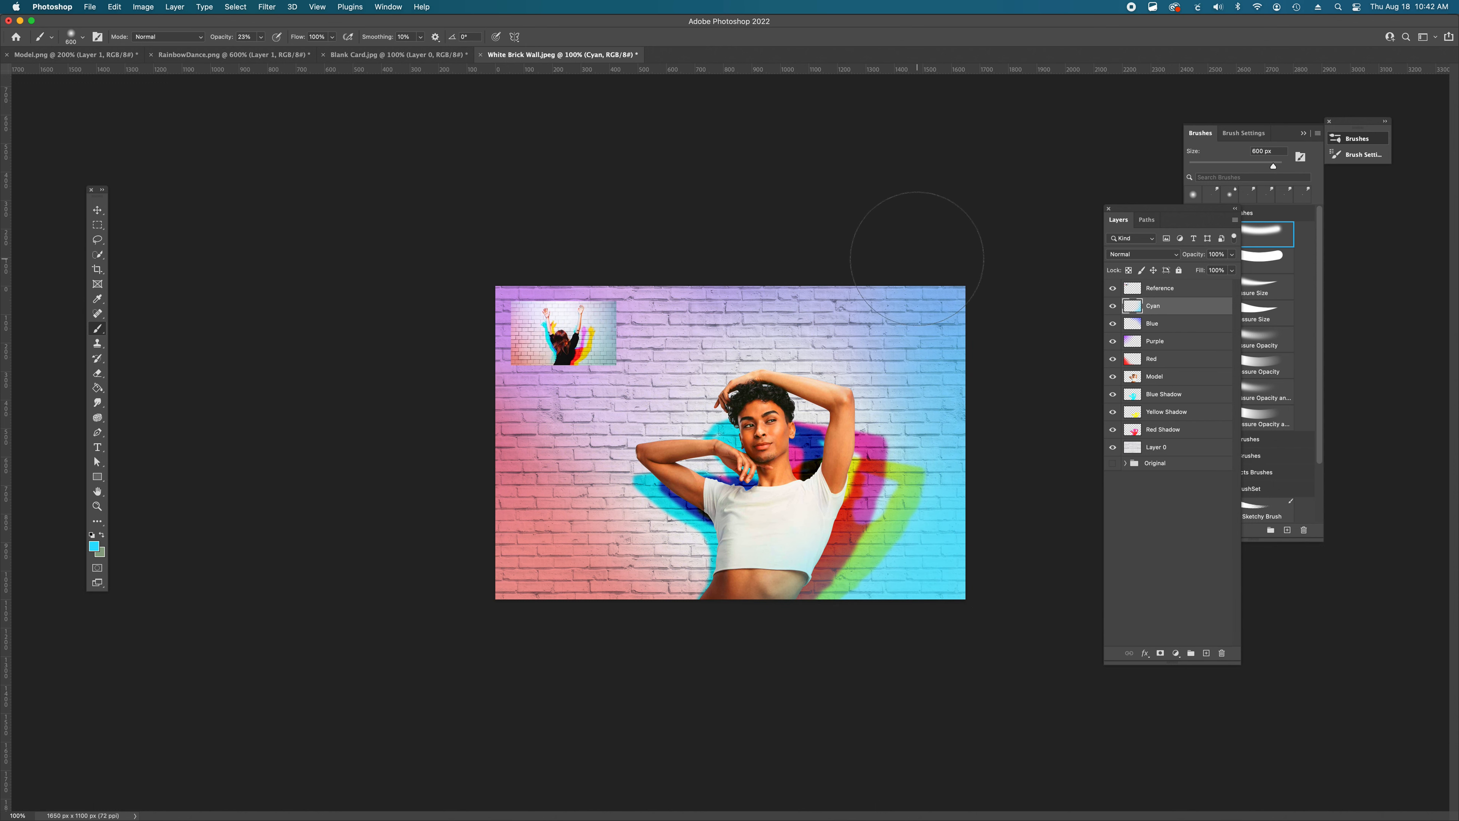
key(super+z)
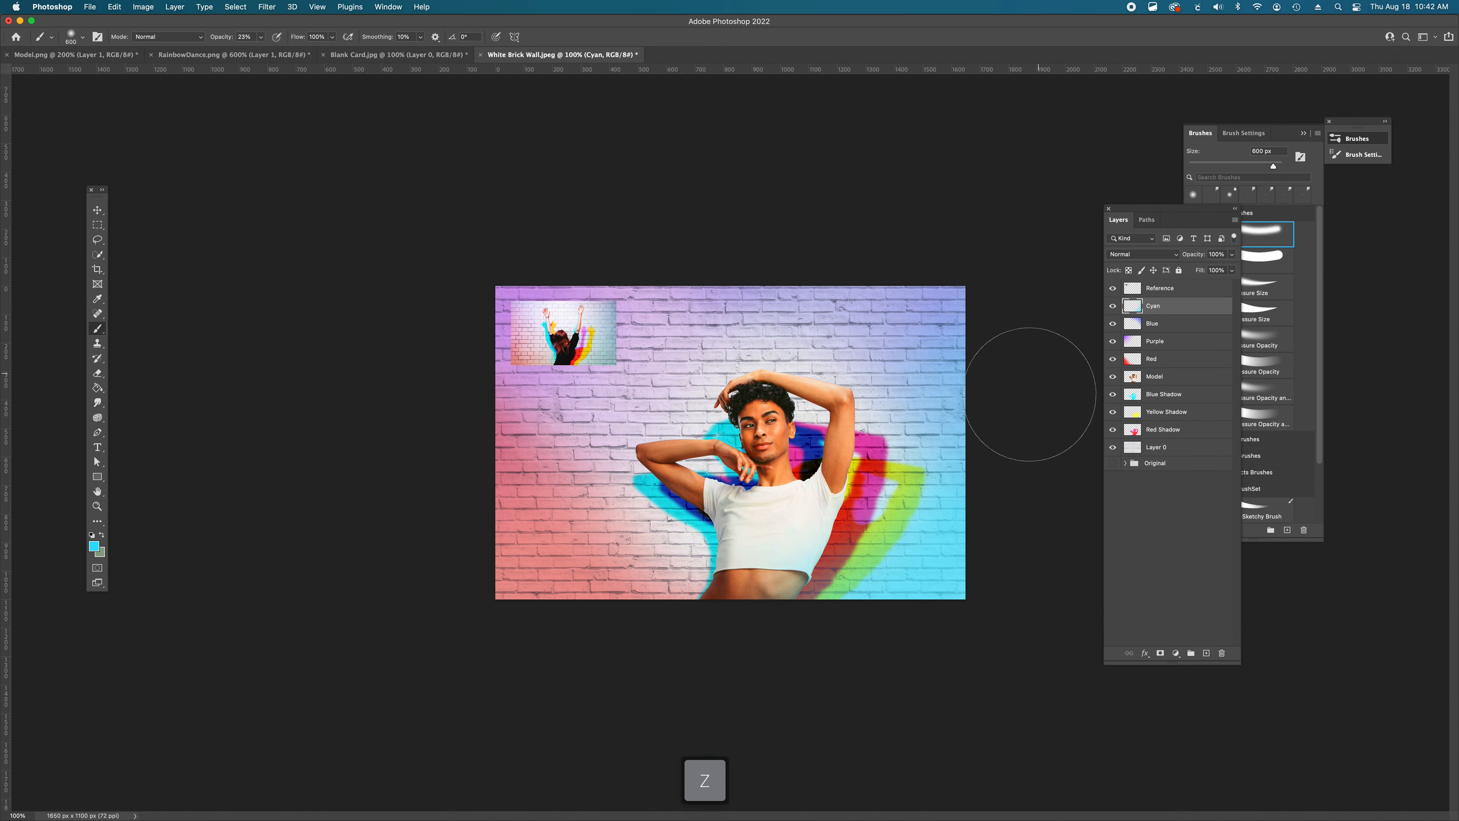
- Set the Cyan layer to Multiply at 68% opacity
click(1156, 257)
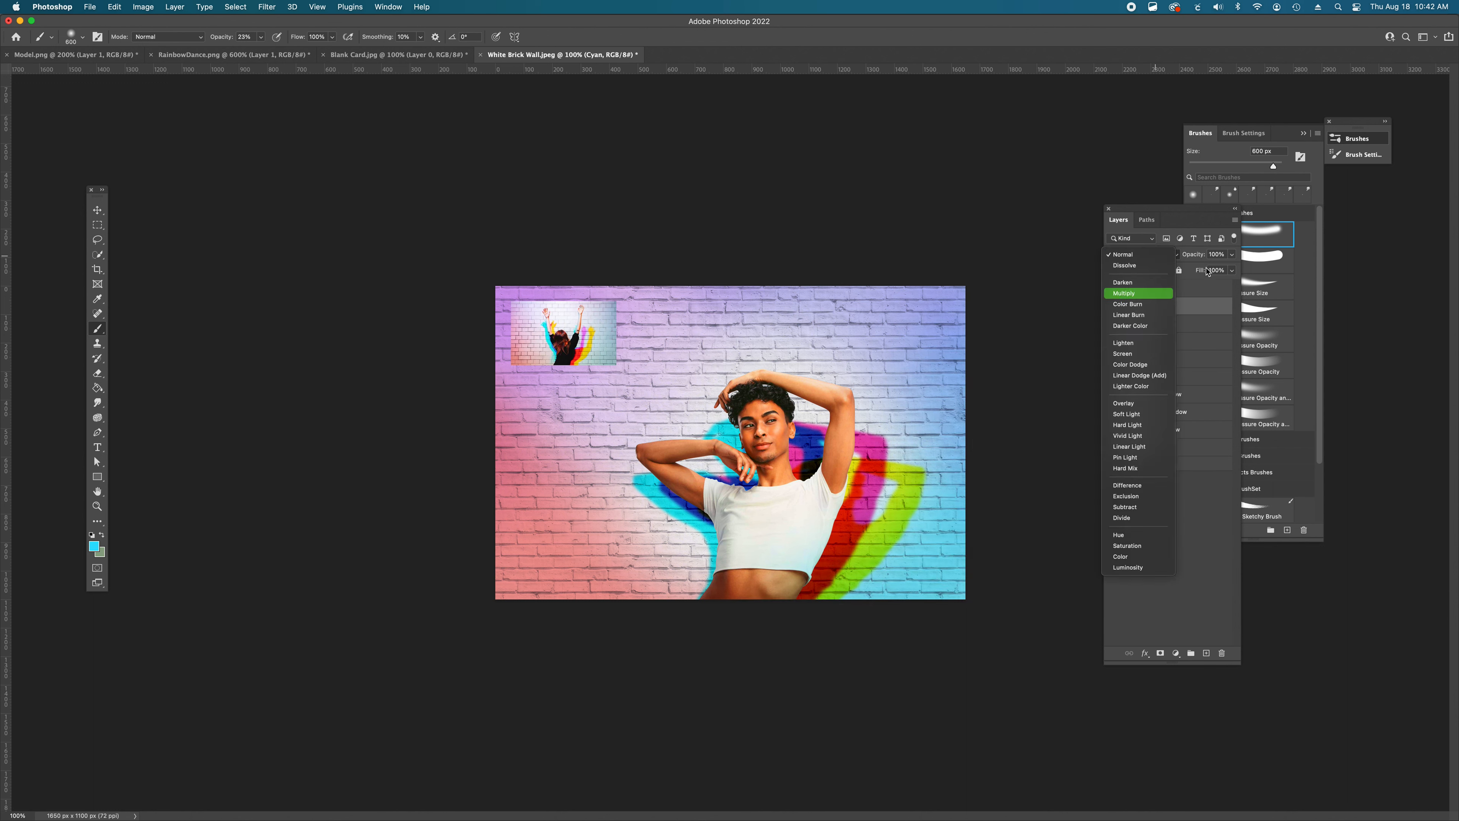
click(1138, 293)
click(1231, 254)
click(1219, 267)
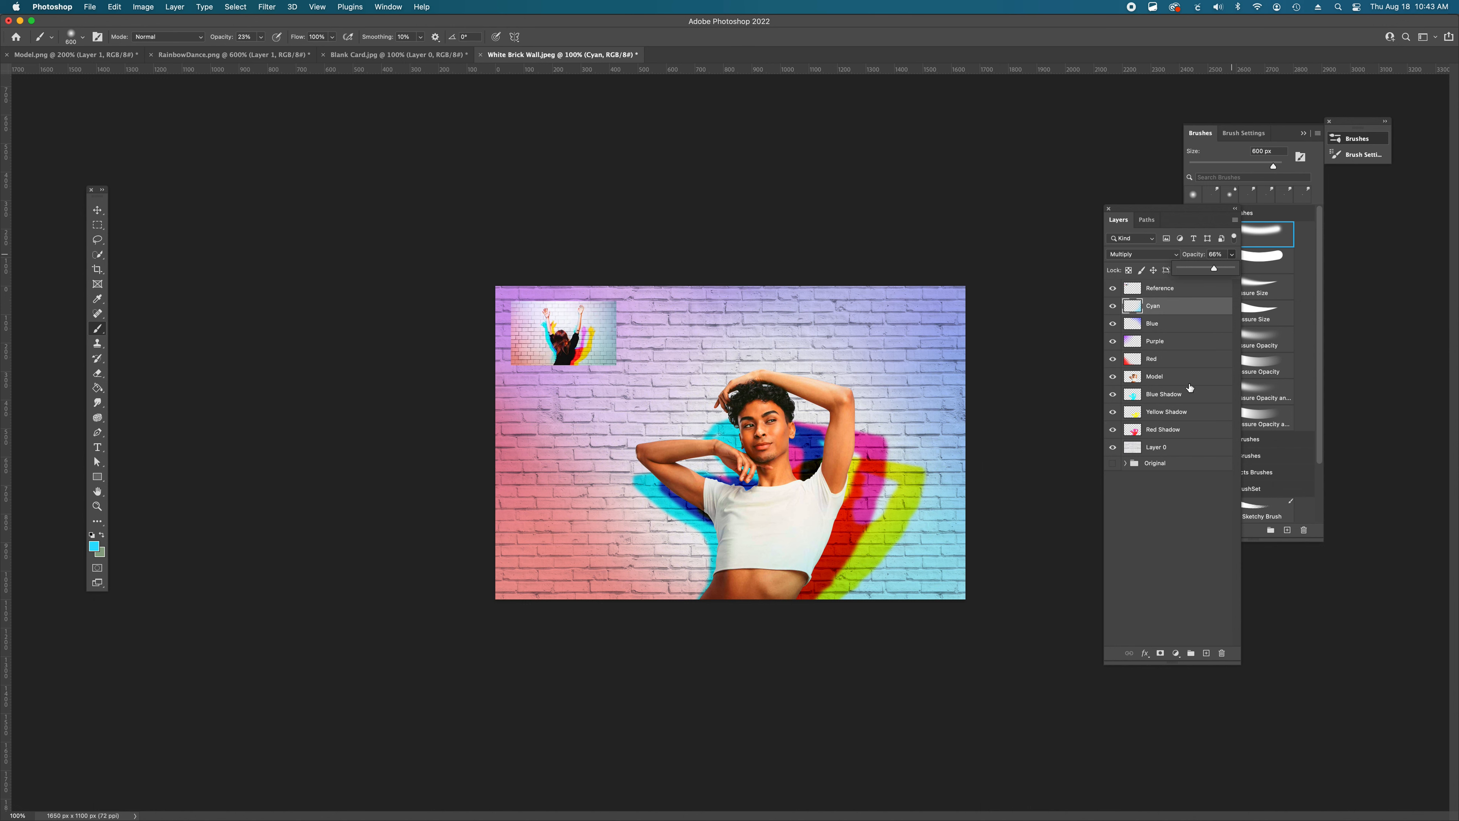
- Shift the Model, Blue Shadow, Yellow Shadow and Red Shadow layers together about 85 px to the left and restack them above Cyan
click(1144, 378)
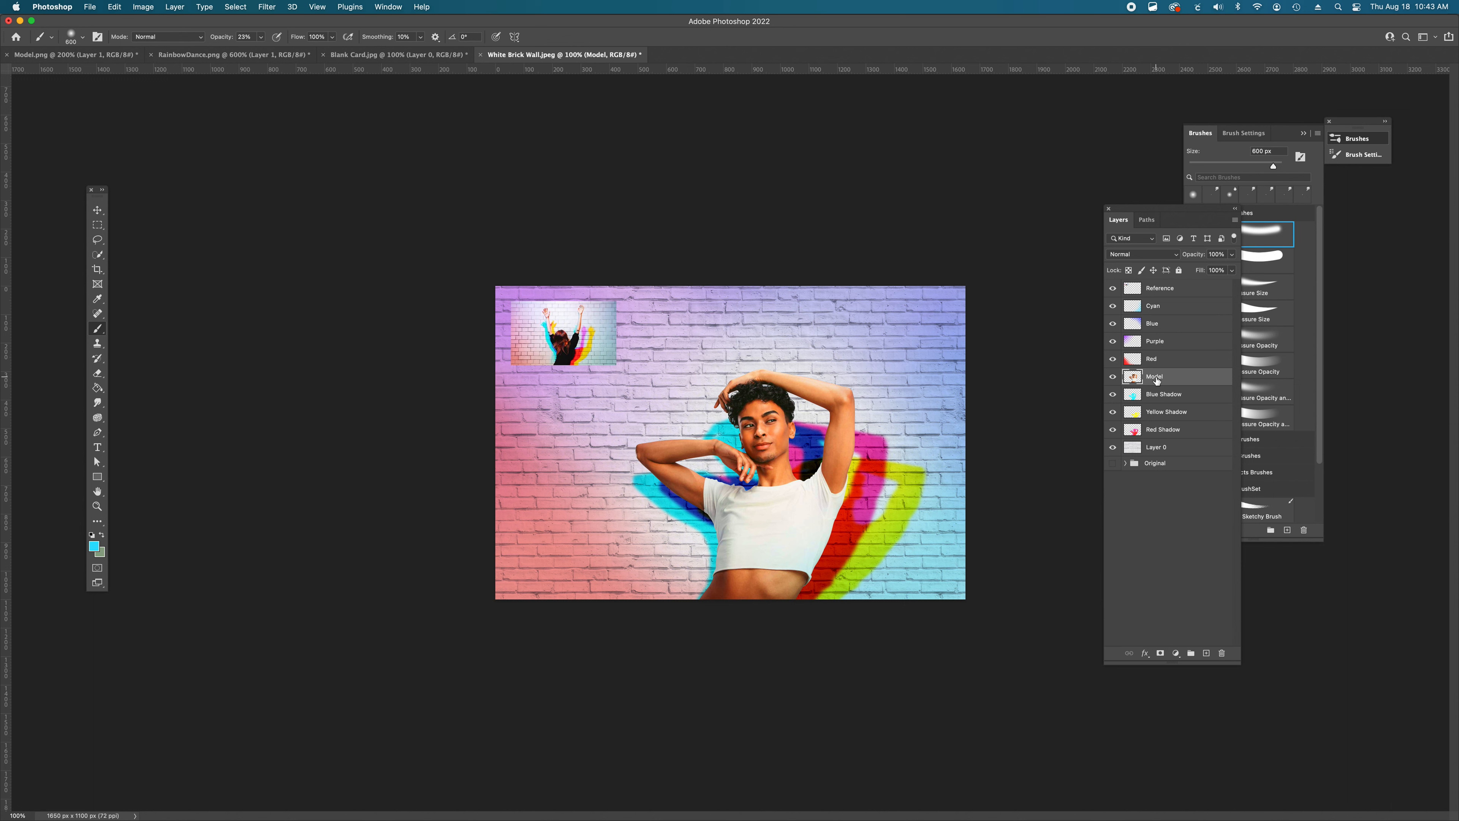
key(shift)
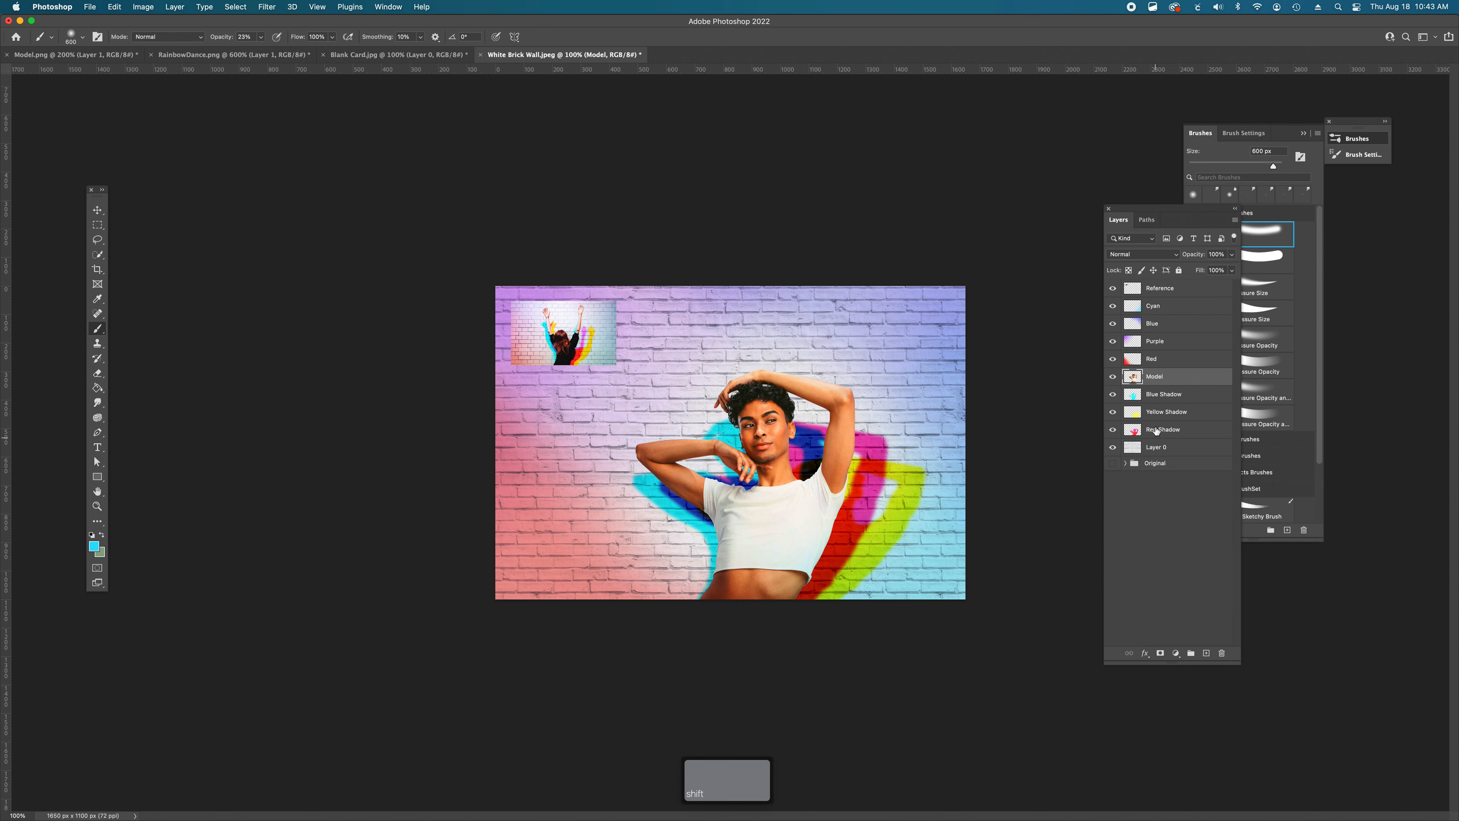
shift+click(1156, 432)
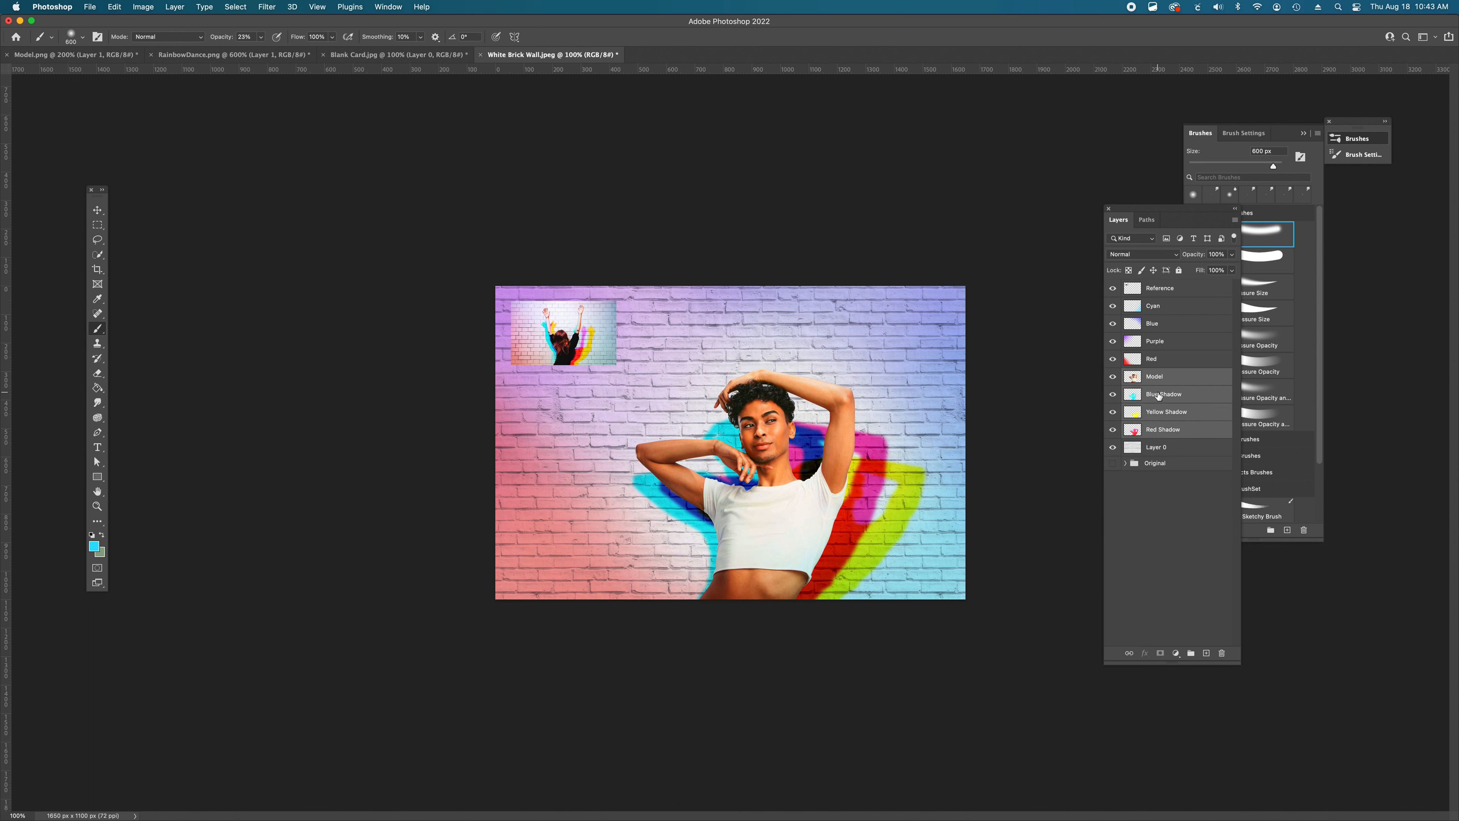
key(super+t)
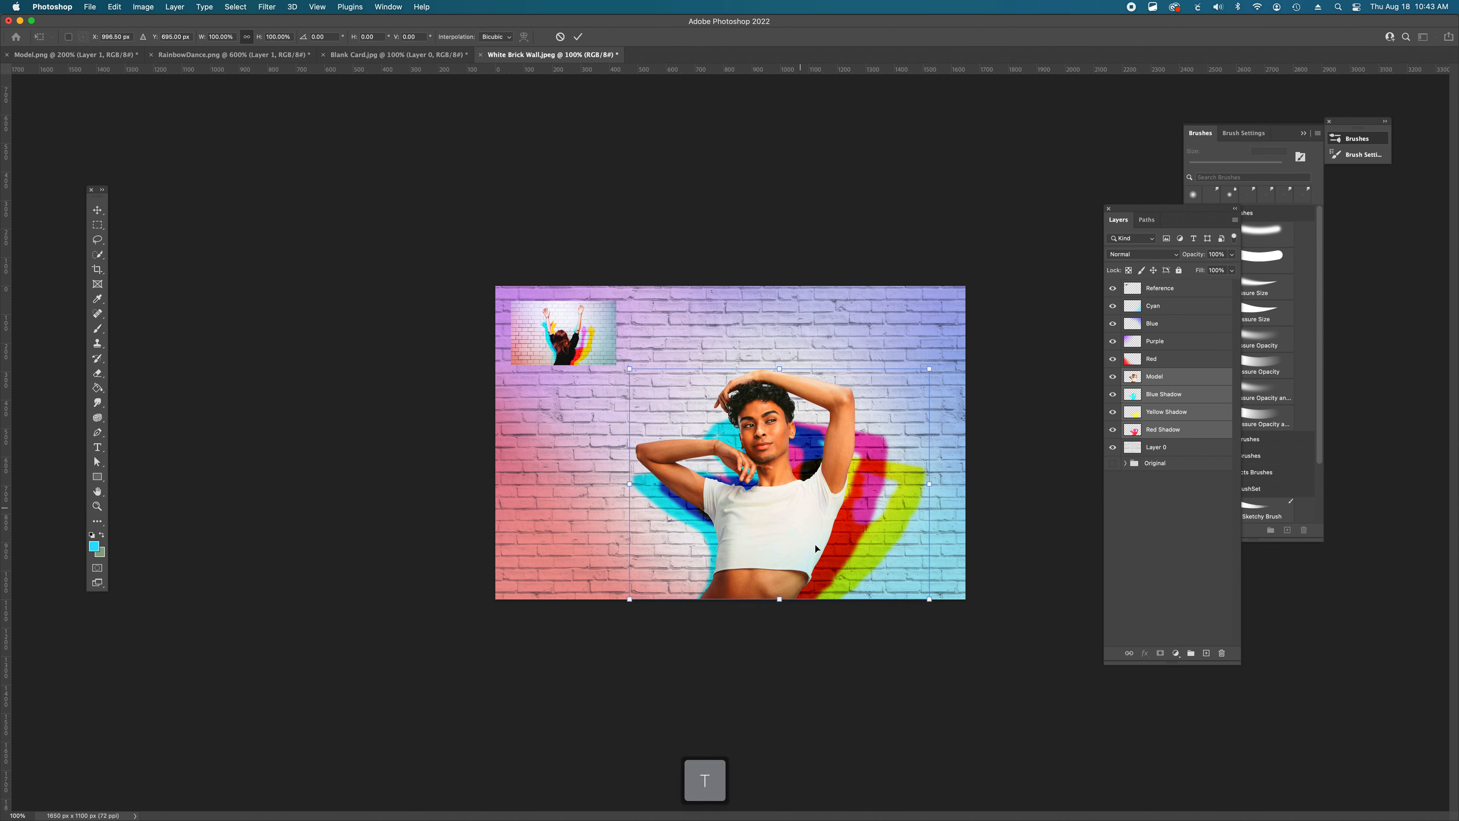
drag(813, 537, 789, 540)
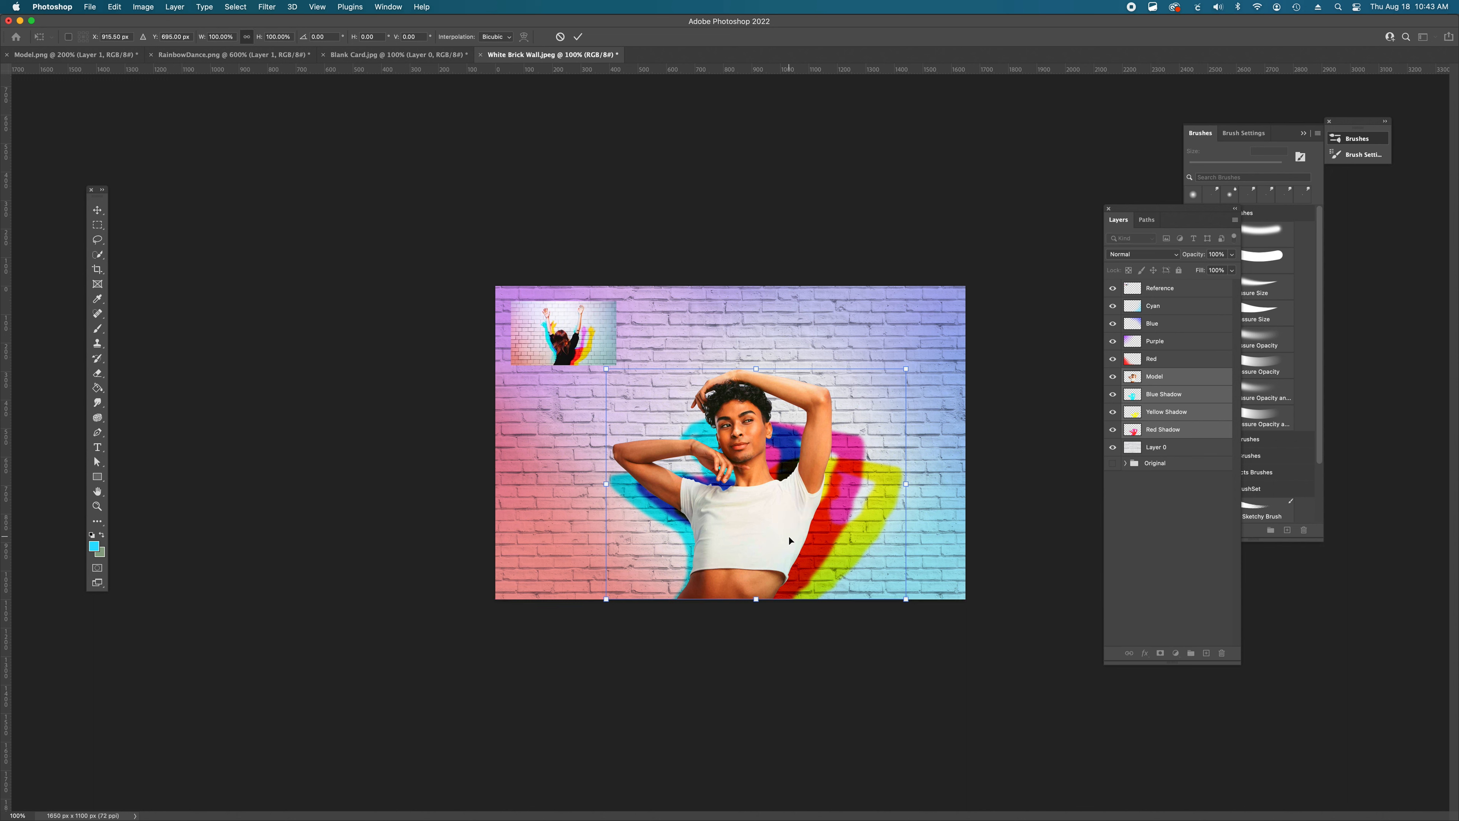
key(Return)
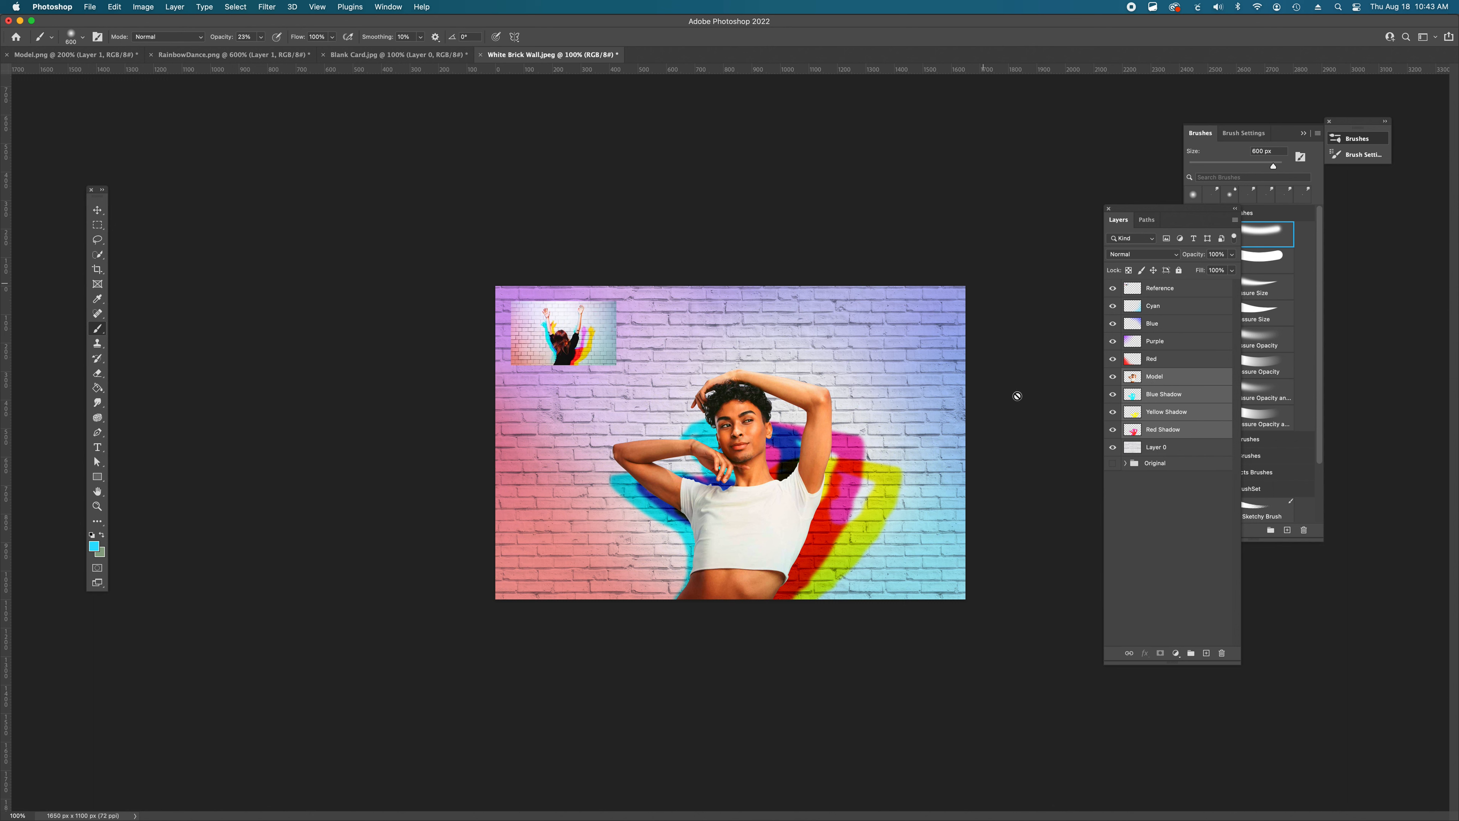
drag(1159, 379, 1155, 305)
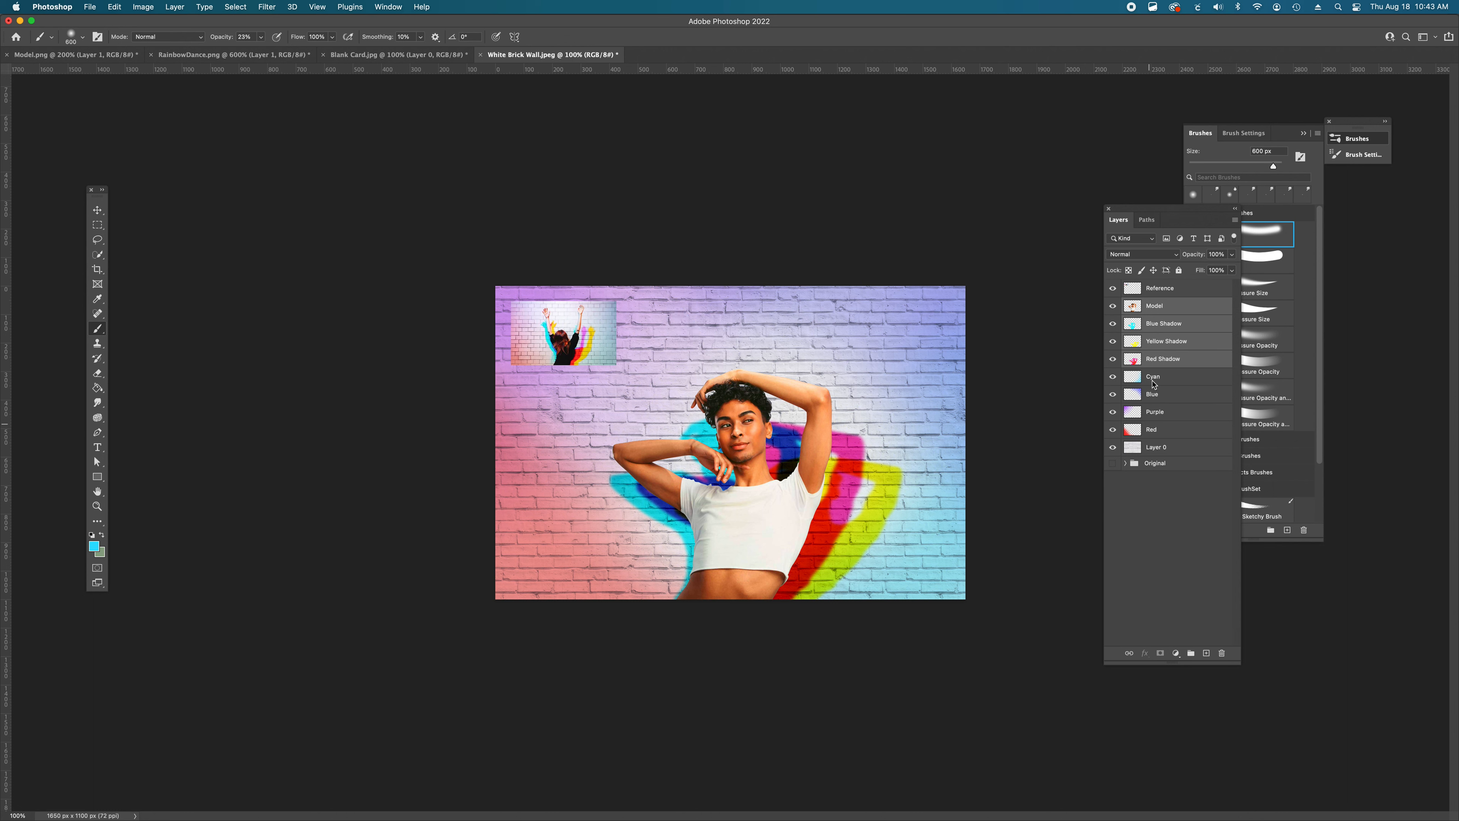
click(1147, 499)
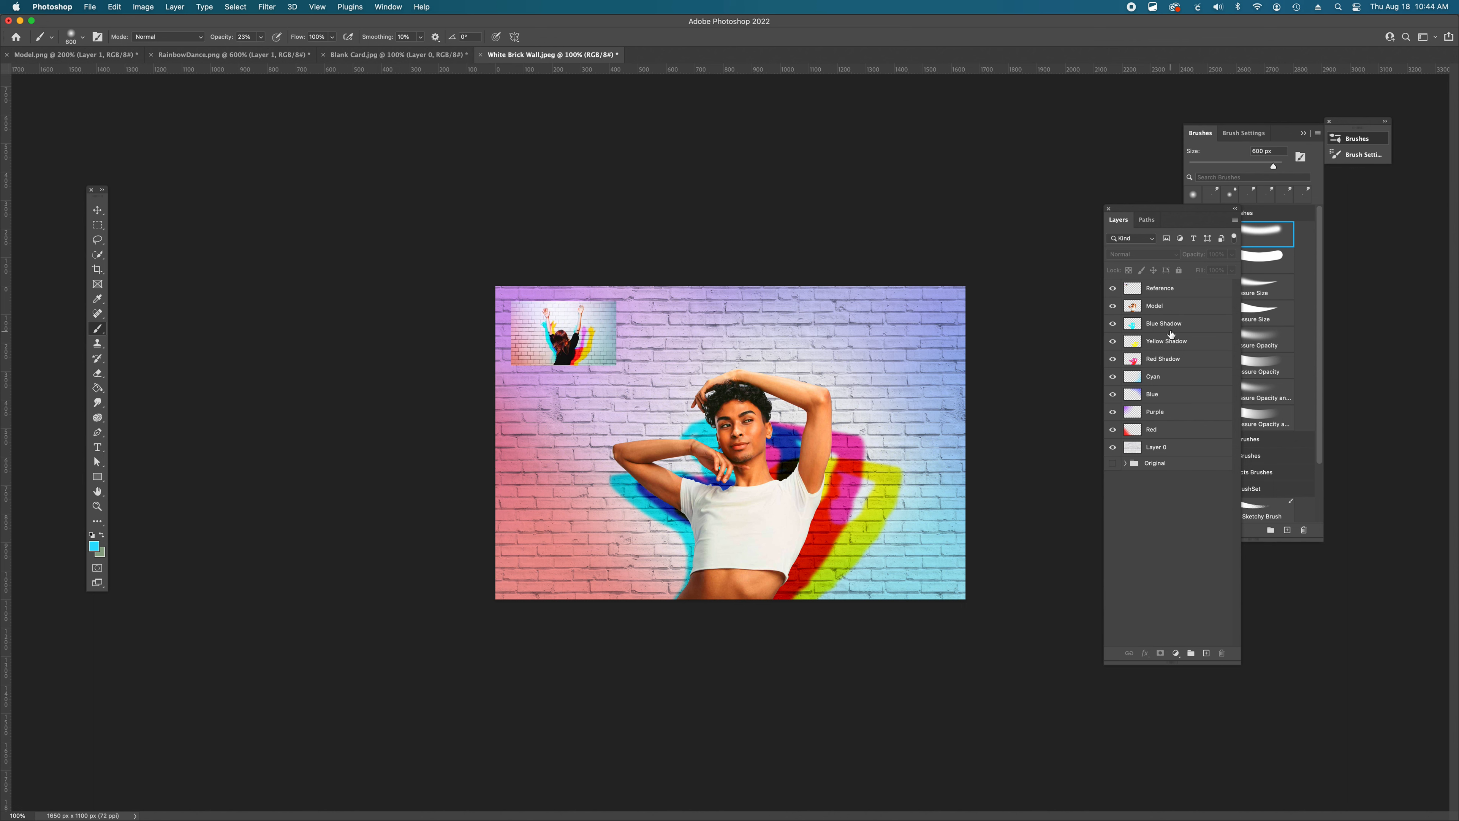
- Add a new layer named Blowout directly above the Cyan layer
click(1166, 382)
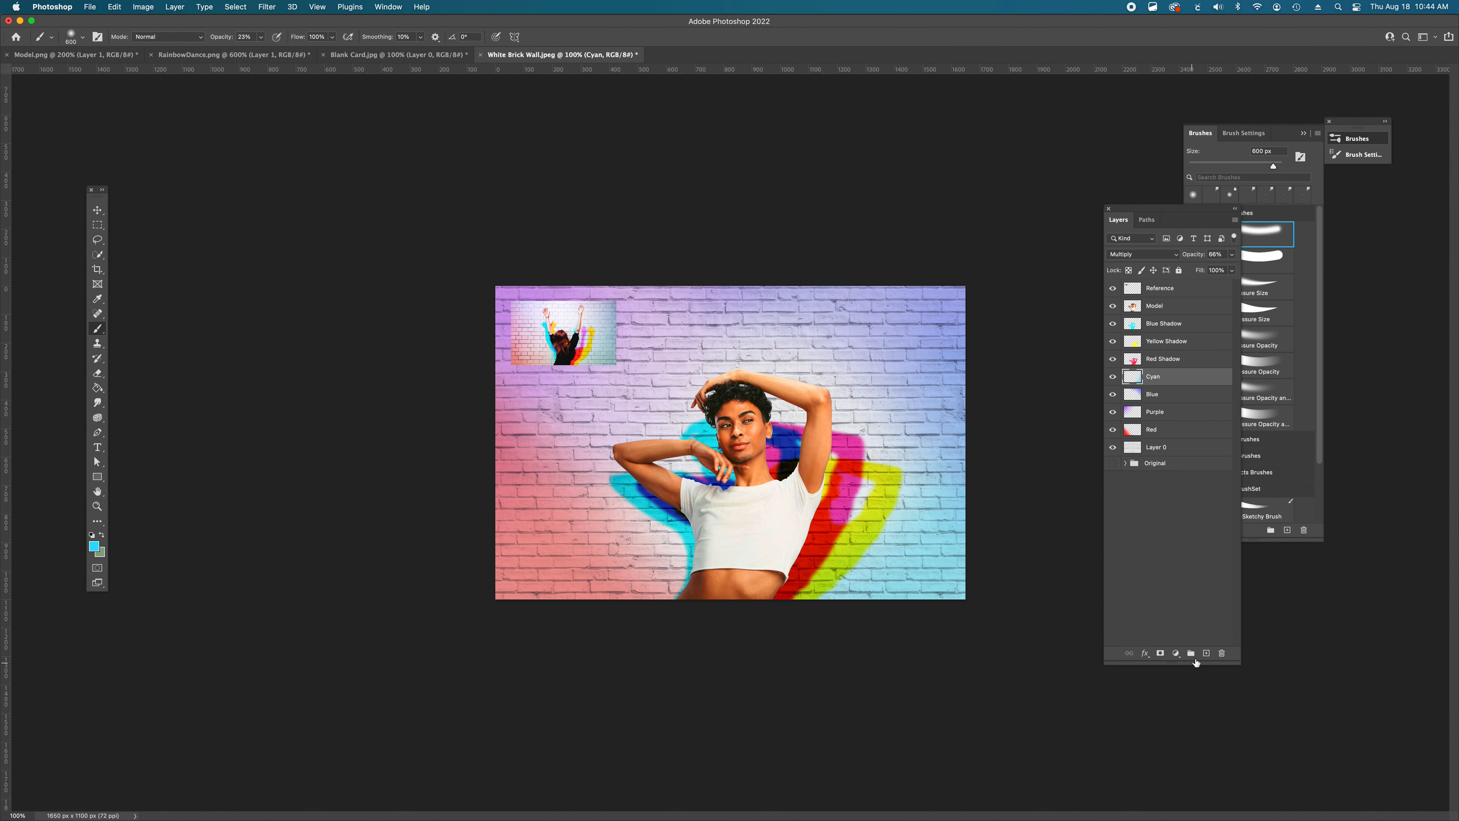
click(1205, 653)
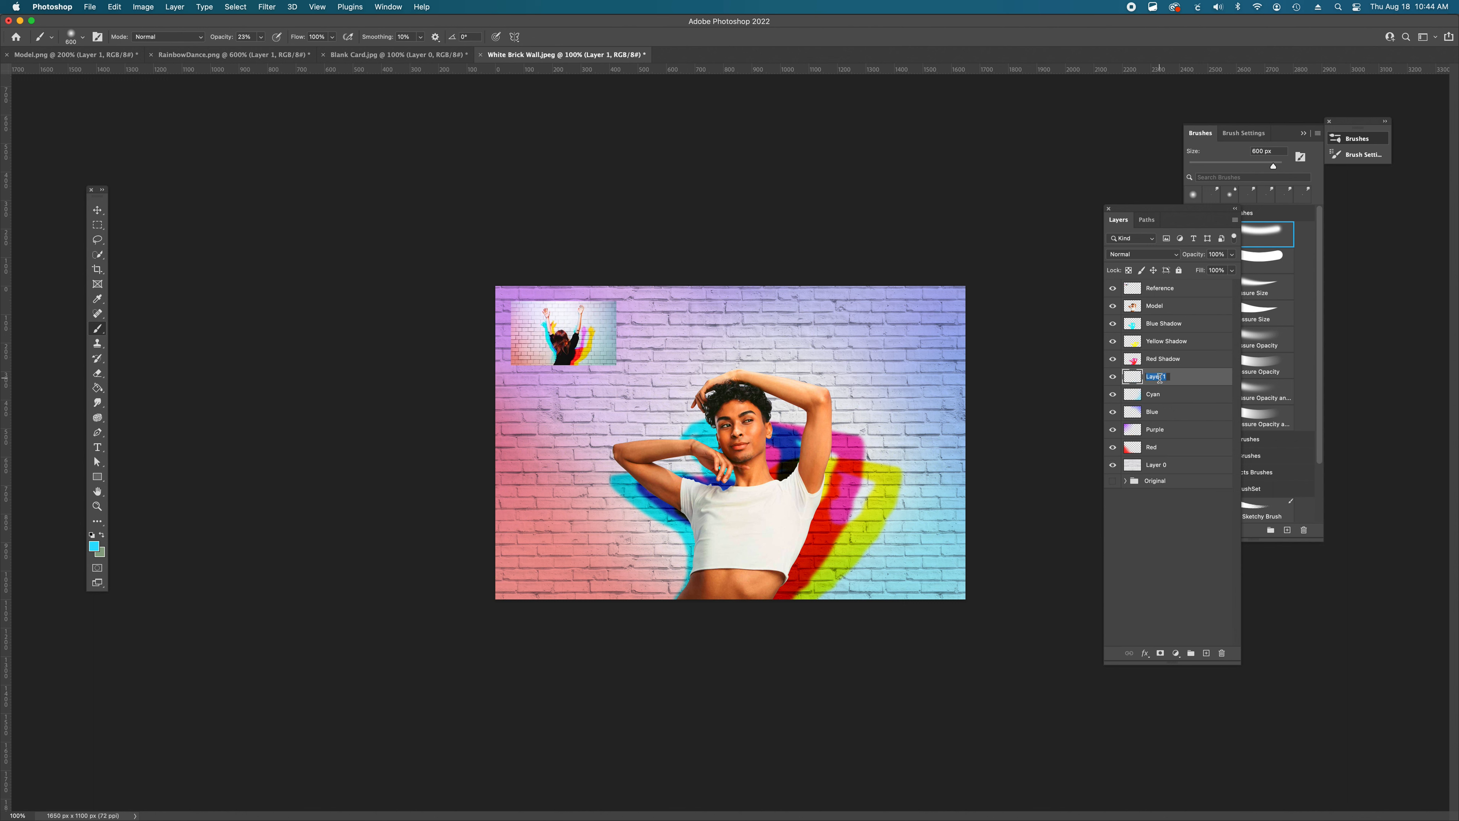
text(Blowout)
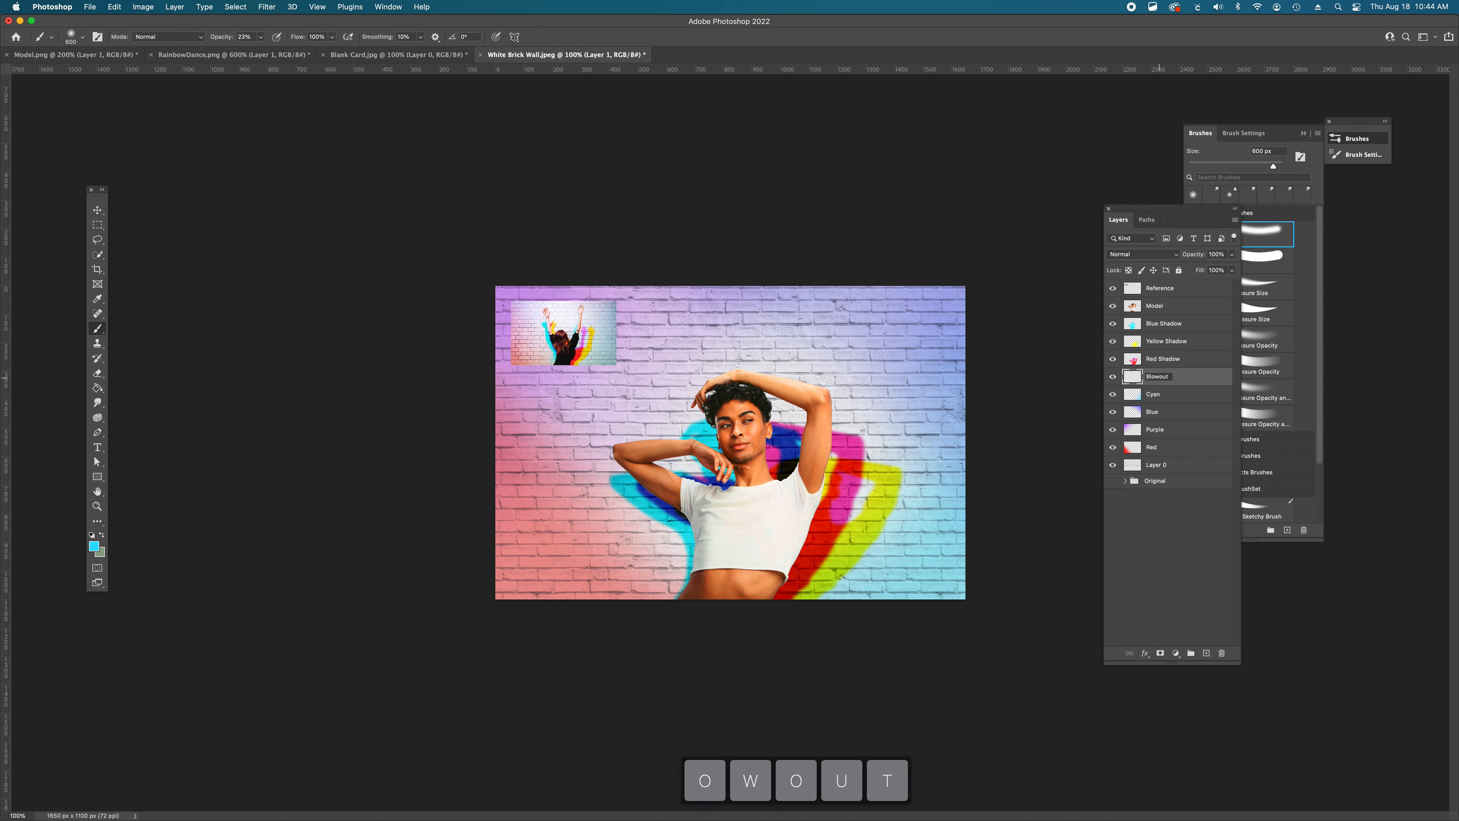
click(1150, 524)
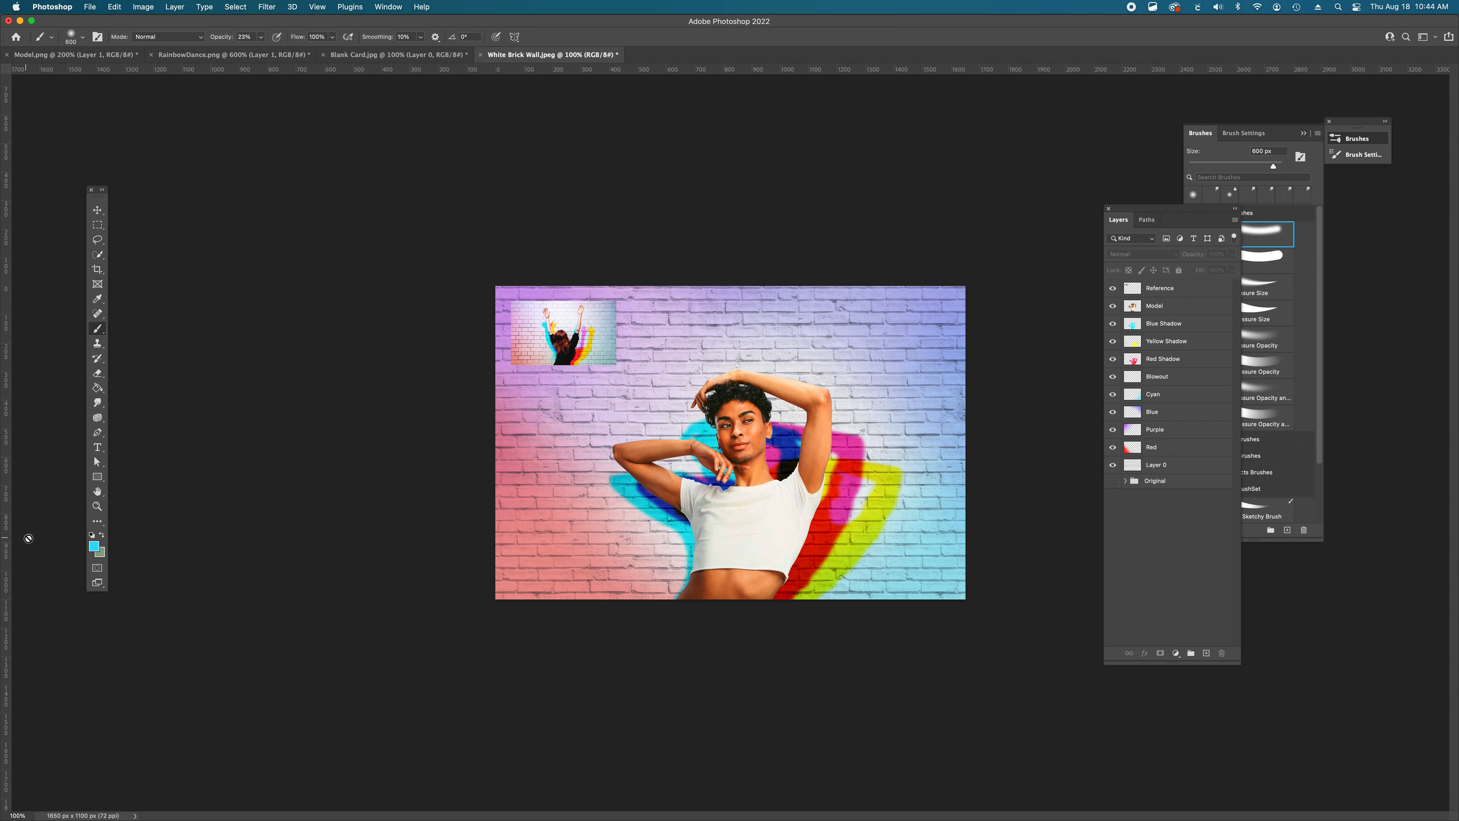
- Set the foreground colour to white
click(94, 551)
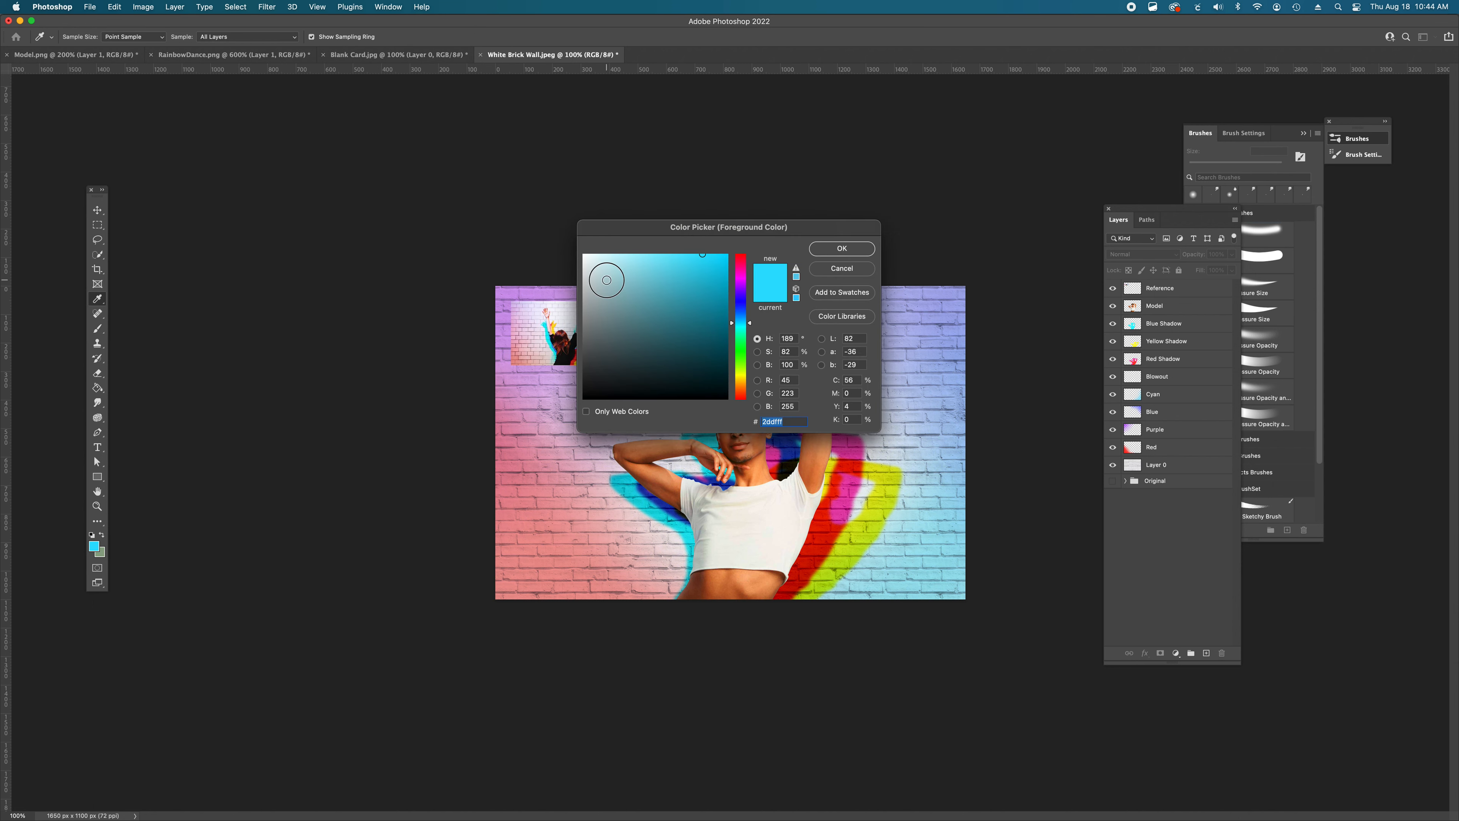
drag(595, 283, 577, 243)
click(828, 250)
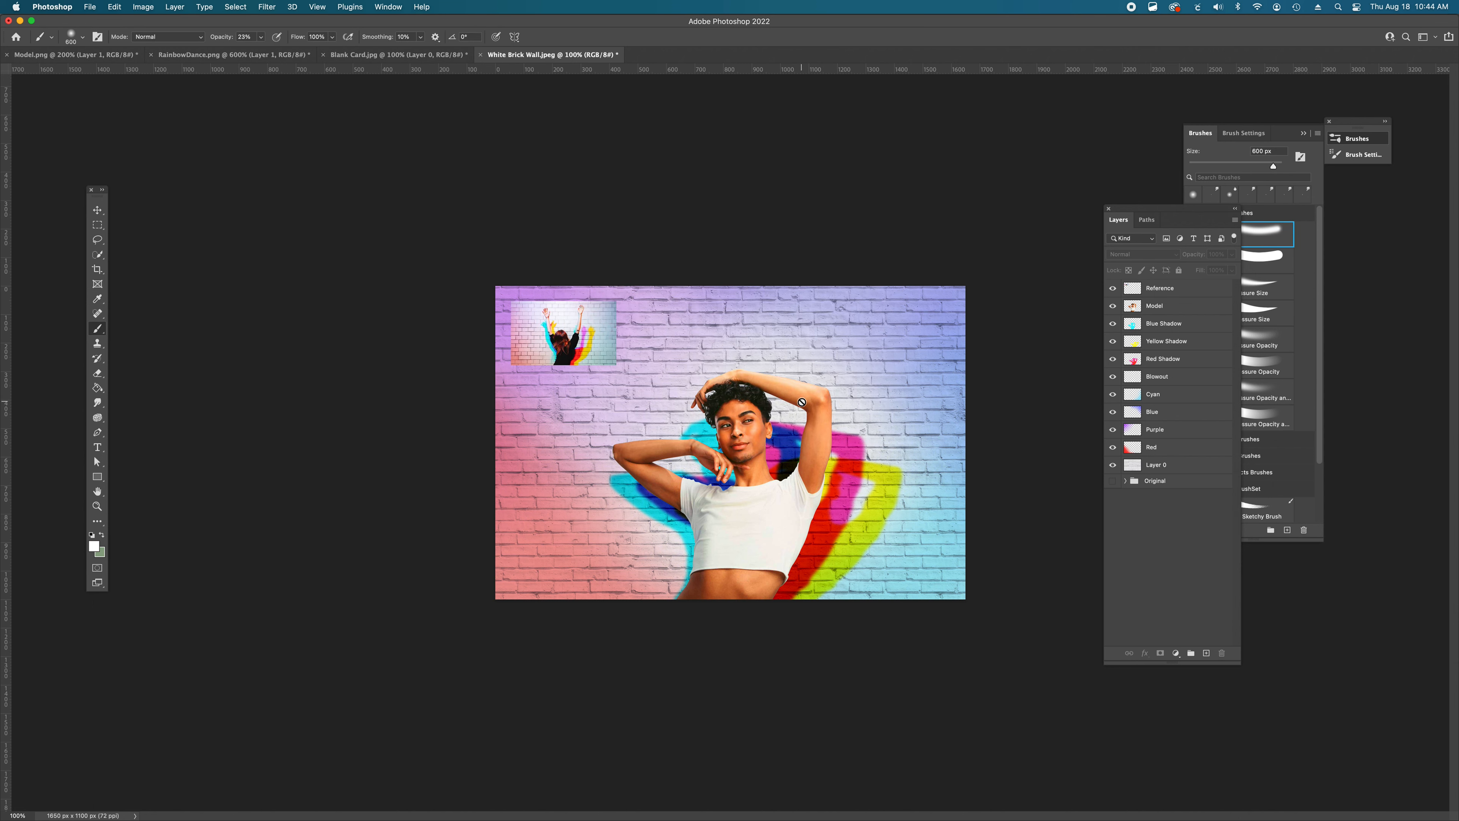
- Enlarge the brush to 1200 px and paint a soft white glow on the Blowout layer behind the model
click(1170, 376)
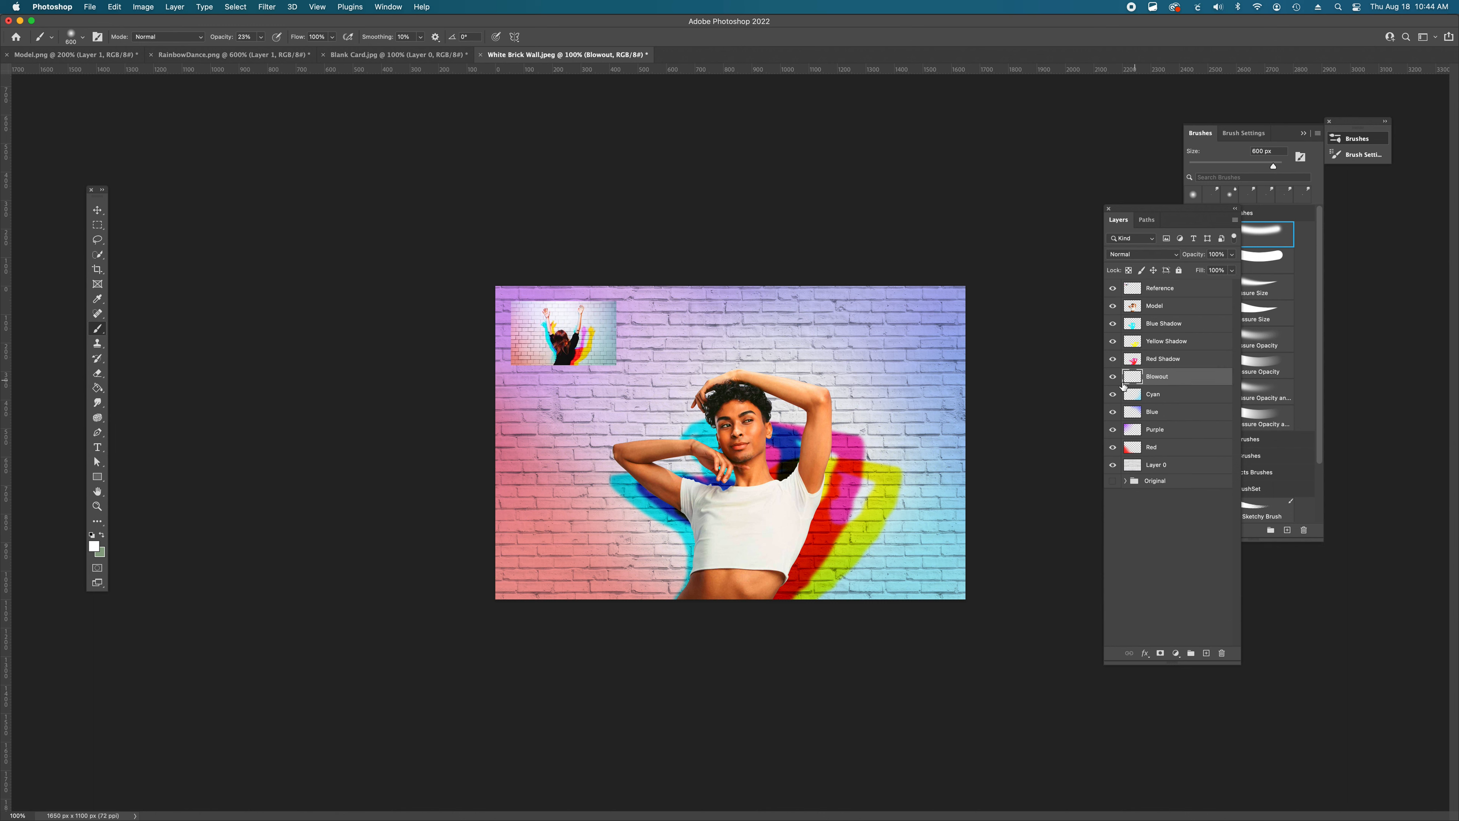
key(bracketright)
key(bracketright)
key(bracketright)
key(bracketright)
key(bracketright)
key(bracketright)
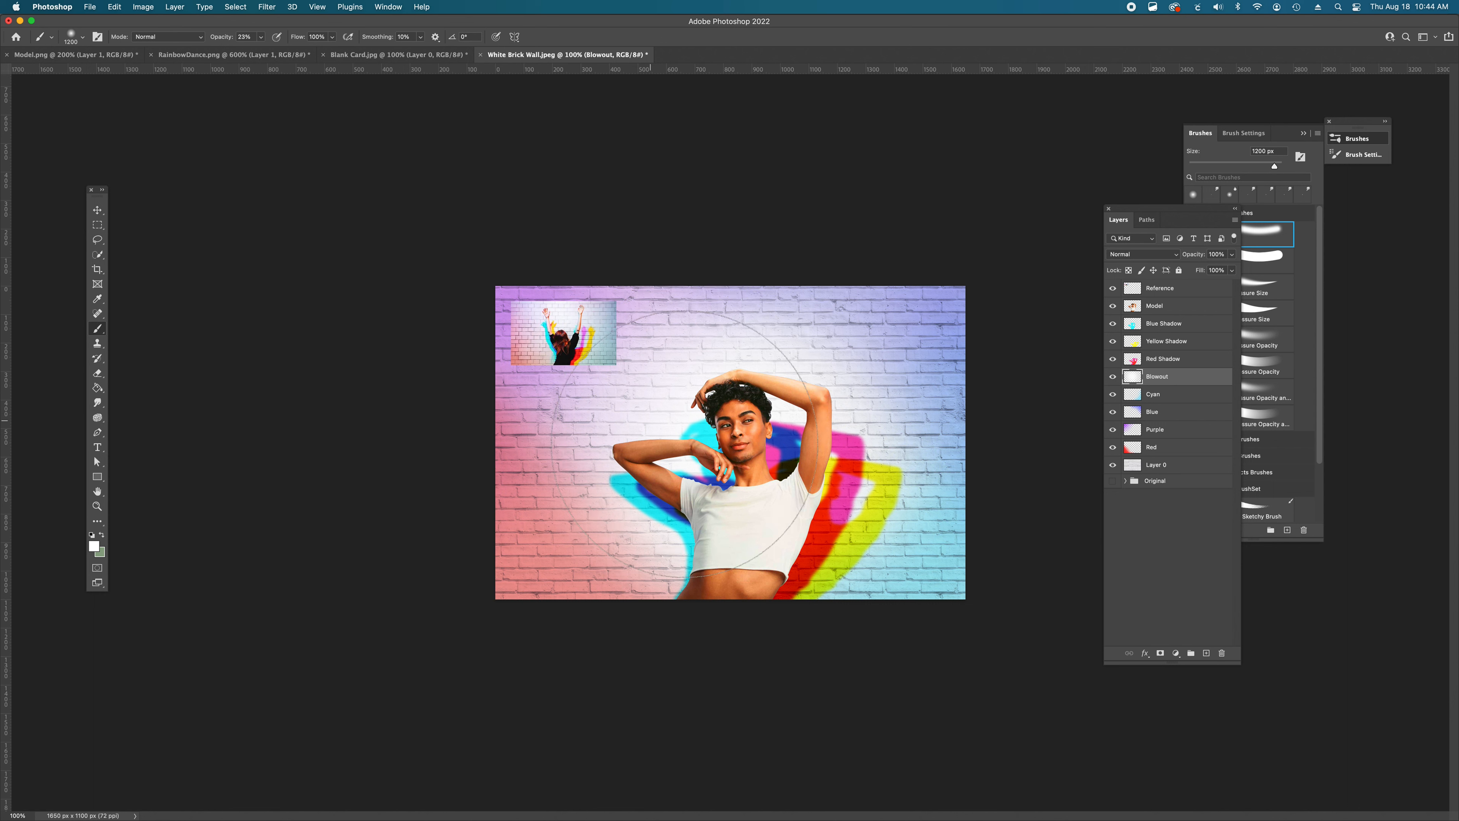
- Set the Blowout layer to Overlay at 47% opacity
click(1140, 256)
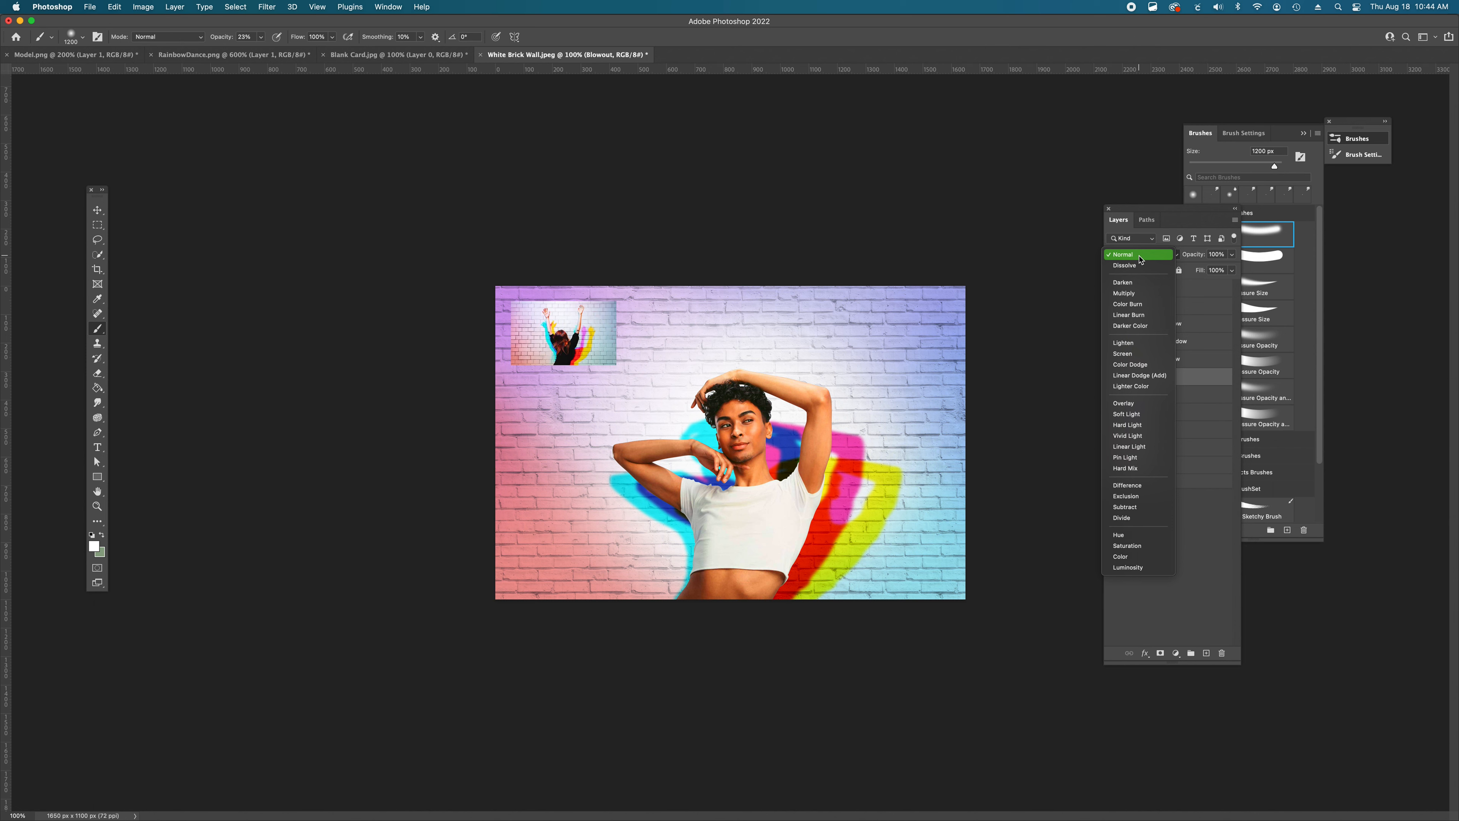
click(1140, 259)
click(1140, 256)
click(1130, 409)
click(1231, 254)
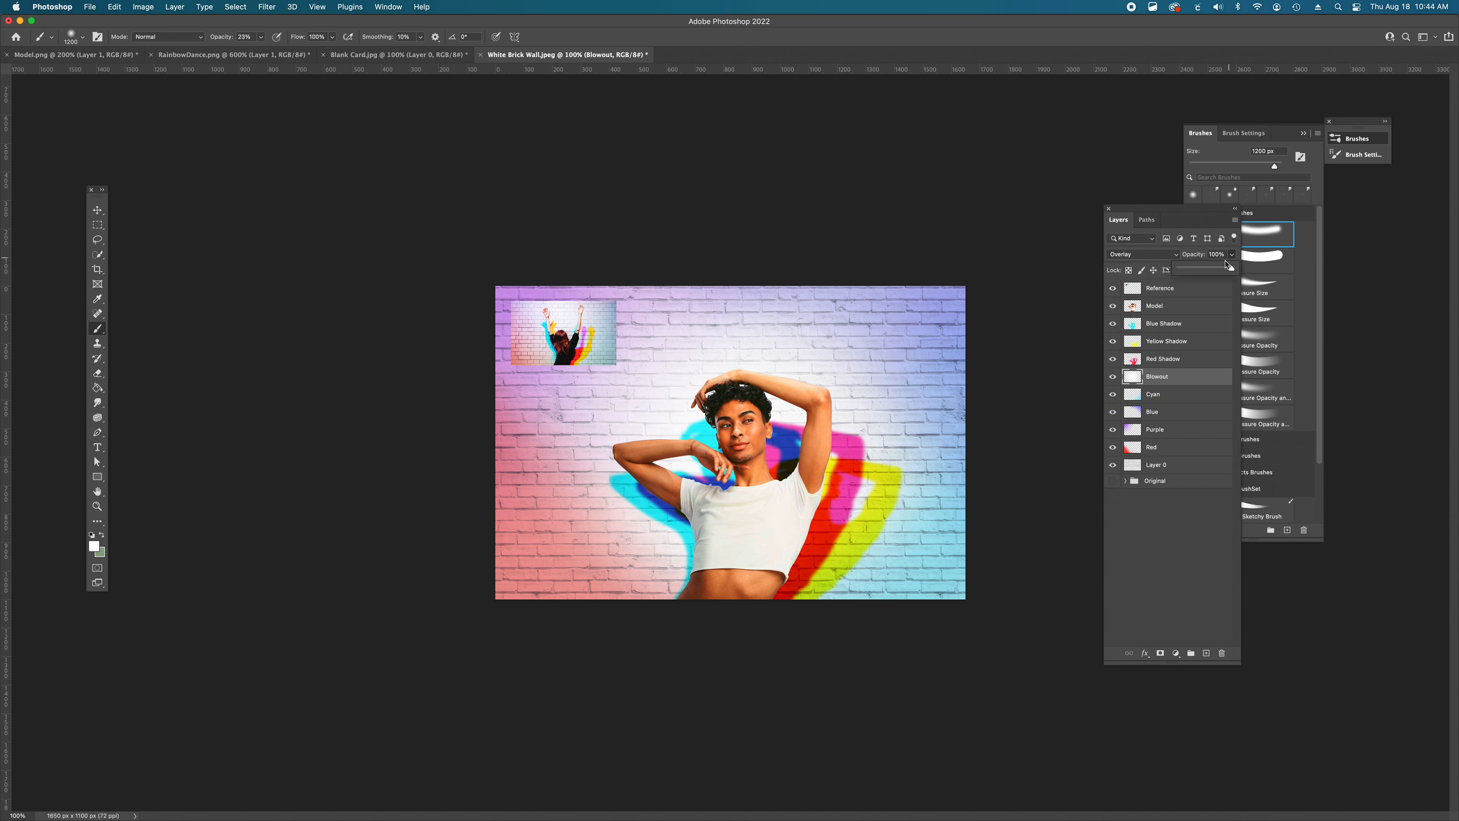
mouse_move(1213, 270)
mouse_down()
mouse_move(1175, 270)
mouse_move(1204, 272)
mouse_up()
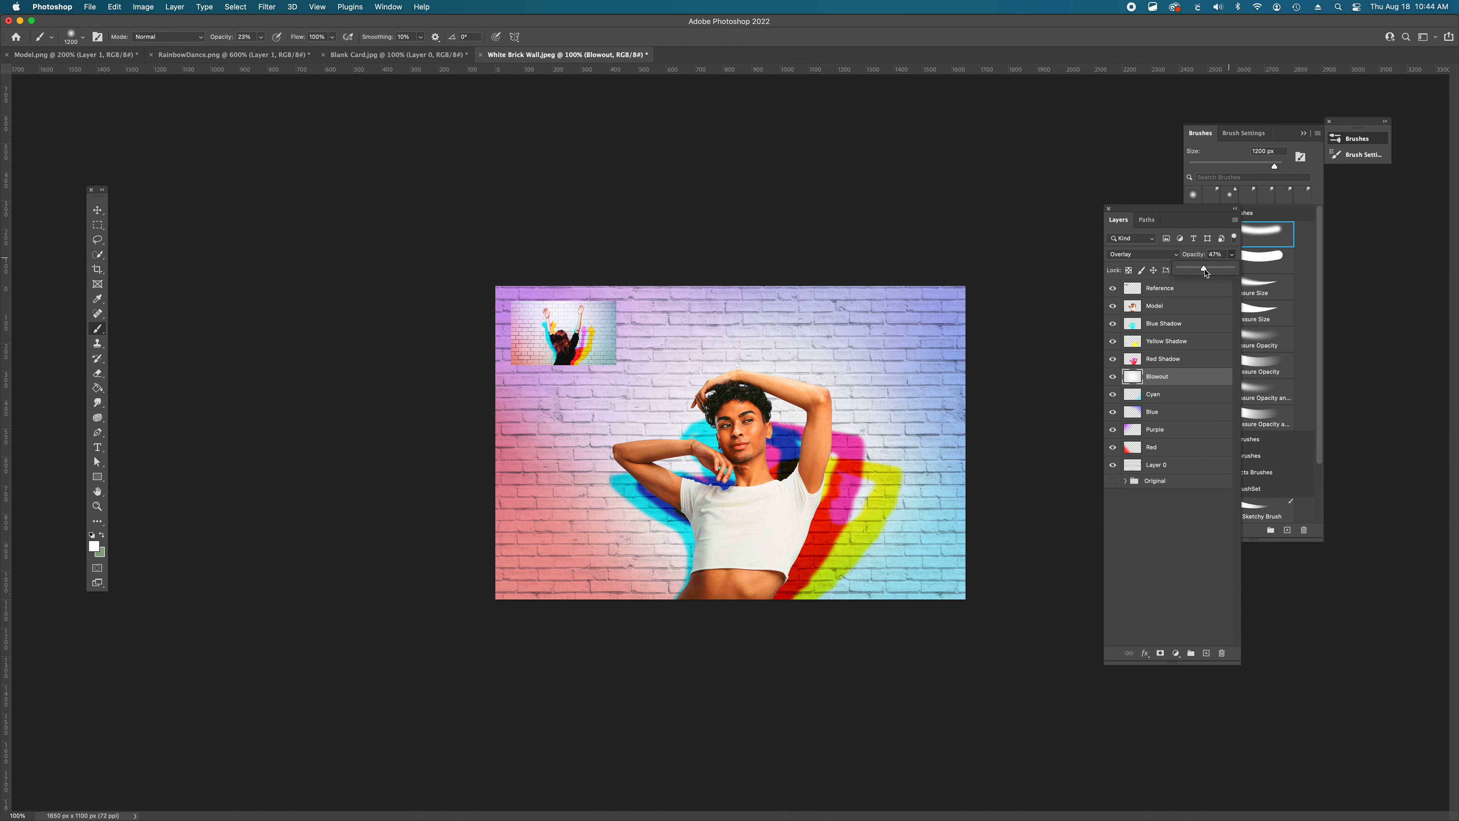
click(1206, 547)
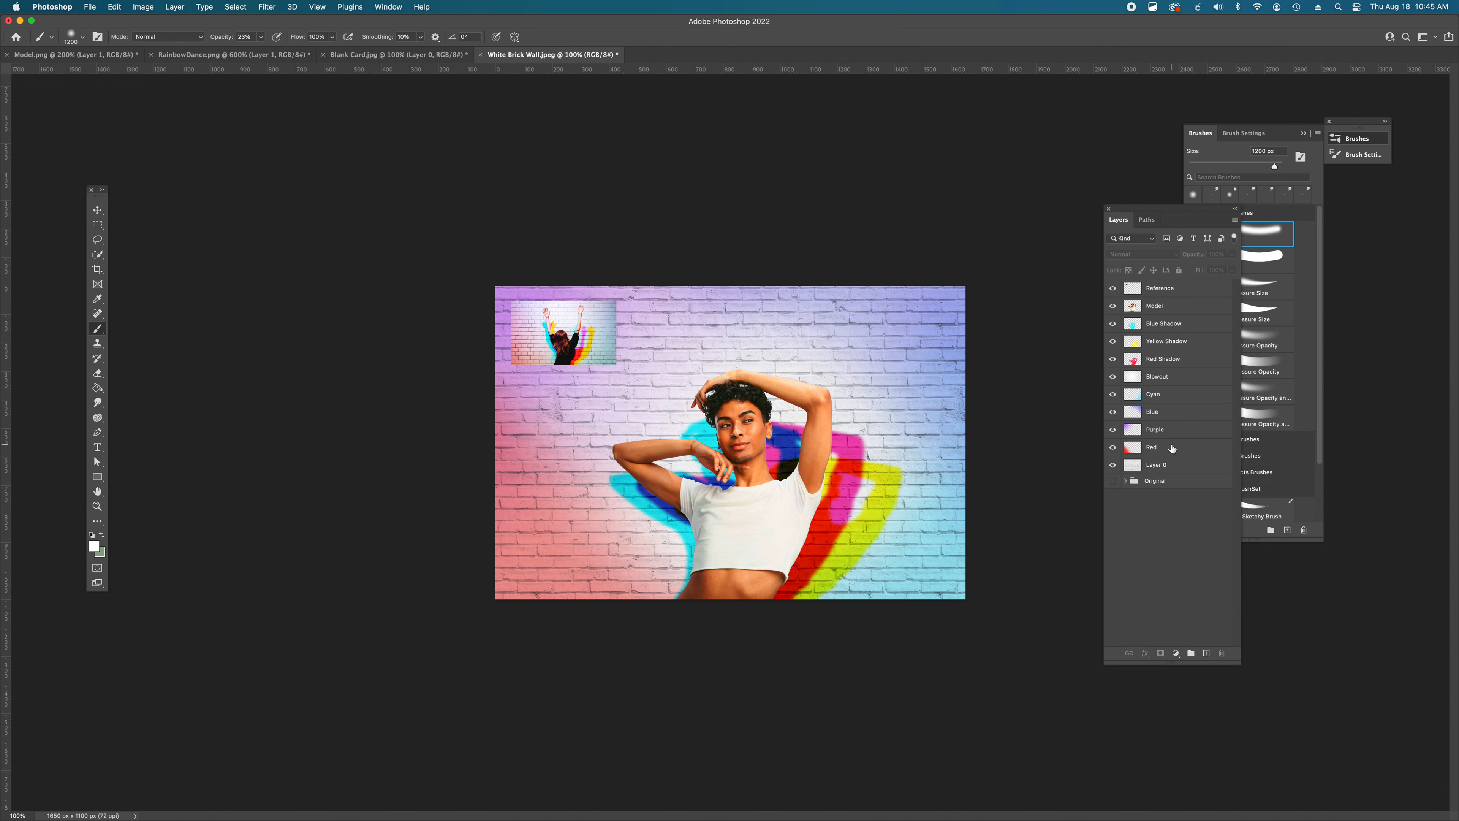
- Examine the model's arms, face, shirt and waist at 300% against the coloured wall and the reference image
key(super+equal)
key(super+equal)
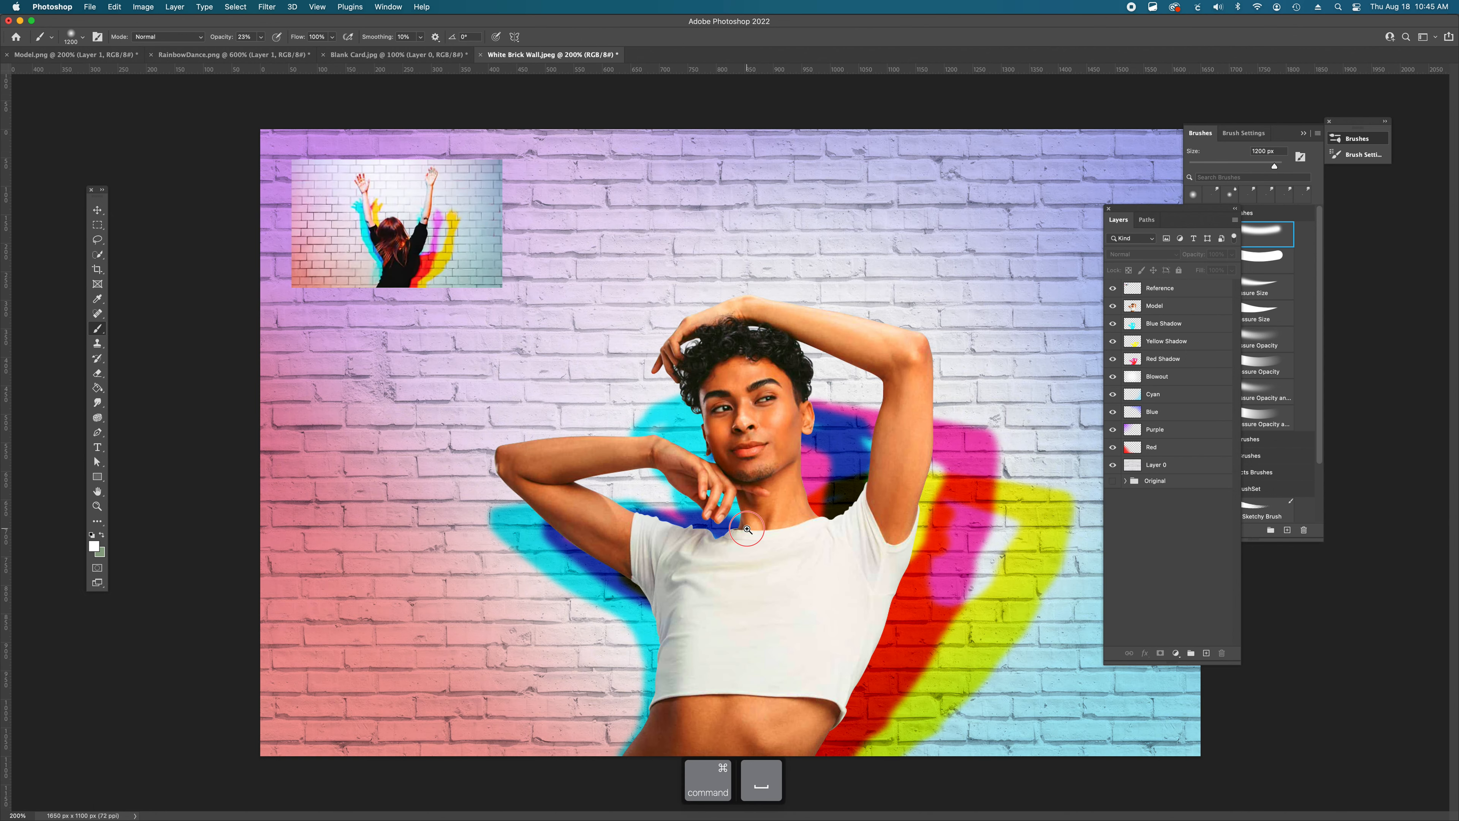
drag(814, 547, 788, 349)
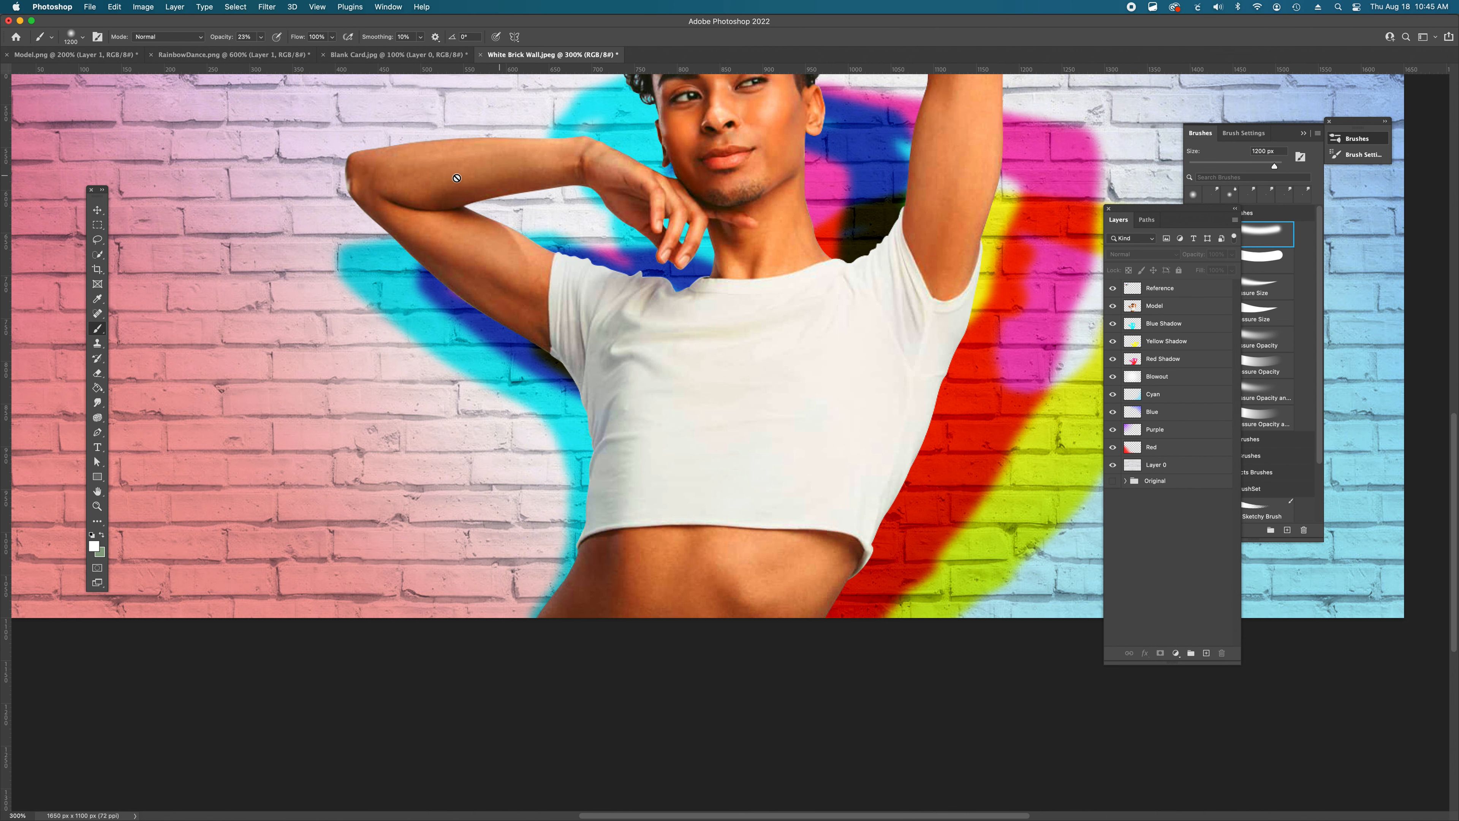
scroll(777, 273, up, 1)
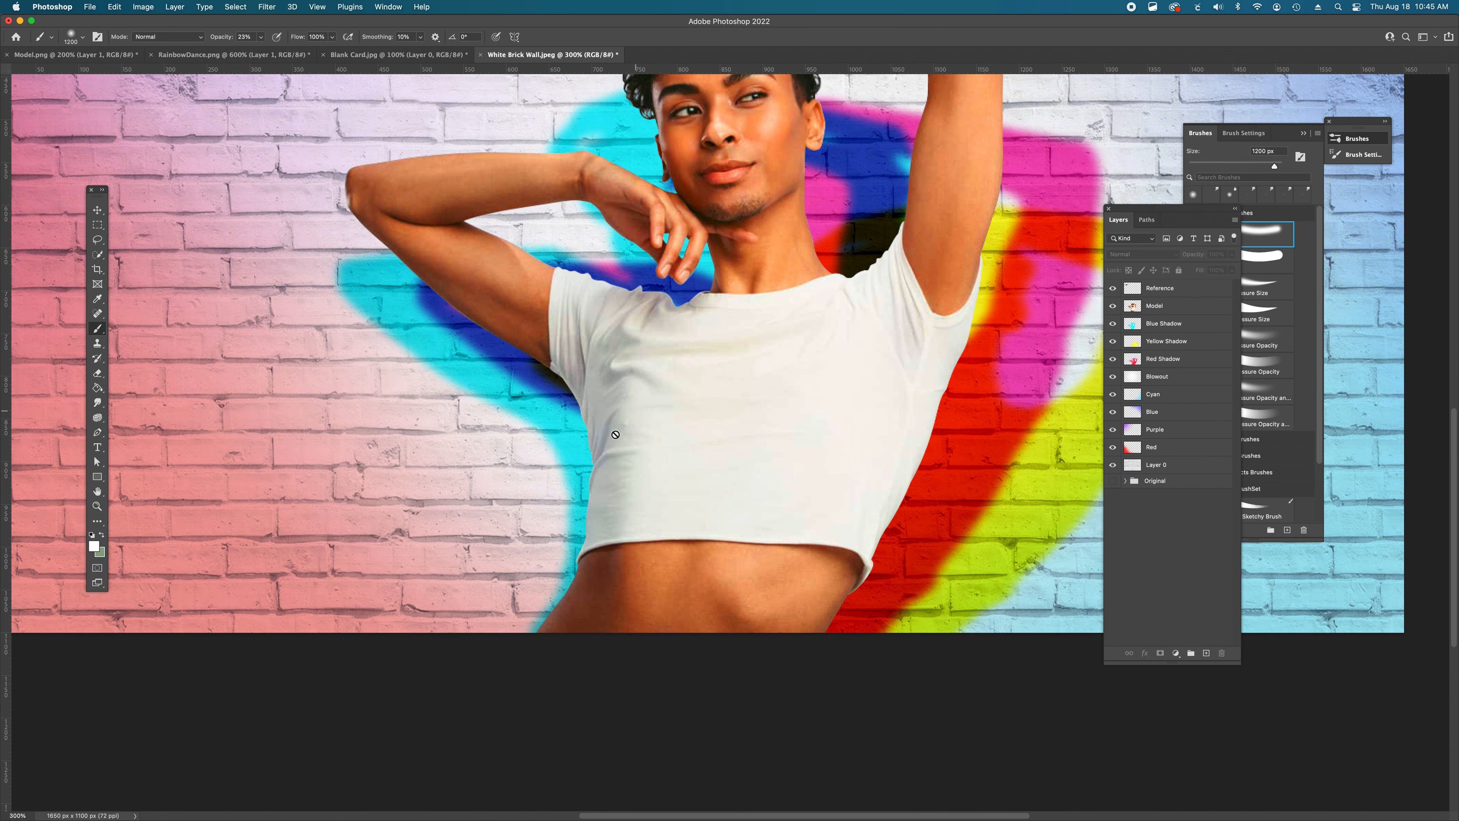
scroll(404, 173, up, 10)
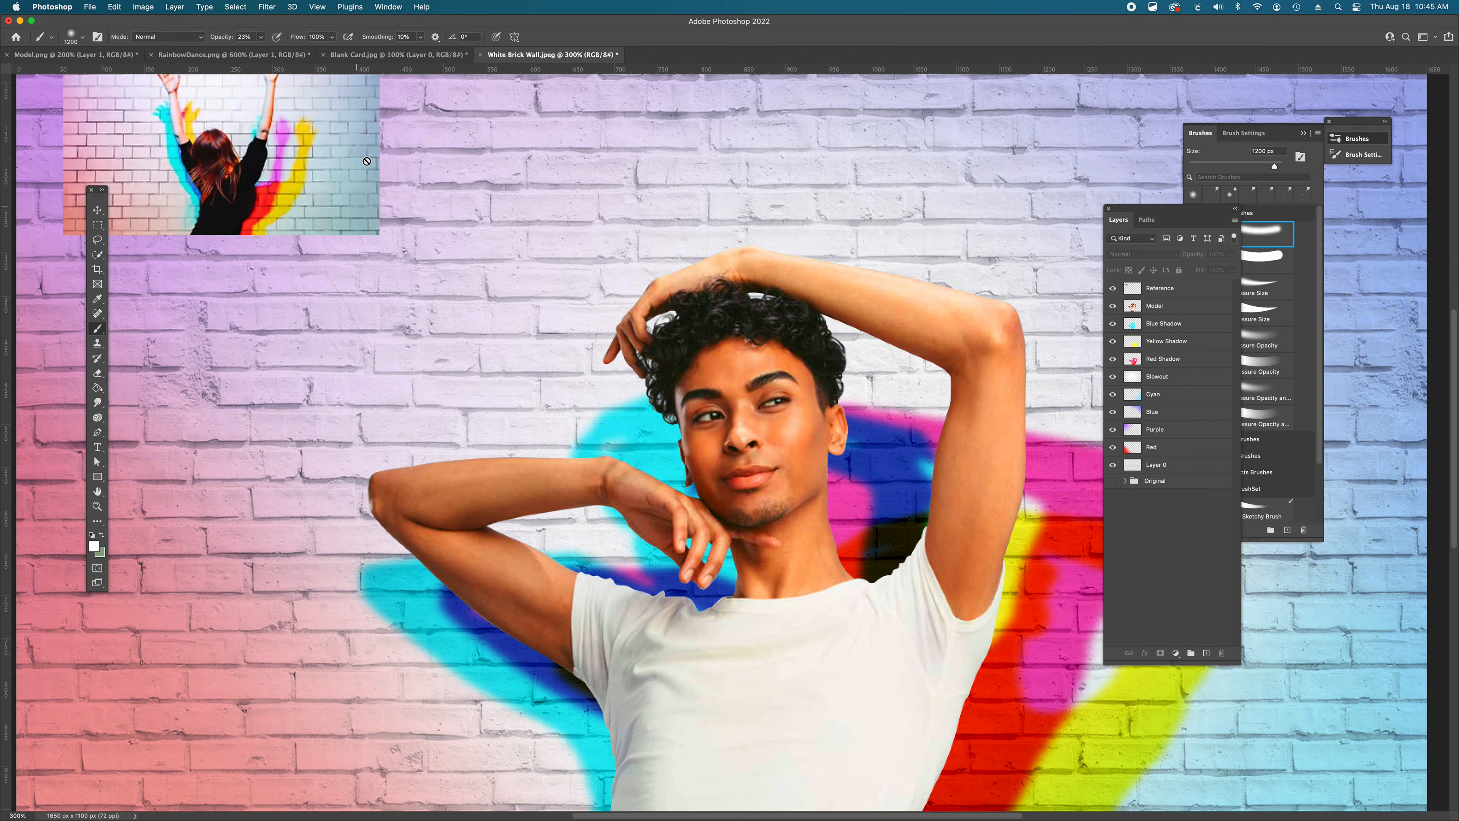
scroll(937, 280, down, 7)
scroll(937, 280, down, 2)
scroll(938, 280, right, 3)
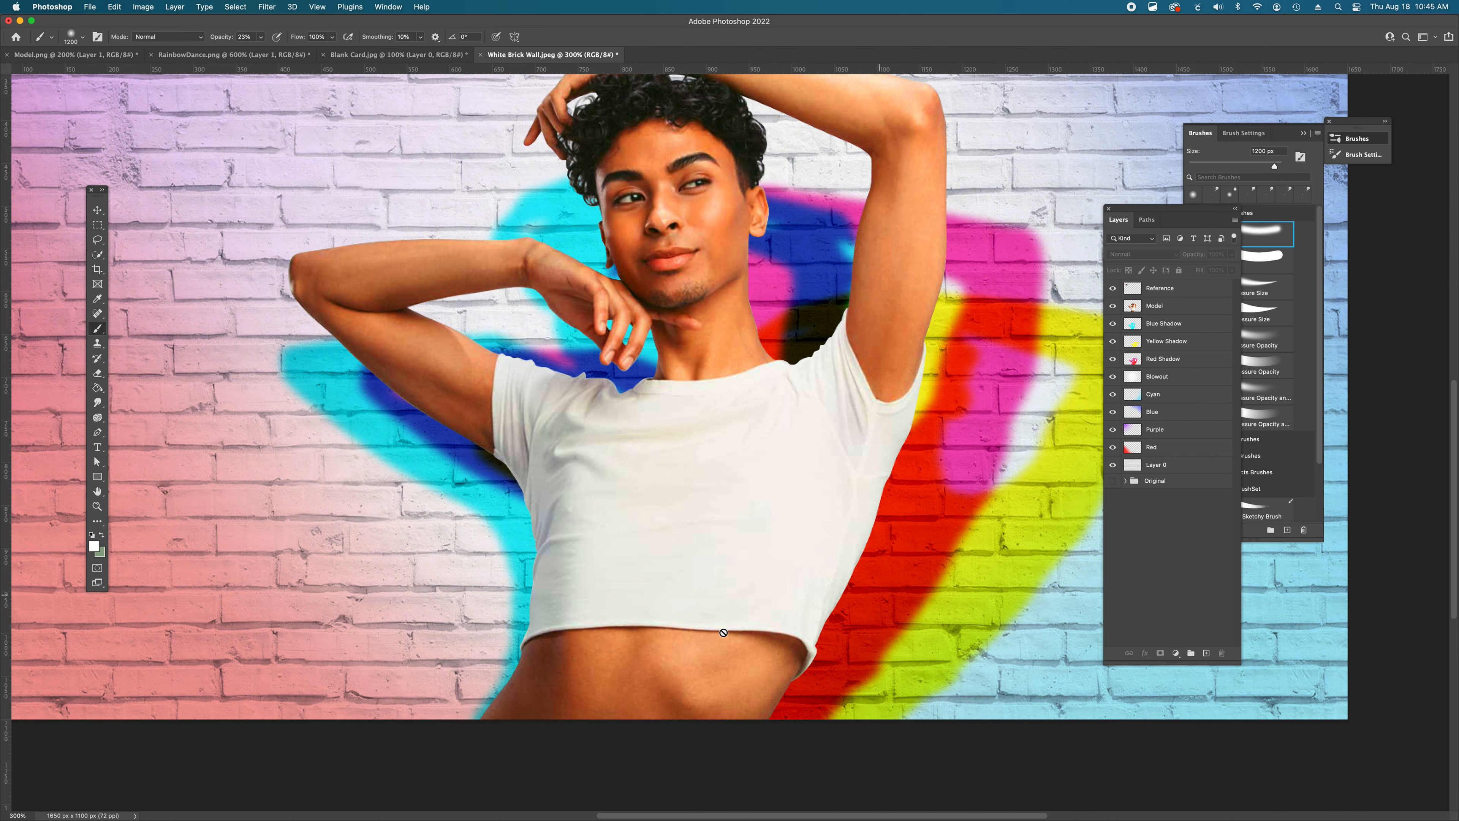
scroll(618, 537, down, 2)
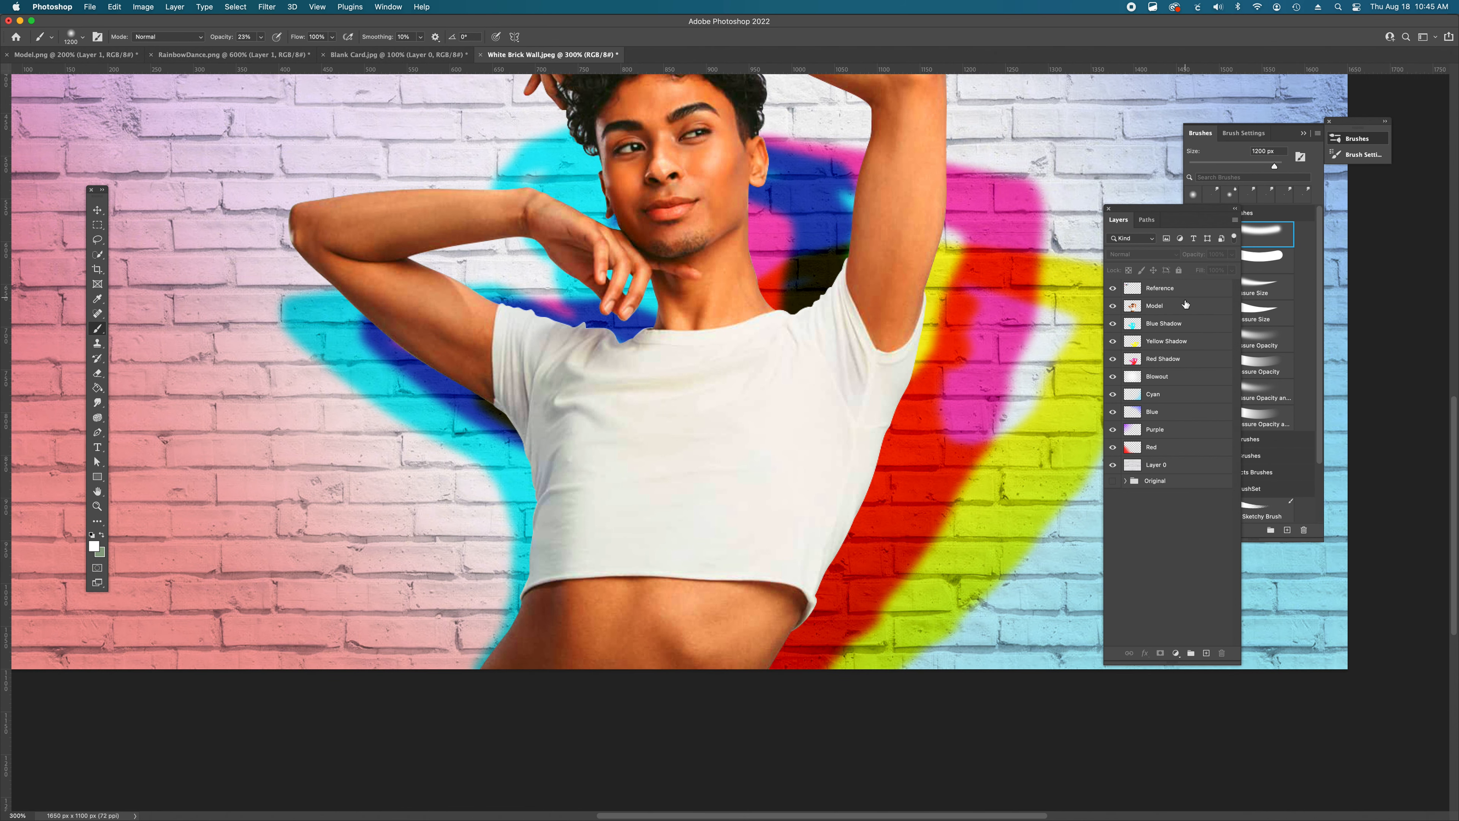
- Select the model's silhouette on the Model layer with the Quick Selection tool
click(1183, 307)
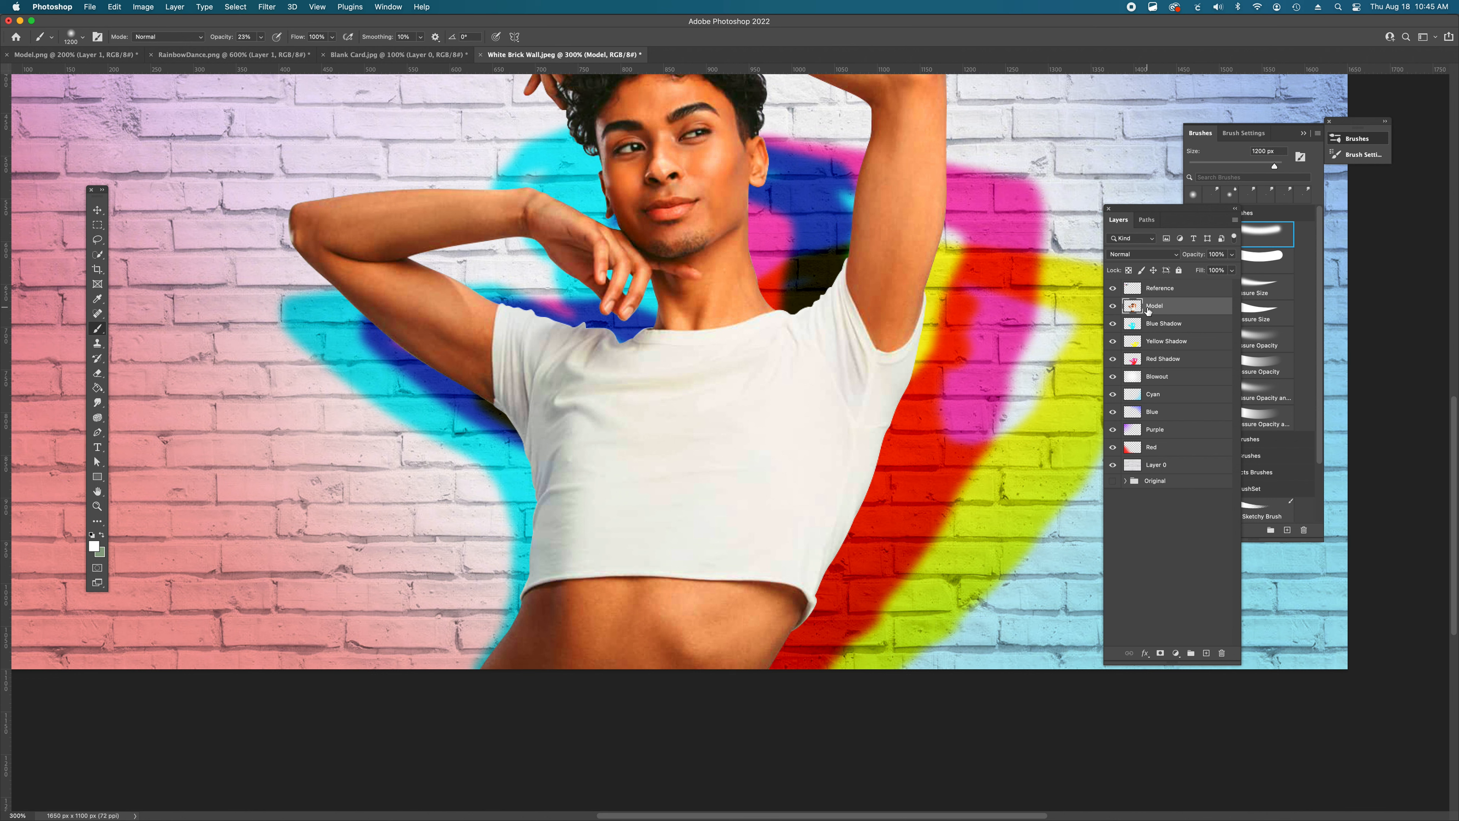
click(99, 254)
click(339, 212)
mouse_move(543, 212)
mouse_down()
mouse_move(779, 278)
mouse_move(505, 336)
mouse_move(770, 447)
mouse_move(689, 605)
mouse_move(695, 370)
mouse_up()
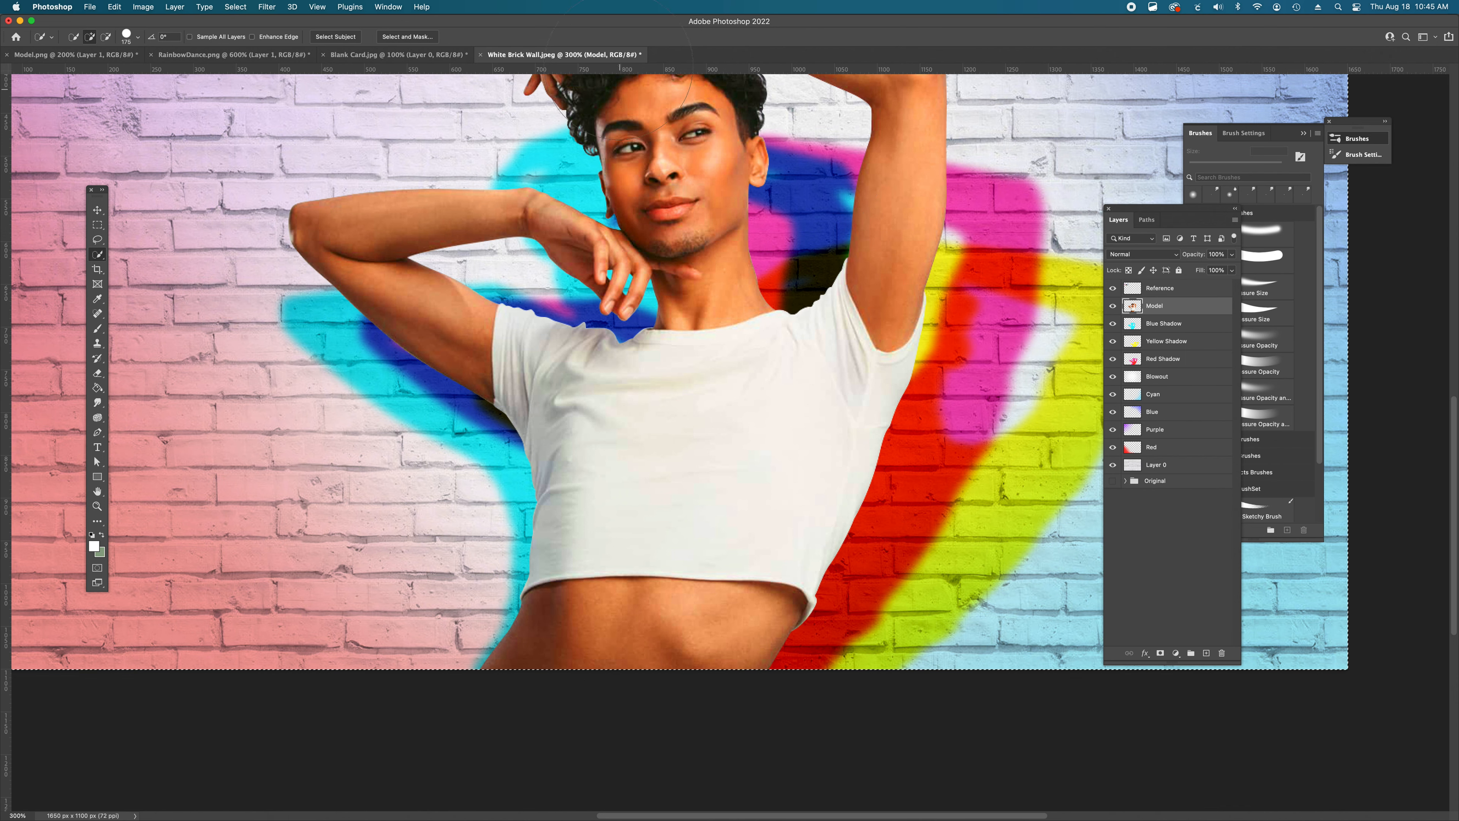
scroll(786, 230, up, 10)
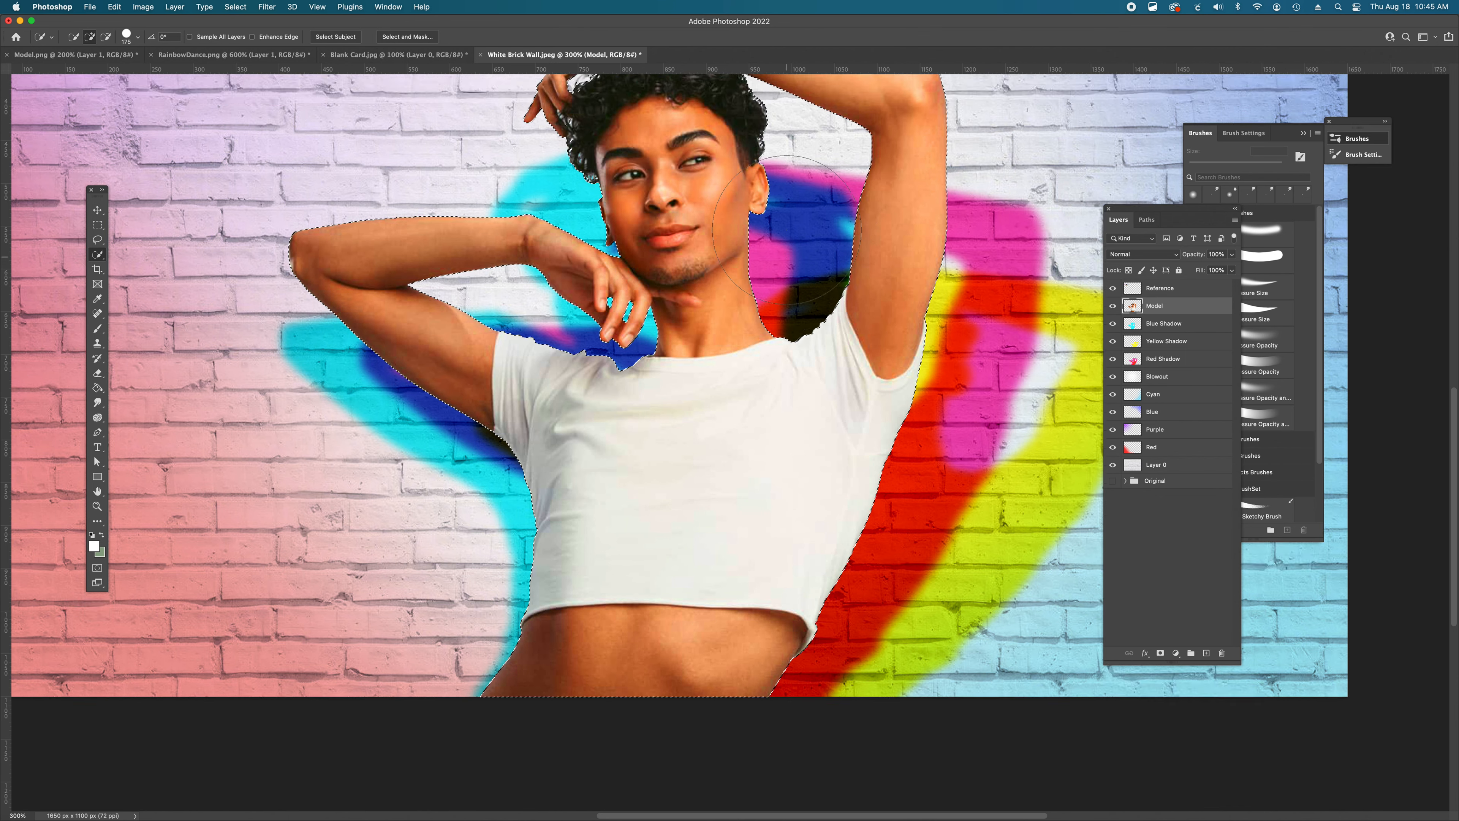
scroll(786, 230, down, 10)
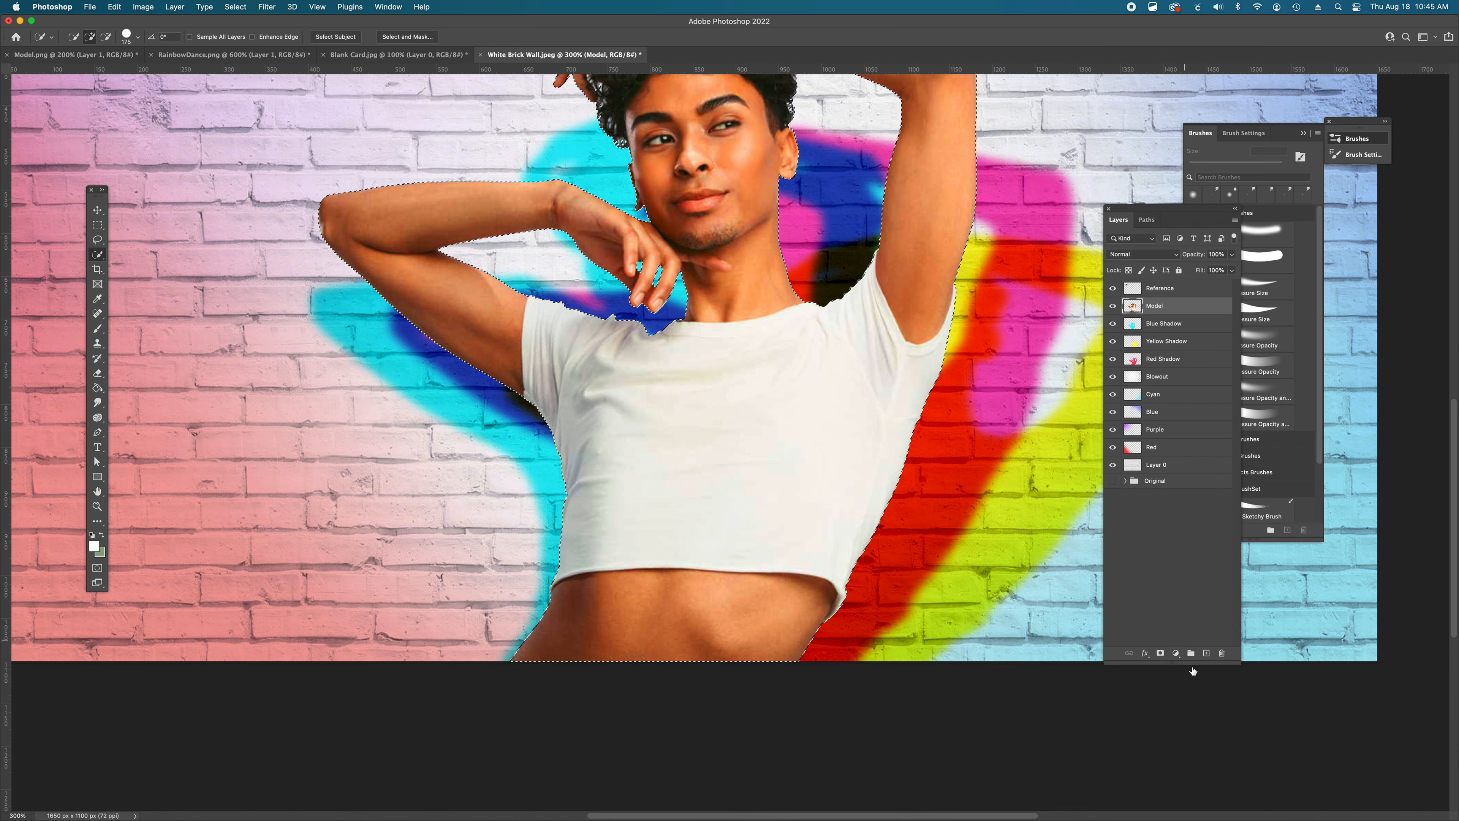
- Add a new layer directly above the Model layer and name it Shirt Shadow
click(1206, 653)
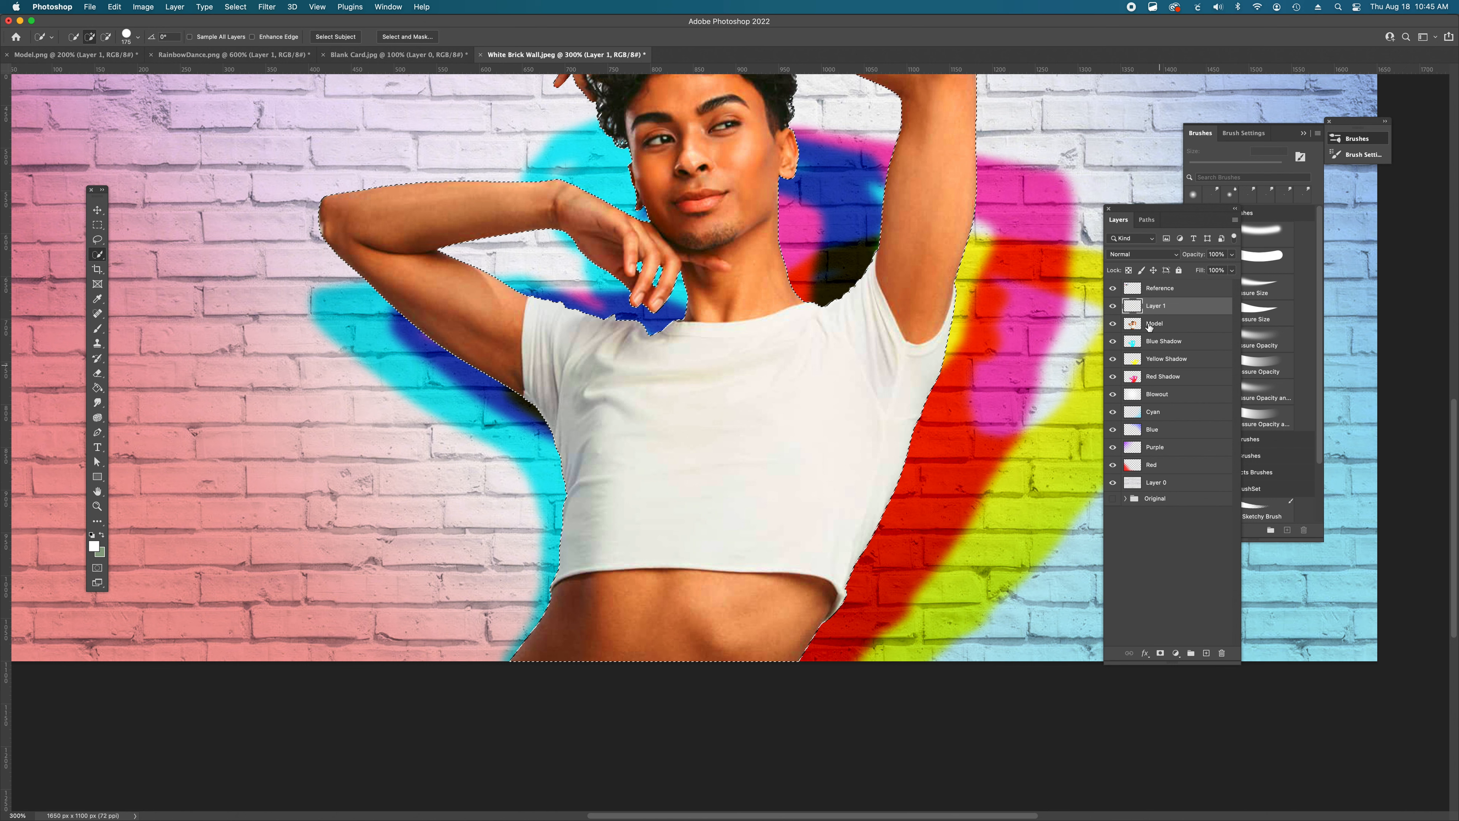
click(1158, 307)
double_click(1158, 307)
text(Shirt Shadow)
click(1180, 546)
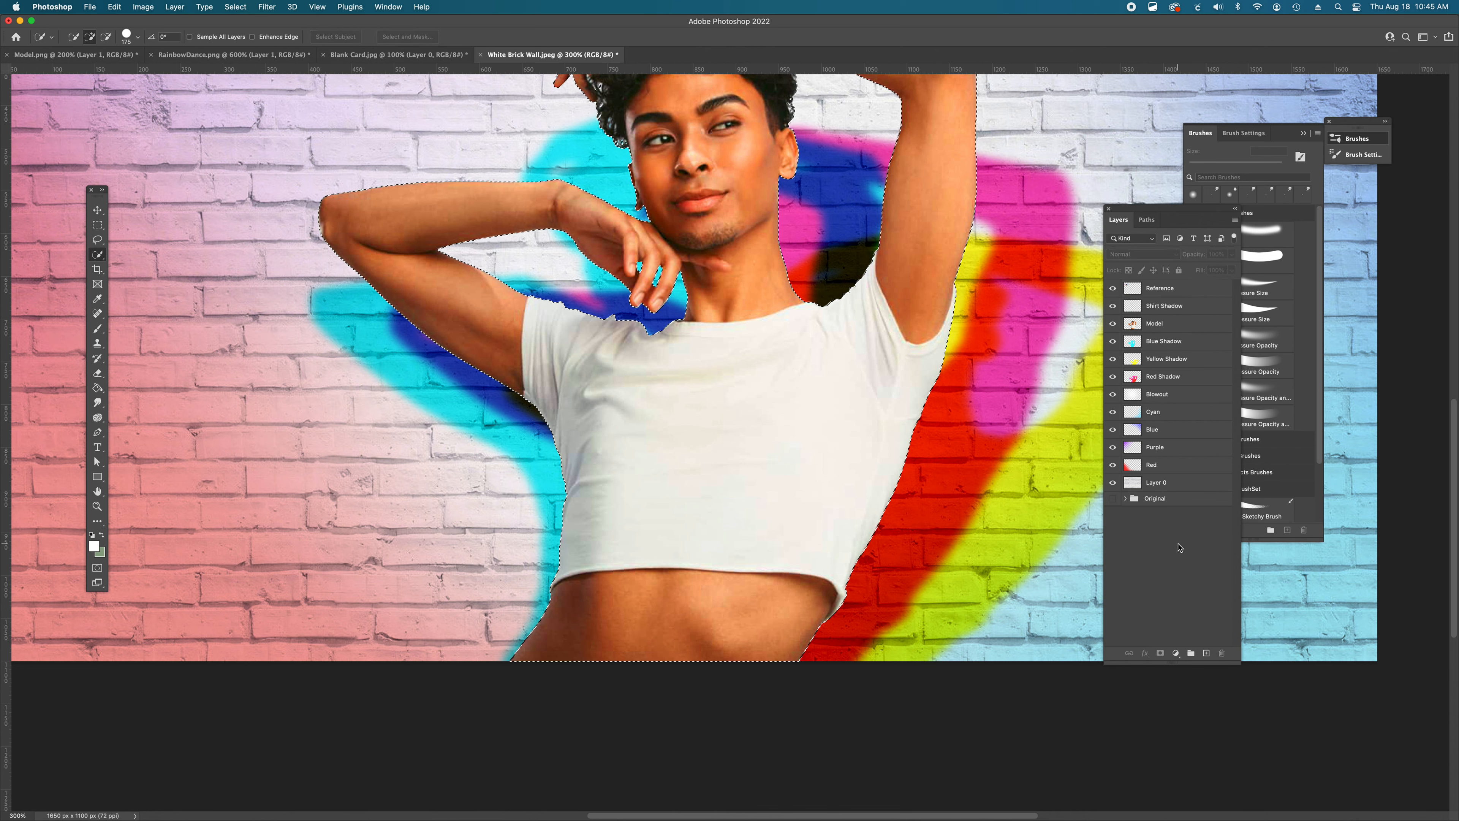
- Set the foreground colour to bright purple #d738ff and make the Shirt Shadow layer active
click(93, 546)
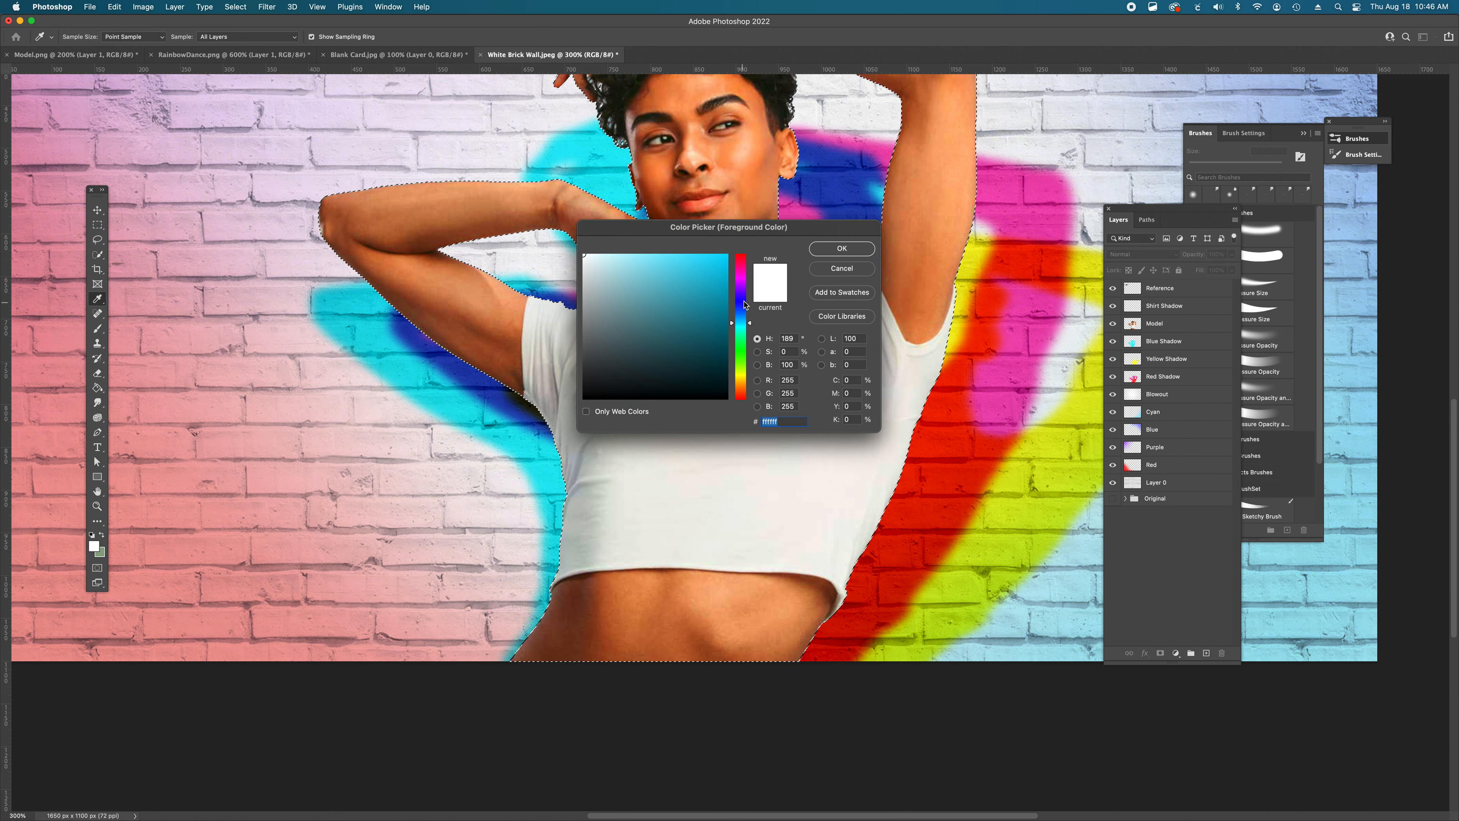
drag(744, 305, 749, 284)
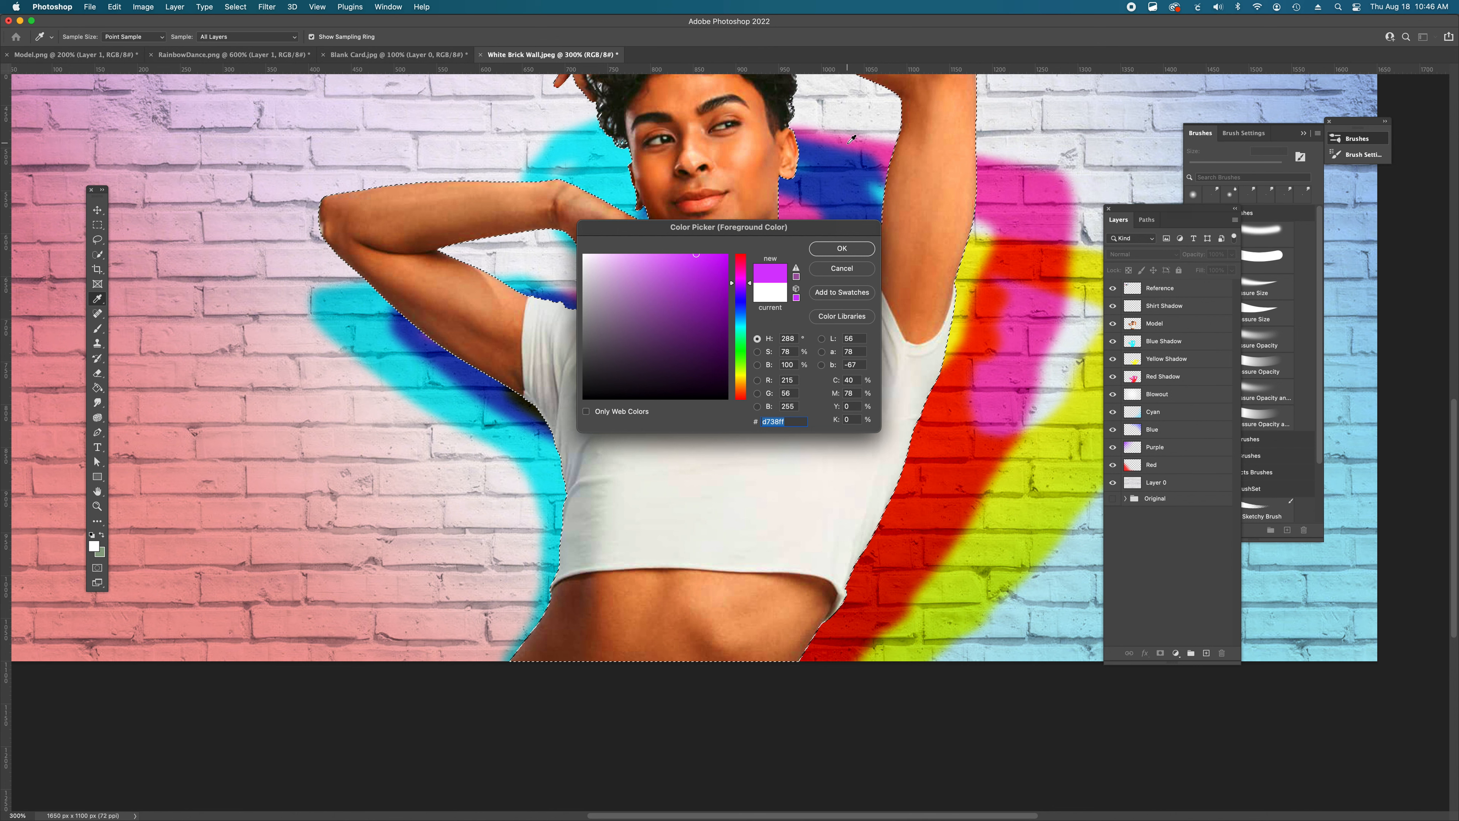
click(838, 250)
key(w)
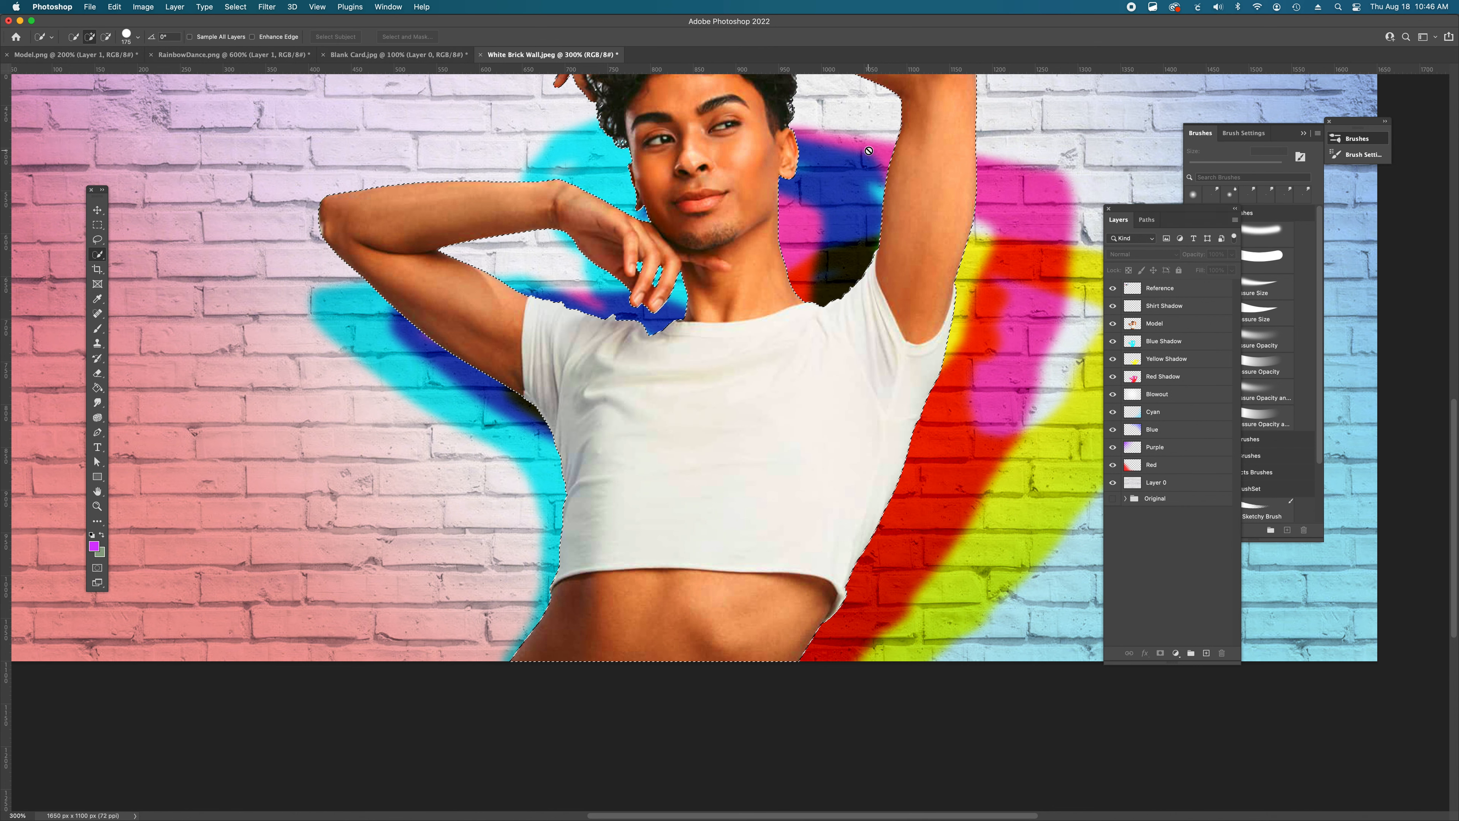
click(1200, 306)
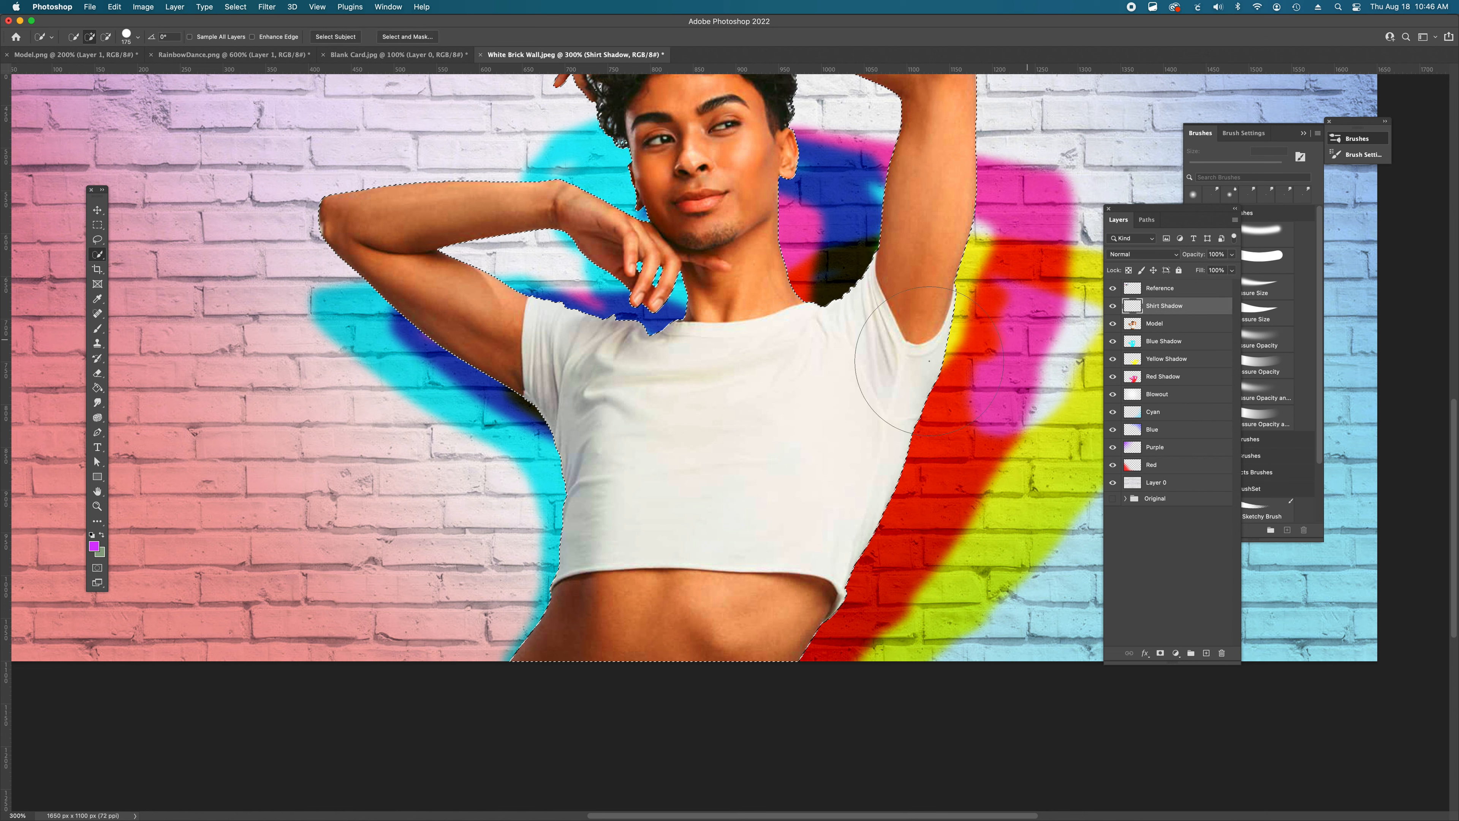
key(bracketleft)
key(bracketleft)
key(bracketleft)
key(bracketright)
key(bracketright)
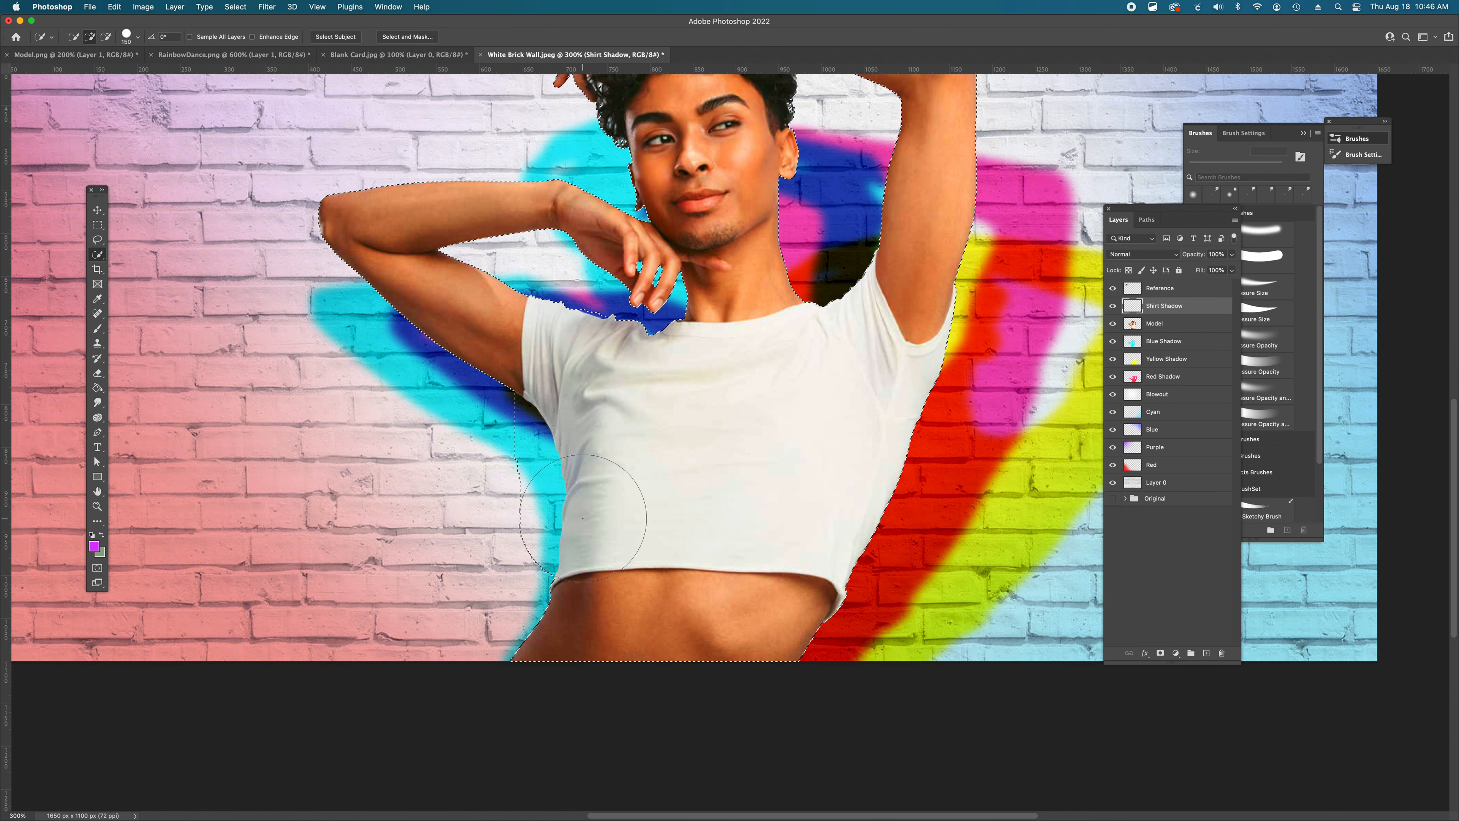
key(super+z)
- Paint a soft purple tint over the shirt's sleeves, chest and side on the Shirt Shadow layer with a 200 px brush
key(b)
key(bracketleft)
key(bracketleft)
key(bracketleft)
key(bracketleft)
key(bracketleft)
key(bracketleft)
key(bracketleft)
key(bracketleft)
key(bracketleft)
key(bracketleft)
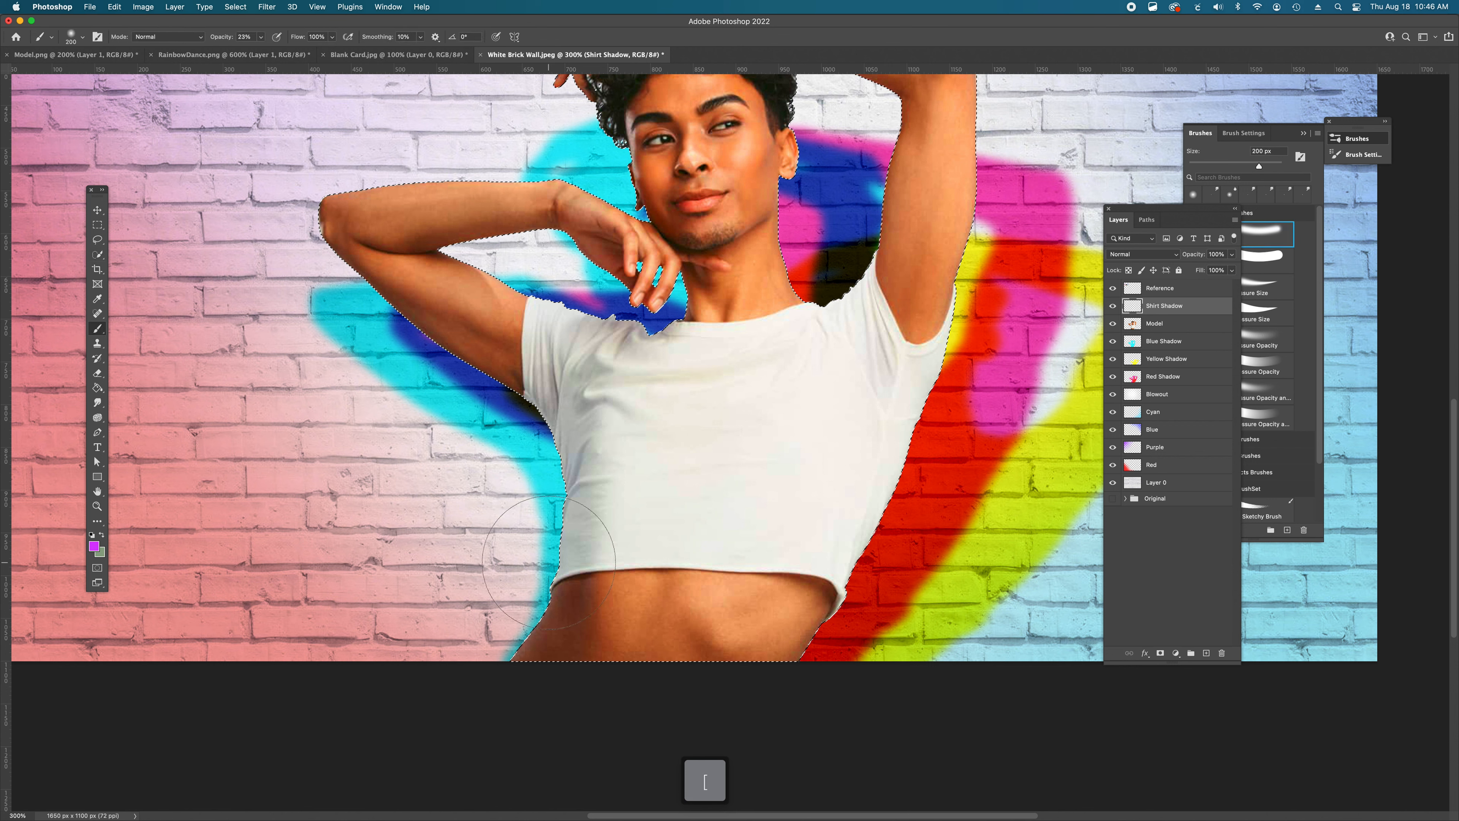
mouse_move(567, 492)
mouse_down()
mouse_move(566, 374)
mouse_move(611, 397)
mouse_move(698, 382)
mouse_move(646, 399)
mouse_move(666, 437)
mouse_move(873, 384)
mouse_move(842, 457)
mouse_up()
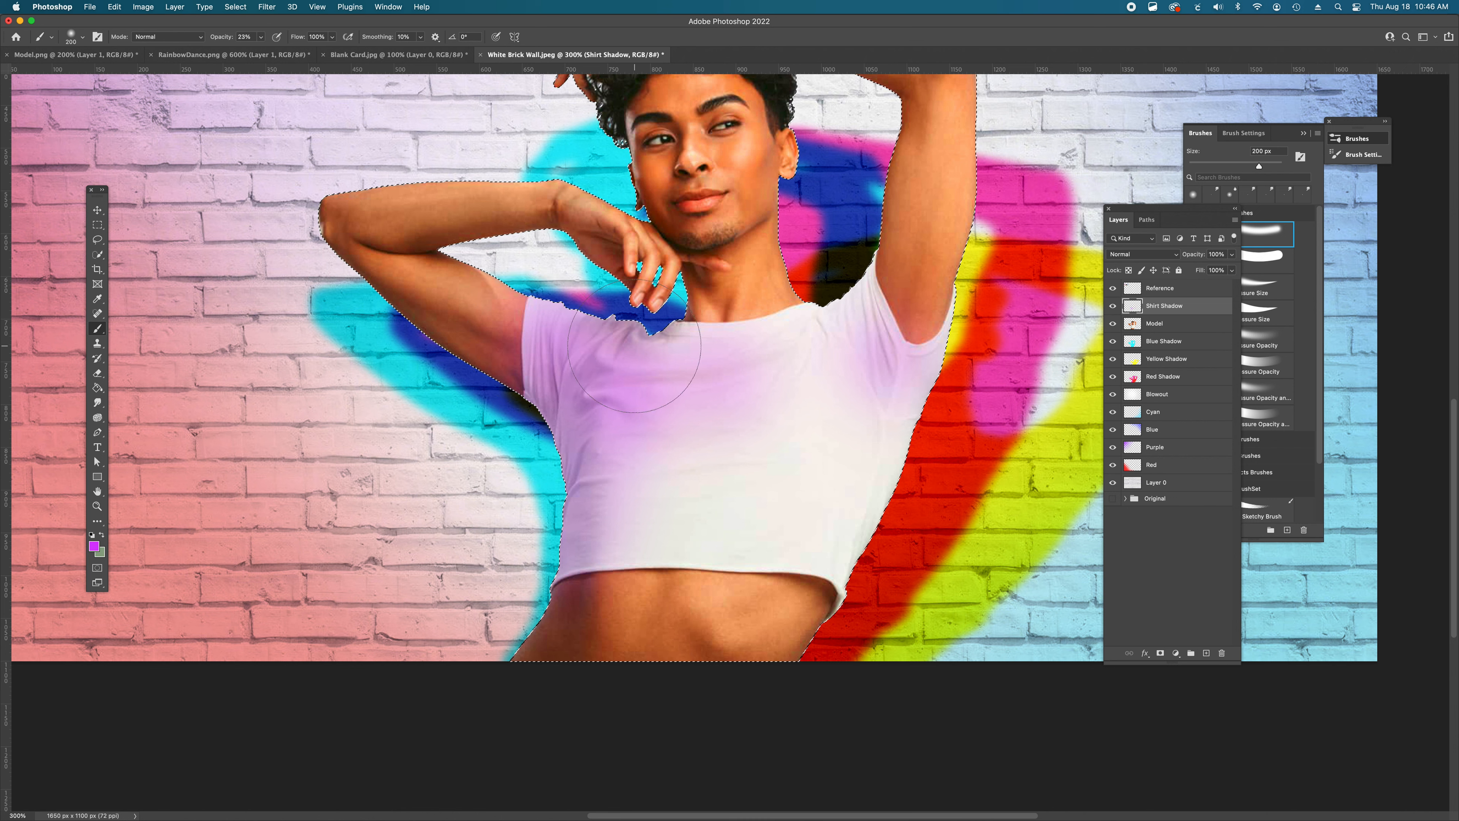
- Reduce the brush size to 80 px
key(bracketleft)
key(bracketleft)
key(bracketleft)
key(bracketleft)
key(bracketleft)
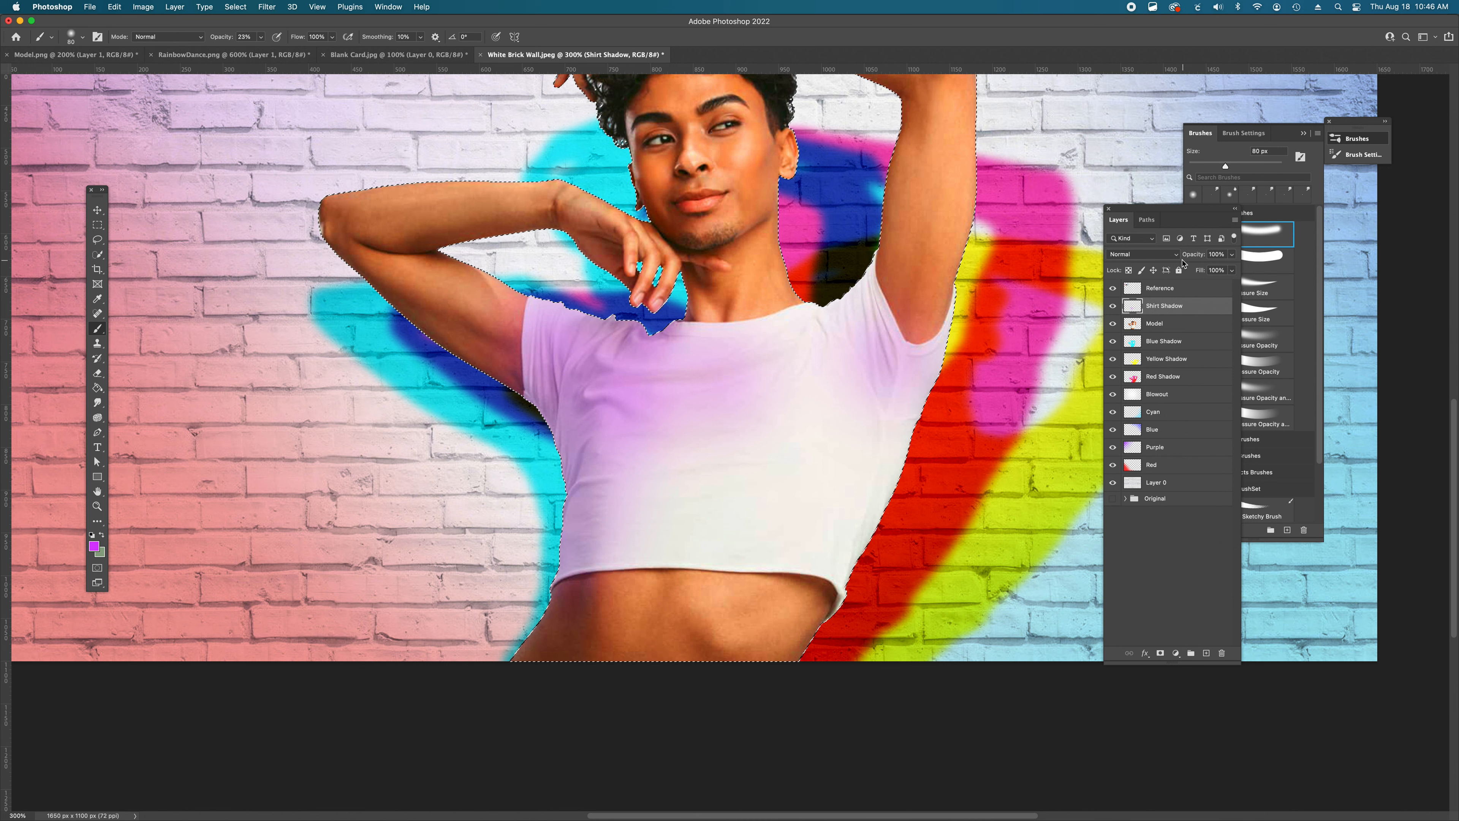
- Try the Color blend mode on the Shirt Shadow layer
click(1160, 254)
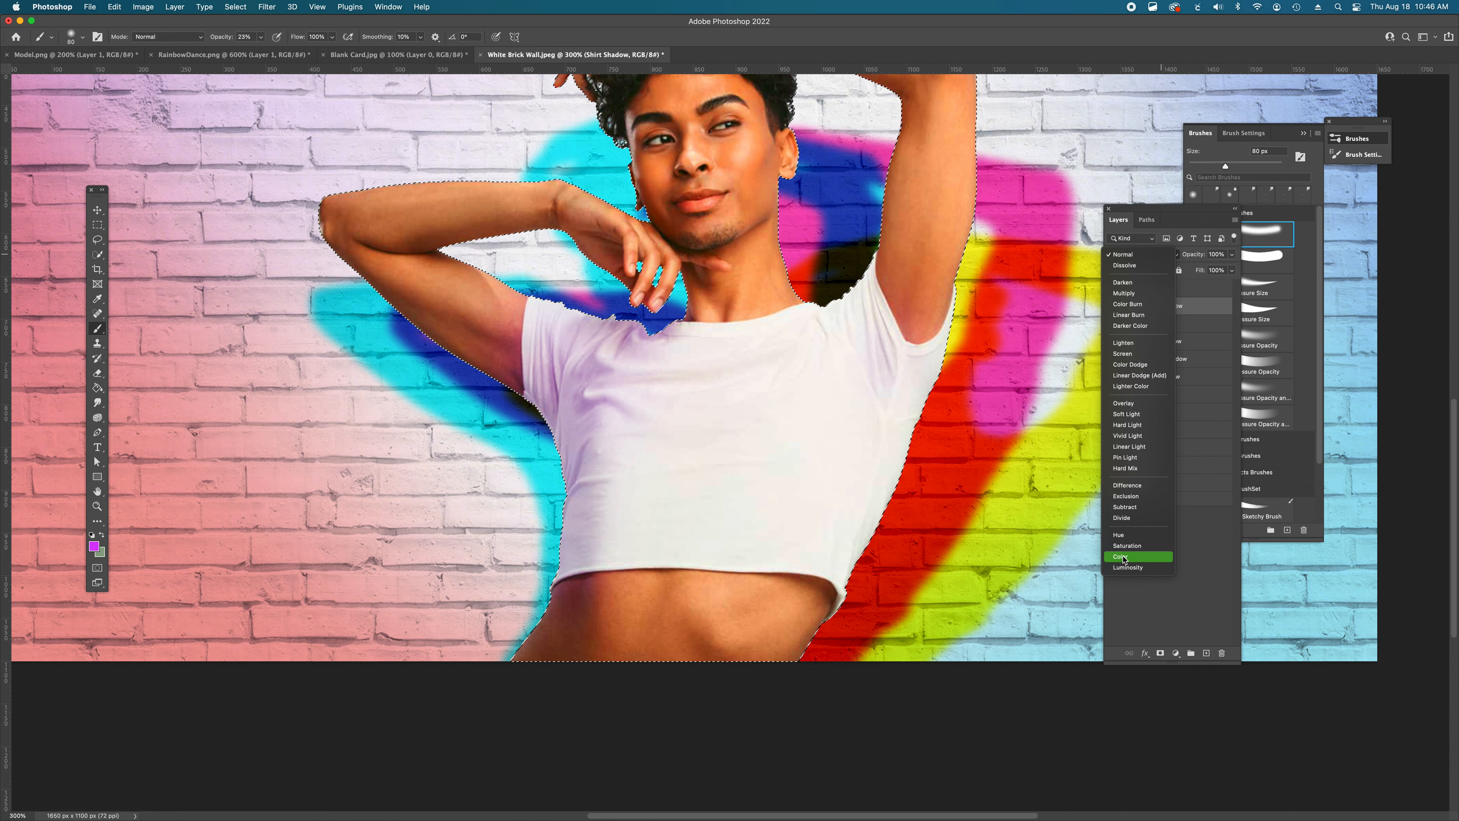
- Set the Shirt Shadow layer's blend mode to Color and enlarge the Eraser to 80 px
click(1123, 557)
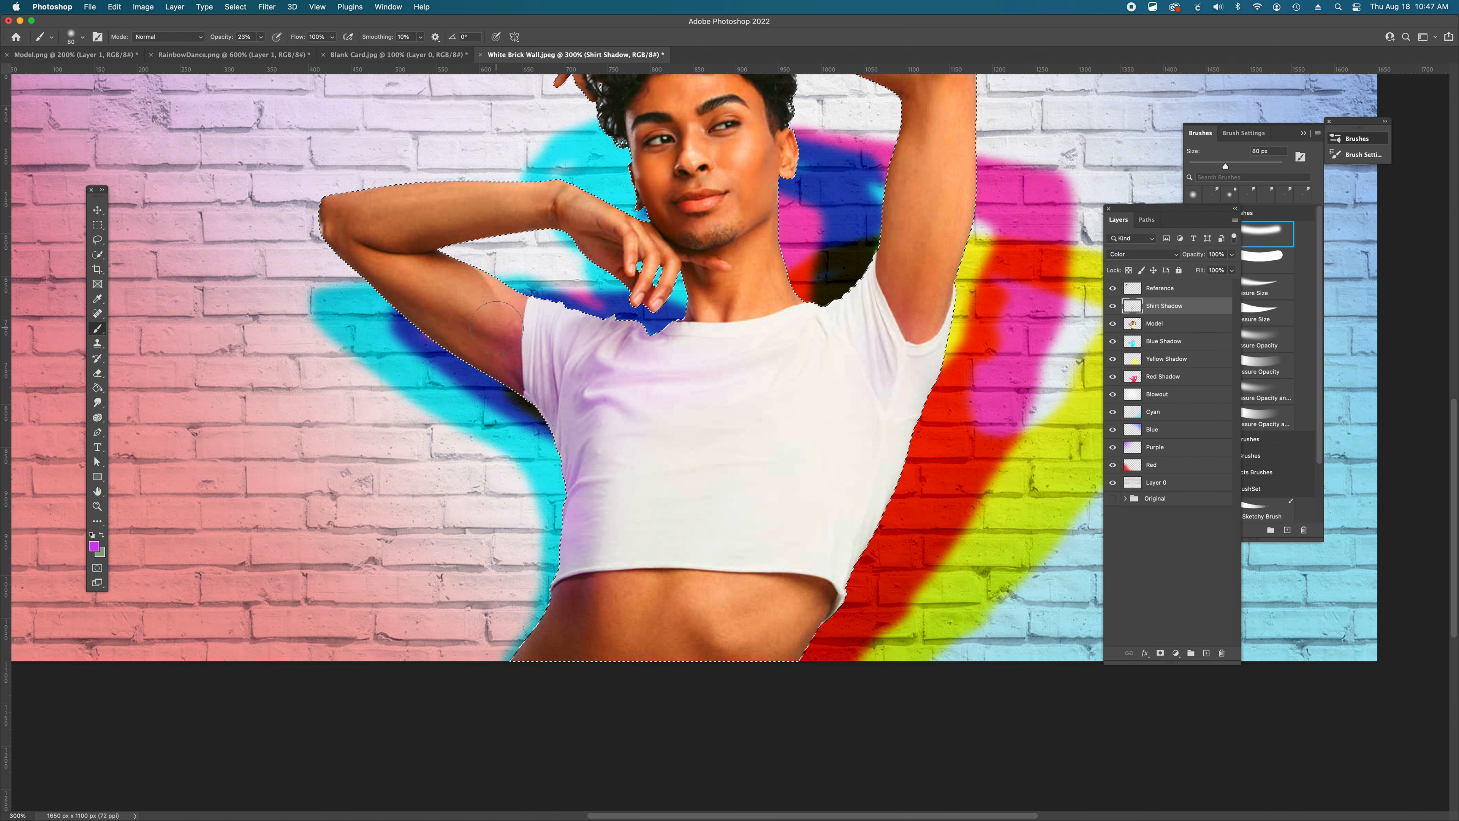
key(e)
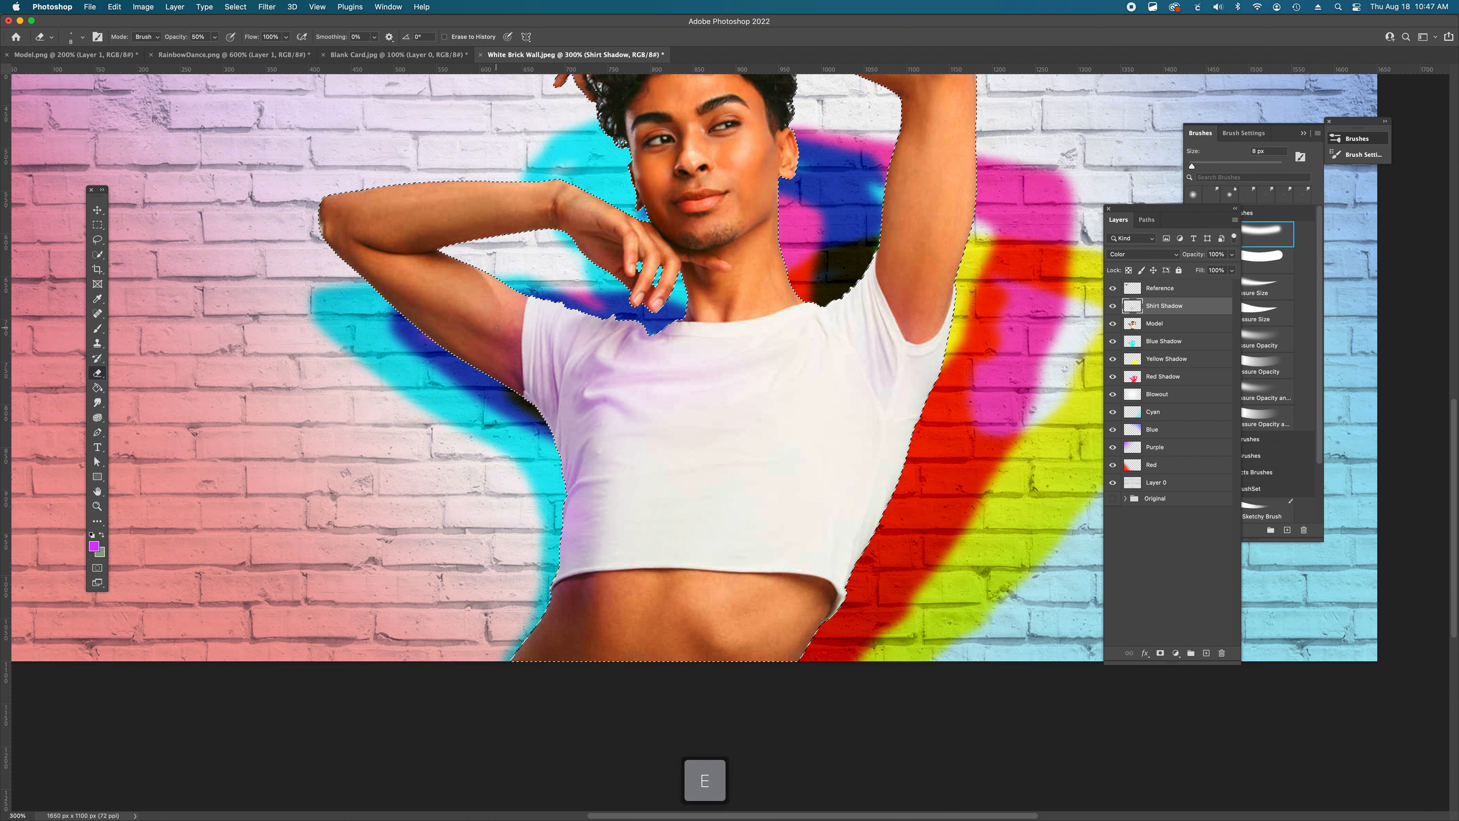
key(bracketright)
key(bracketright)
key(bracketright)
key(bracketright)
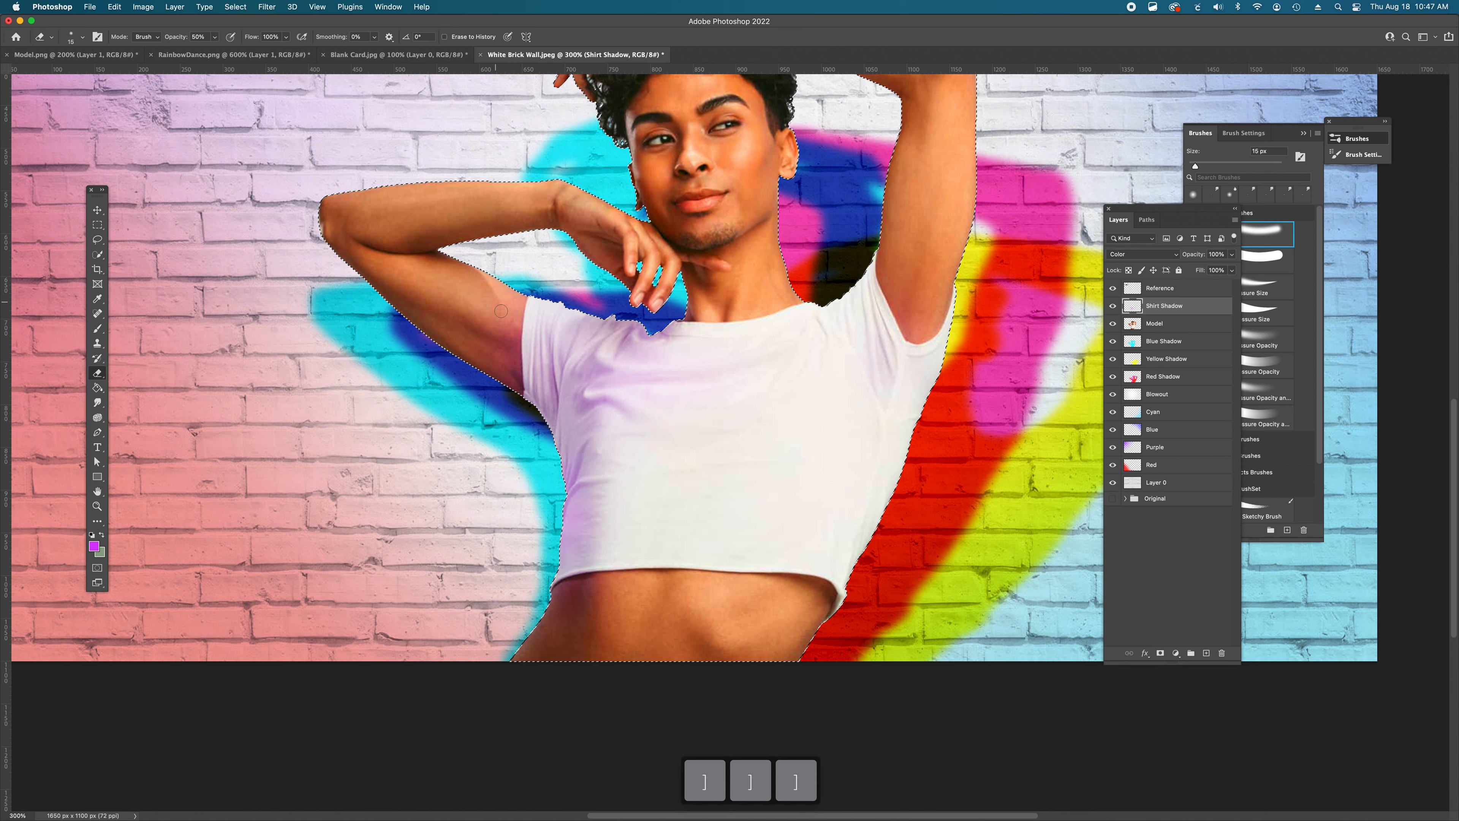
drag(1234, 215, 1154, 197)
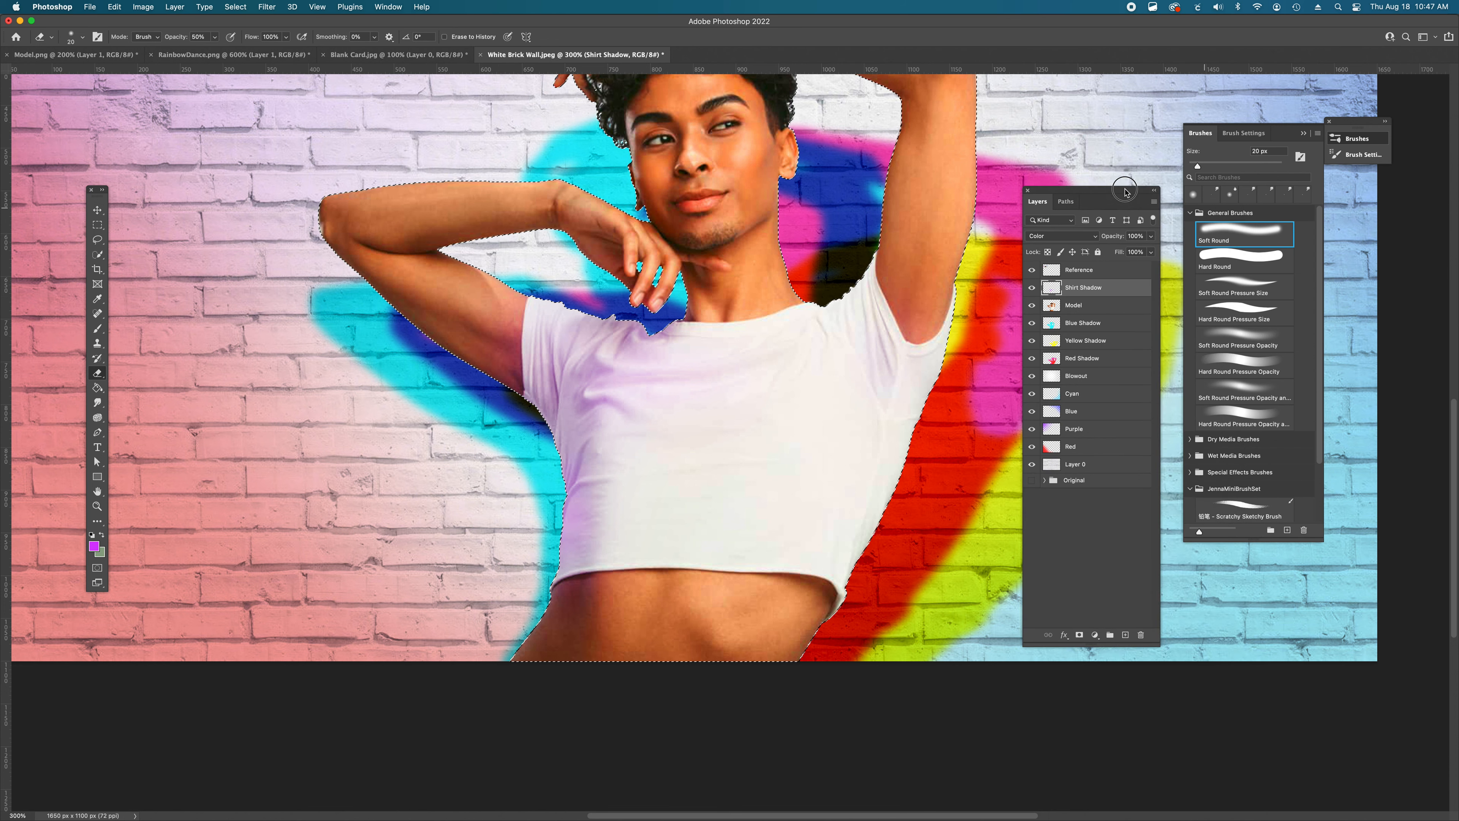
key(bracketright)
key(bracketright)
key(bracketright)
key(bracketright)
key(bracketright)
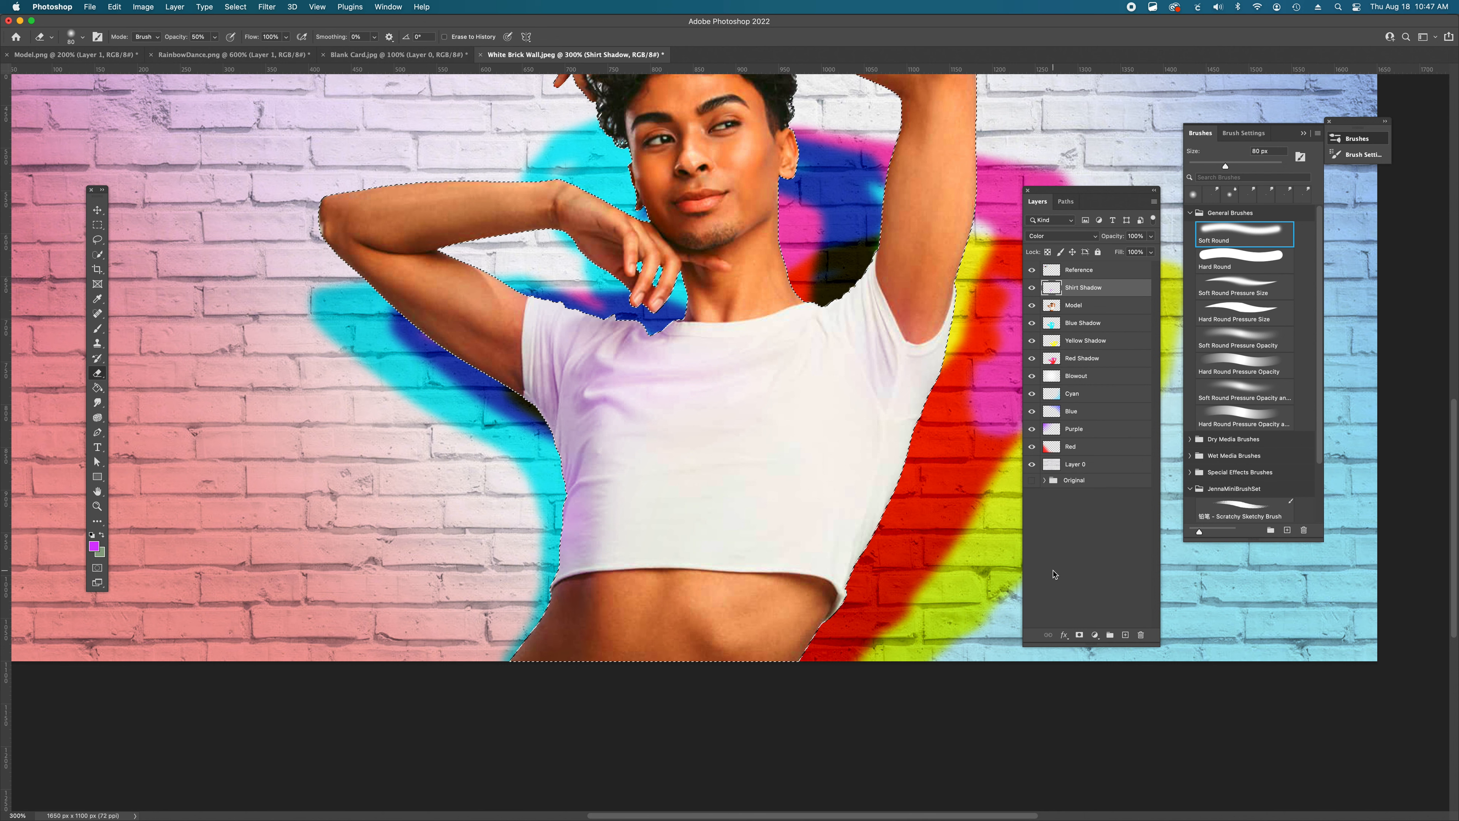
click(1033, 287)
click(1032, 287)
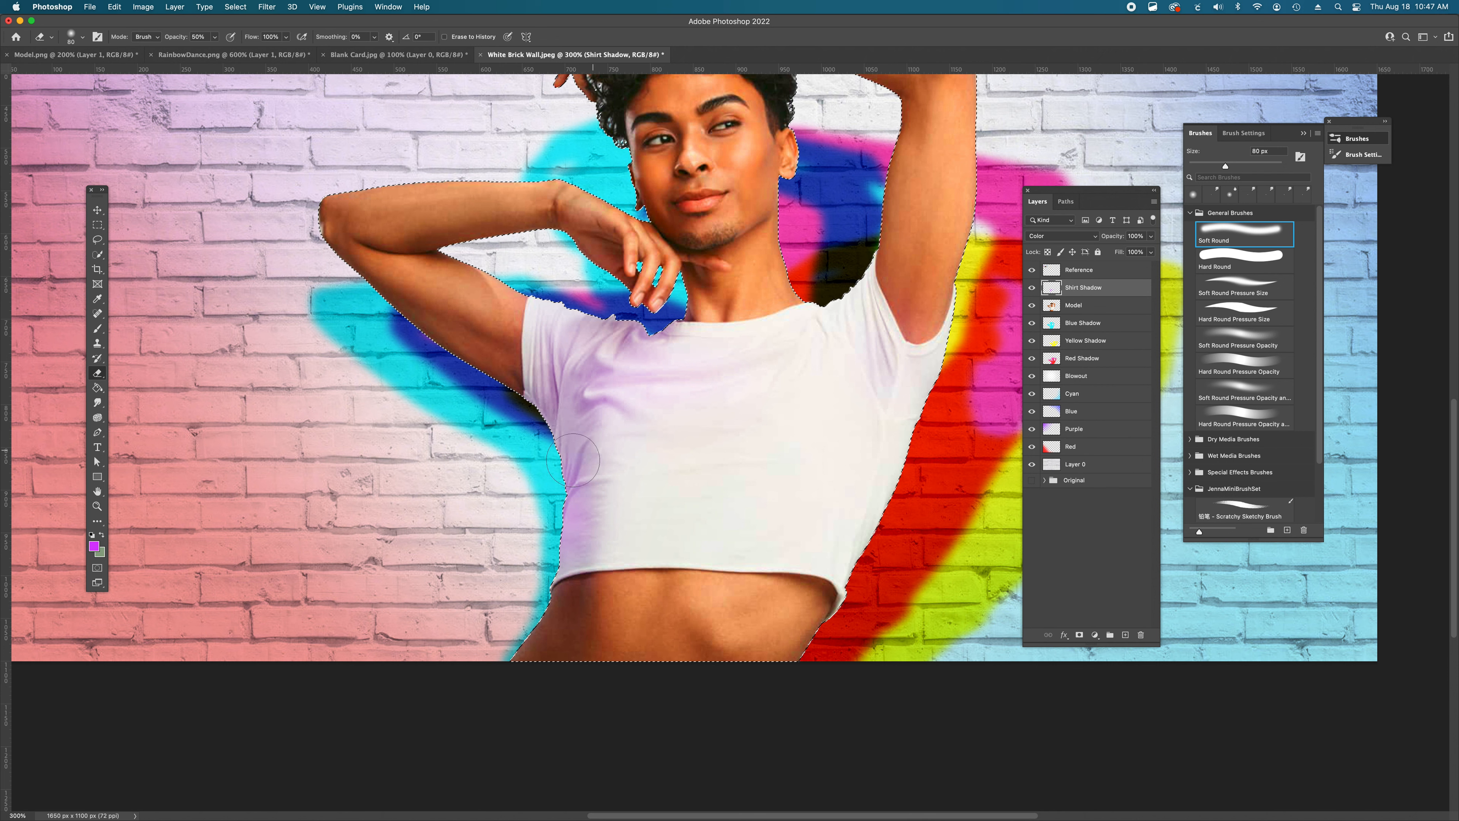
- Paint extra purple shading along the shirt's lower left side with a 35 px soft brush at 23% opacity
key(b)
key(bracketleft)
key(bracketleft)
key(bracketleft)
key(bracketleft)
key(bracketleft)
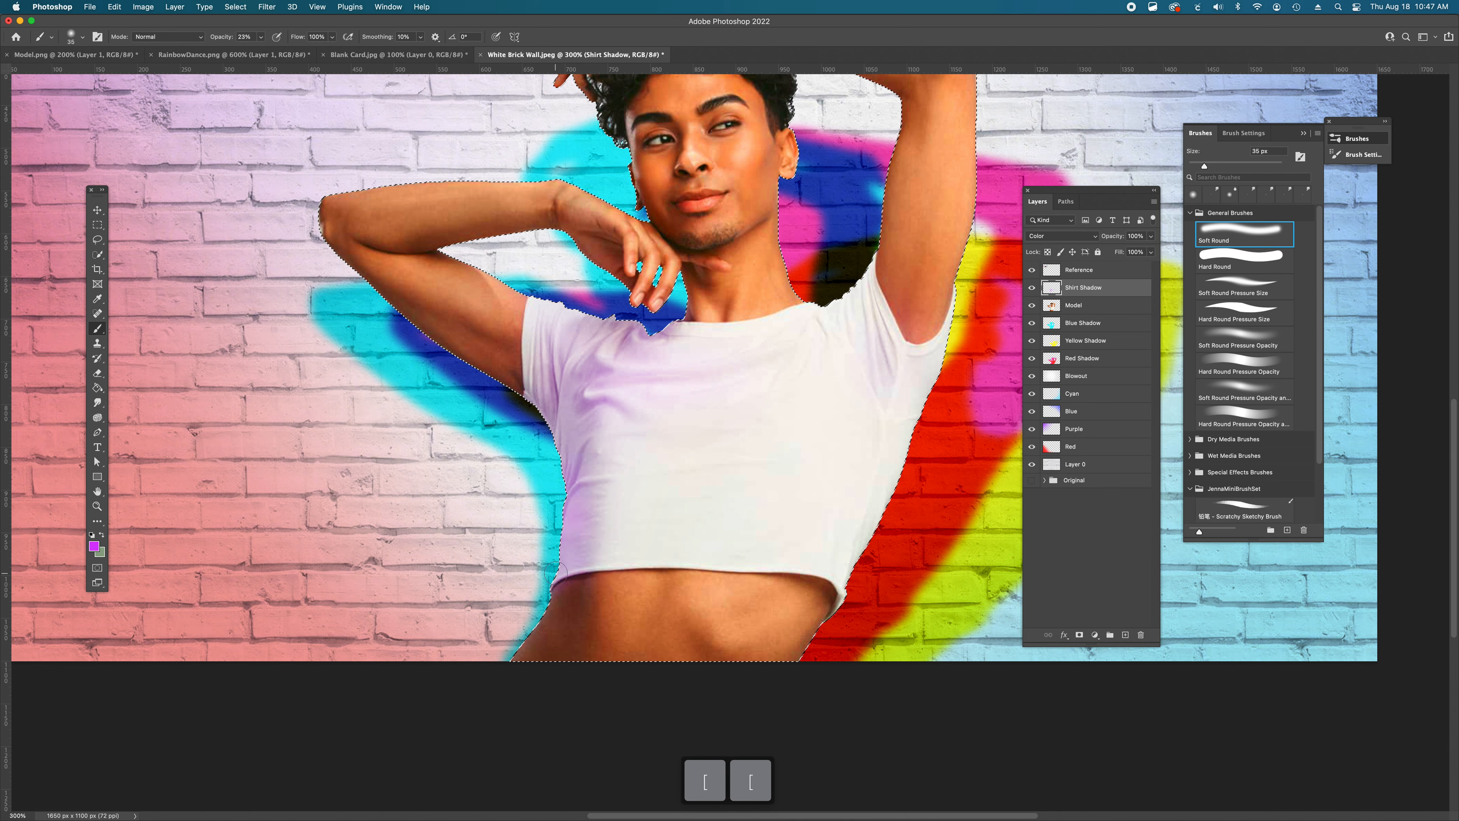
drag(596, 560, 599, 475)
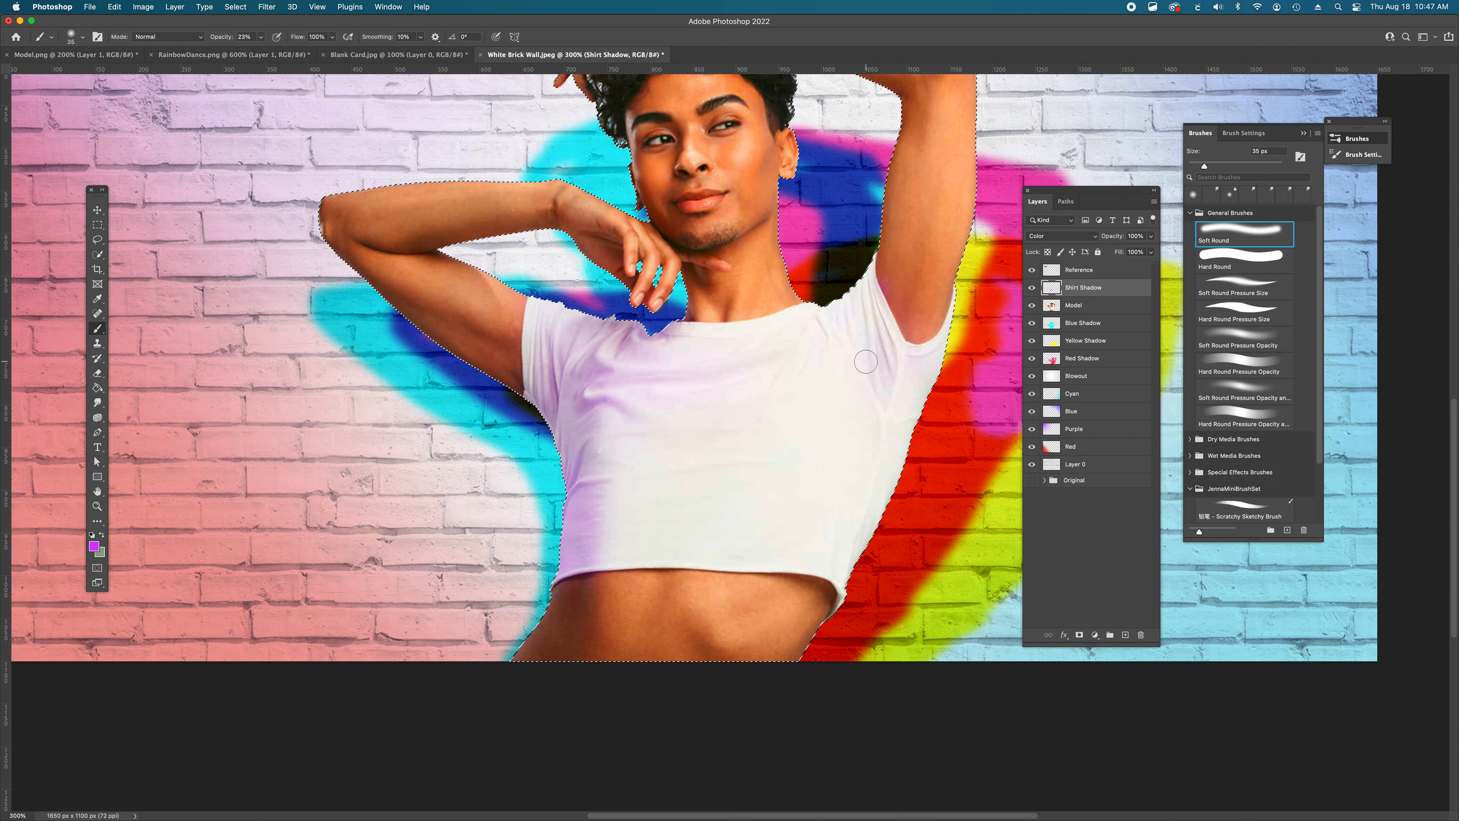
- Clear the layer highlight and the selection around the model, and review the whole composition at 100%
key(z)
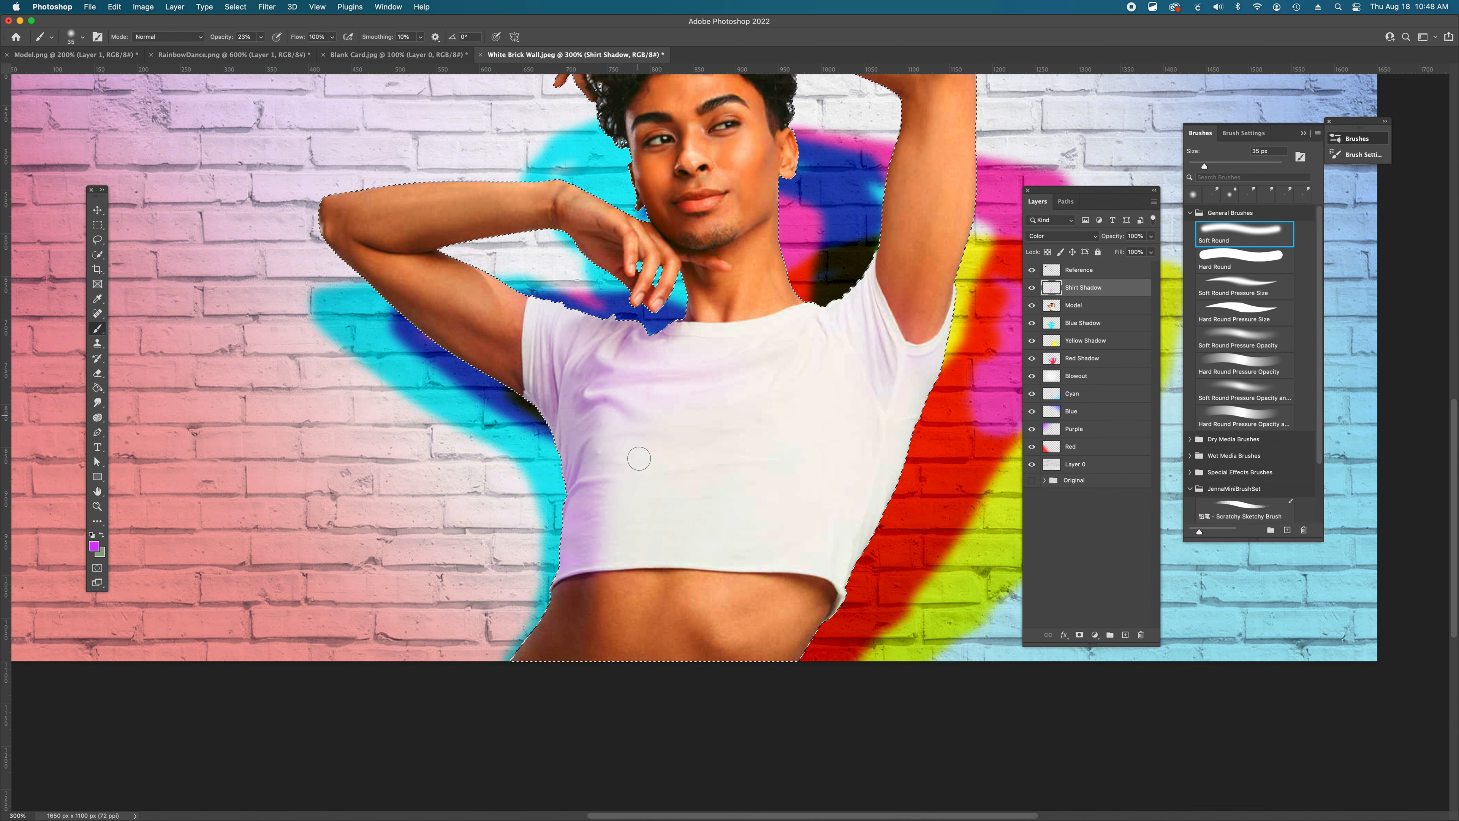
click(1102, 562)
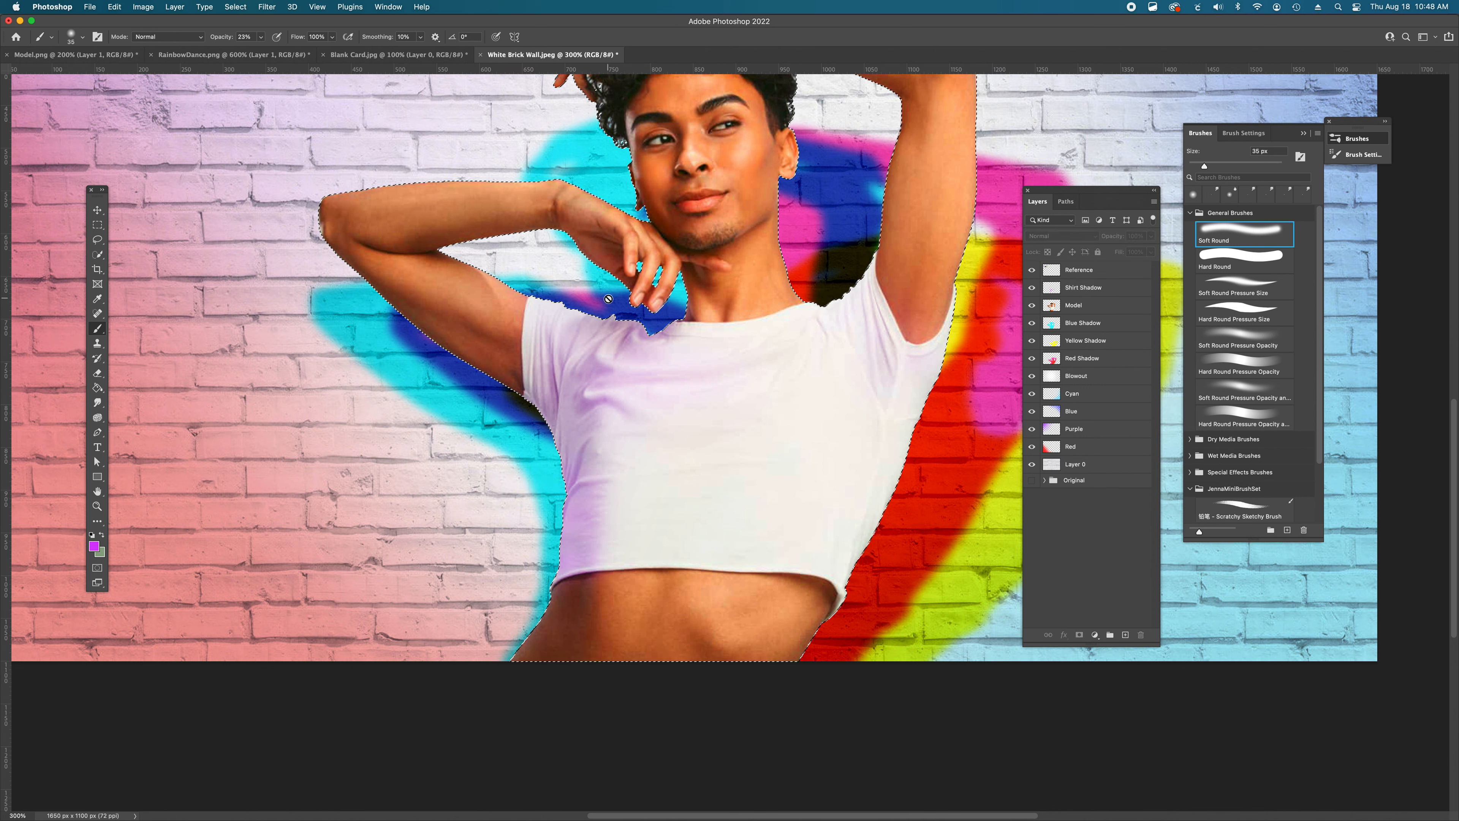
key(super+d)
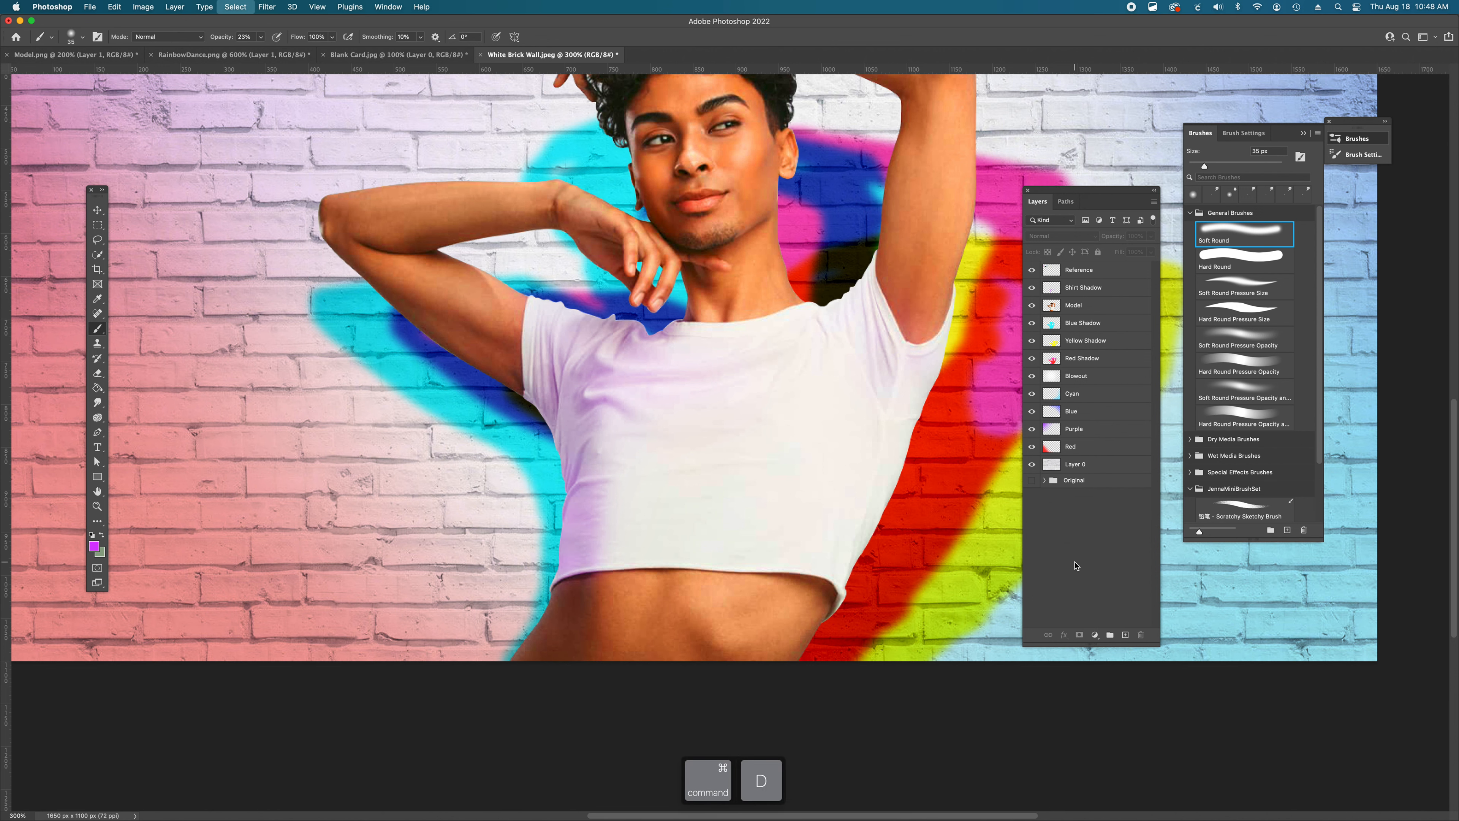
alt+super+click(795, 458)
alt+super+click(795, 458)
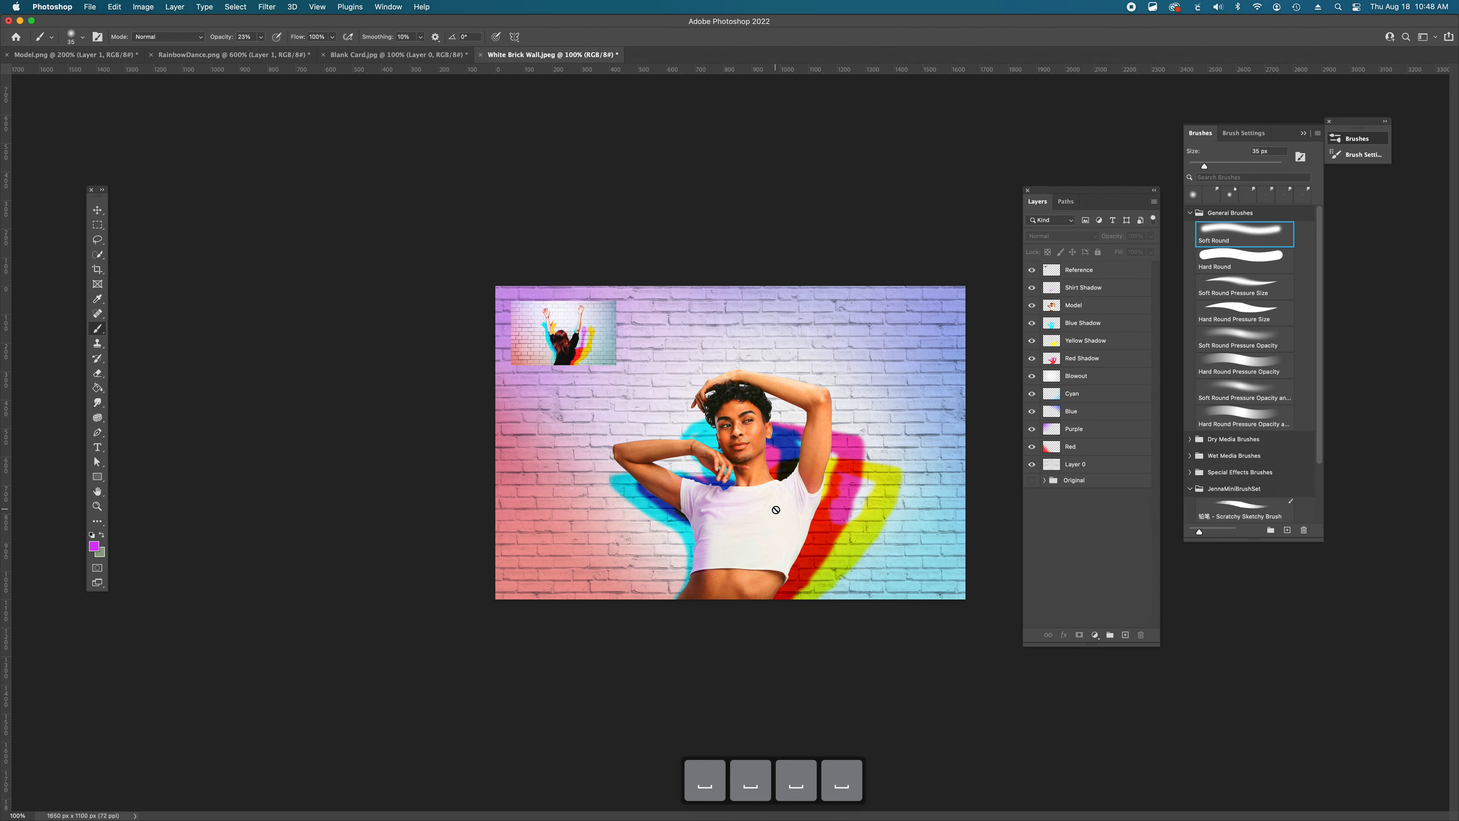
key(super+equal)
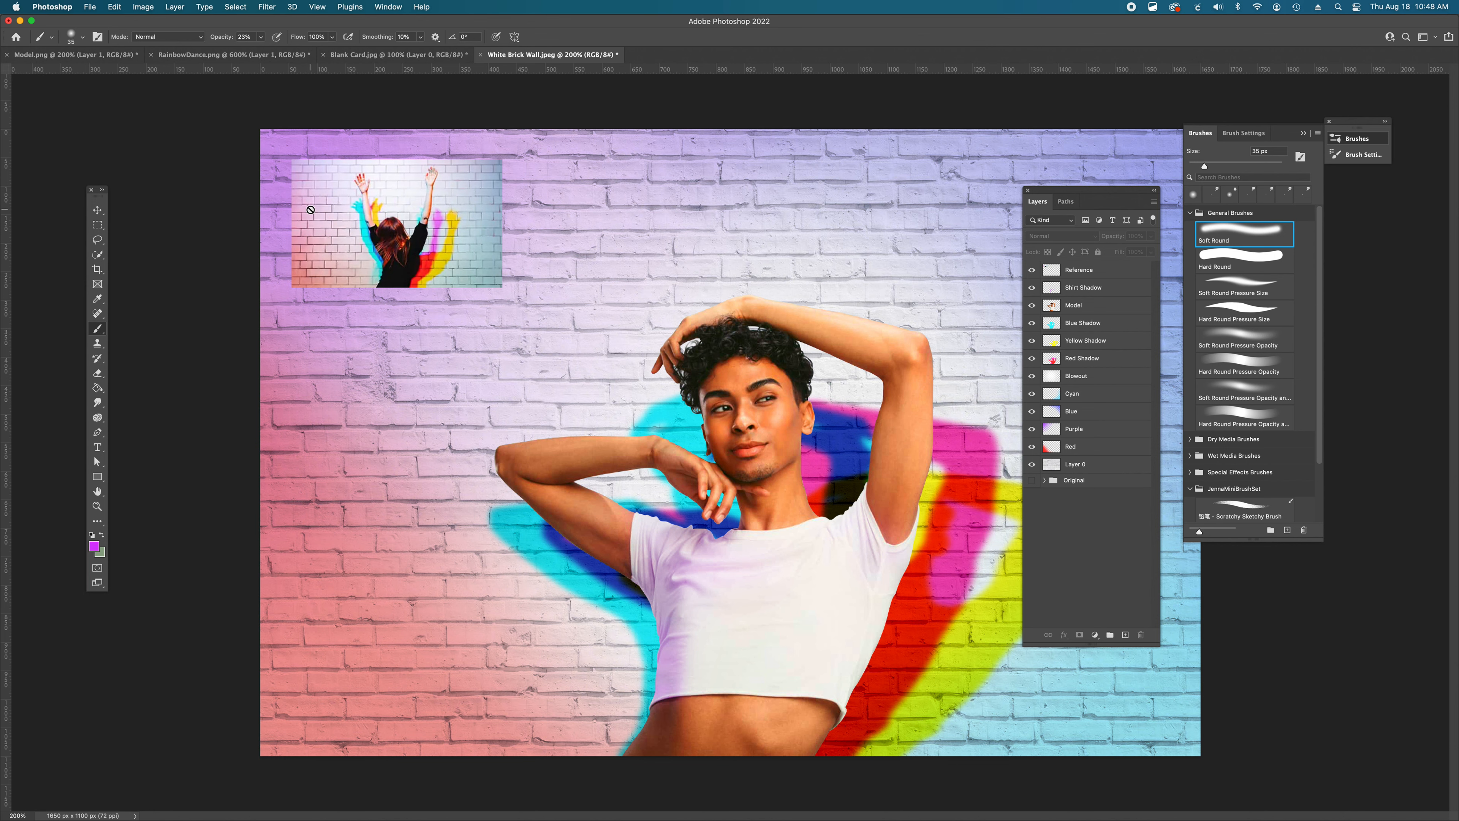
key(super+minus)
key(super+minus)
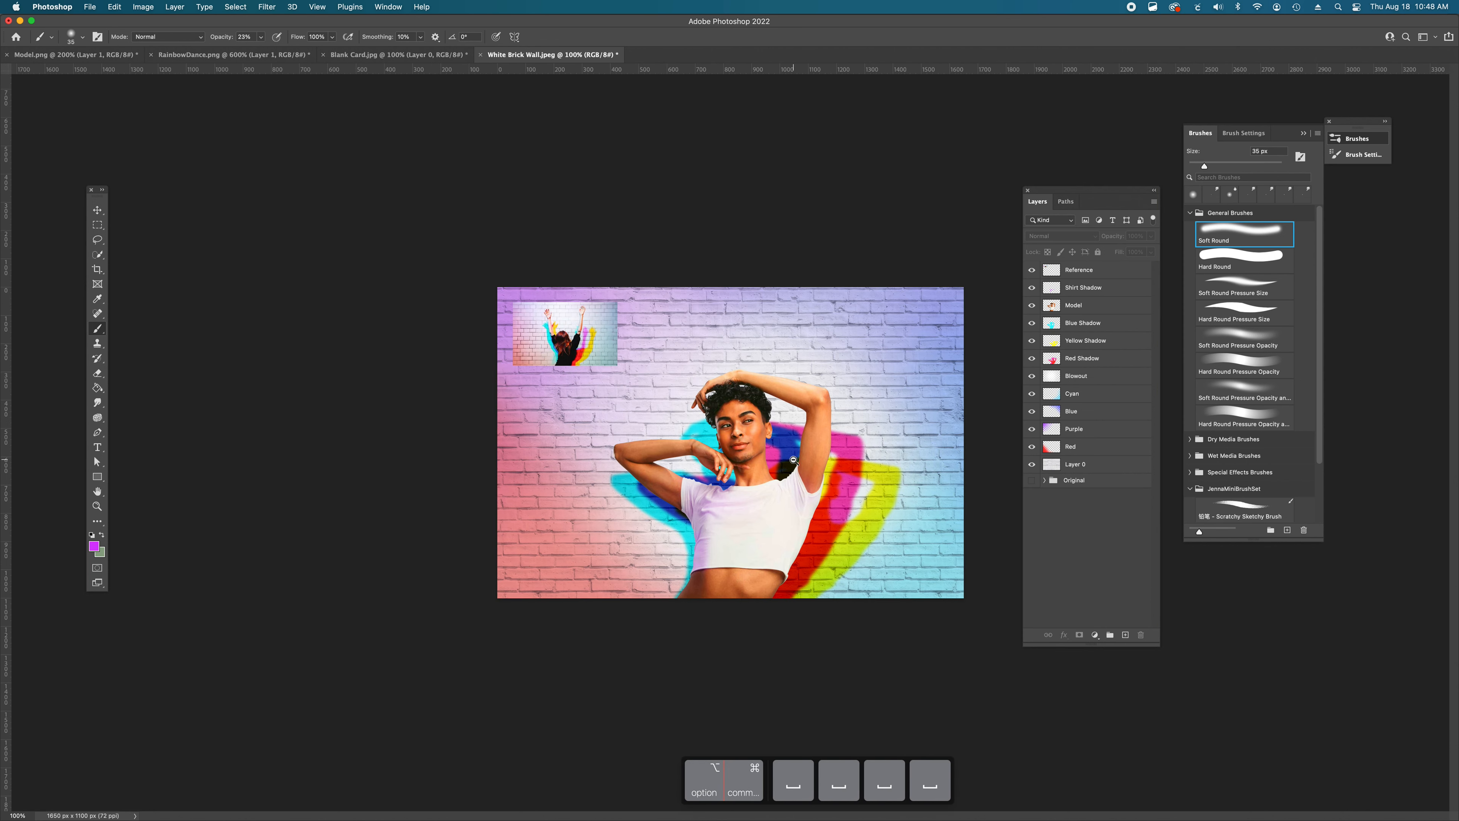
- Nudge the small reference picture slightly inward and hide the Reference layer
key(v)
mouse_move(626, 376)
mouse_down()
mouse_move(635, 405)
mouse_move(641, 393)
mouse_up()
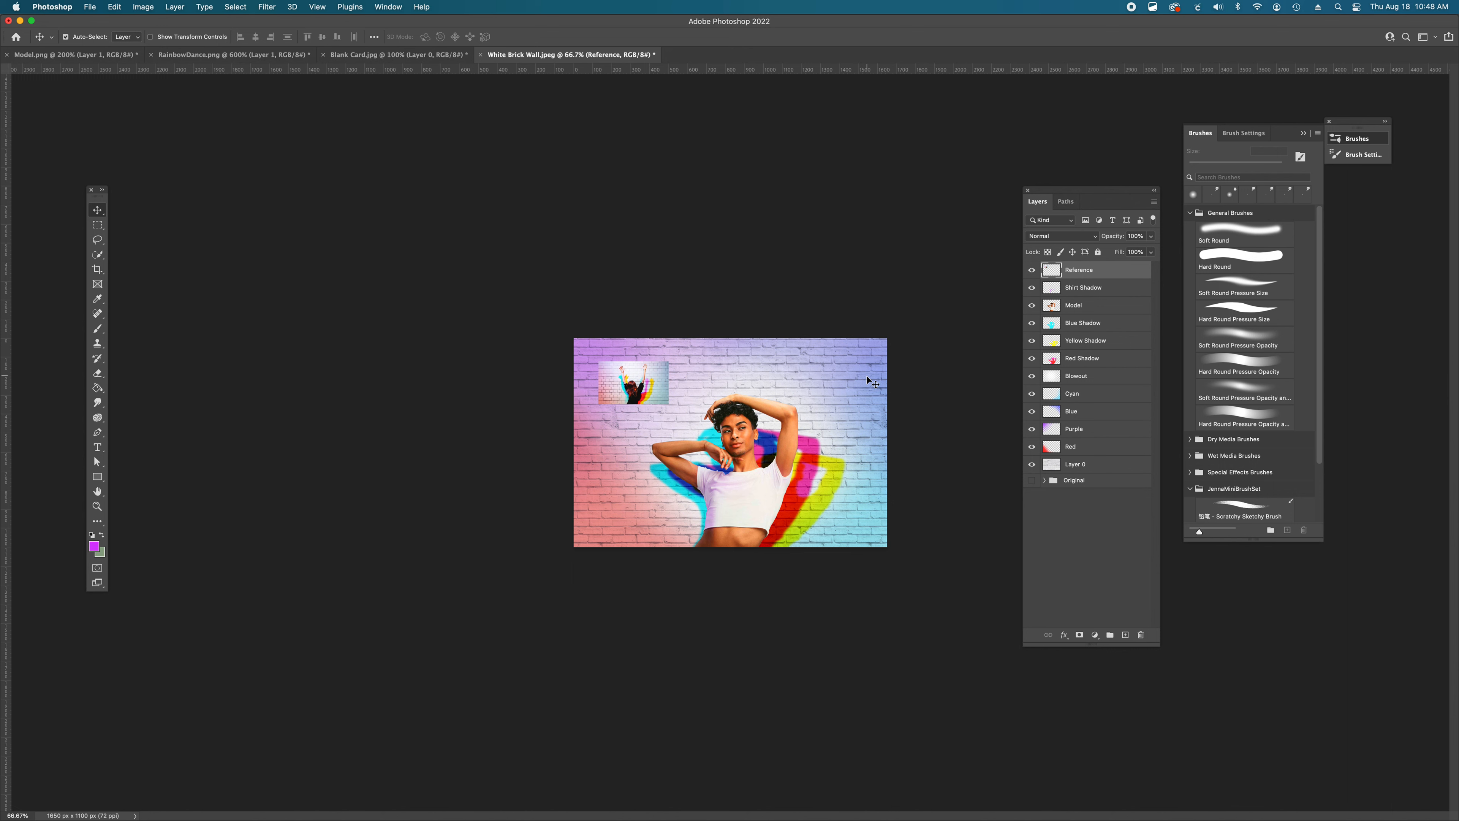
click(1032, 270)
key(super+space)
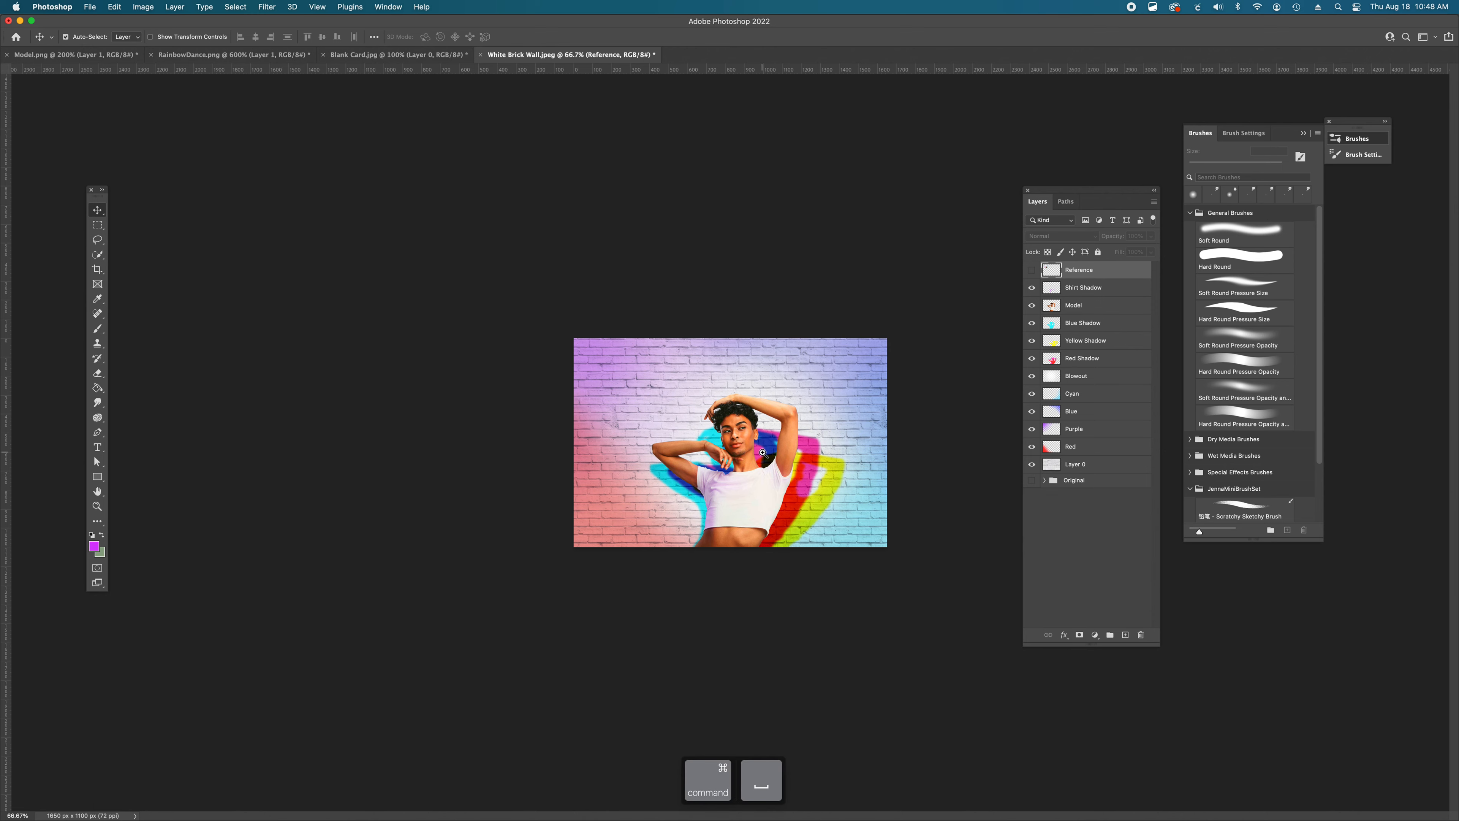
drag(761, 452, 986, 461)
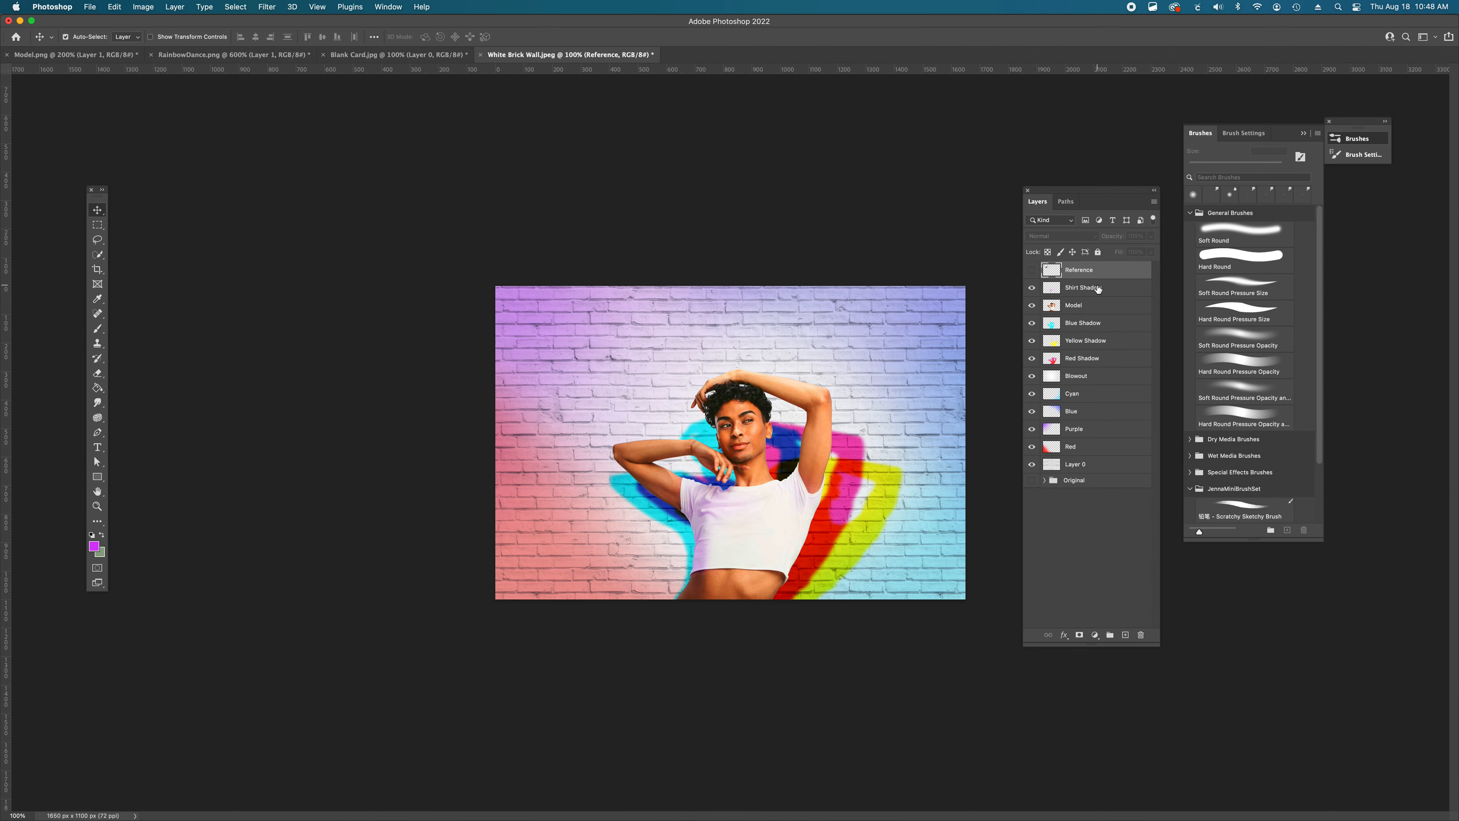
- Group all layers from Shirt Shadow down to Layer 0 and name the group Model
click(1116, 288)
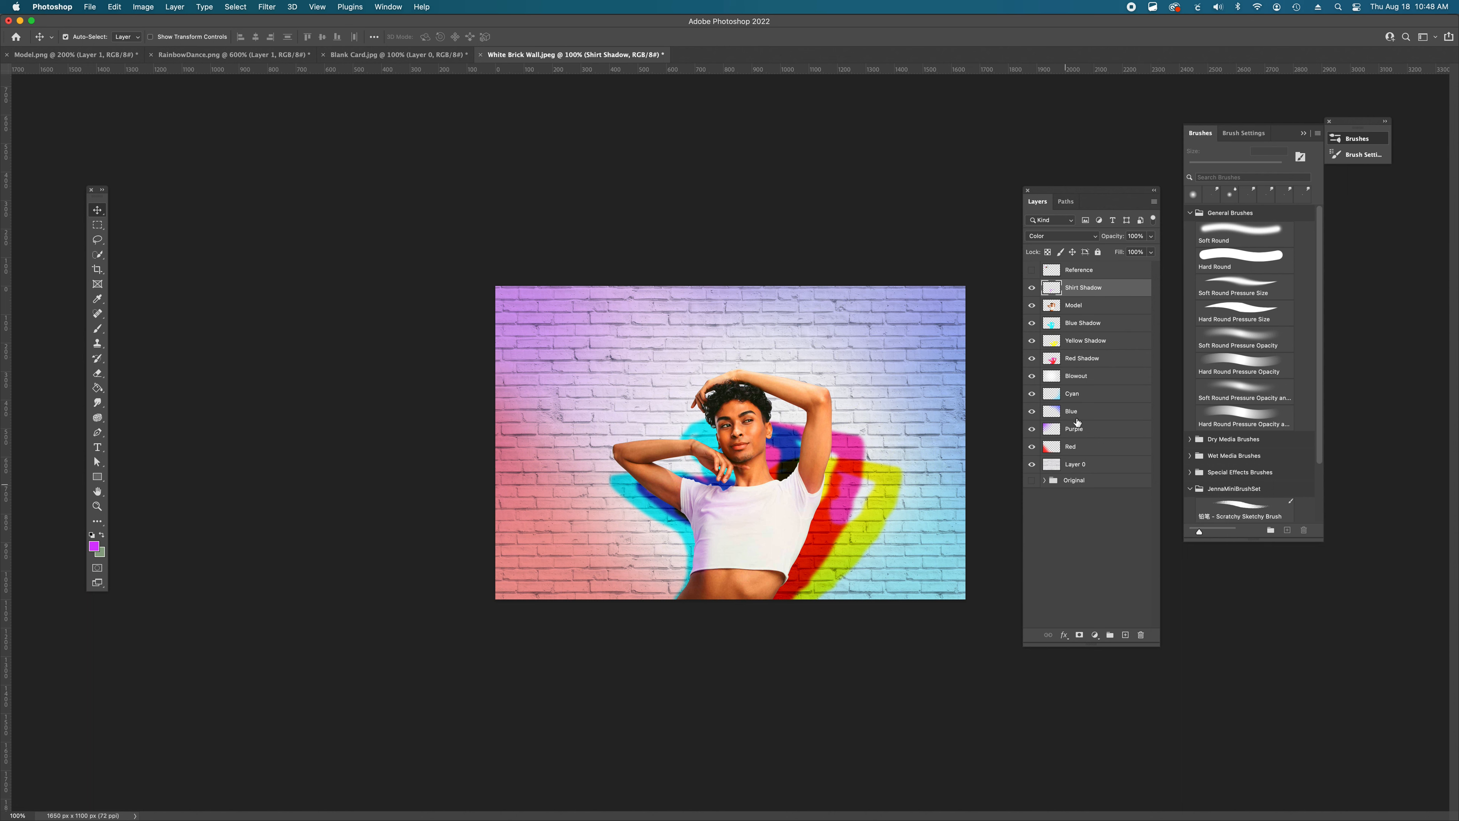
shift+click(1087, 467)
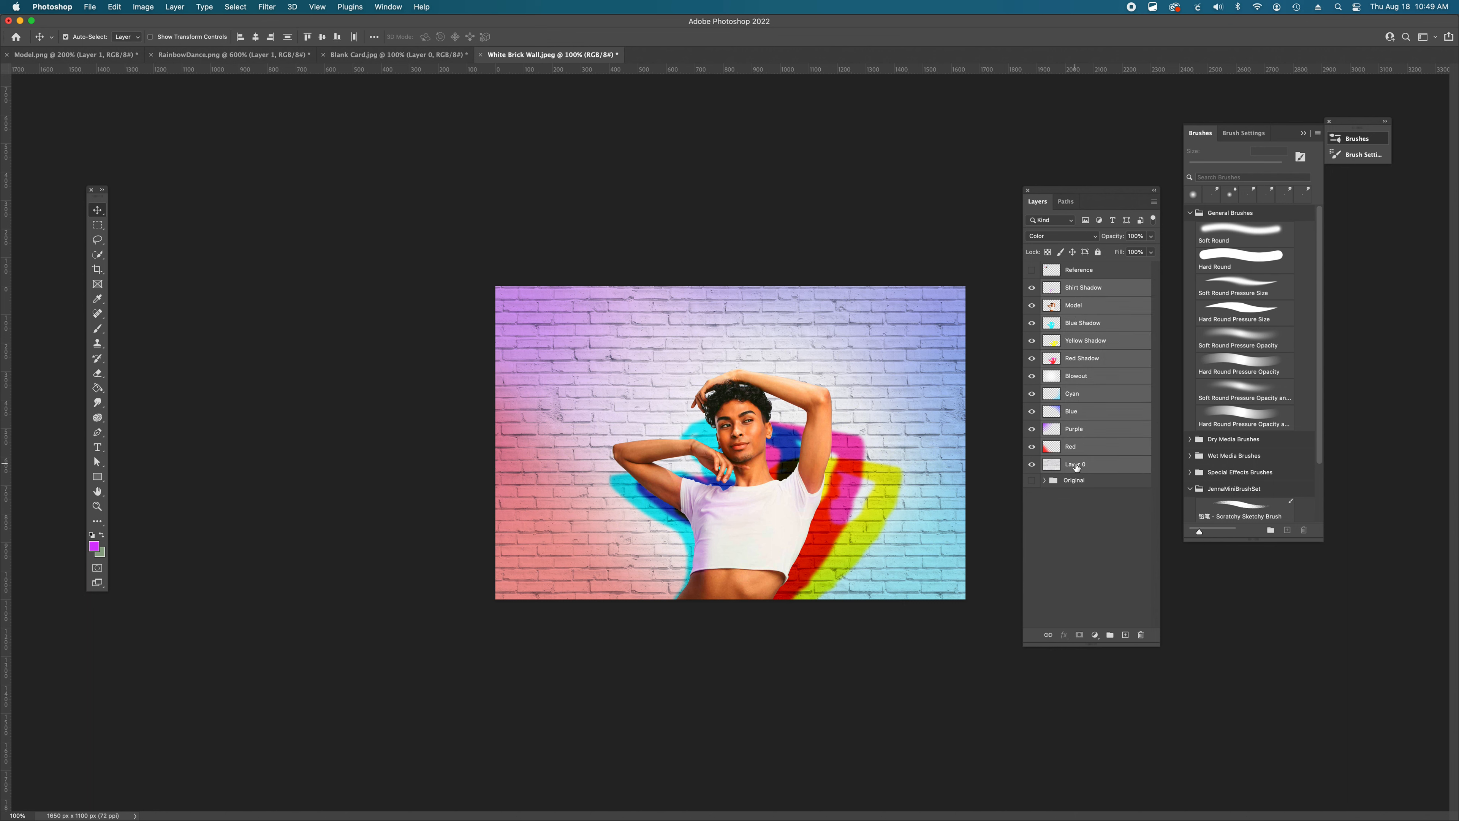
key(super+g)
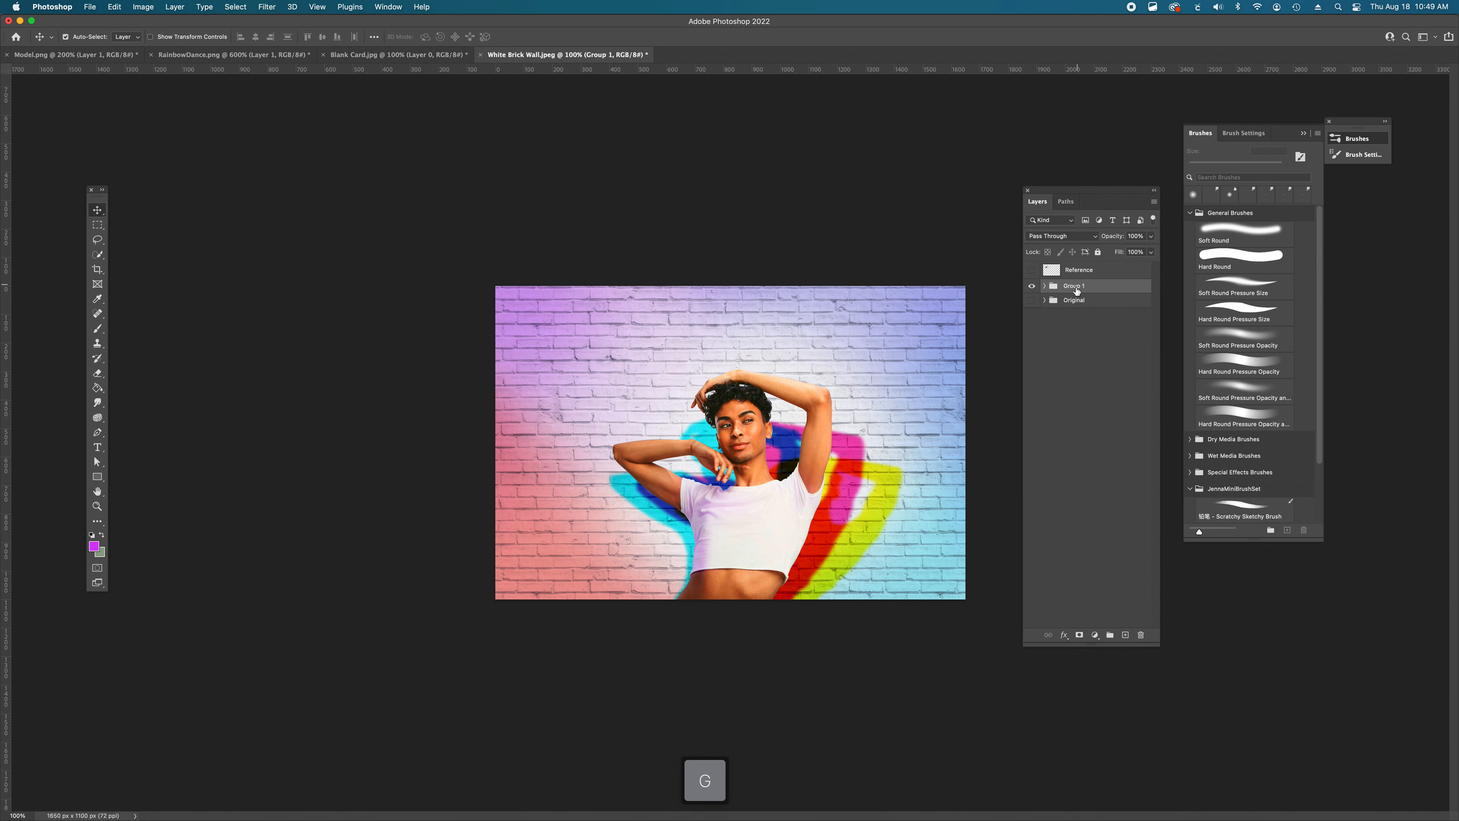
double_click(1075, 286)
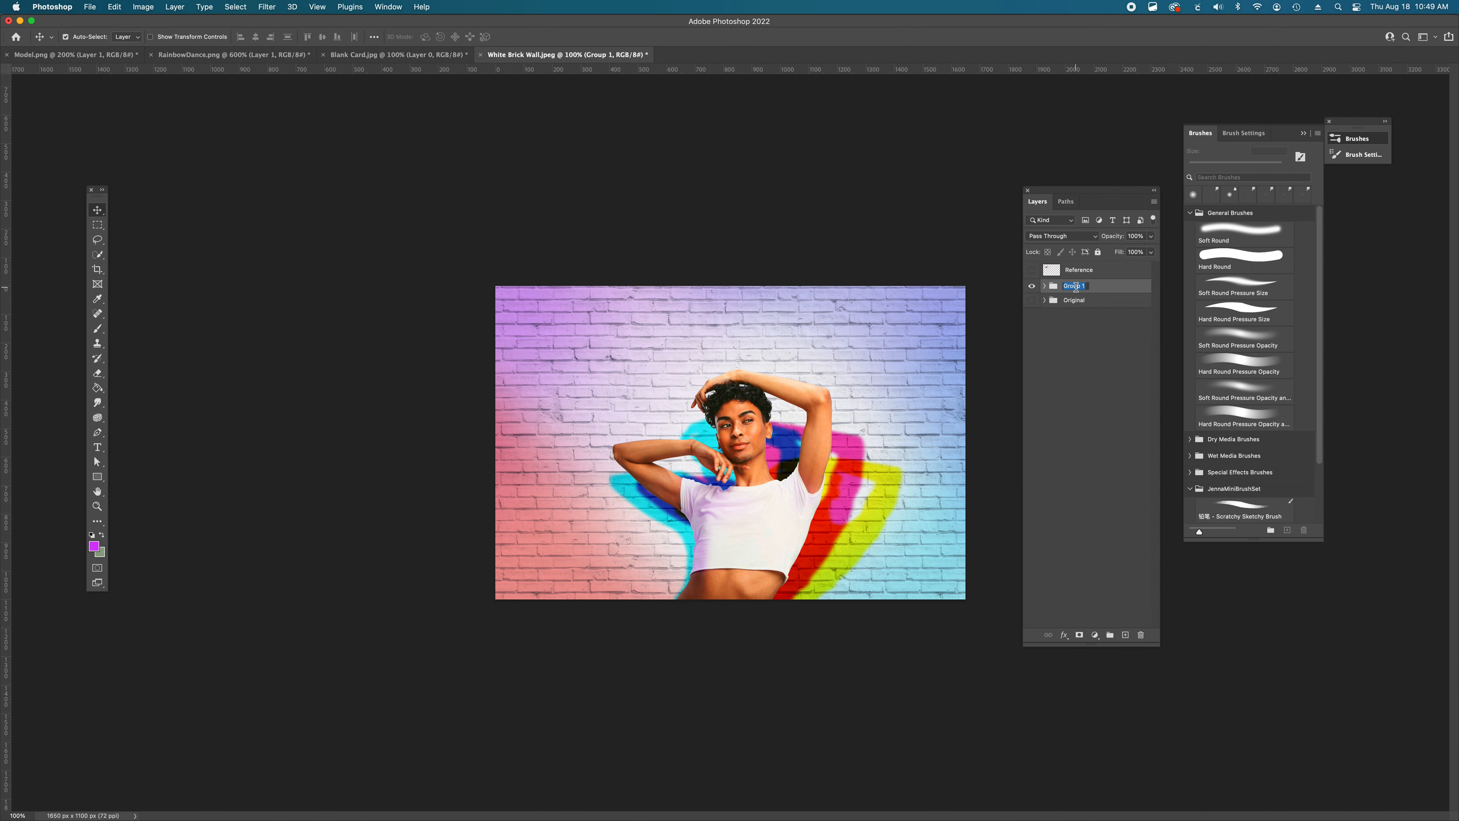
text(Model)
click(1070, 342)
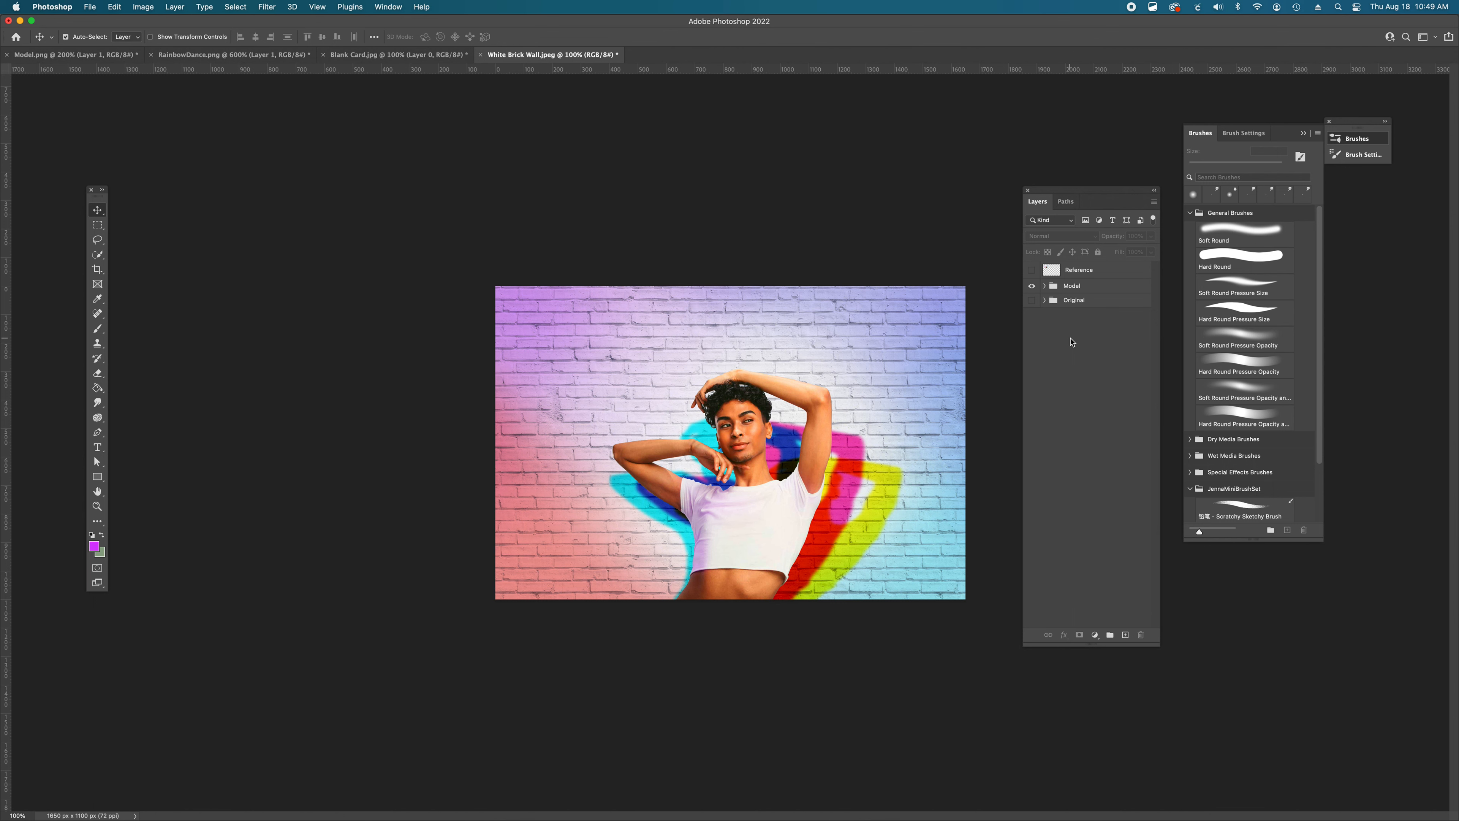
- Unlock the photo layer in Blank Card.jpg and bring it into the White Brick Wall document
click(446, 57)
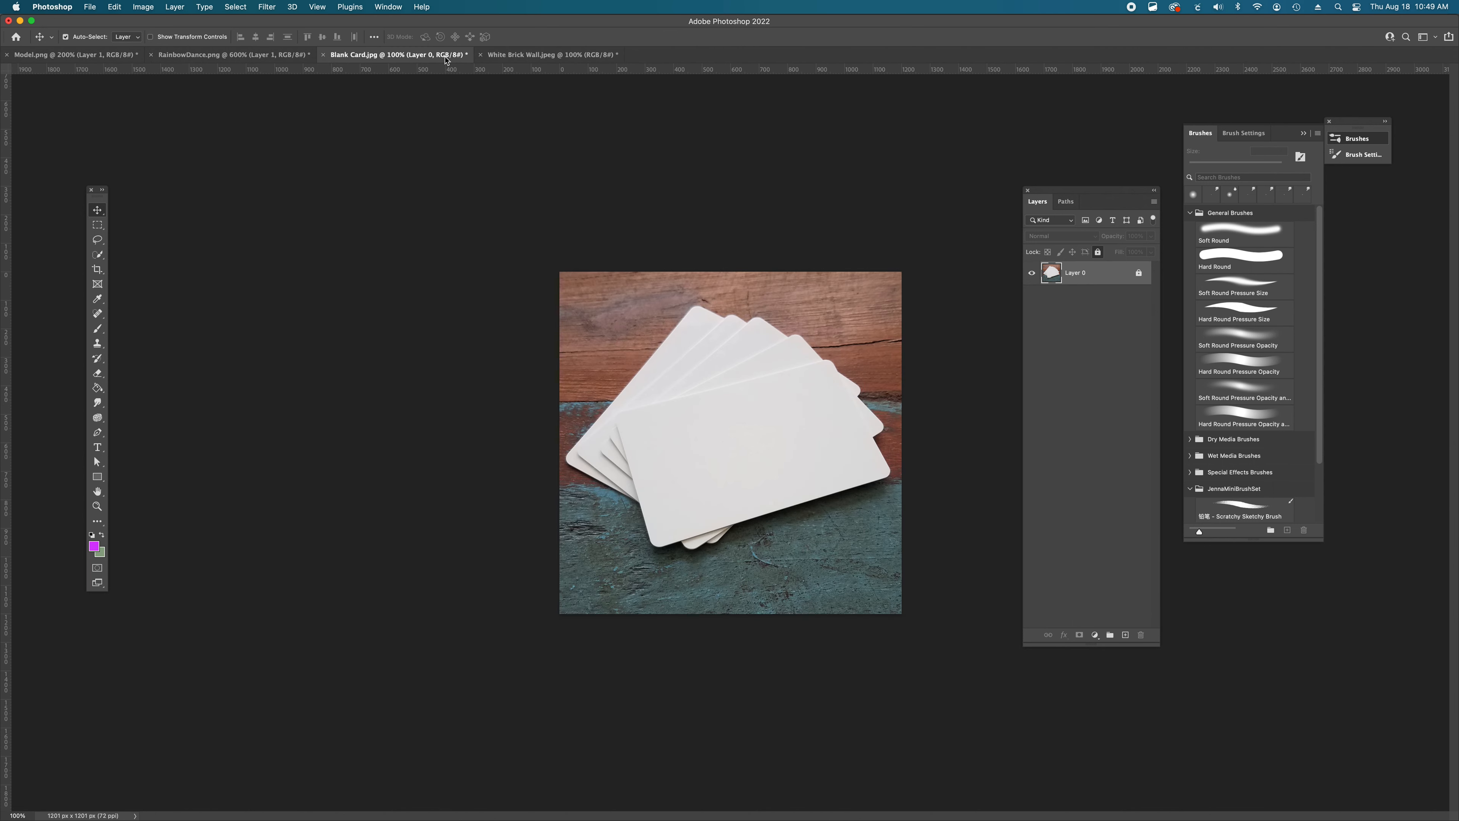
click(1138, 273)
drag(695, 436, 789, 495)
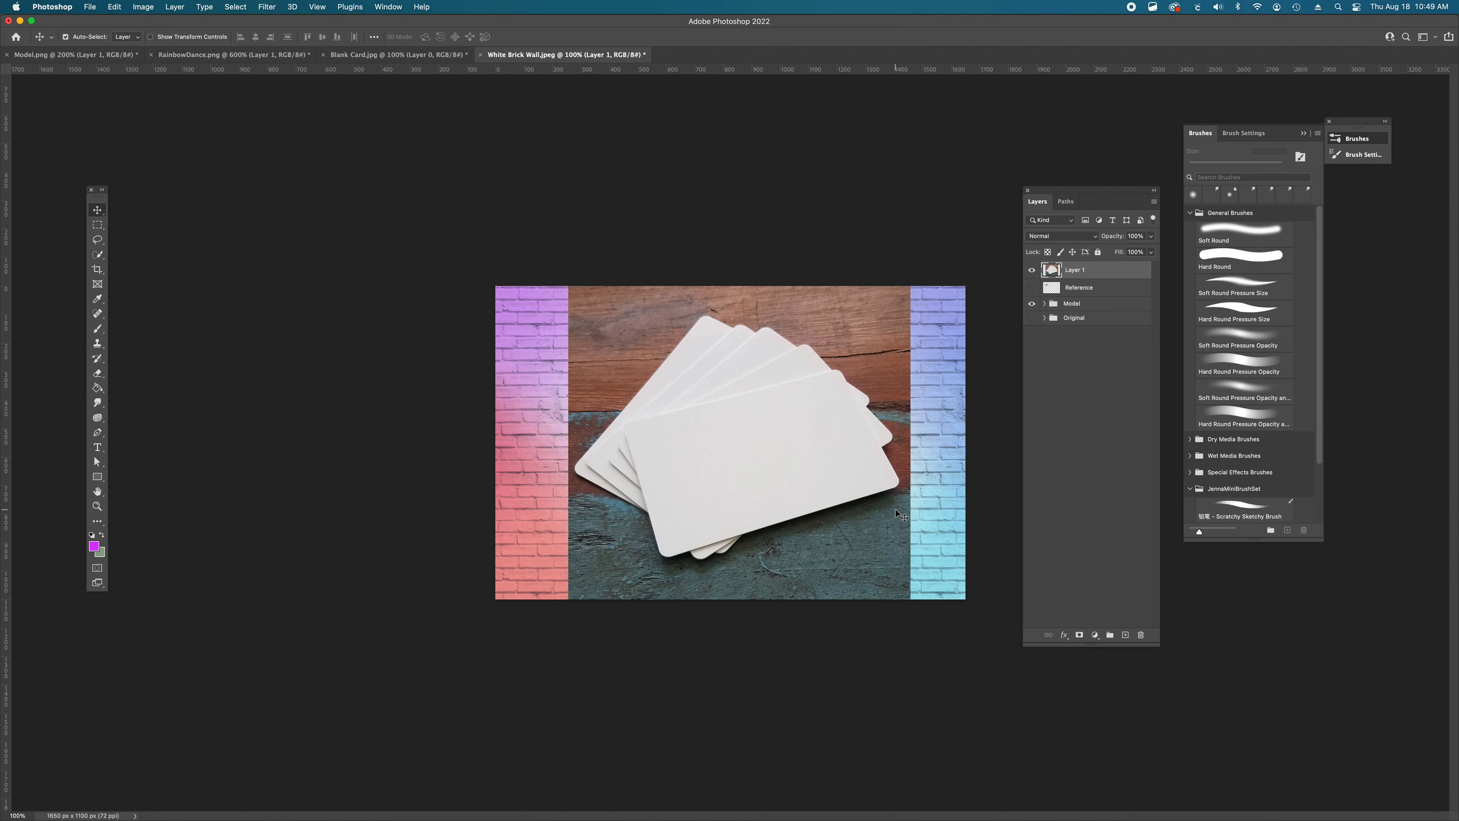
- Scale the card photo down proportionally to the canvas height and position it near the middle of the canvas
key(super+t)
drag(906, 619, 884, 589)
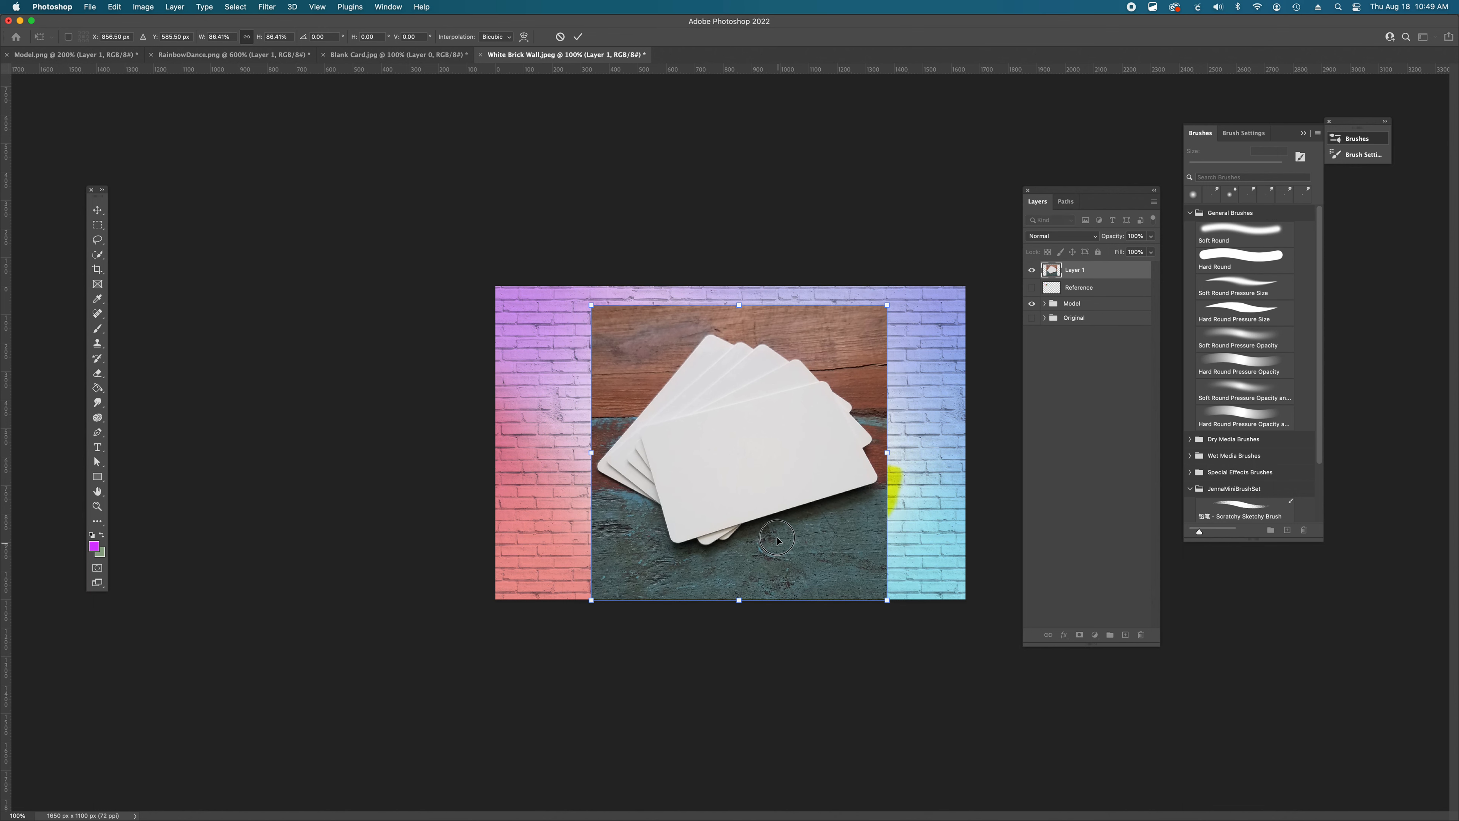
drag(777, 546, 774, 534)
drag(884, 589, 888, 595)
drag(736, 595, 736, 600)
key(Return)
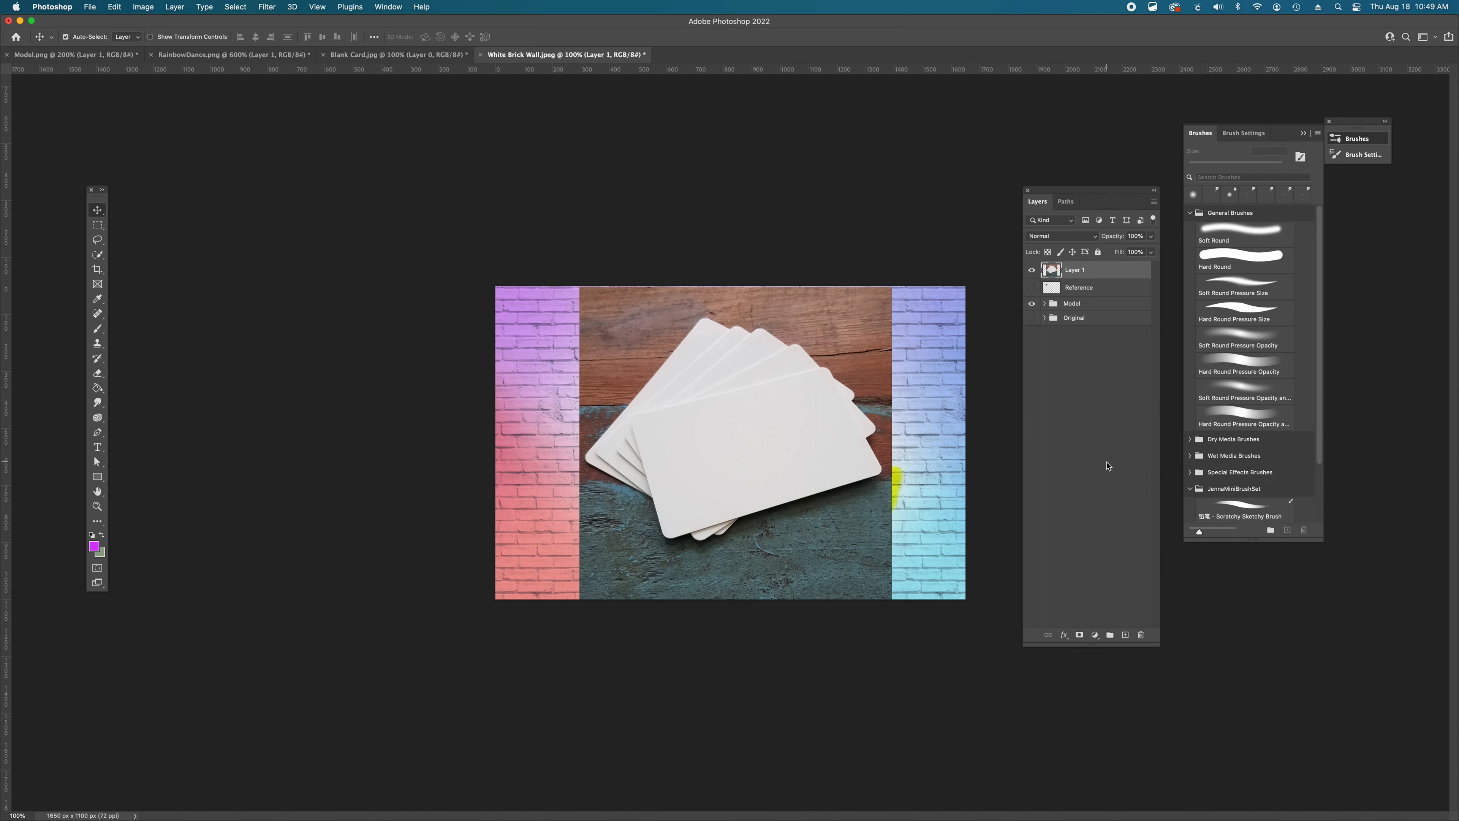
drag(723, 449, 571, 456)
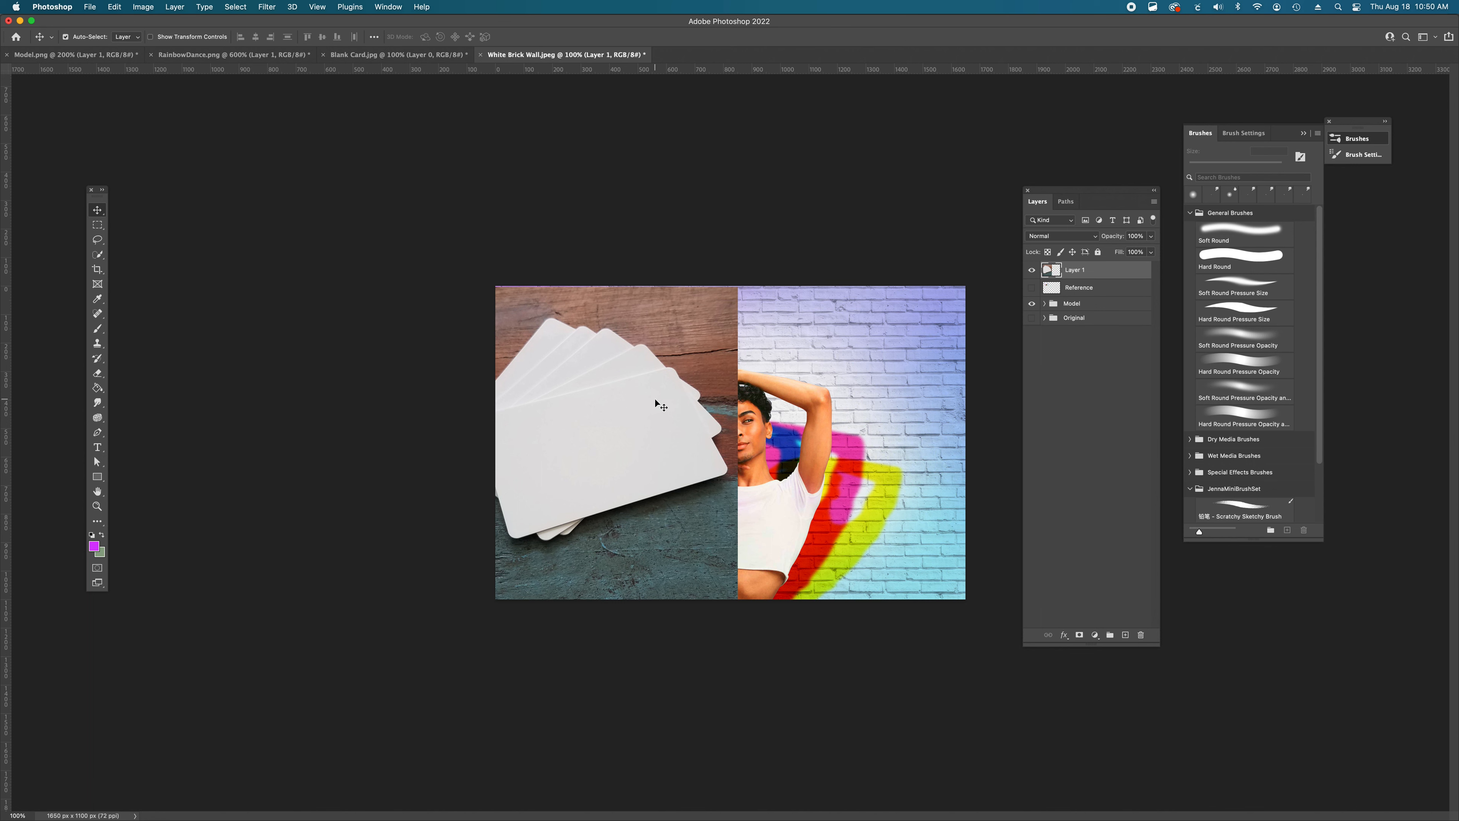
drag(652, 494, 818, 497)
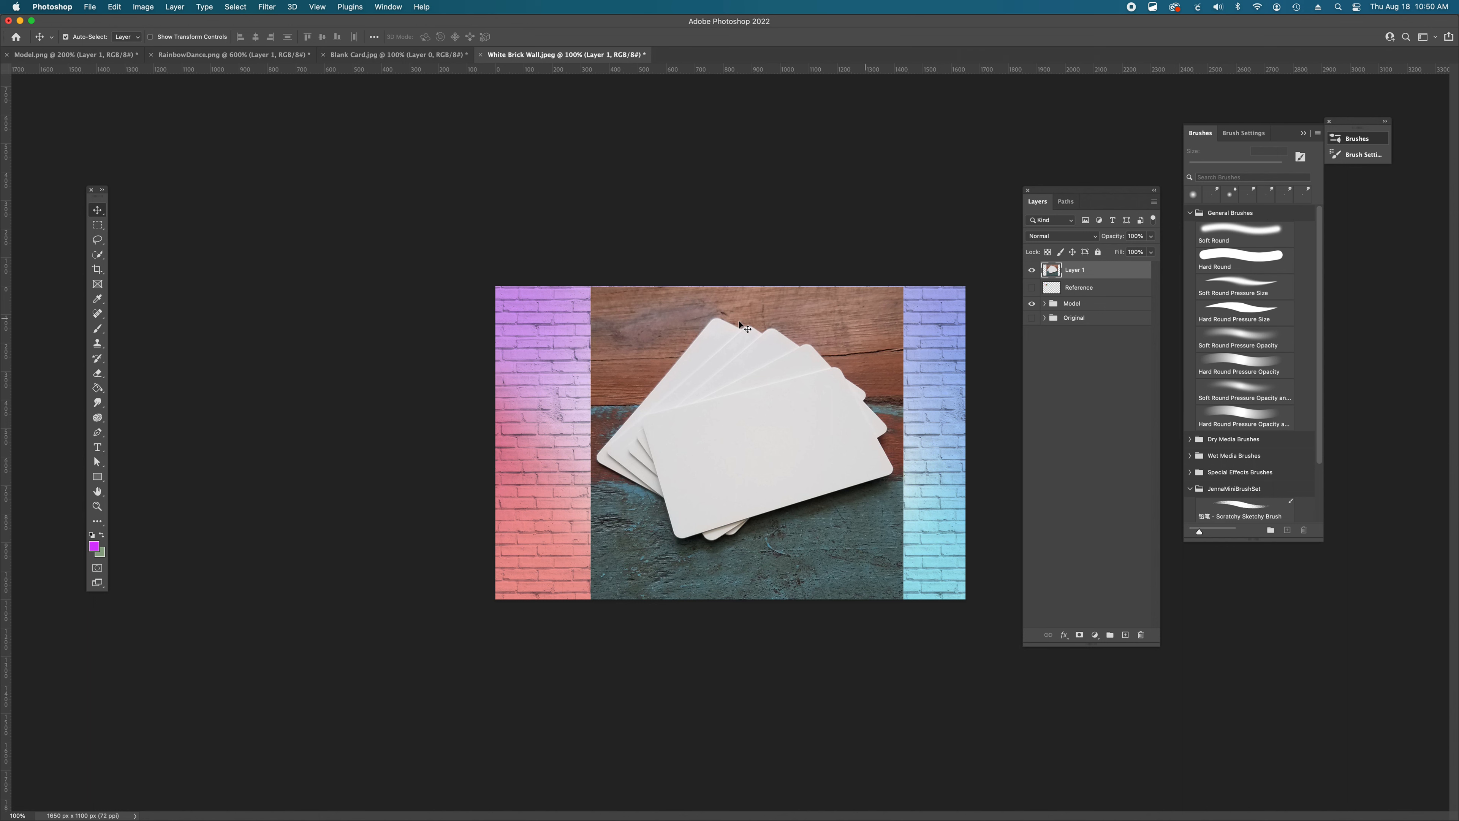
- Apply Hue/Saturation to the card photo with saturation +60 and lightness 0, and shift the photo slightly left
click(142, 7)
mouse_move(173, 39)
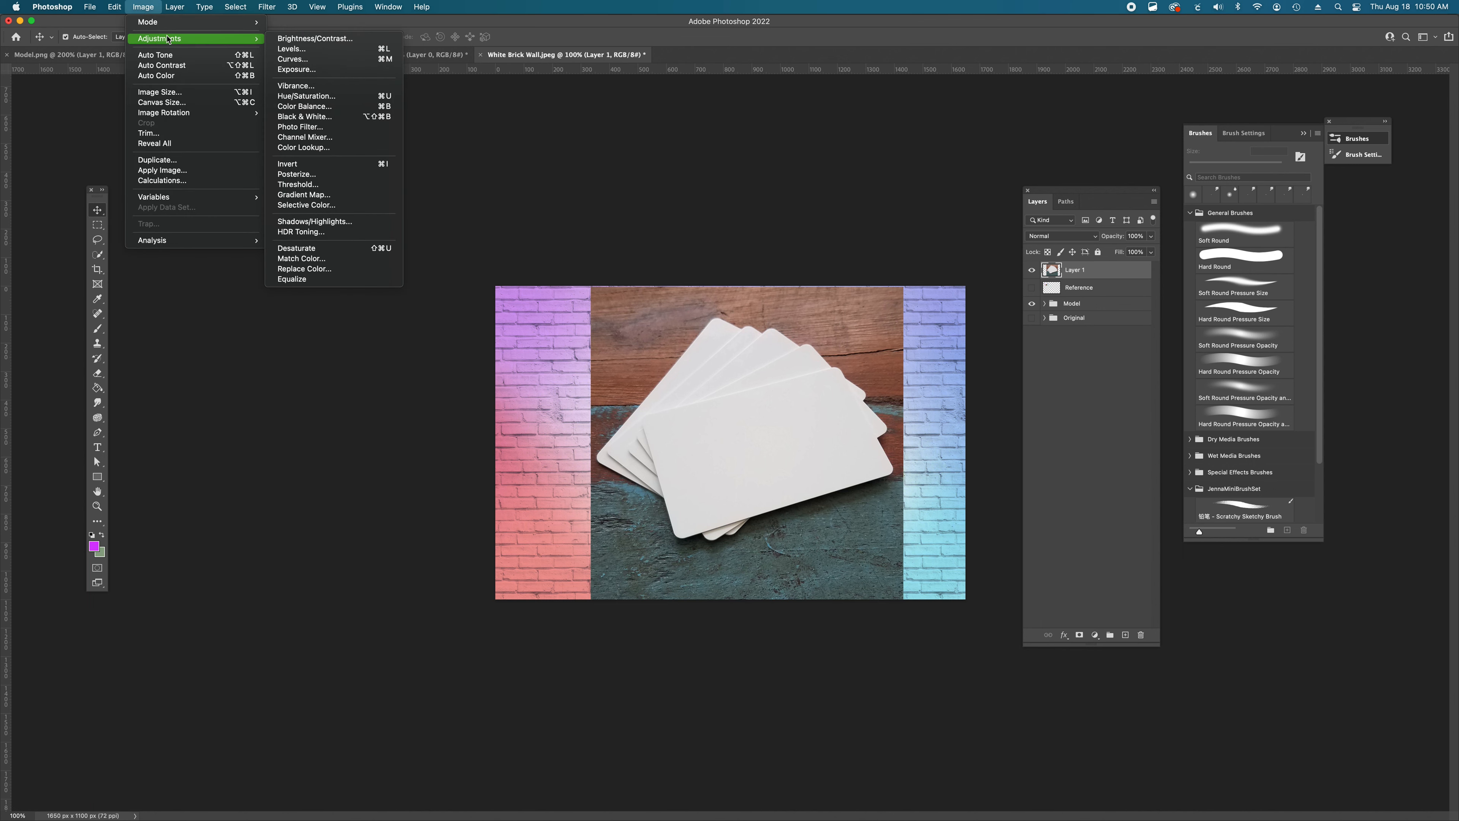
click(317, 101)
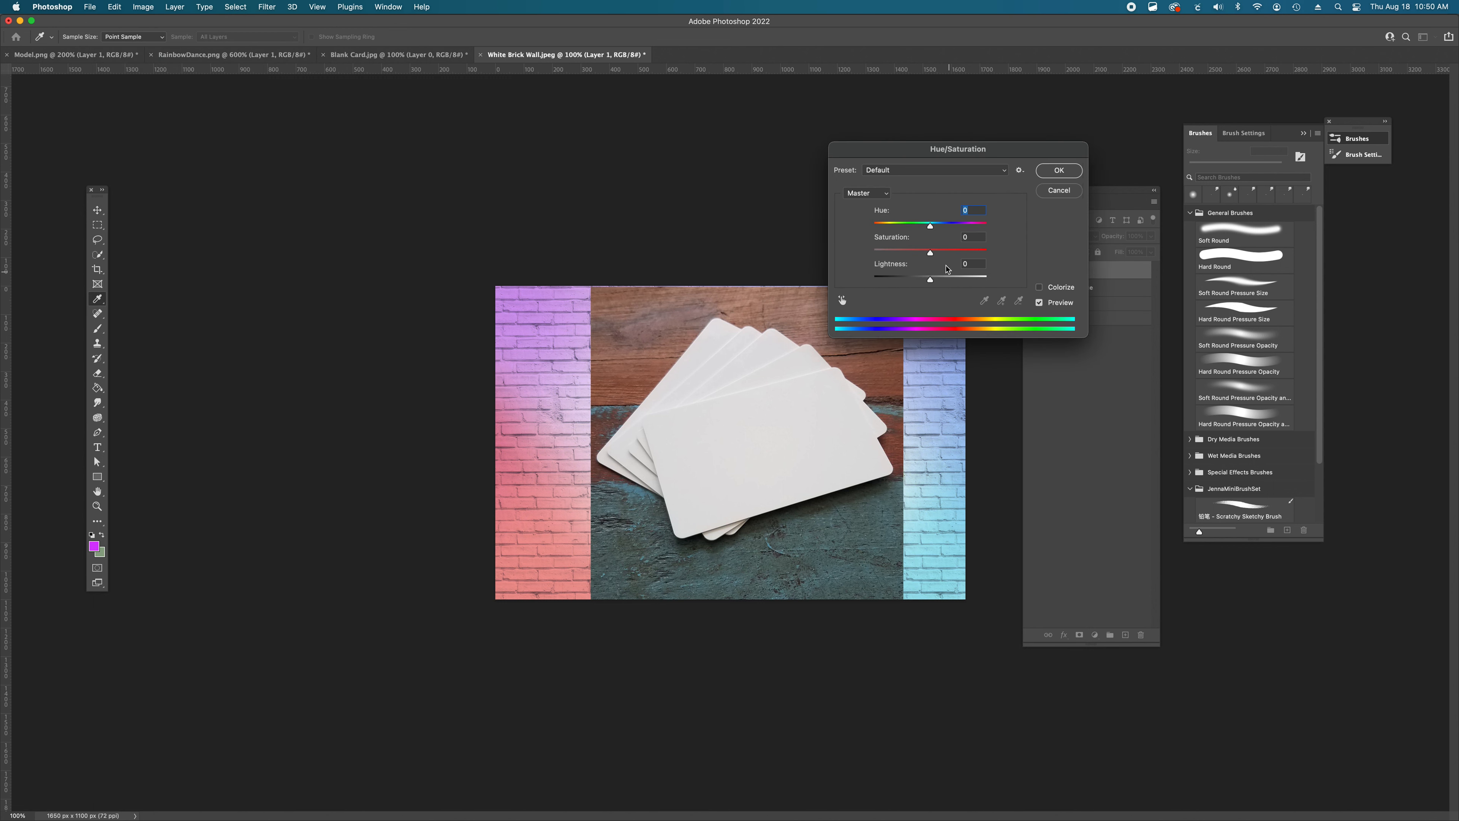
drag(930, 252, 965, 260)
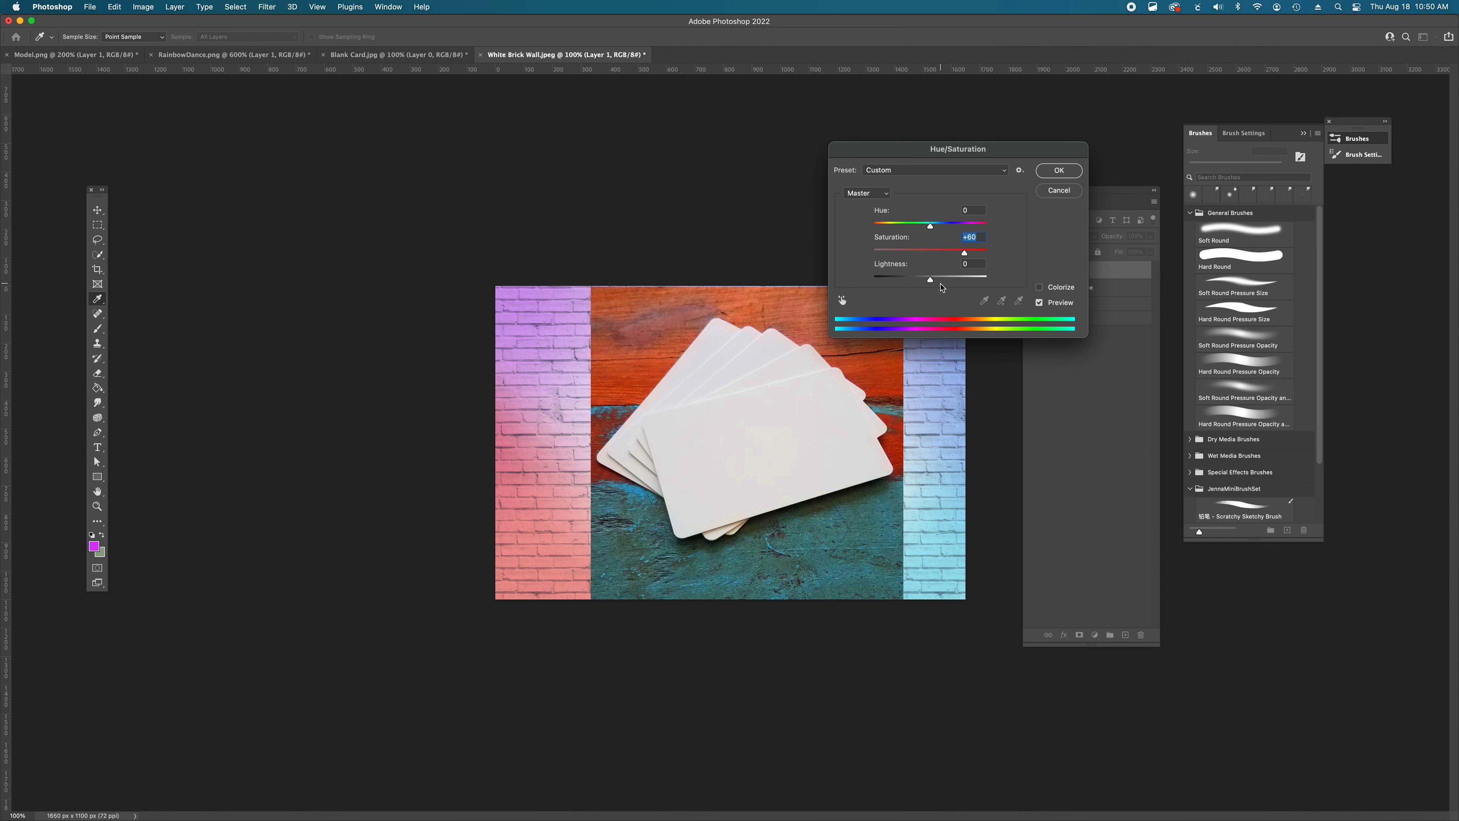
drag(931, 280, 933, 280)
text(0)
click(1055, 172)
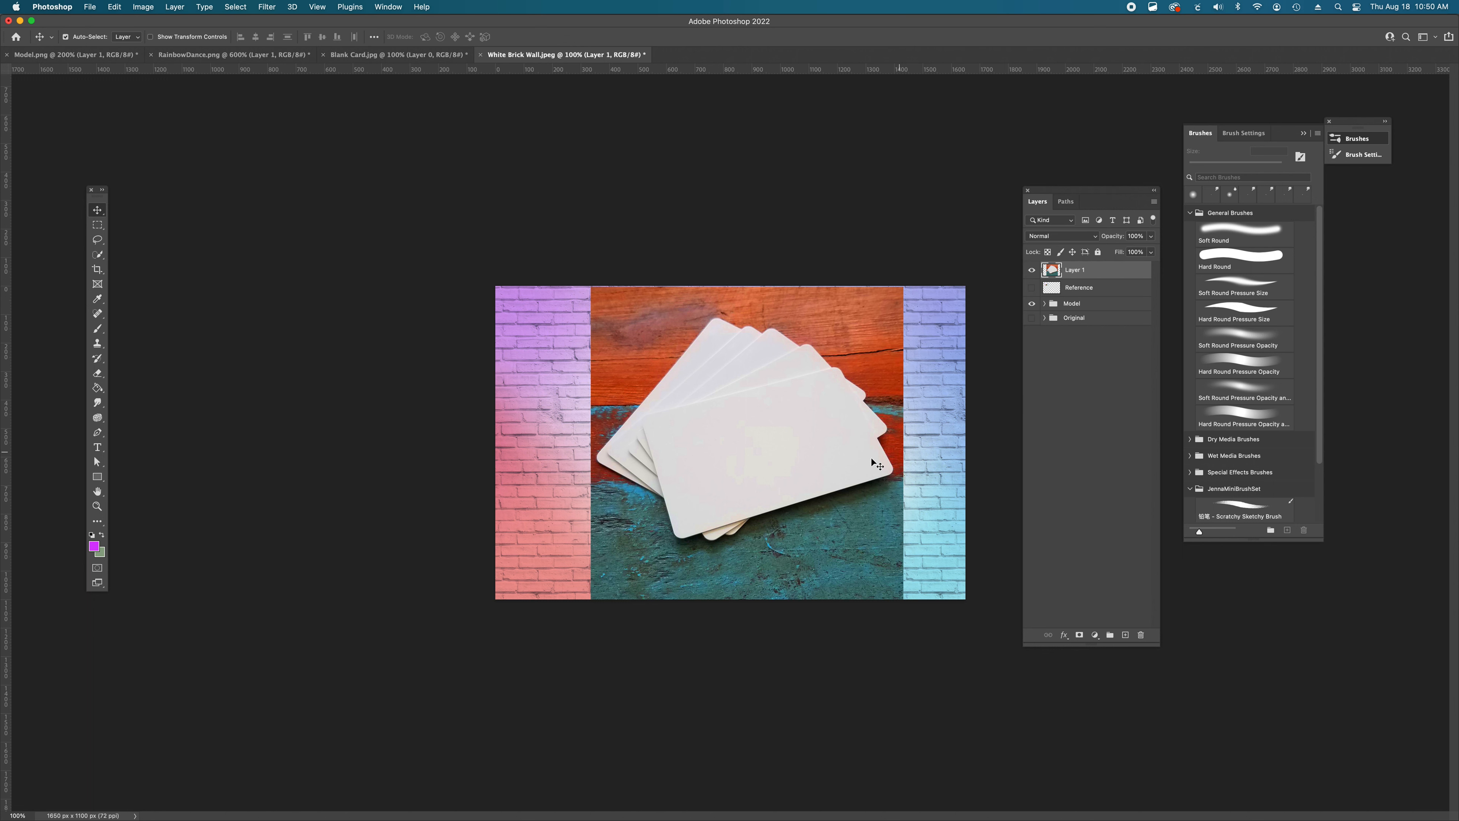
drag(852, 460, 842, 460)
click(1118, 430)
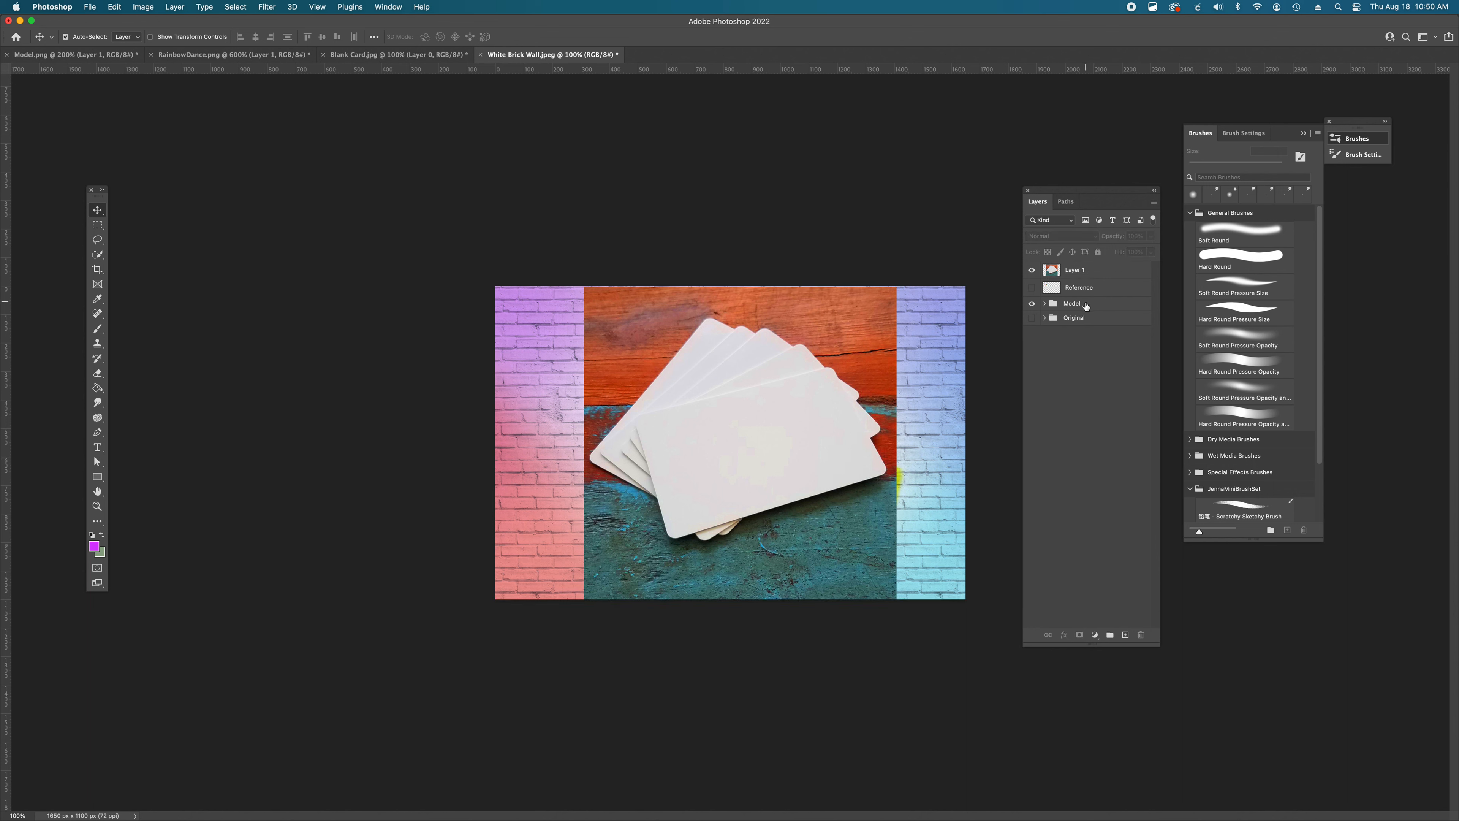
- Duplicate the Model group and place the copy above the card photo layer
click(1065, 305)
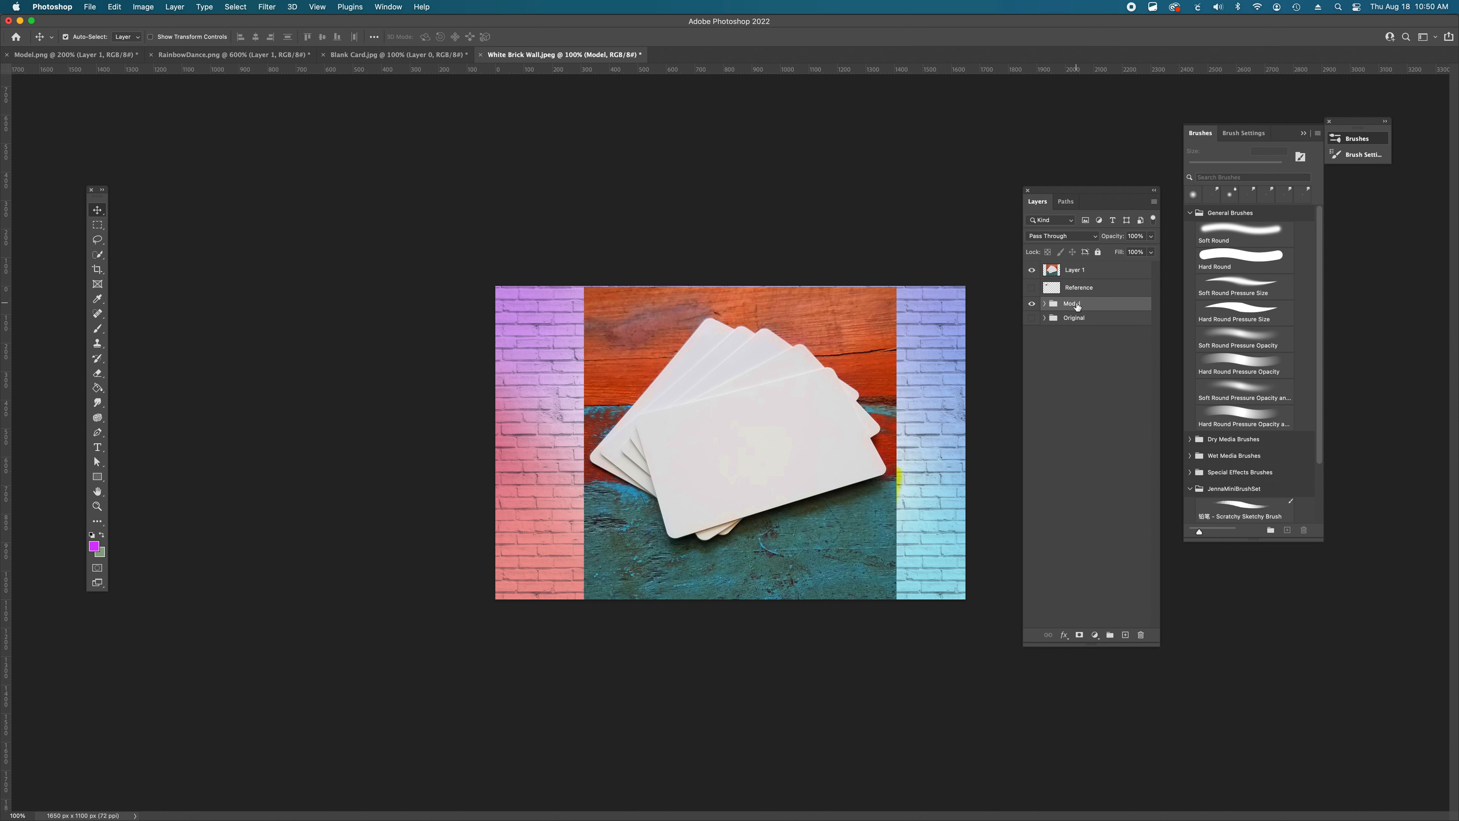
drag(1096, 307, 1119, 575)
drag(1088, 306, 1087, 262)
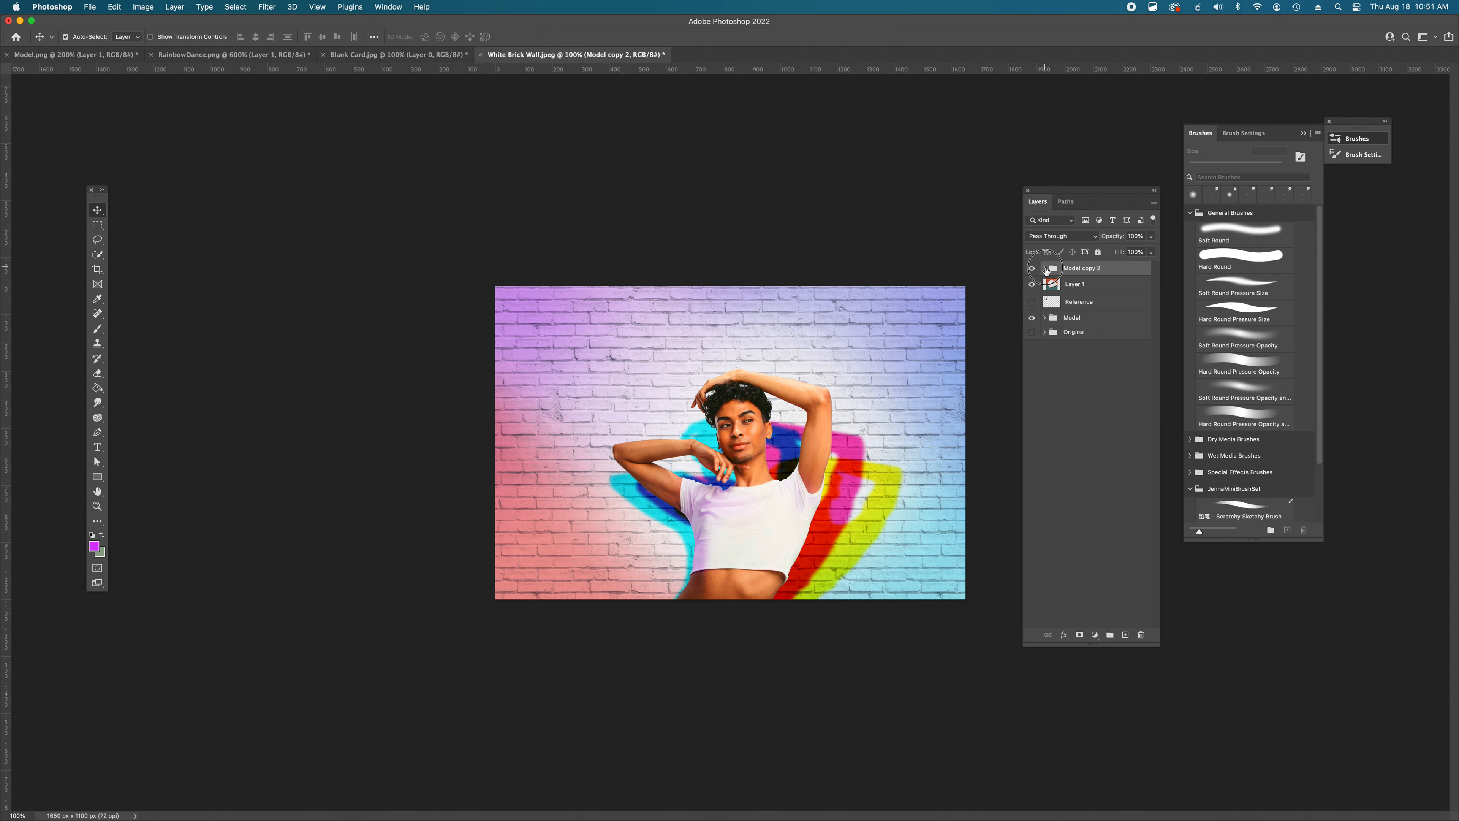
- Merge the Model copy 2 group into a single layer and check the layers inside the original Model group
click(1044, 268)
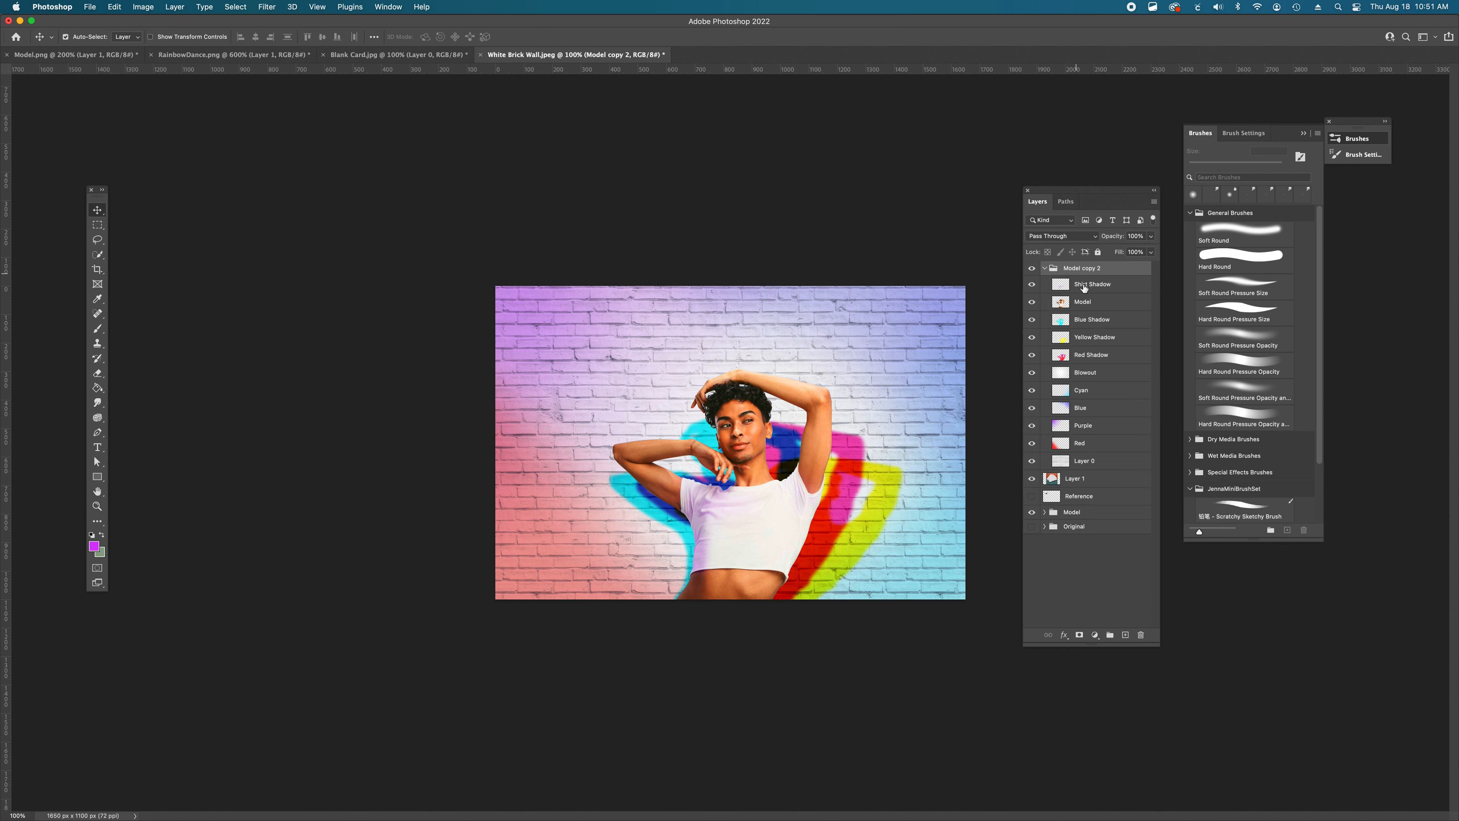
right_click(1081, 271)
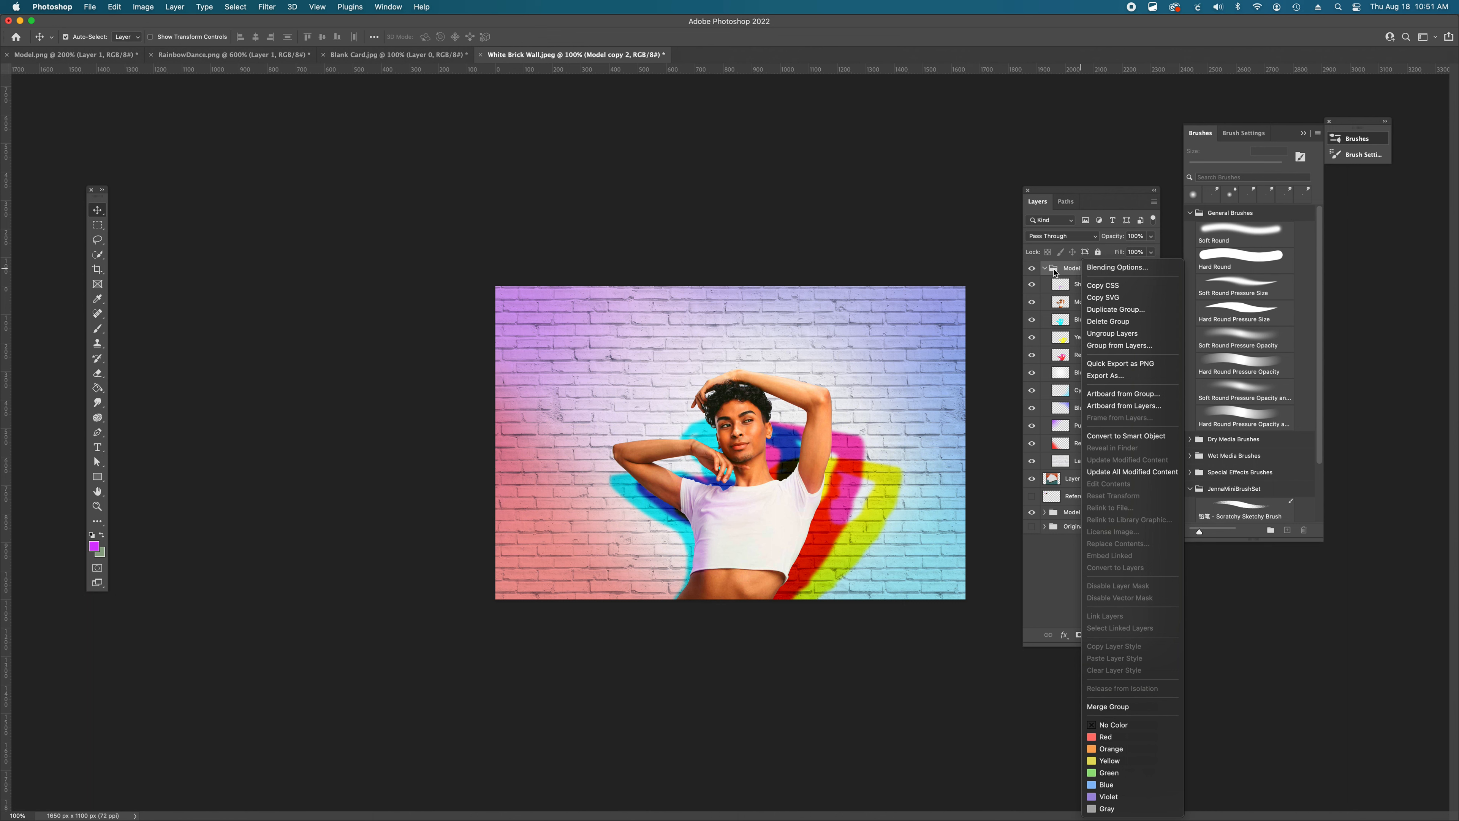
click(1102, 711)
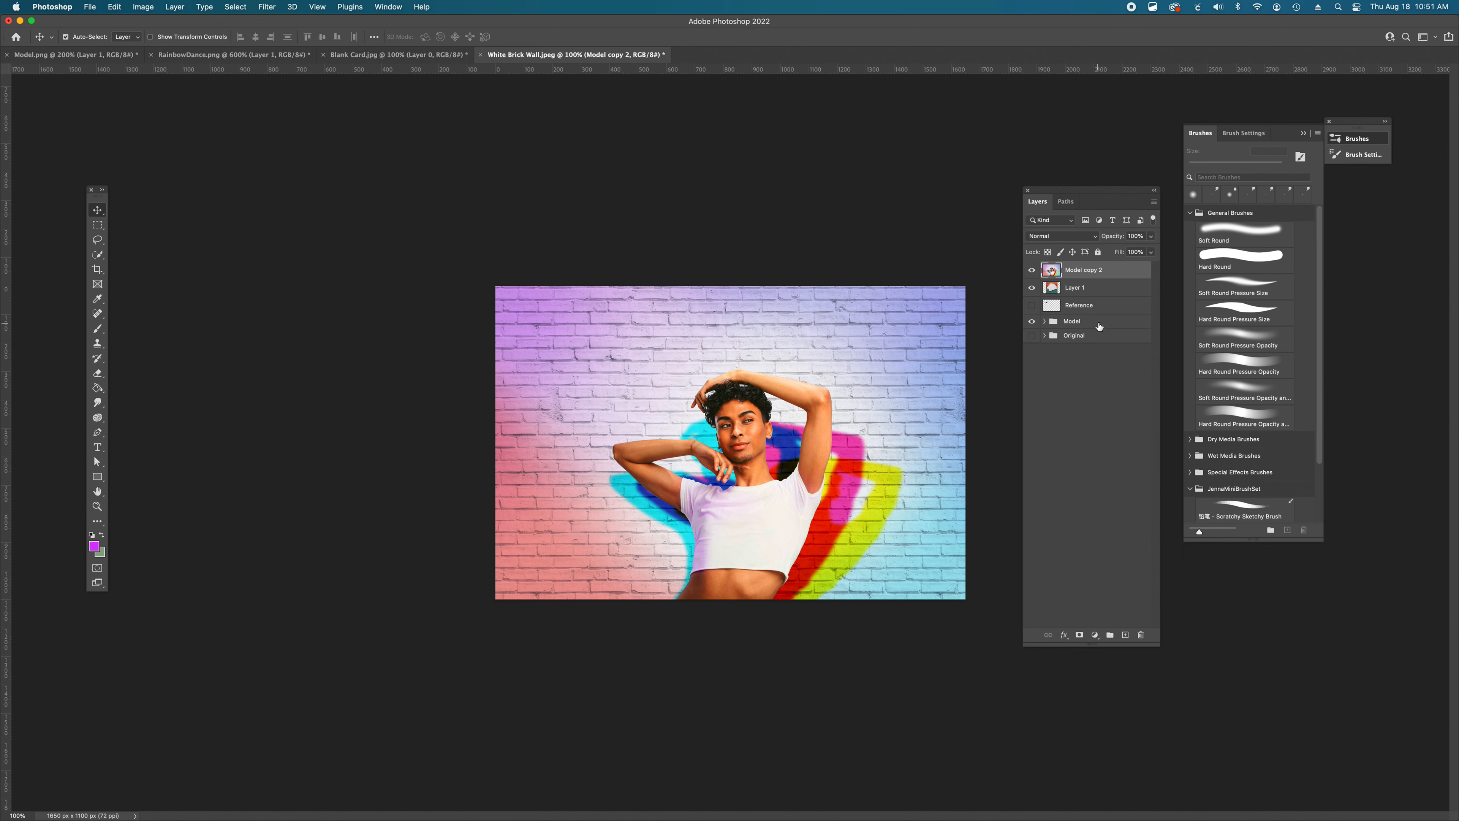
click(1069, 323)
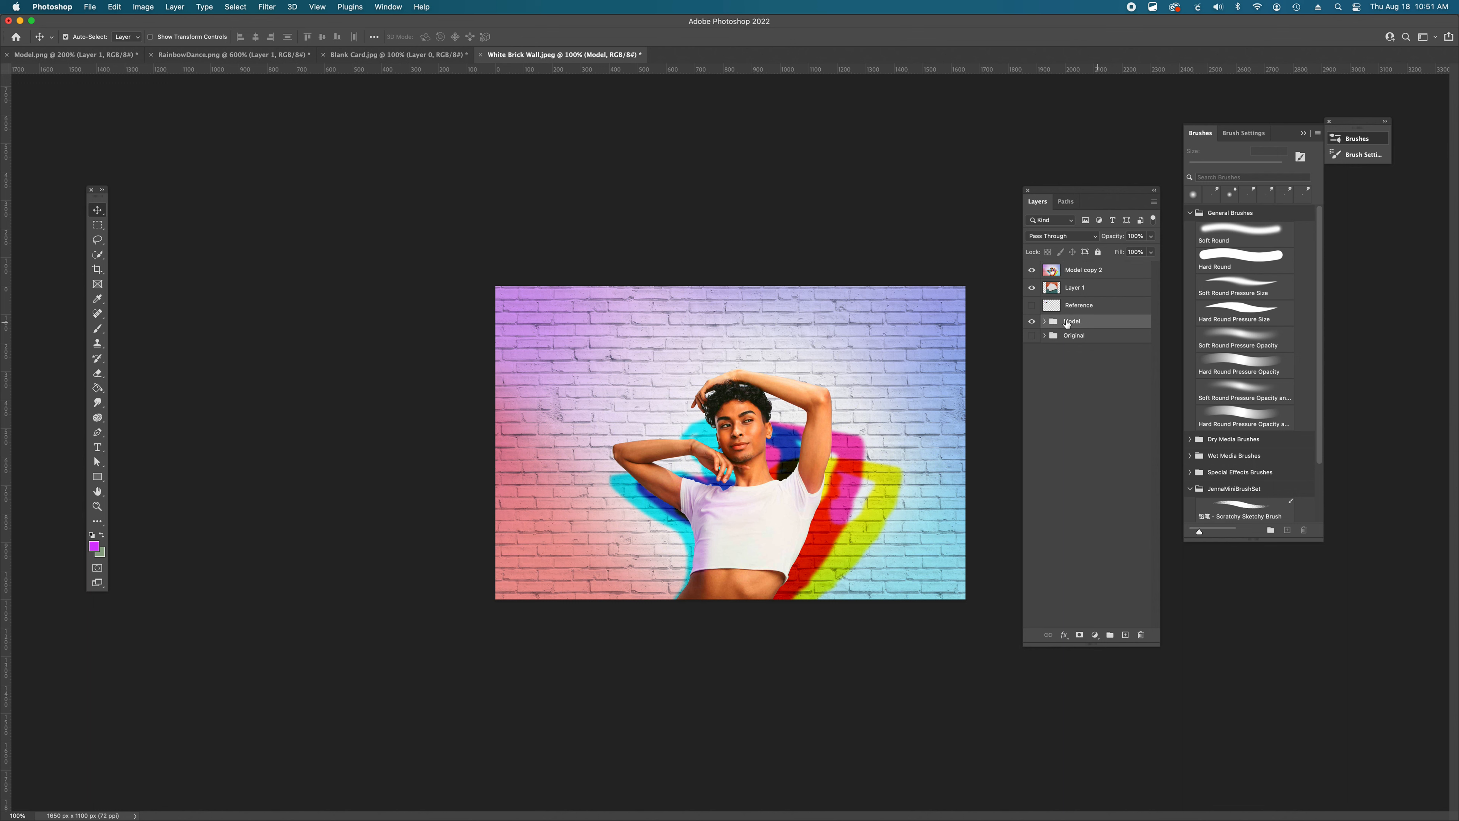
click(1044, 321)
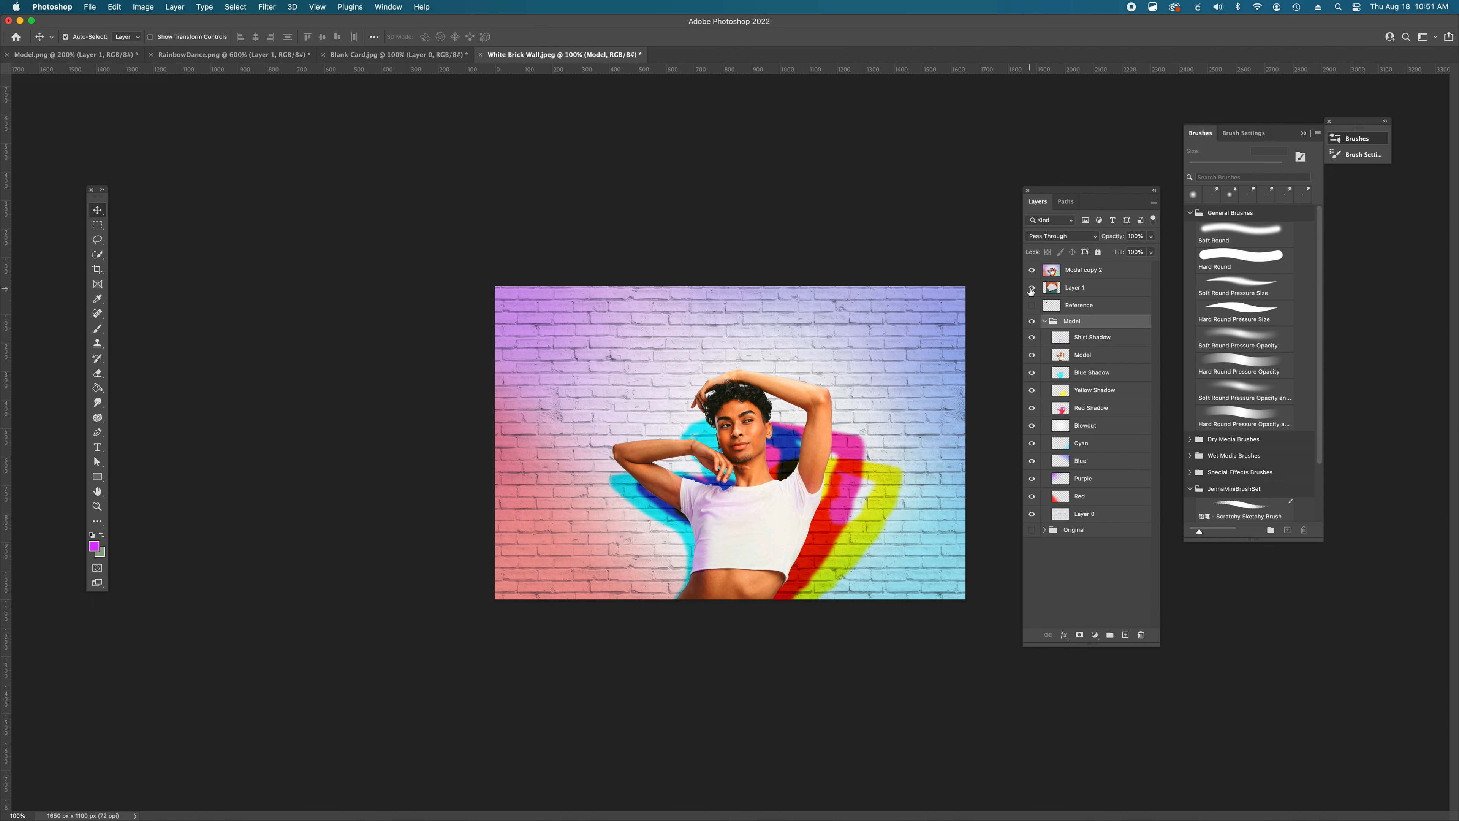
click(1044, 321)
- Scale the merged Model copy 2 artwork to about 40% and set its lower-left corner just inside the front card's corner
click(1071, 272)
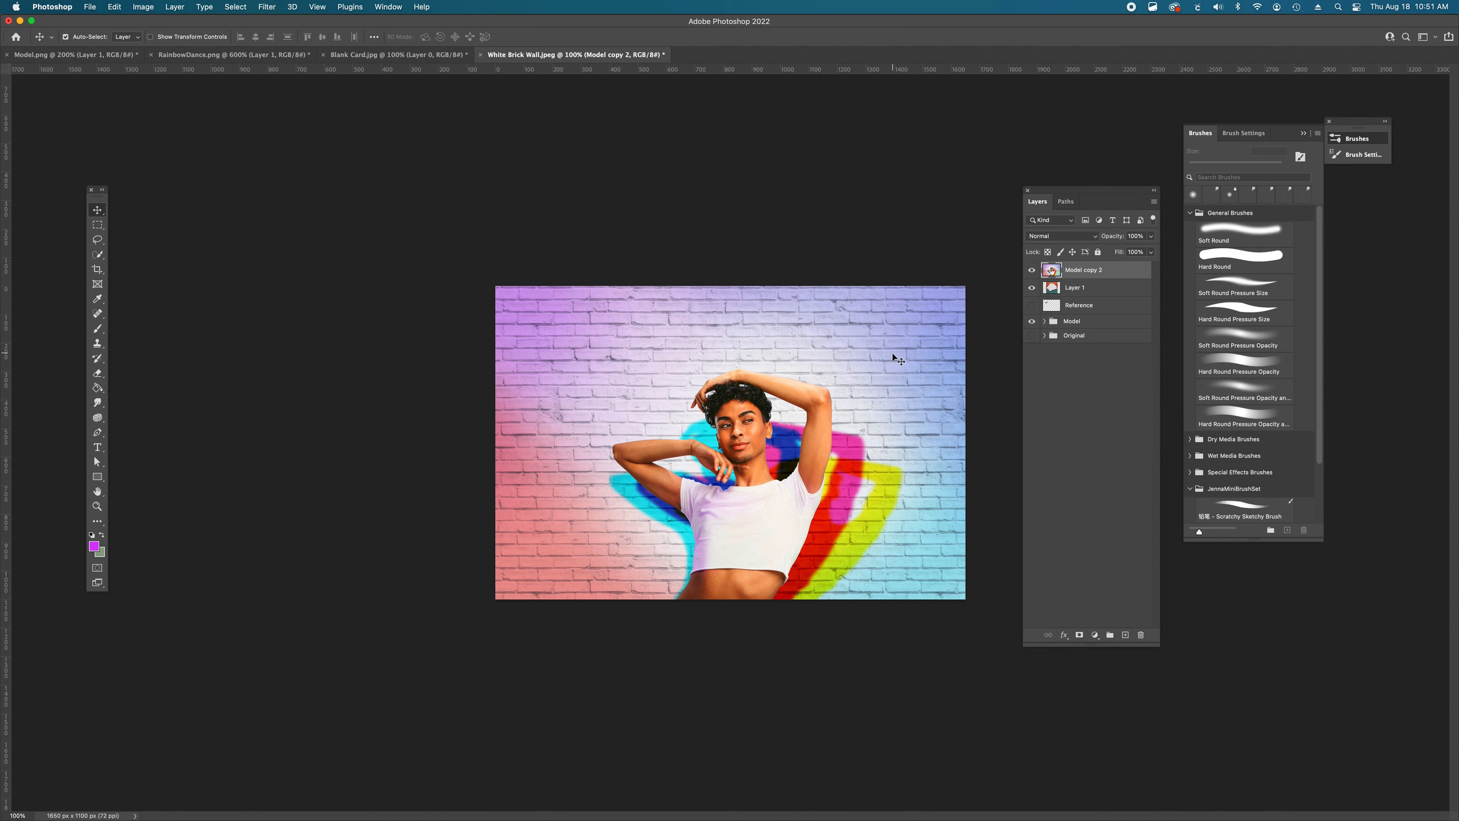
key(super+t)
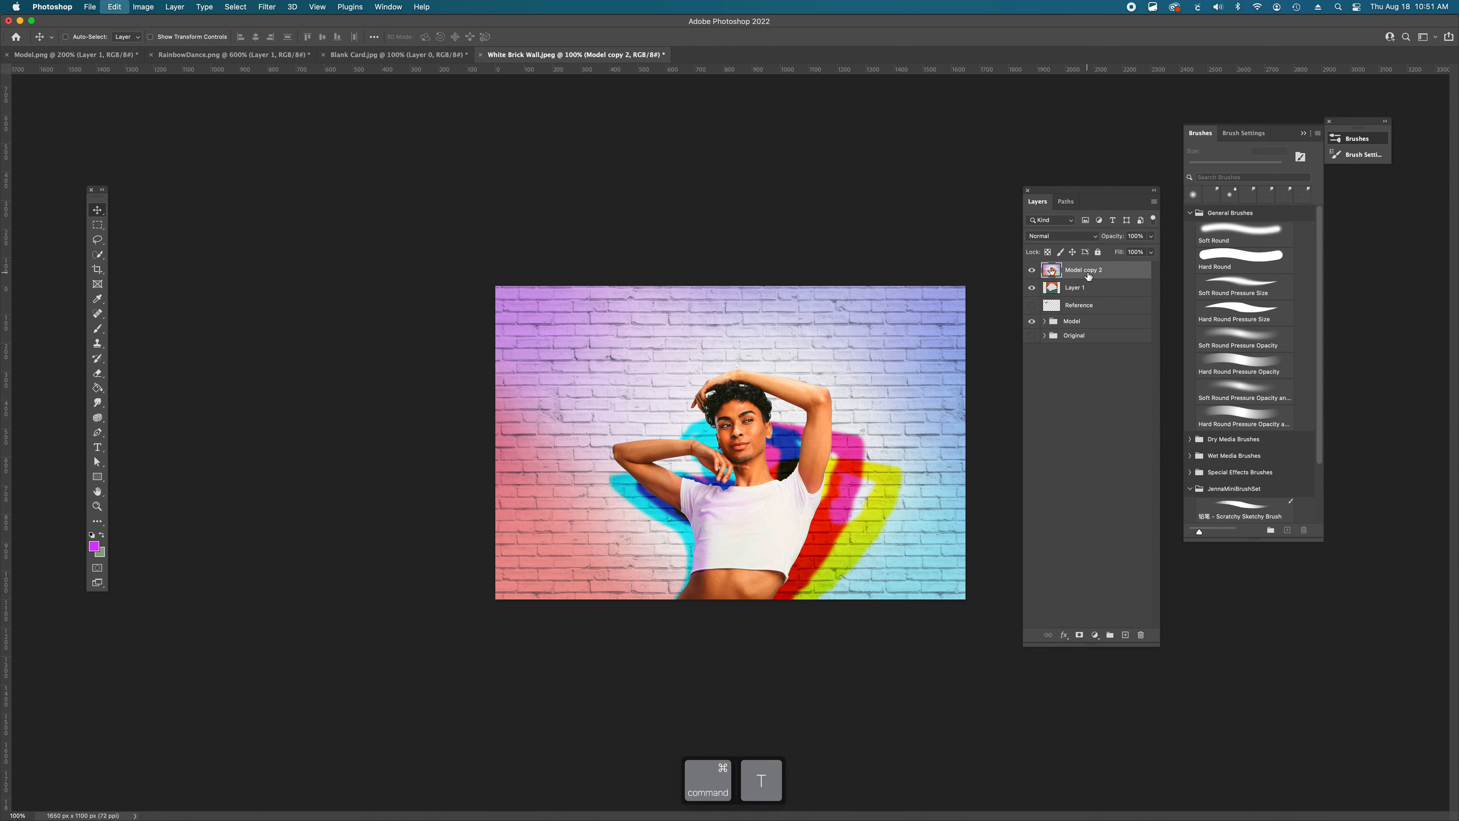
drag(965, 286, 842, 400)
drag(699, 450, 740, 468)
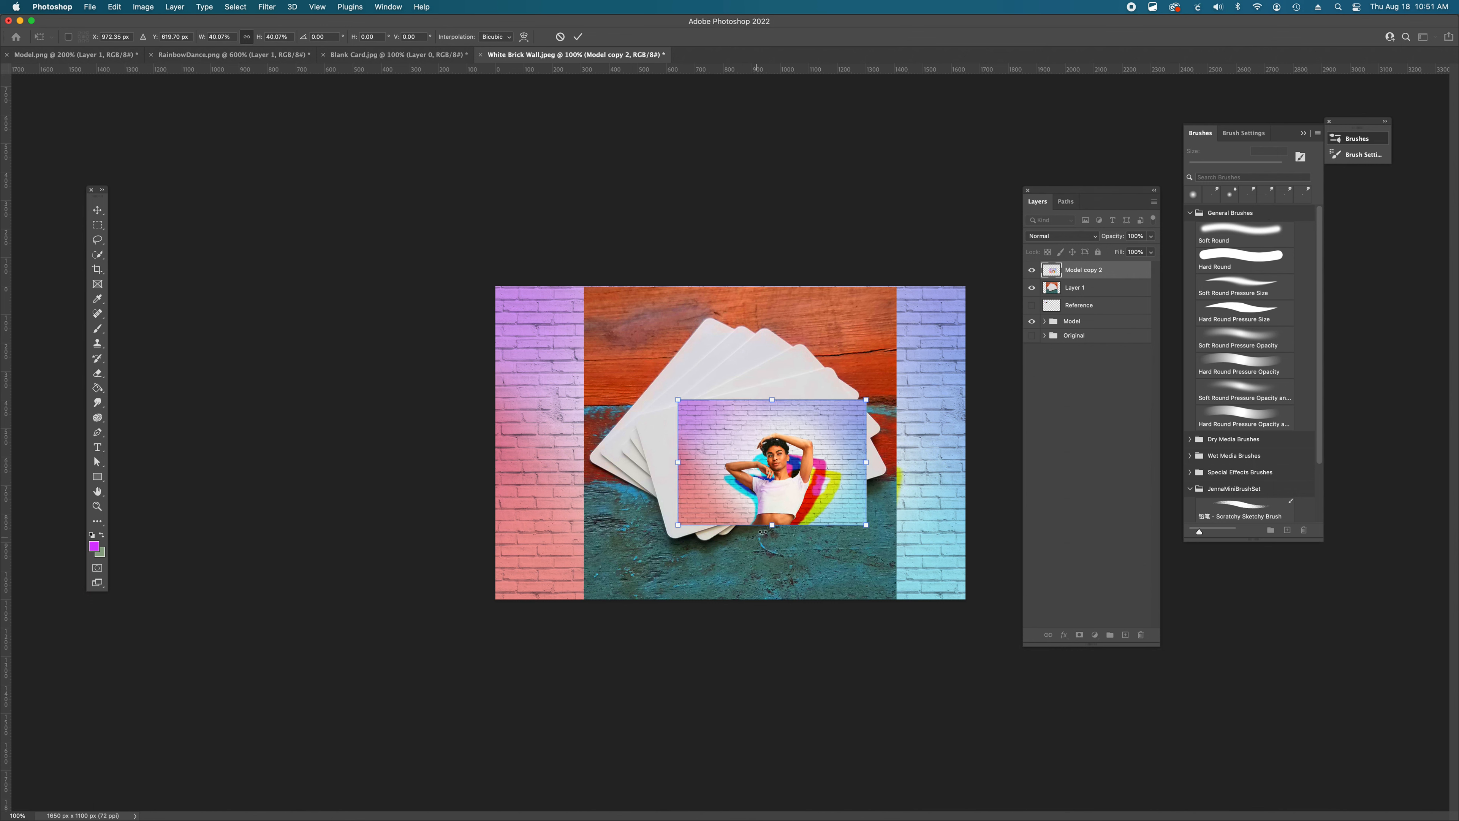
drag(752, 498, 748, 498)
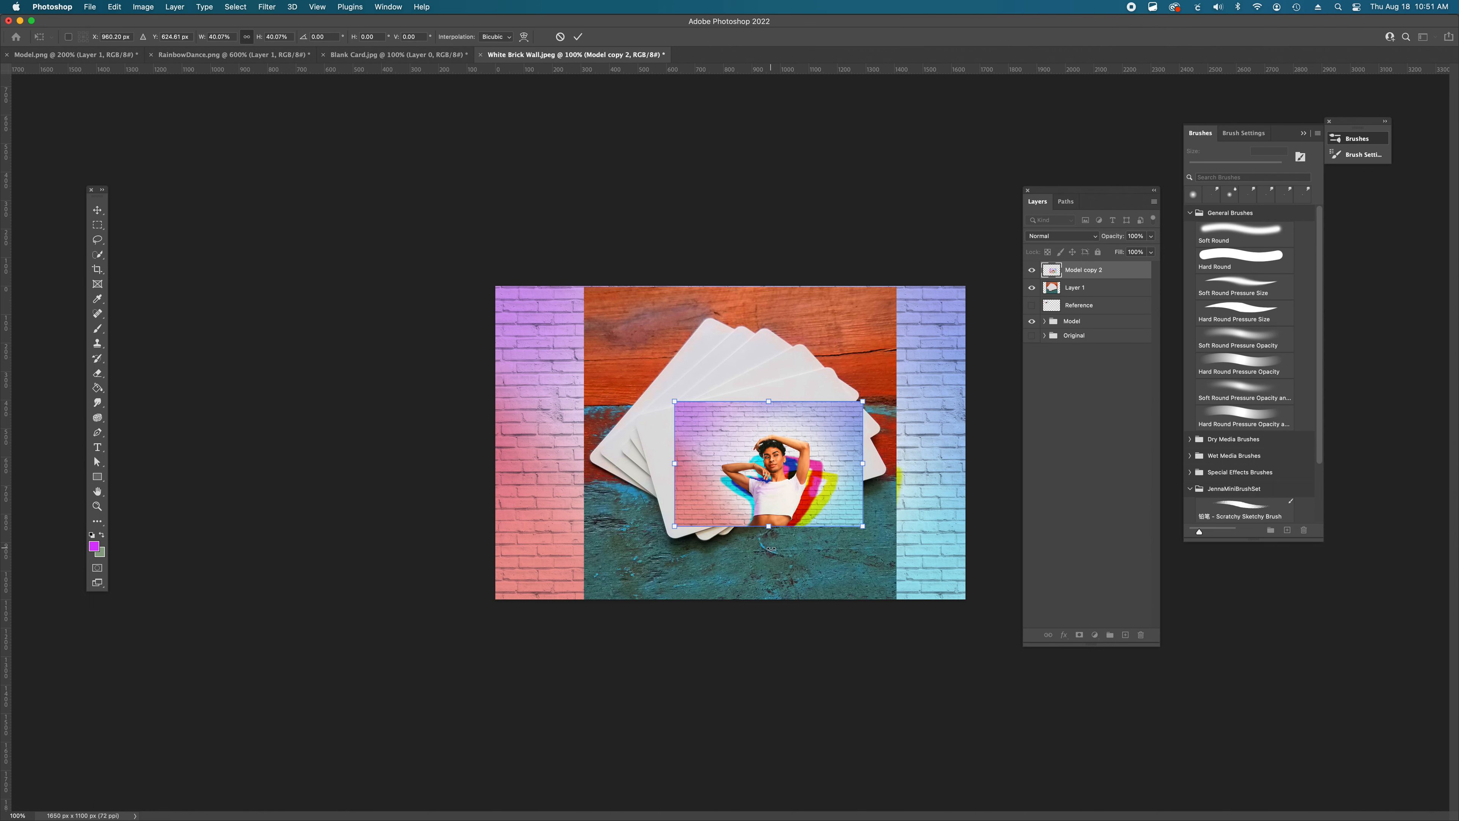
key(super+equal)
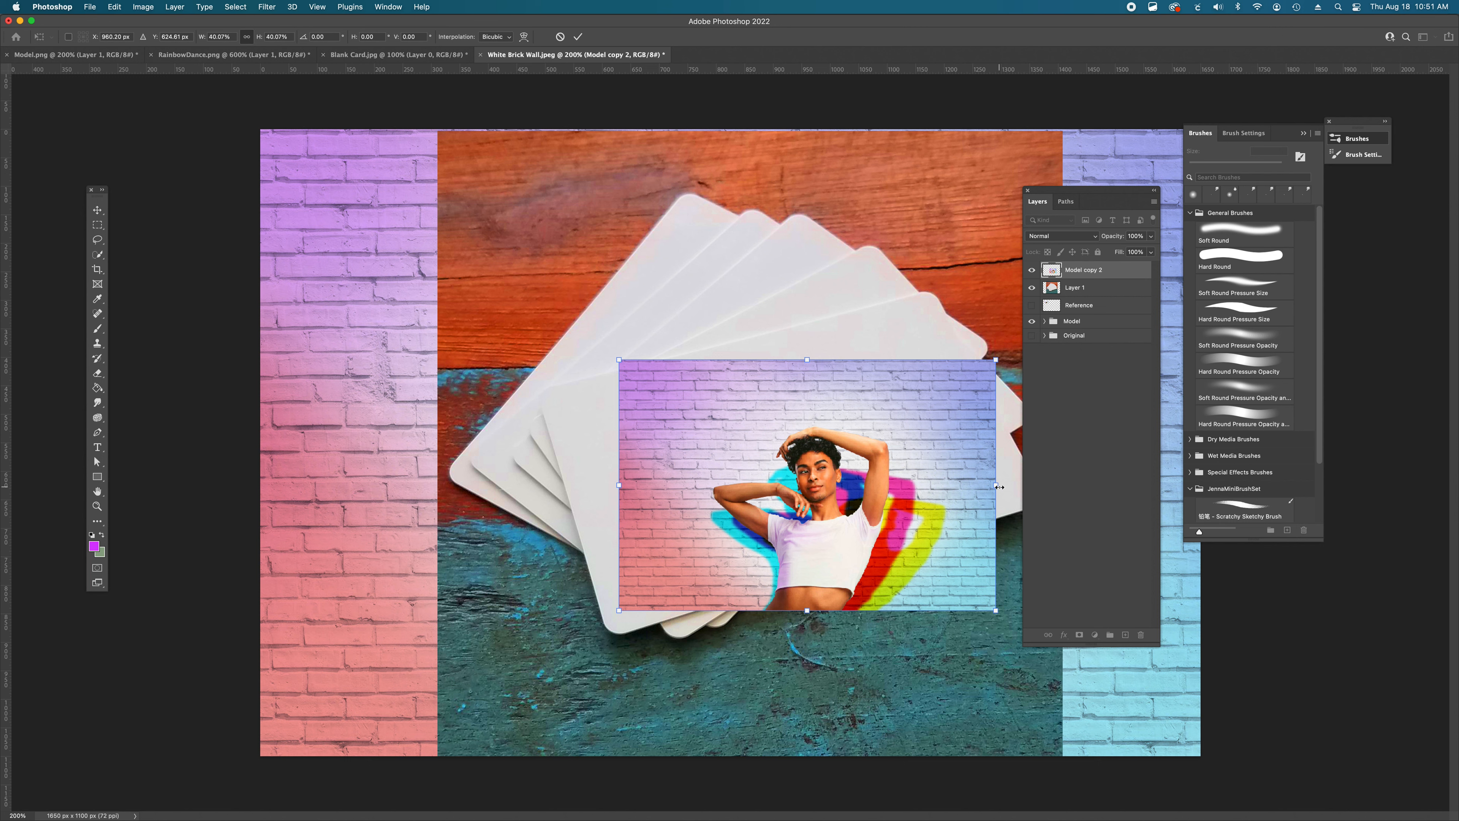
mouse_move(689, 519)
mouse_down()
mouse_move(693, 505)
mouse_move(689, 523)
mouse_up()
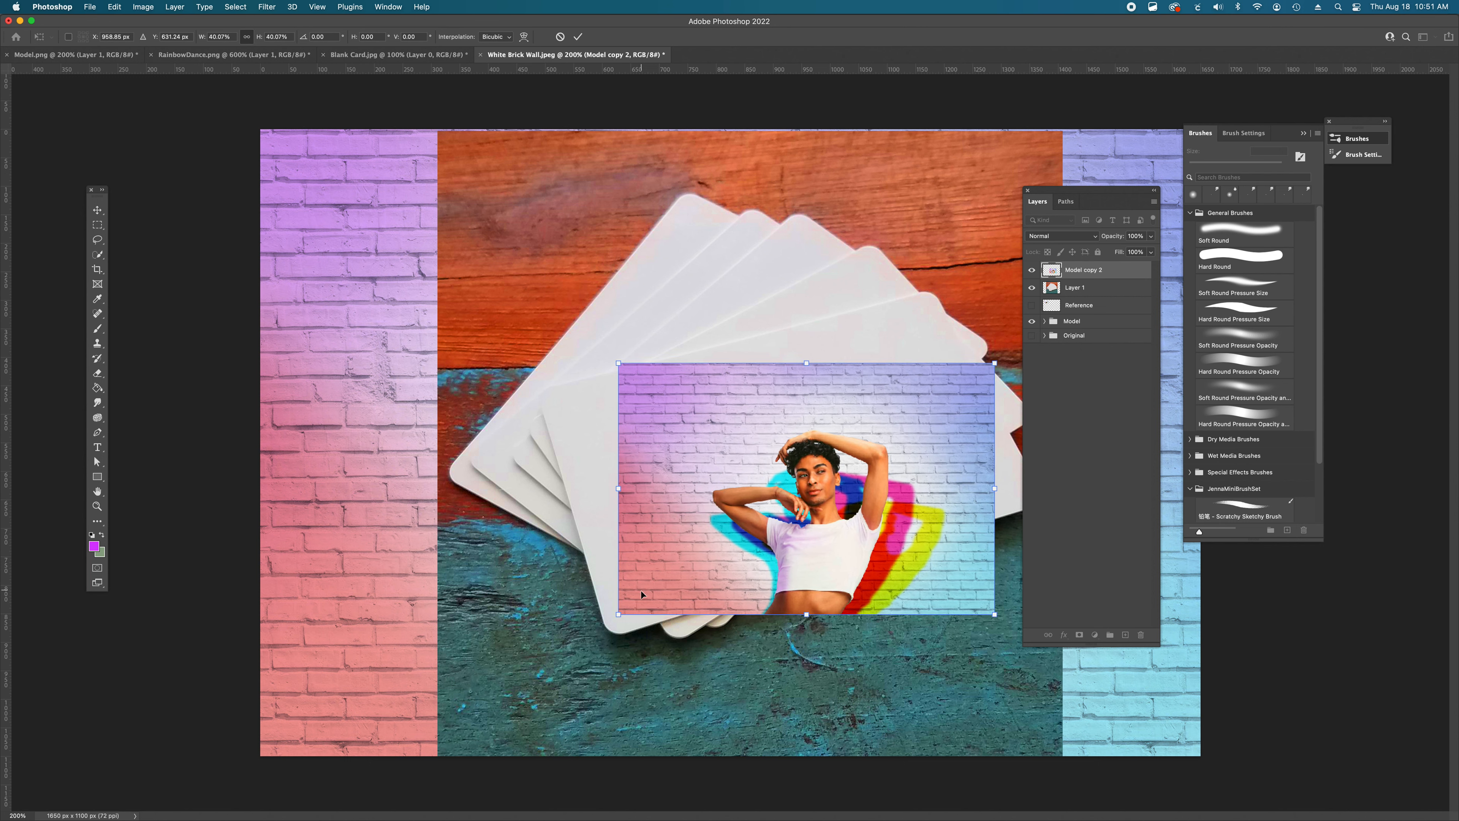
drag(648, 607, 648, 609)
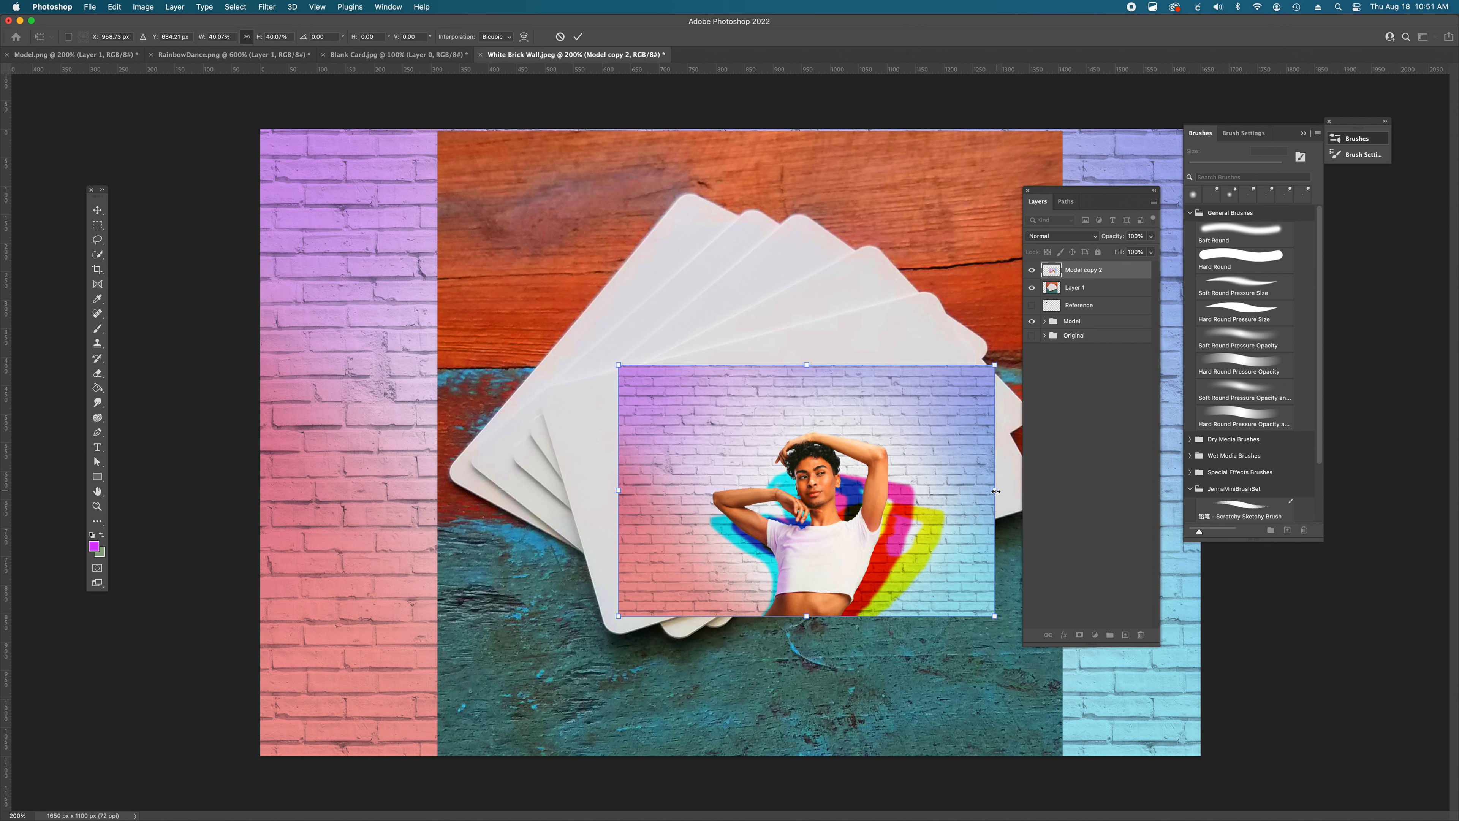
- Skew and distort the artwork to match the front card's tilt and perspective, leaving an even white border, and apply the transform
drag(996, 490, 1016, 372)
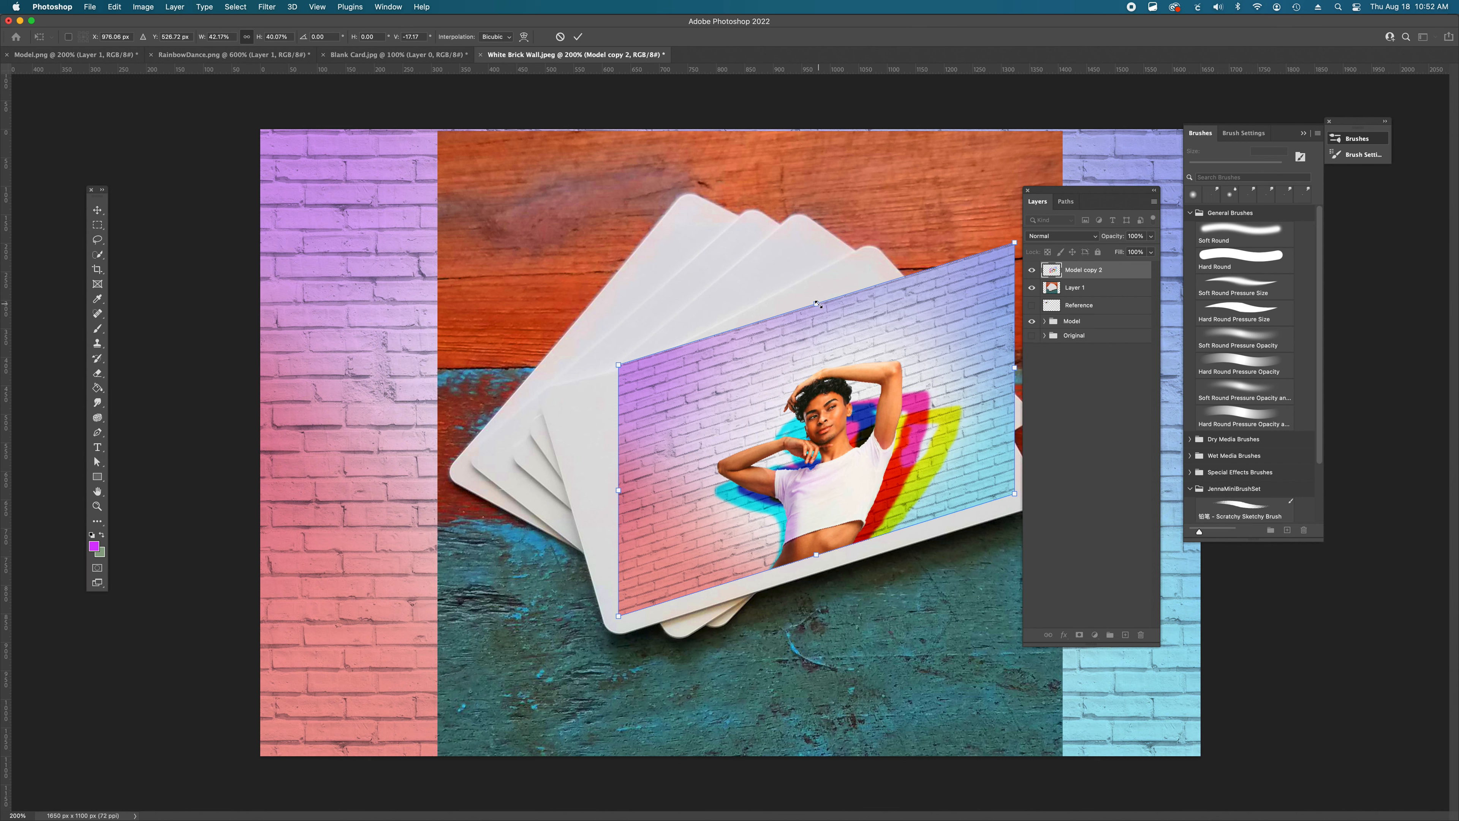
drag(820, 305, 759, 343)
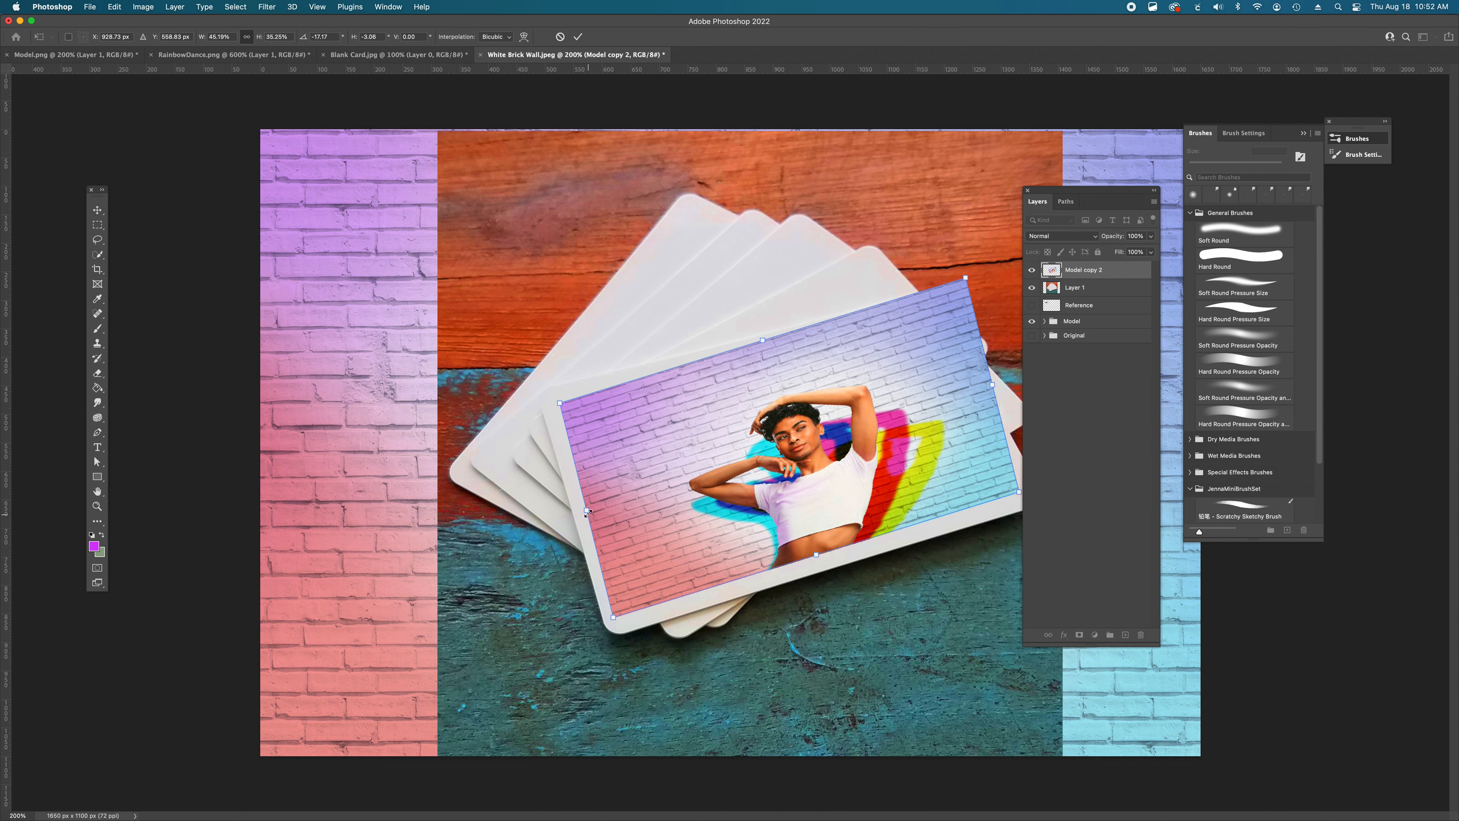
drag(587, 511, 589, 512)
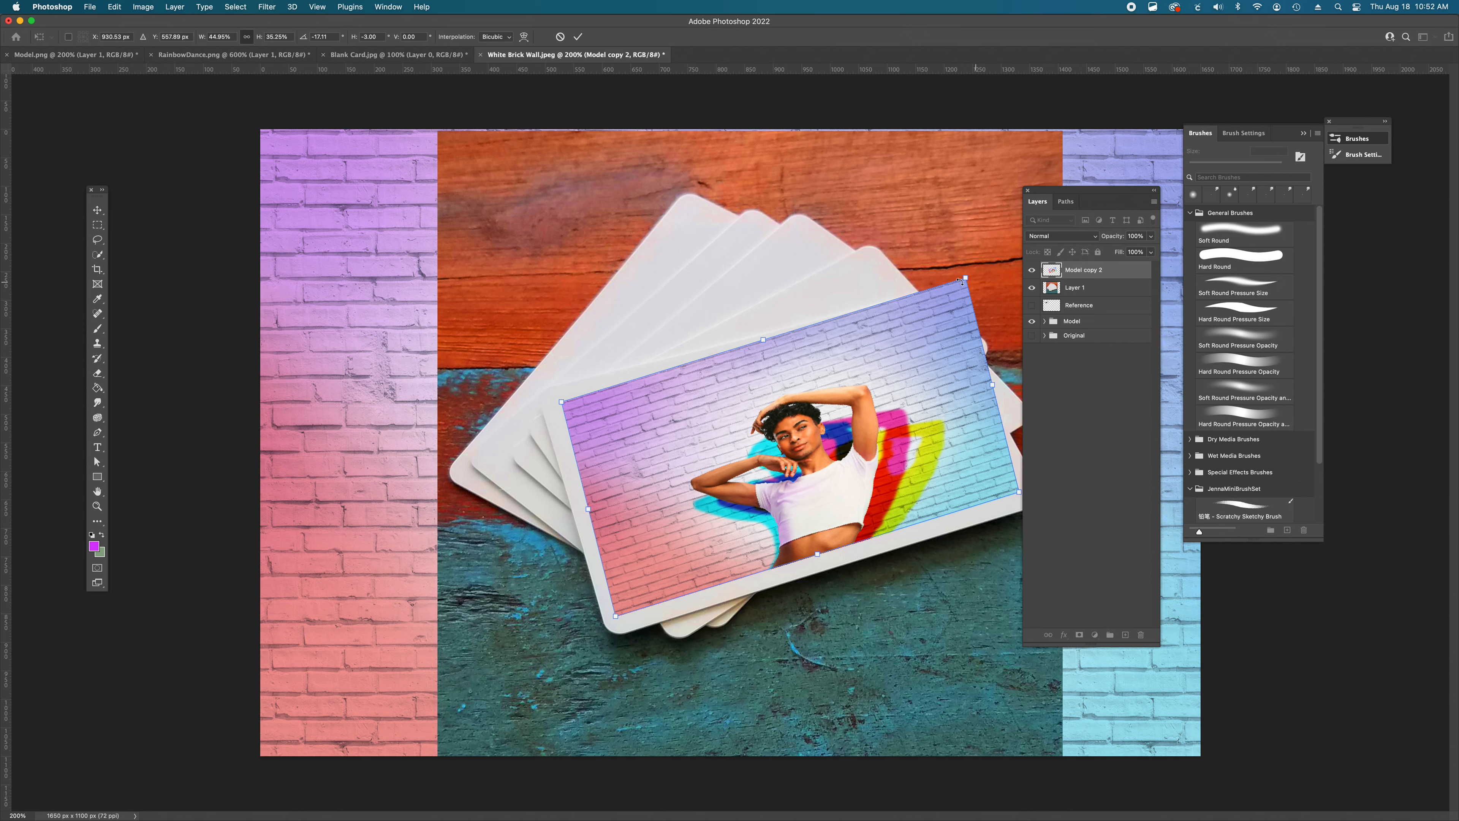
drag(964, 279, 925, 312)
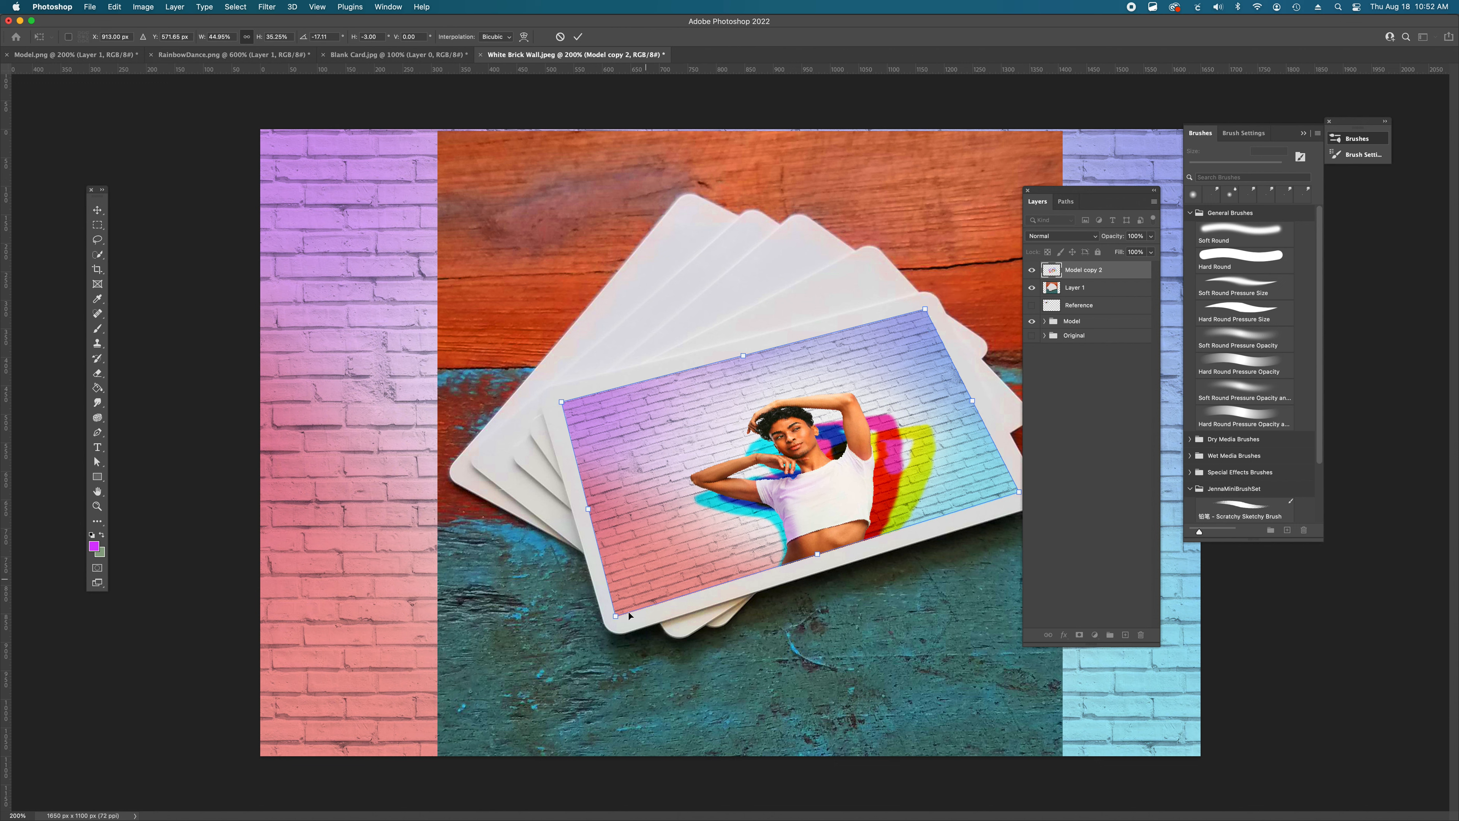
drag(616, 617, 621, 620)
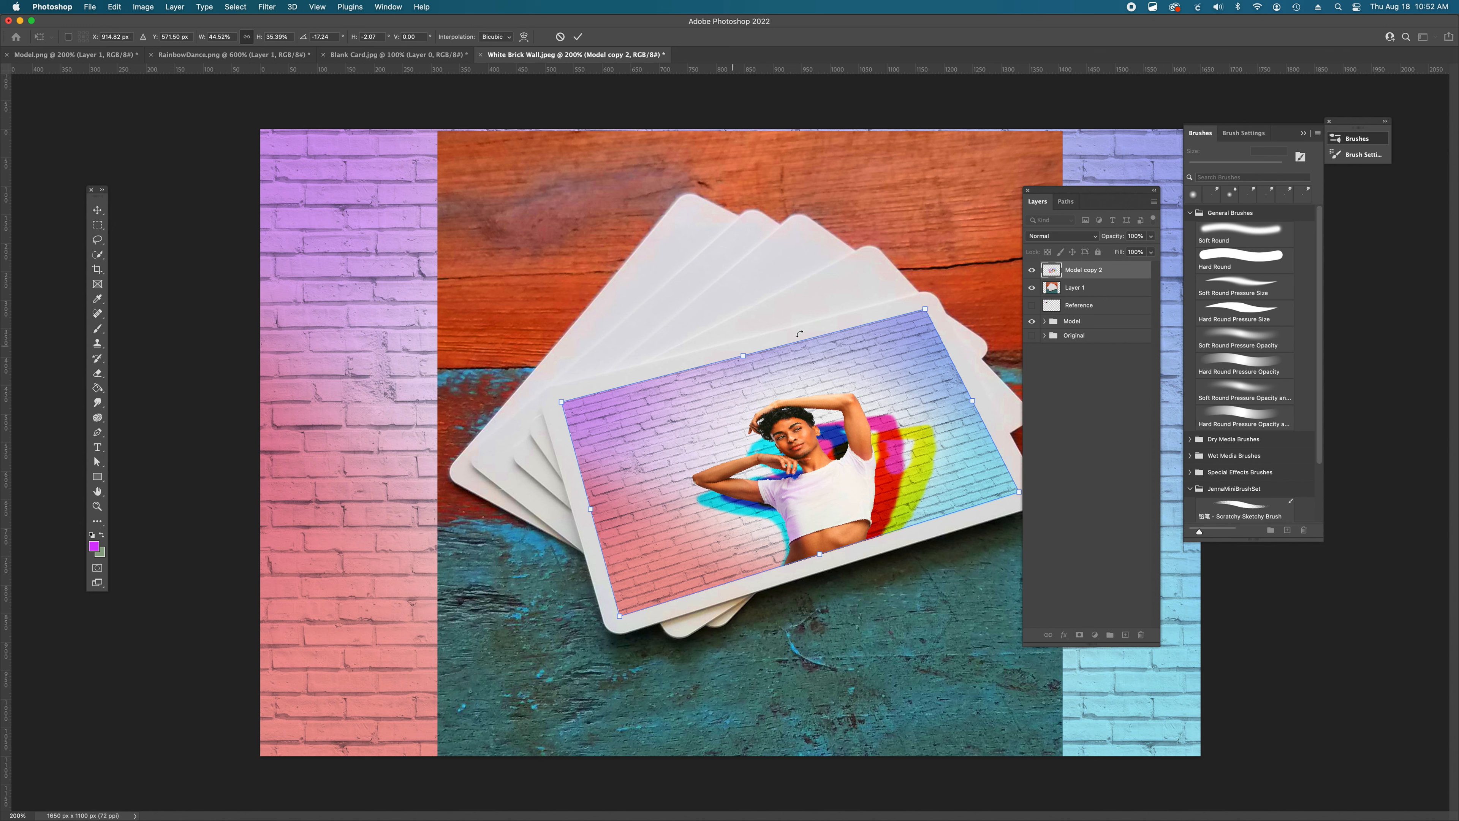
drag(1054, 192, 1102, 190)
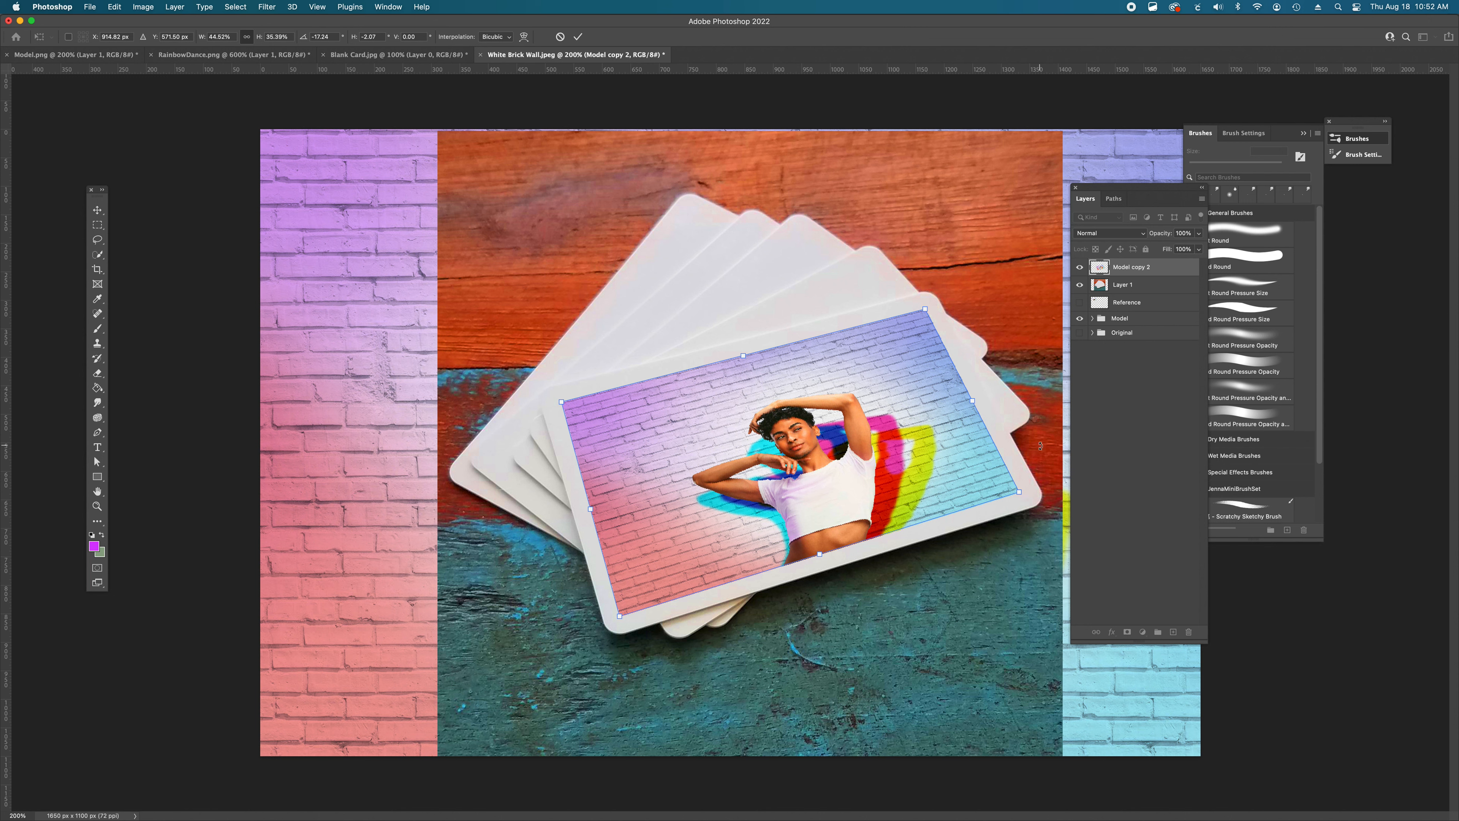
key(Return)
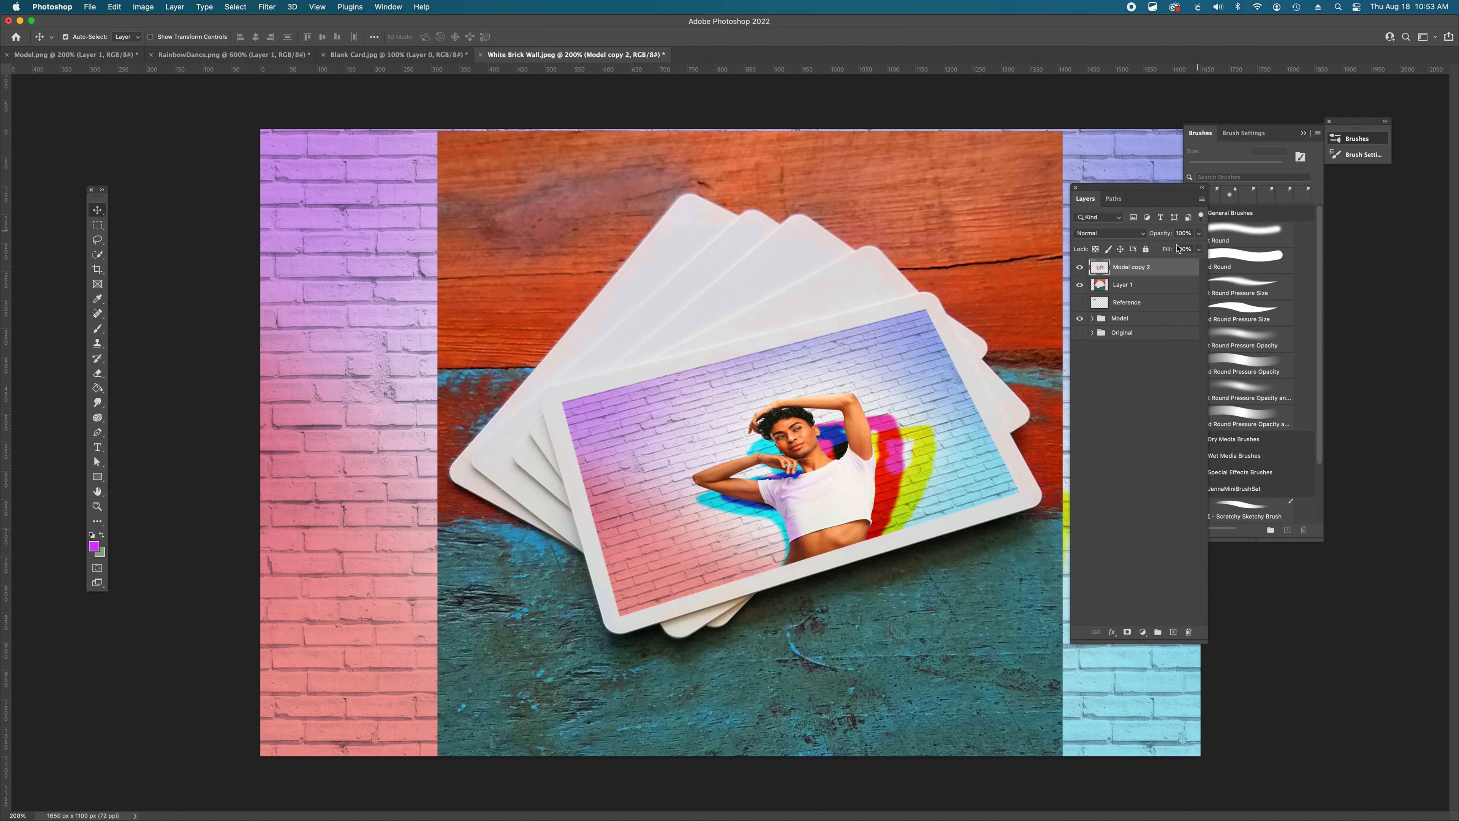
- Duplicate the fitted artwork layer, rename the lower one Top Card and the upper copy Card 2
drag(1129, 272, 1174, 631)
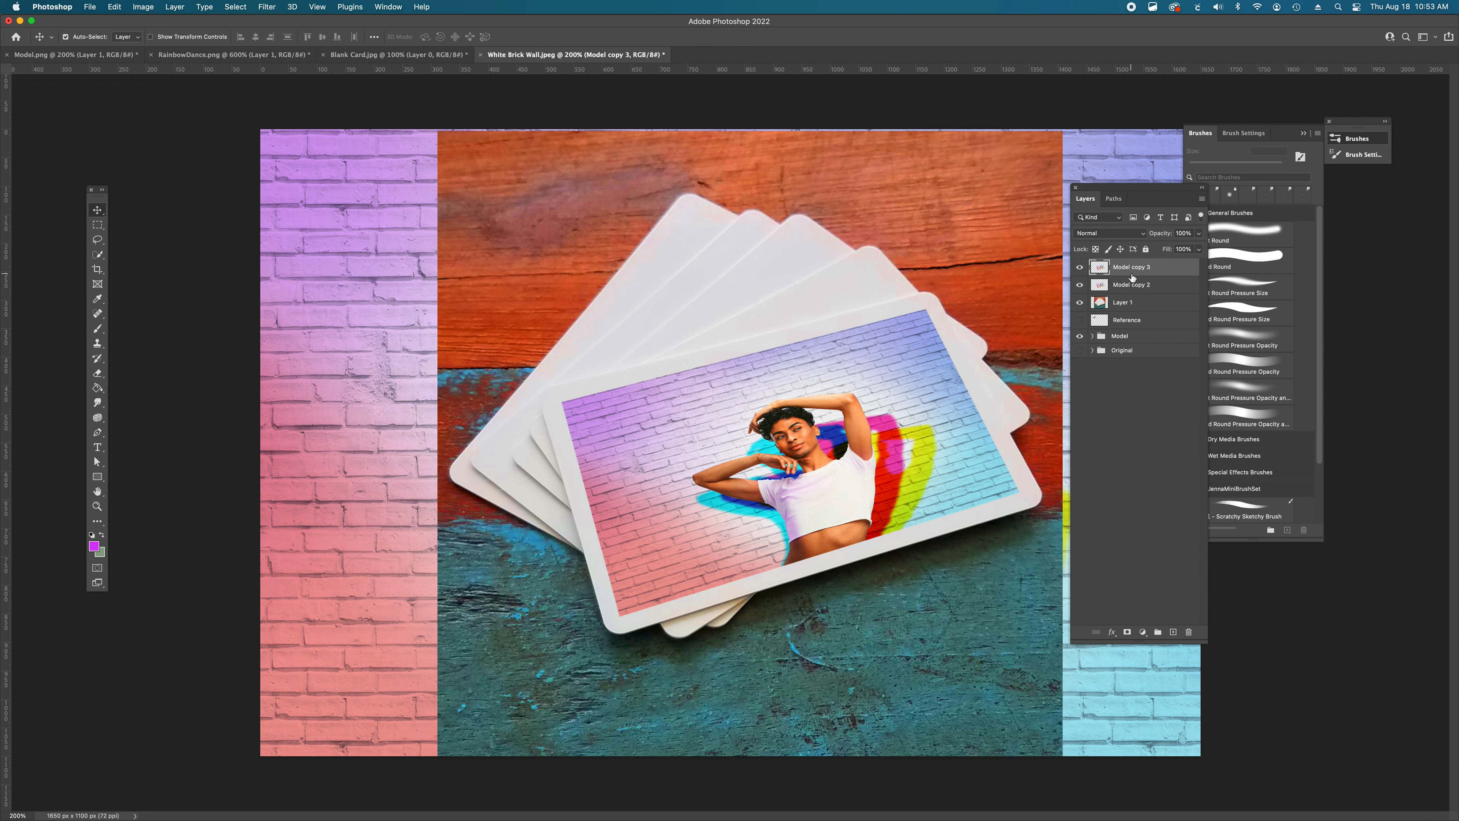
click(1132, 284)
text(Top Card)
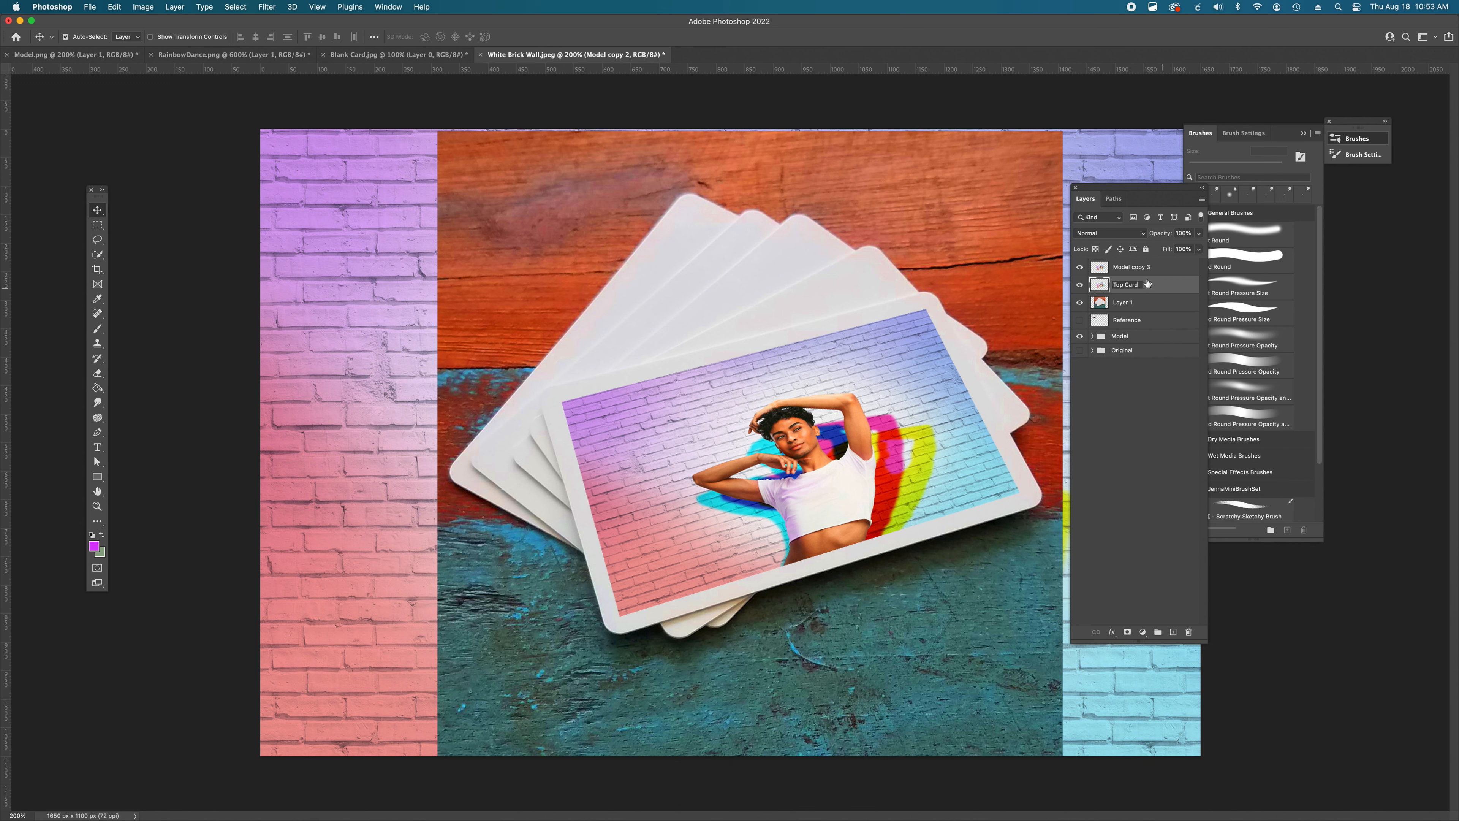
key(Return)
click(1126, 270)
text(Card 2)
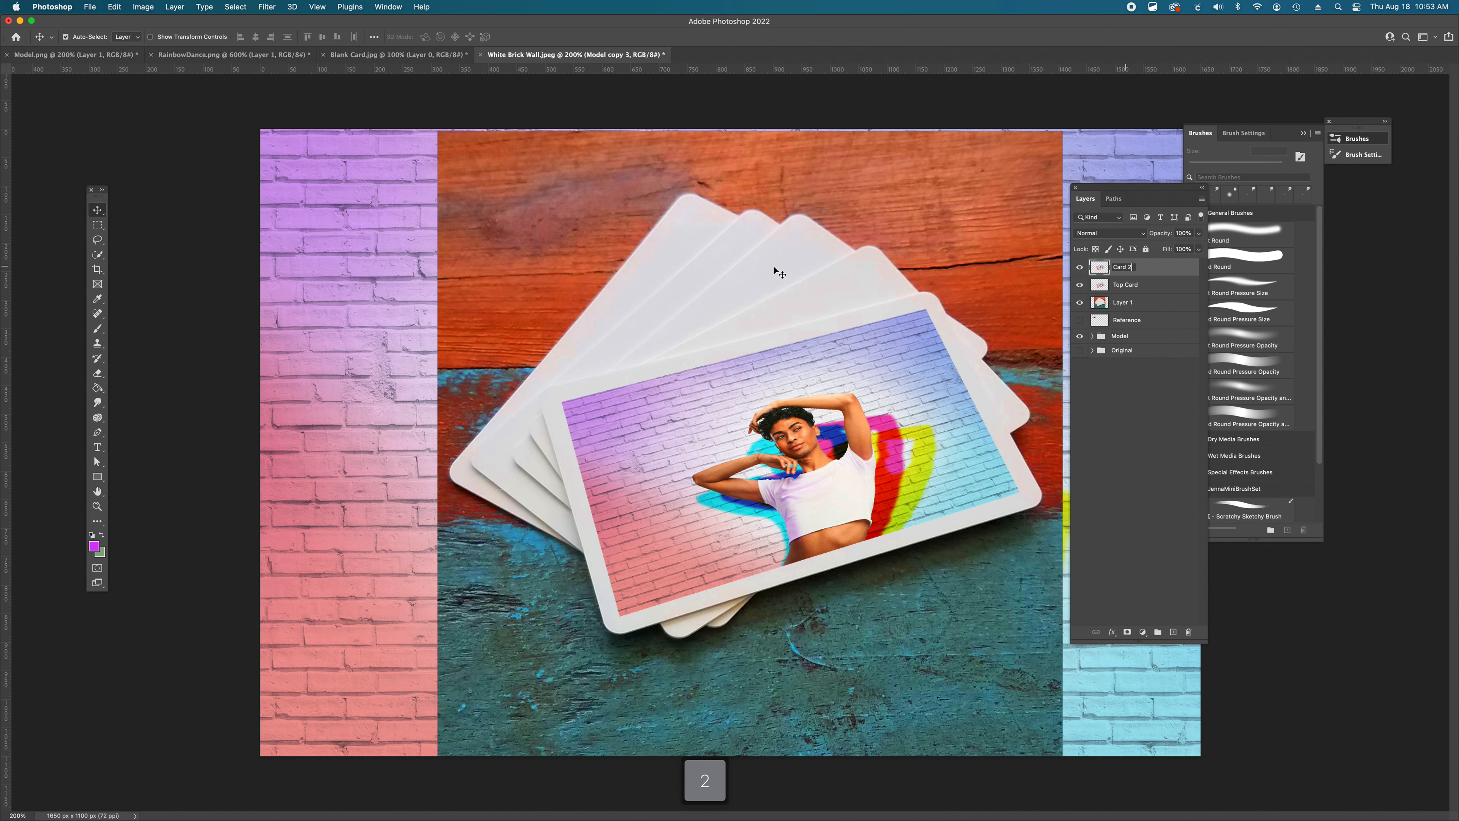
click(1139, 434)
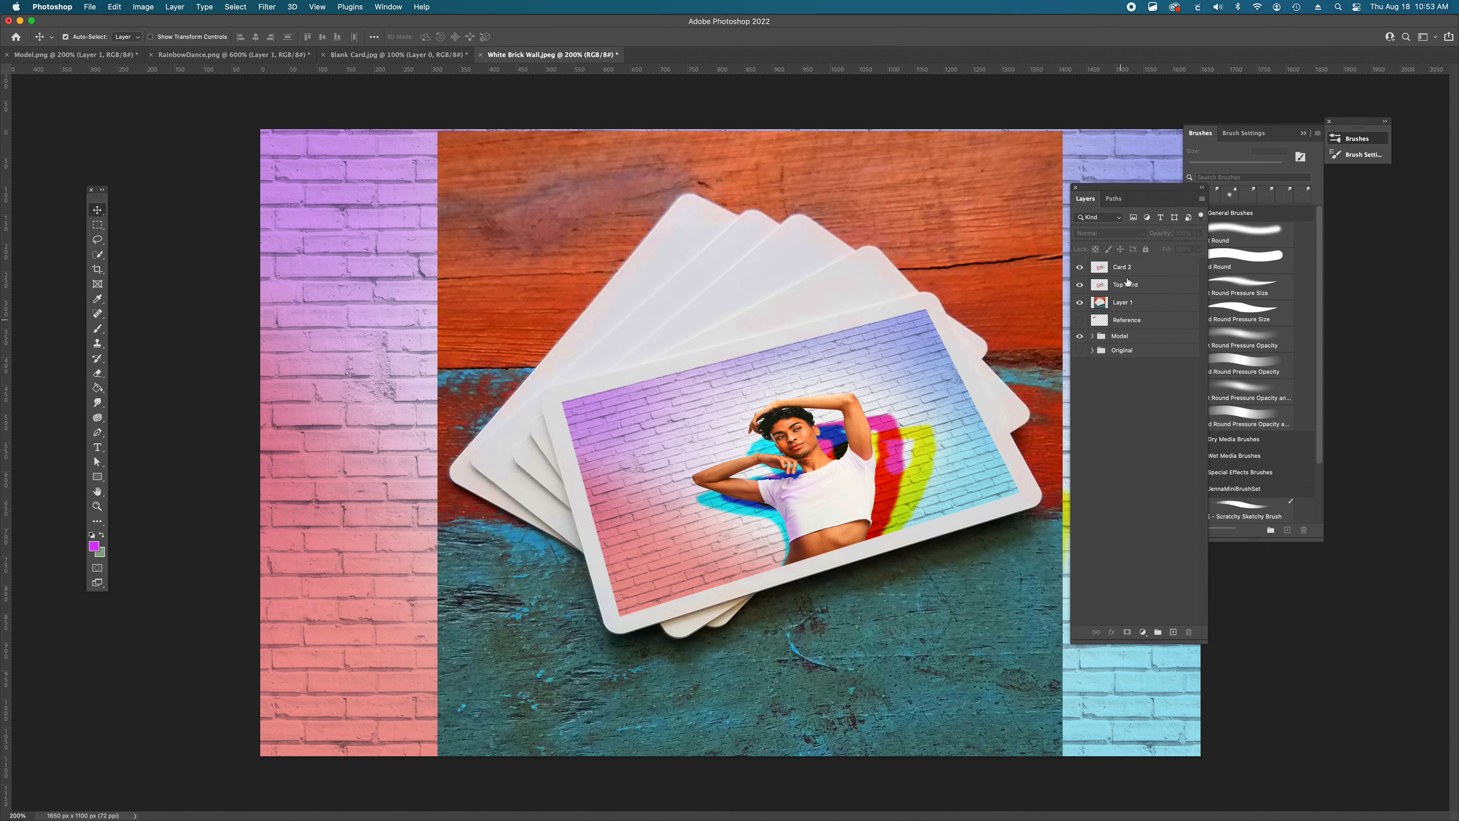
- Rotate the Card 2 artwork about -14° and position it over the second card in the fan with a white border
key(v)
drag(892, 363, 857, 331)
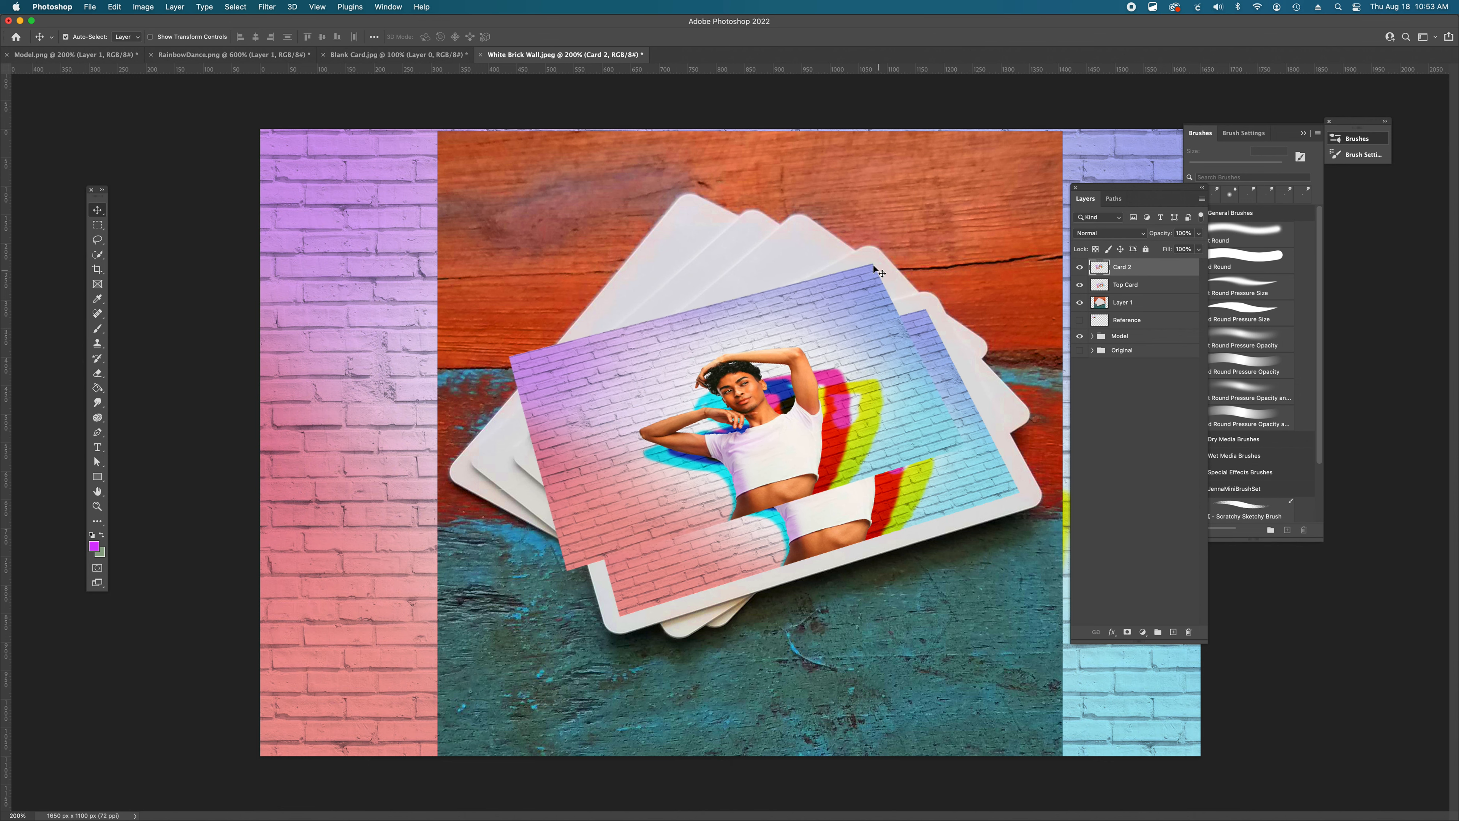
key(super+t)
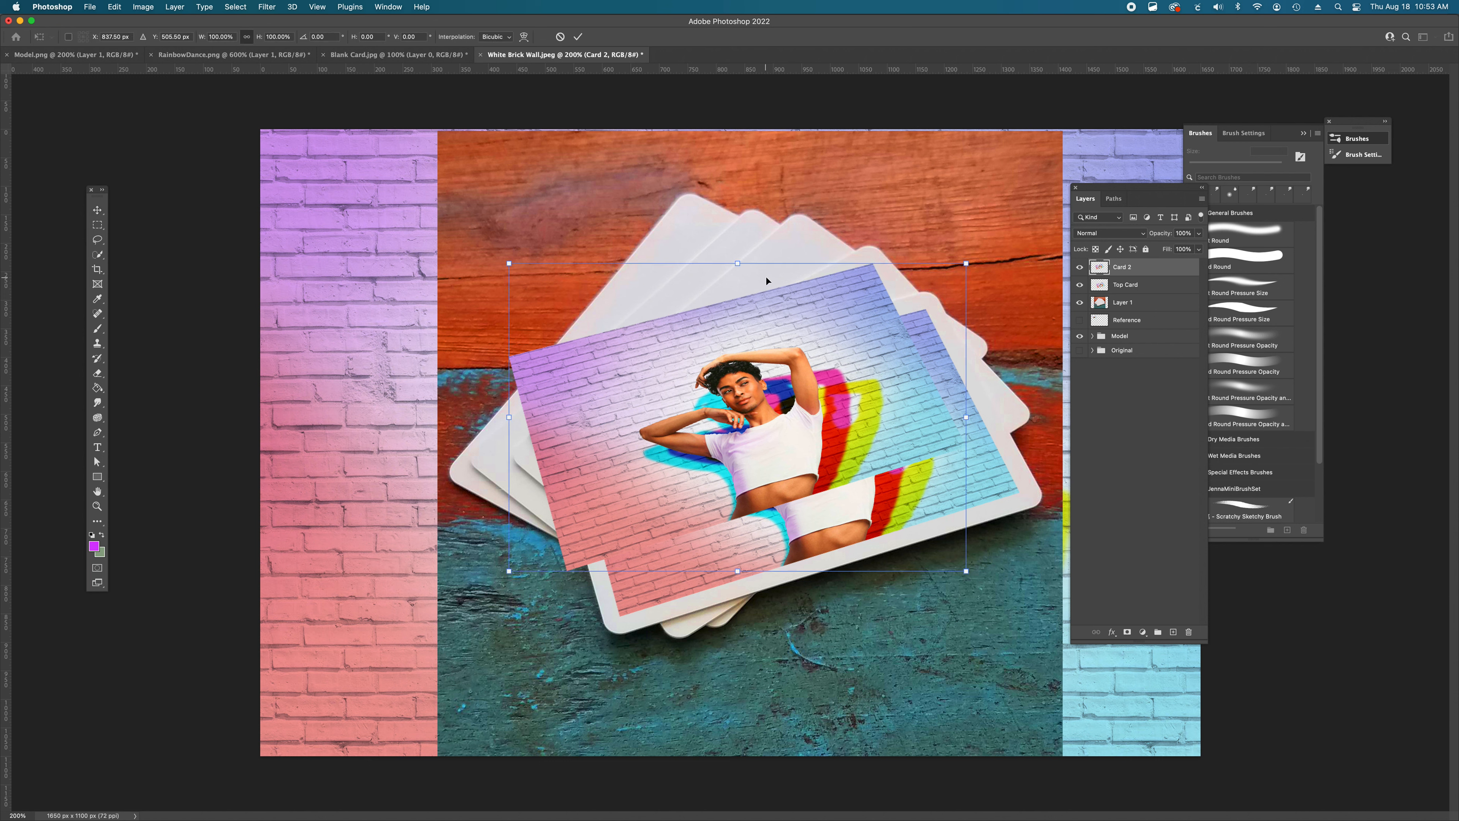
drag(739, 256, 680, 244)
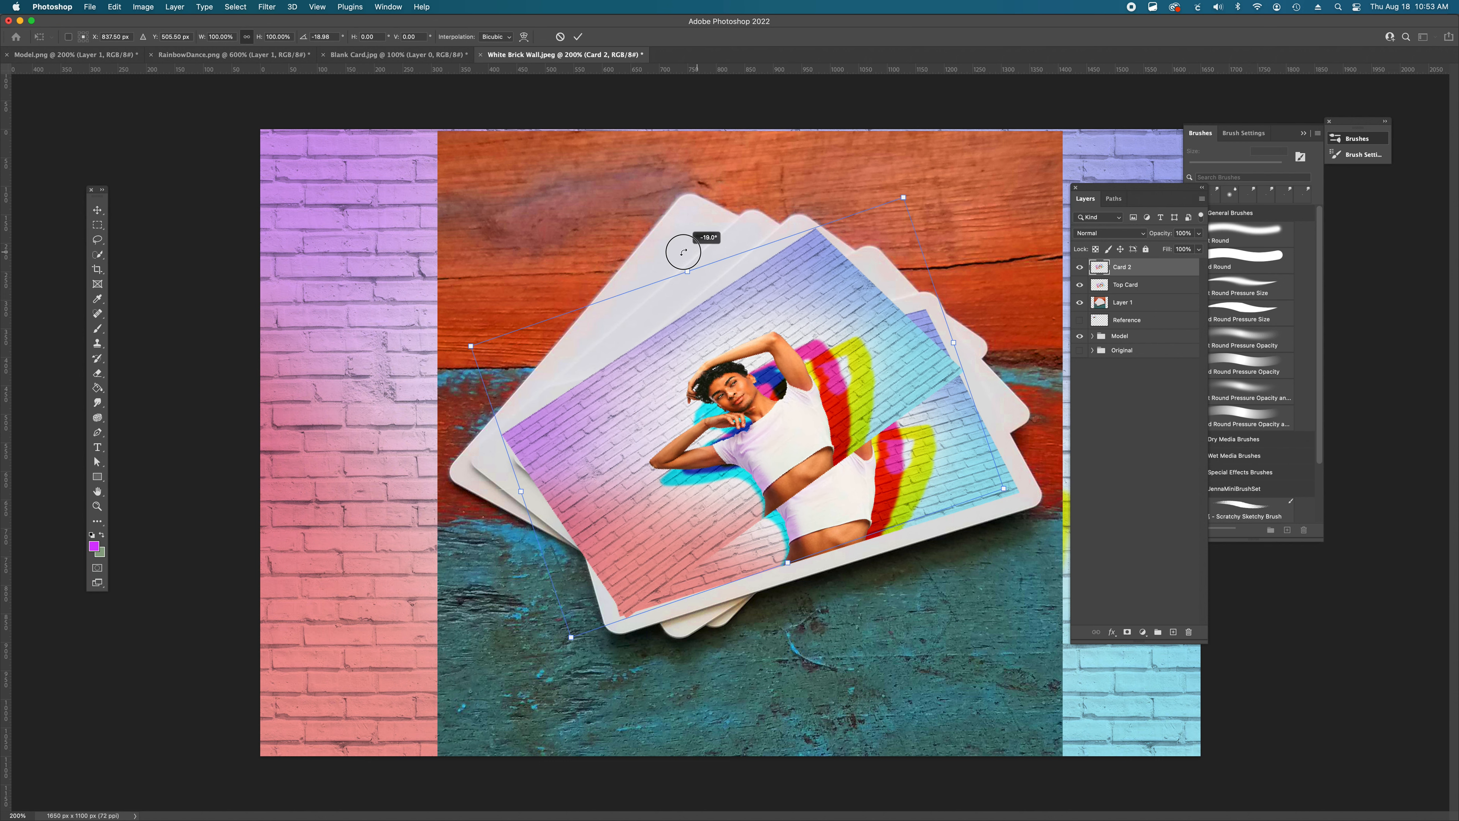
drag(780, 312, 830, 344)
drag(961, 222, 987, 225)
drag(888, 332, 876, 328)
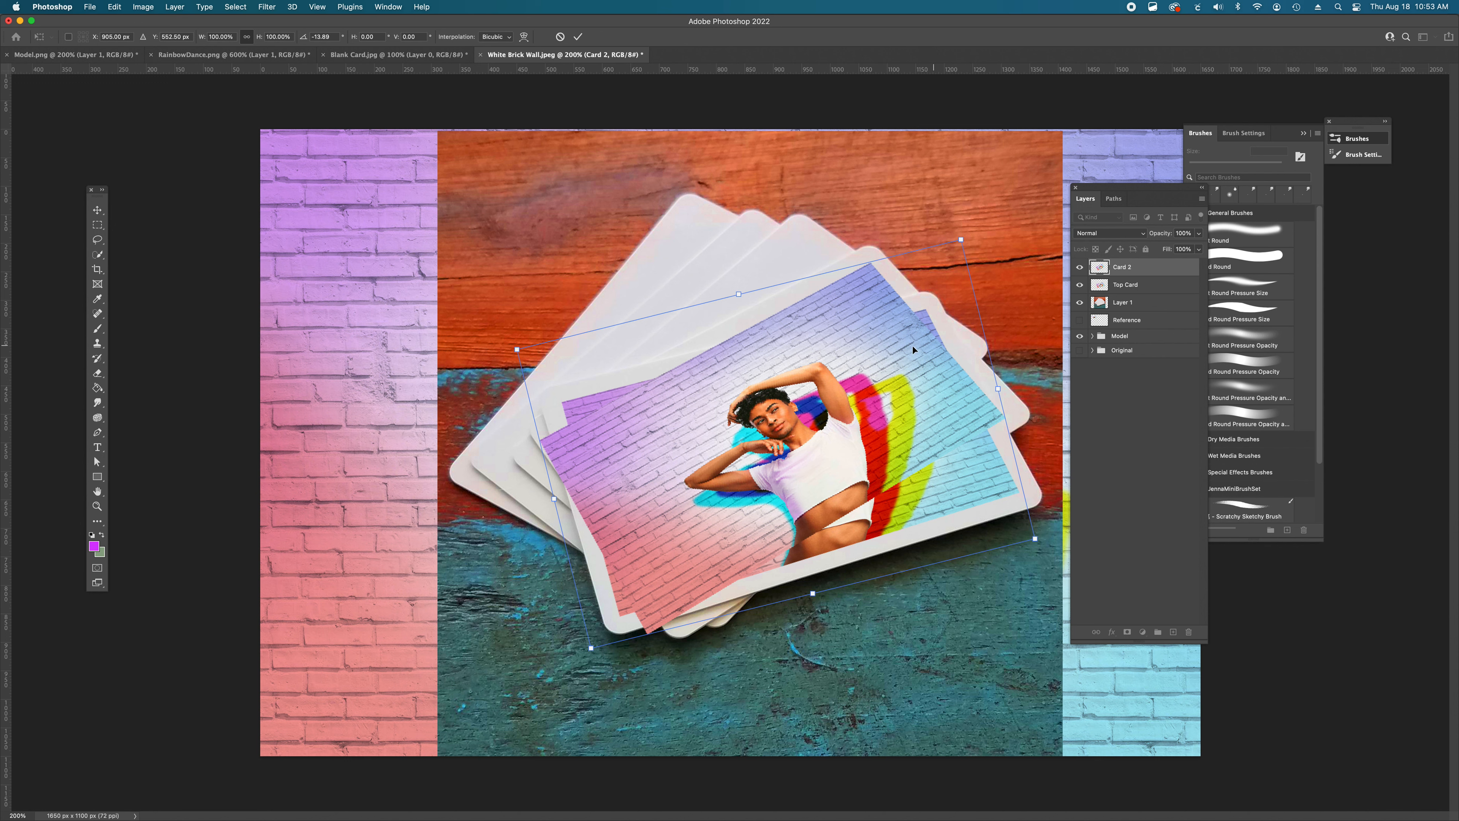
key(Return)
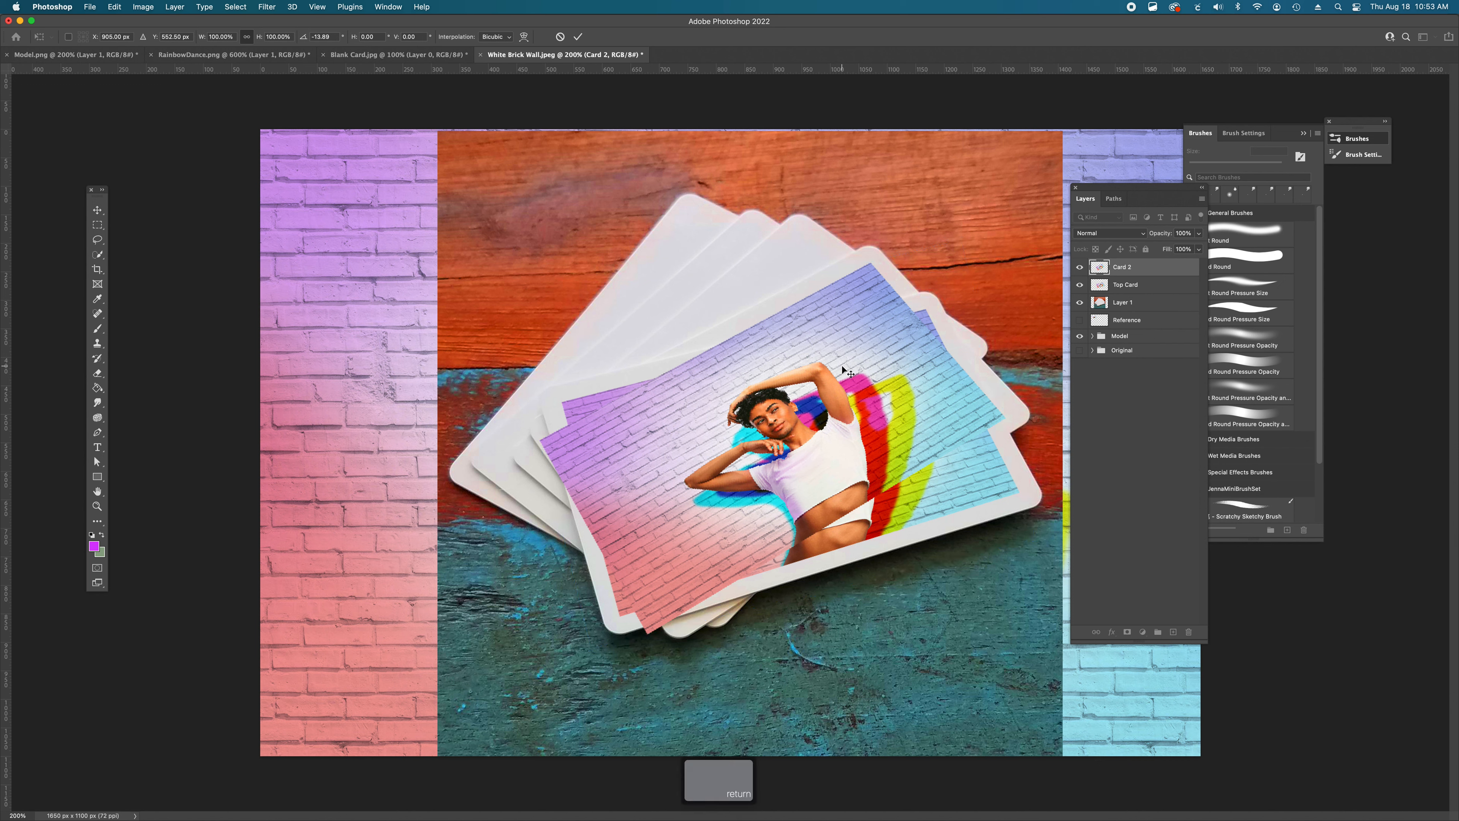
- Outline the front card with the Polygonal Lasso along its upper edge, delete the Card 2 artwork overlapping it, and deselect
super+click(838, 359)
scroll(836, 357, right, 3)
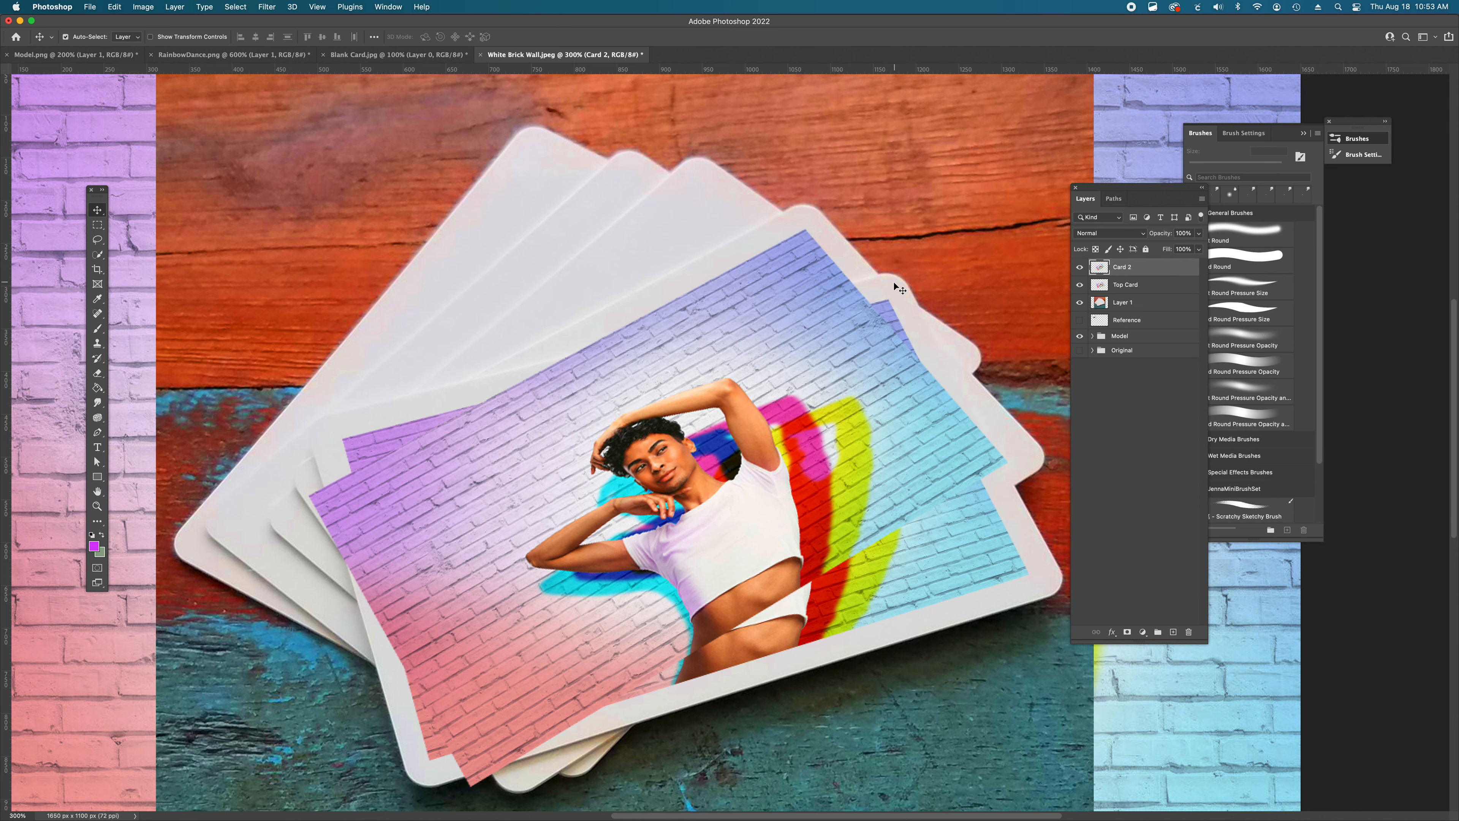
super+click(849, 356)
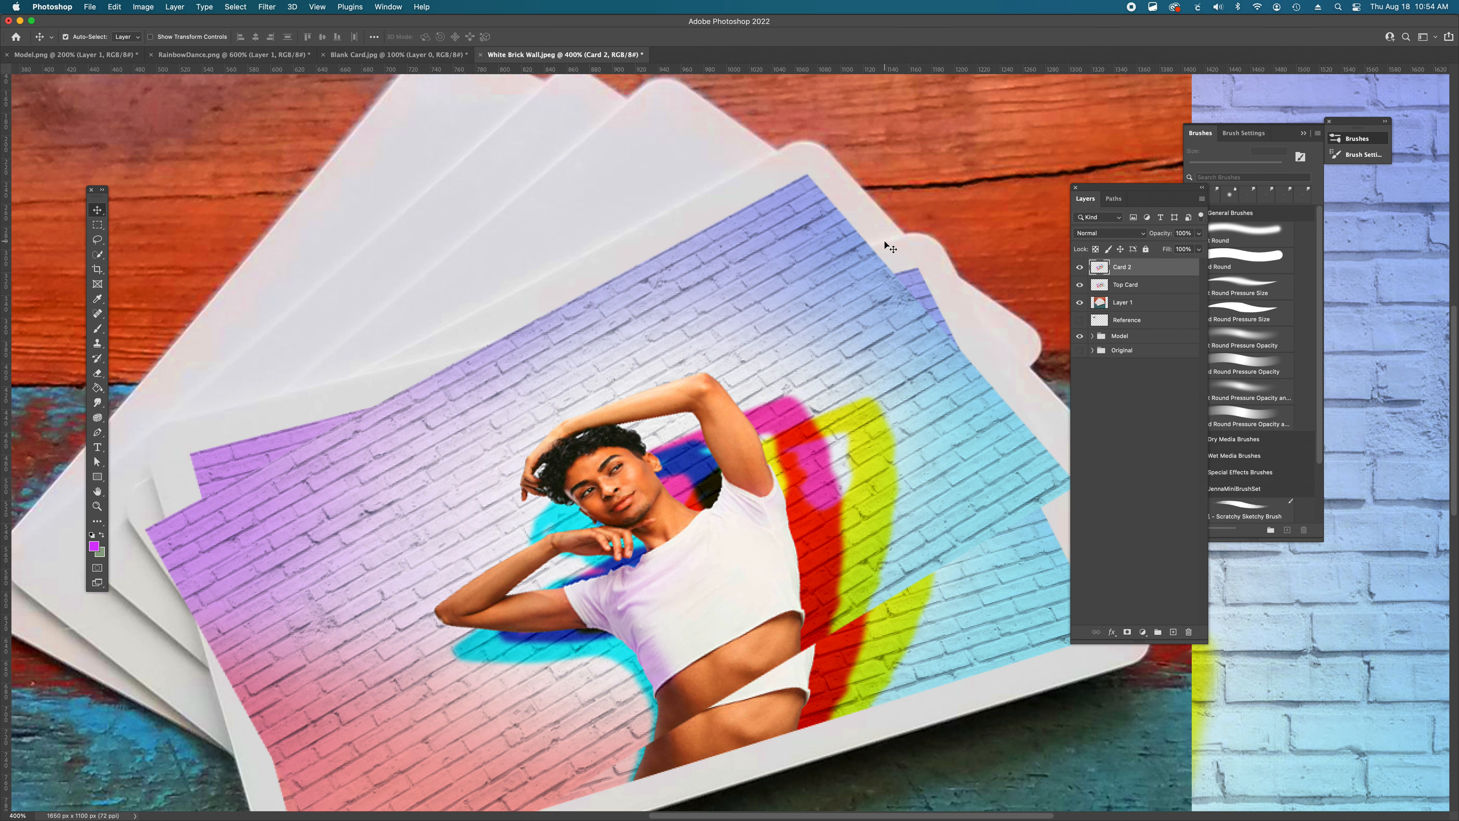
drag(97, 239, 154, 253)
click(477, 347)
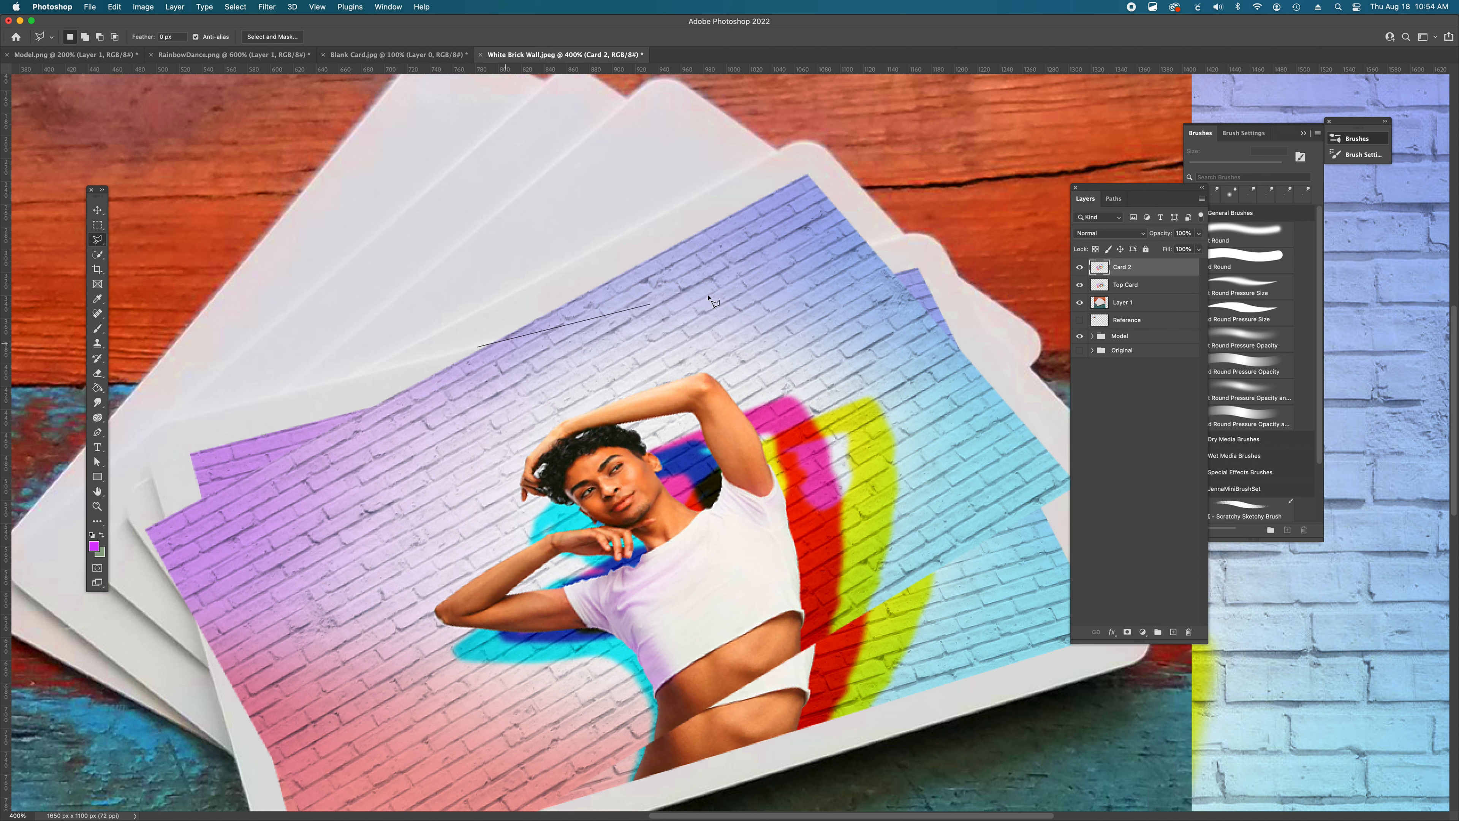
click(885, 241)
click(1124, 478)
click(1098, 571)
scroll(552, 725, down, 1)
scroll(550, 746, down, 5)
scroll(550, 746, left, 2)
click(495, 747)
click(372, 767)
click(58, 448)
click(228, 248)
scroll(173, 310, up, 3)
scroll(172, 311, right, 2)
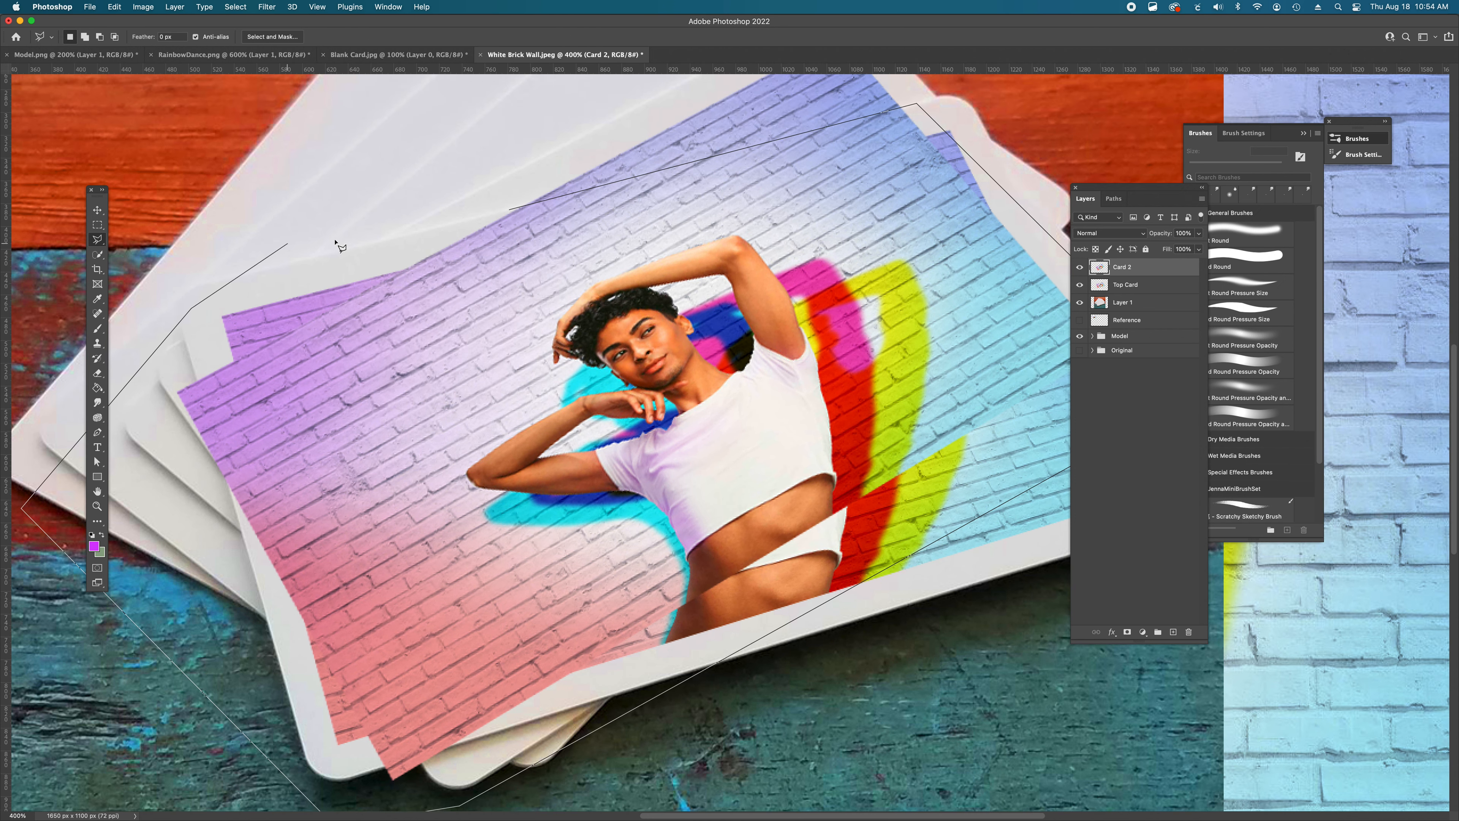
click(497, 214)
scroll(719, 289, up, 3)
scroll(719, 290, right, 1)
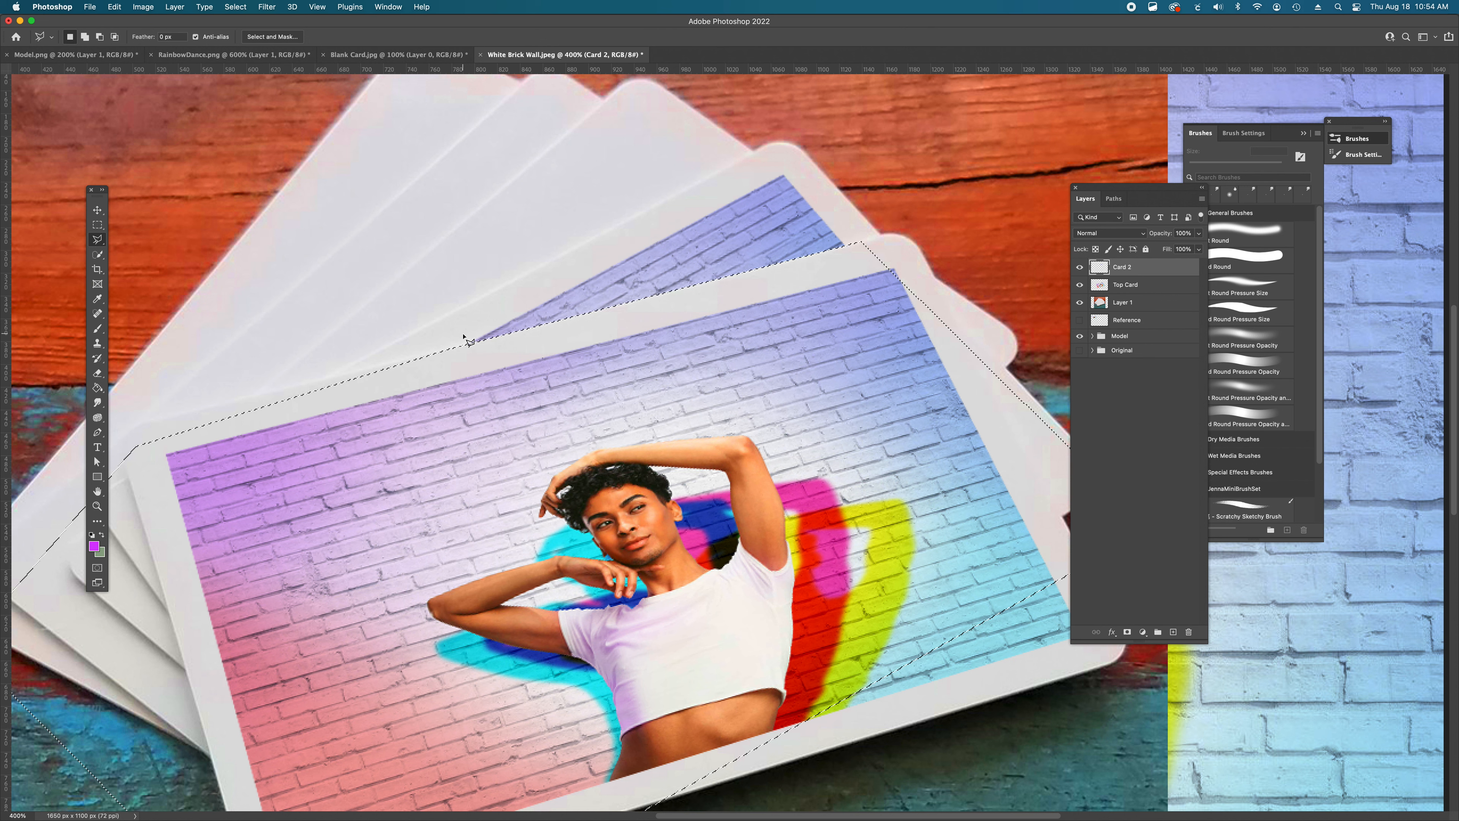
key(super+d)
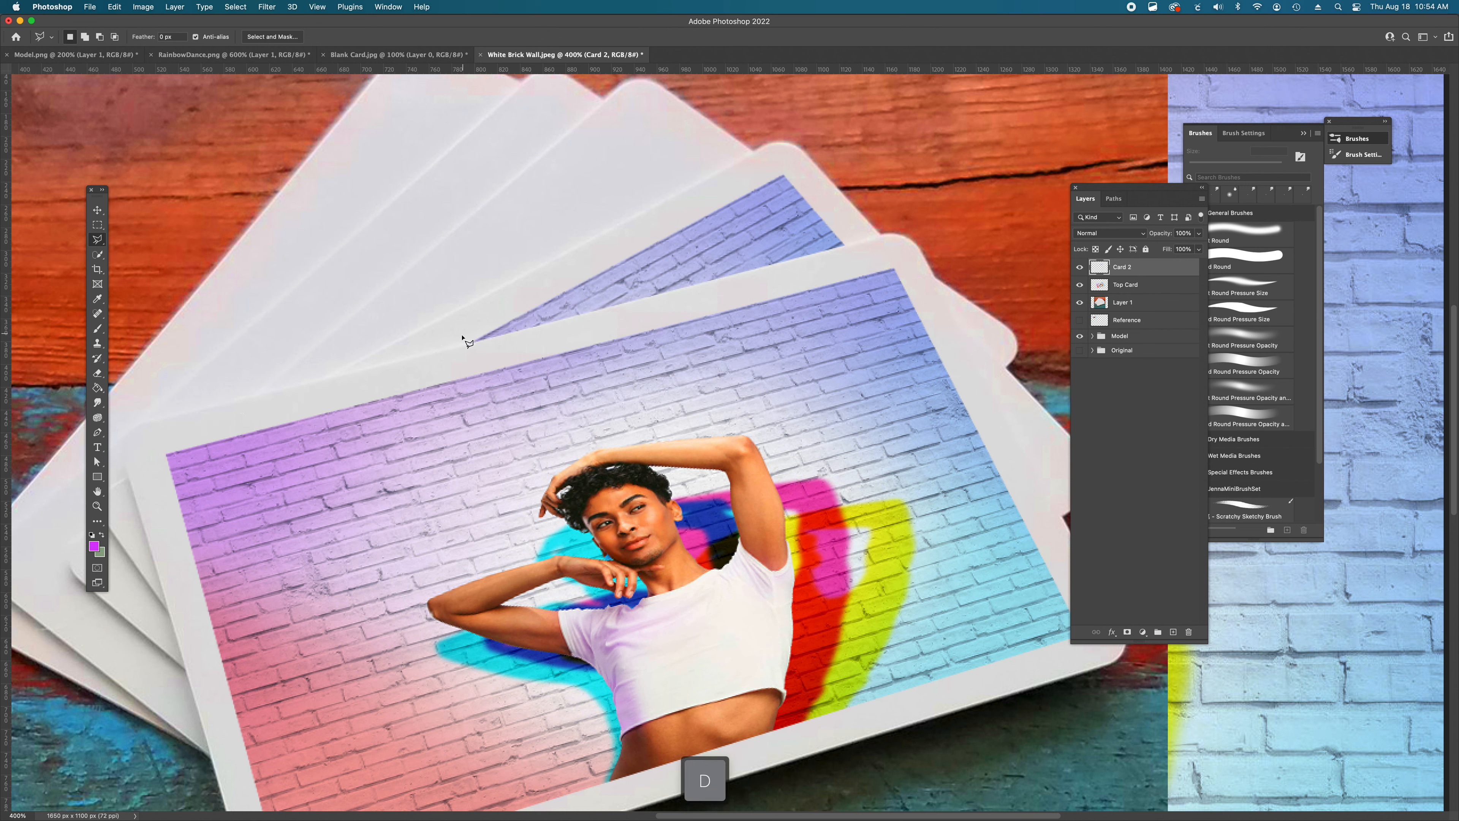
scroll(733, 339, left, 5)
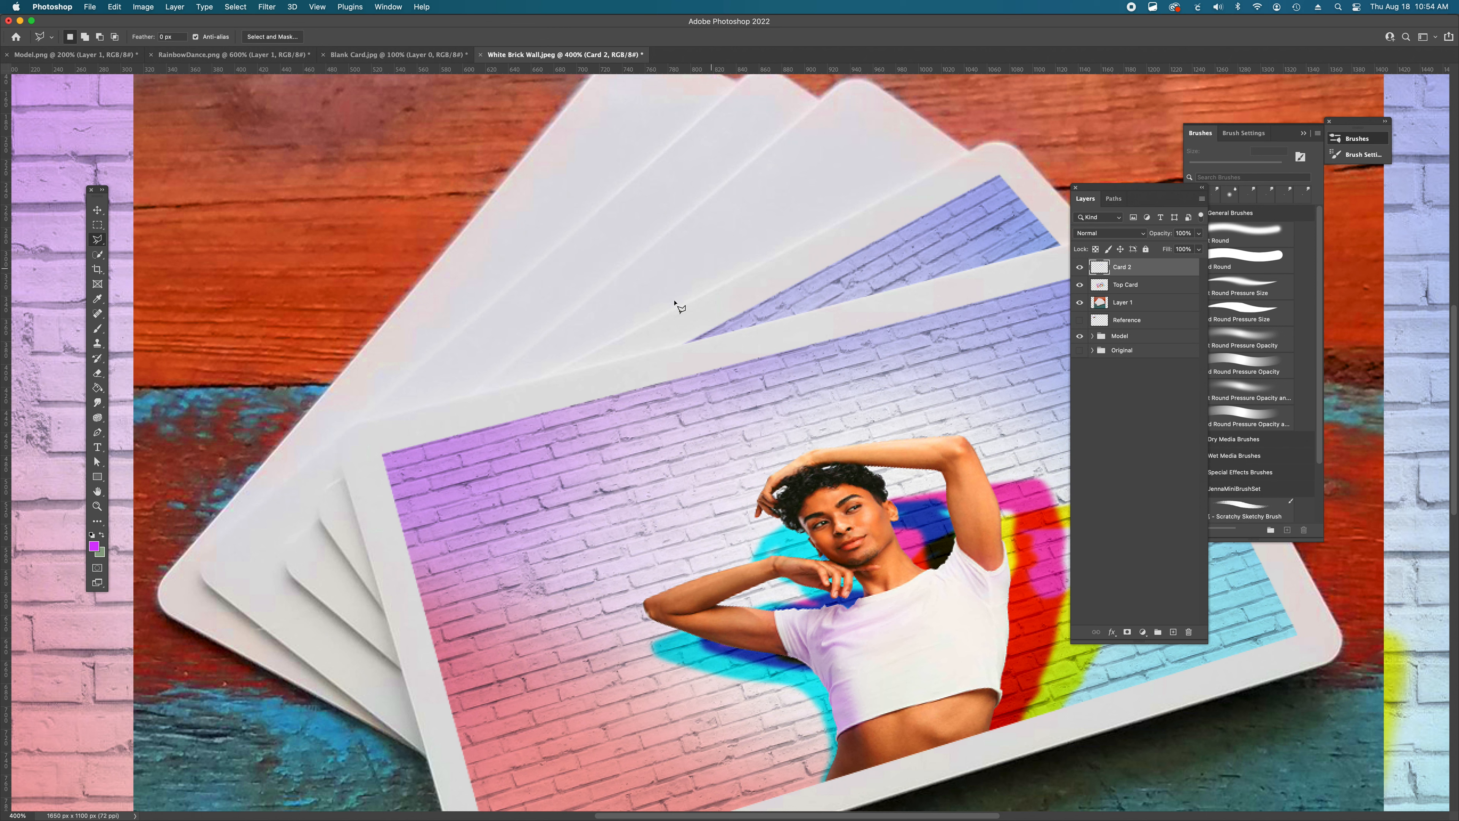
- Duplicate the Top Card layer and rename the copy Card 3
scroll(531, 345, up, 5)
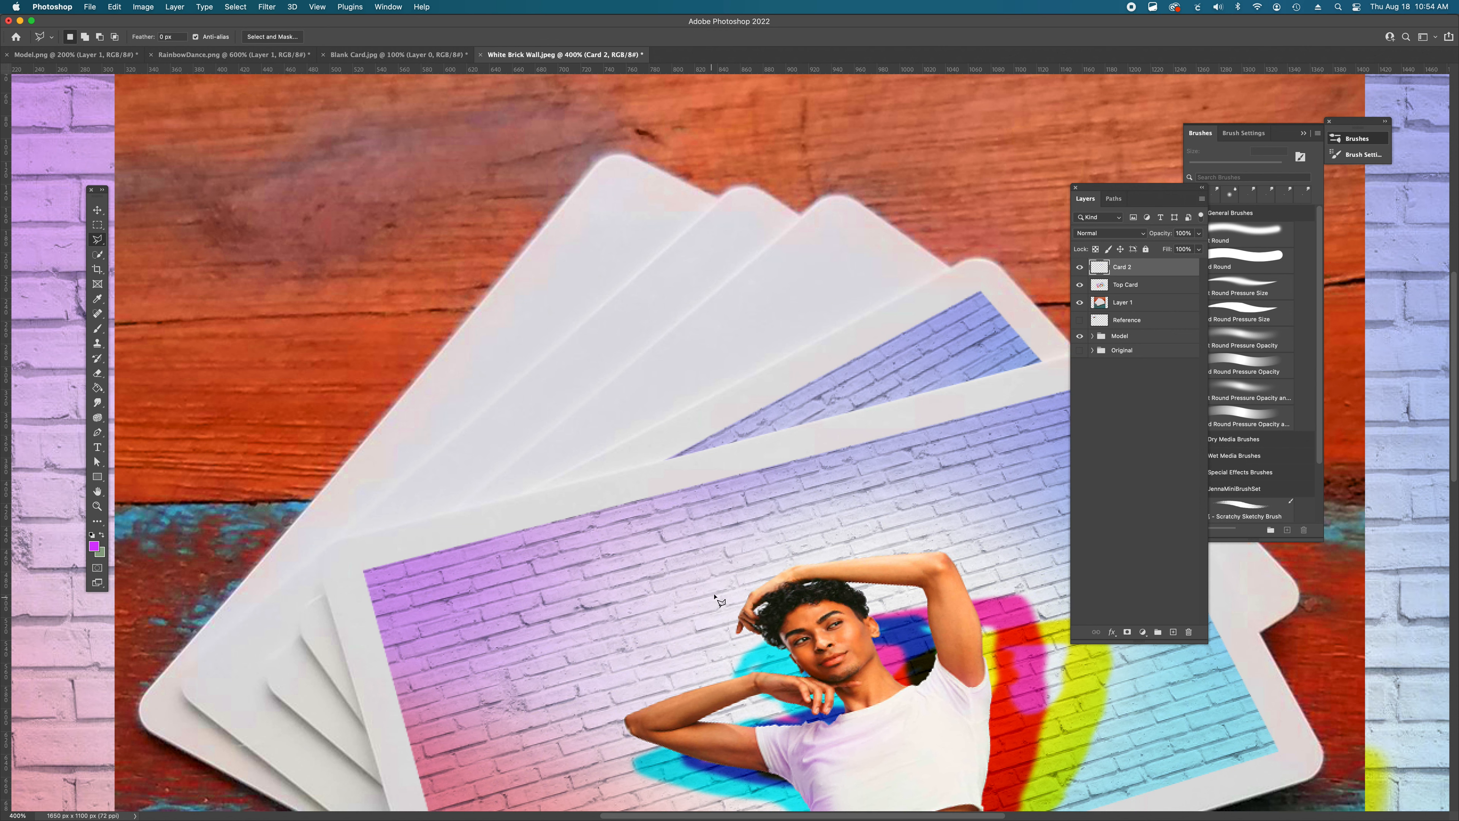
scroll(720, 600, down, 3)
scroll(720, 601, right, 4)
scroll(719, 601, down, 3)
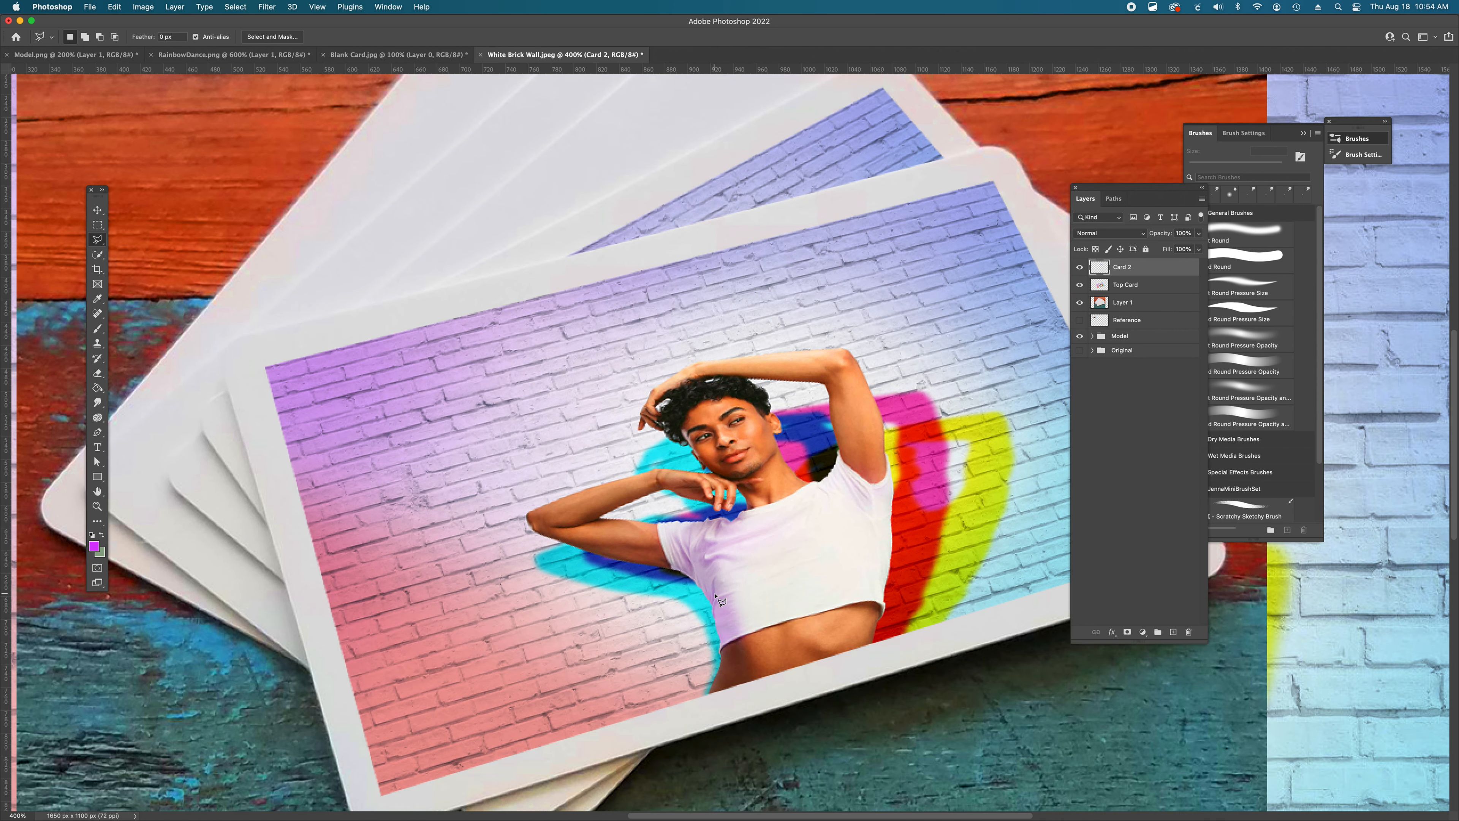
scroll(720, 601, up, 5)
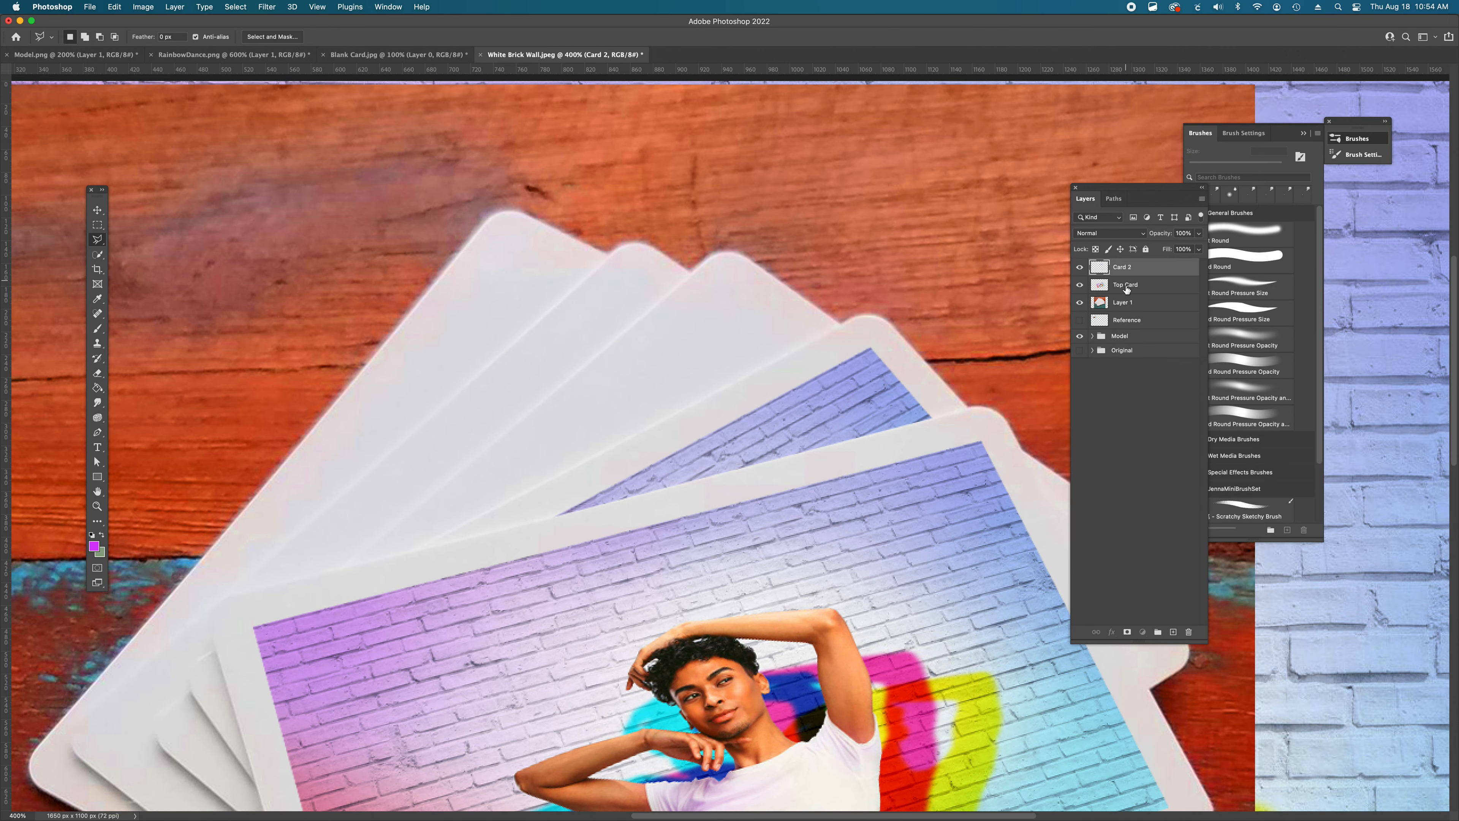
click(1126, 287)
drag(1129, 286, 1173, 631)
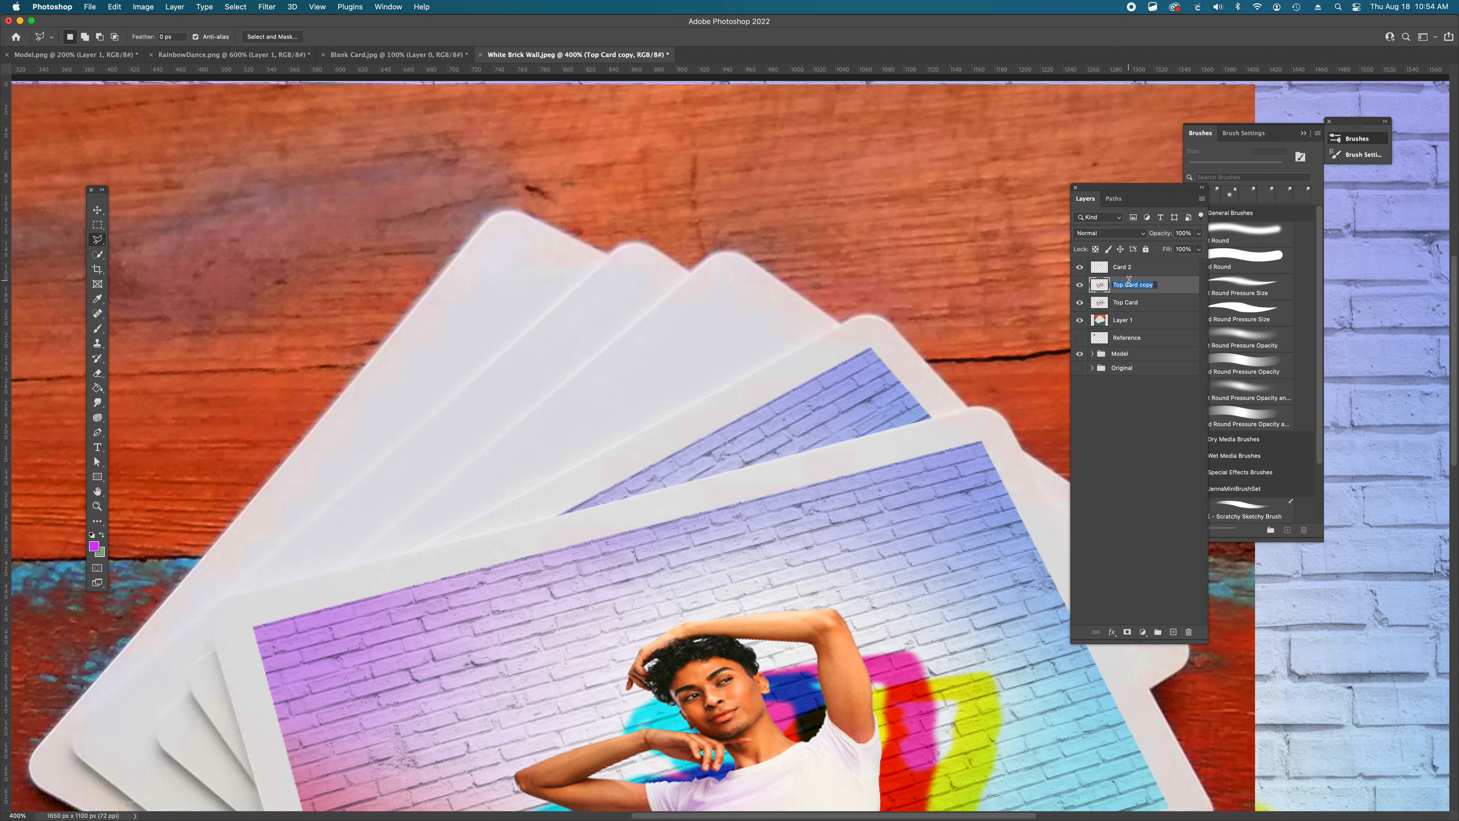
text(Card 3)
key(Return)
- Move the Card 3 artwork onto the third card in the fan, rotate it about -26° with a white border, and apply the transform
key(v)
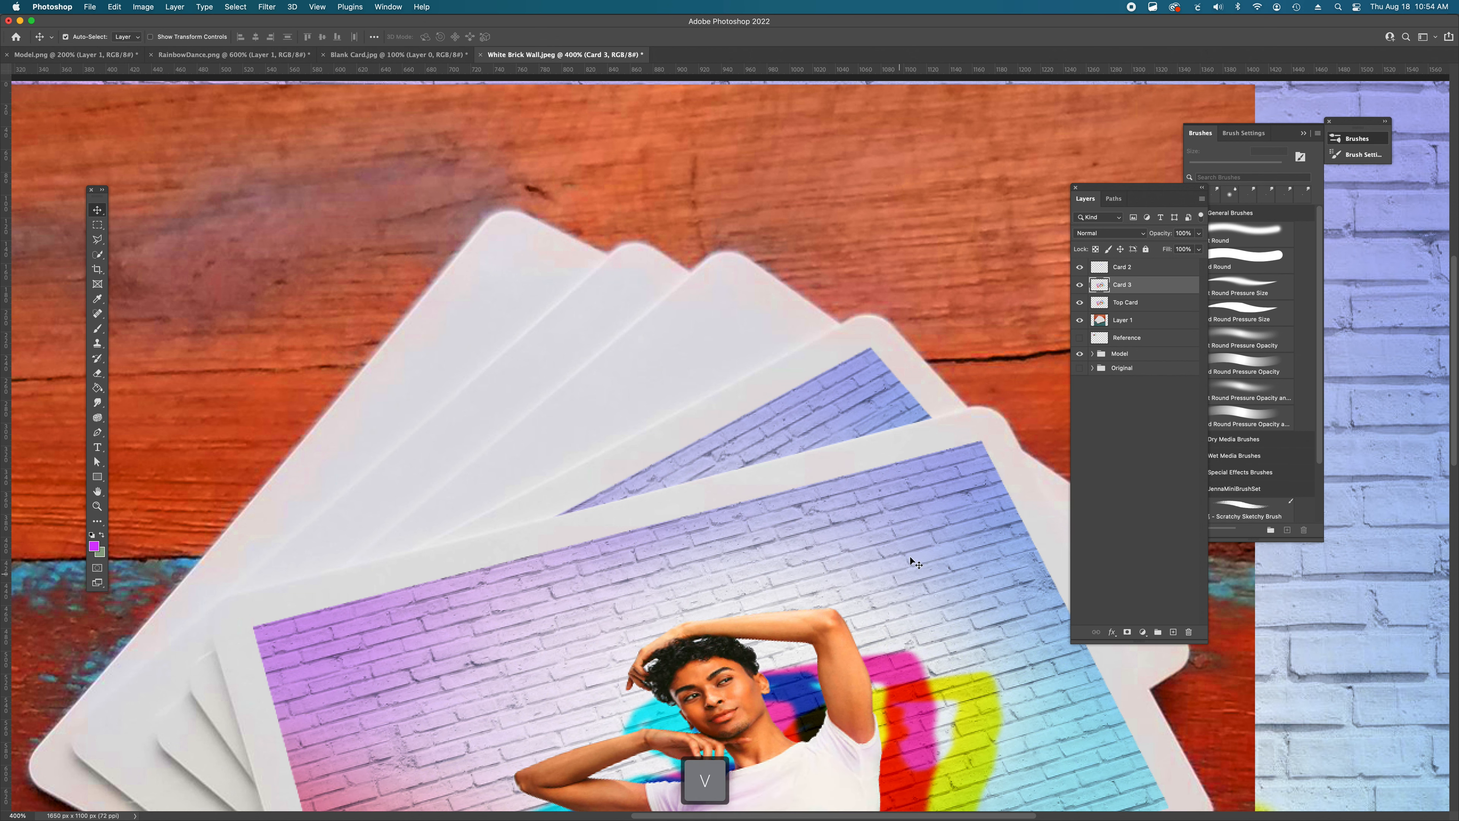
drag(857, 556, 669, 400)
key(super+t)
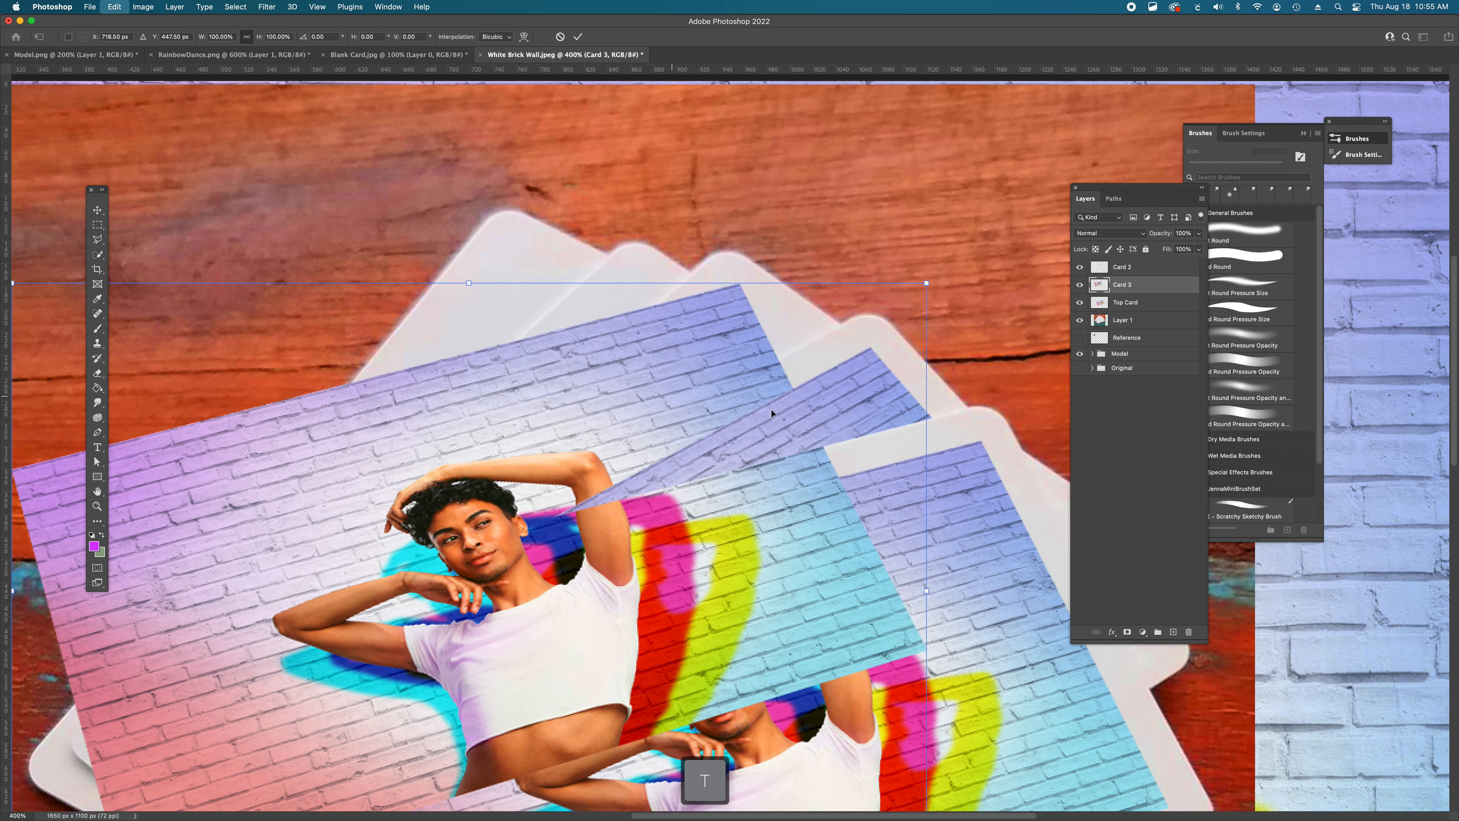
drag(947, 625, 926, 339)
drag(586, 361, 744, 435)
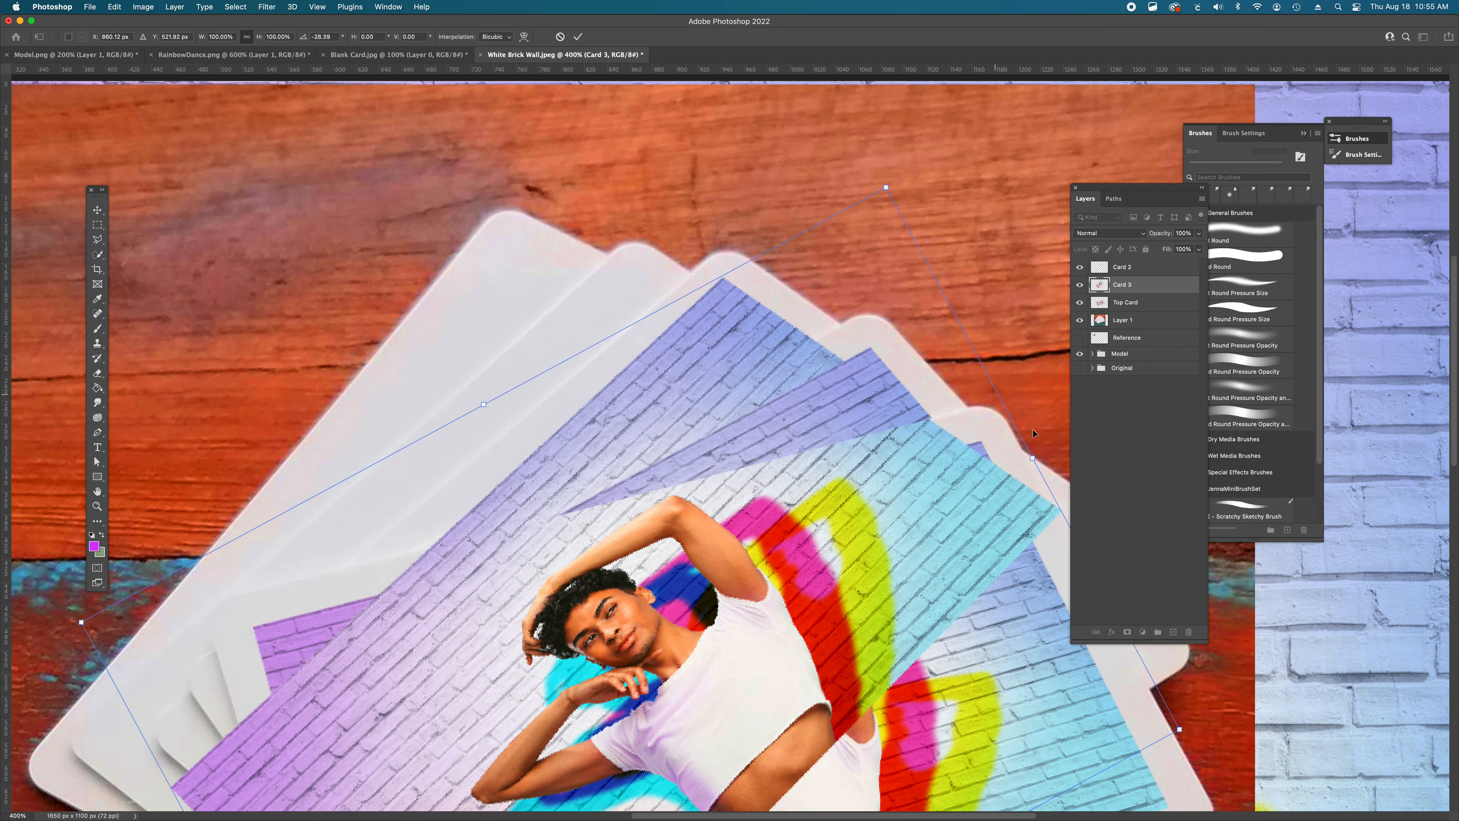
drag(1048, 462, 1056, 476)
drag(711, 385, 706, 379)
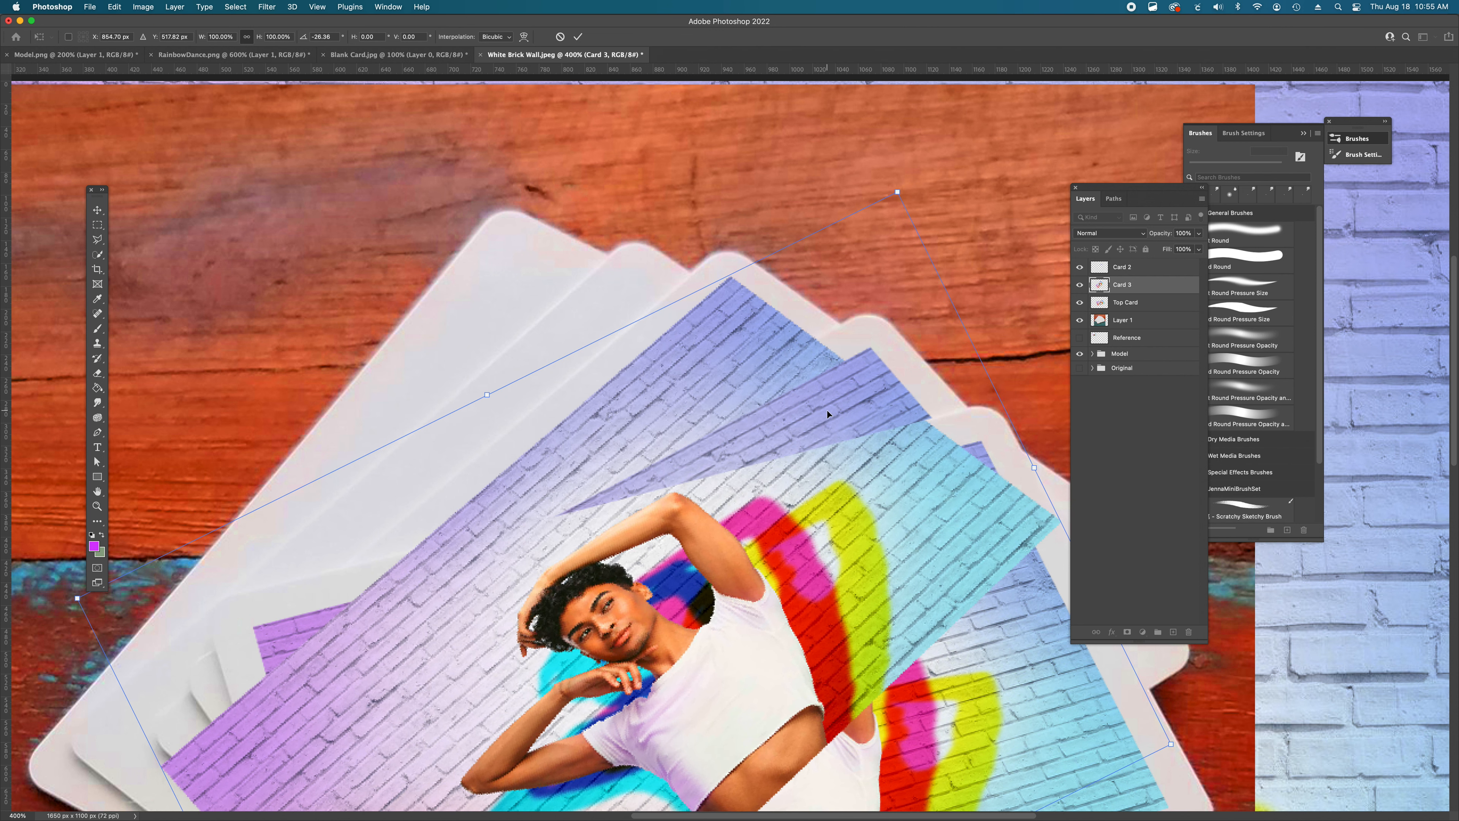
key(Return)
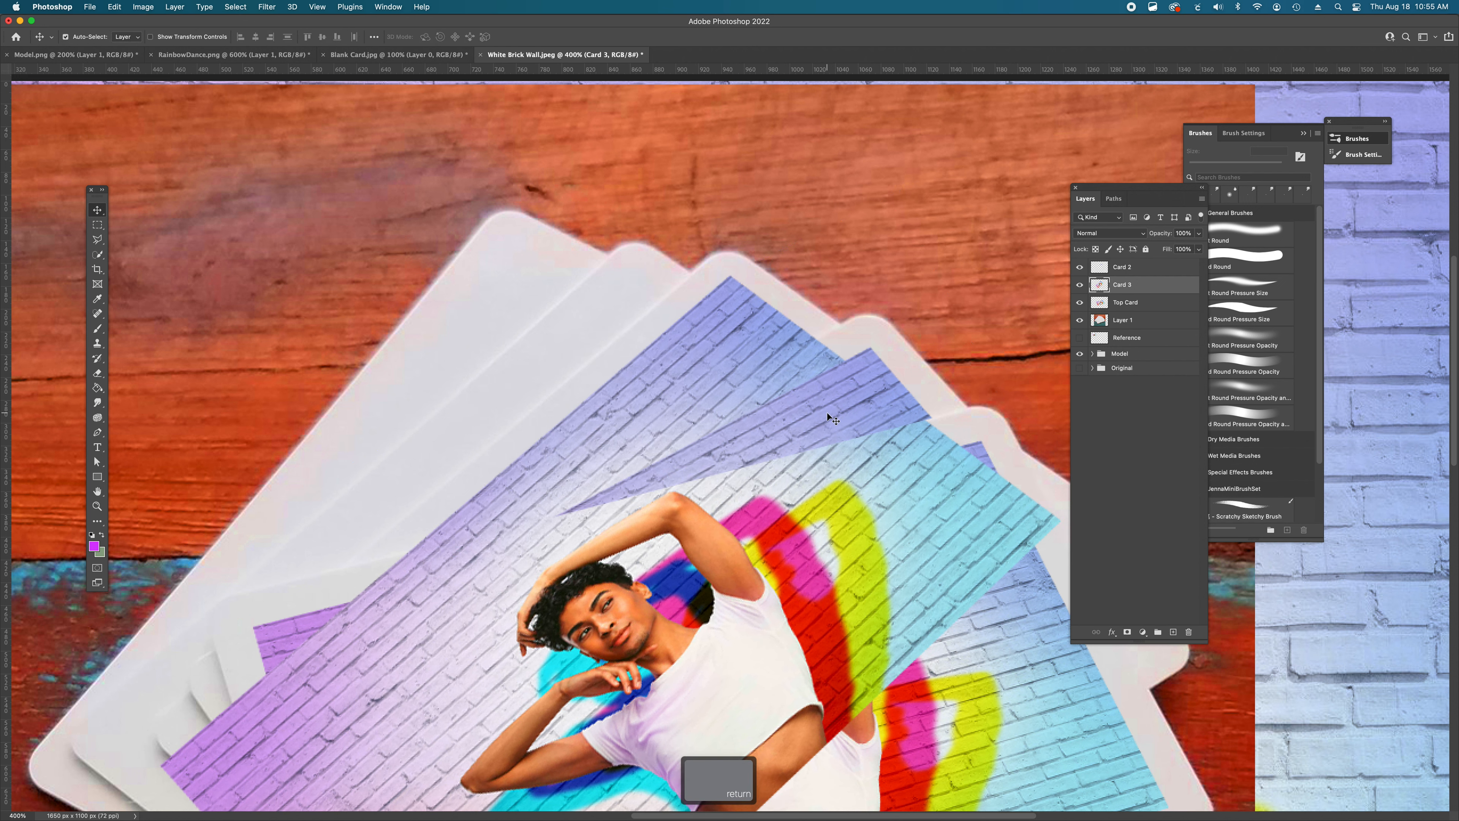
- Outline the front two cards with the Polygonal Lasso along the second card's upper edge, delete the Card 3 artwork overlapping them, and deselect
scroll(828, 412, down, 4)
click(97, 239)
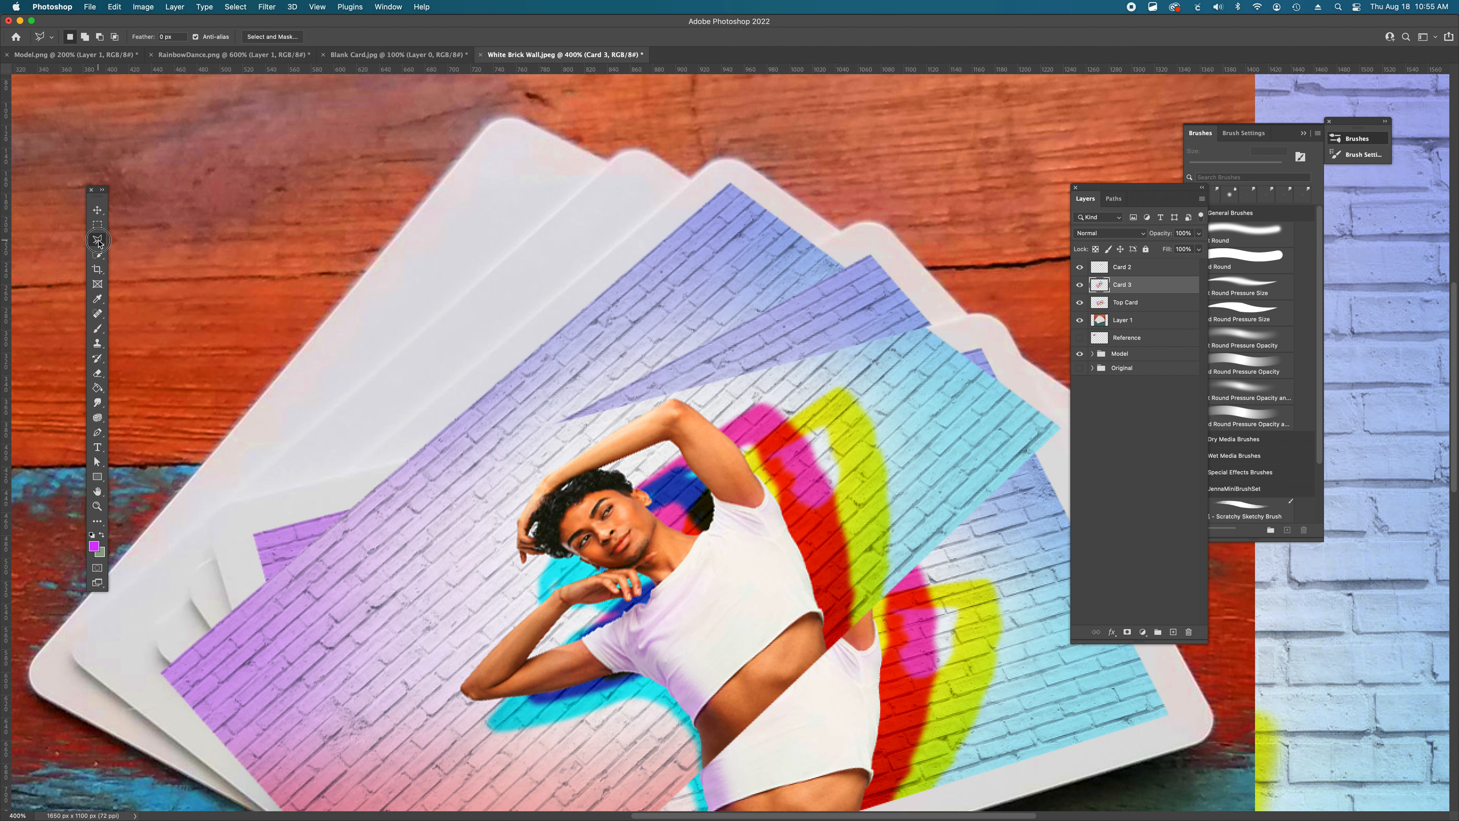
right_click(99, 241)
scroll(821, 259, down, 1)
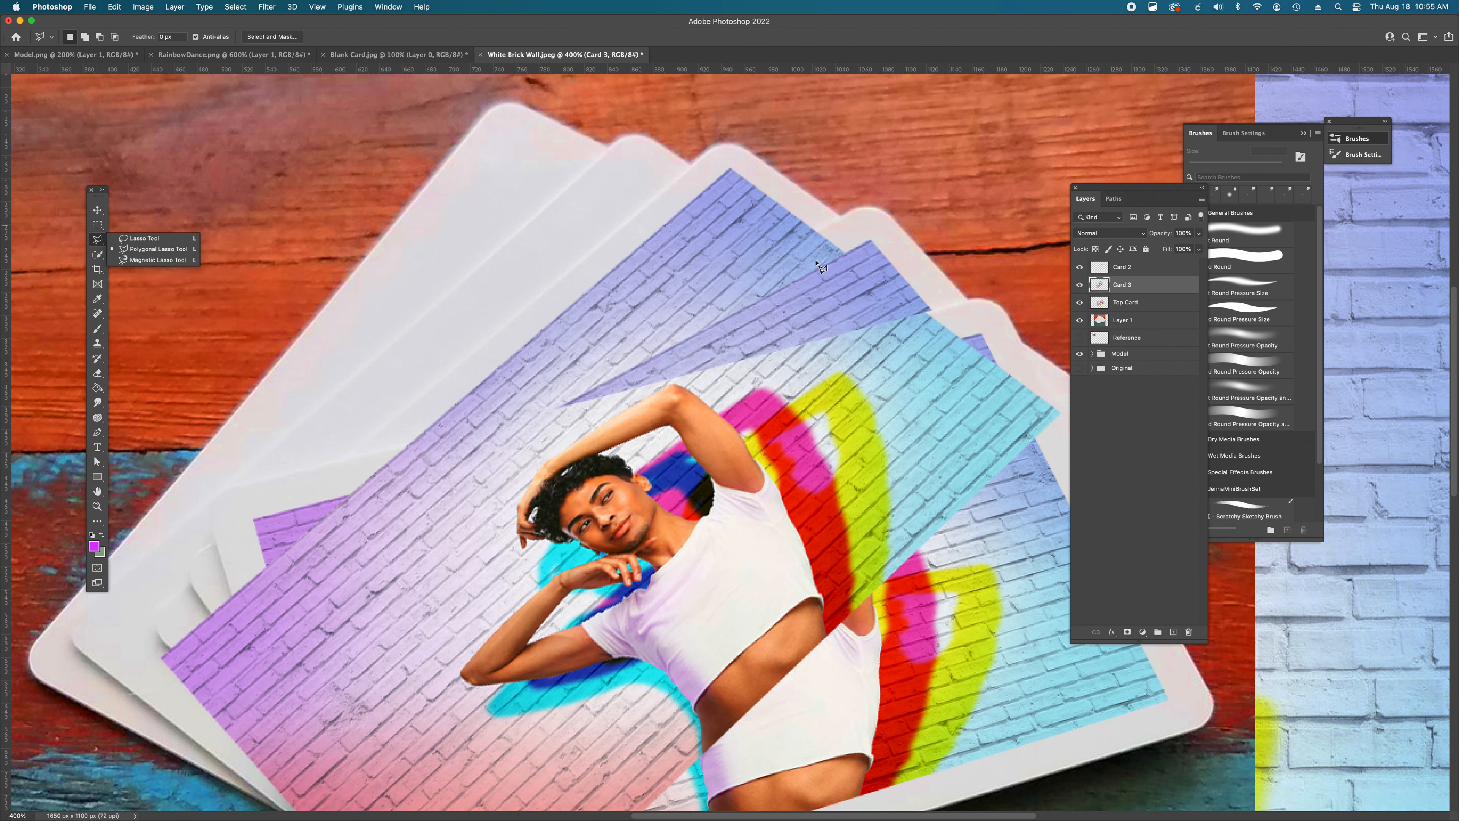
click(822, 228)
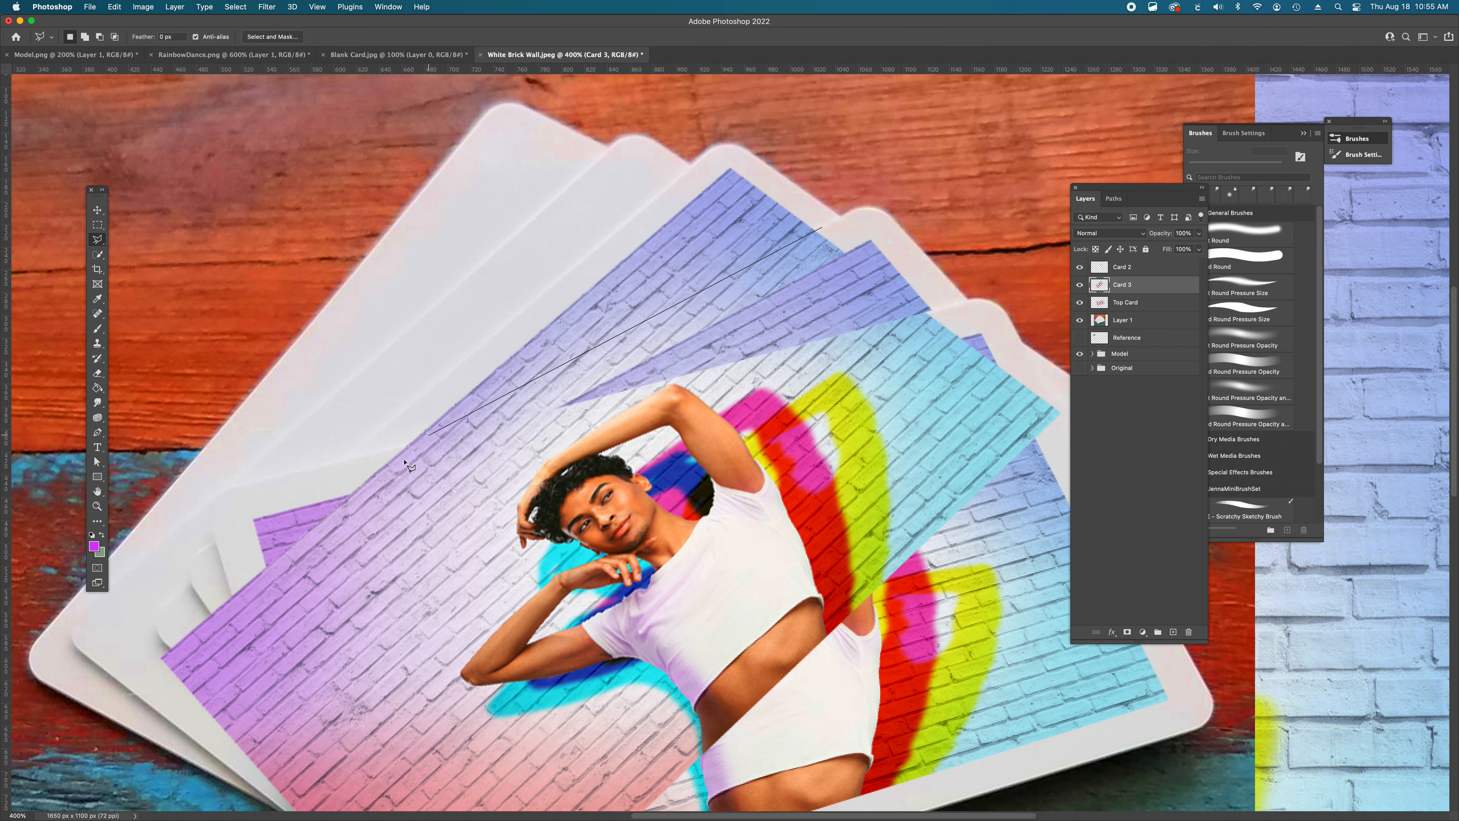
click(209, 547)
click(131, 634)
scroll(132, 634, down, 8)
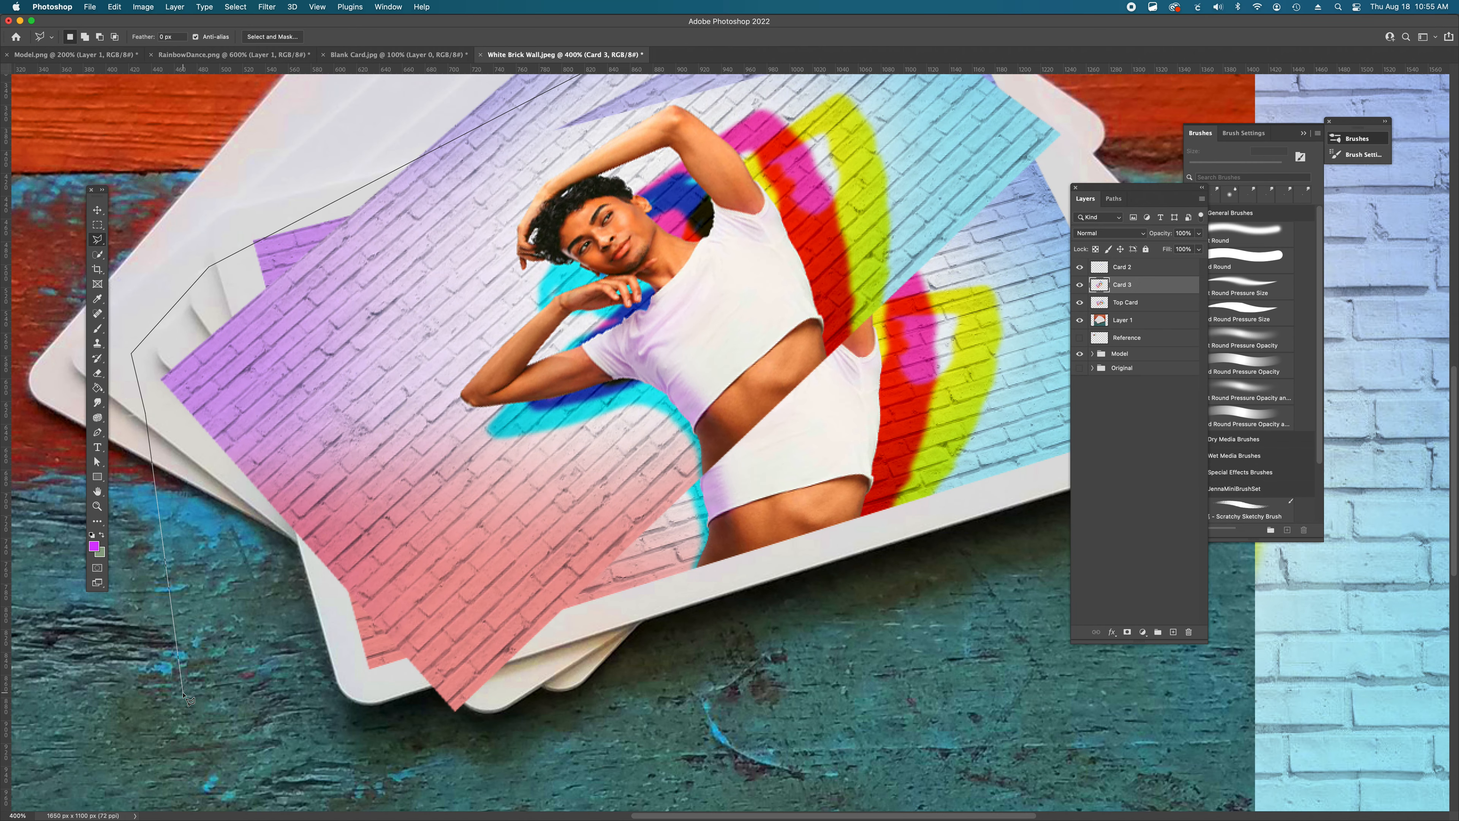
click(300, 697)
click(550, 771)
click(923, 436)
scroll(923, 435, up, 10)
scroll(922, 436, right, 3)
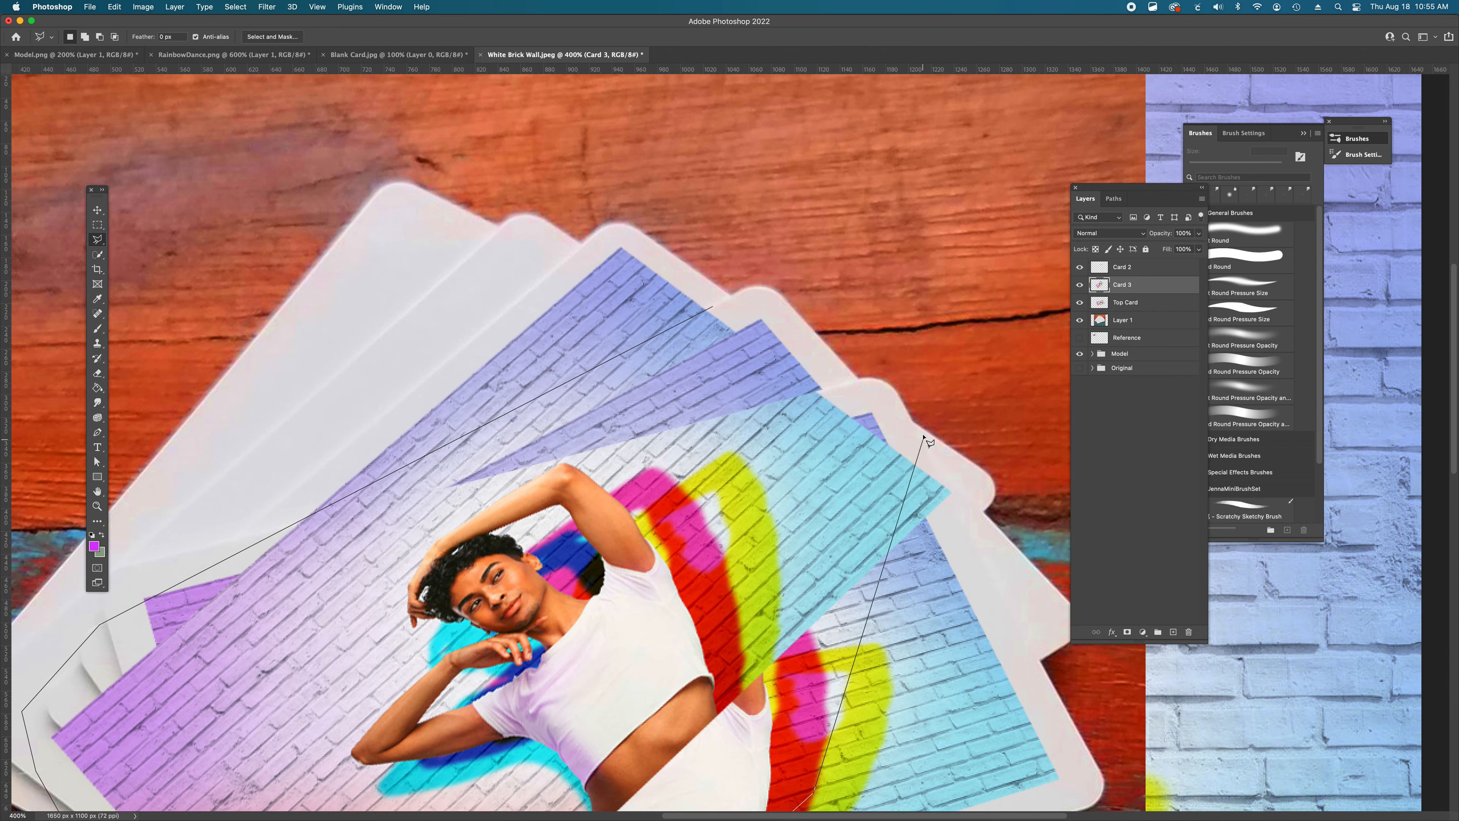
scroll(924, 436, up, 1)
click(979, 531)
click(994, 432)
click(864, 304)
click(790, 291)
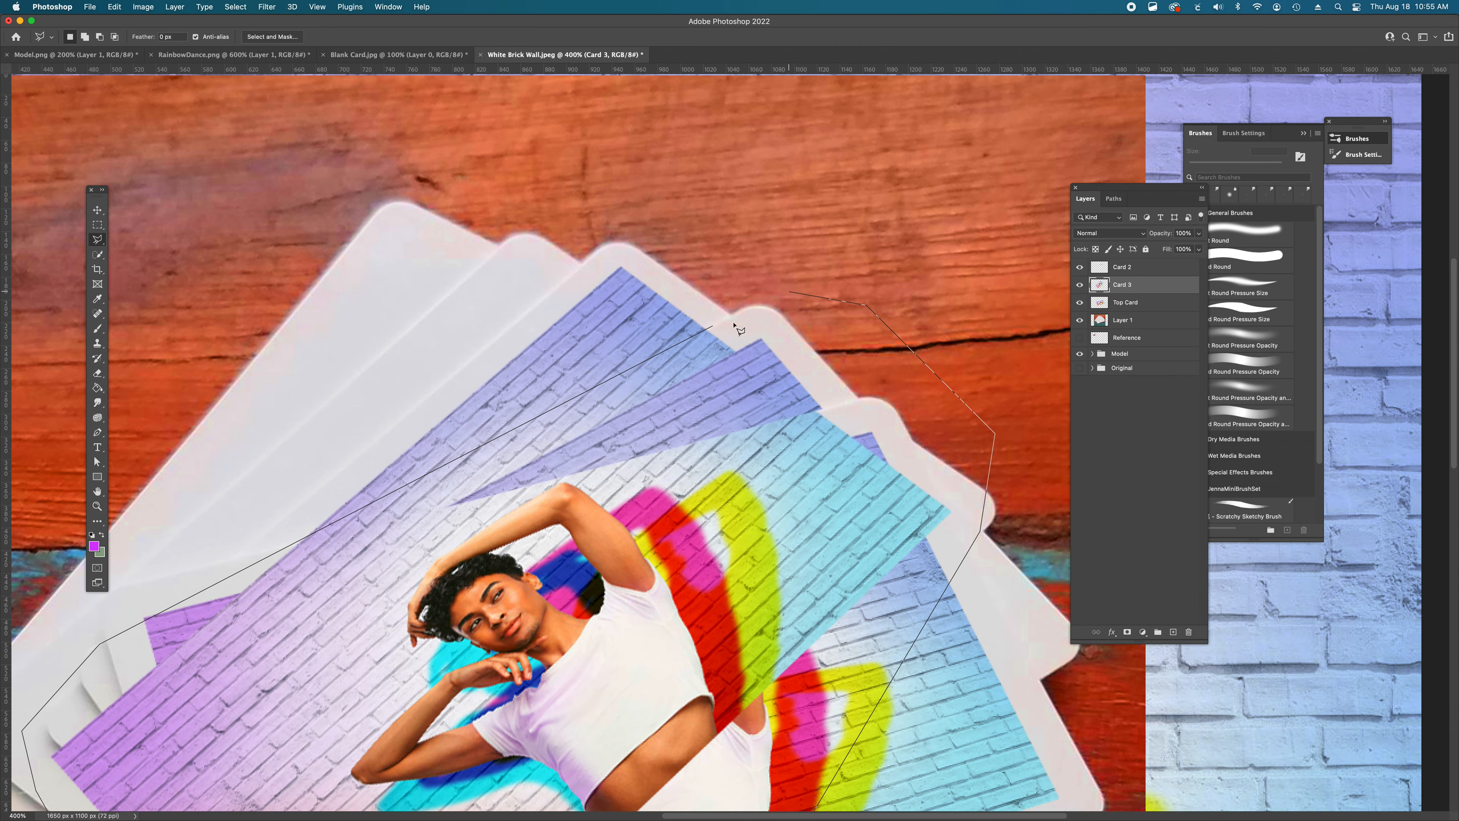
double_click(714, 325)
key(BackSpace)
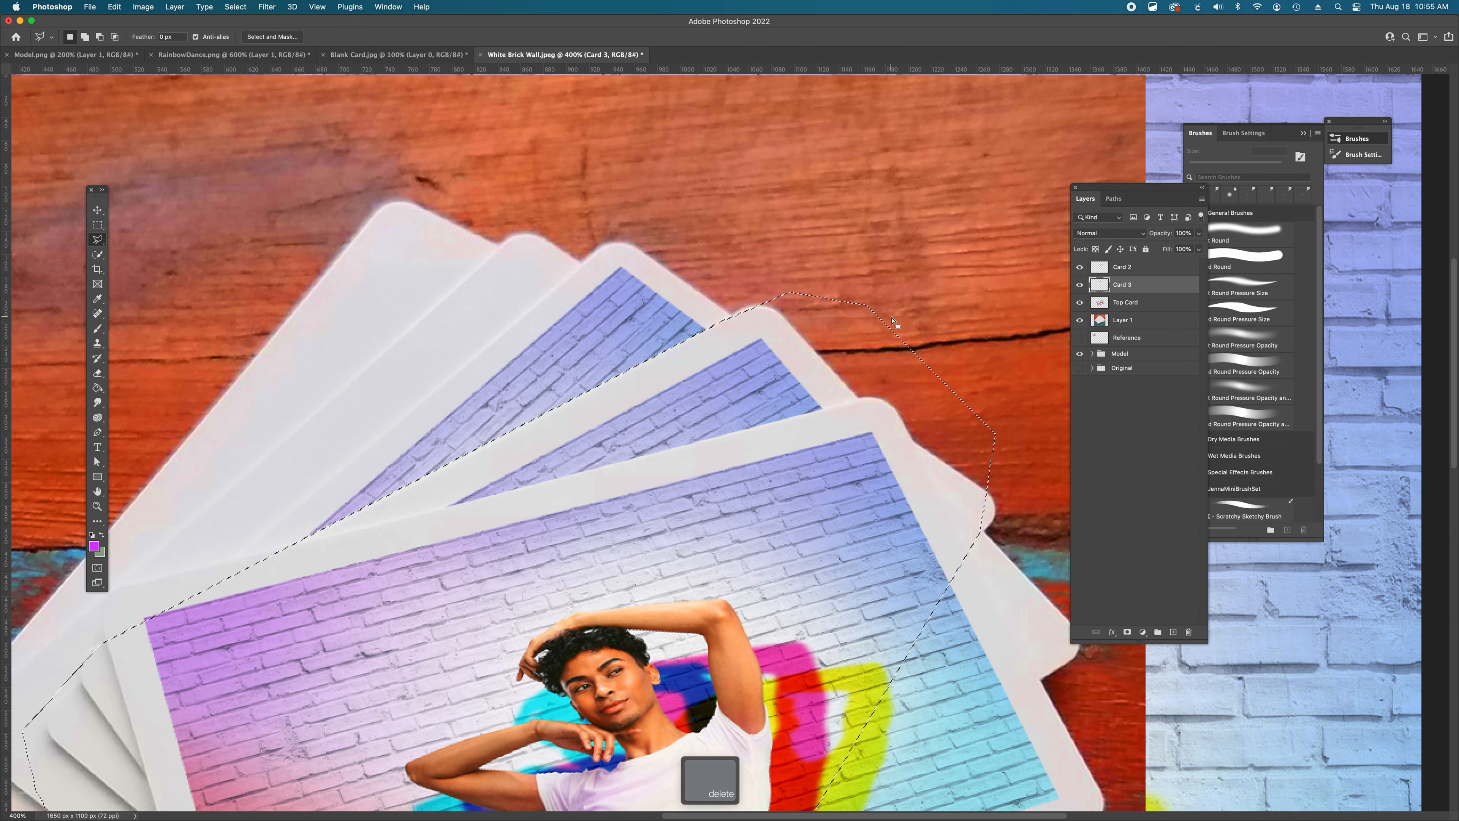
scroll(821, 192, down, 4)
scroll(821, 192, left, 4)
key(cmd+d)
scroll(822, 193, down, 3)
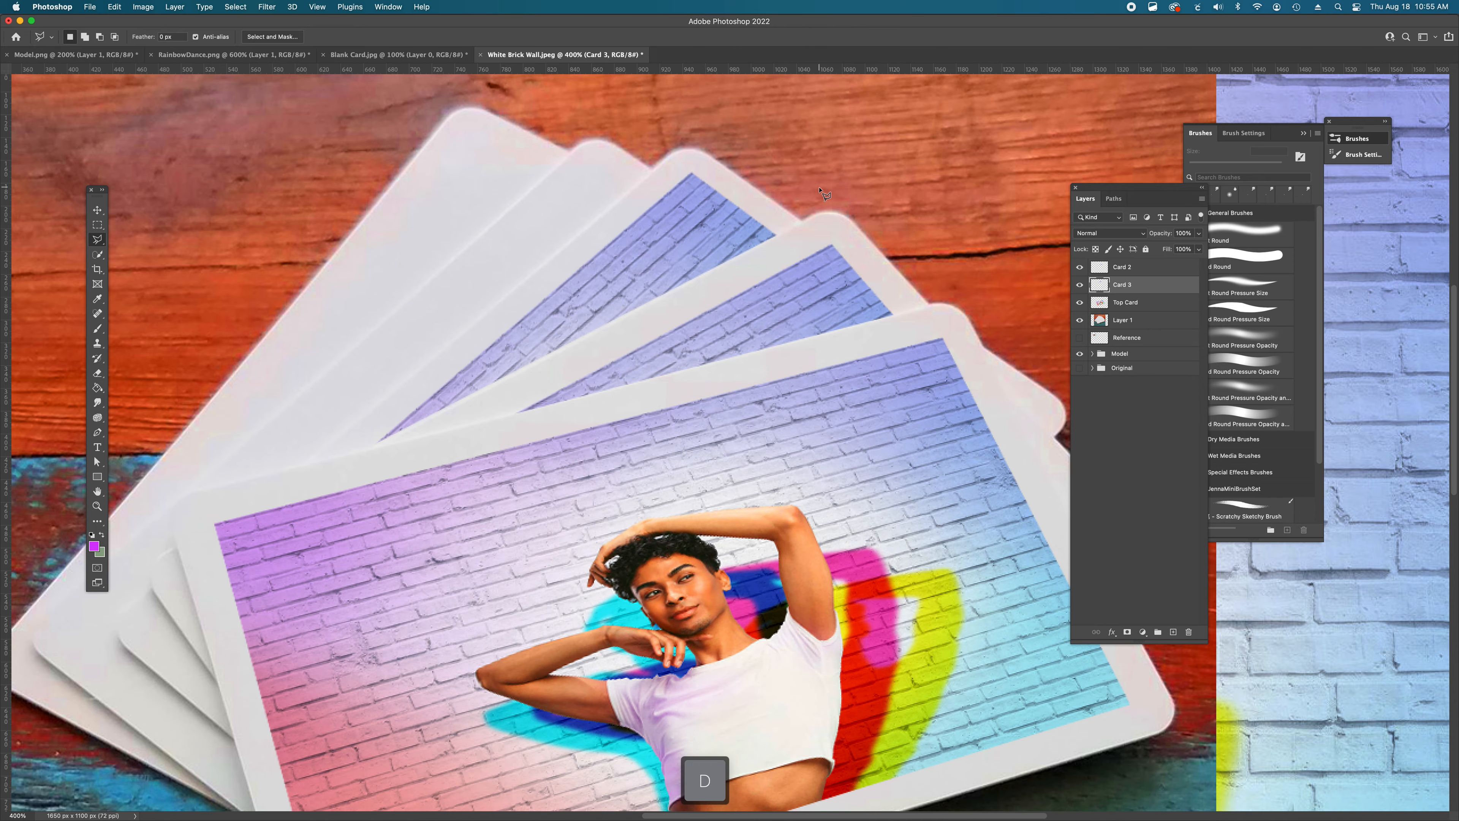
- Undo the Card 3 trimming and transform, and redo the same edits
scroll(821, 192, down, 3)
scroll(821, 193, up, 3)
scroll(821, 193, left, 8)
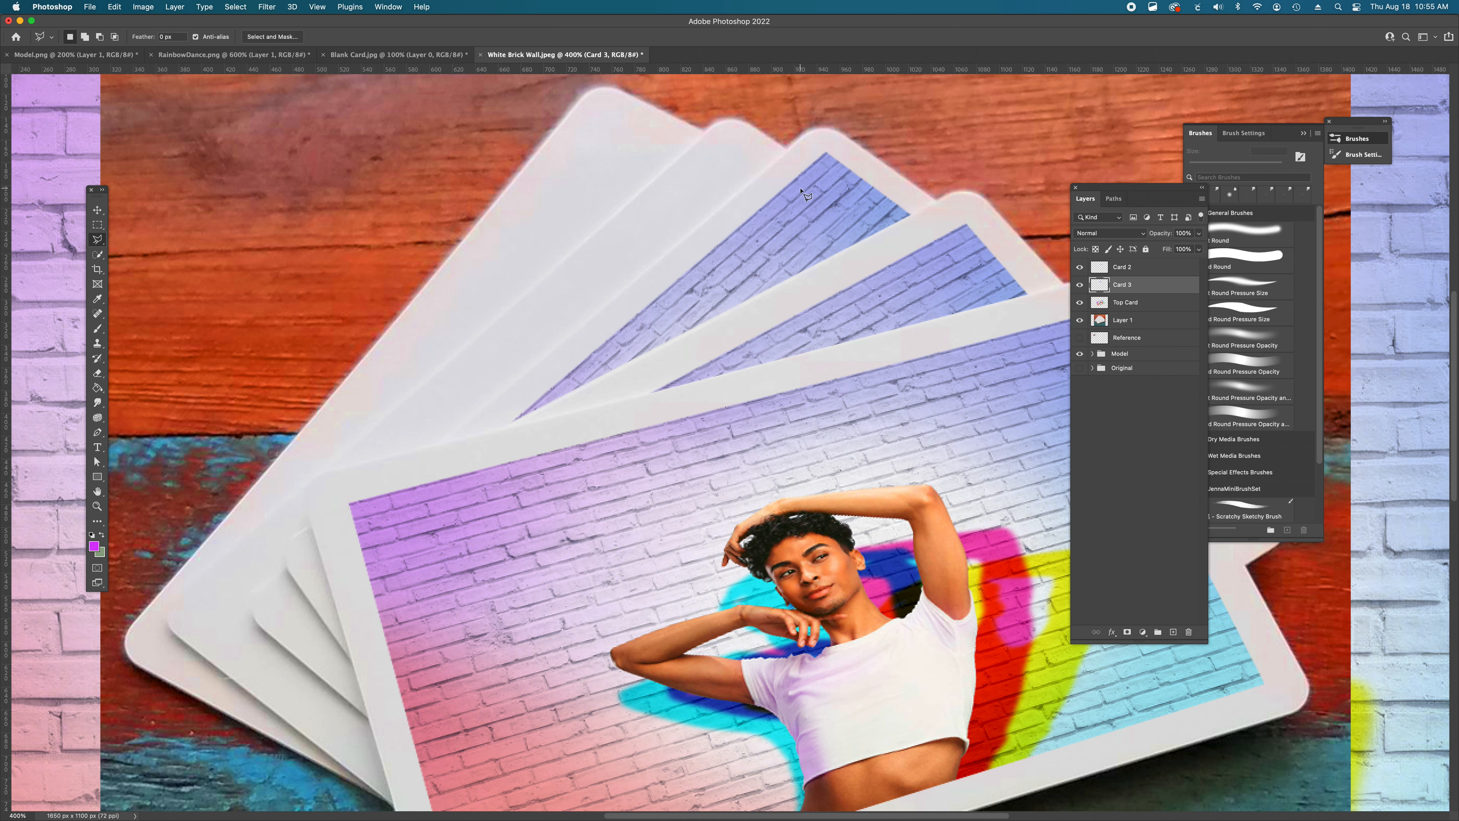
key(super+z)
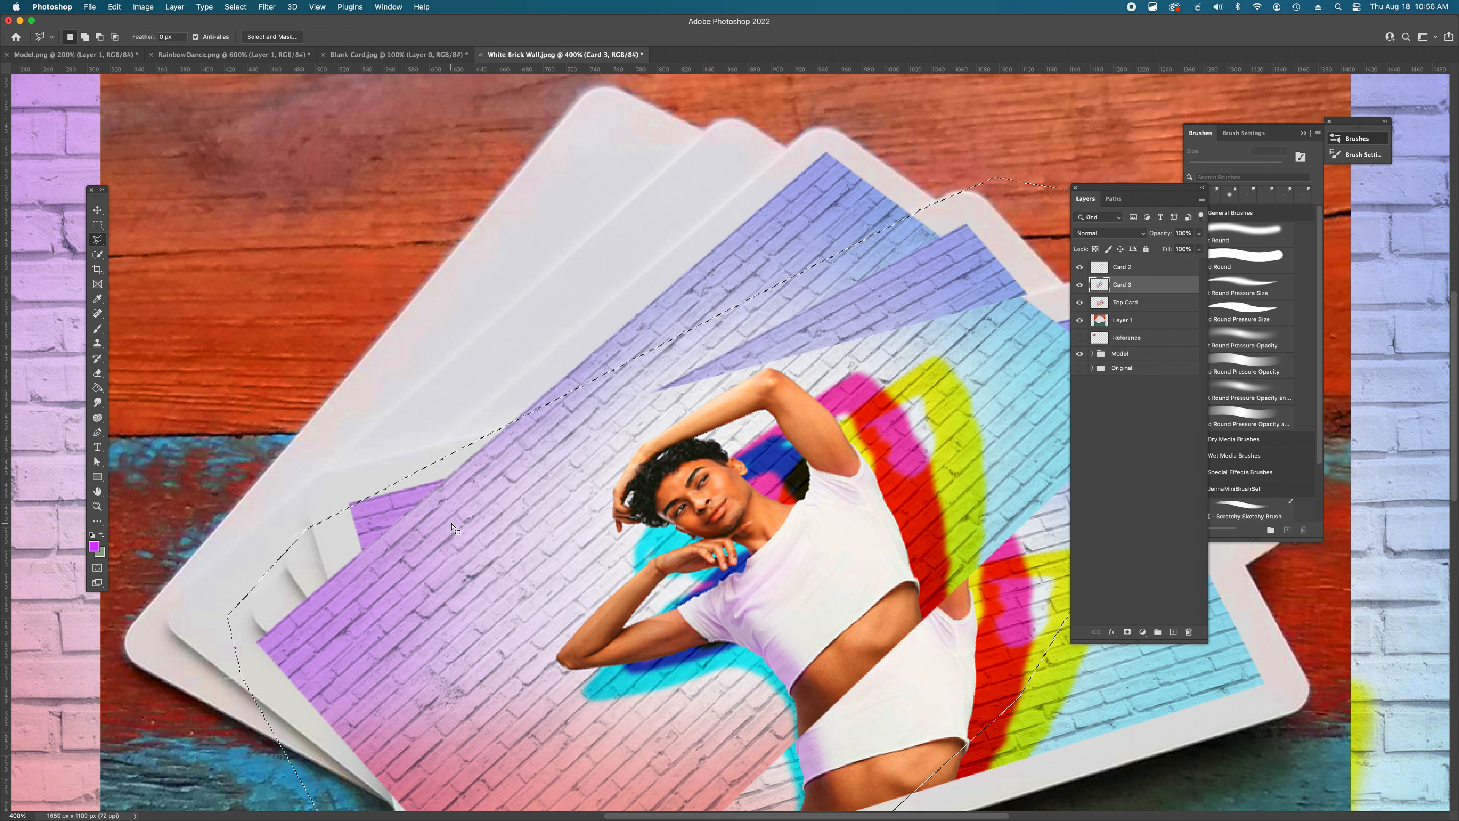
scroll(304, 445, down, 5)
key(super+z)
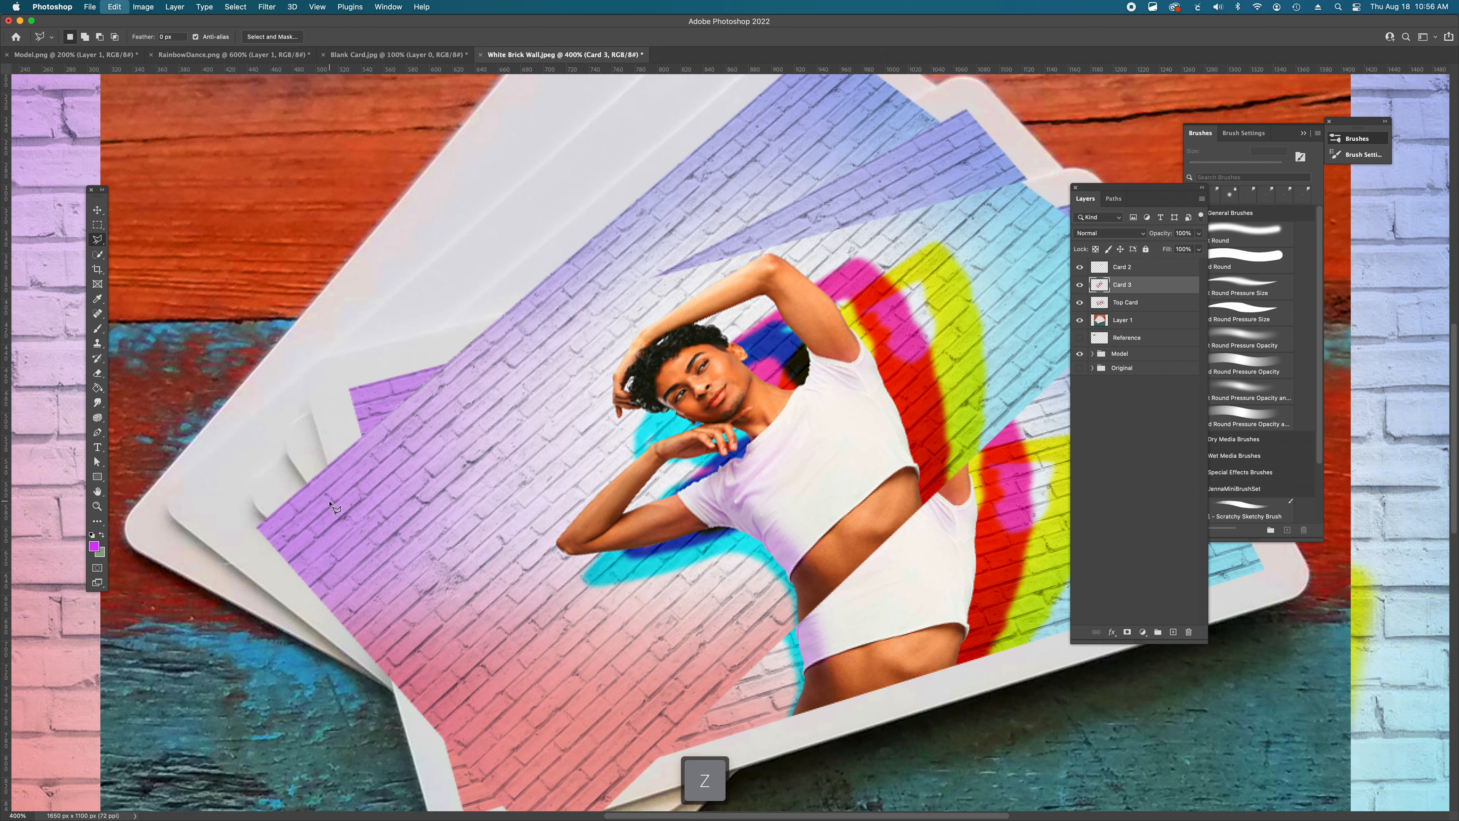
key(super+z)
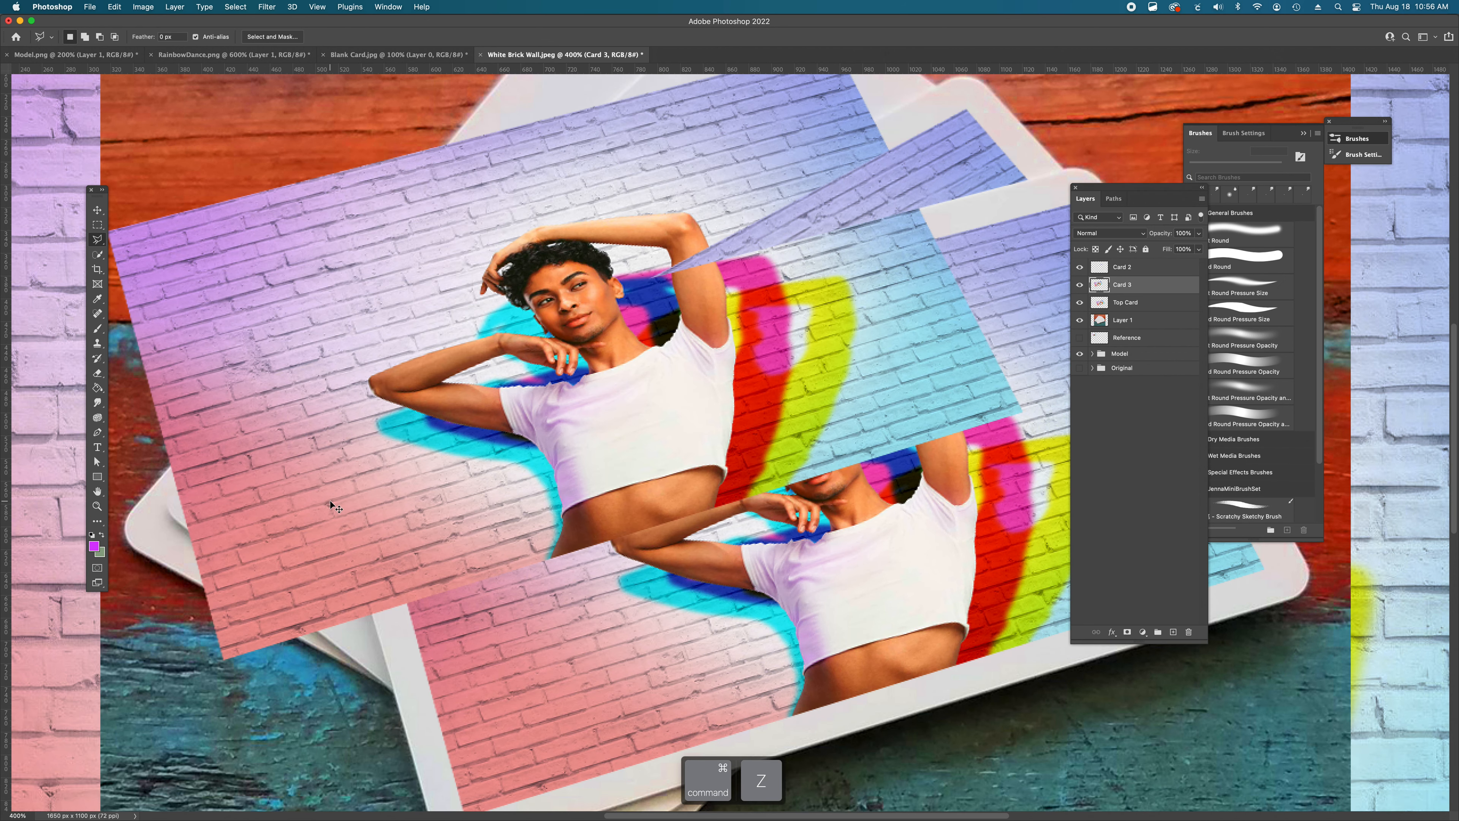
key(super+z)
key(super+shift+z)
key(super+shift+z)
key(super+shift+z)
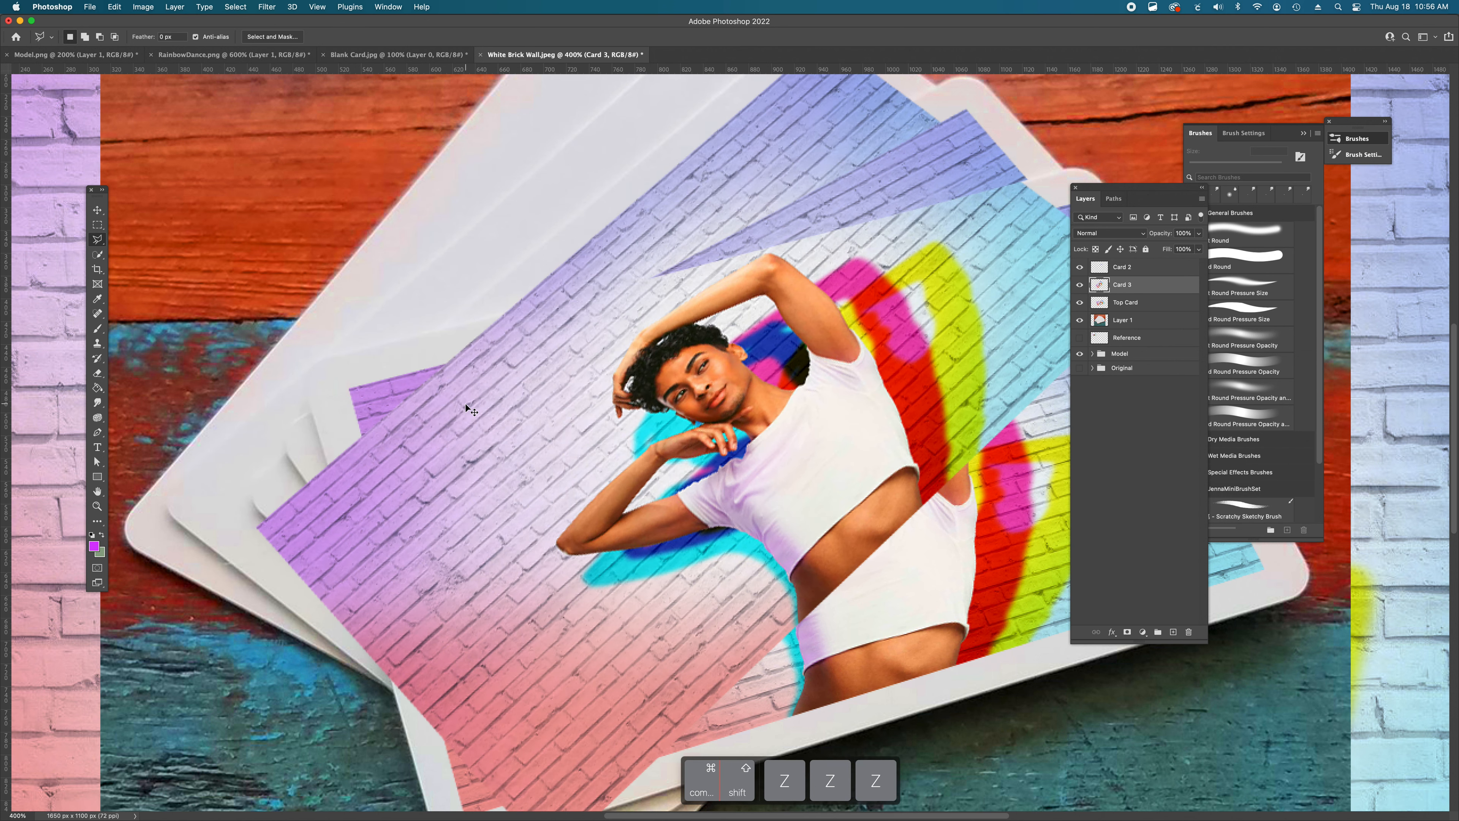
key(super+shift+z)
key(super+z)
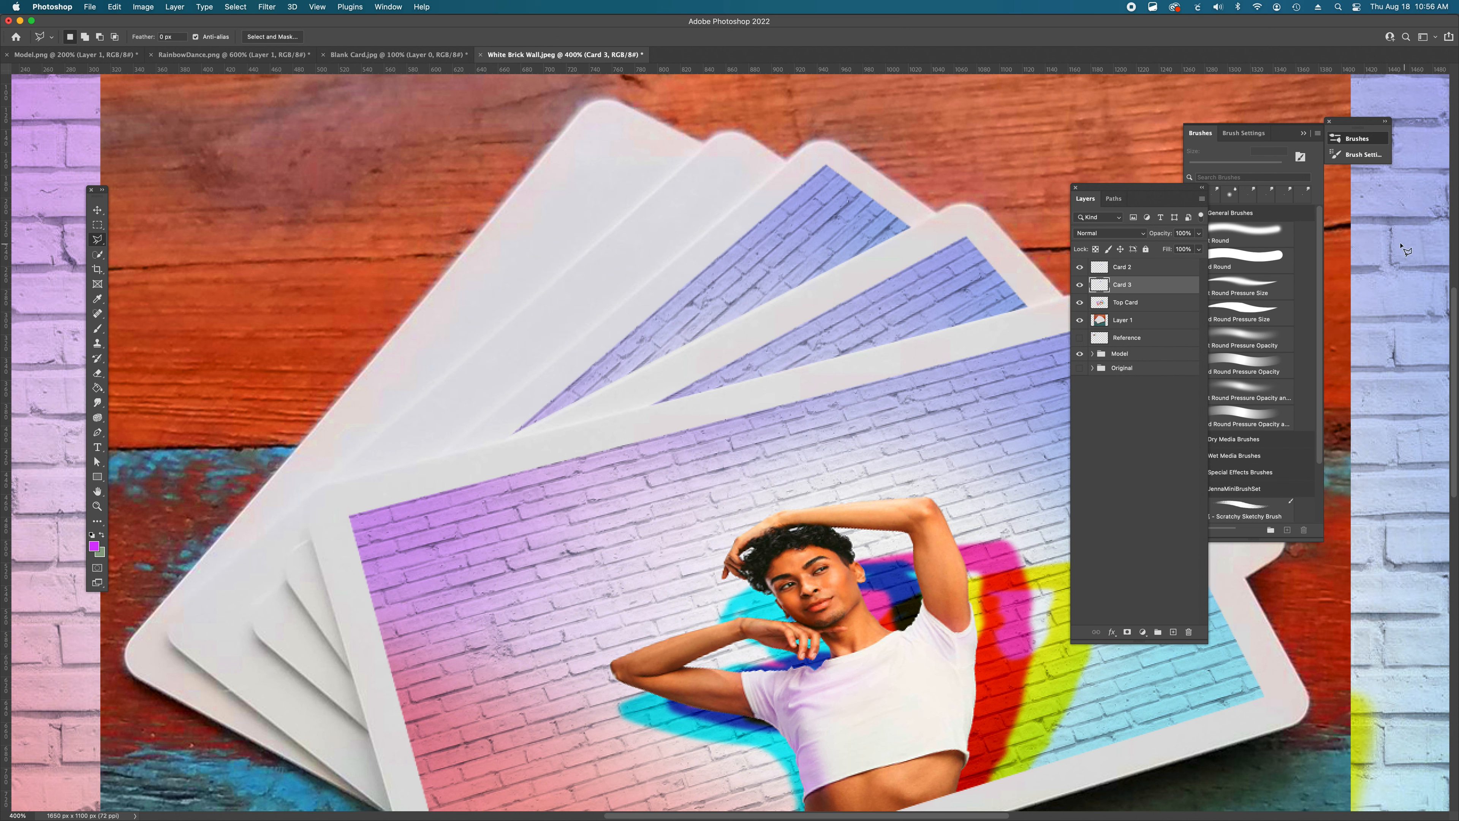
- Duplicate the Top Card layer, rename the copy Card 4, and place it at the top of the layer stack
click(1151, 308)
drag(1138, 307, 1176, 632)
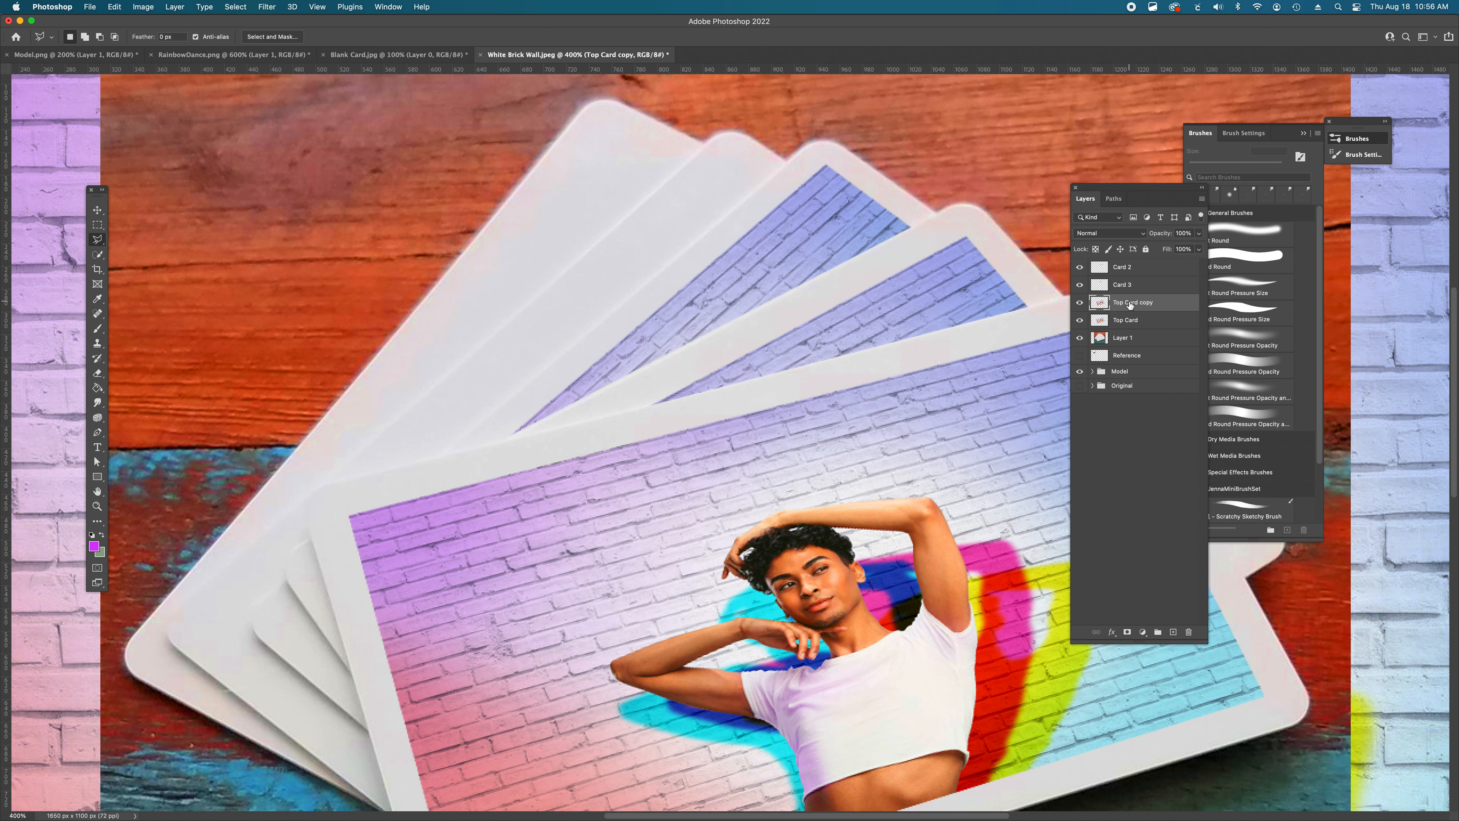
text(Card 4)
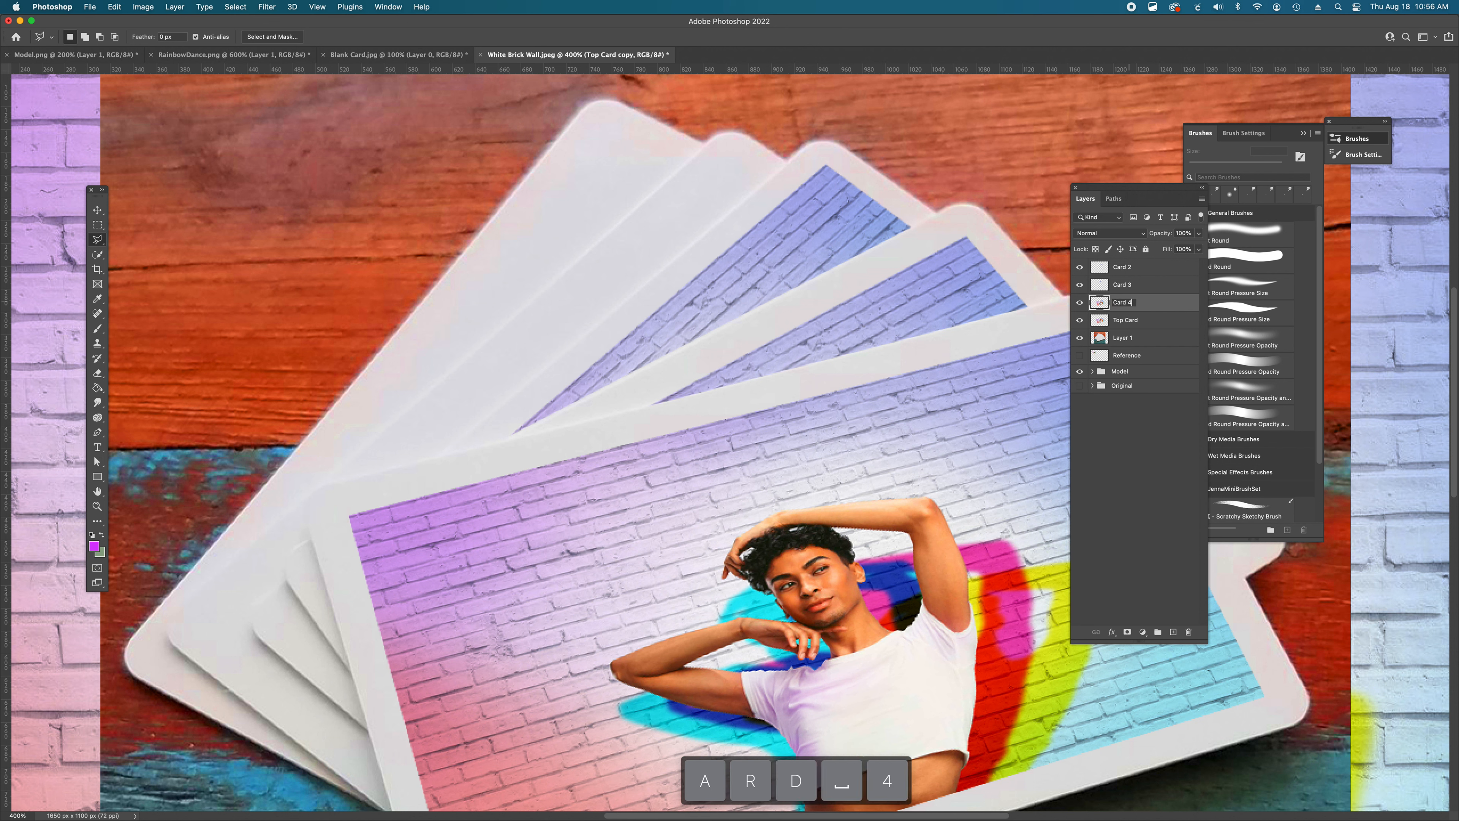
click(1127, 439)
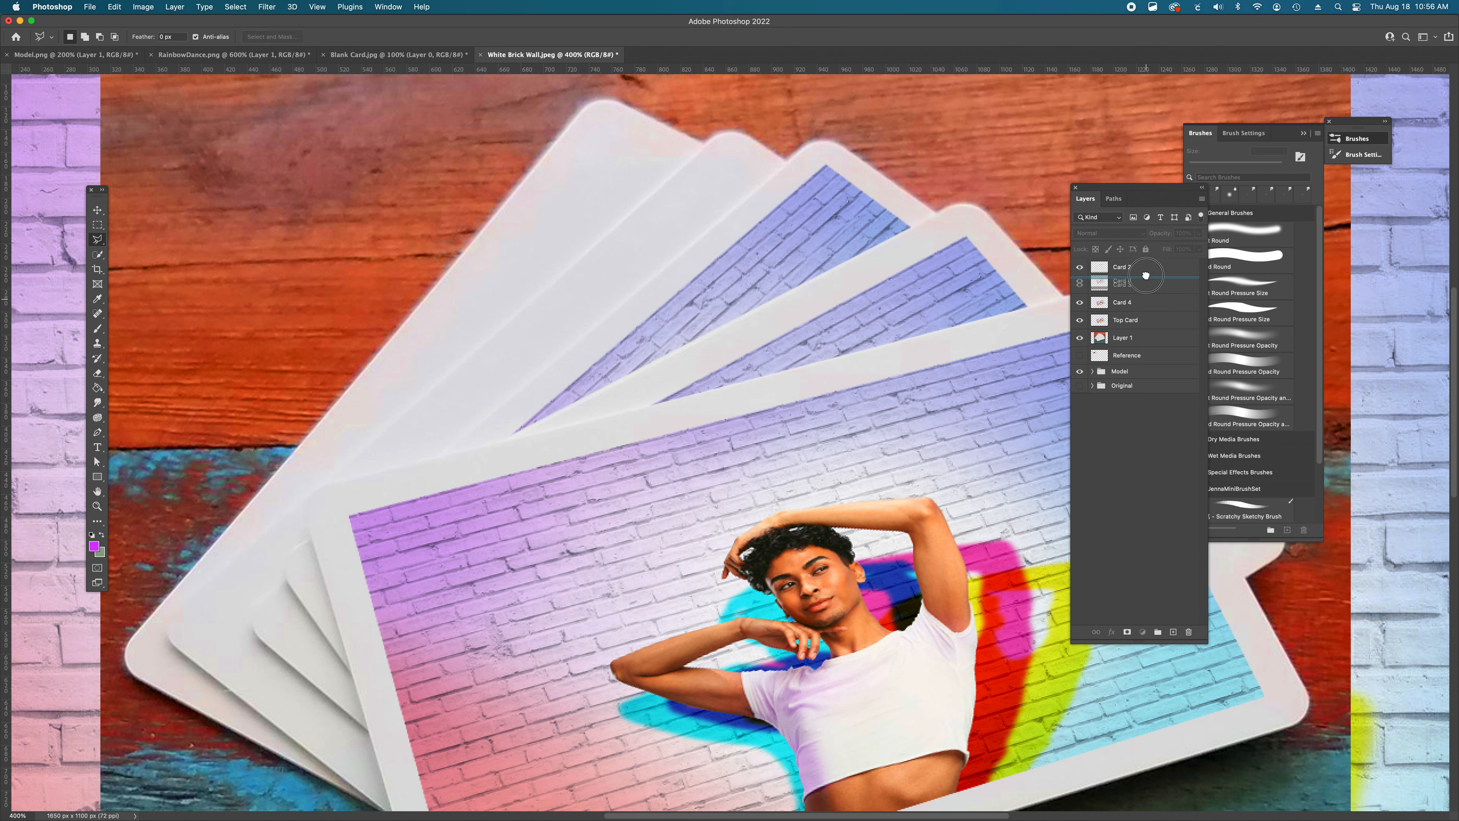
drag(1145, 256, 1146, 262)
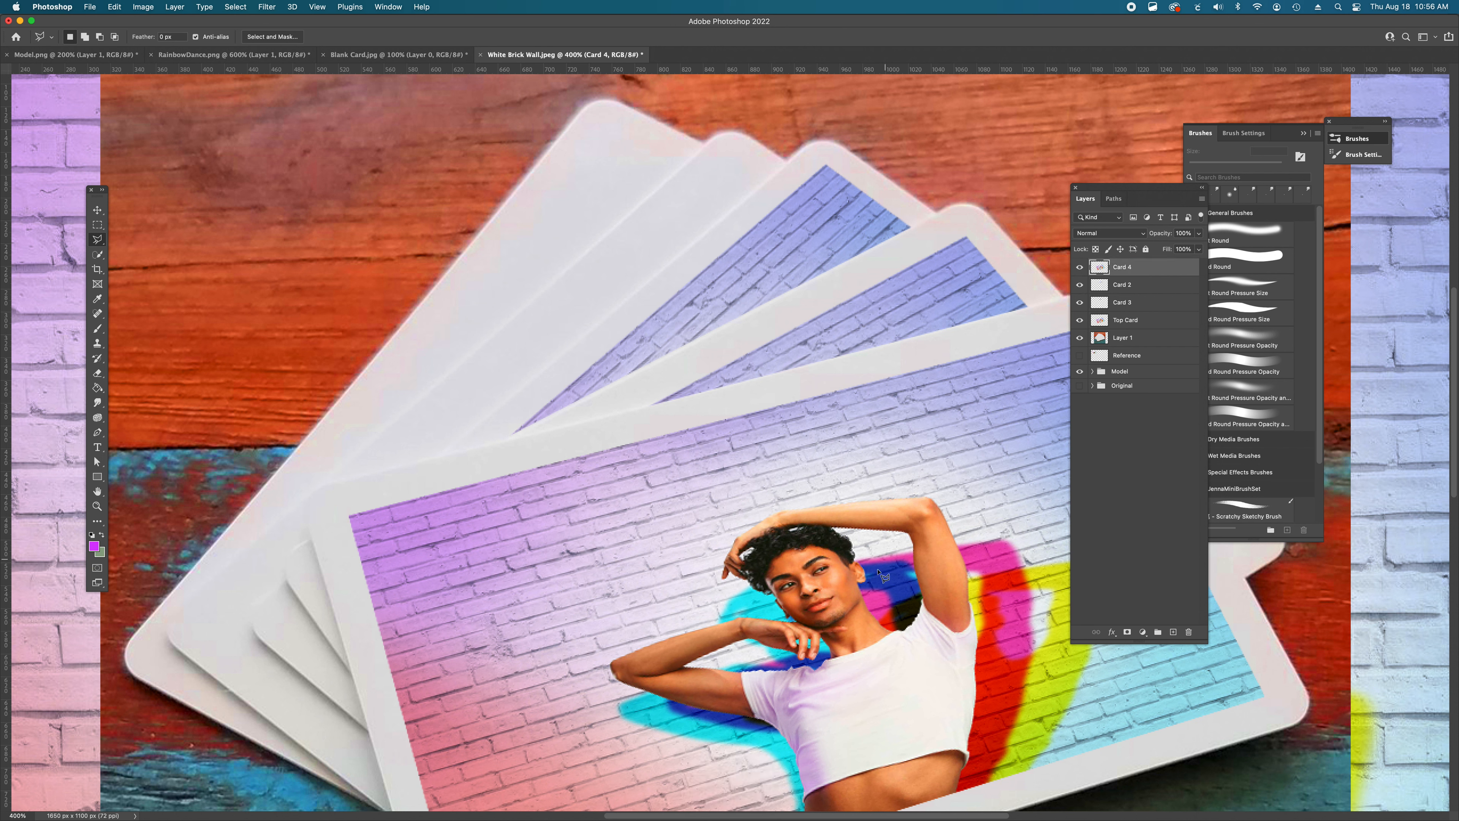
- Move the Card 4 artwork up over the fanned cards and lower its layer opacity to about 58%
key(v)
drag(944, 492, 626, 323)
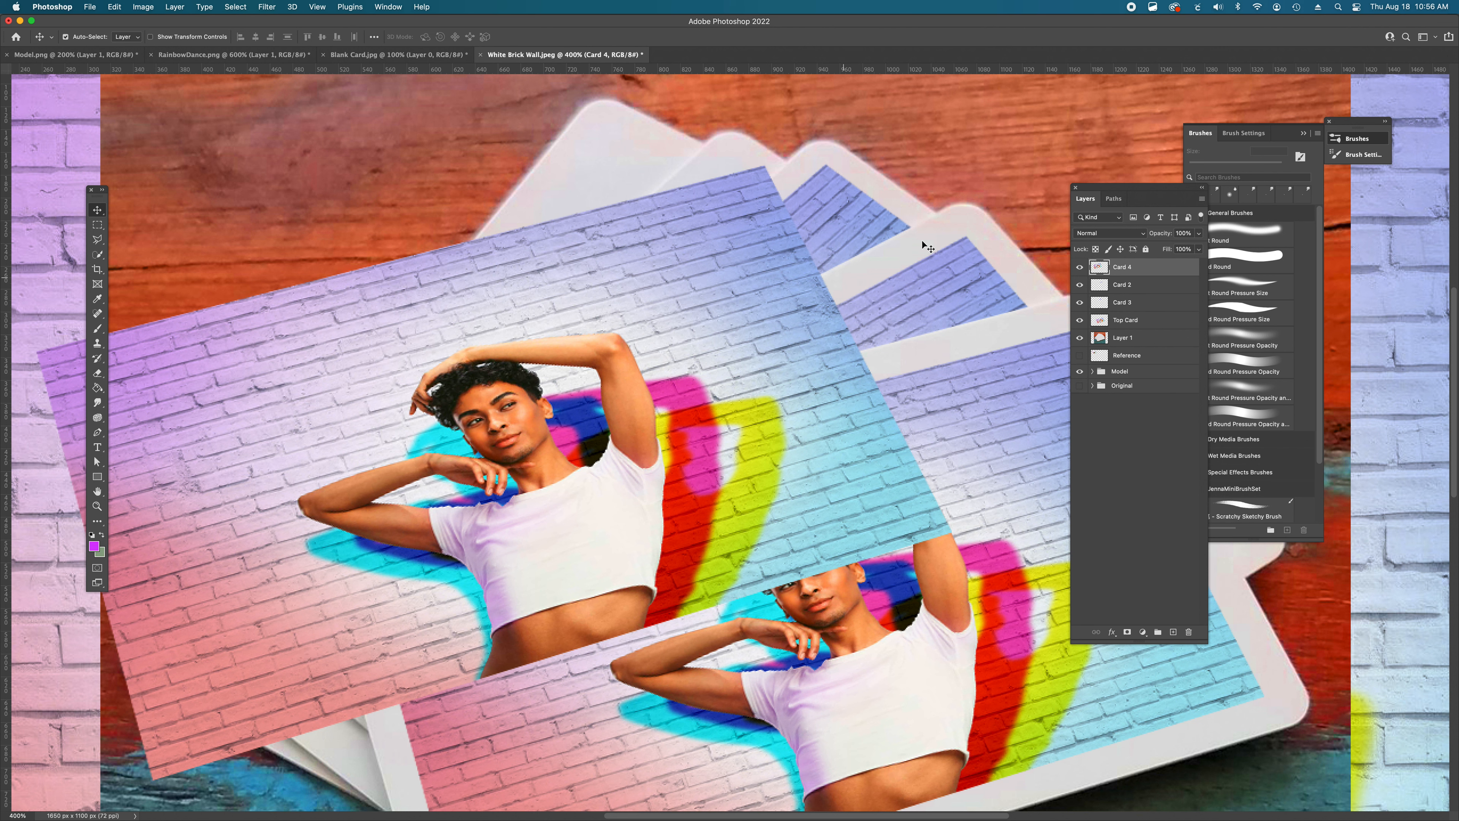
click(1199, 234)
drag(1189, 251, 1180, 251)
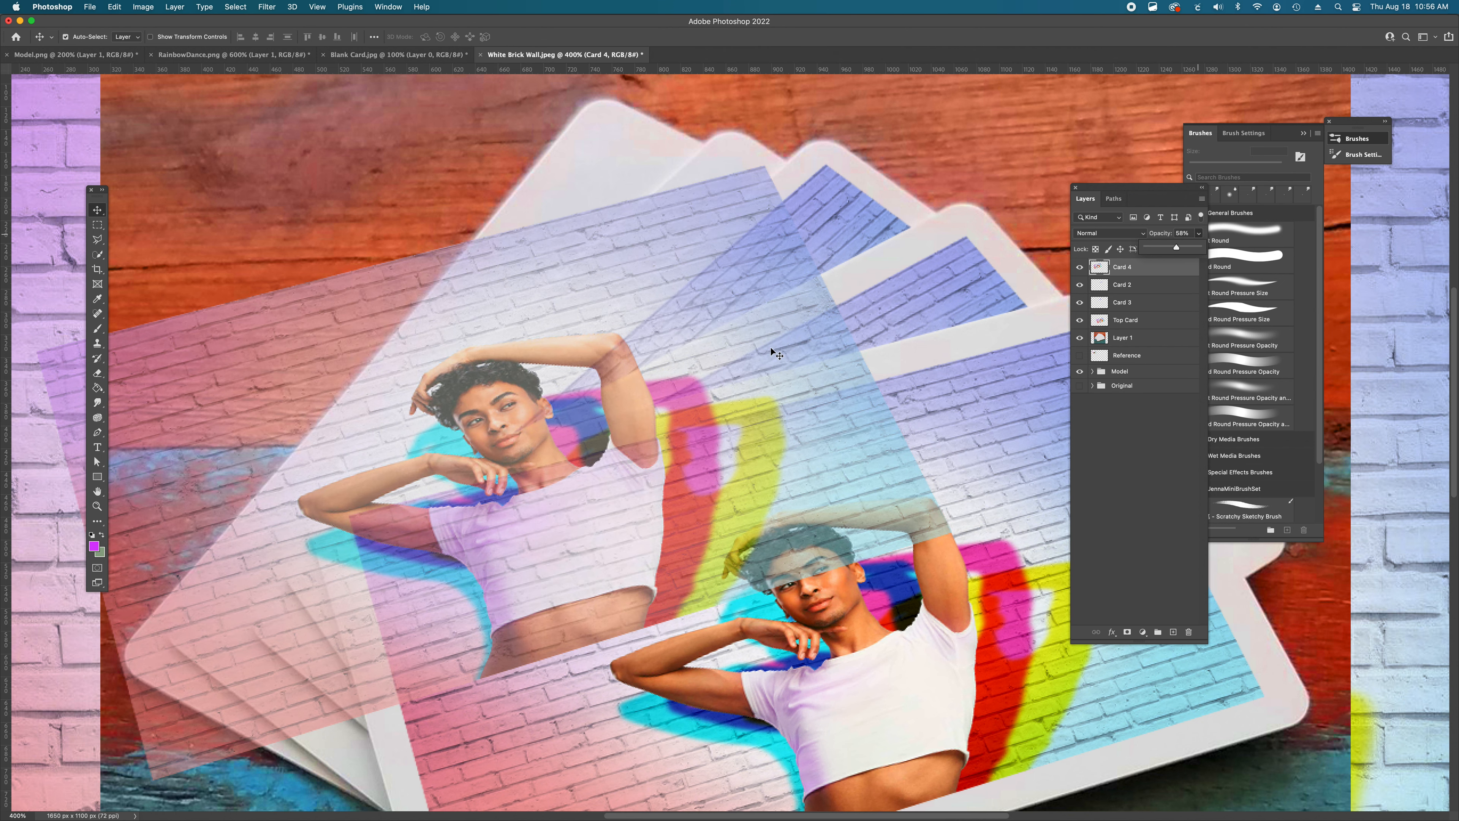
- Rotate the translucent Card 4 artwork about -32° and position it over the fourth card in the fan
scroll(770, 350, down, 2)
scroll(770, 351, left, 2)
key(super+t)
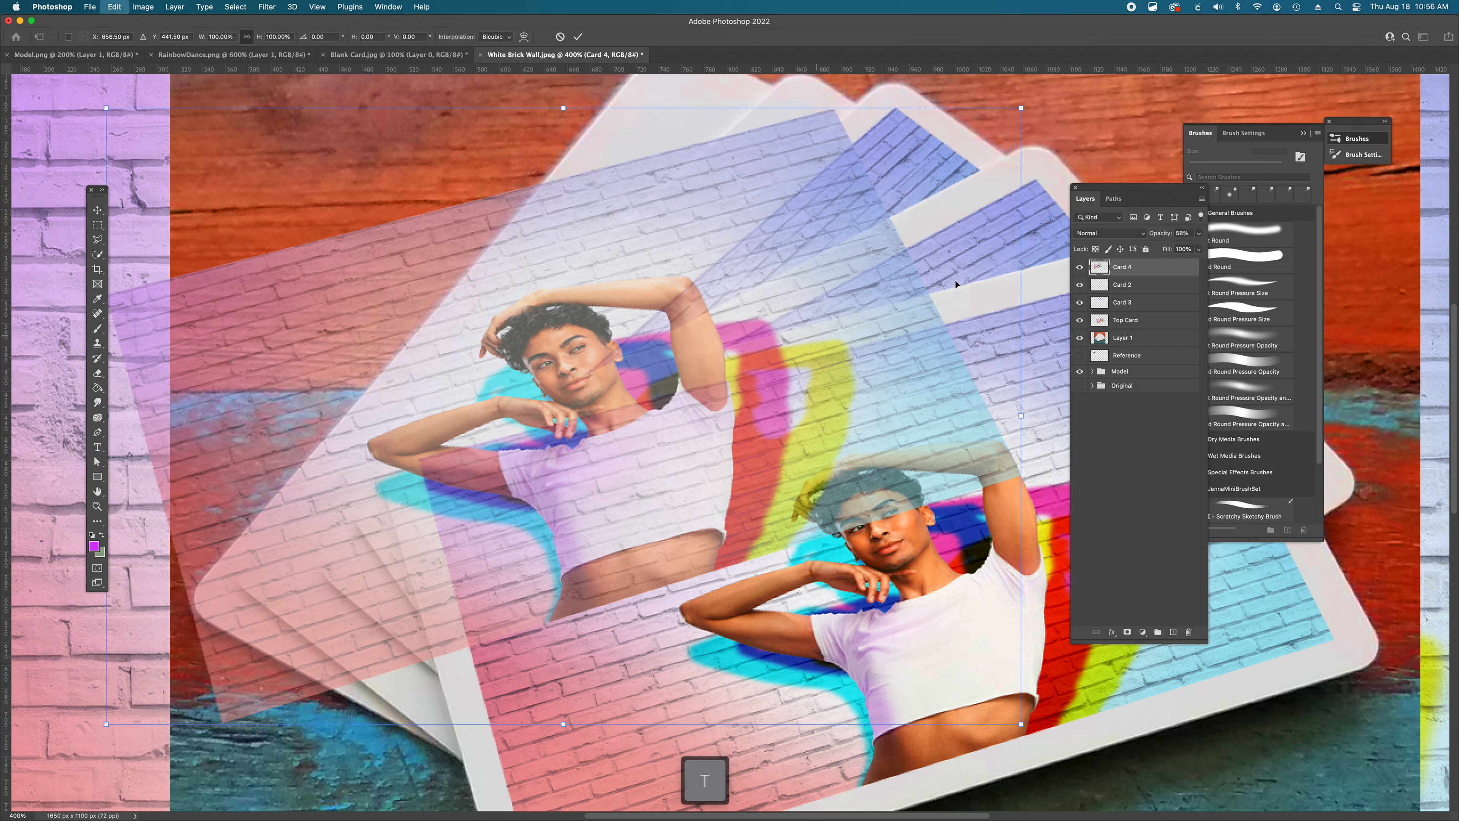
drag(1032, 415, 960, 156)
drag(571, 255, 747, 324)
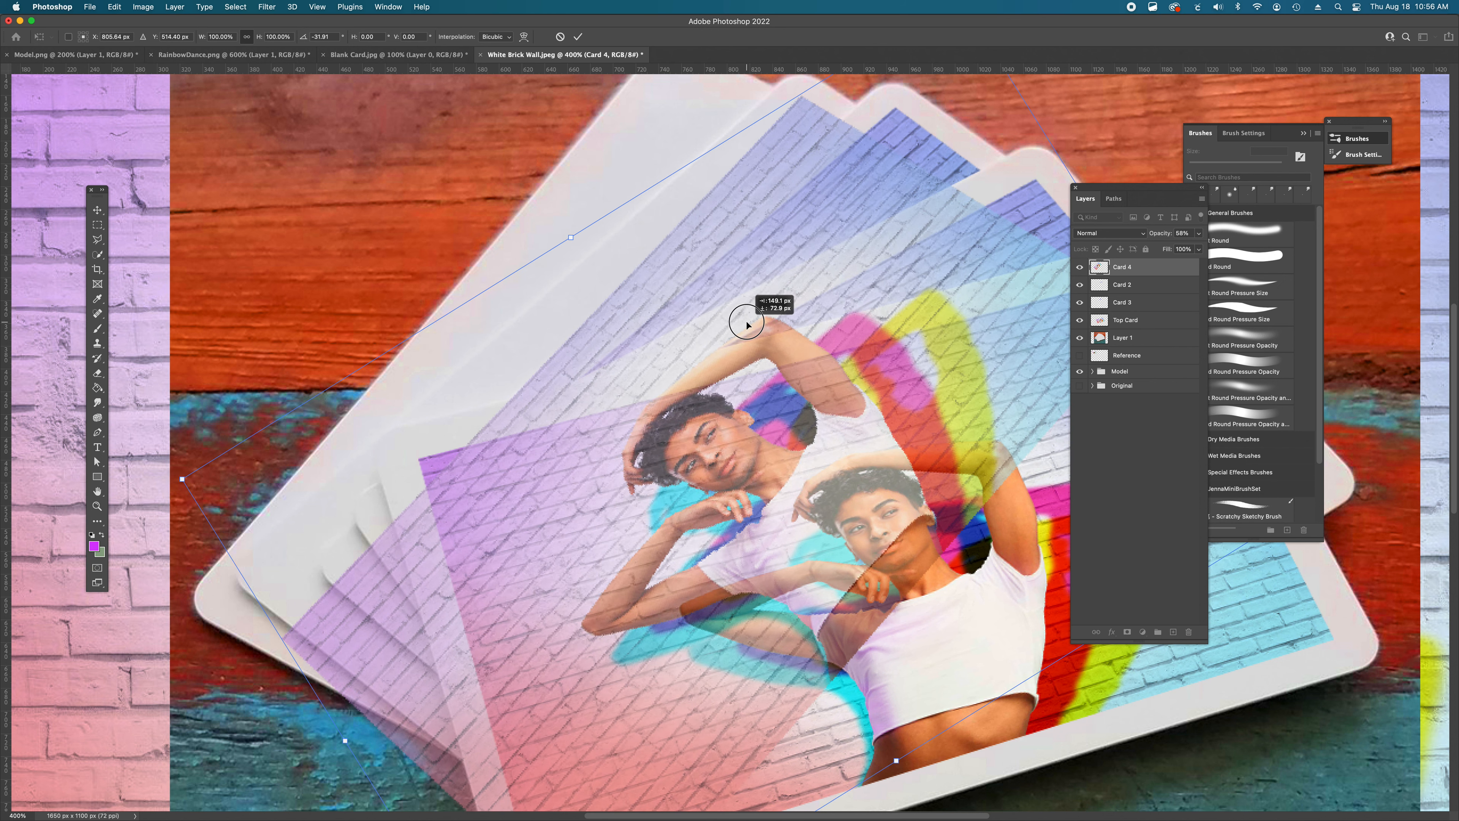
- Refine the rotation of the Card 4 artwork to about -27.7° and line it up with the fourth card in the fan
alt+click(778, 413)
alt+click(778, 414)
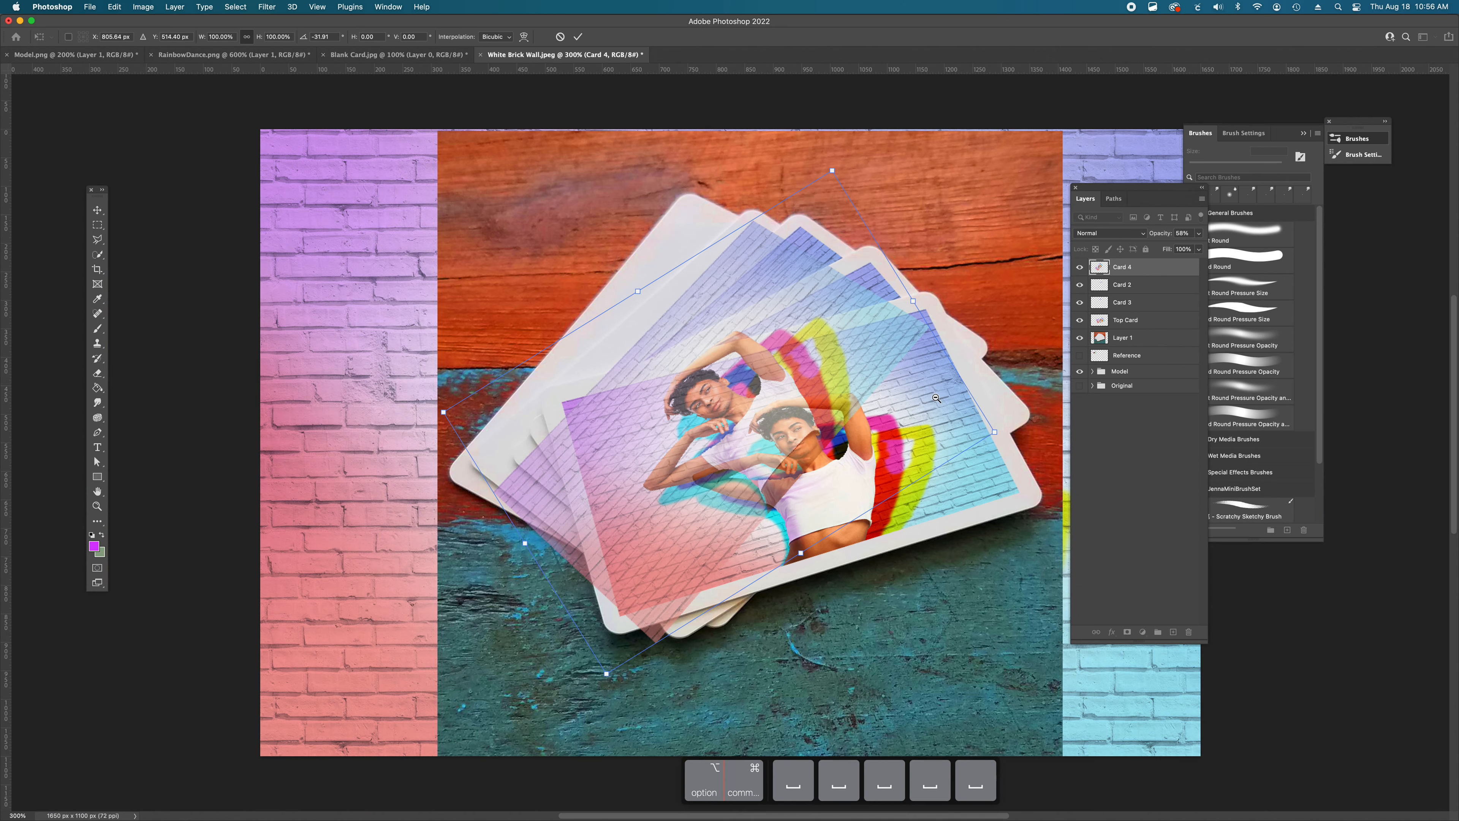
drag(1002, 437, 1002, 446)
drag(899, 380, 789, 434)
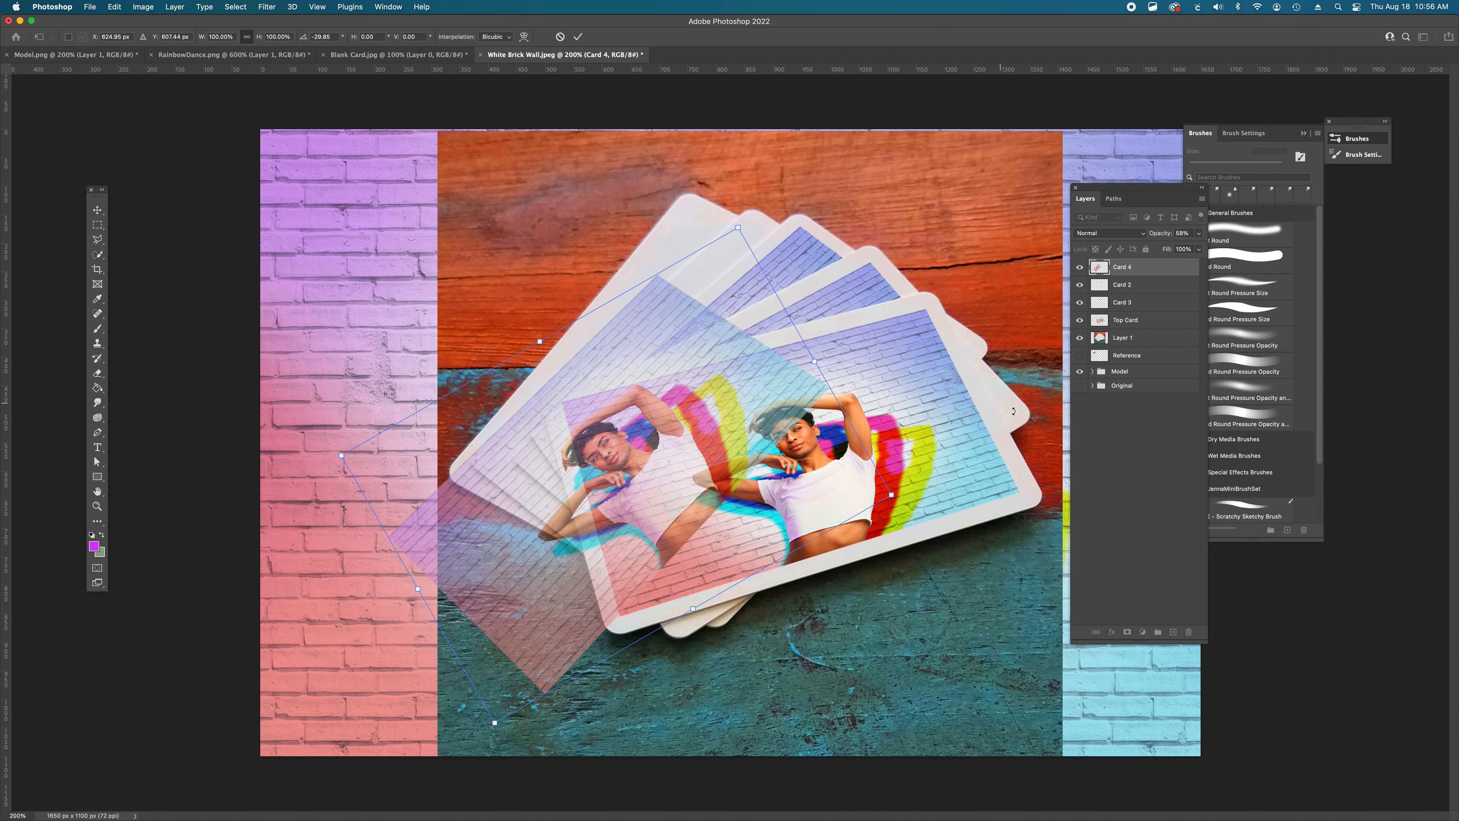
drag(663, 392, 762, 341)
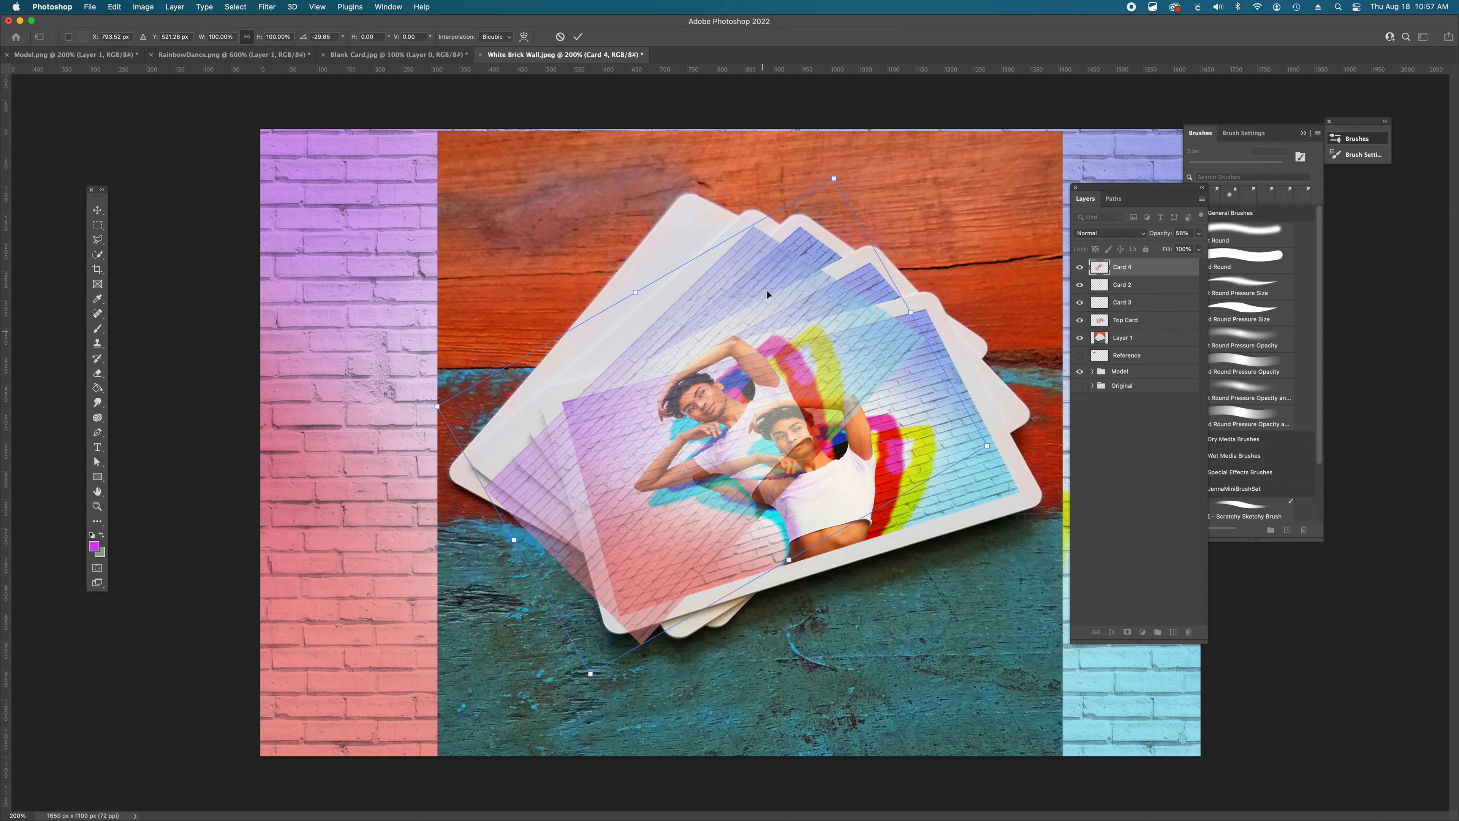
drag(837, 169, 843, 170)
drag(722, 345, 717, 344)
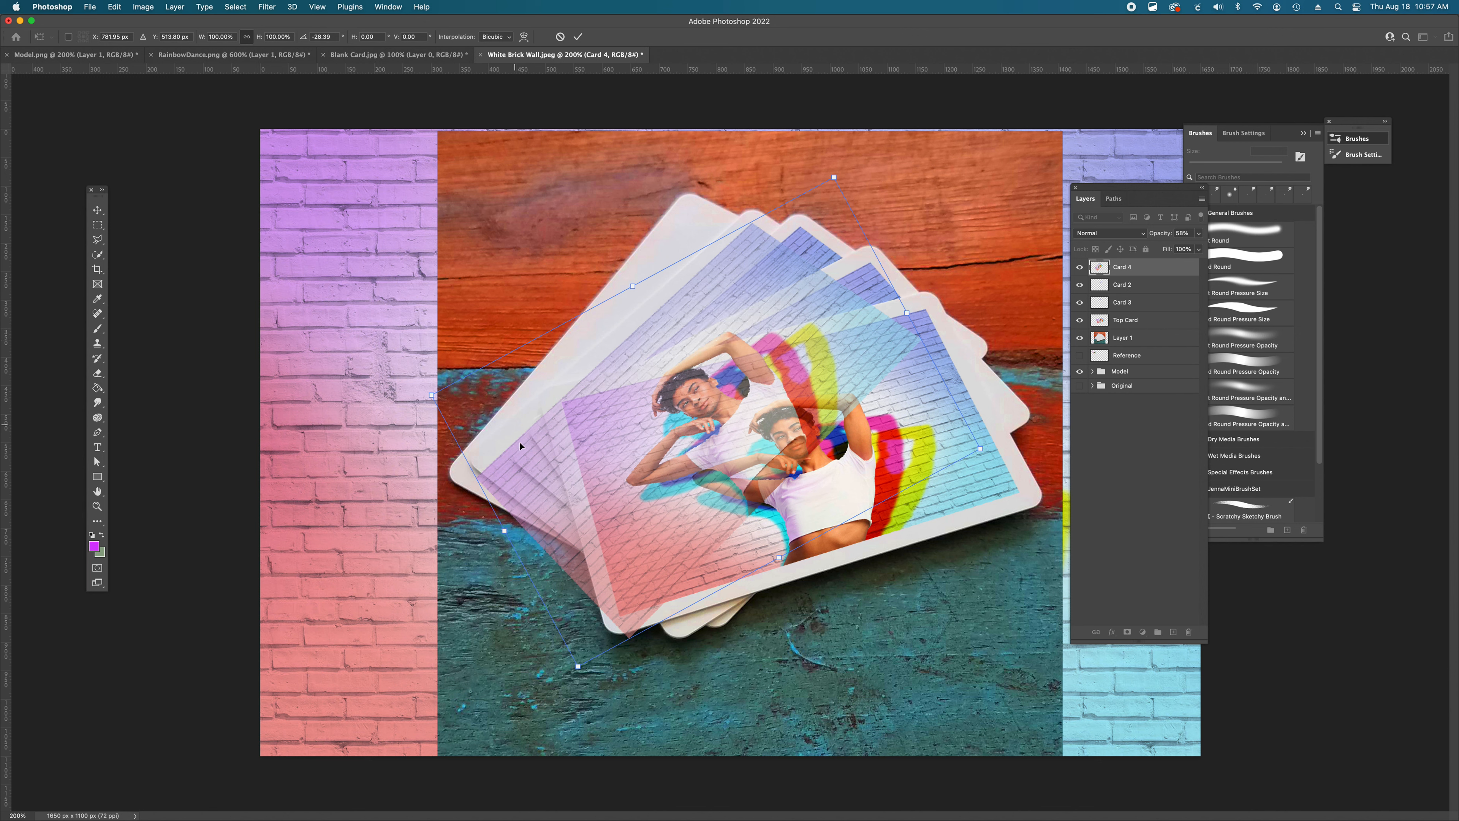
drag(917, 312, 921, 306)
drag(718, 397, 718, 394)
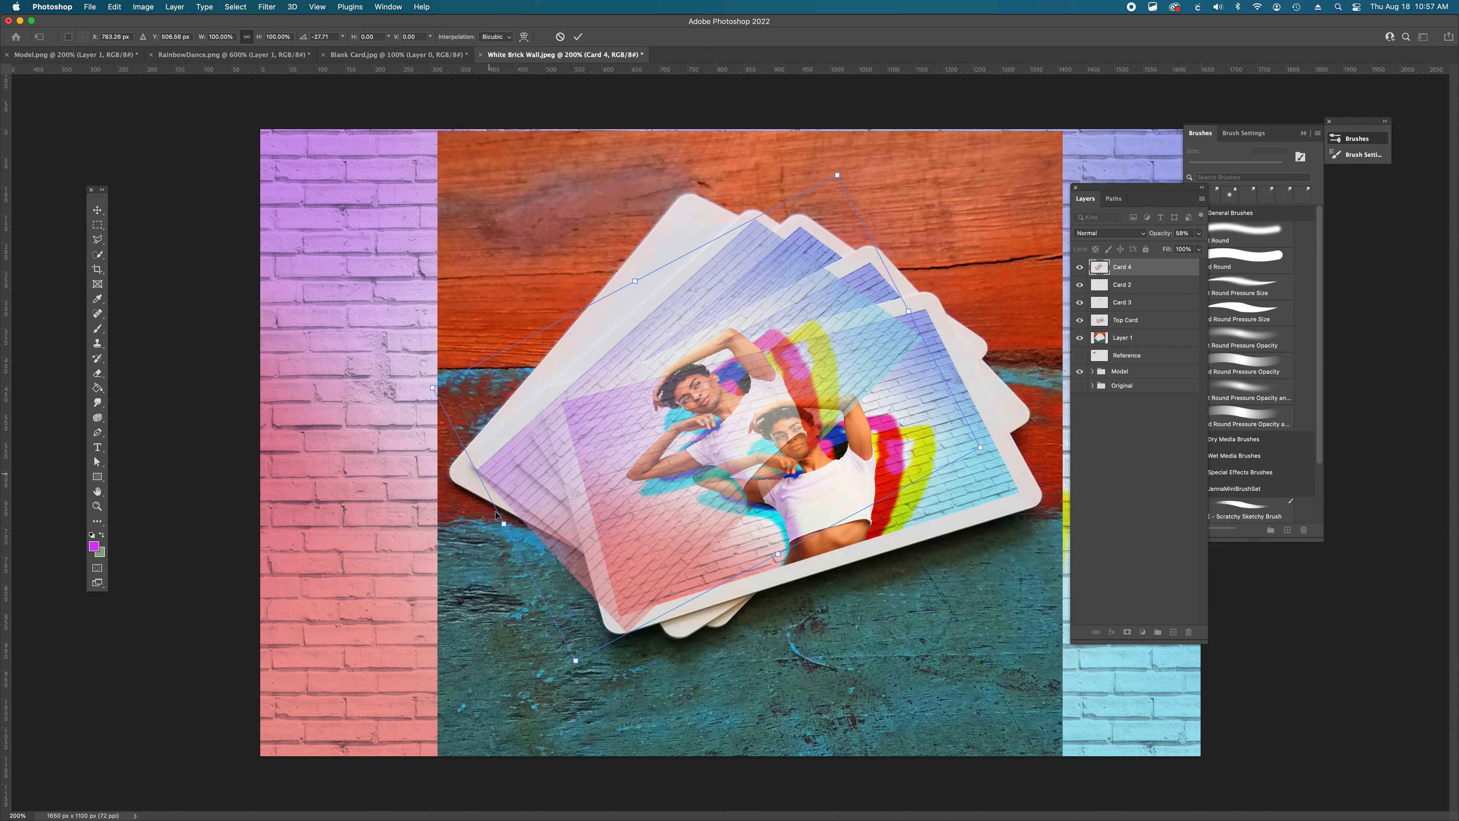
mouse_move(661, 442)
mouse_down()
mouse_move(680, 428)
mouse_move(666, 454)
mouse_move(674, 422)
mouse_move(655, 445)
mouse_move(668, 441)
mouse_up()
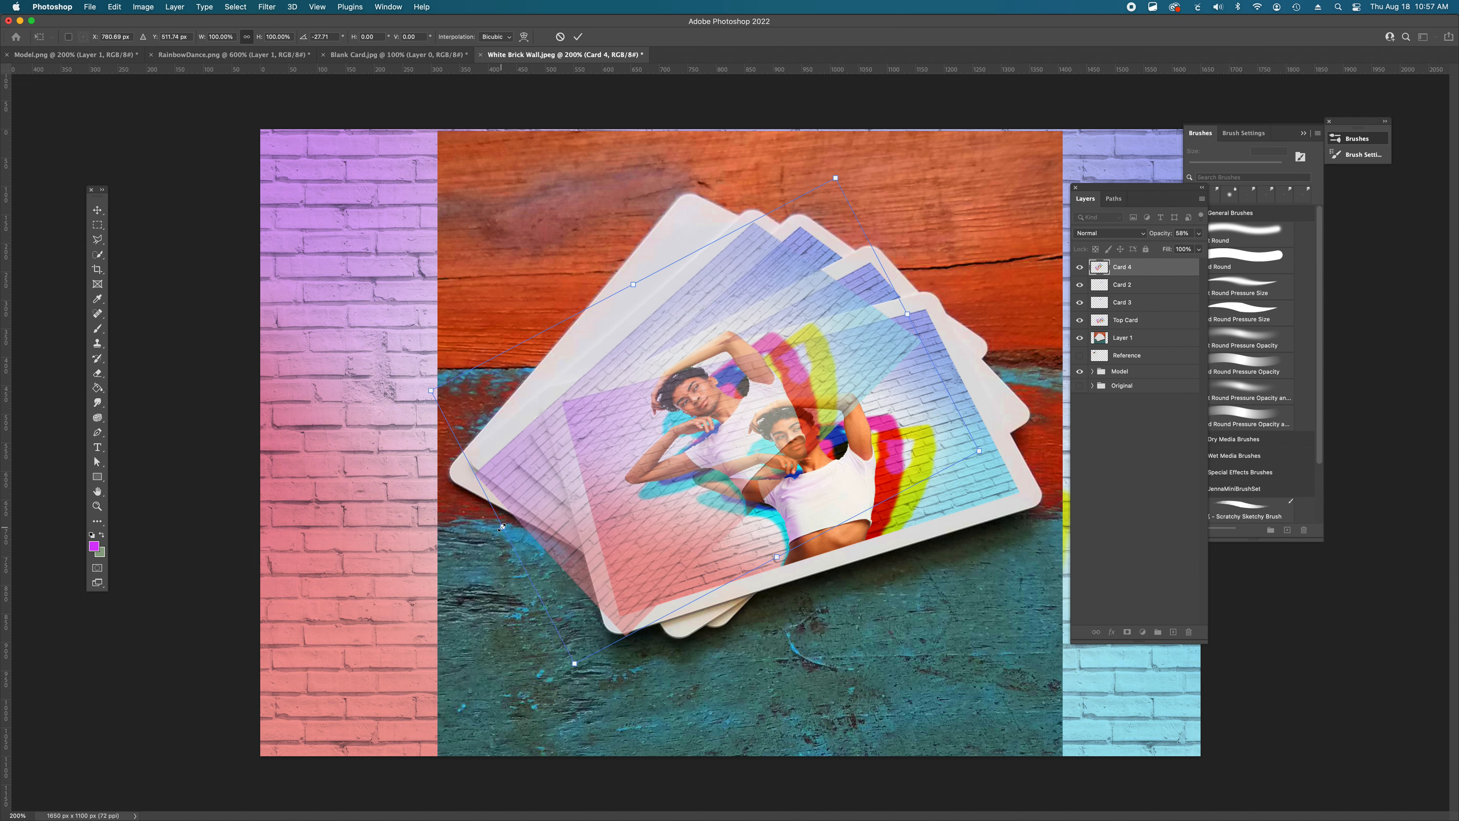
- Distort the corners of the Card 4 artwork to match the fourth card's perspective, leaving an even white border, and apply the transform
drag(501, 527, 518, 512)
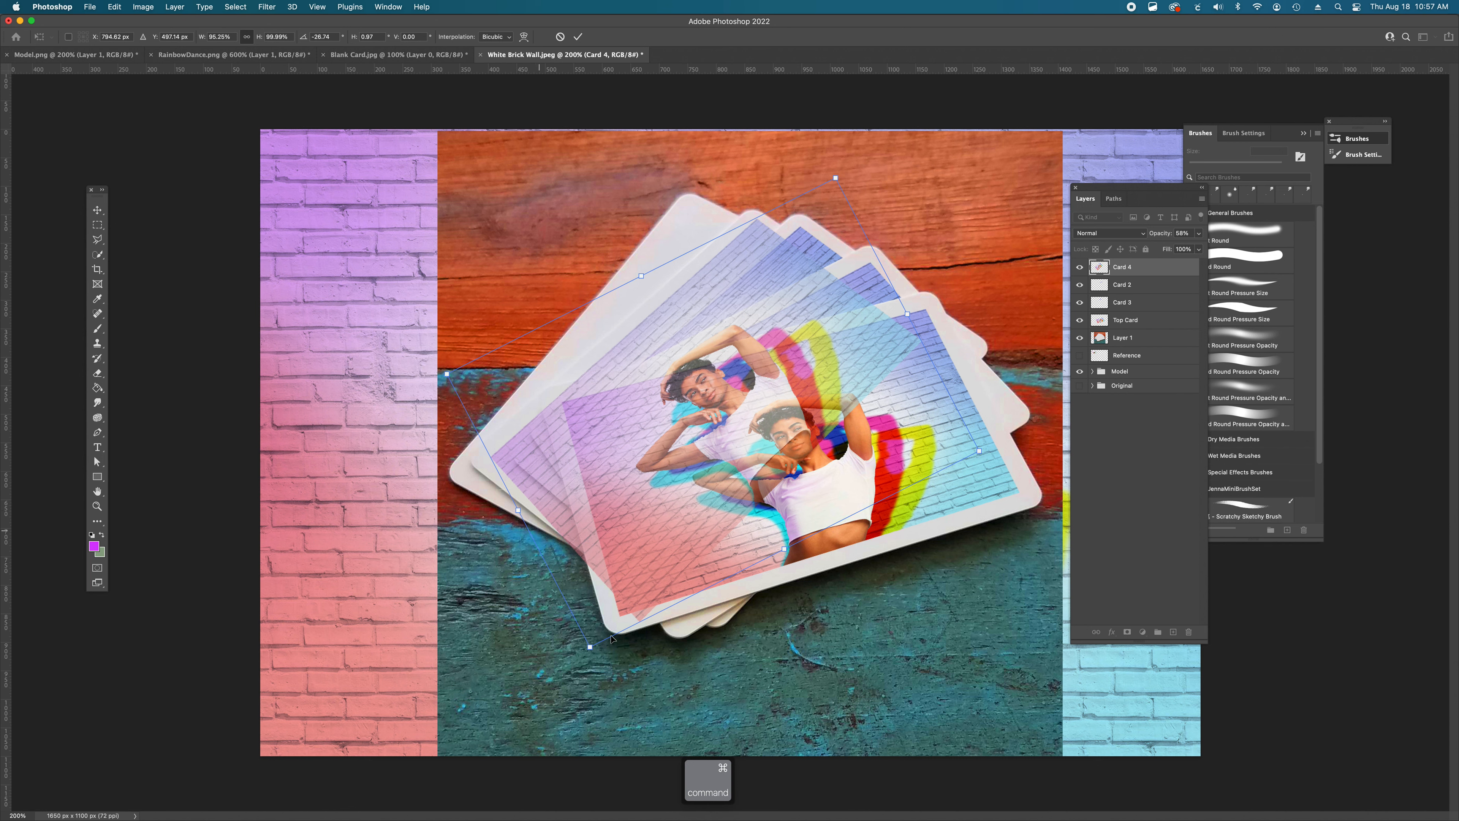
drag(592, 648, 641, 617)
drag(648, 444, 626, 449)
drag(884, 318, 913, 319)
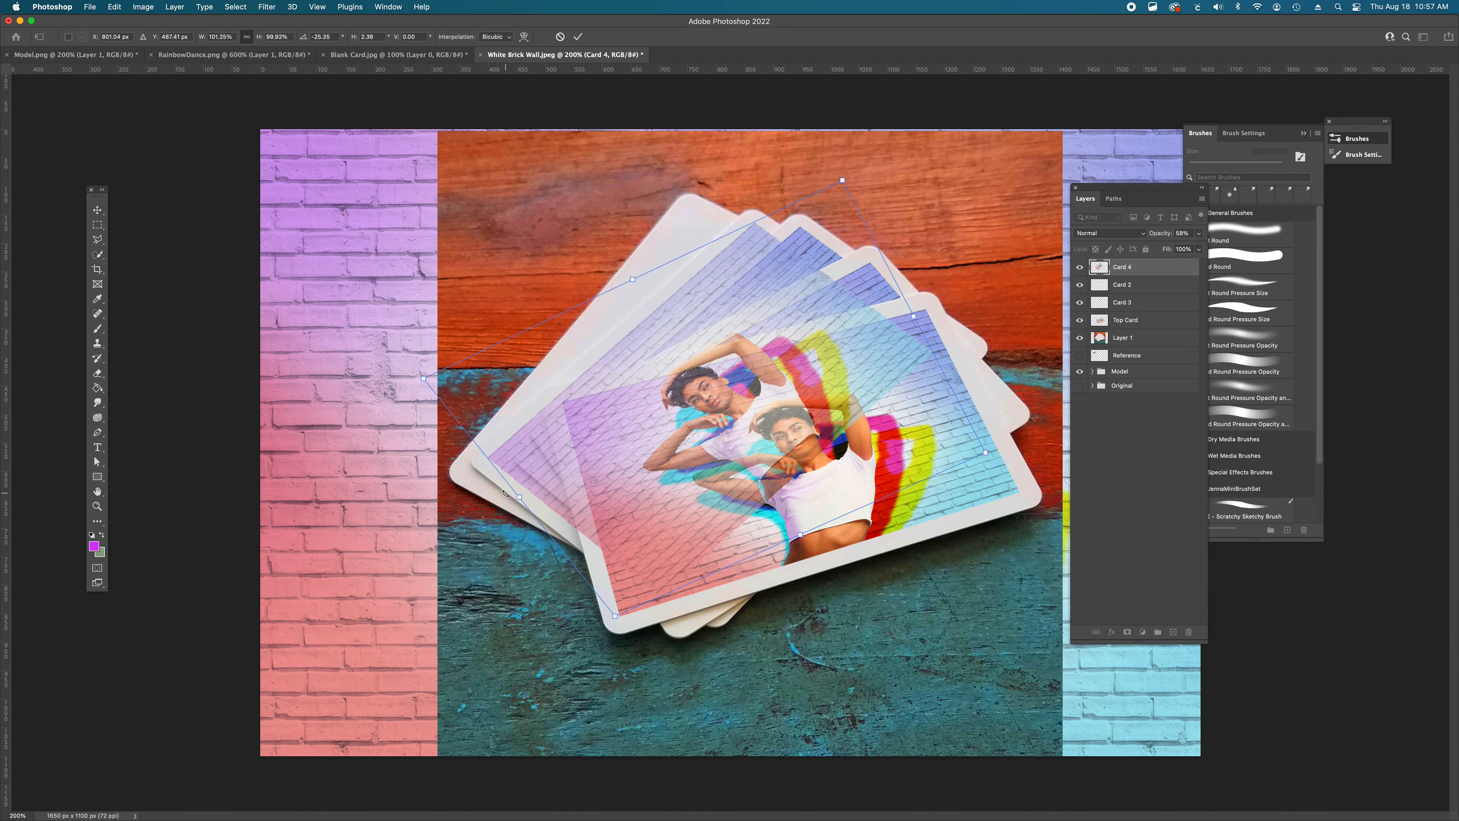
drag(520, 497, 521, 503)
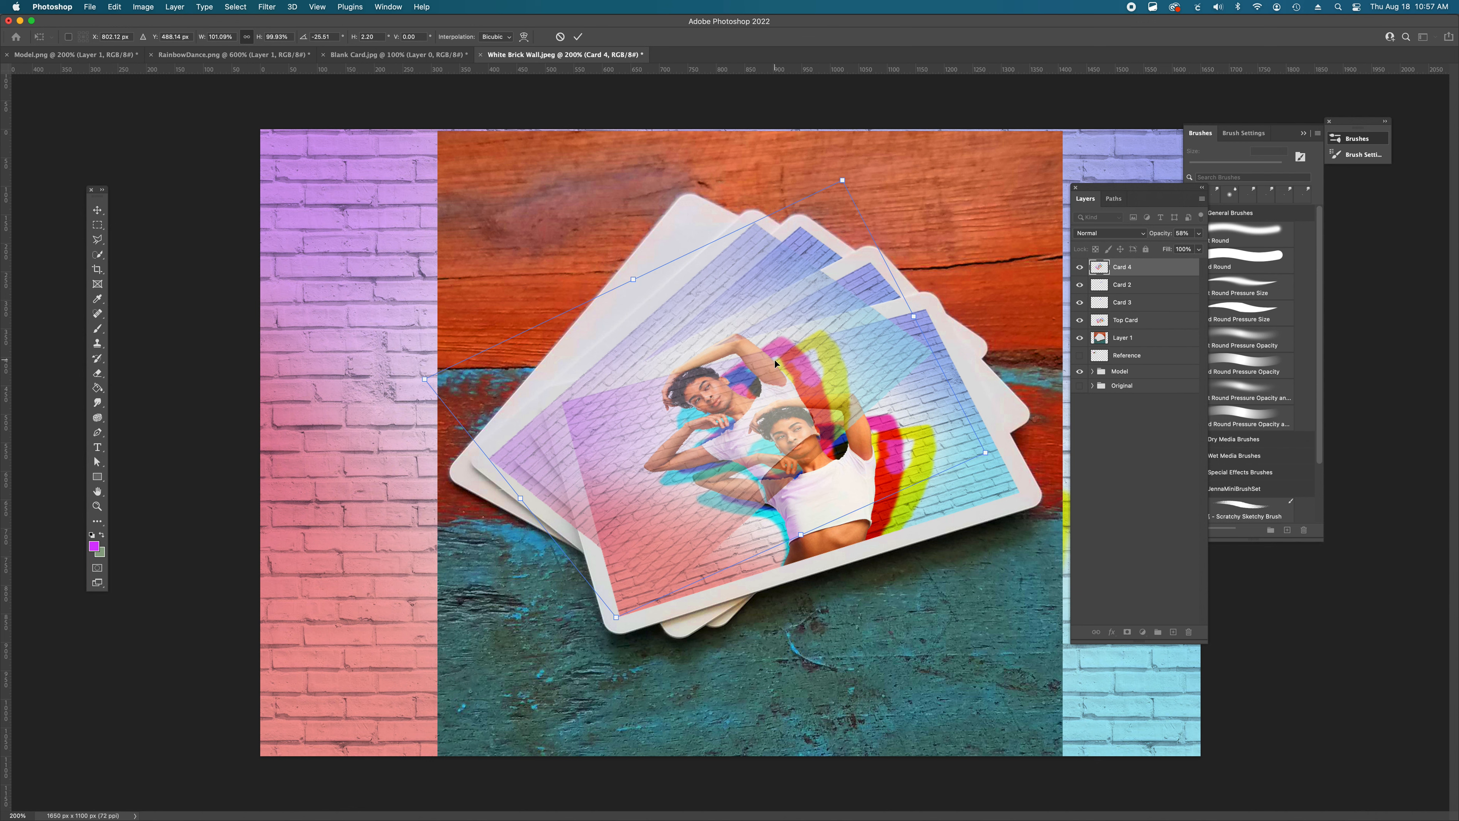
key(Return)
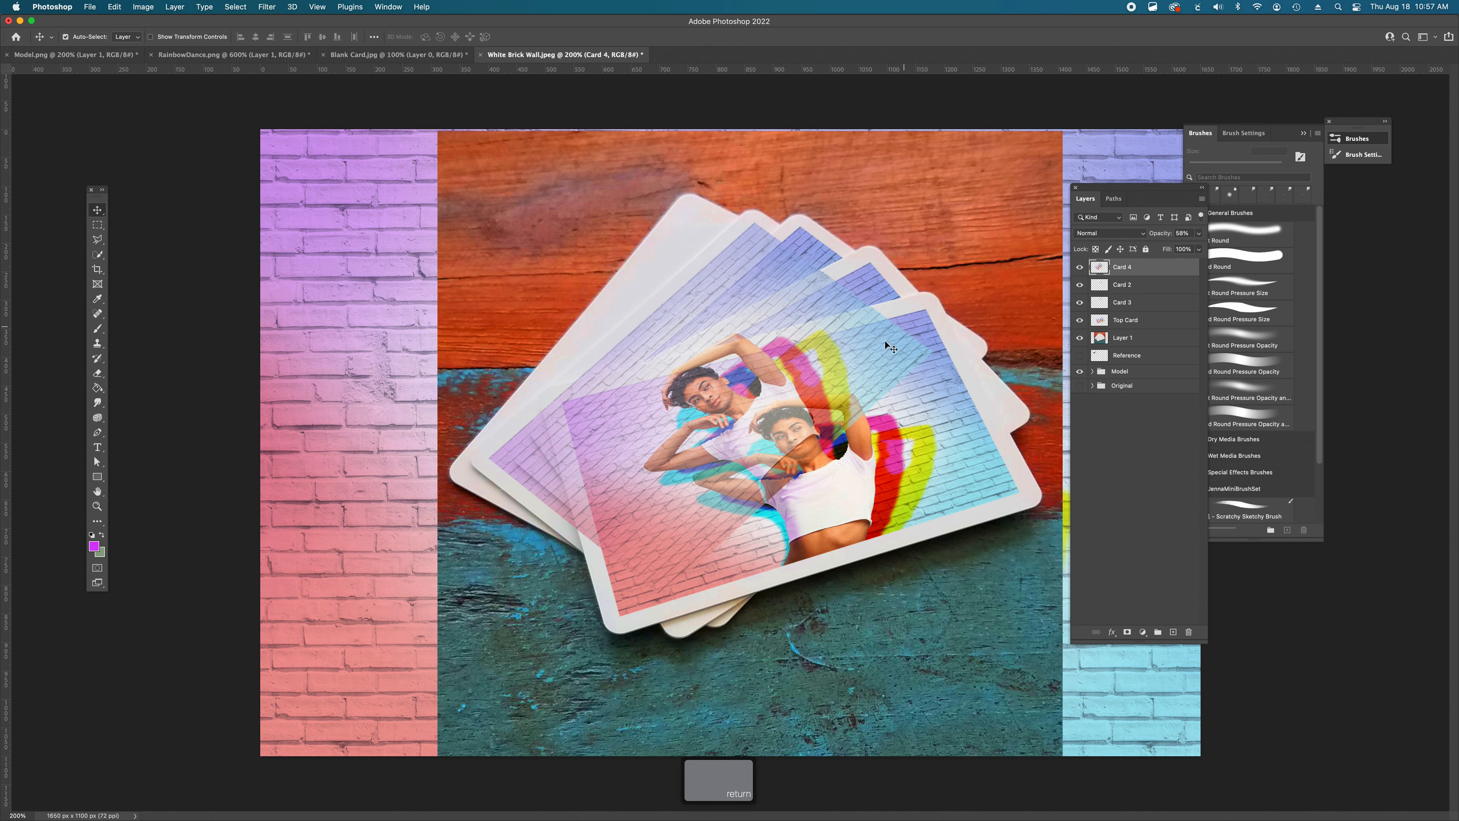
- Outline the area covered by the top card with the Polygonal Lasso, delete it from the Card 4 artwork, and deselect
super+click(588, 499)
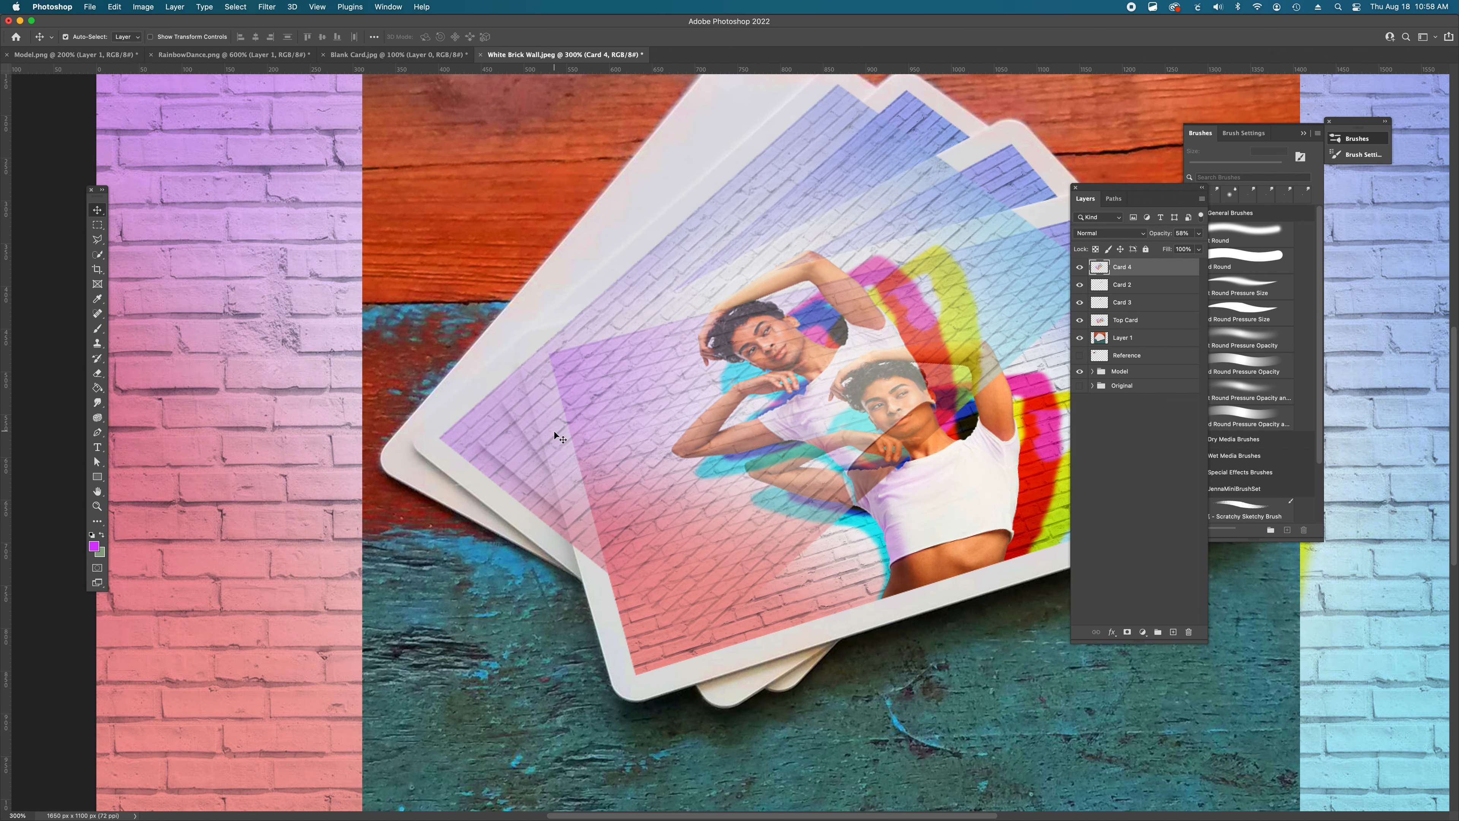
scroll(554, 430, right, 5)
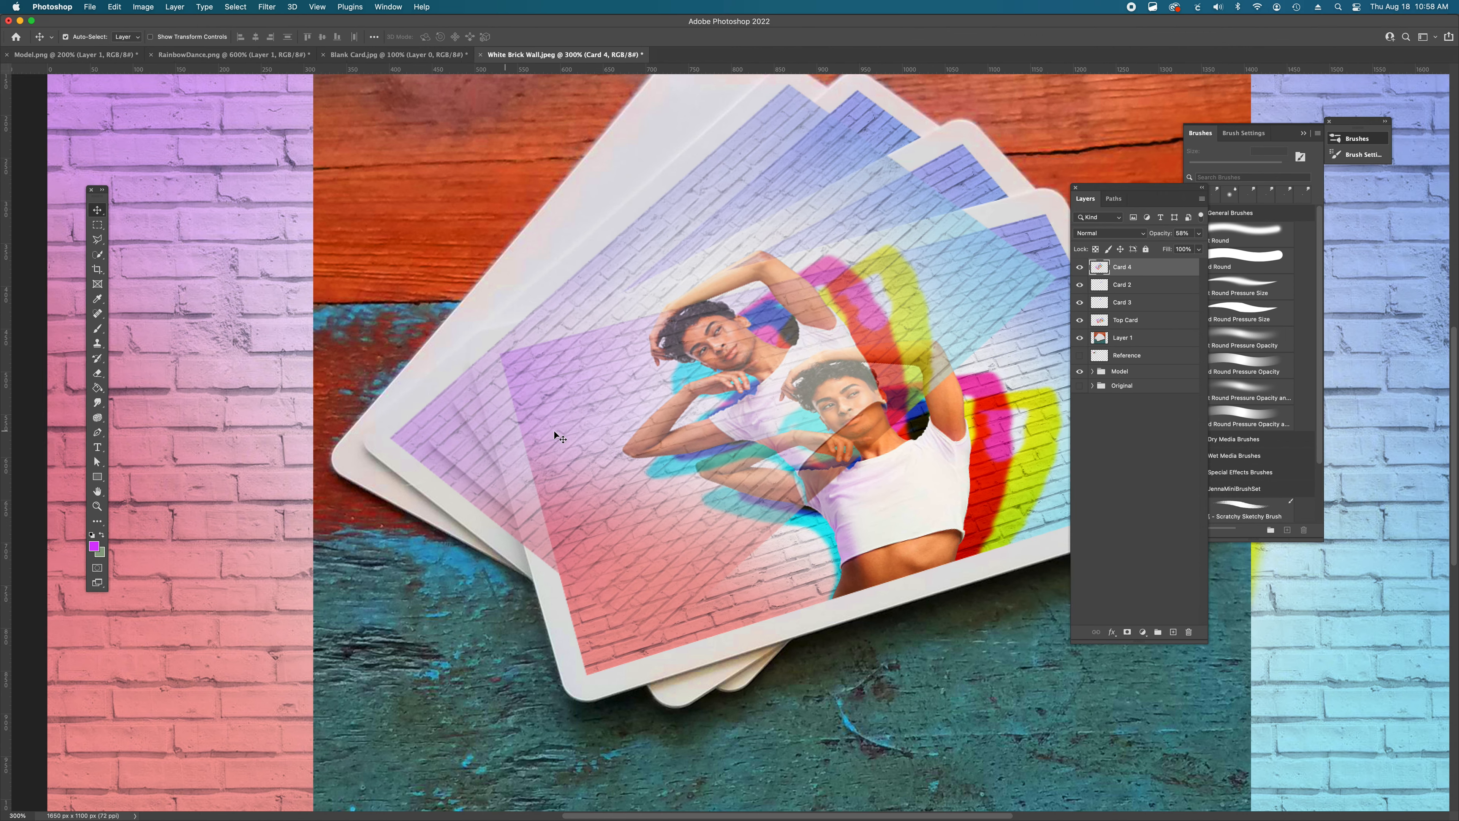
key(l)
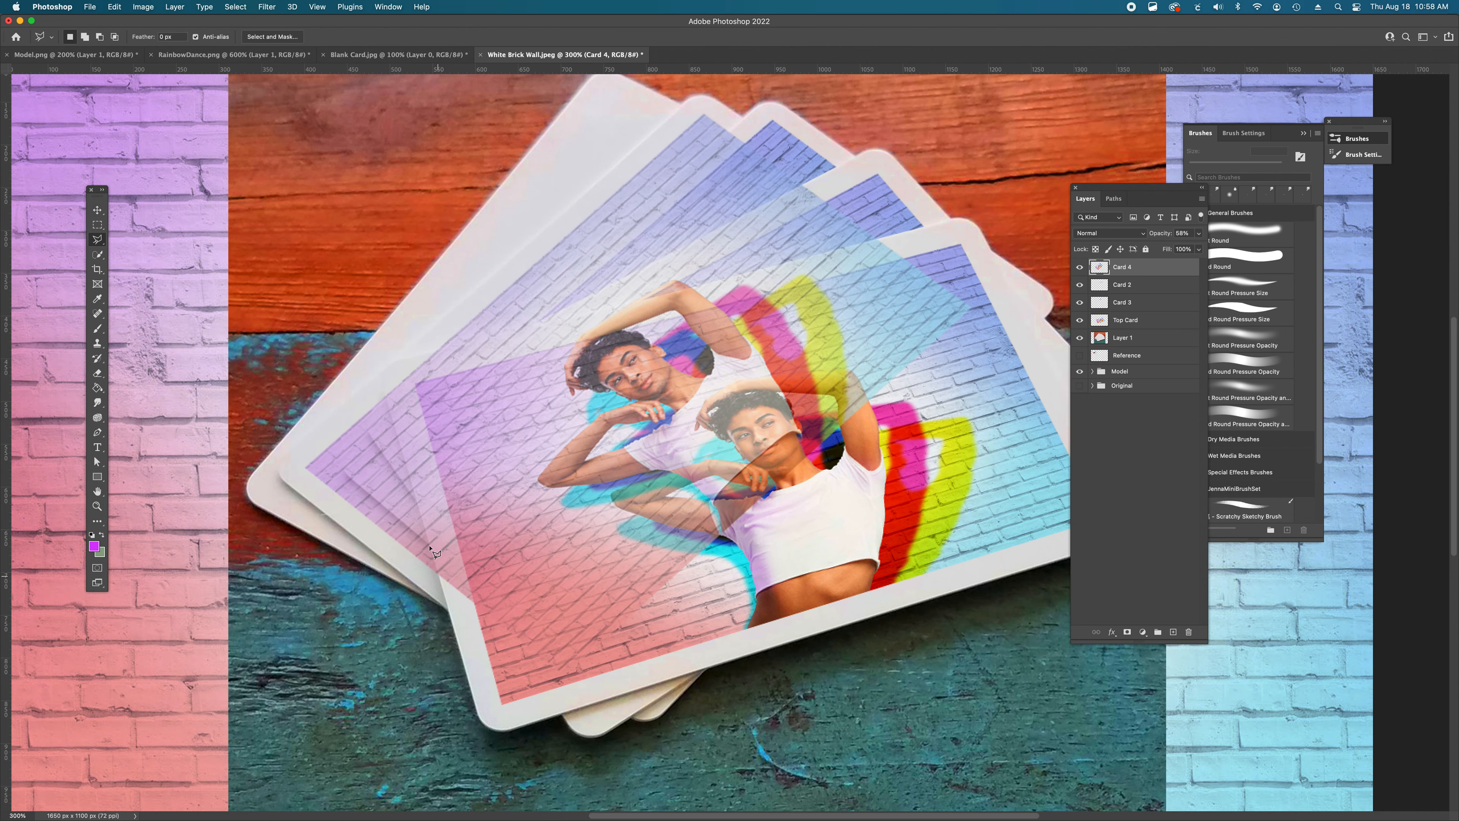
click(937, 224)
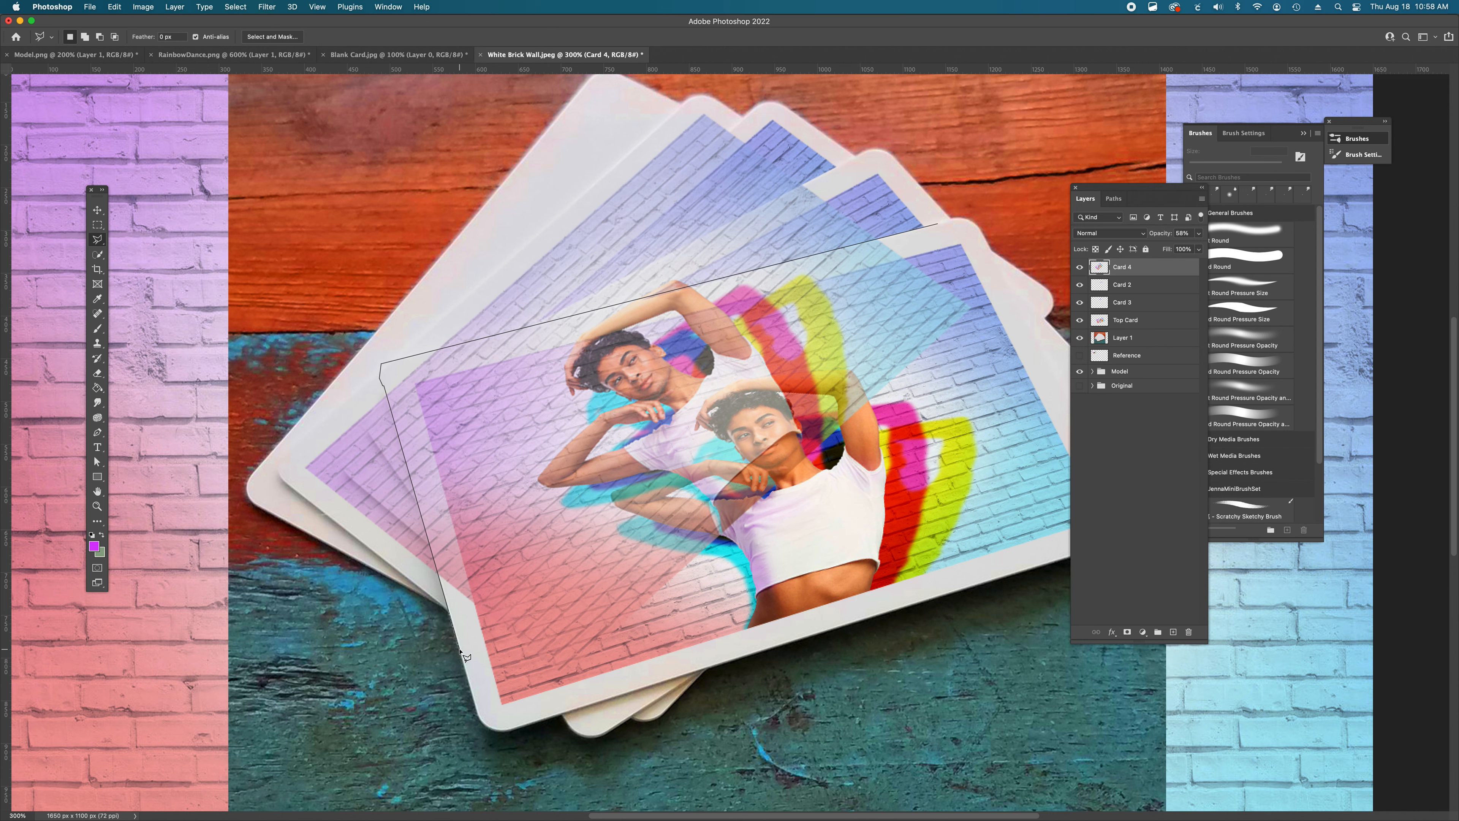
click(478, 717)
click(700, 733)
click(971, 474)
click(1014, 325)
click(984, 267)
click(938, 225)
key(Delete)
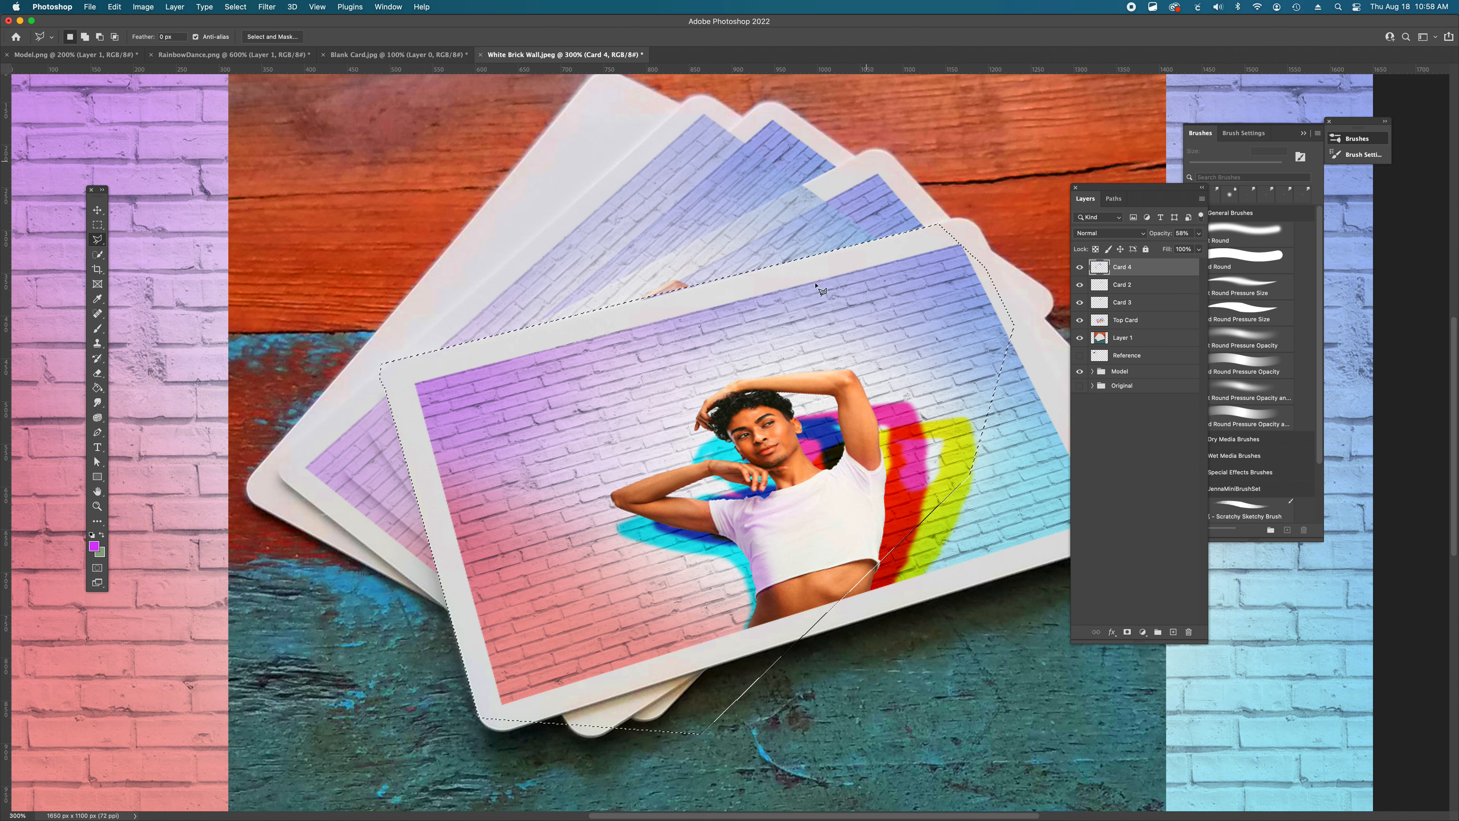
key(cmd+d)
click(817, 178)
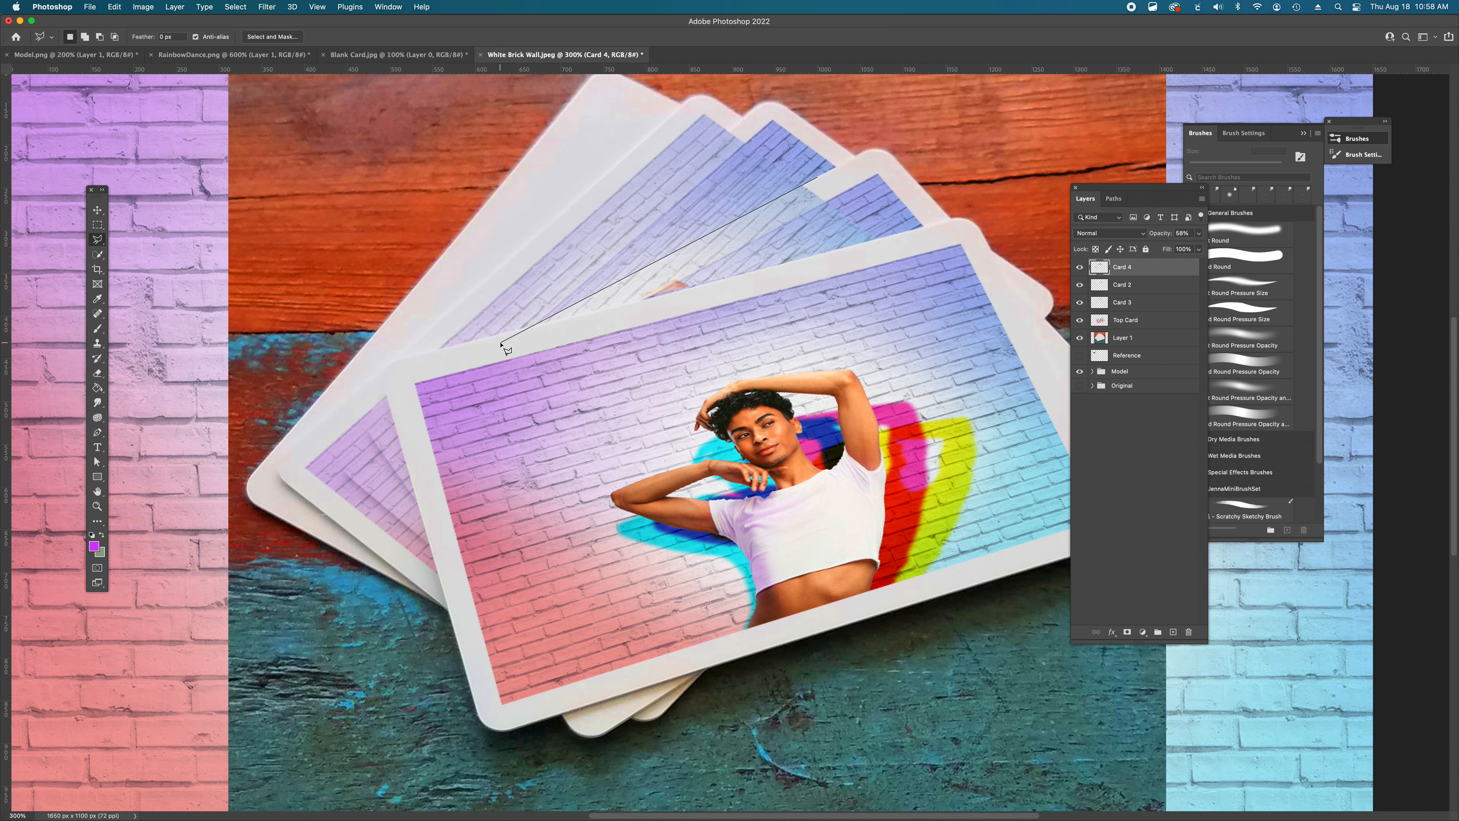
key(Escape)
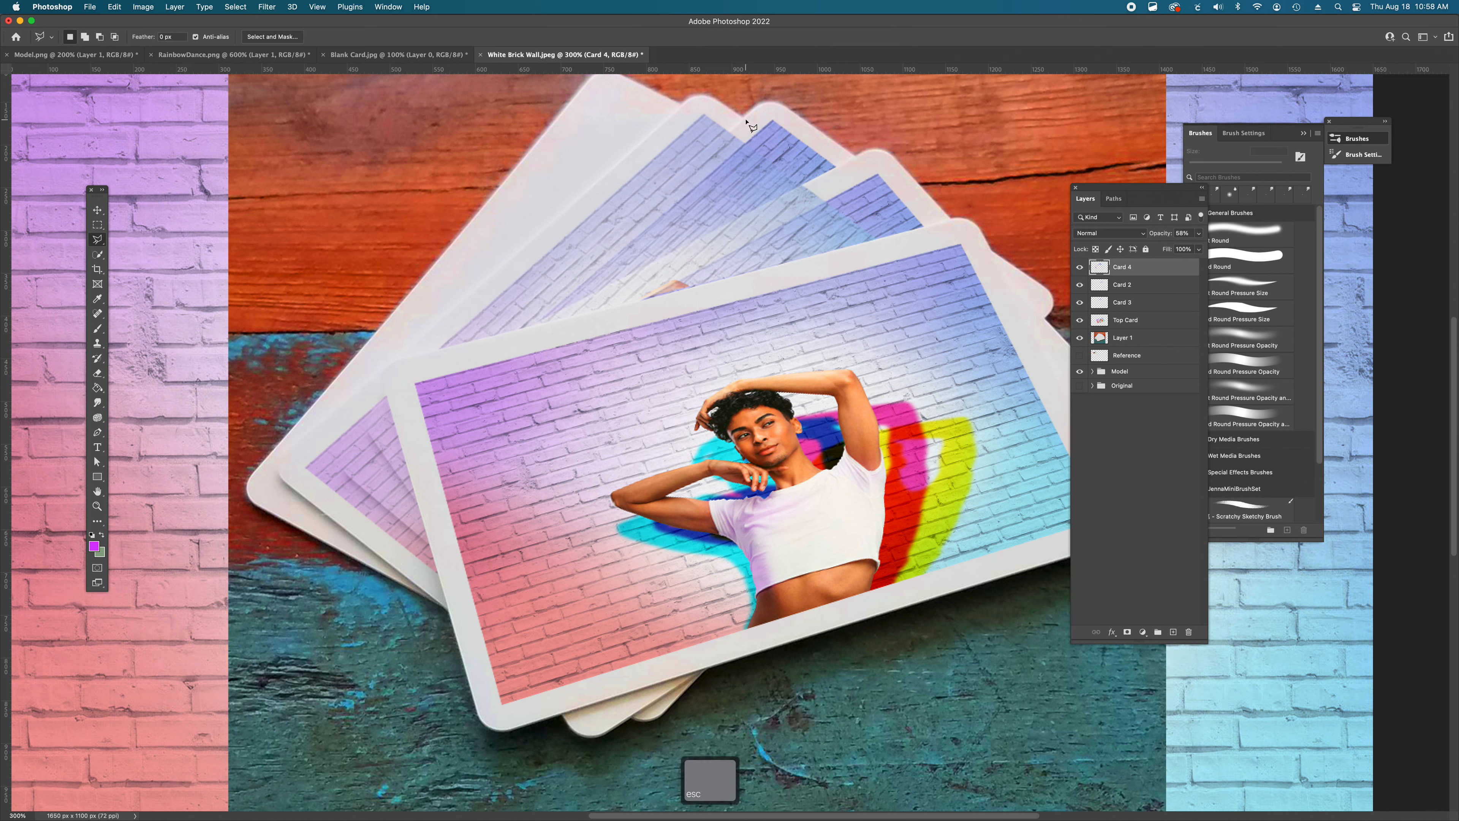
click(744, 119)
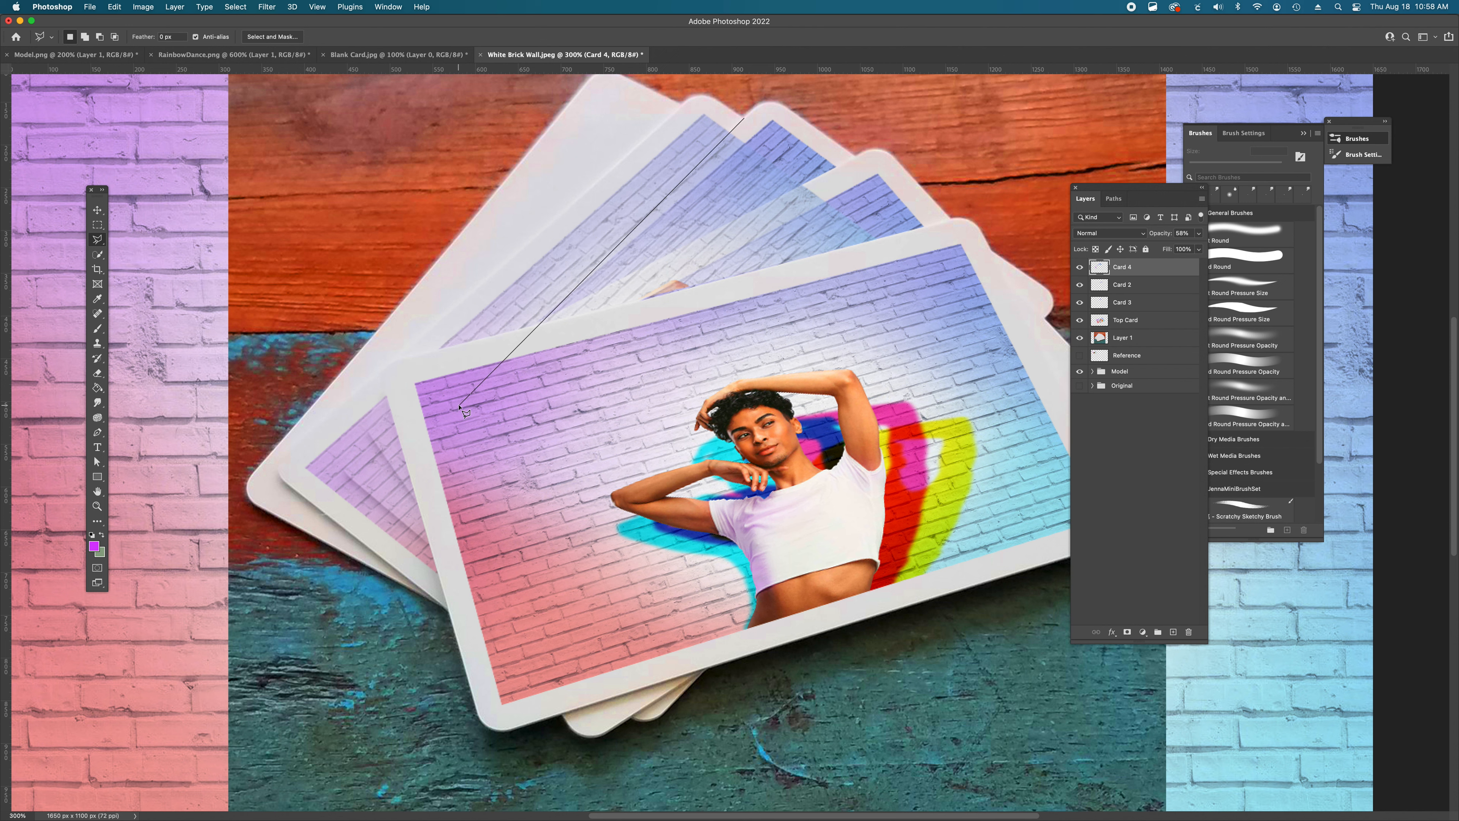
key(Escape)
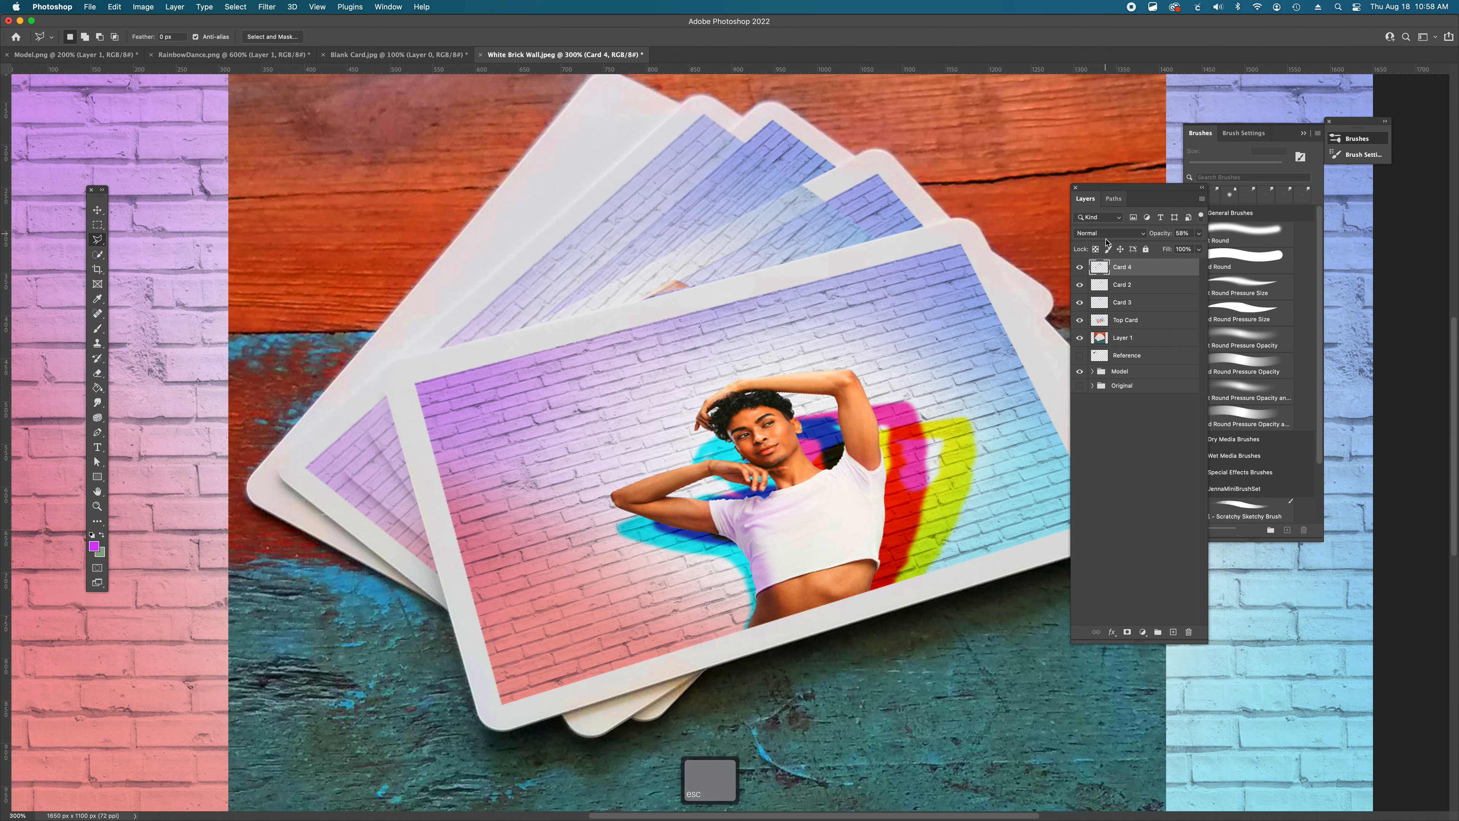
- Lower Card 4's opacity to 13%, then lasso and delete its artwork overlapping the second and third cards along their upper edges
click(1199, 233)
drag(1183, 251, 1160, 252)
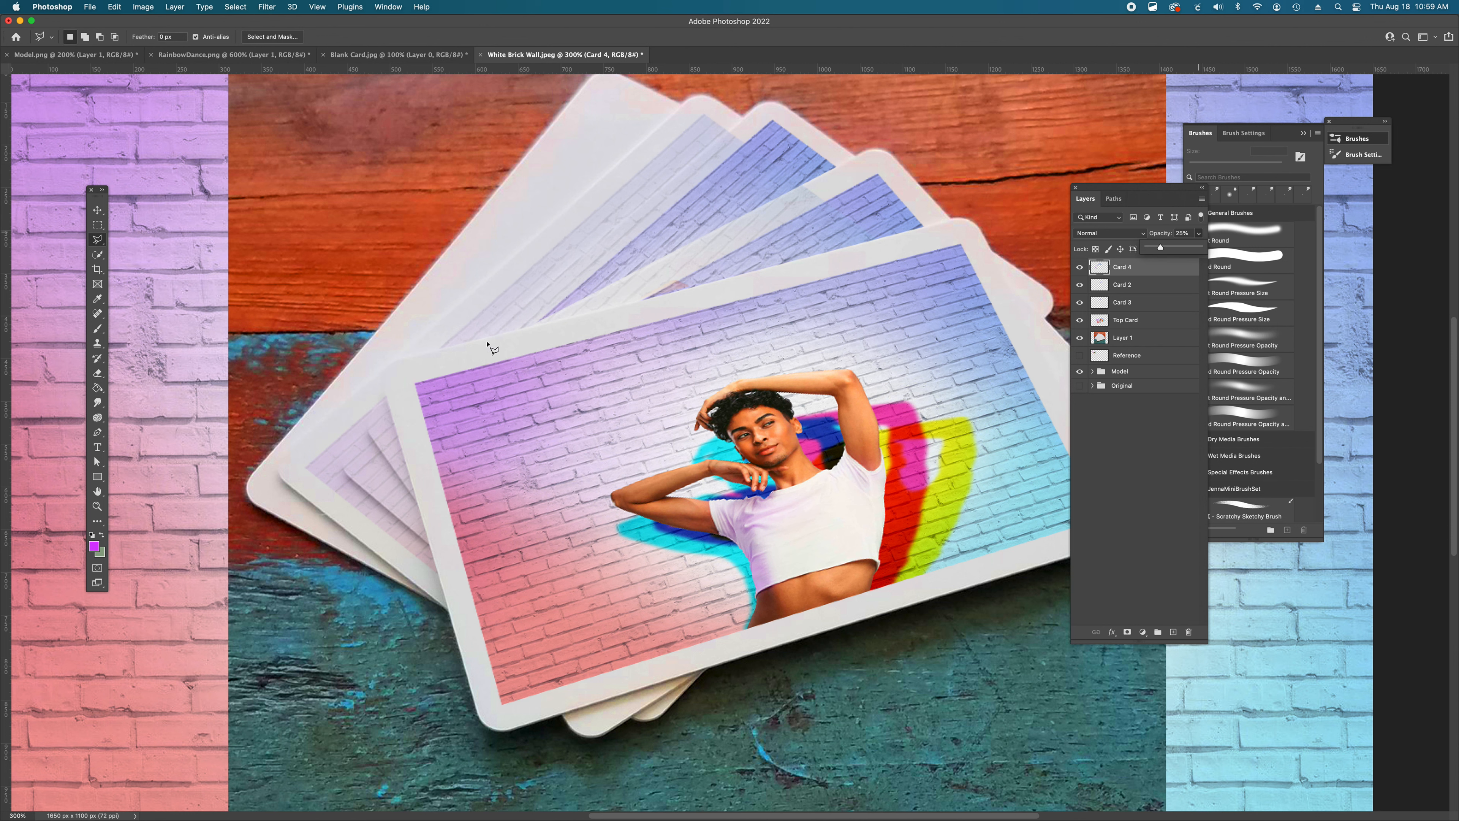
drag(1165, 250, 1158, 251)
click(735, 127)
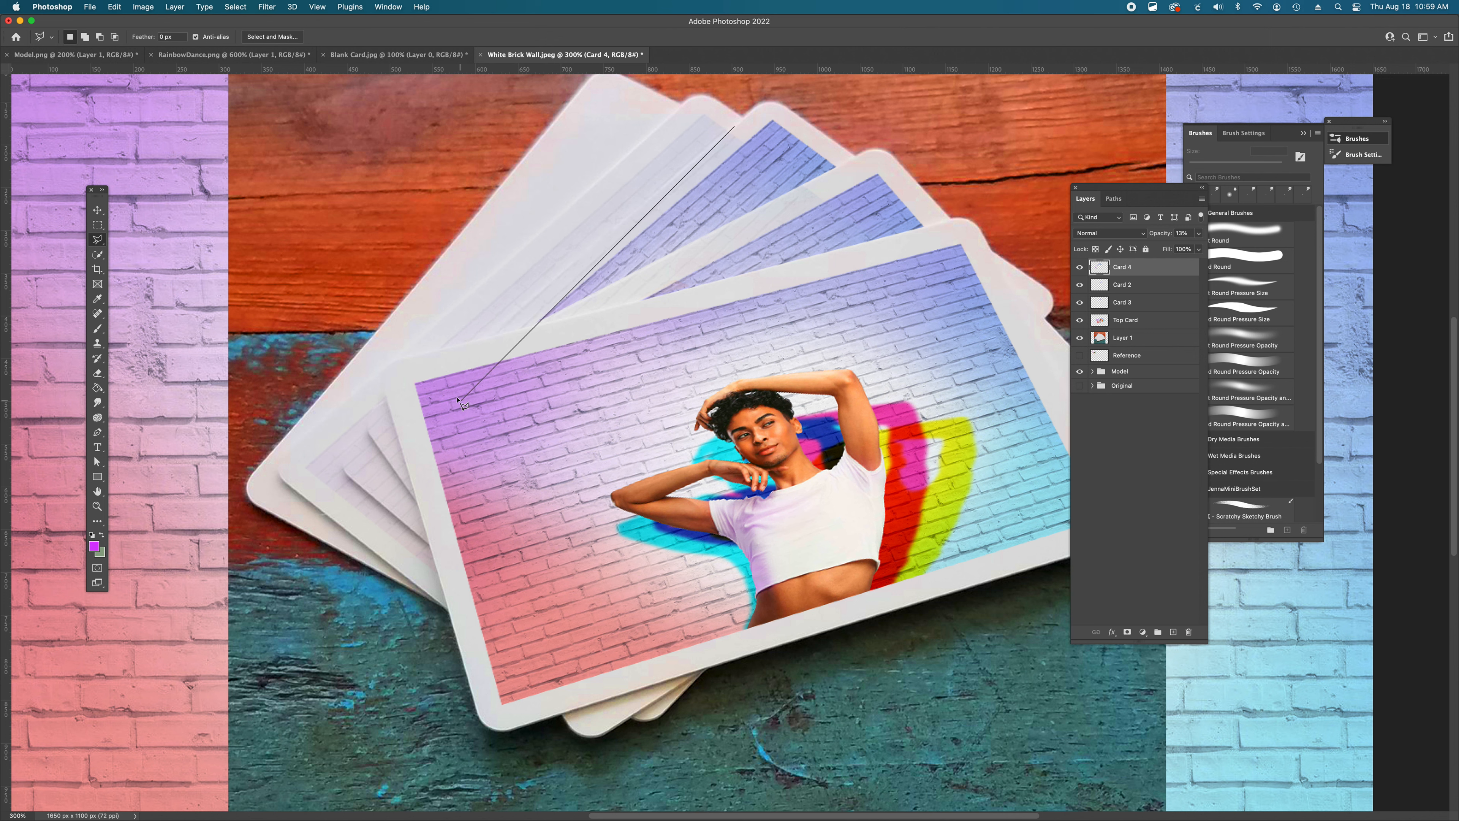
click(421, 388)
click(767, 441)
click(975, 349)
click(963, 195)
click(846, 143)
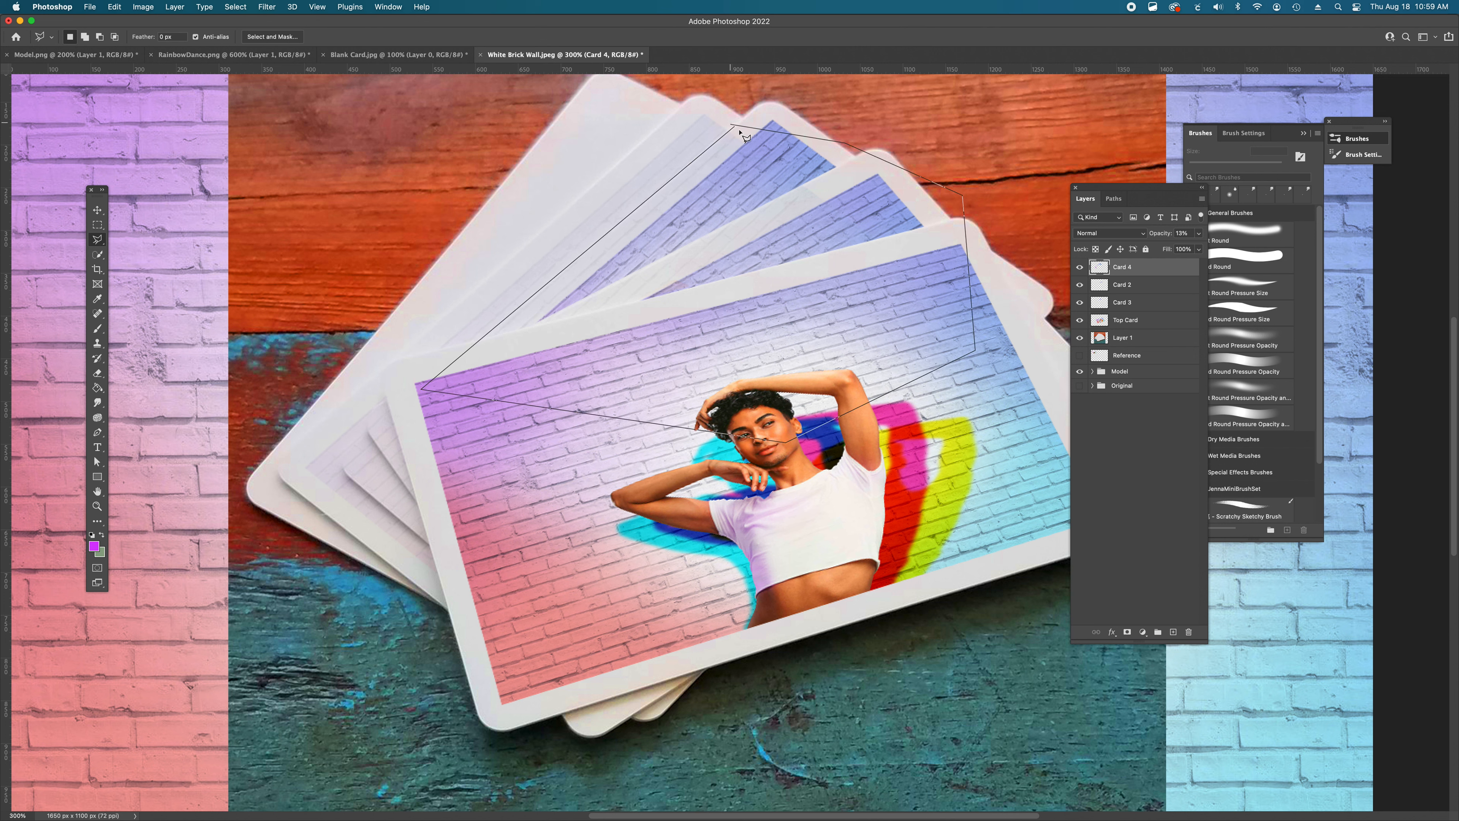
click(735, 128)
key(BackSpace)
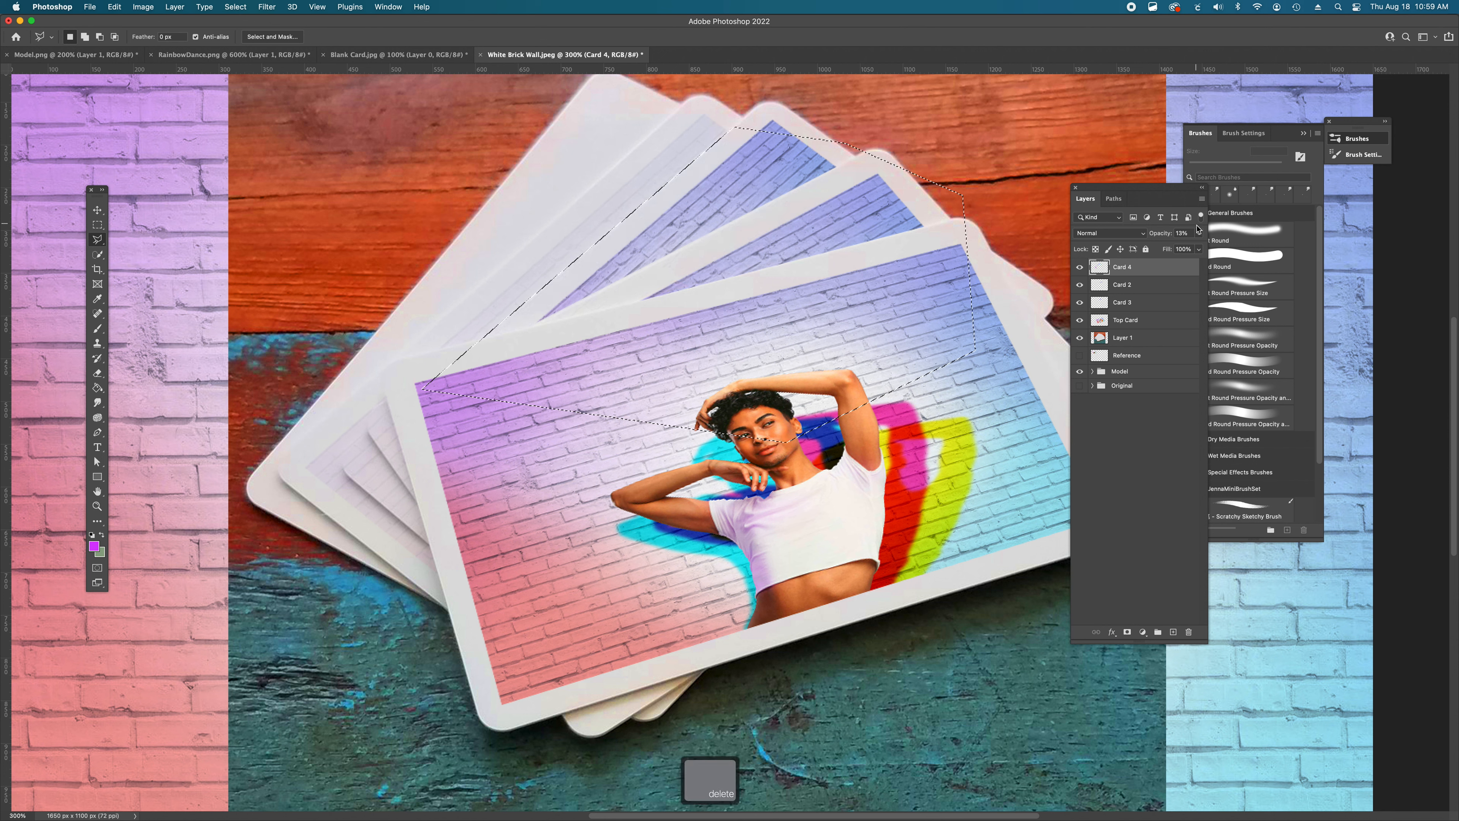
- Raise the Card 4 layer opacity to 52% and clear the selection
click(1197, 233)
drag(1170, 248, 1174, 248)
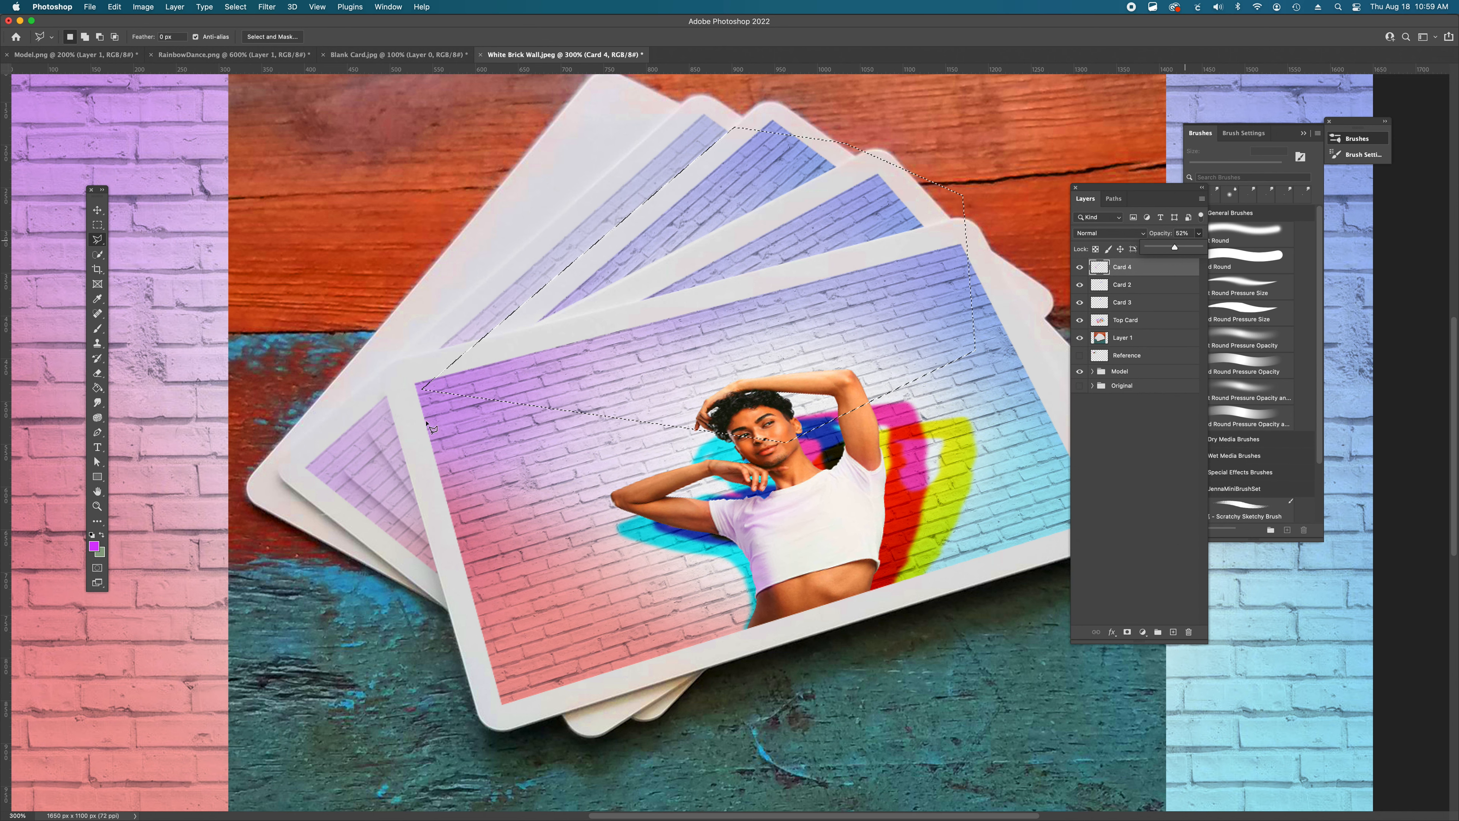
key(super+d)
- Hide the Card 4 layer to expose the blank lower-left corners of the stacked cards
scroll(623, 365, left, 3)
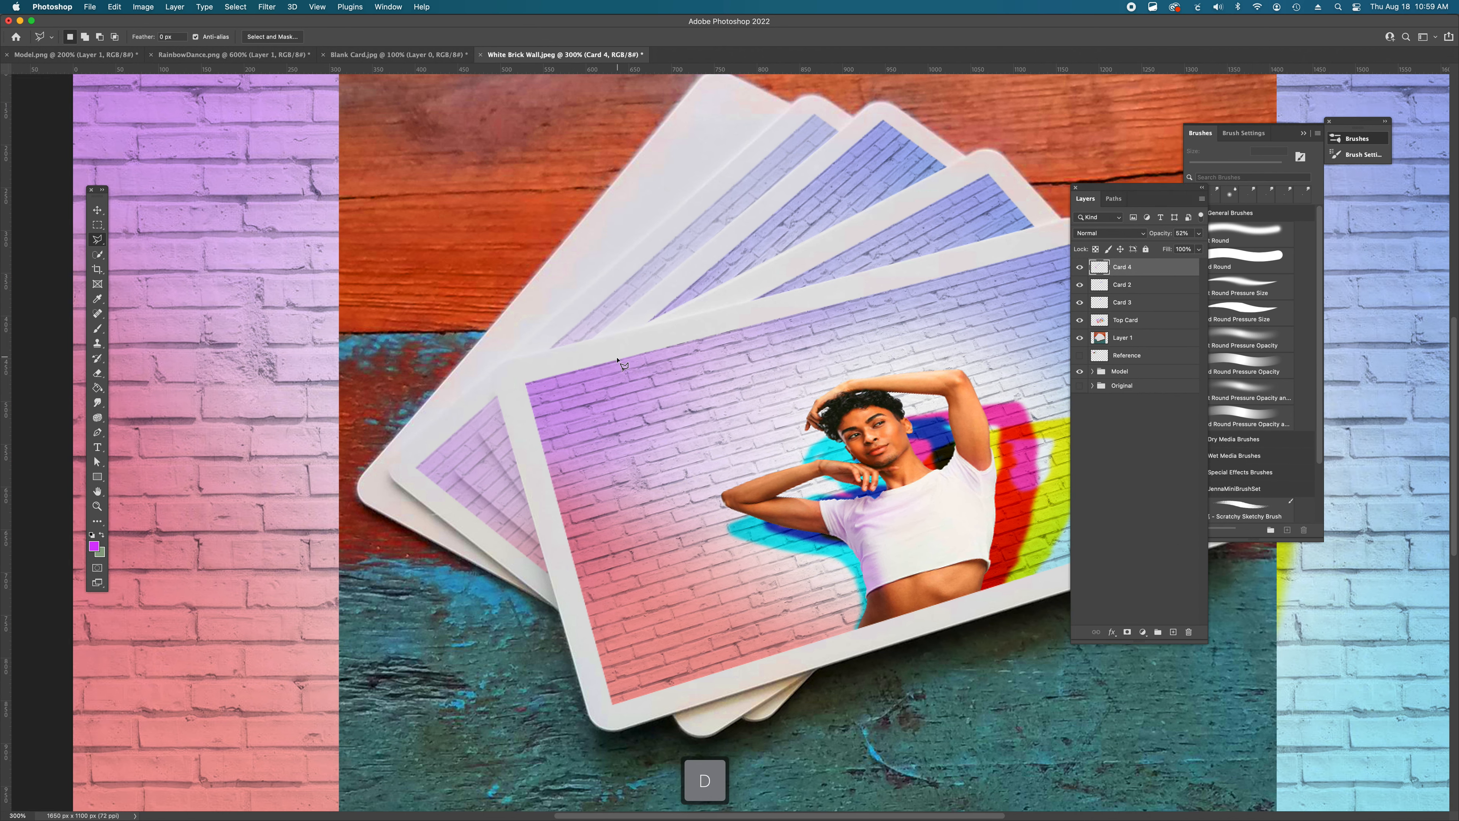
super+click(517, 423)
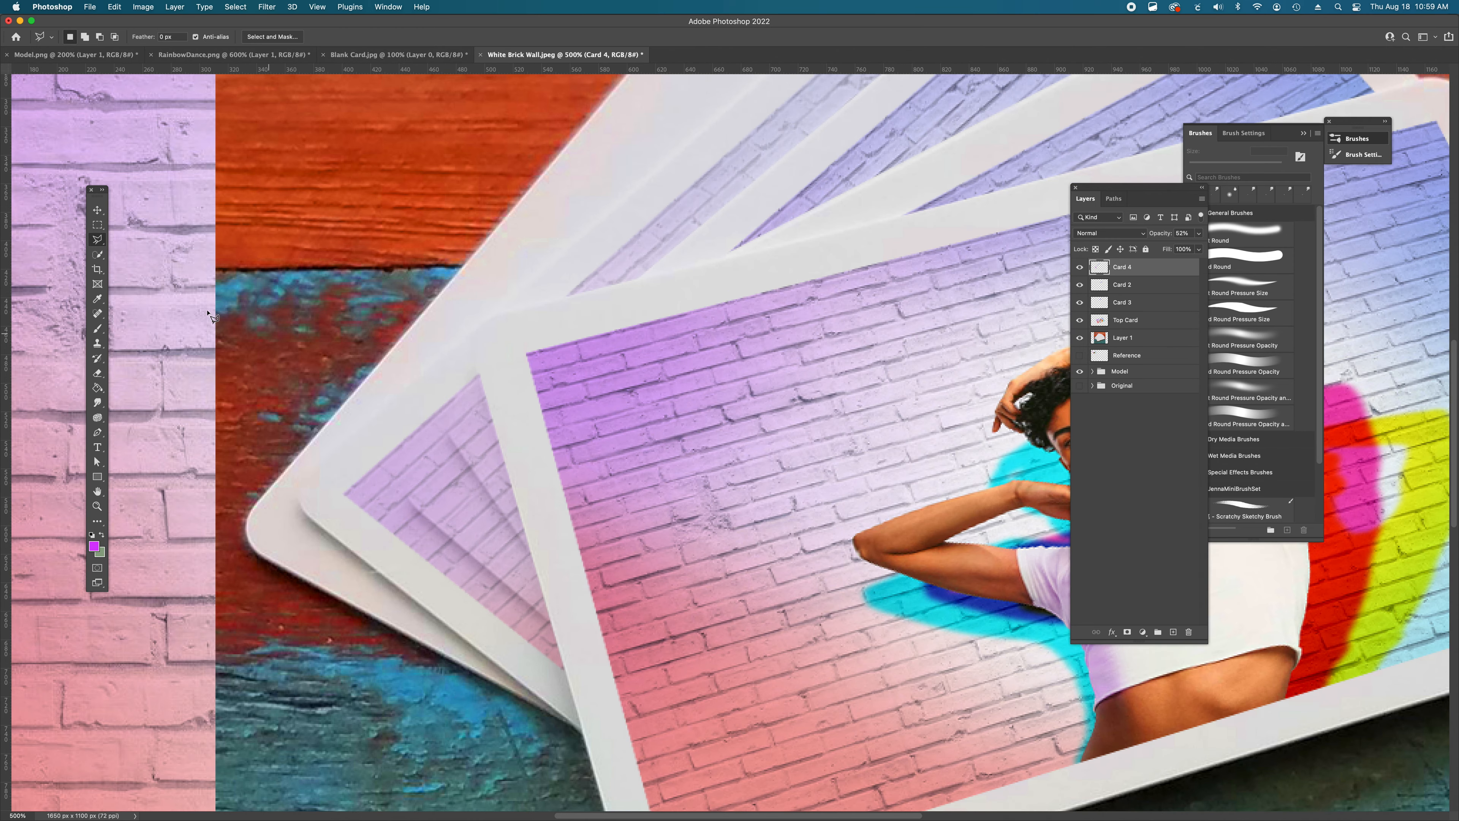
drag(98, 245, 127, 242)
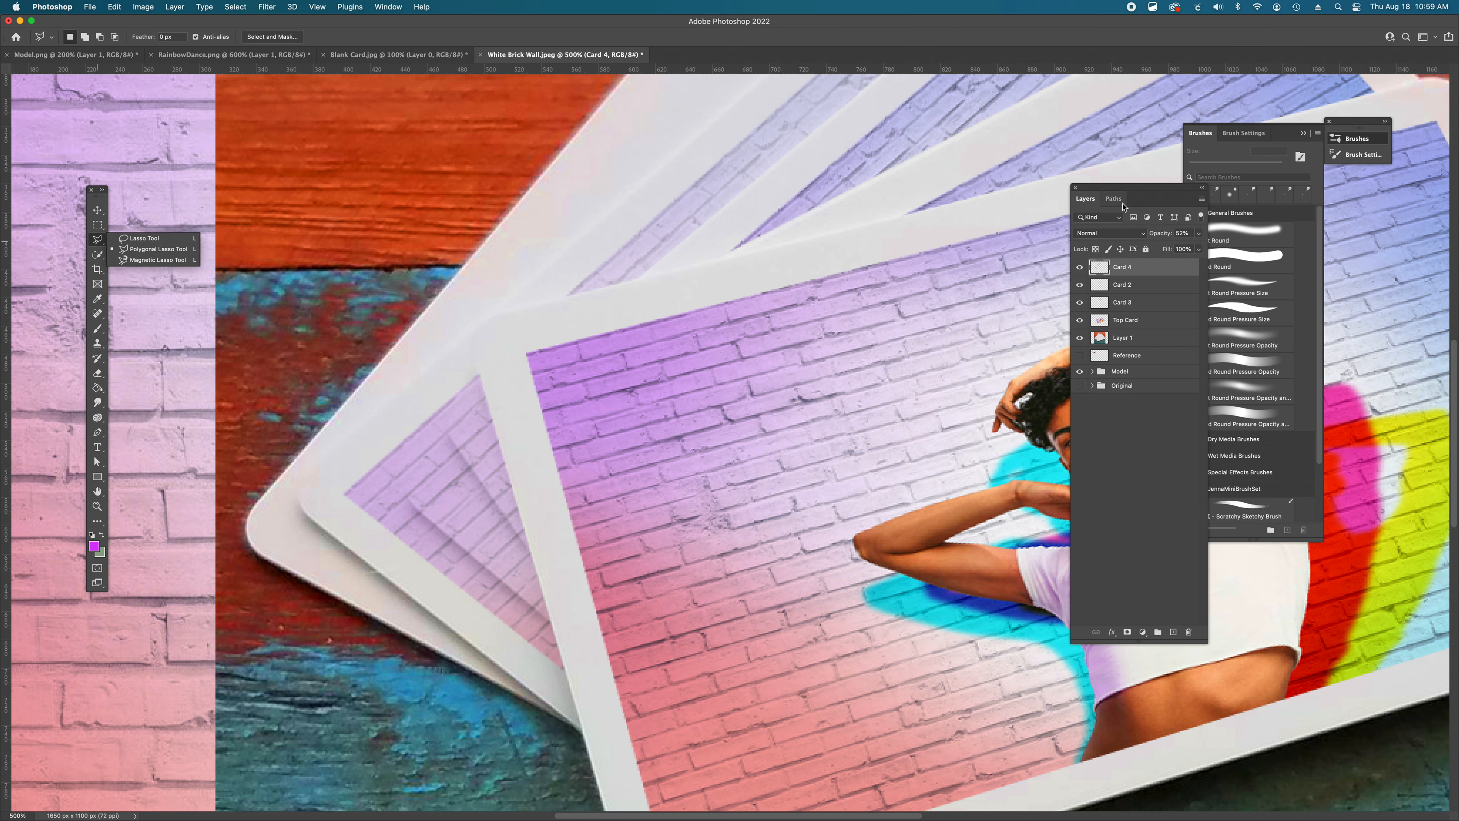
click(1080, 267)
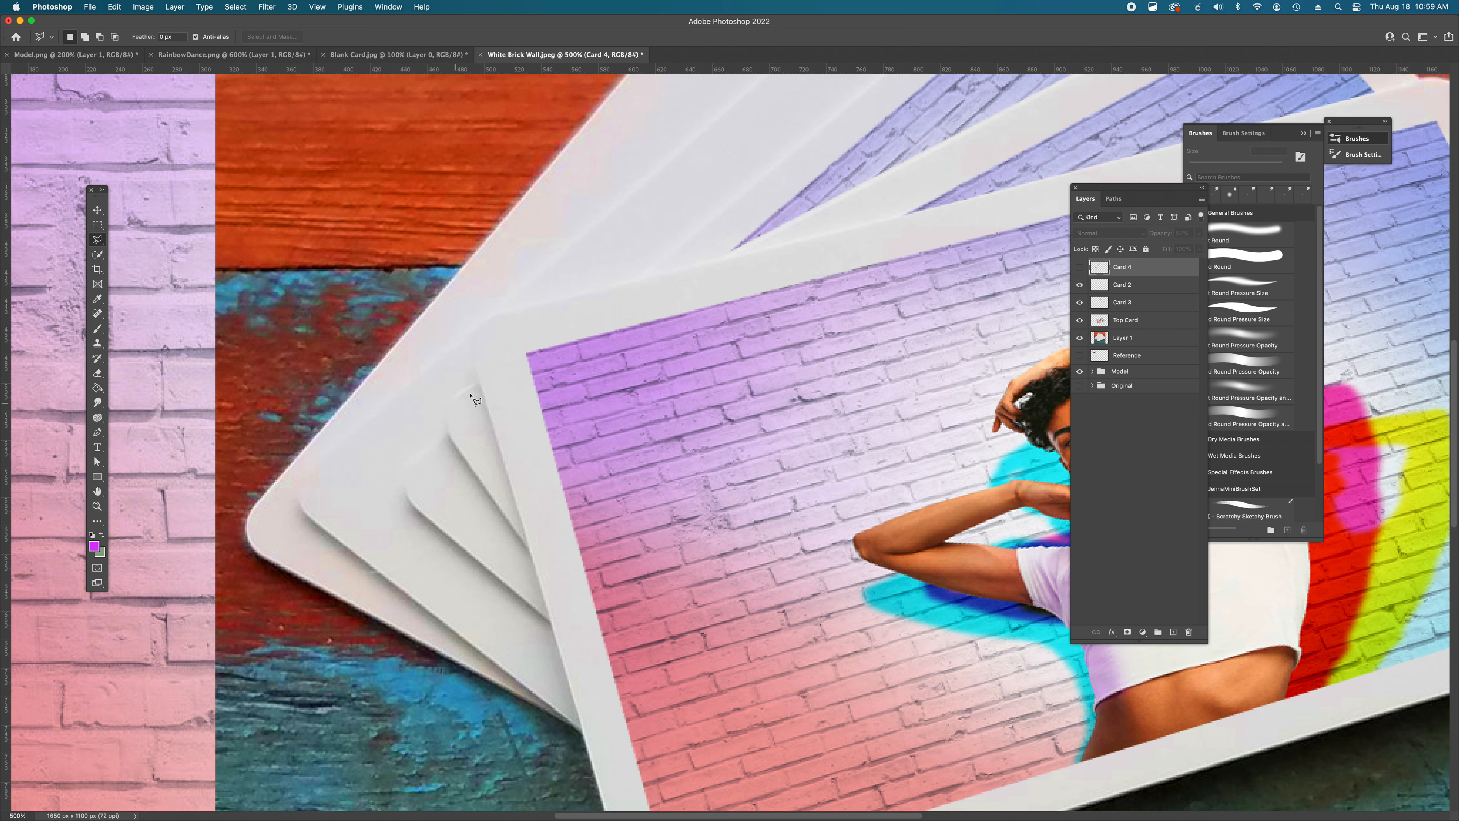
key(super+equal)
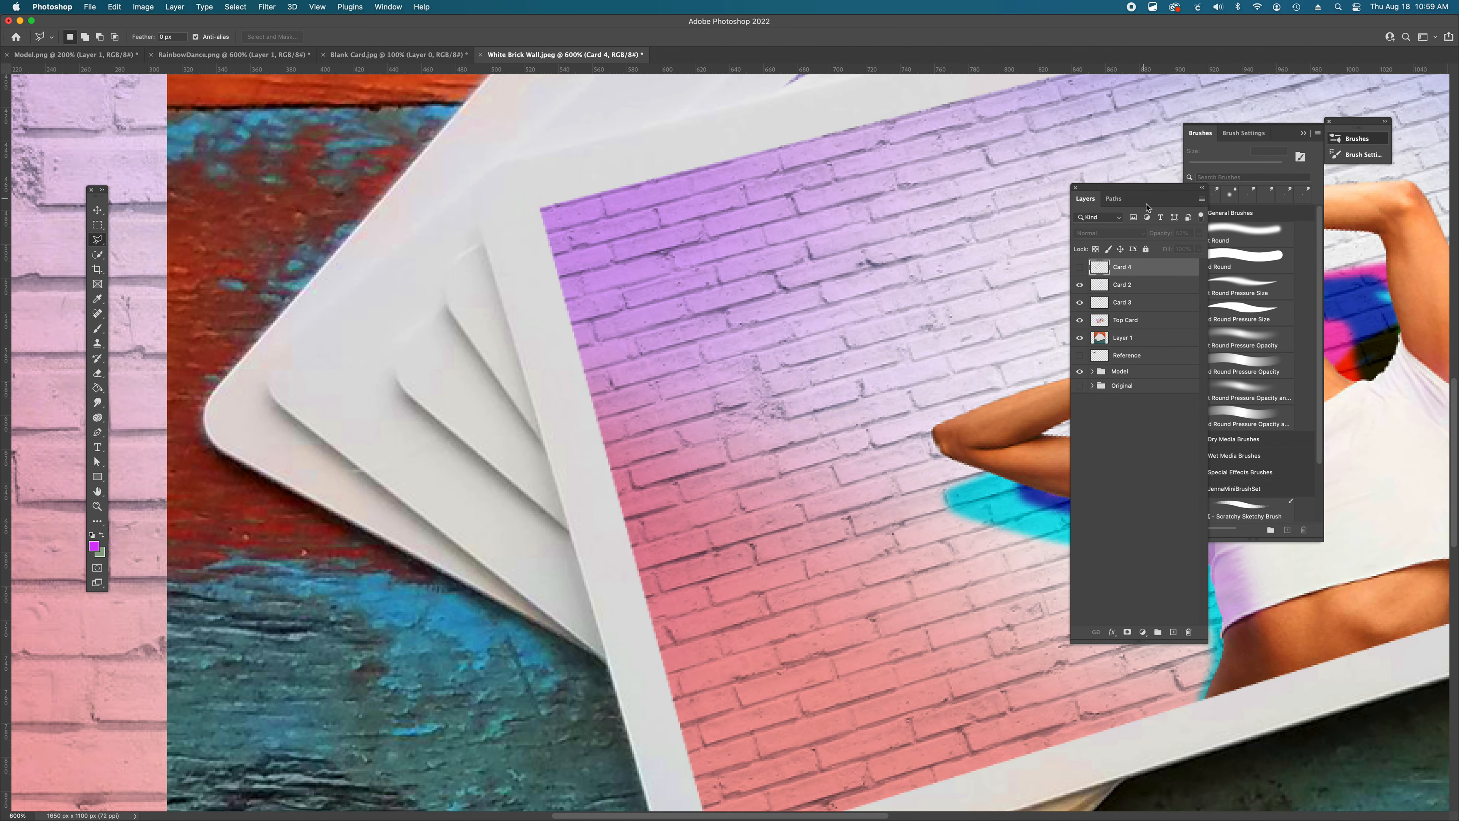
- Start a Pen tool work path at the top card's edge and curve it around the rounded corner of the card directly beneath
click(1113, 198)
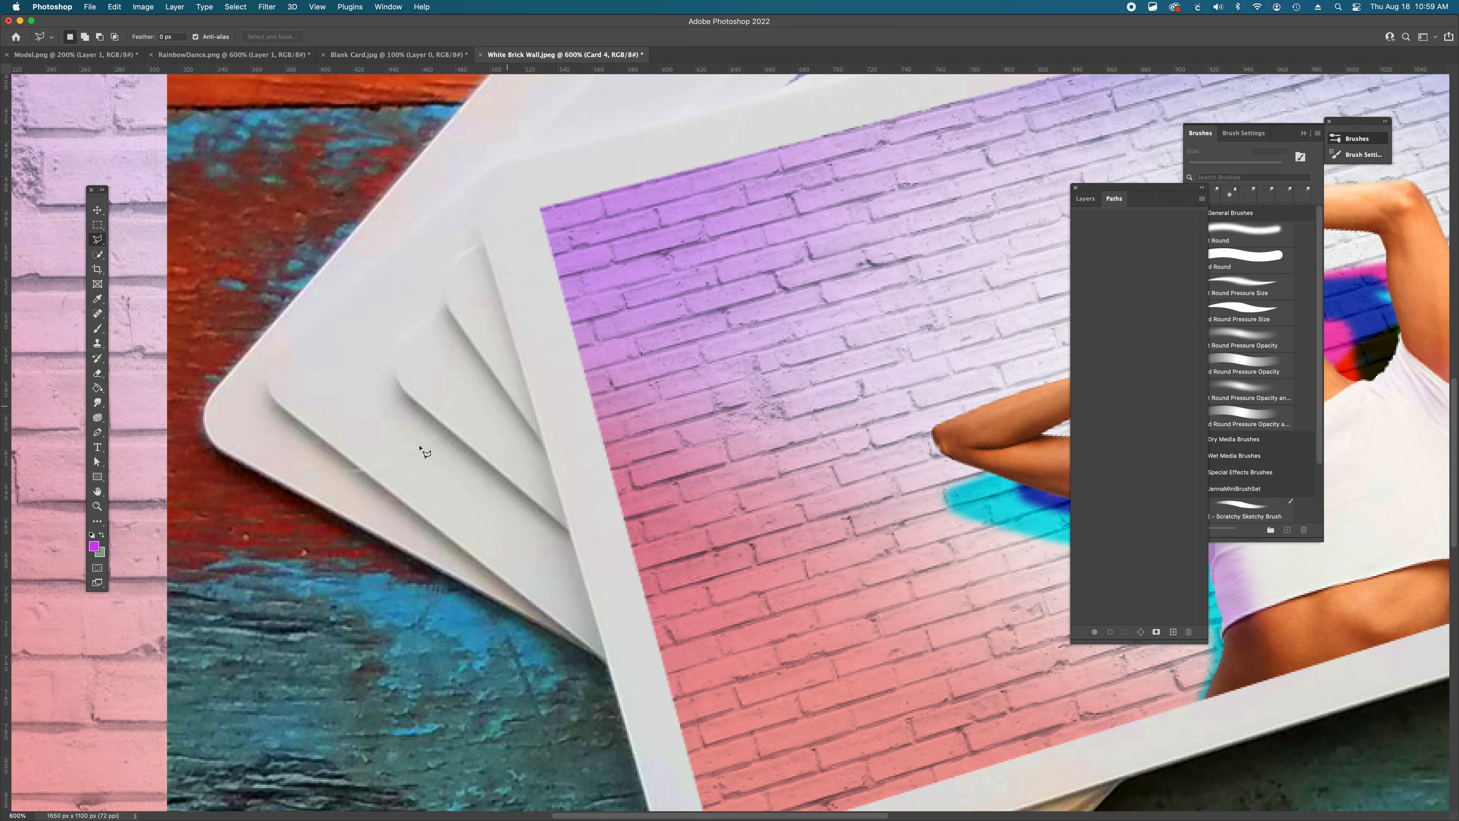
key(p)
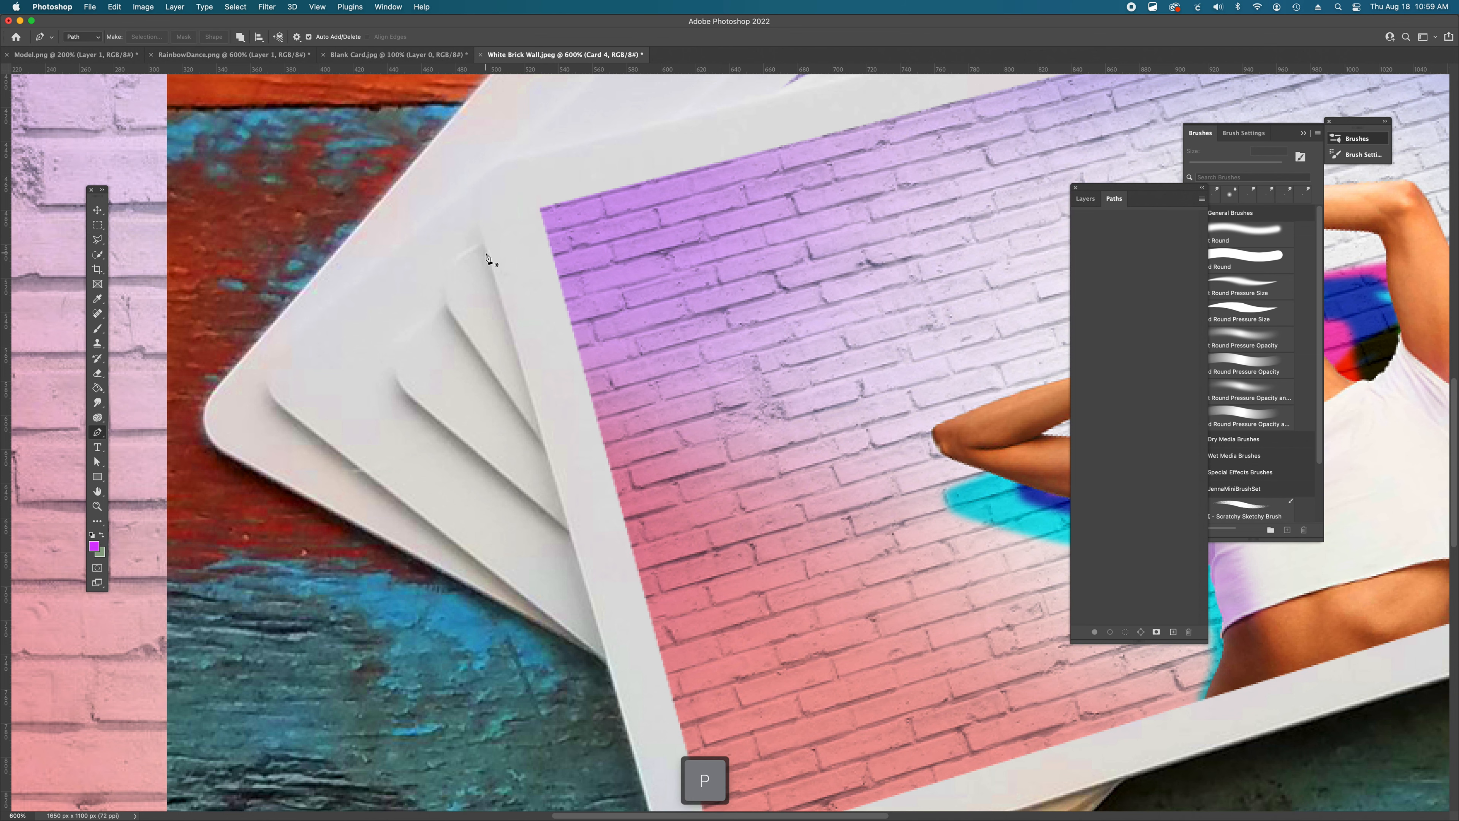
super+click(526, 374)
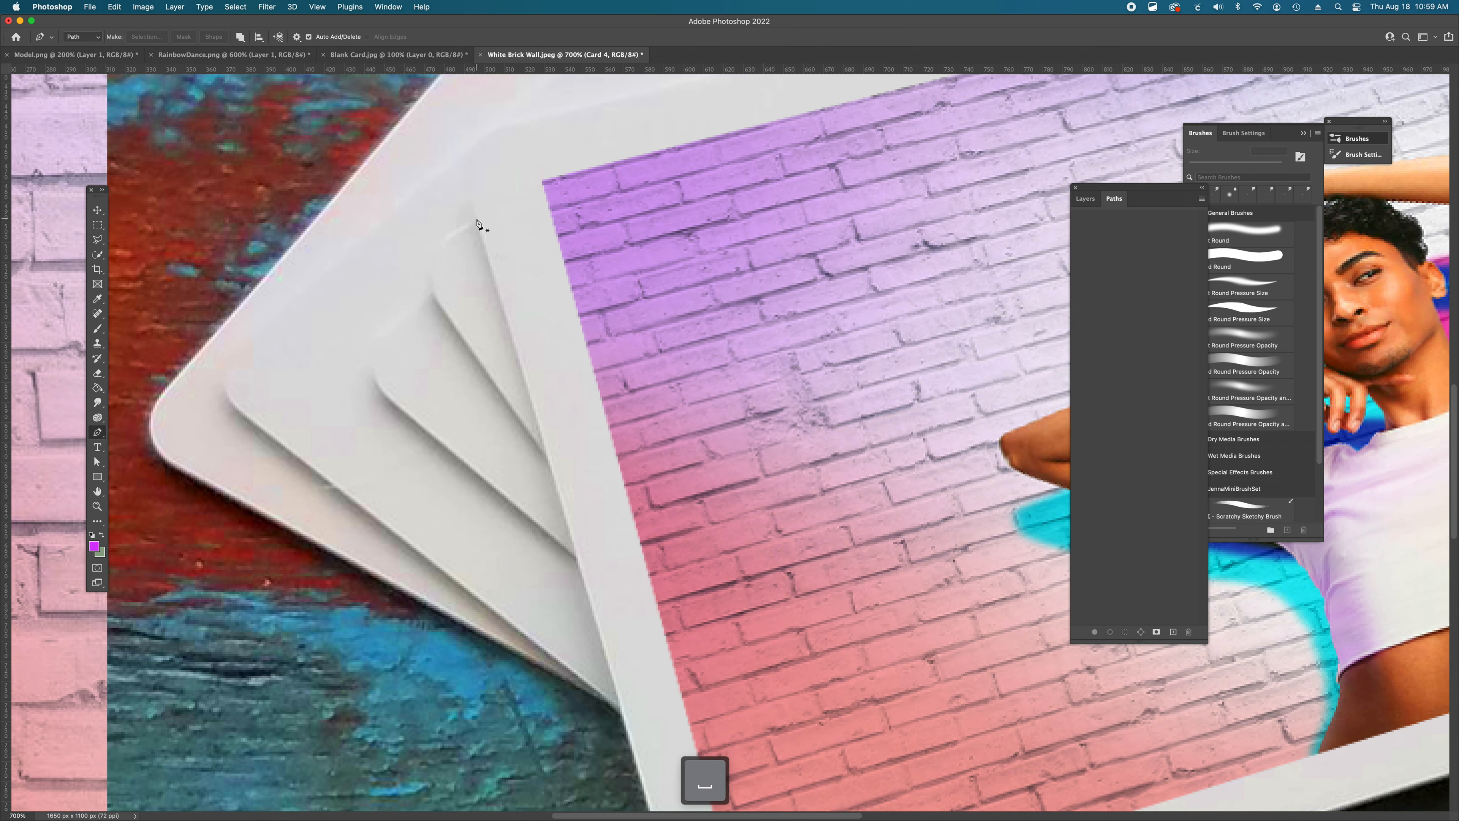
click(476, 219)
click(444, 238)
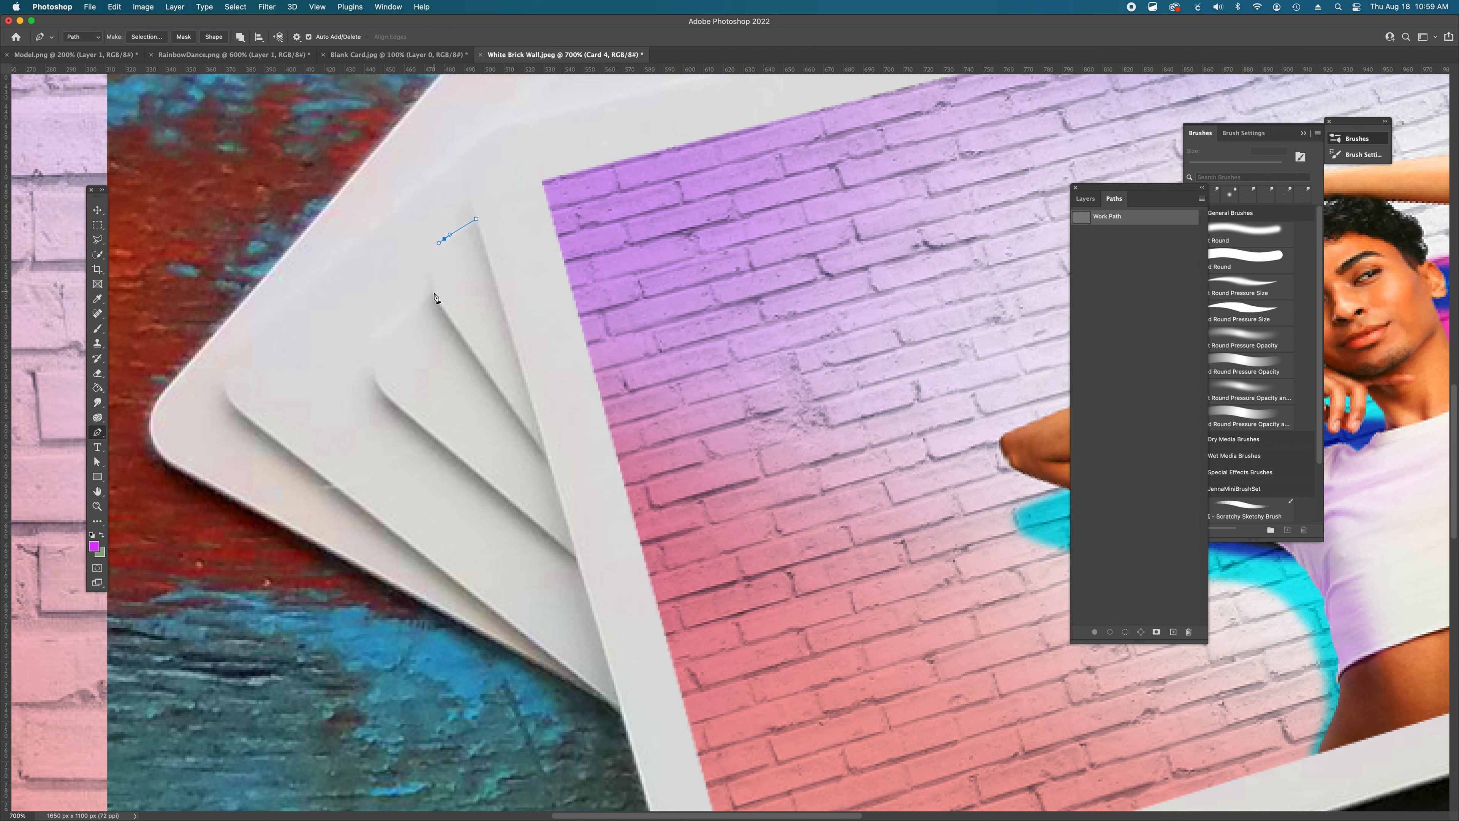
drag(432, 292, 448, 327)
click(447, 325)
key(alt+z)
key(alt+z)
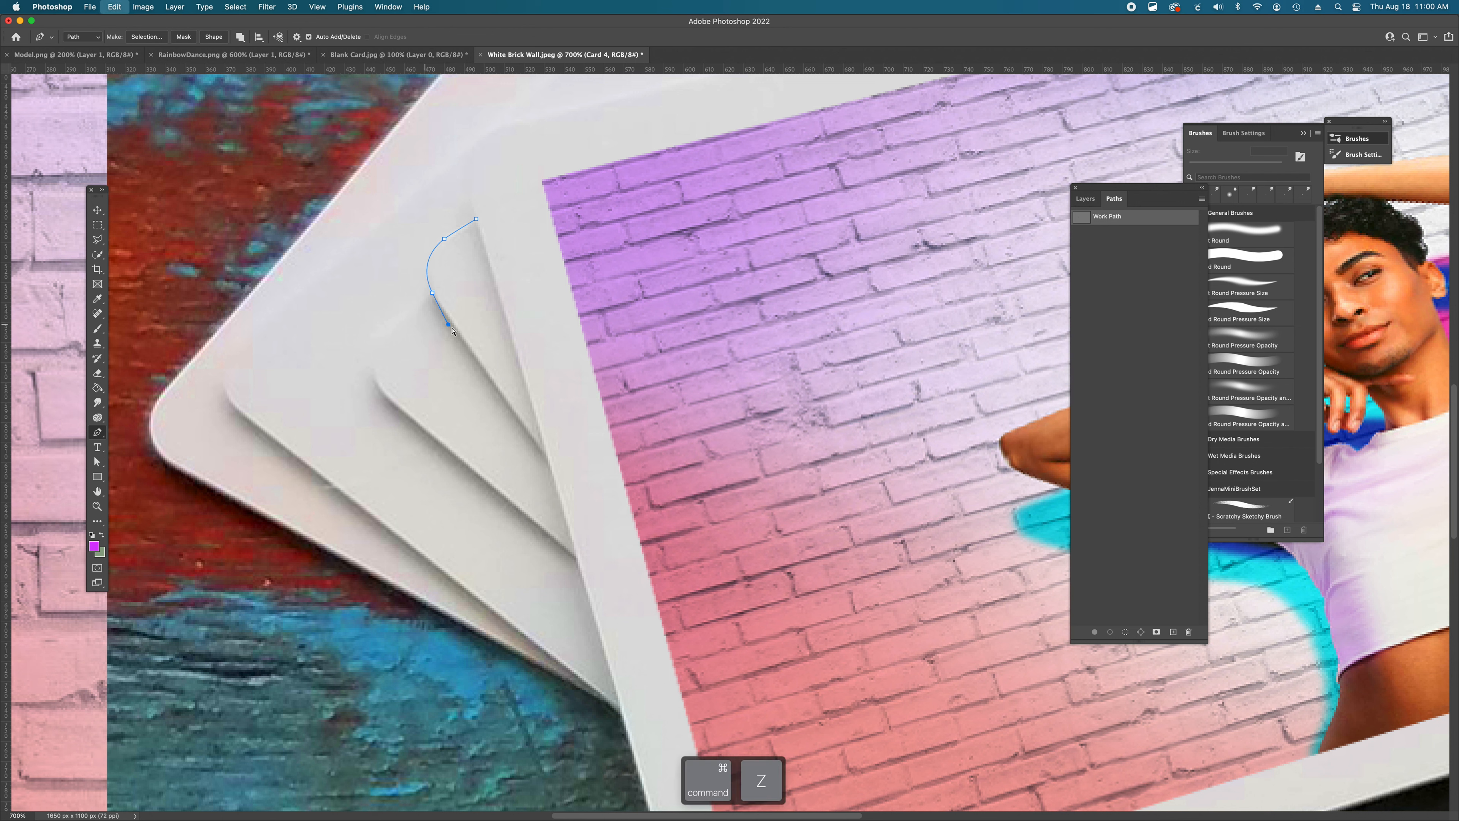
- Continue the work path around the next card's rounded corner and along its lower edge to the top card, closing it at the starting point
drag(447, 326, 380, 345)
key(super+z)
drag(410, 312, 377, 346)
click(410, 312)
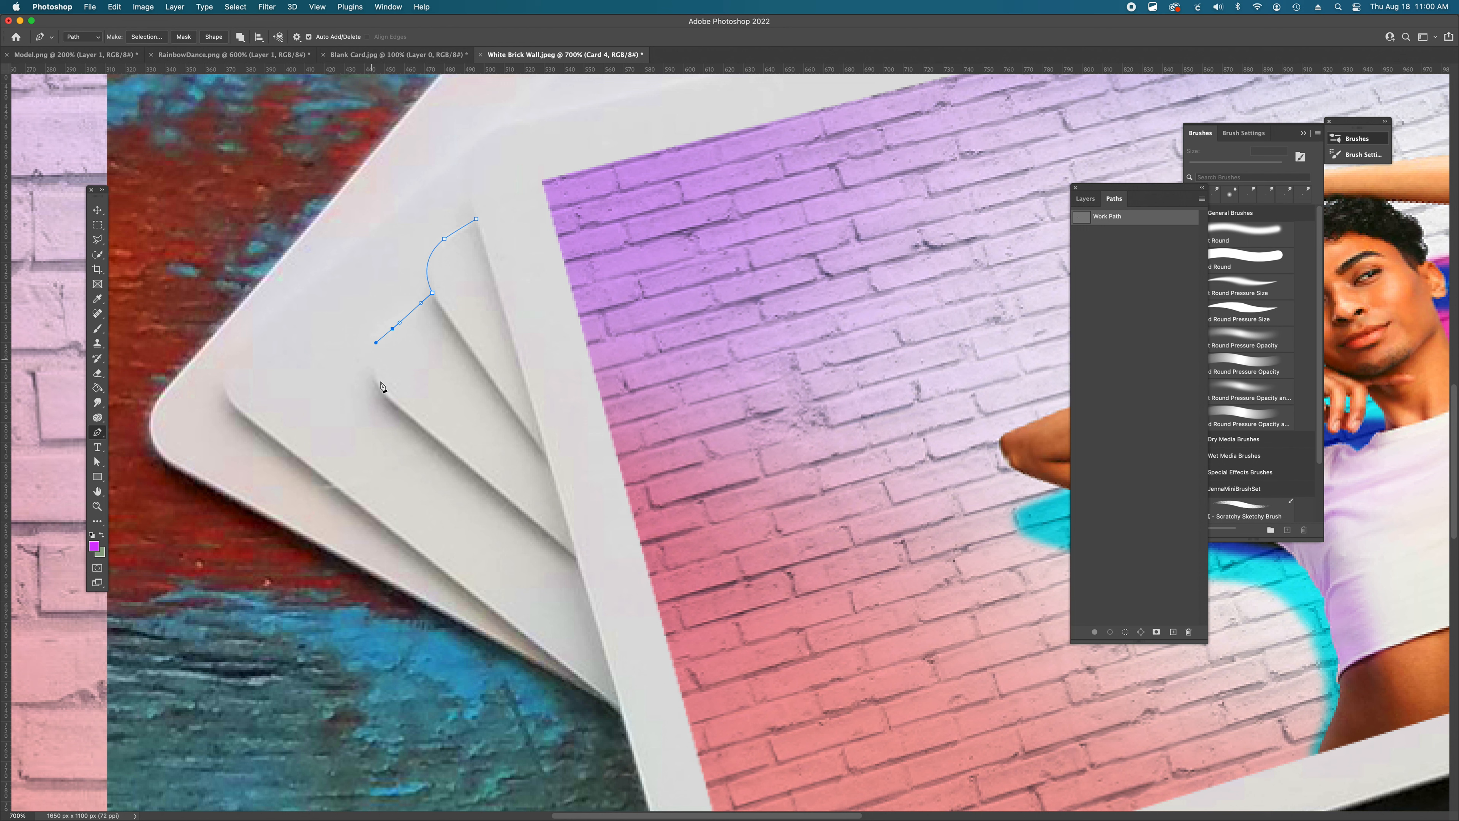
drag(390, 399, 417, 423)
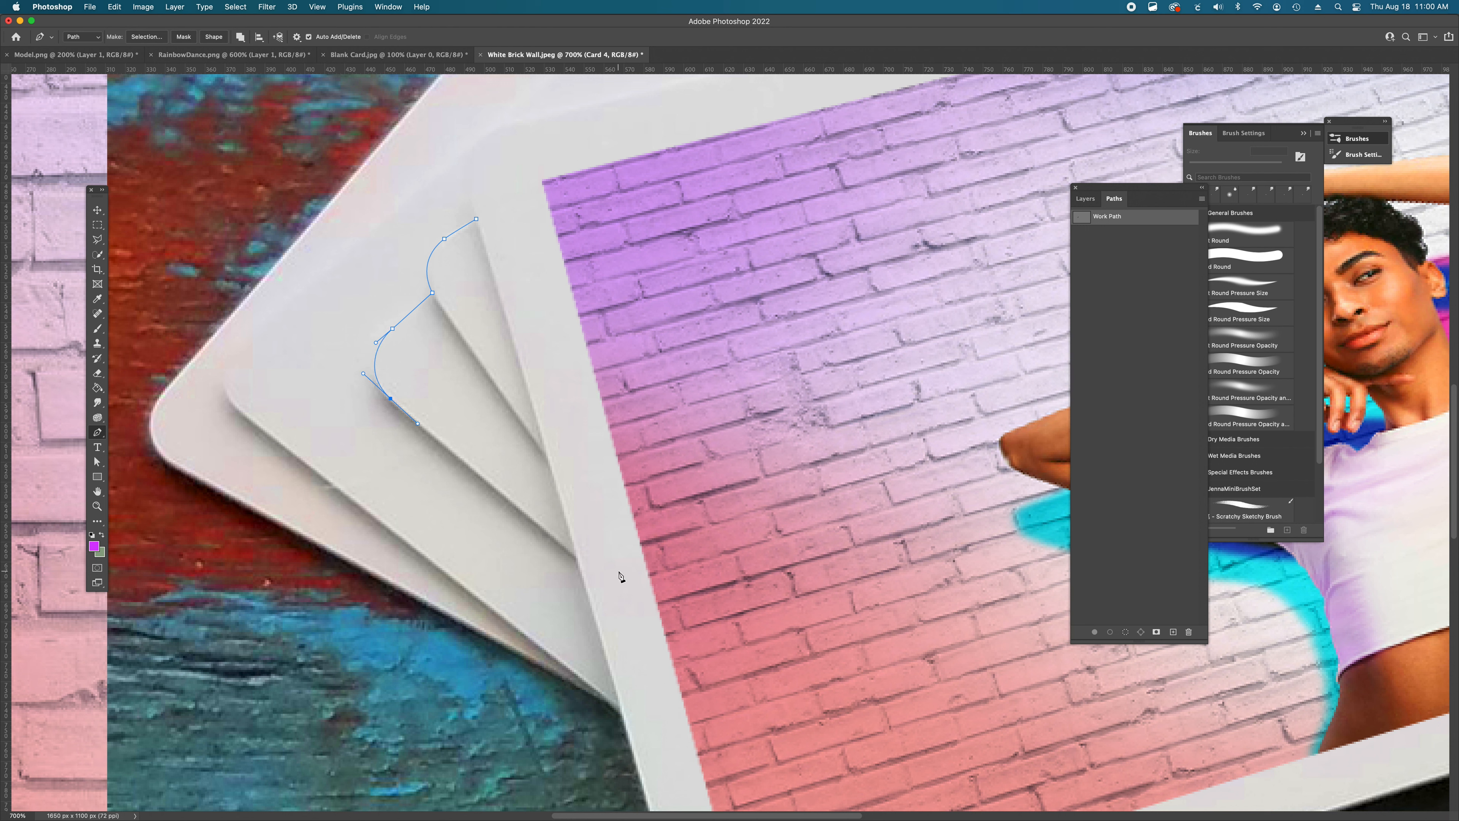
click(578, 560)
click(477, 221)
key(super+z)
key(a)
click(432, 295)
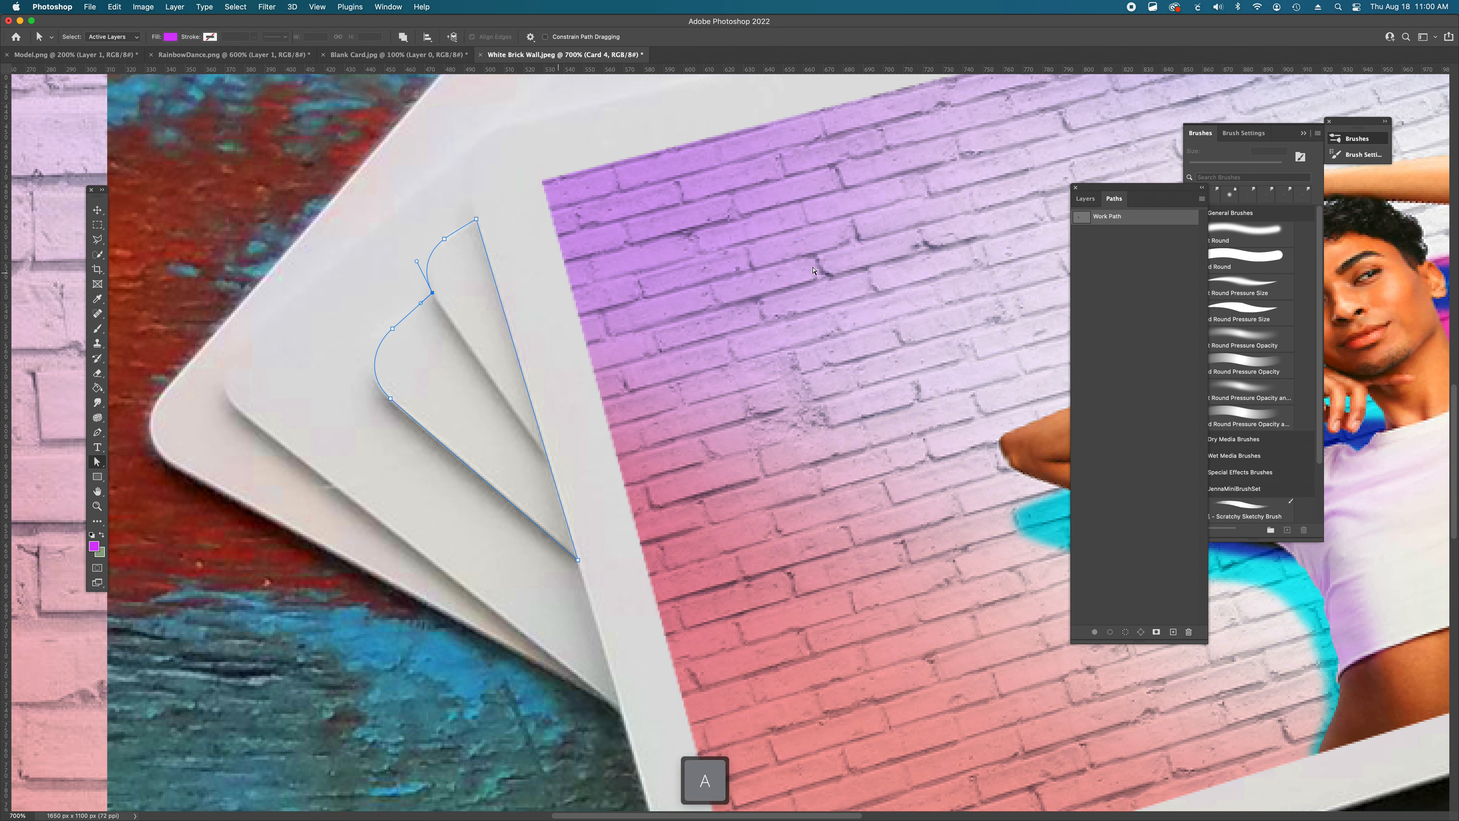
- Load the closed work path as a selection and return to the layer list
click(1115, 231)
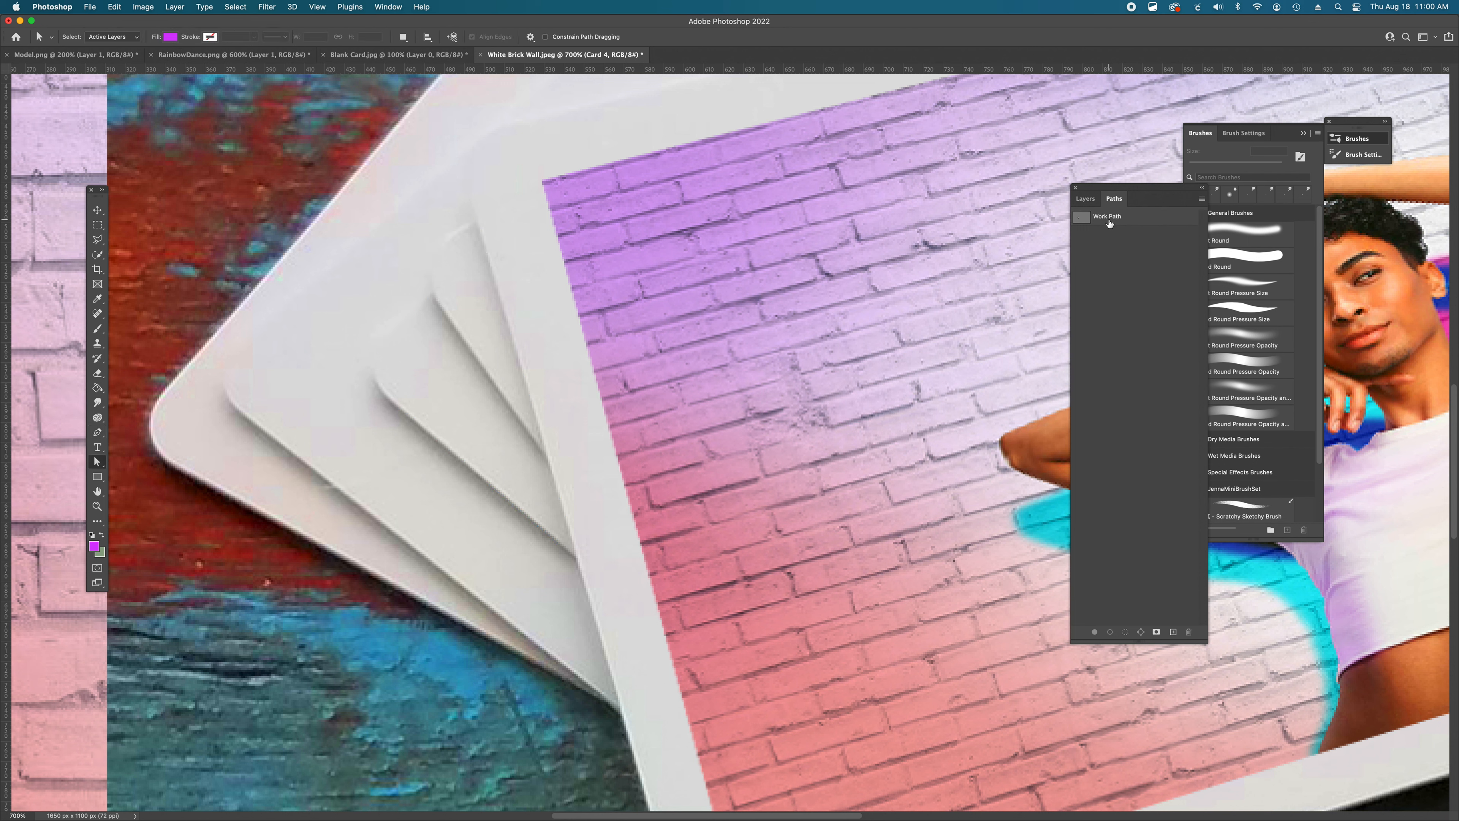
click(1110, 216)
click(1126, 631)
click(1085, 199)
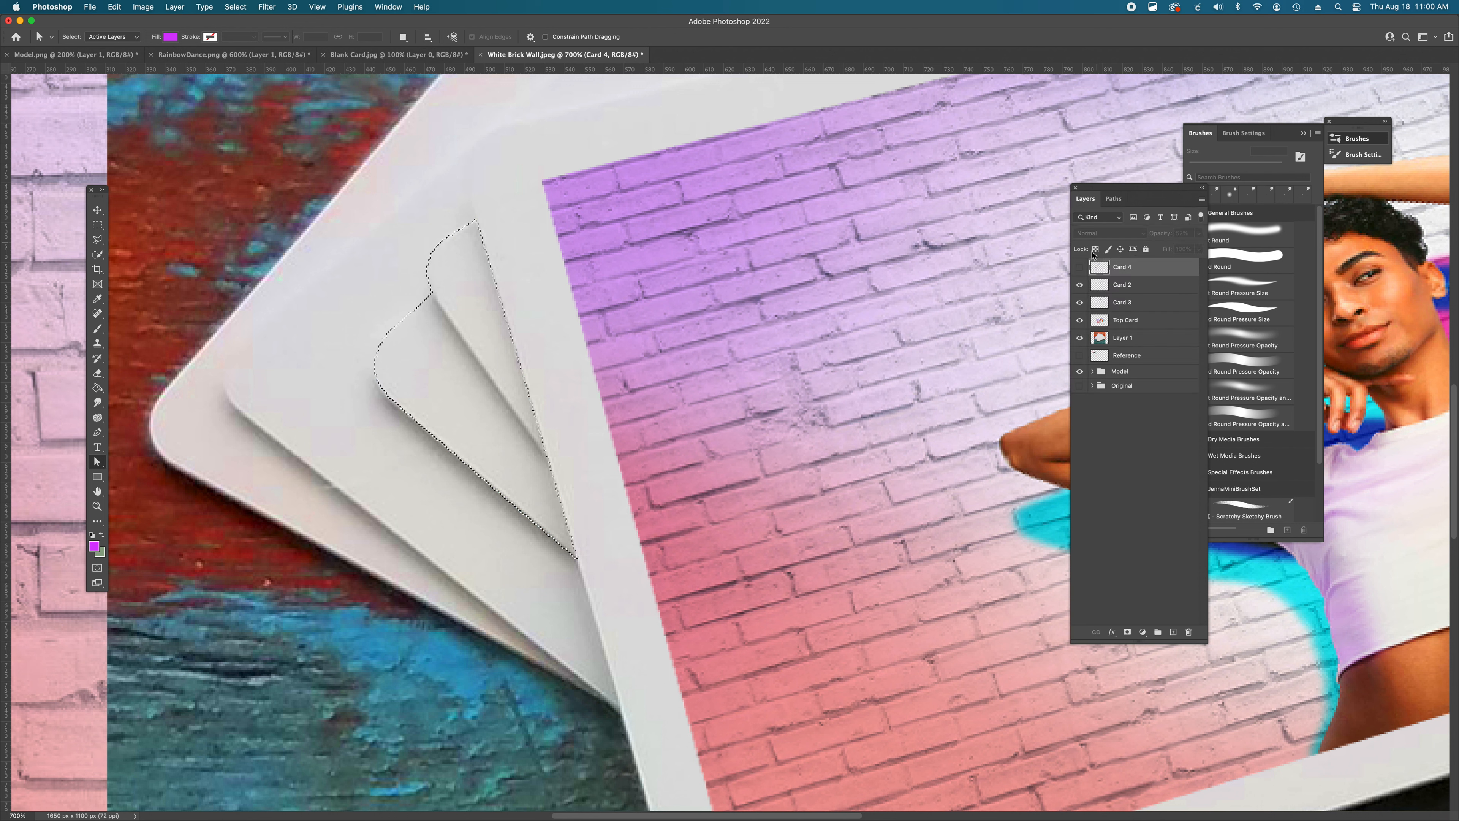
- Show the Card 4 layer, delete its artwork inside the selection over the stacked card corners, and clear the selection
click(1080, 267)
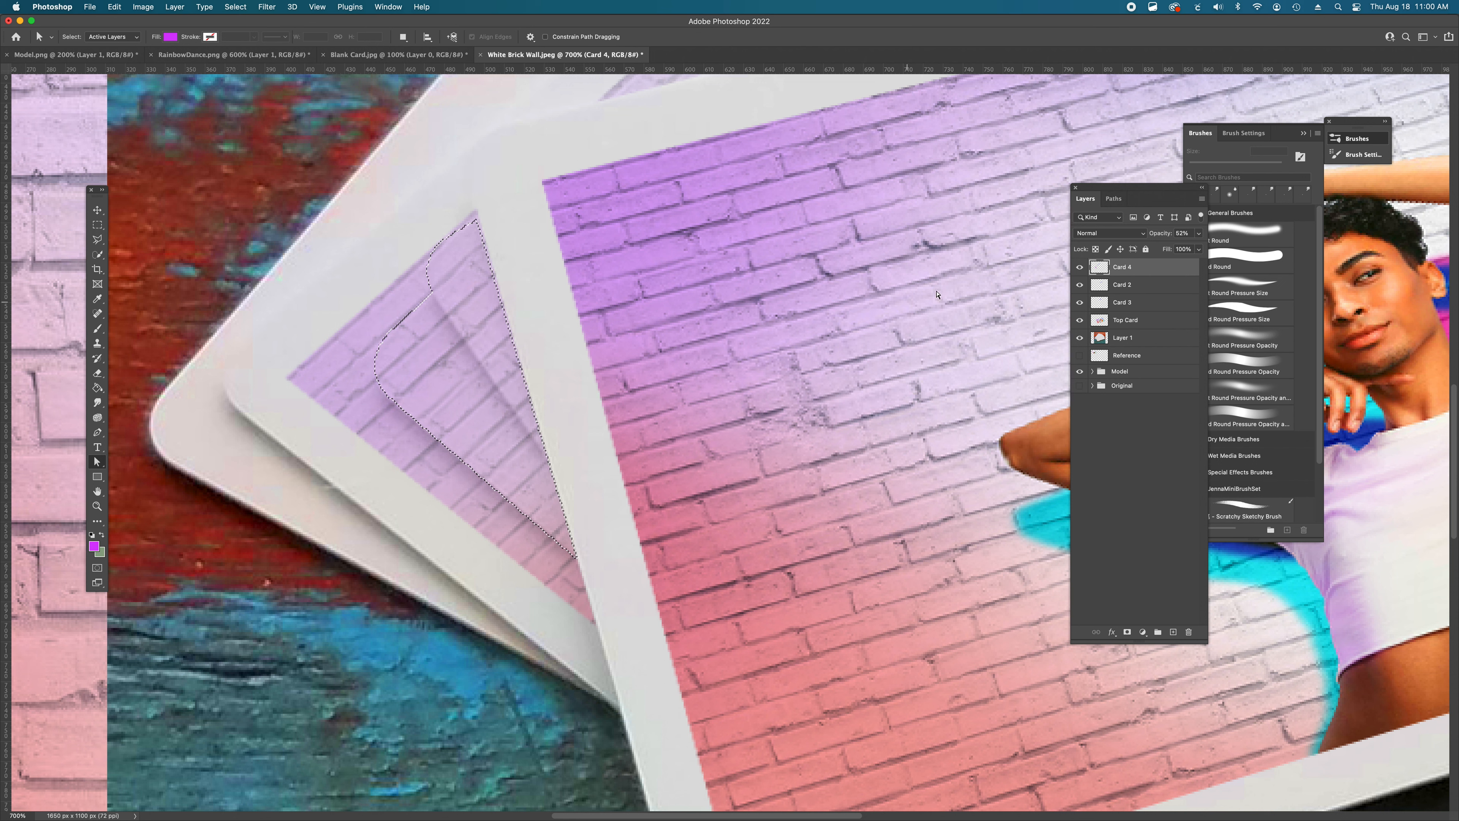
click(1113, 199)
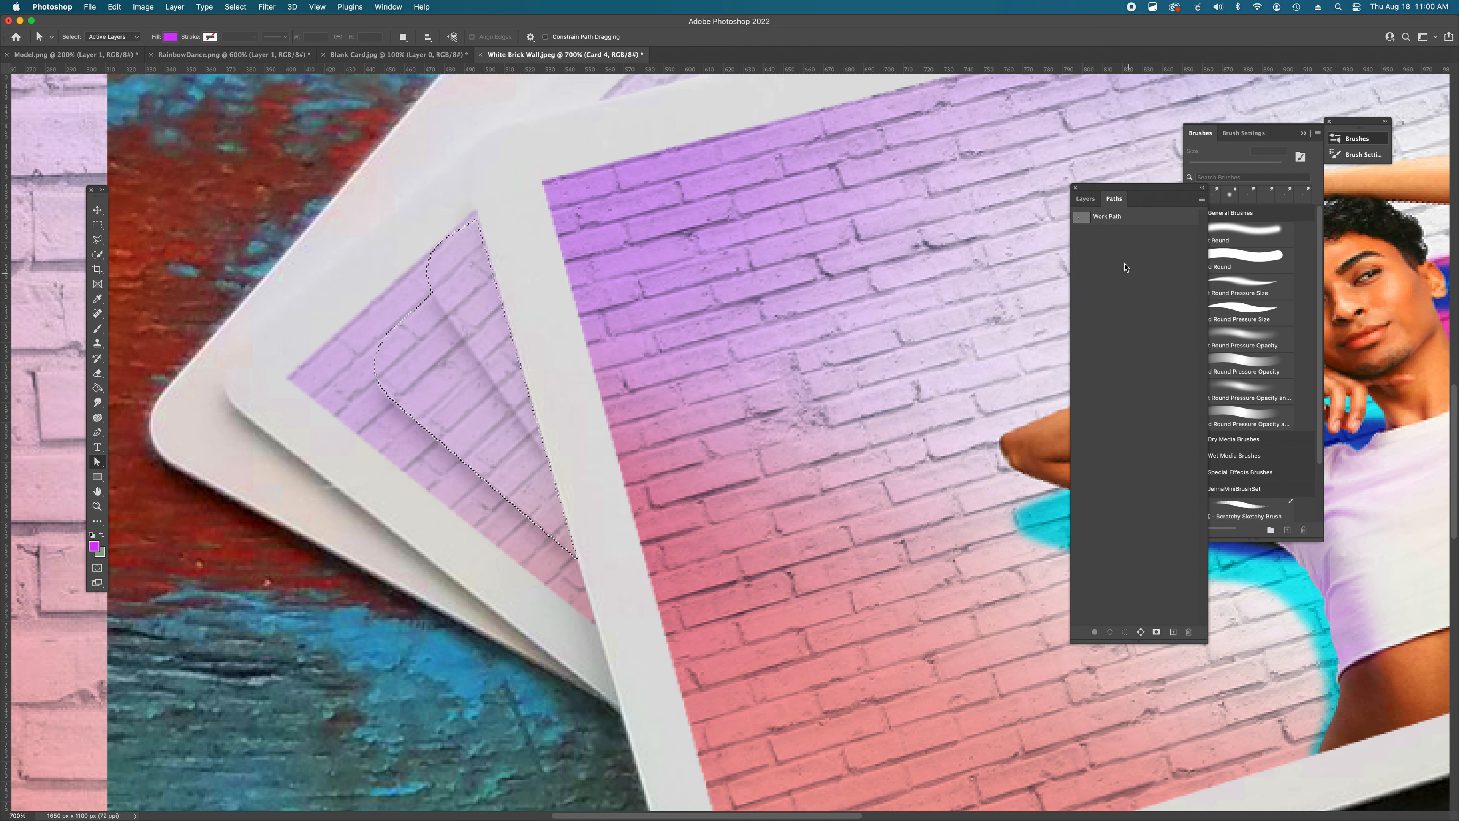
click(1085, 198)
key(Delete)
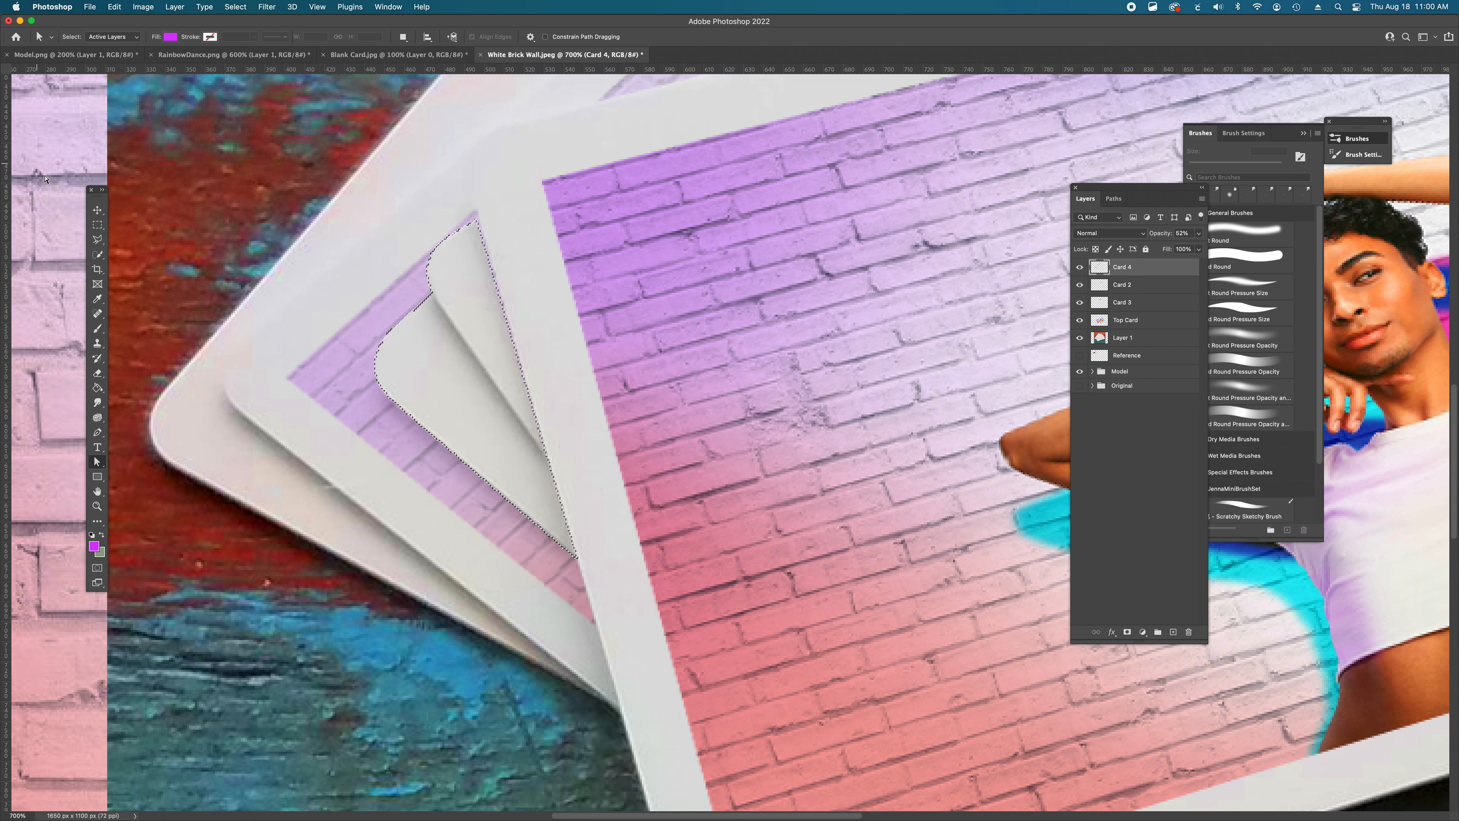
click(97, 240)
key(super+d)
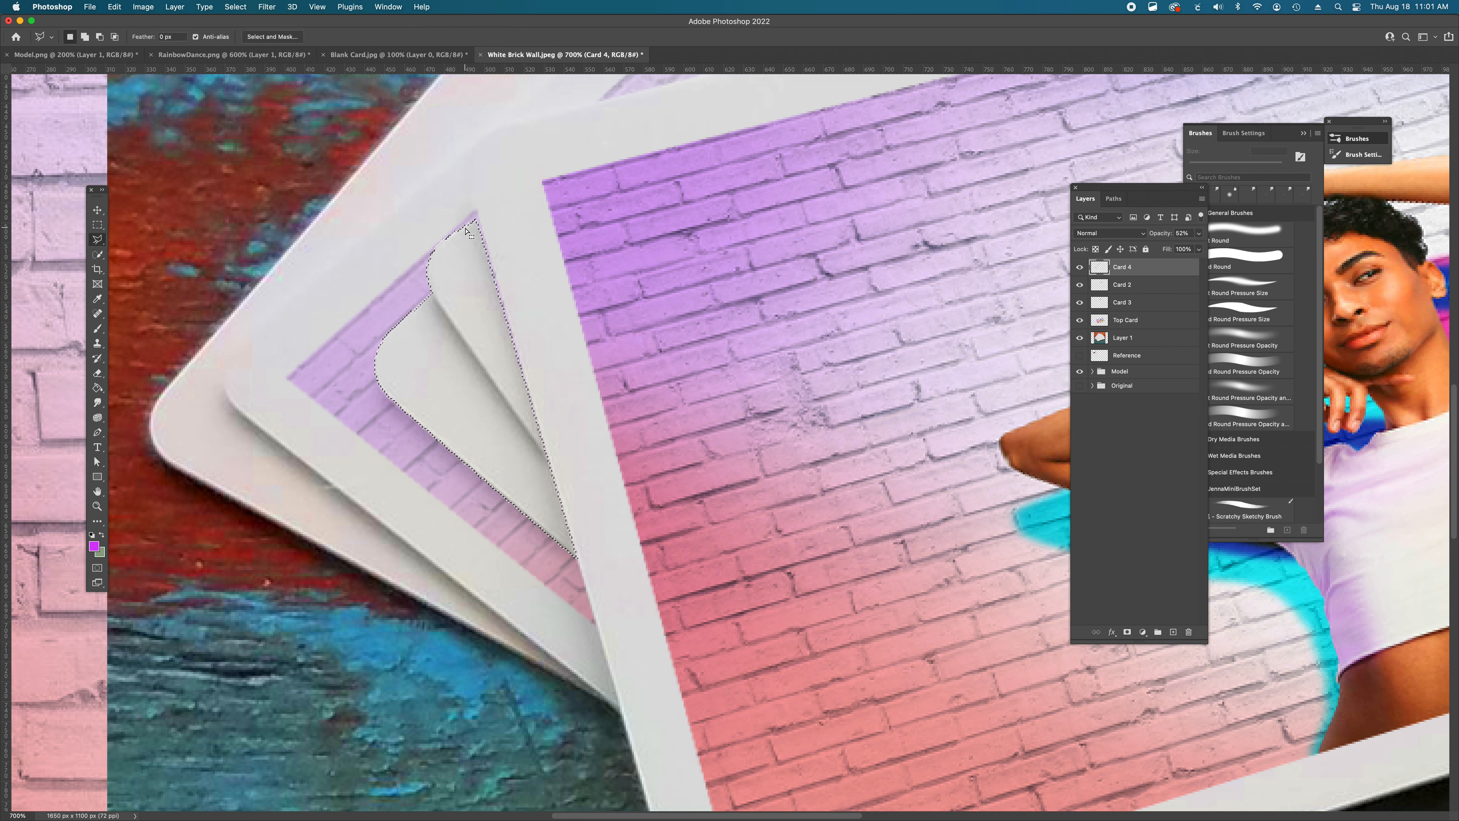
- Lasso the thin strip of Card 4 artwork left along the top card's edge, delete it and deselect
click(482, 210)
click(483, 216)
click(468, 227)
click(484, 212)
key(BackSpace)
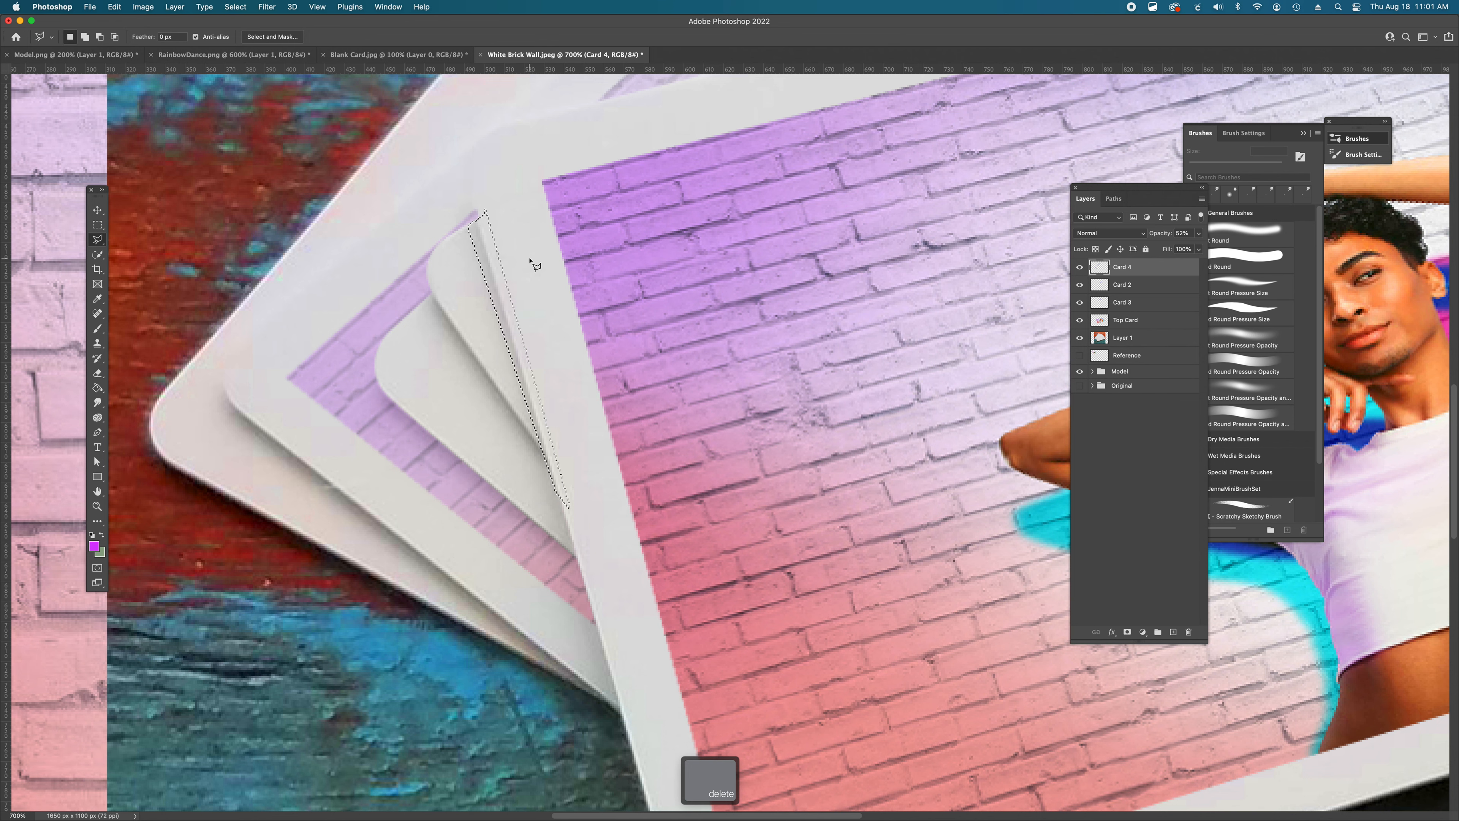
scroll(603, 293, down, 1)
key(super+d)
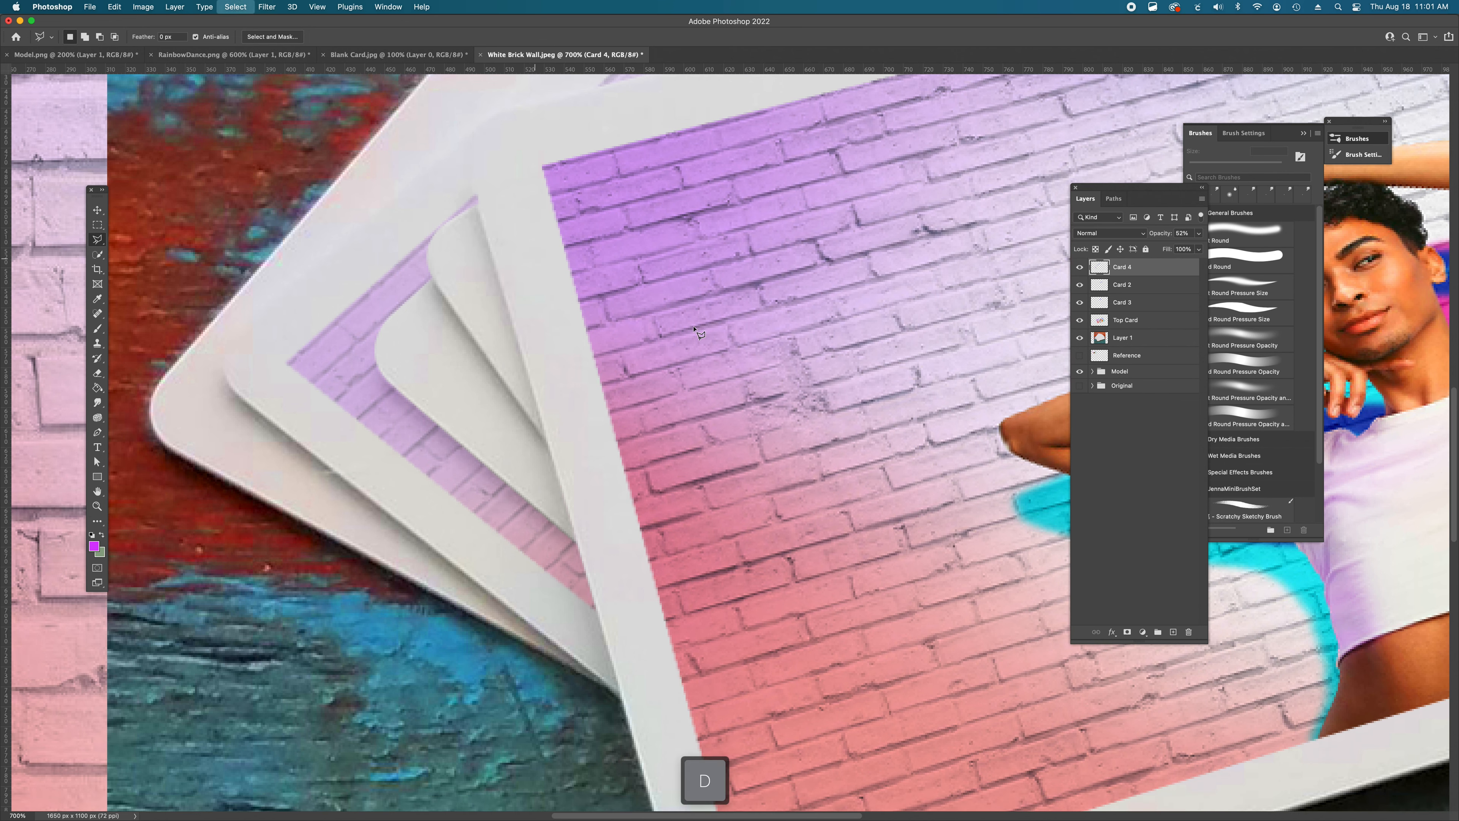
- Duplicate the Top Card layer as the artwork for the rearmost card
alt+super+click(775, 398)
alt+super+click(776, 398)
alt+super+click(776, 400)
alt+super+click(776, 399)
alt+super+click(776, 399)
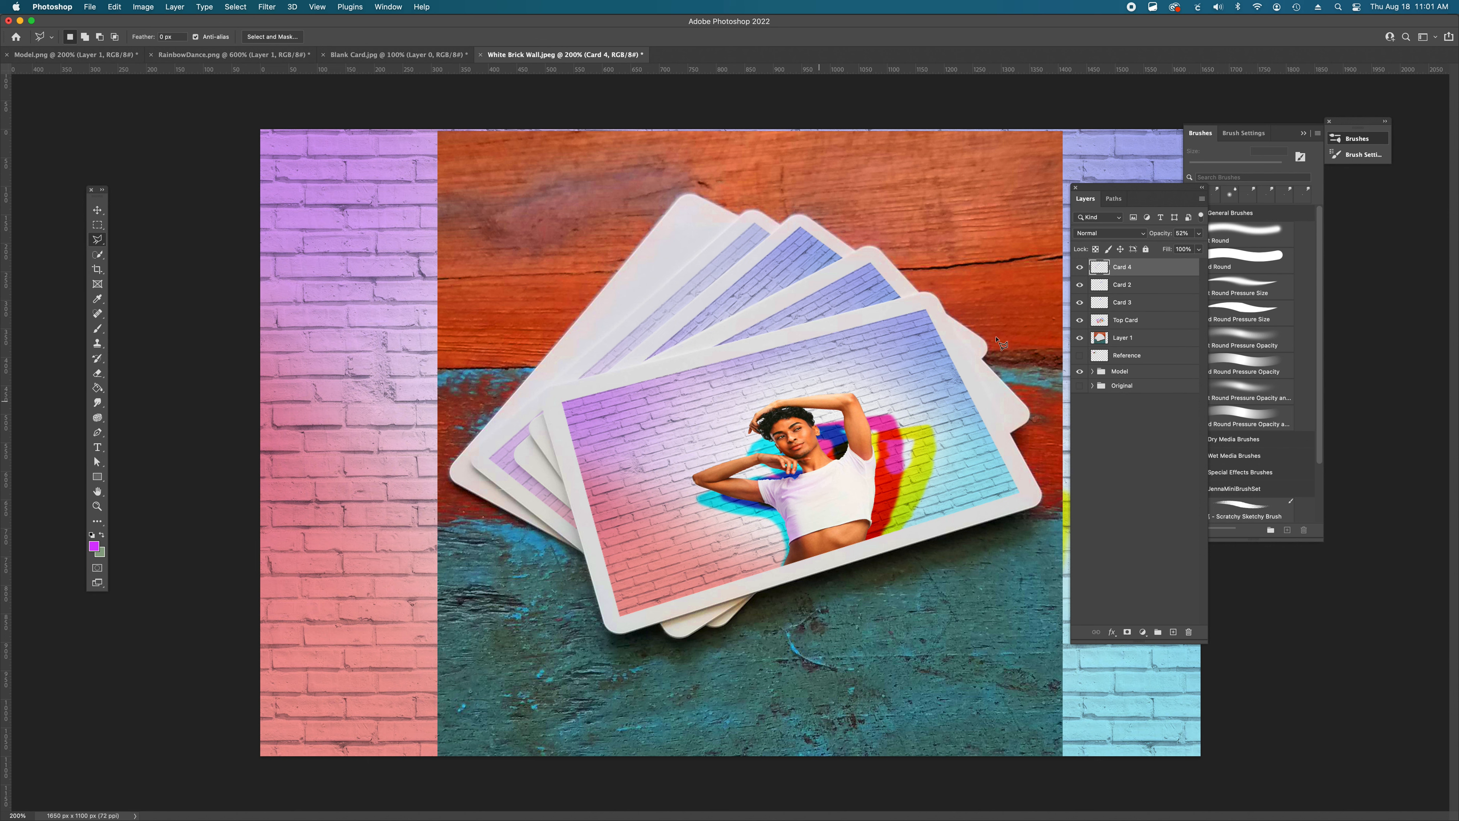
click(1134, 320)
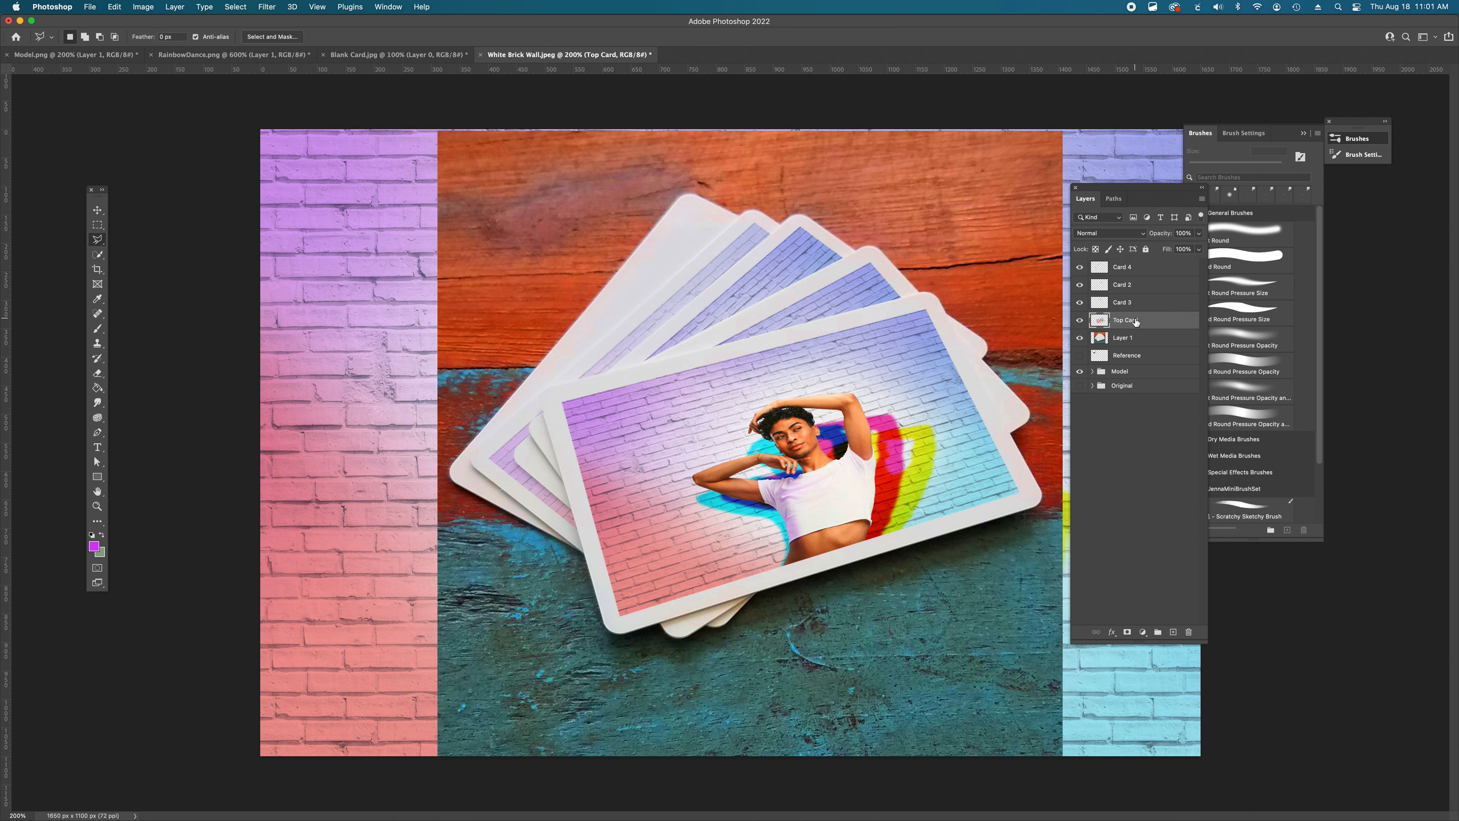
drag(1140, 320, 1173, 631)
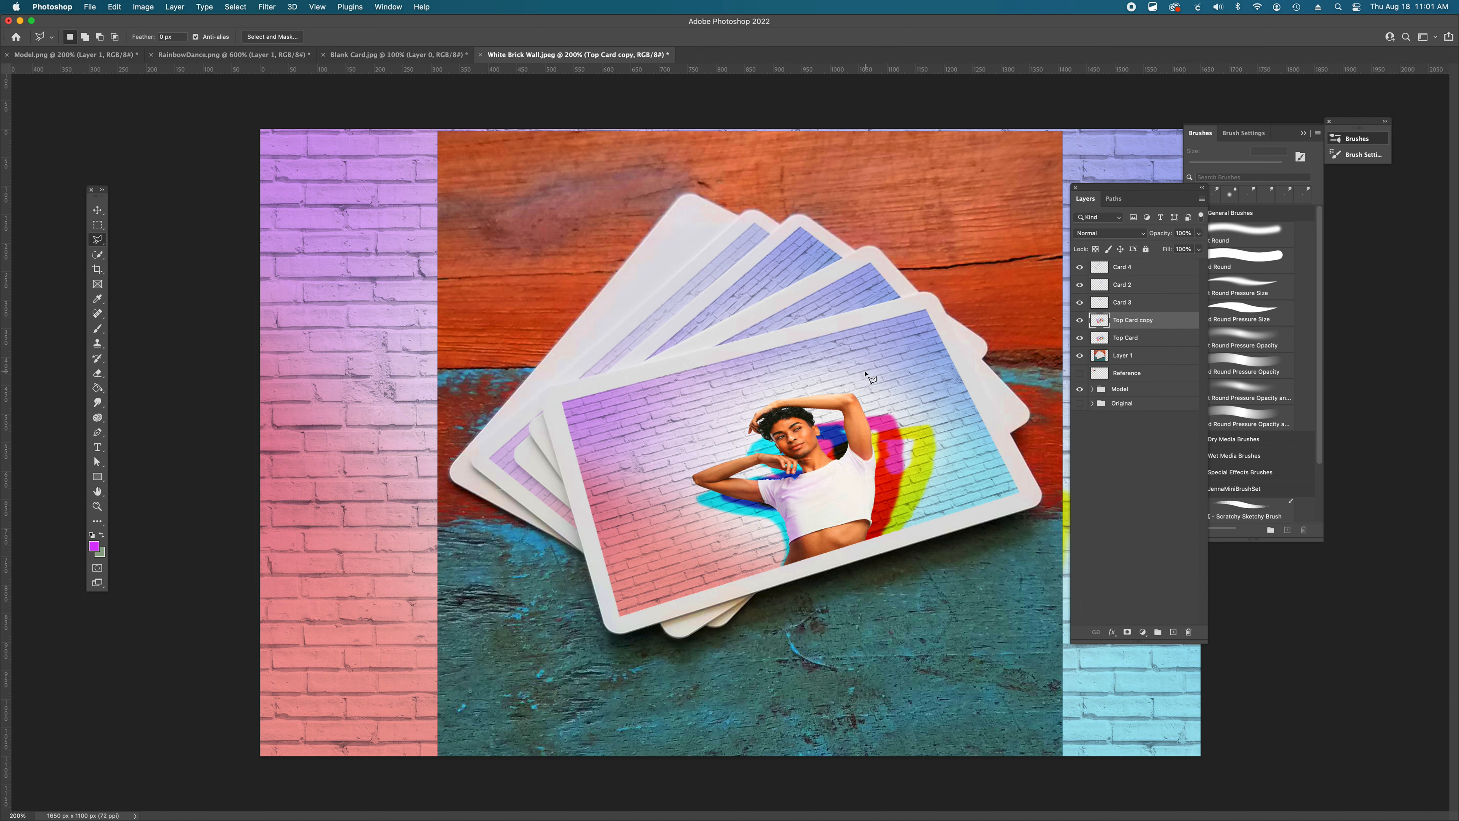
- Move the Top Card copy over the rearmost card and rotate it about 36° counterclockwise with Free Transform
click(878, 378)
key(1)
key(Escape)
key(v)
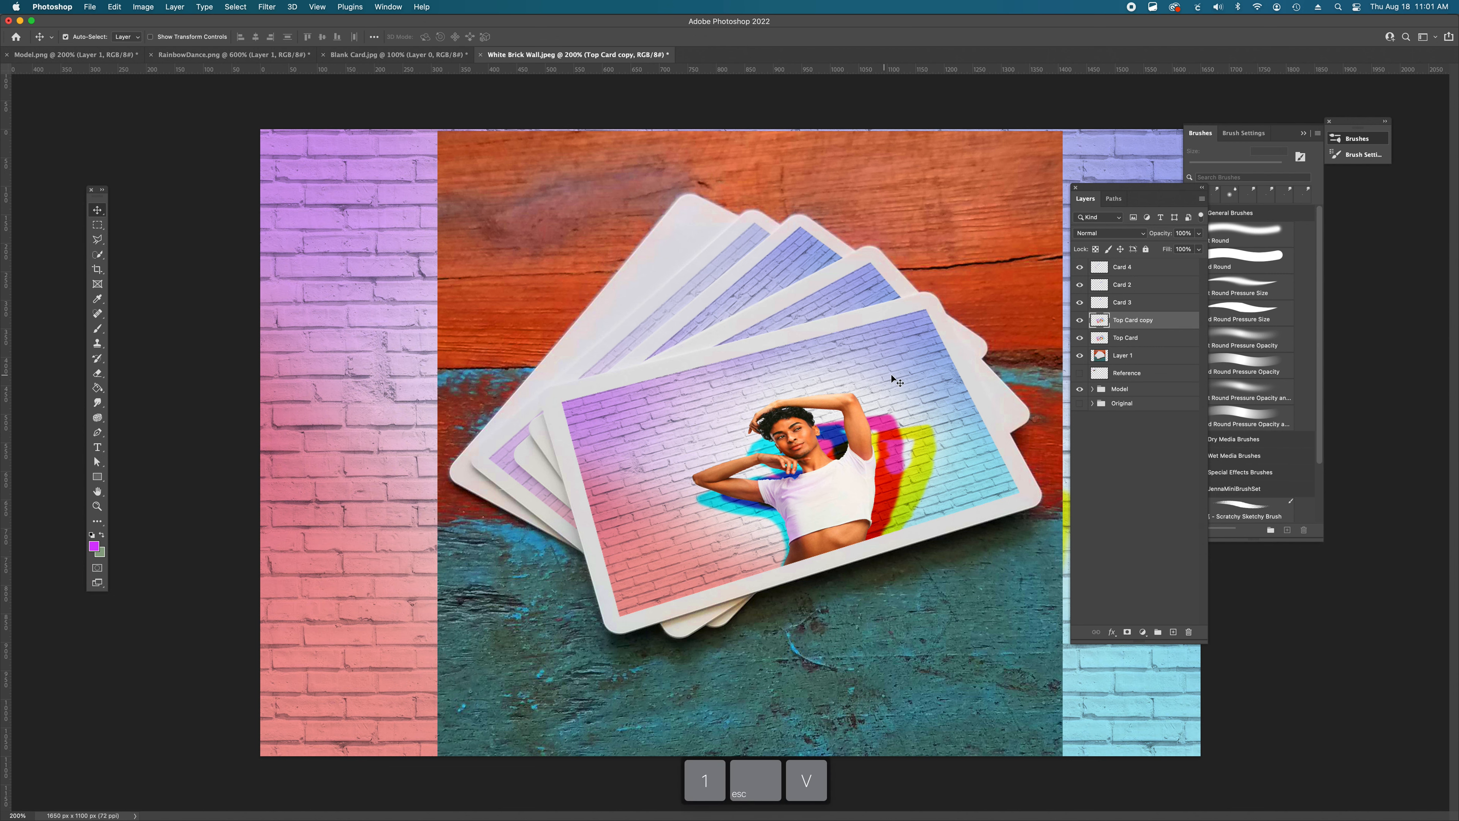
mouse_move(820, 371)
mouse_down()
mouse_move(708, 275)
mouse_move(712, 287)
mouse_up()
key(super+t)
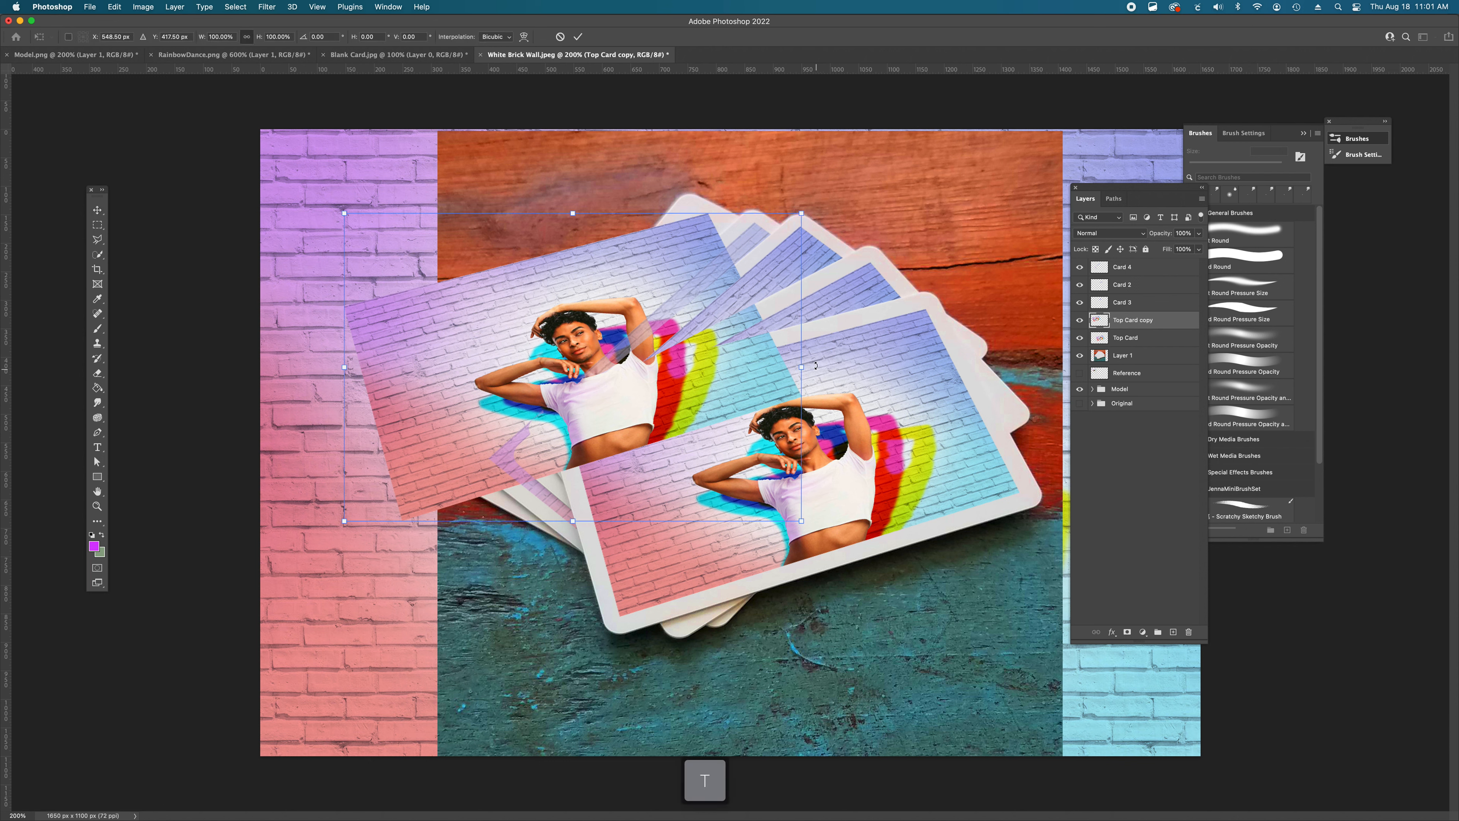
drag(804, 230, 680, 284)
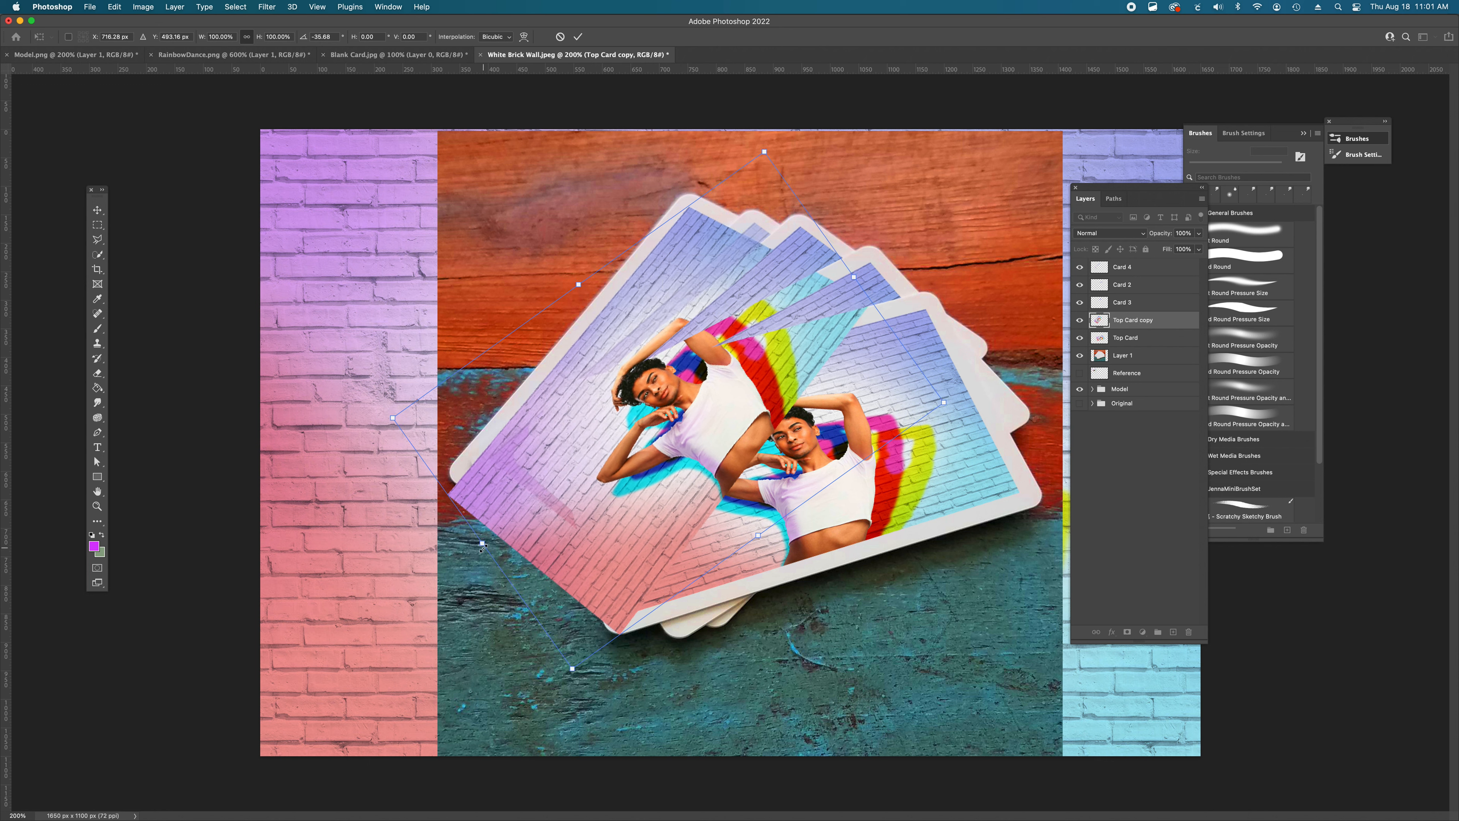
- Distort the copy's corners and edges and reposition it so the artwork sits inside the rearmost card's white border
drag(483, 545, 498, 519)
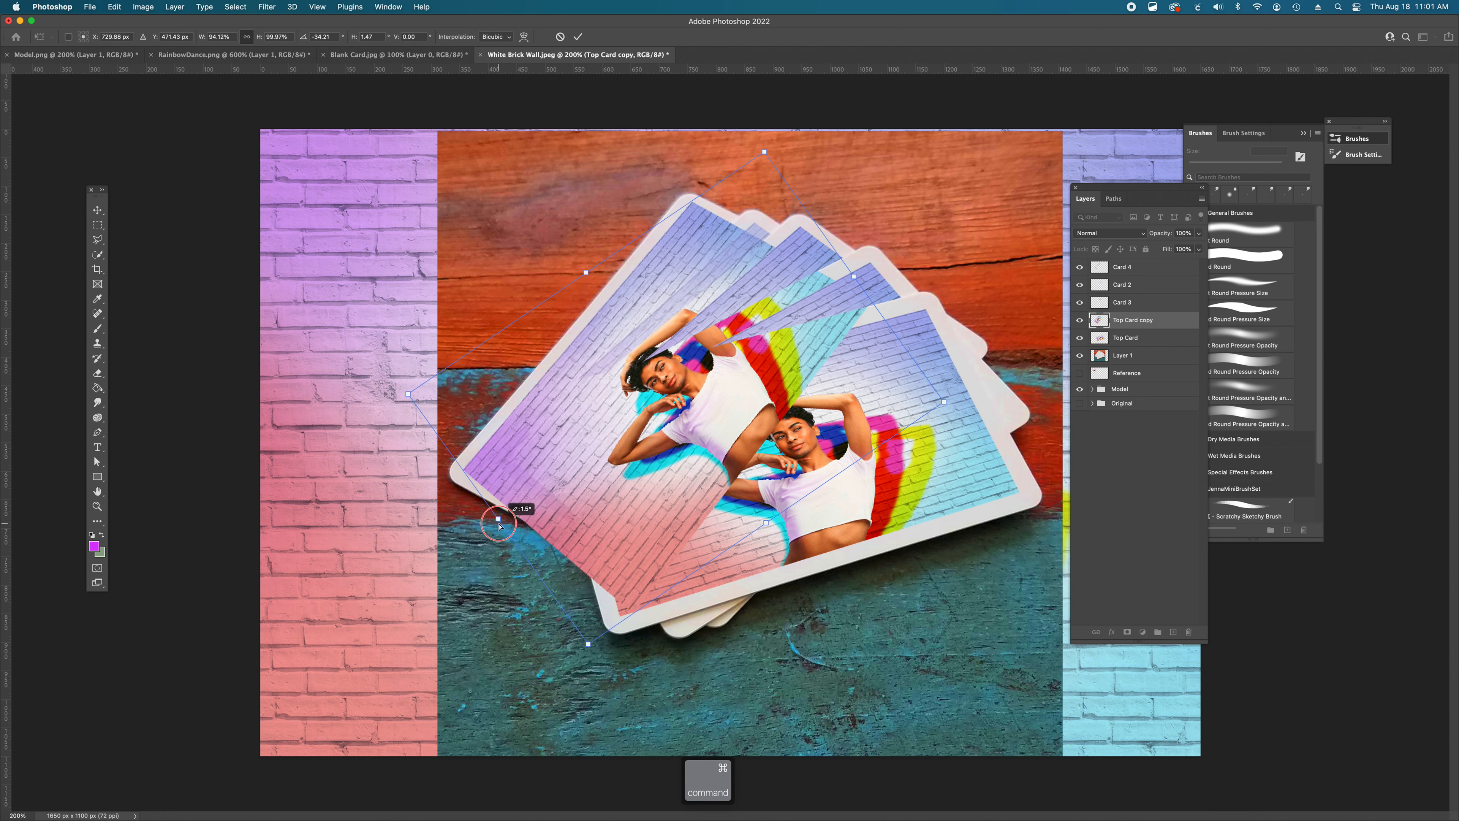
drag(588, 644, 619, 637)
drag(665, 421, 660, 423)
drag(787, 518, 818, 504)
drag(717, 433, 706, 441)
drag(861, 269, 888, 263)
drag(515, 510, 510, 513)
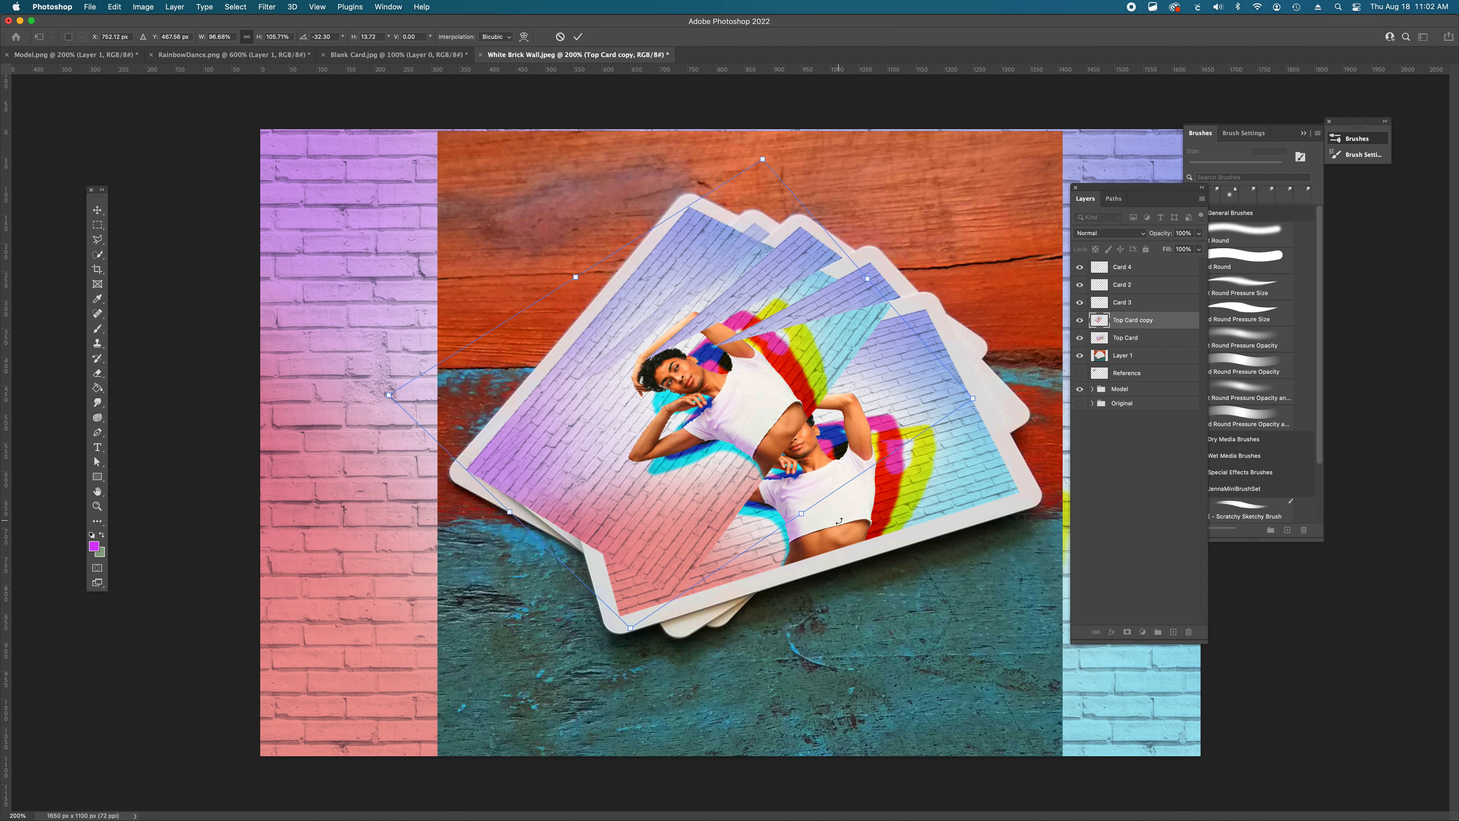
- Fine-tune the copy's corners and sides against the rearmost card's borders and apply the transform
drag(636, 628, 640, 627)
drag(606, 466, 606, 468)
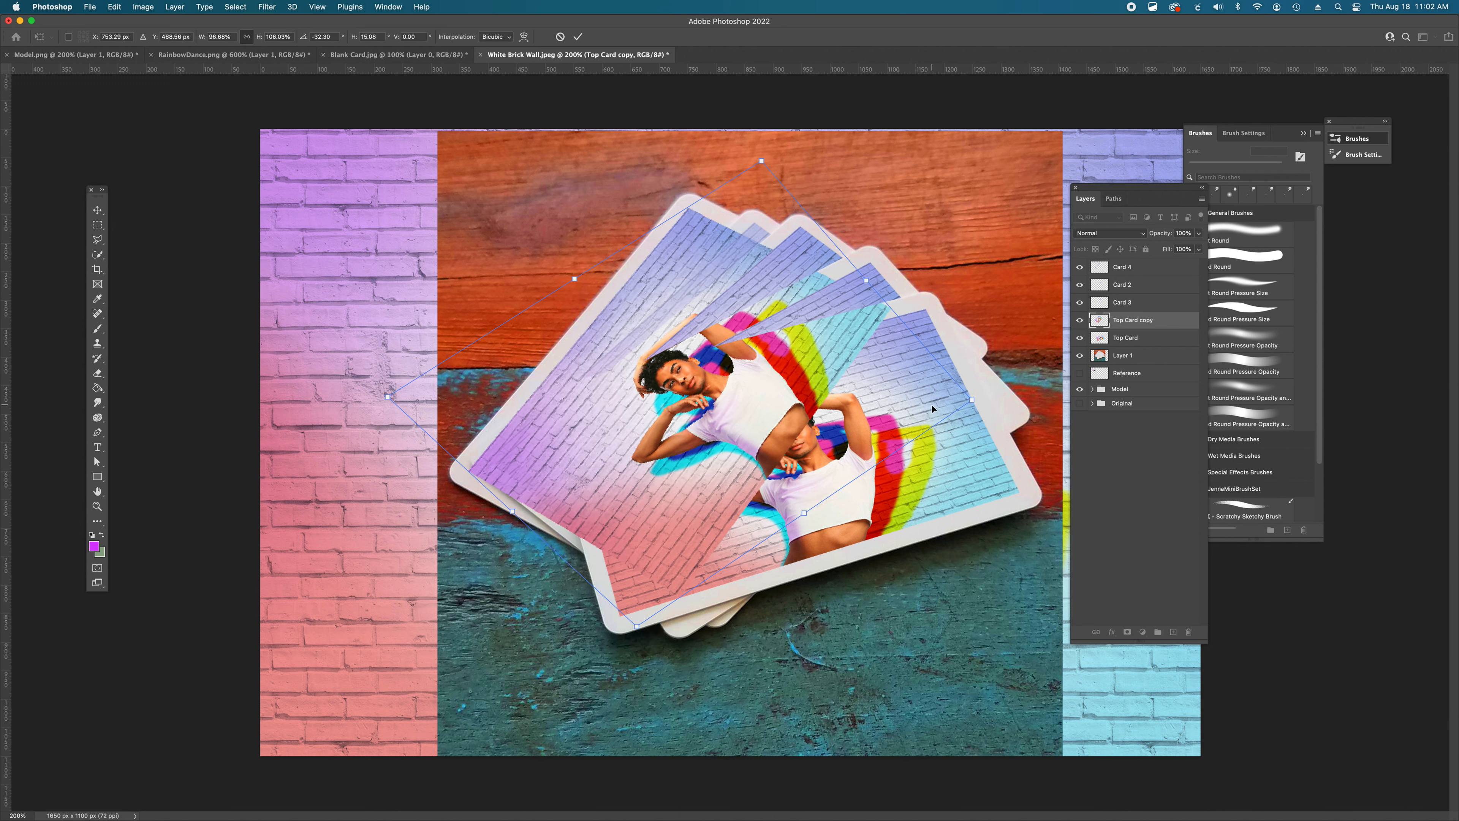
drag(973, 400, 978, 399)
drag(868, 281, 873, 282)
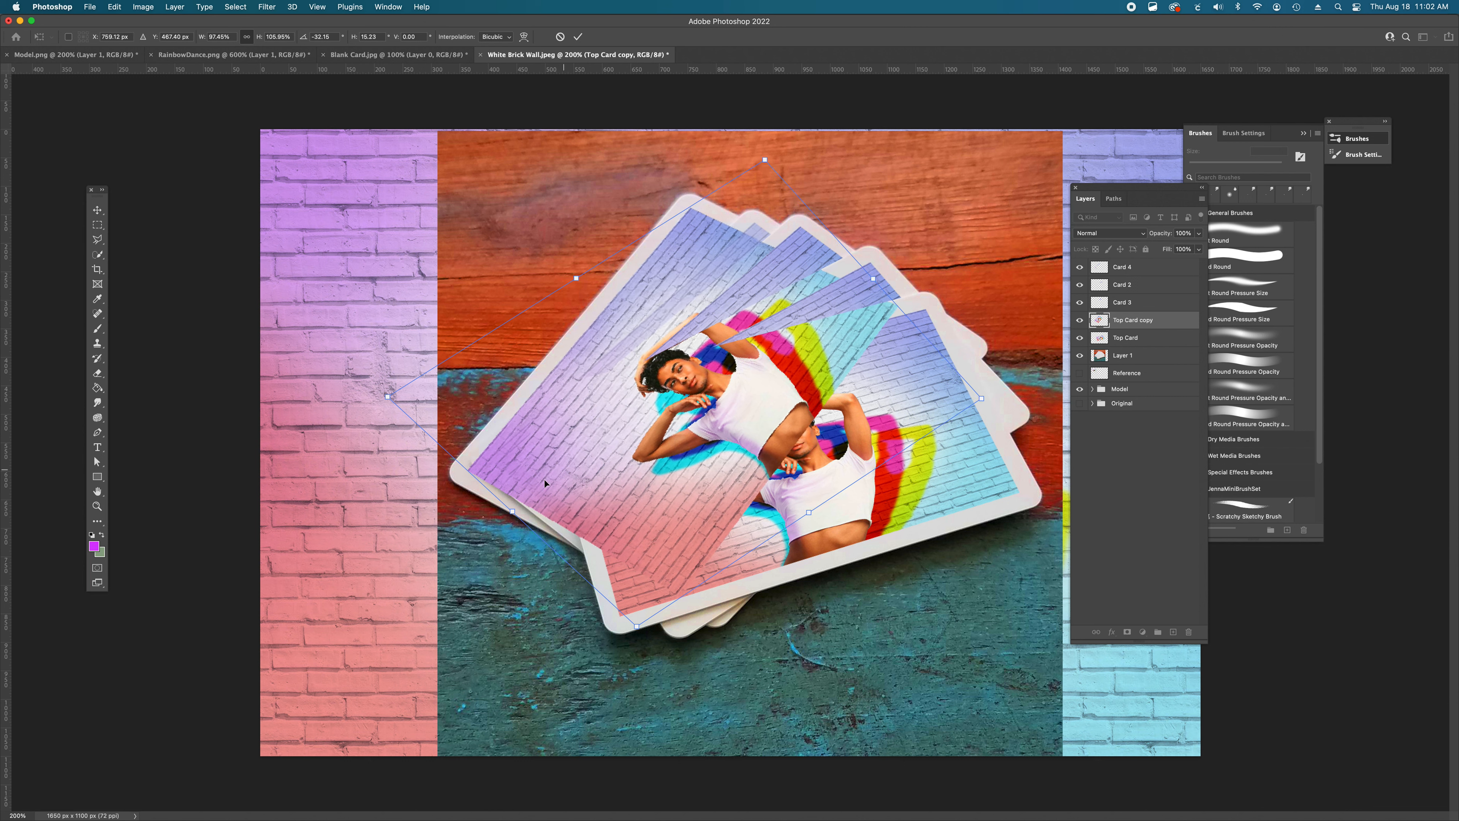
drag(513, 511, 511, 516)
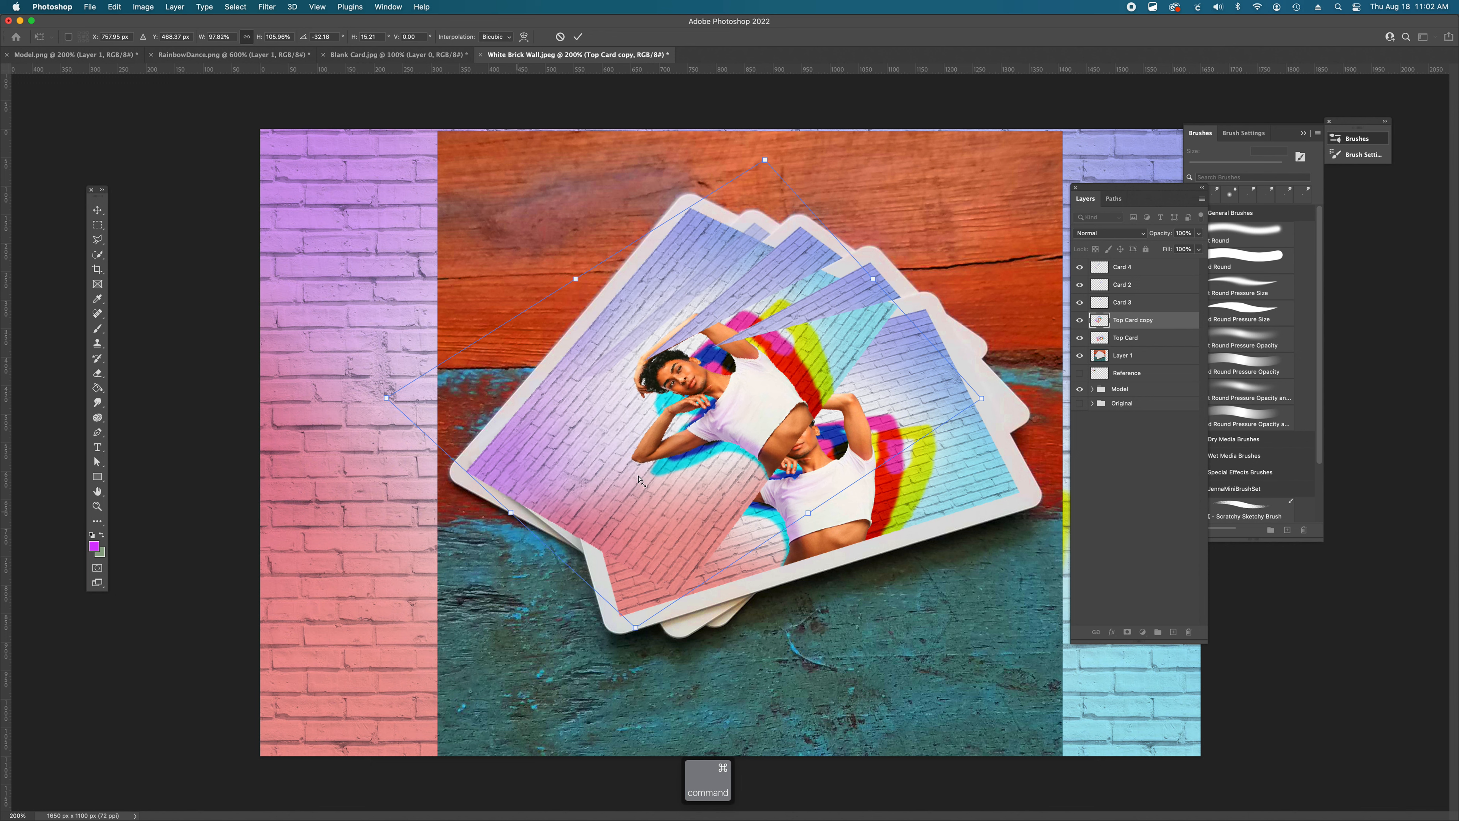
key(Return)
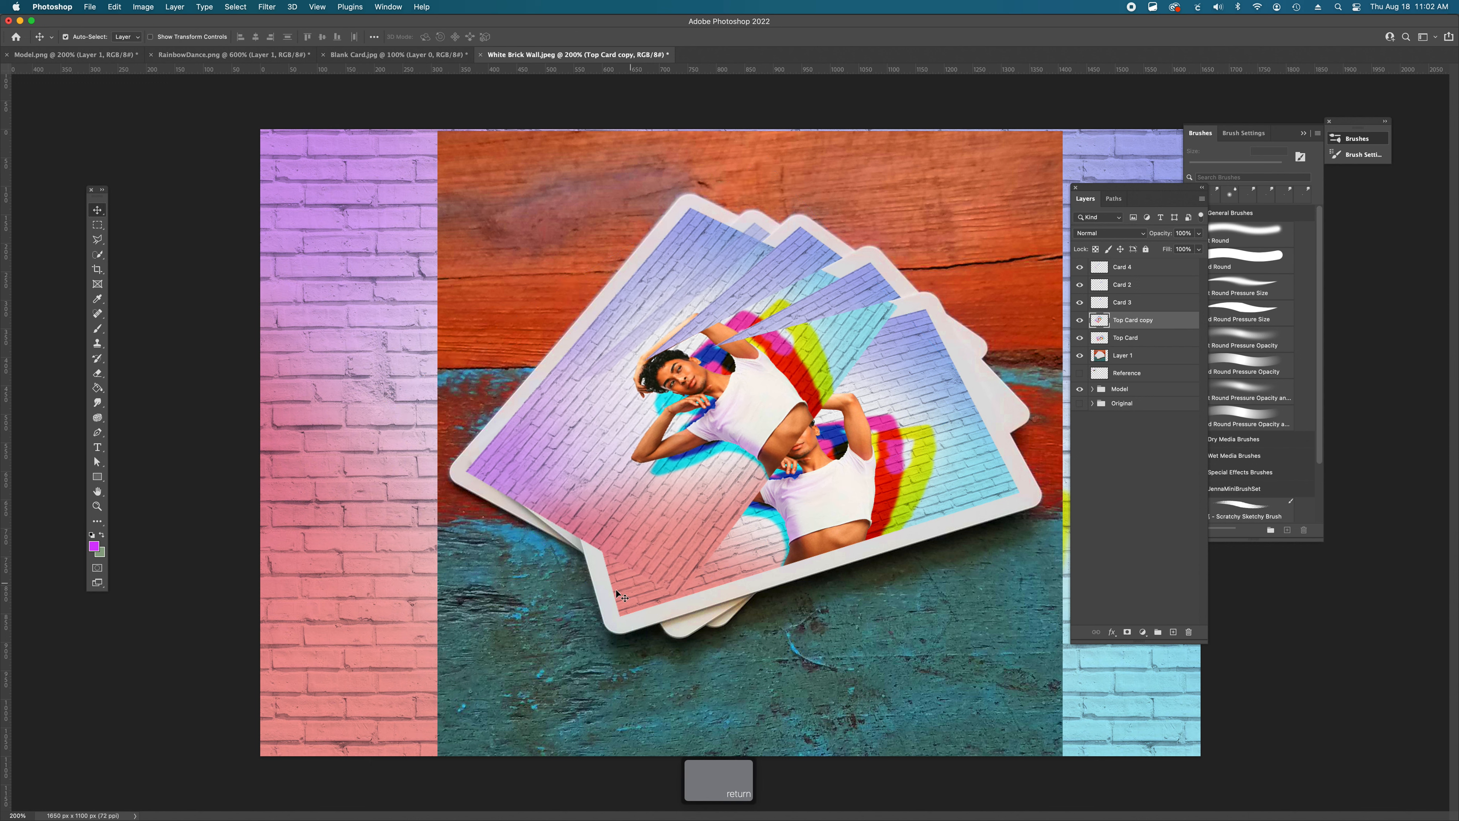
- Move the Top Card copy layer above Card 4 and rename it Card 5
drag(1142, 324, 1134, 270)
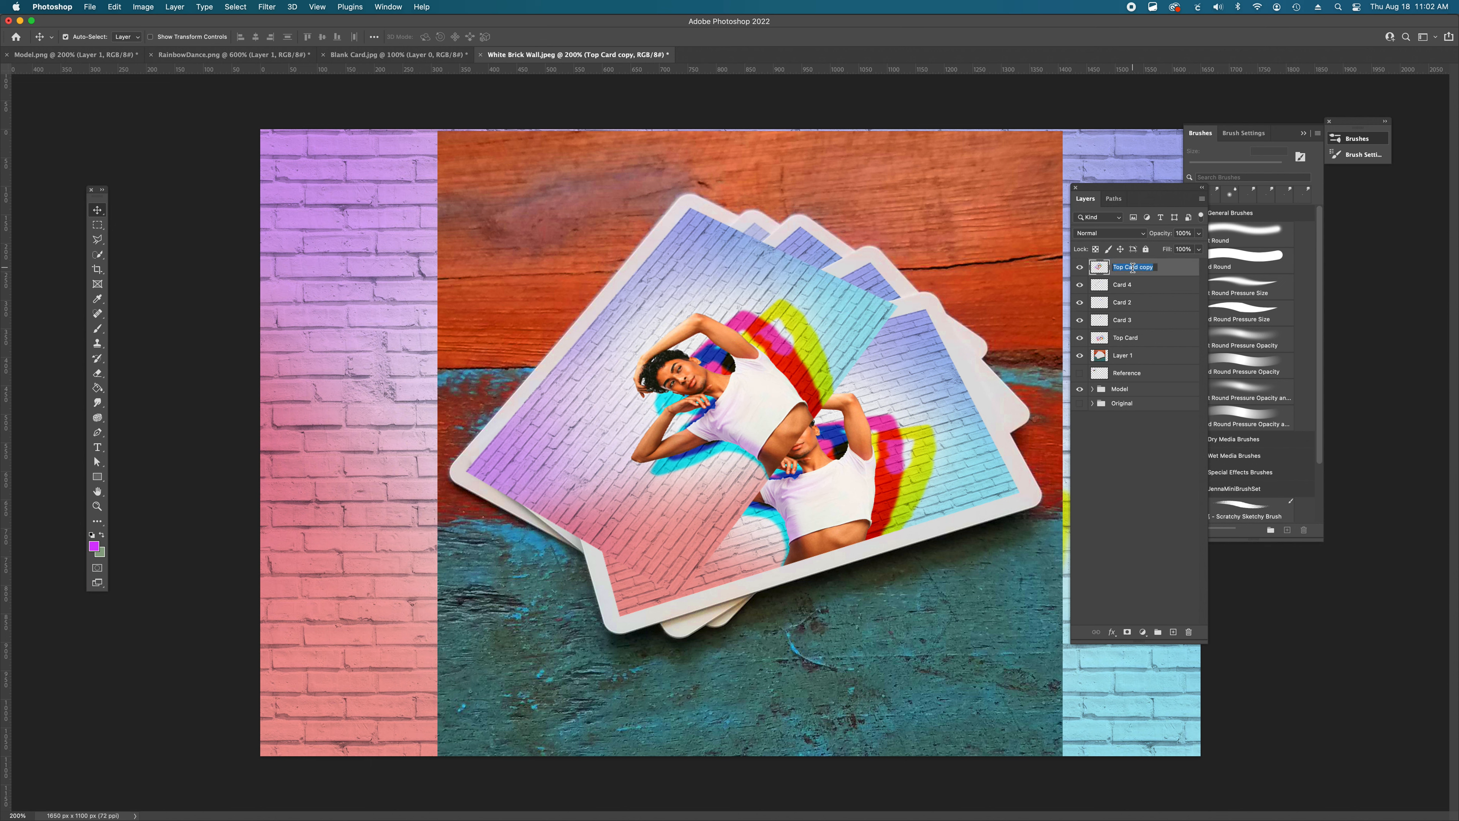
text(Top )
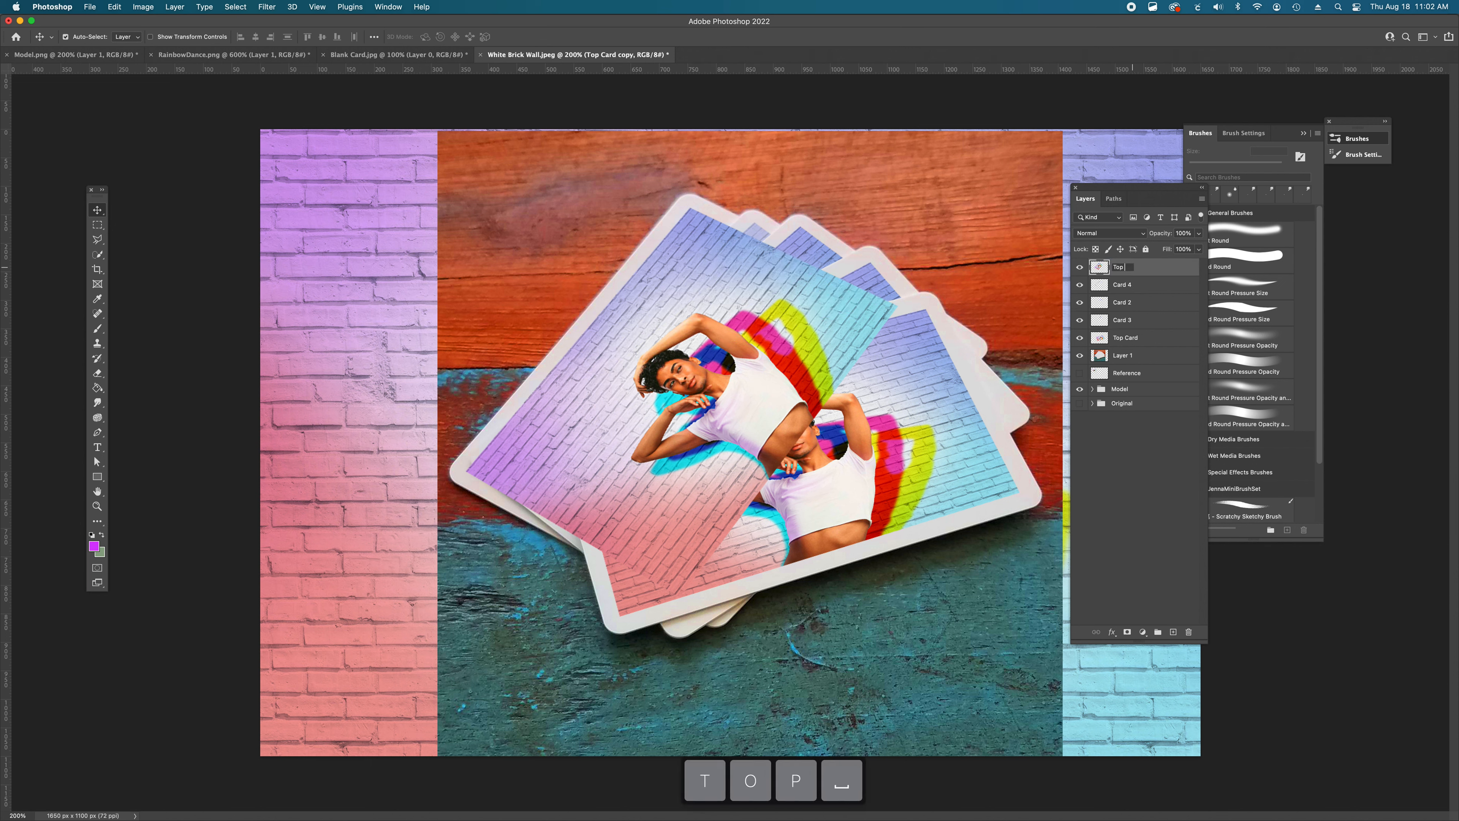
text(Card 5)
key(Return)
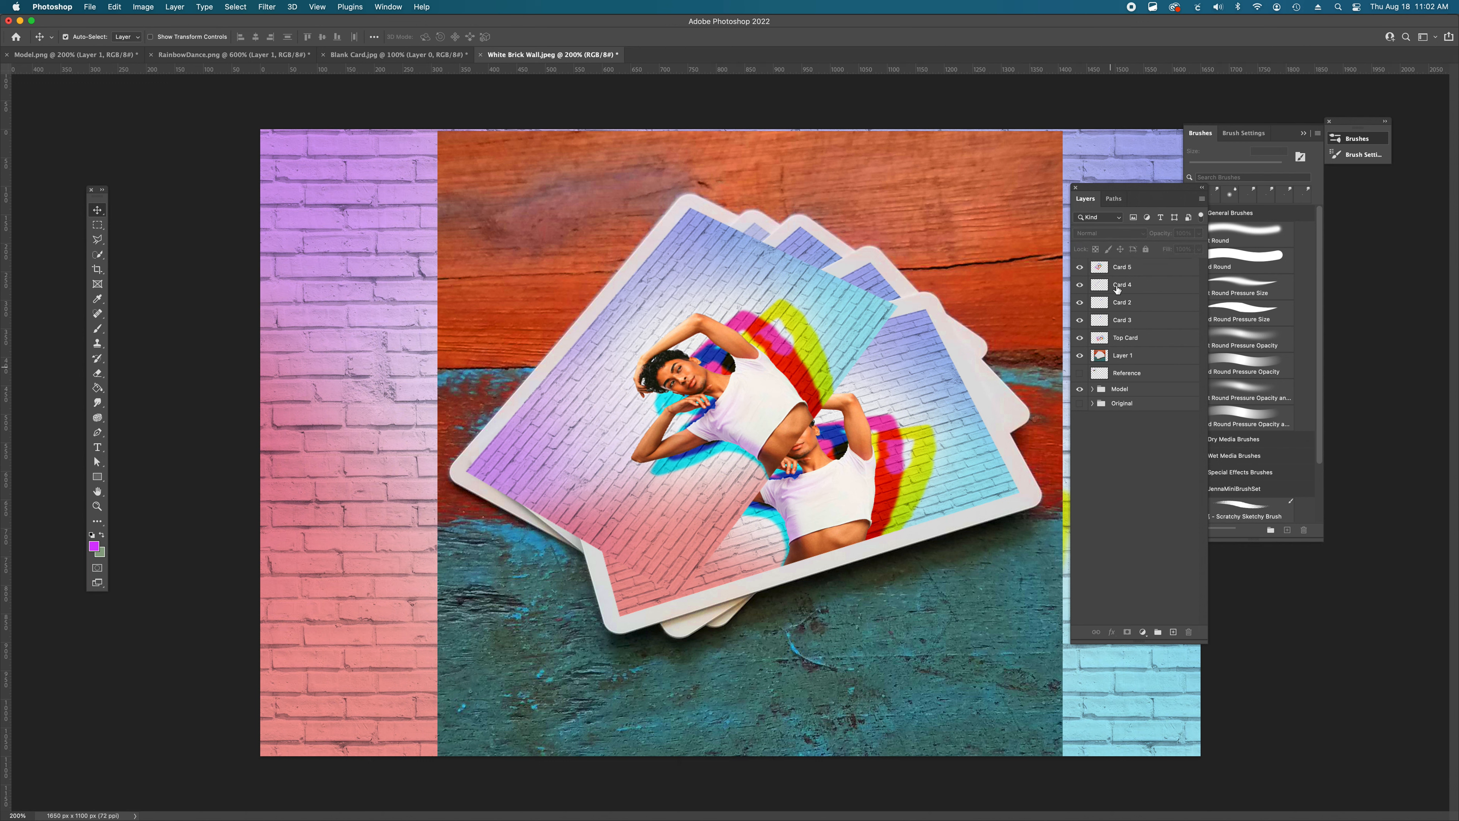
- Lower Card 5's opacity to 14% and start a polygonal lasso along the upper edge of the card in front of it
click(1198, 249)
click(1154, 248)
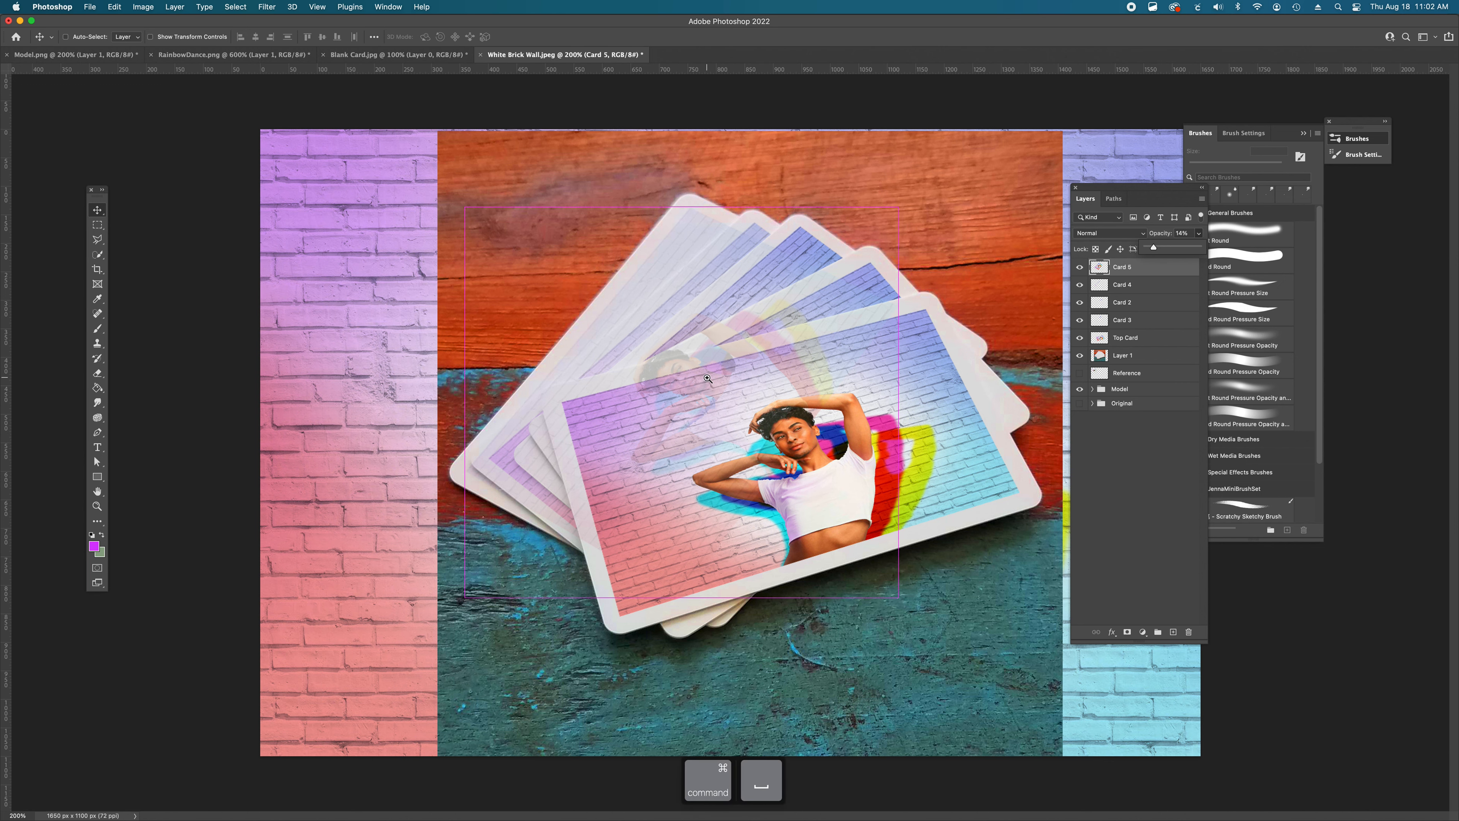
super+click(730, 359)
key(l)
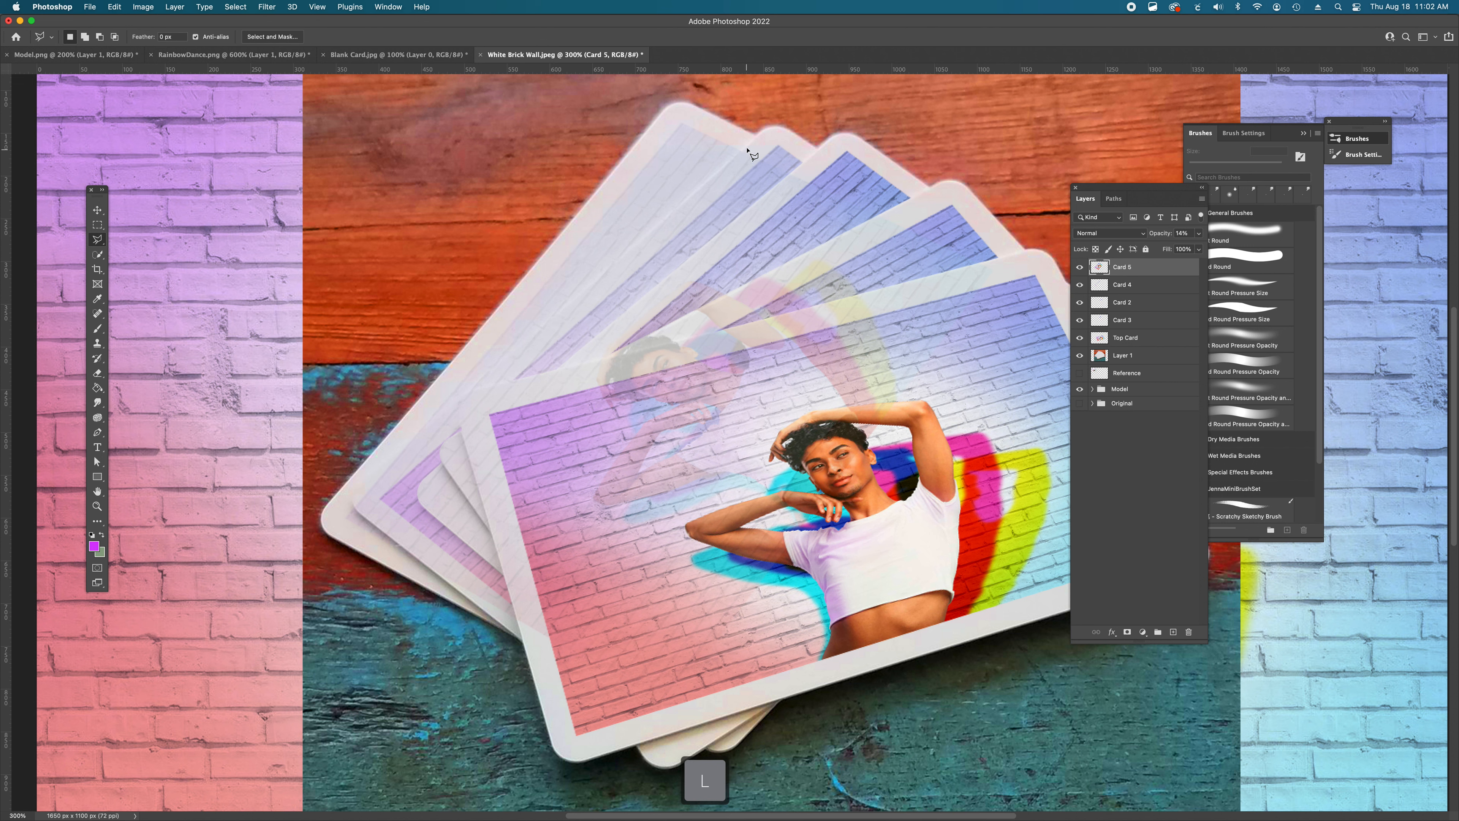
click(747, 149)
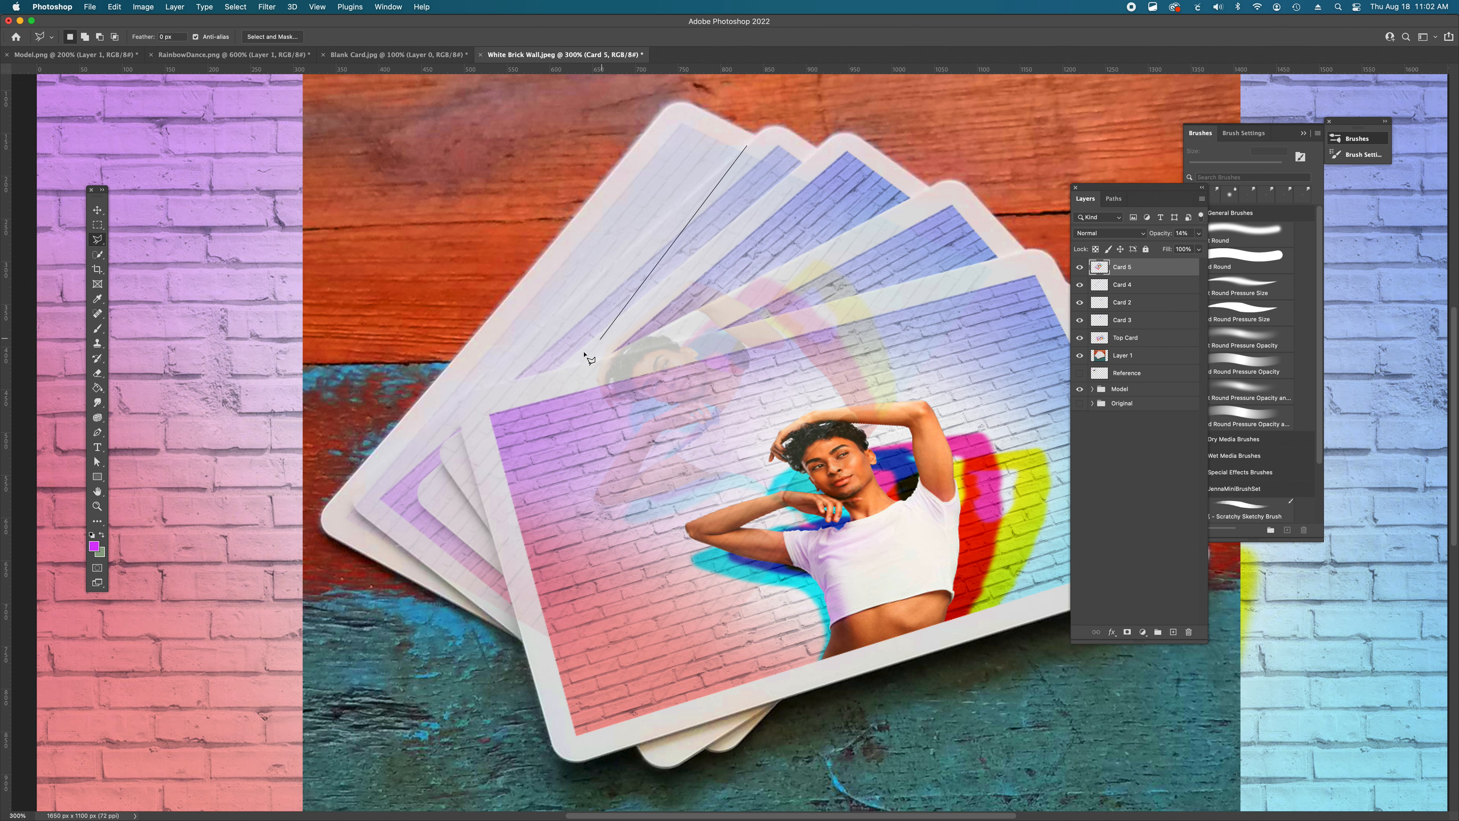
click(364, 482)
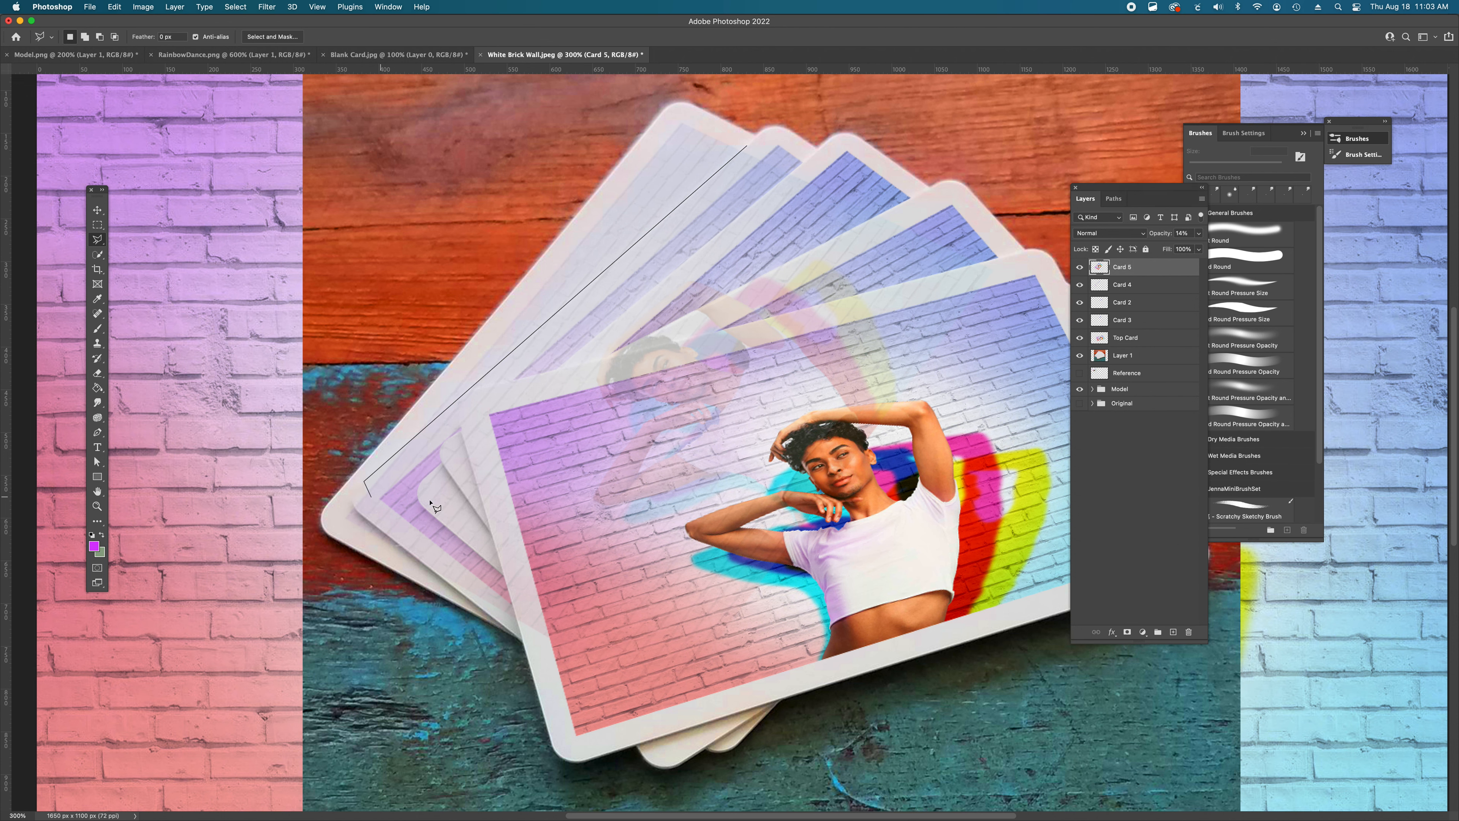
- Trace the polygonal lasso around the rounded corner and lower edge of the card in front, then close it around the overlapping artwork
key(super+space)
super+click(385, 497)
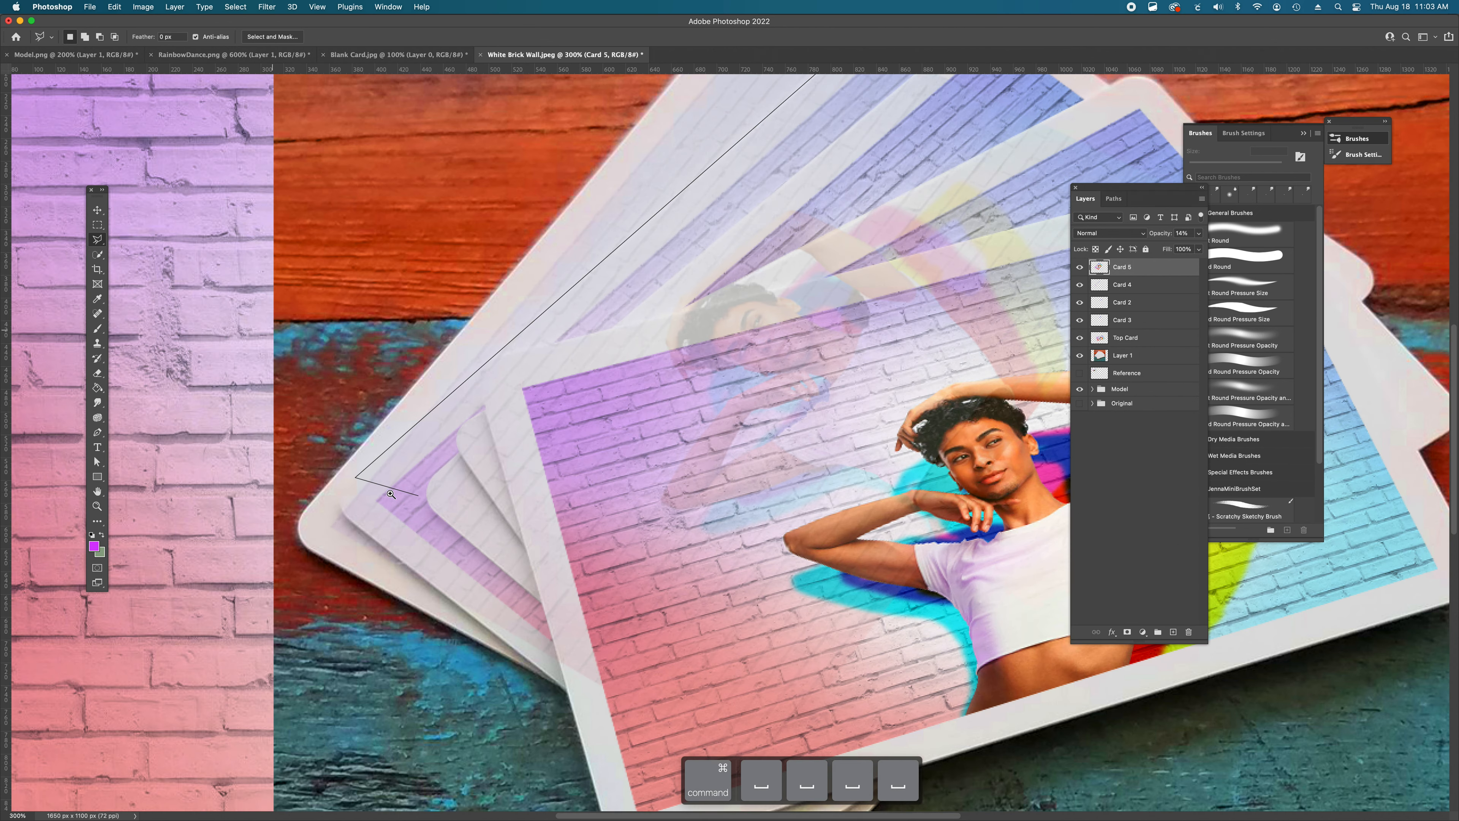
super+click(385, 497)
super+click(385, 497)
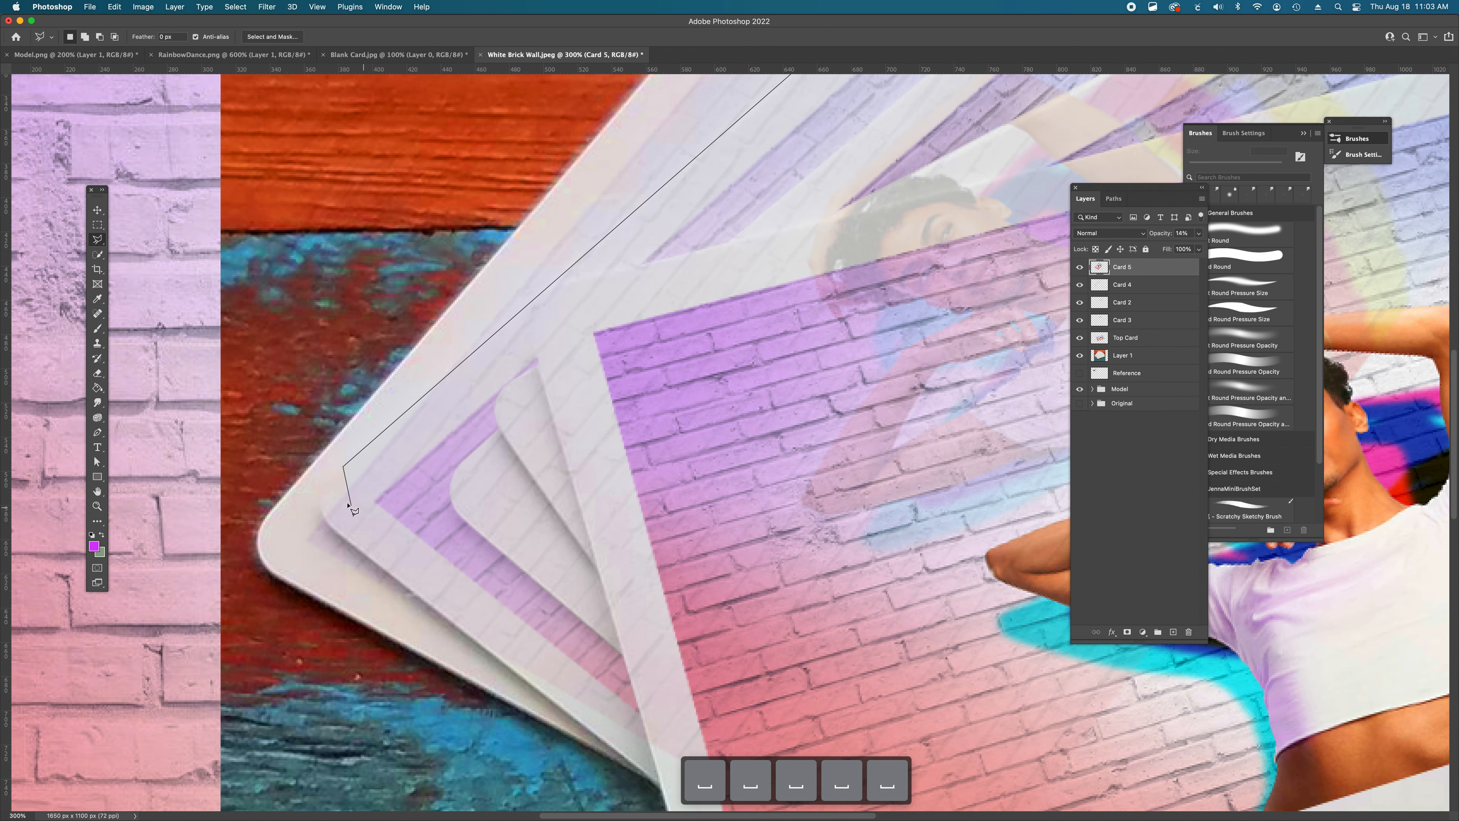
click(328, 483)
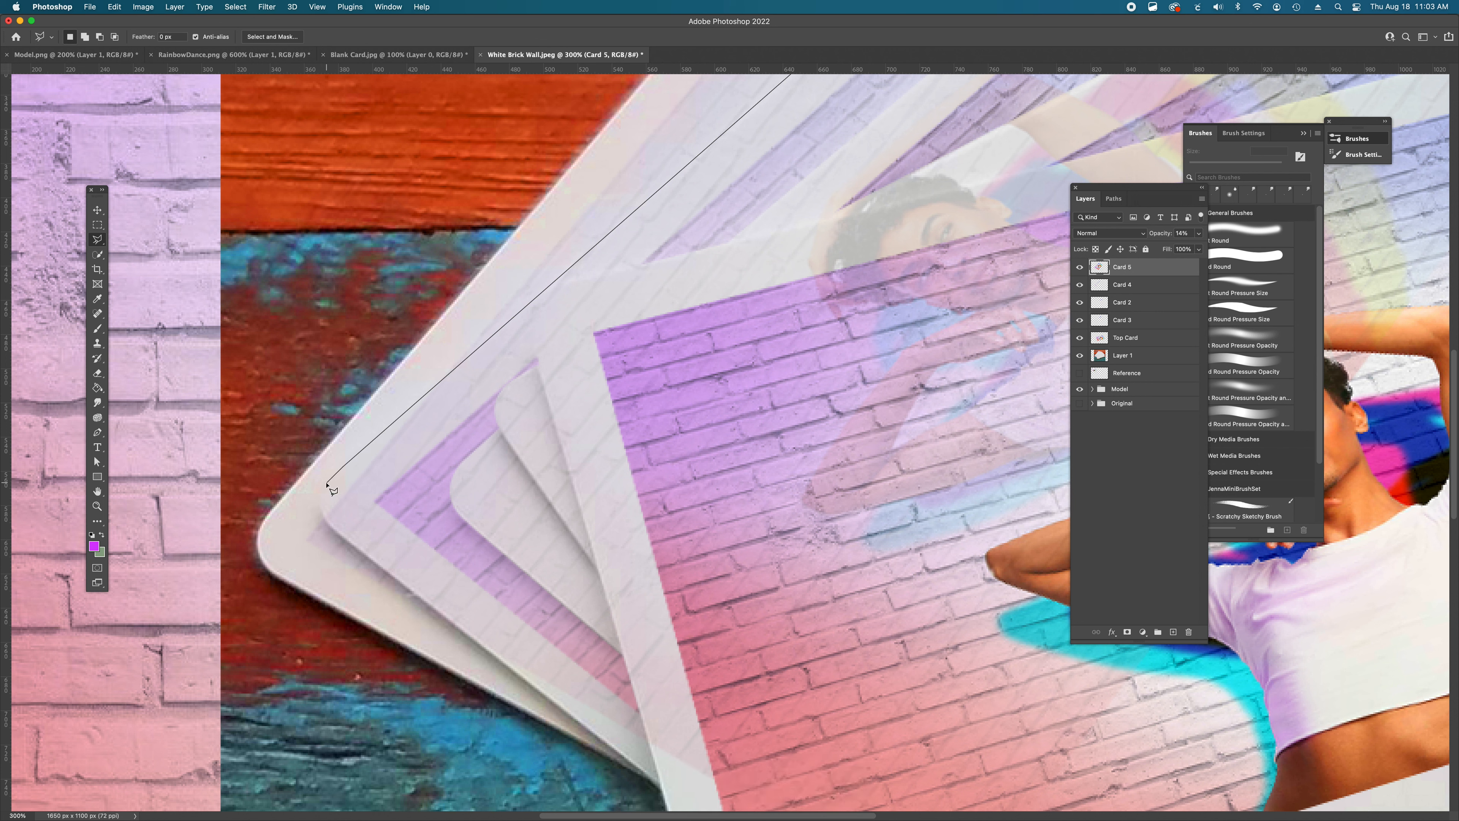
click(320, 498)
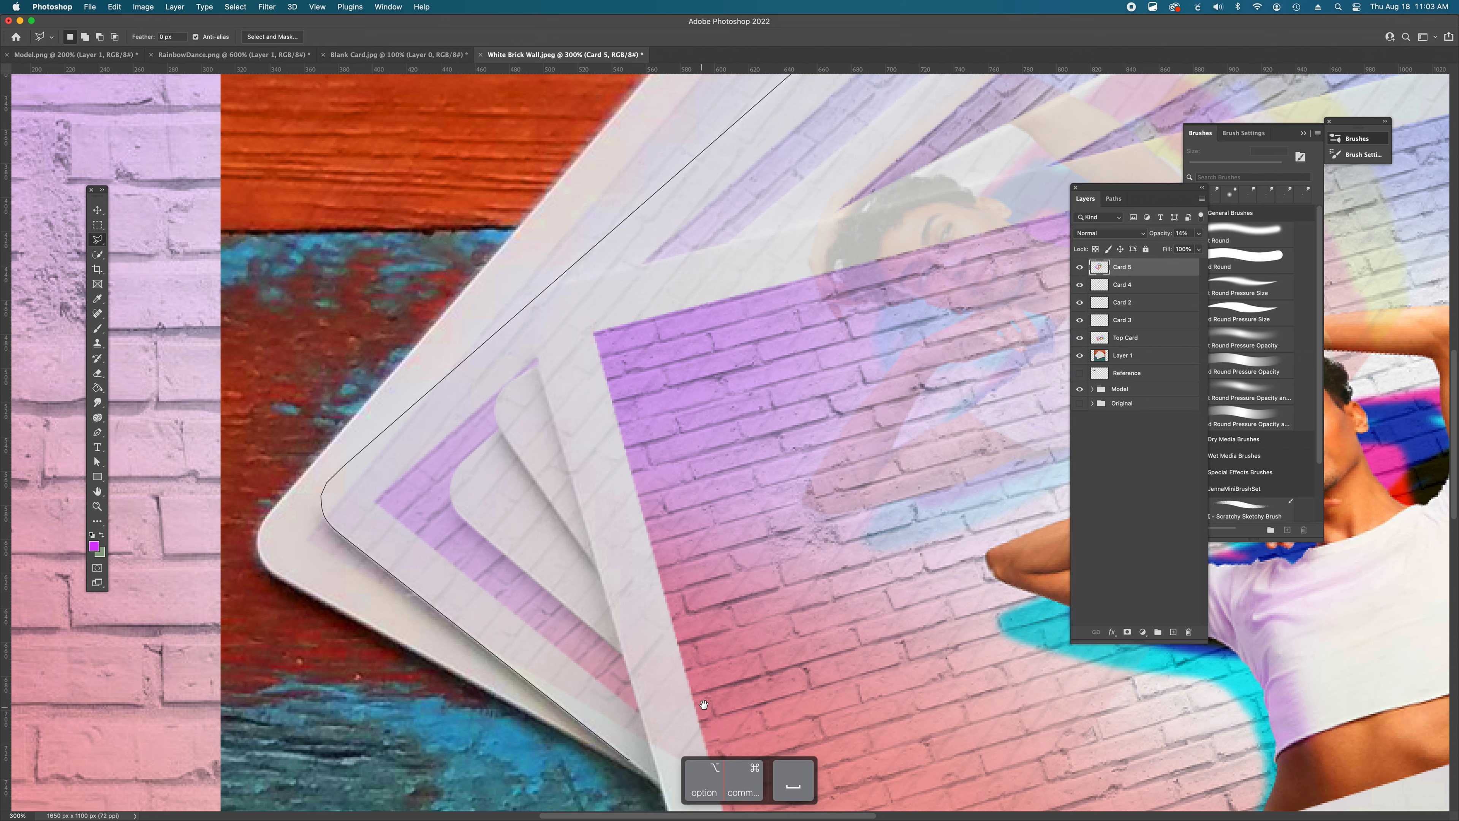
alt+super+click(747, 647)
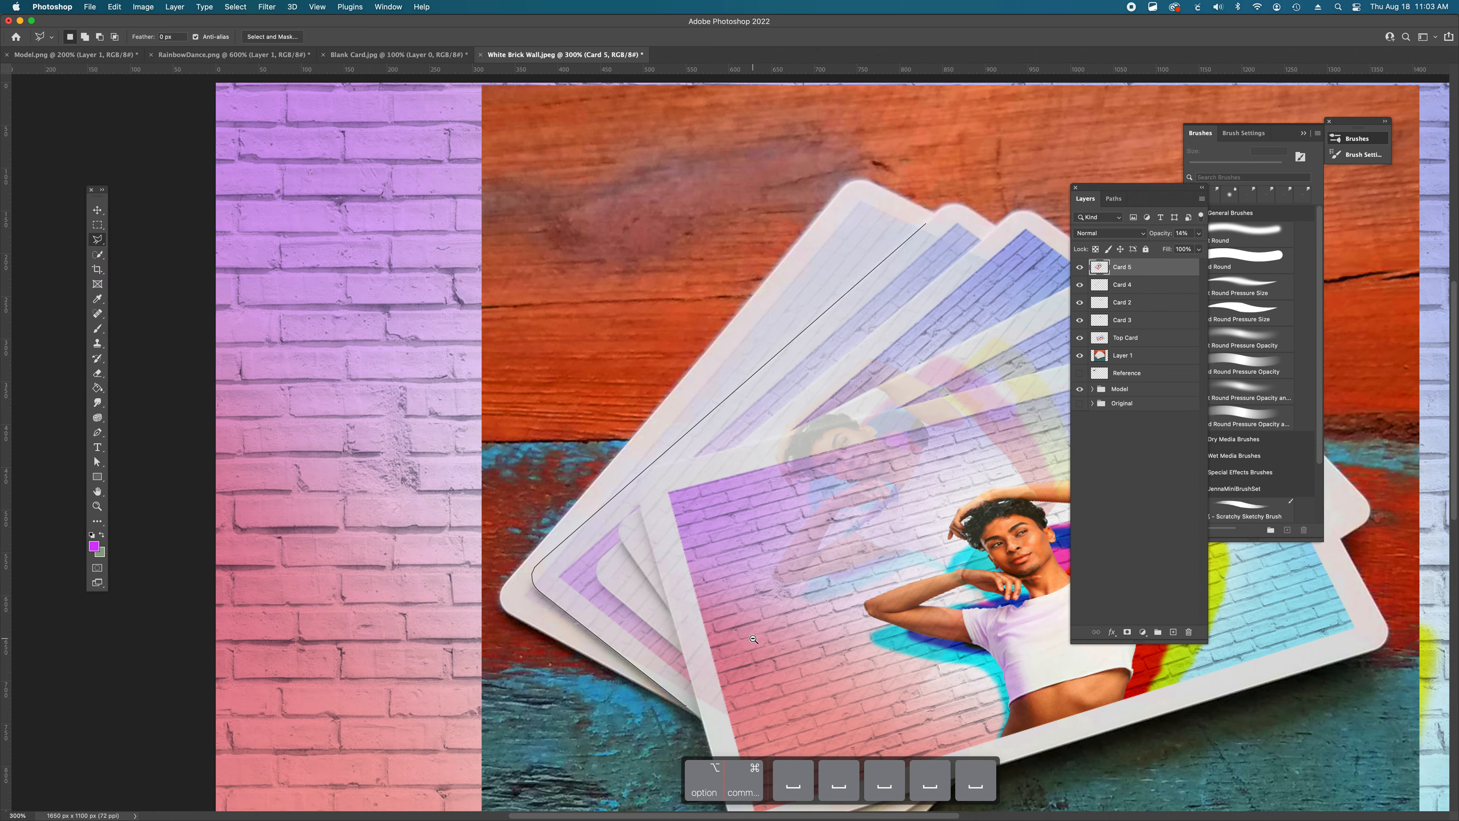
alt+super+click(753, 638)
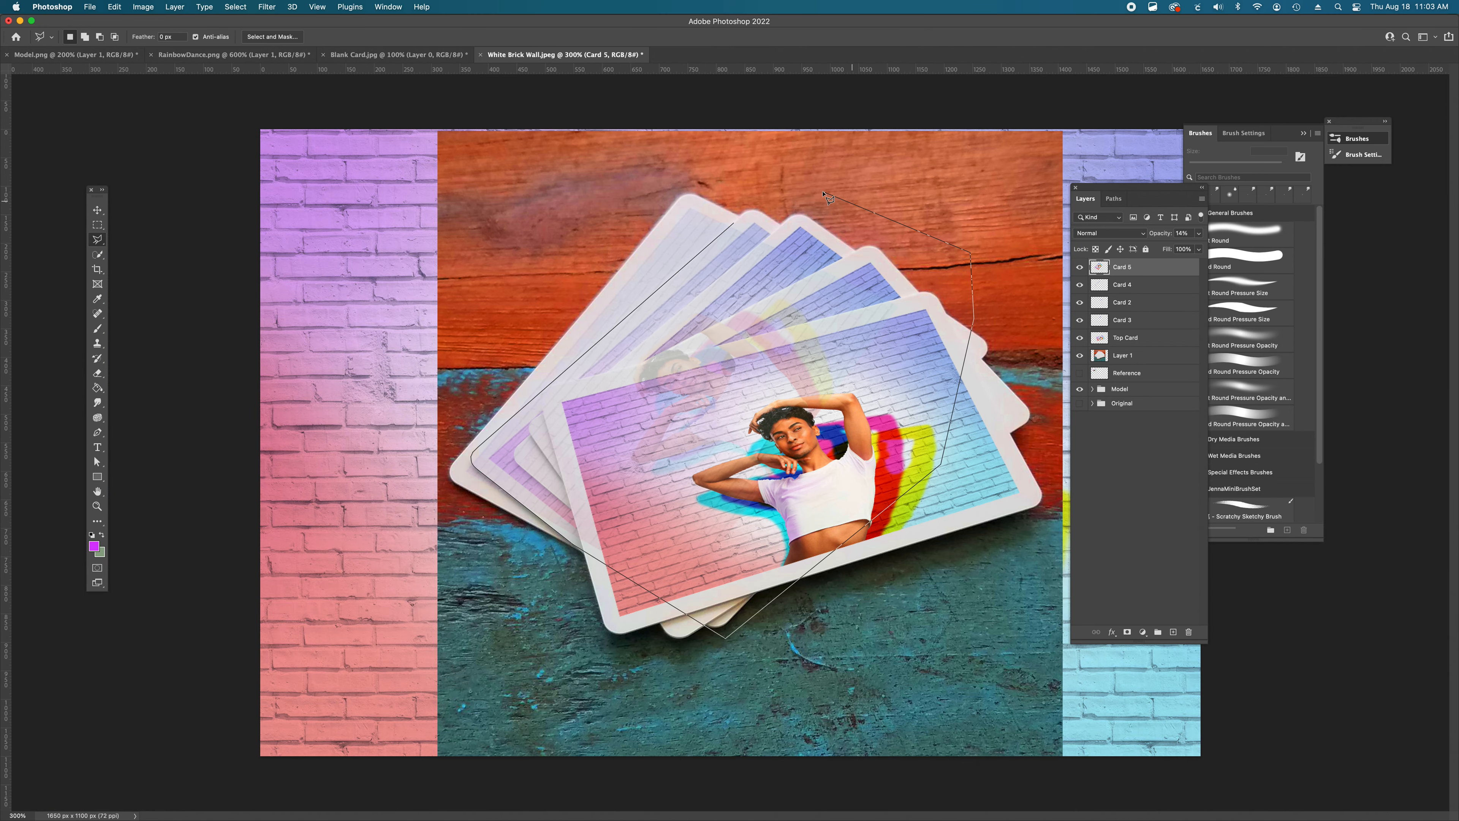
- Raise Card 5's opacity to 83%, delete the selected artwork overlapping the front cards and deselect
key(Escape)
click(1198, 233)
drag(1151, 247, 1191, 248)
key(Return)
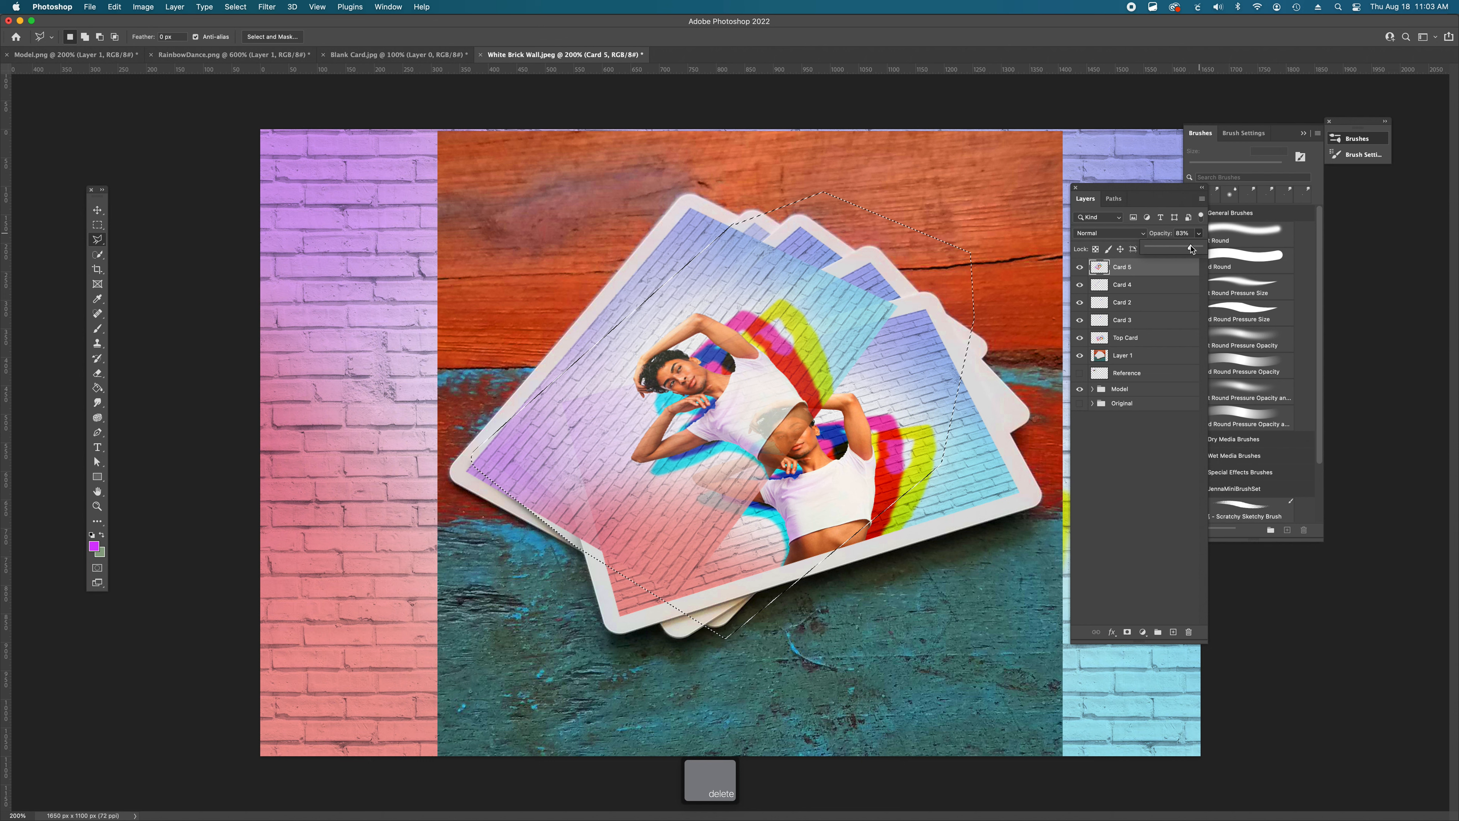
click(1123, 269)
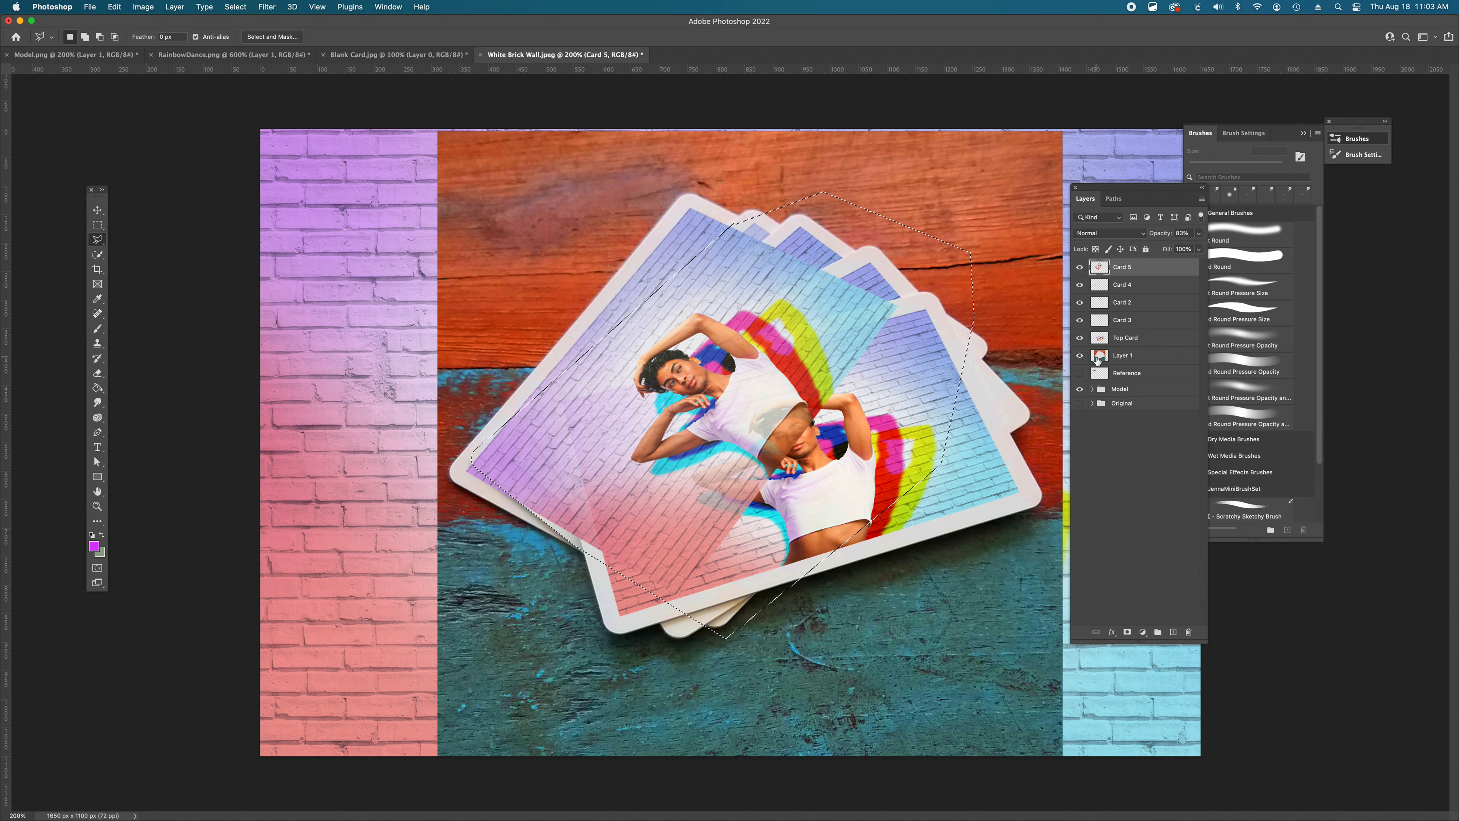
key(BackSpace)
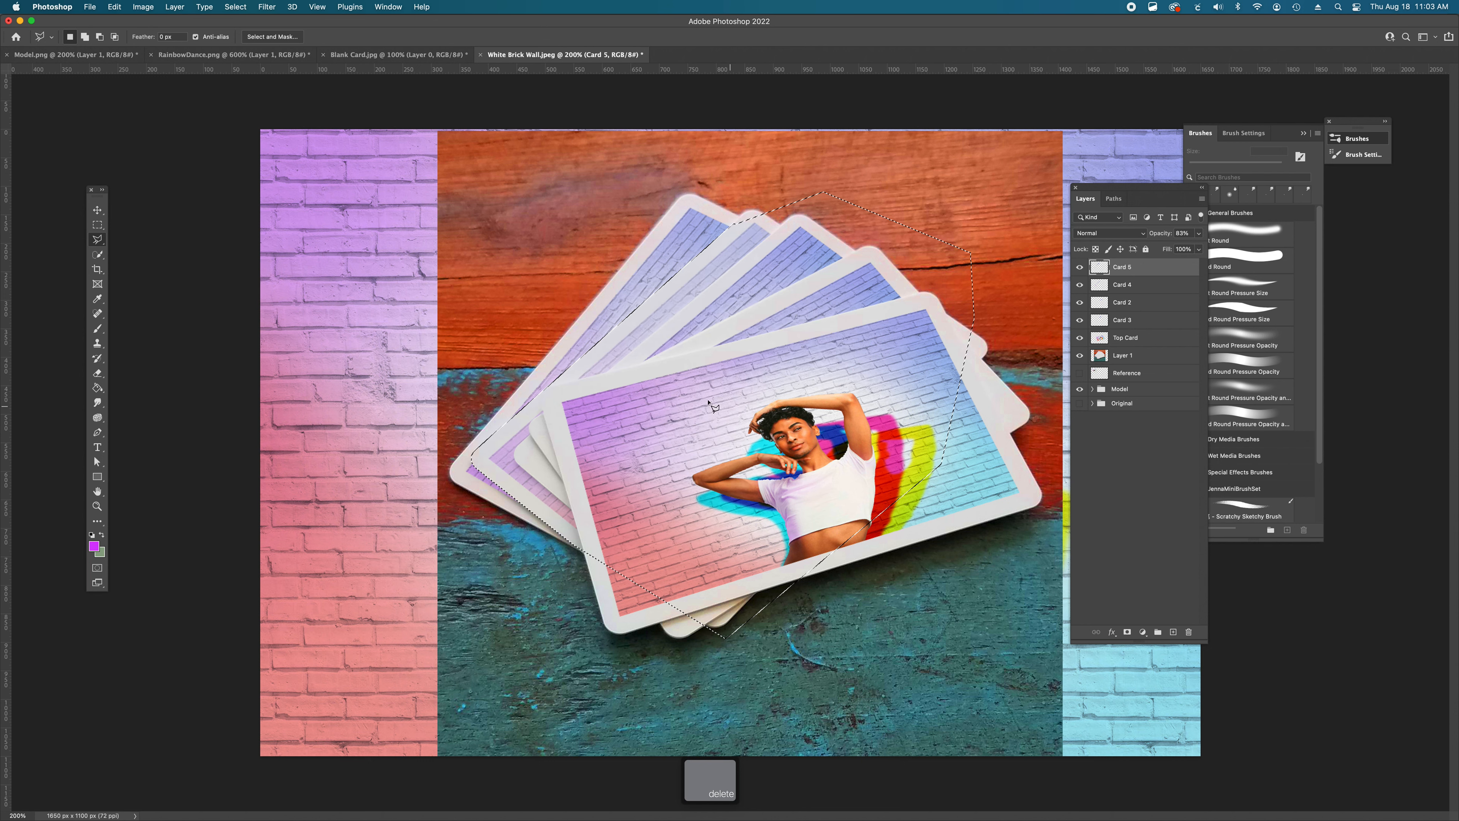
key(cmd+d)
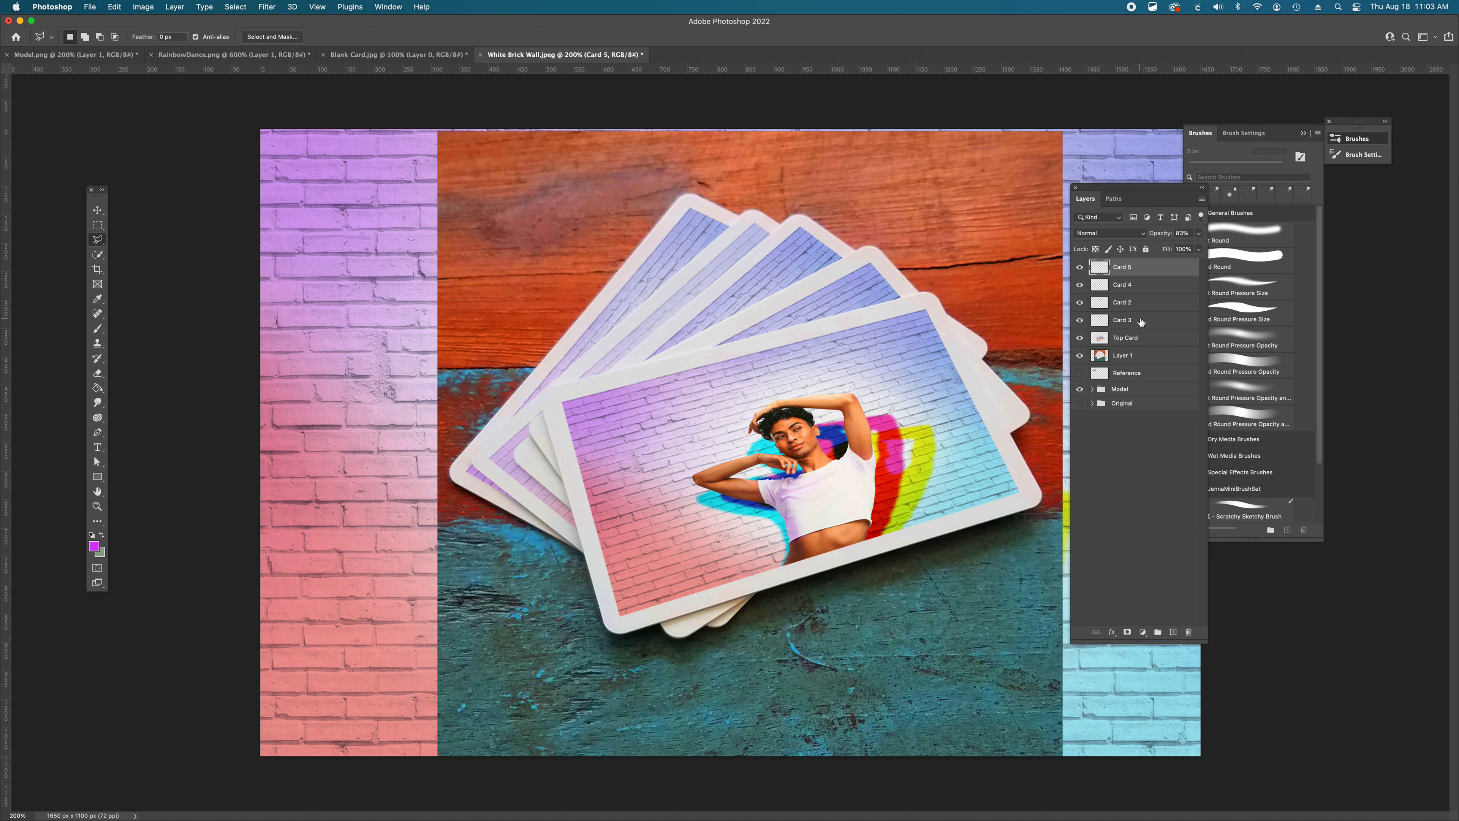
- Duplicate the Top Card layer and rename the copy Card 2 oops
drag(1129, 338, 1173, 632)
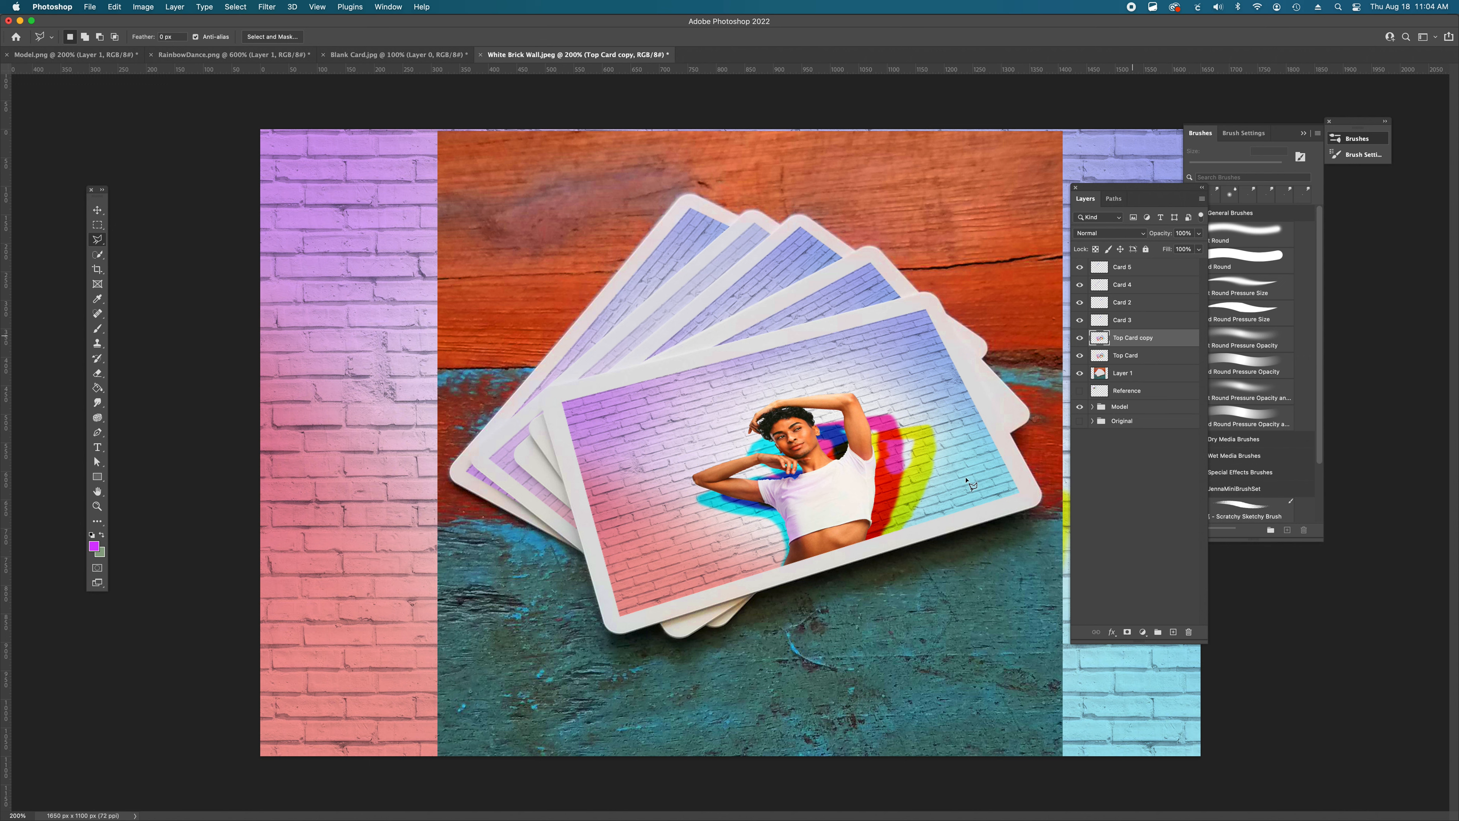
double_click(1130, 339)
text(Card )
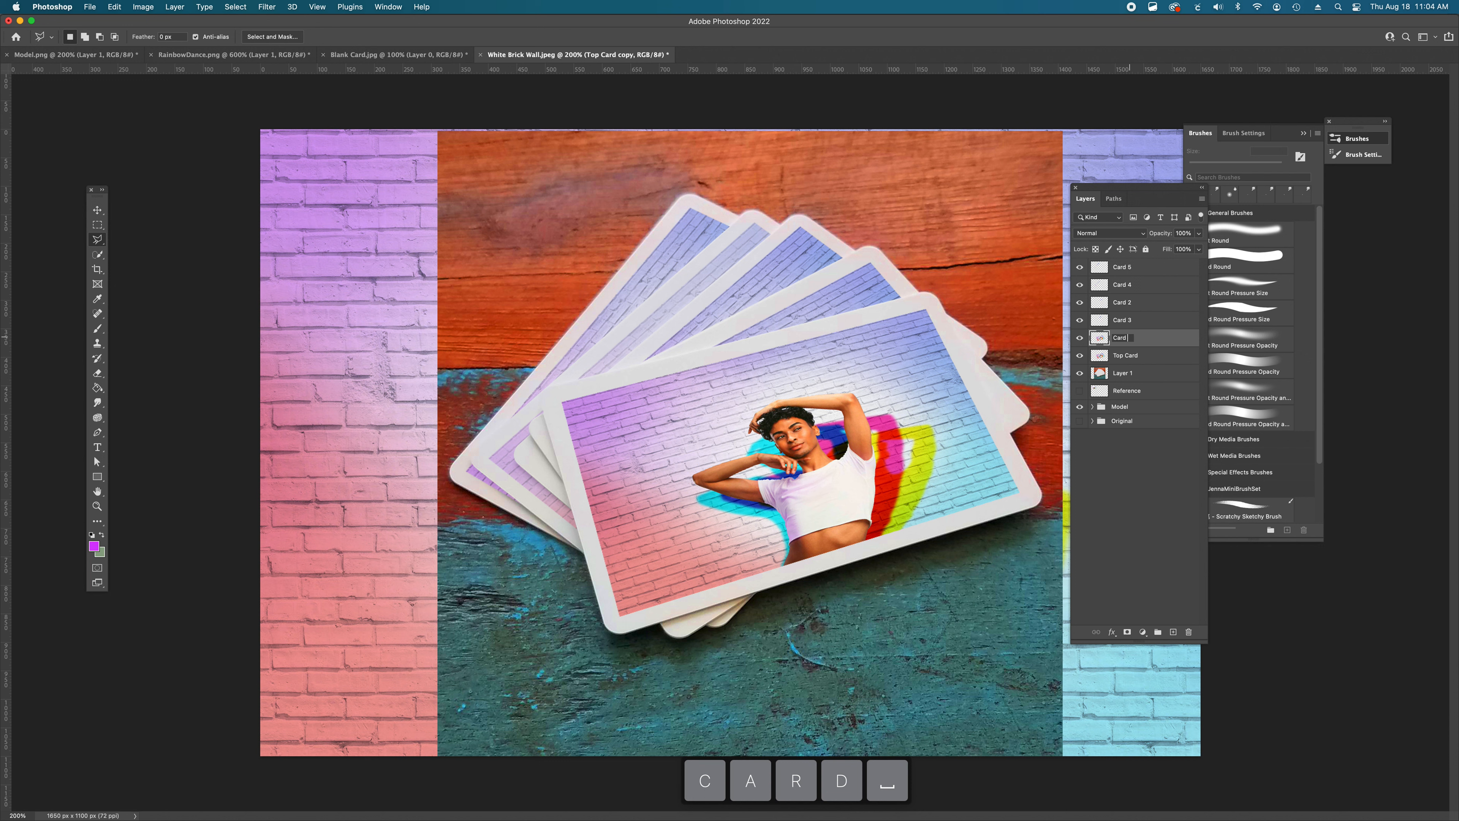
text(2 oops)
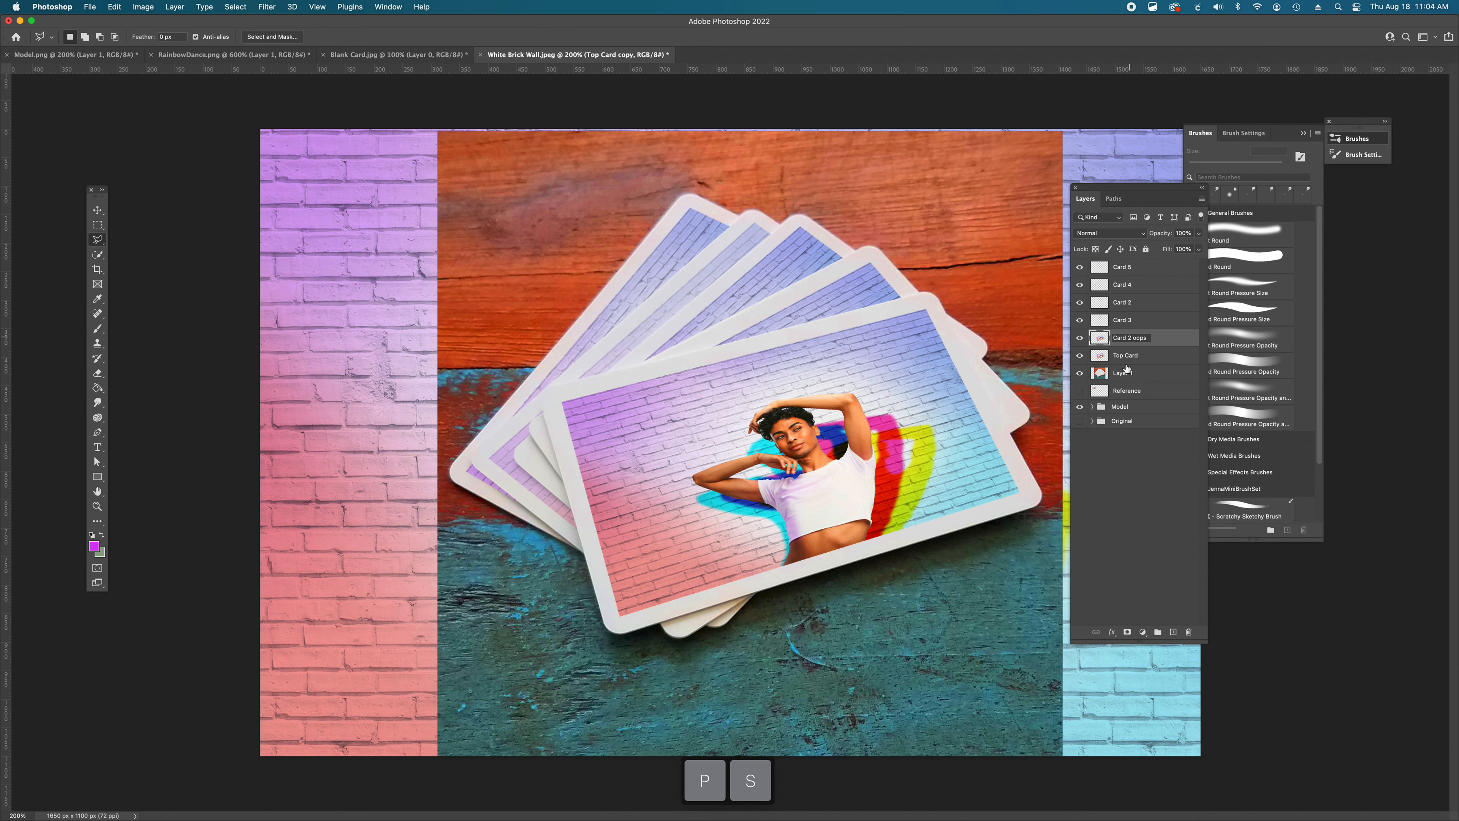
click(1117, 464)
key(v)
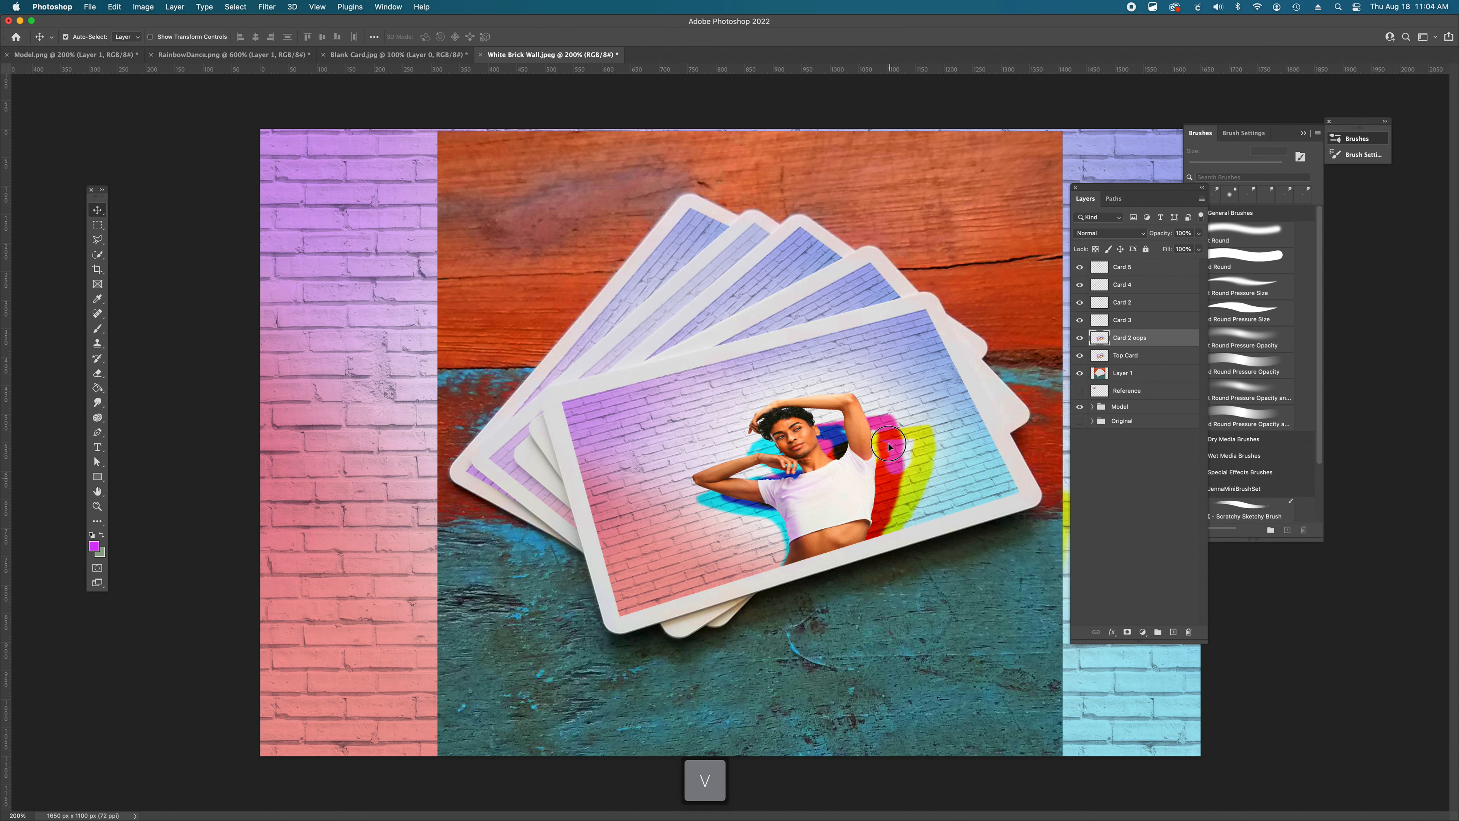
- Move and rotate the Card 2 oops artwork to line up with the second card's borders and apply the transform
mouse_move(890, 483)
mouse_down()
mouse_move(888, 405)
mouse_move(923, 411)
mouse_move(956, 373)
mouse_move(925, 377)
mouse_move(934, 368)
mouse_up()
key(super+t)
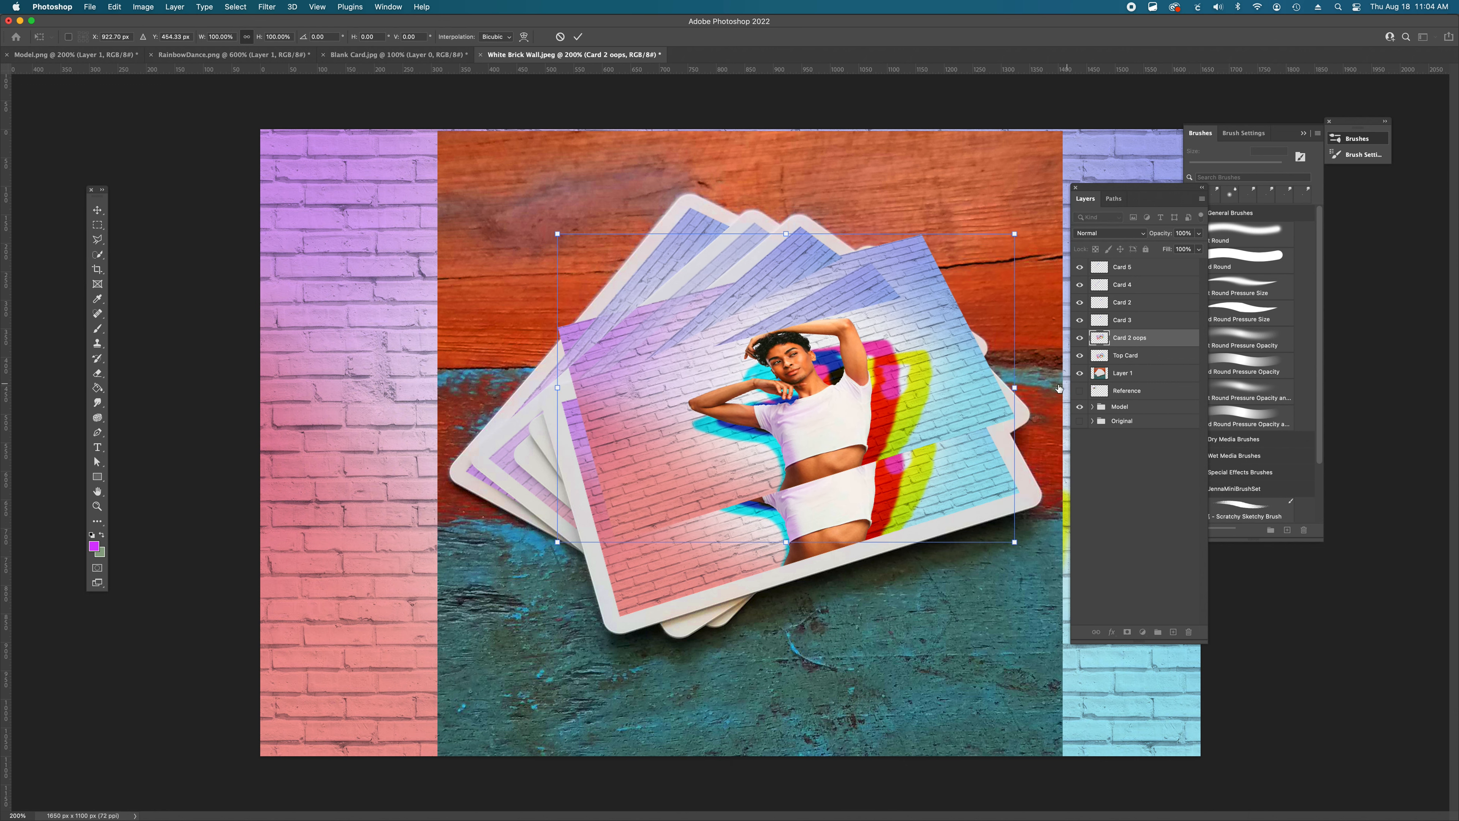
drag(1030, 385, 1028, 332)
drag(897, 391, 897, 440)
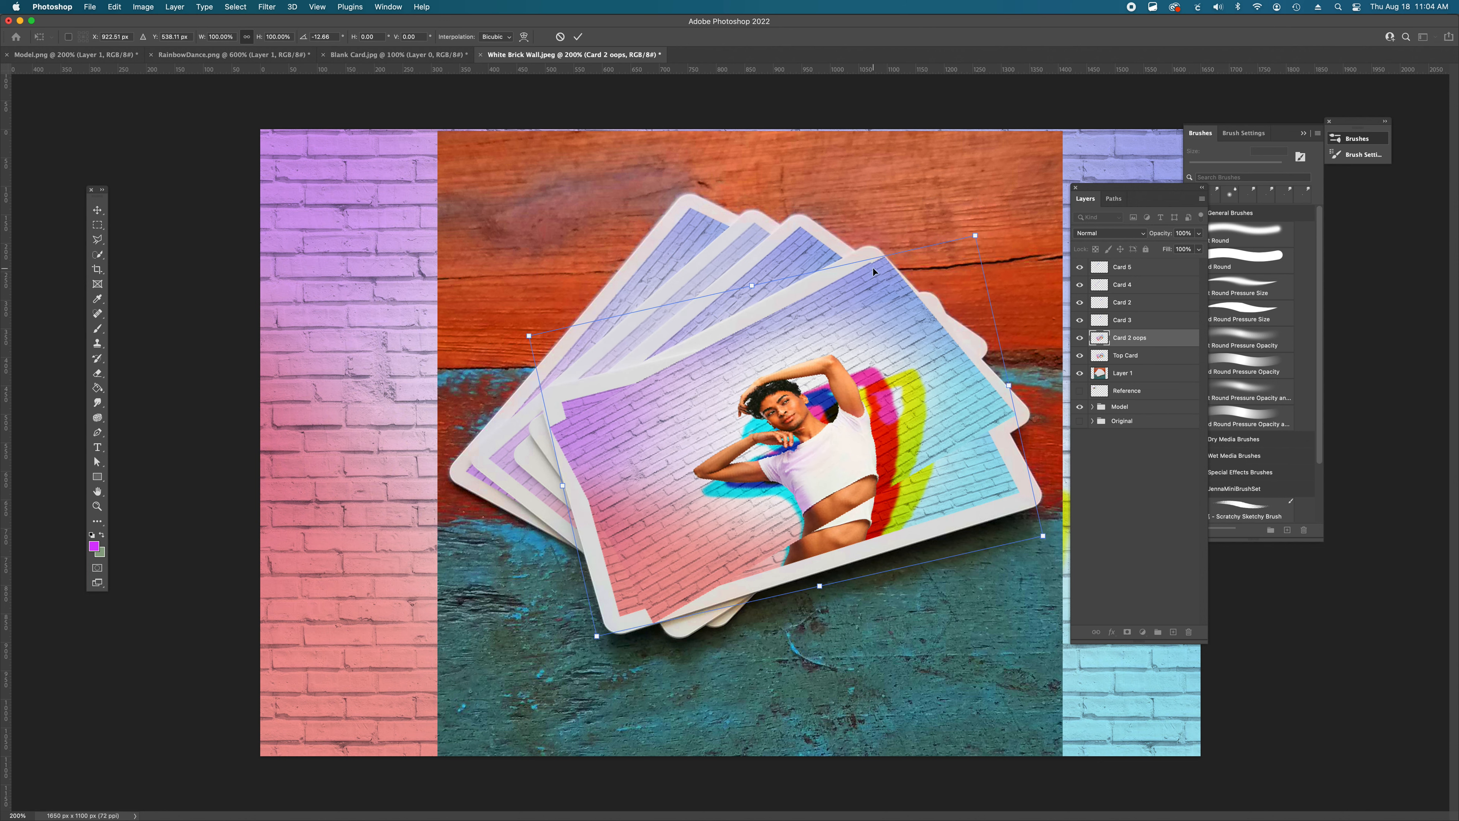
drag(1012, 371, 1005, 353)
mouse_move(888, 402)
mouse_down()
mouse_move(887, 431)
mouse_move(886, 416)
mouse_up()
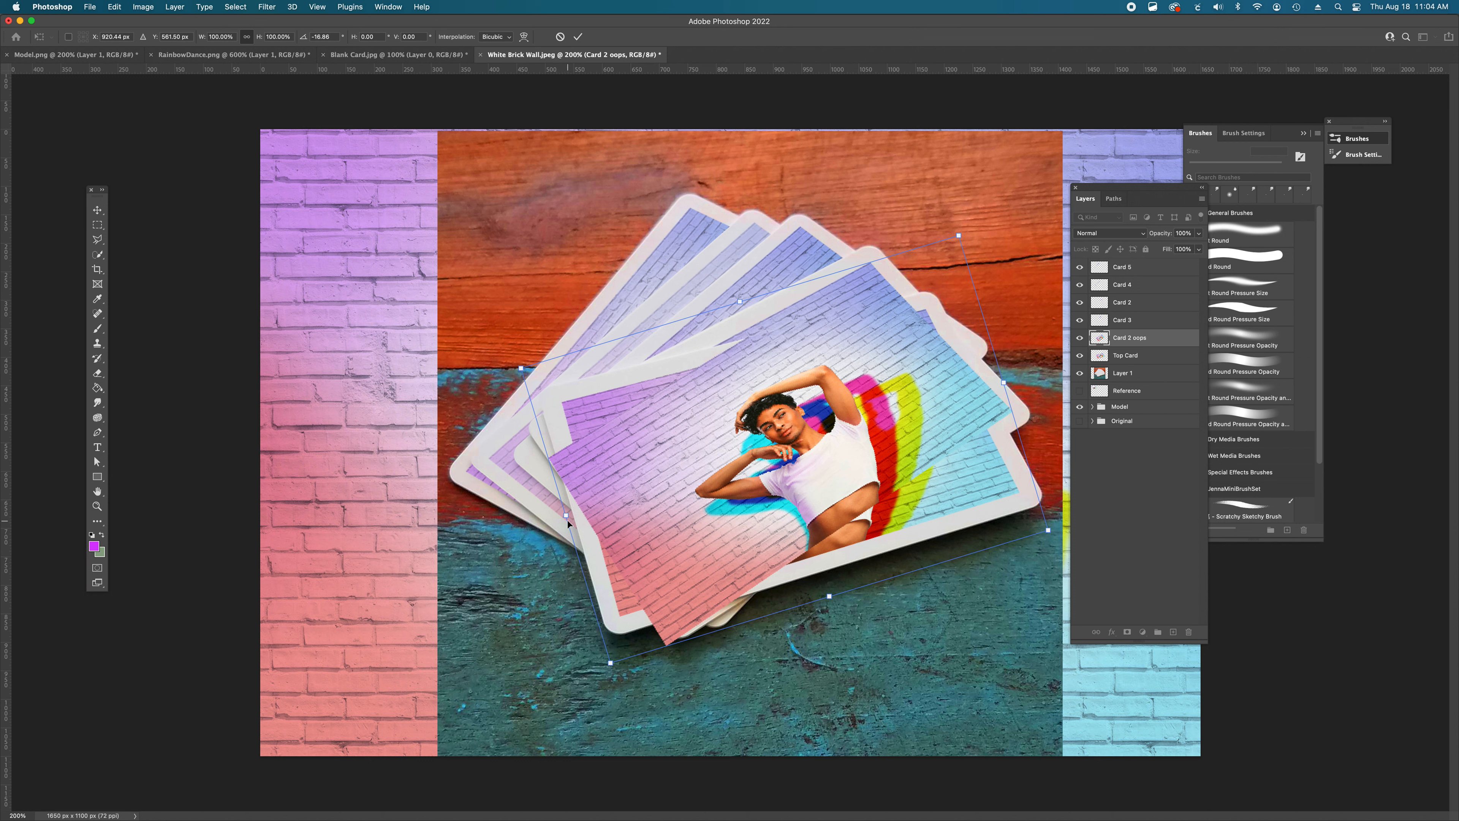
drag(555, 517, 574, 498)
drag(896, 452, 888, 448)
key(Return)
- Lasso everything in Card 2 oops except the sliver on the second card's exposed right end, delete it and deselect
key(super+equal)
key(l)
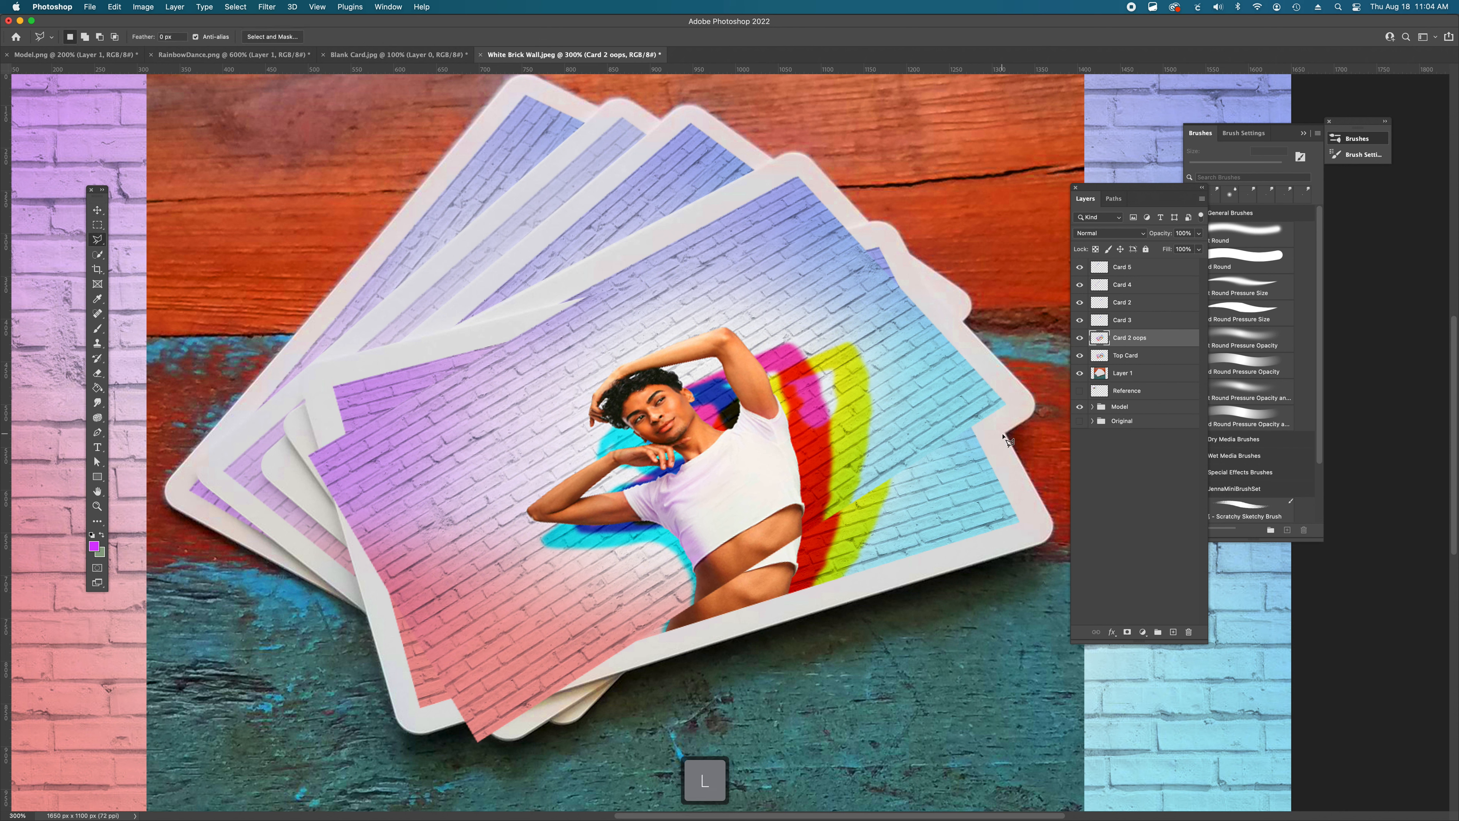
click(1008, 439)
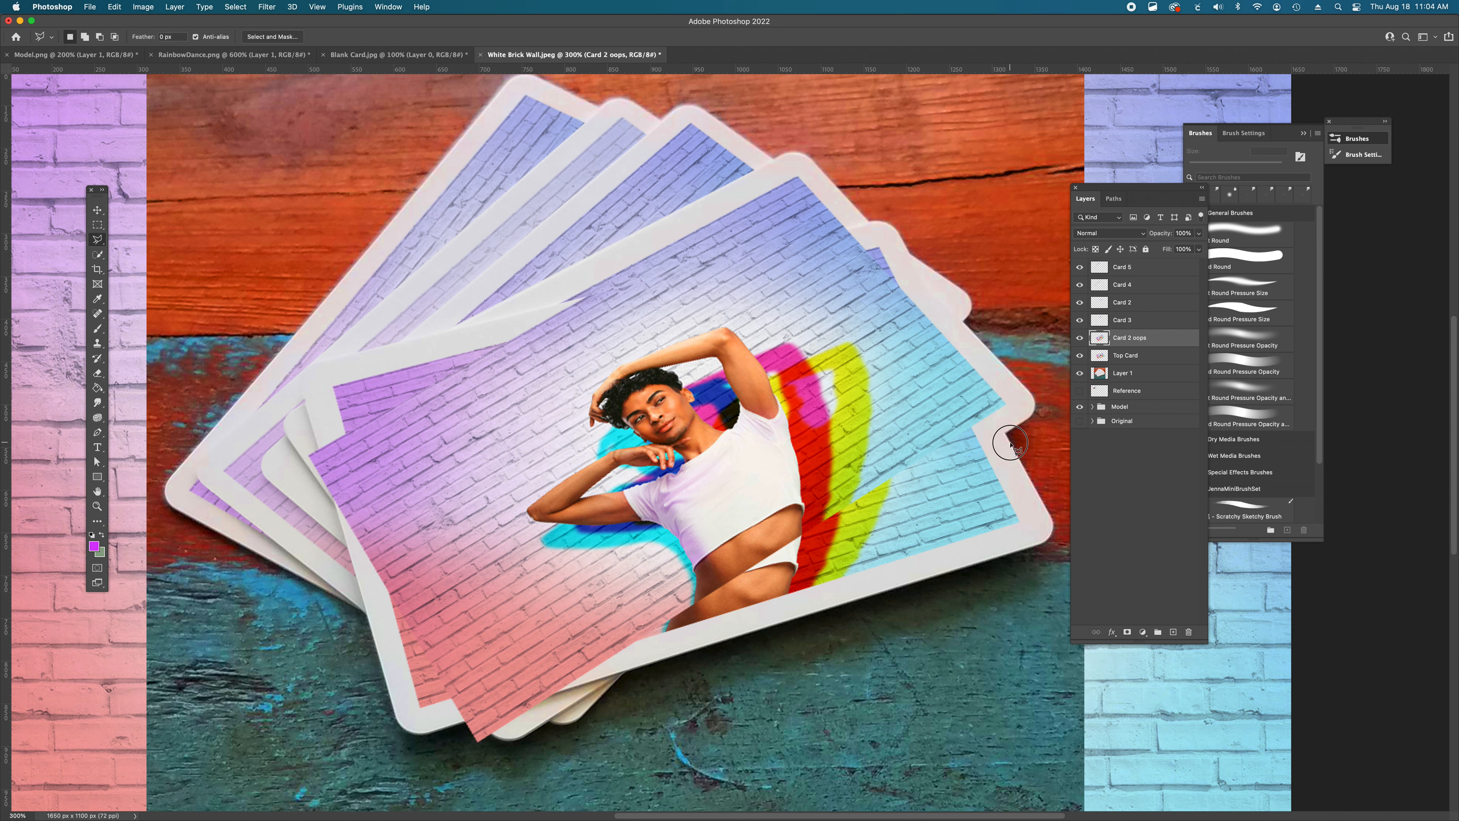
click(908, 251)
click(847, 170)
click(788, 161)
click(583, 239)
click(359, 376)
click(280, 468)
click(350, 703)
click(451, 802)
click(632, 736)
click(975, 456)
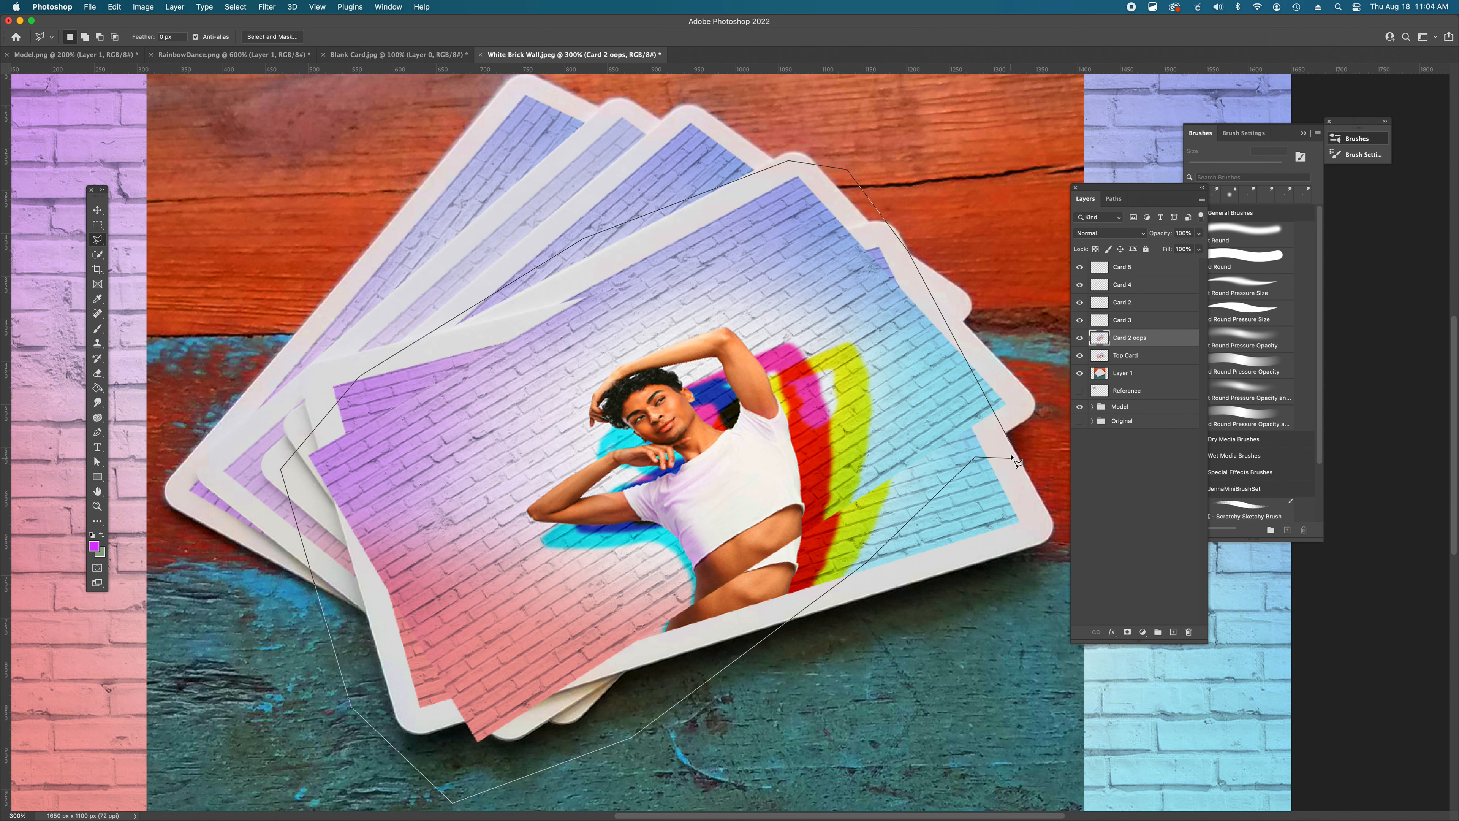
click(1011, 446)
key(Delete)
key(super+d)
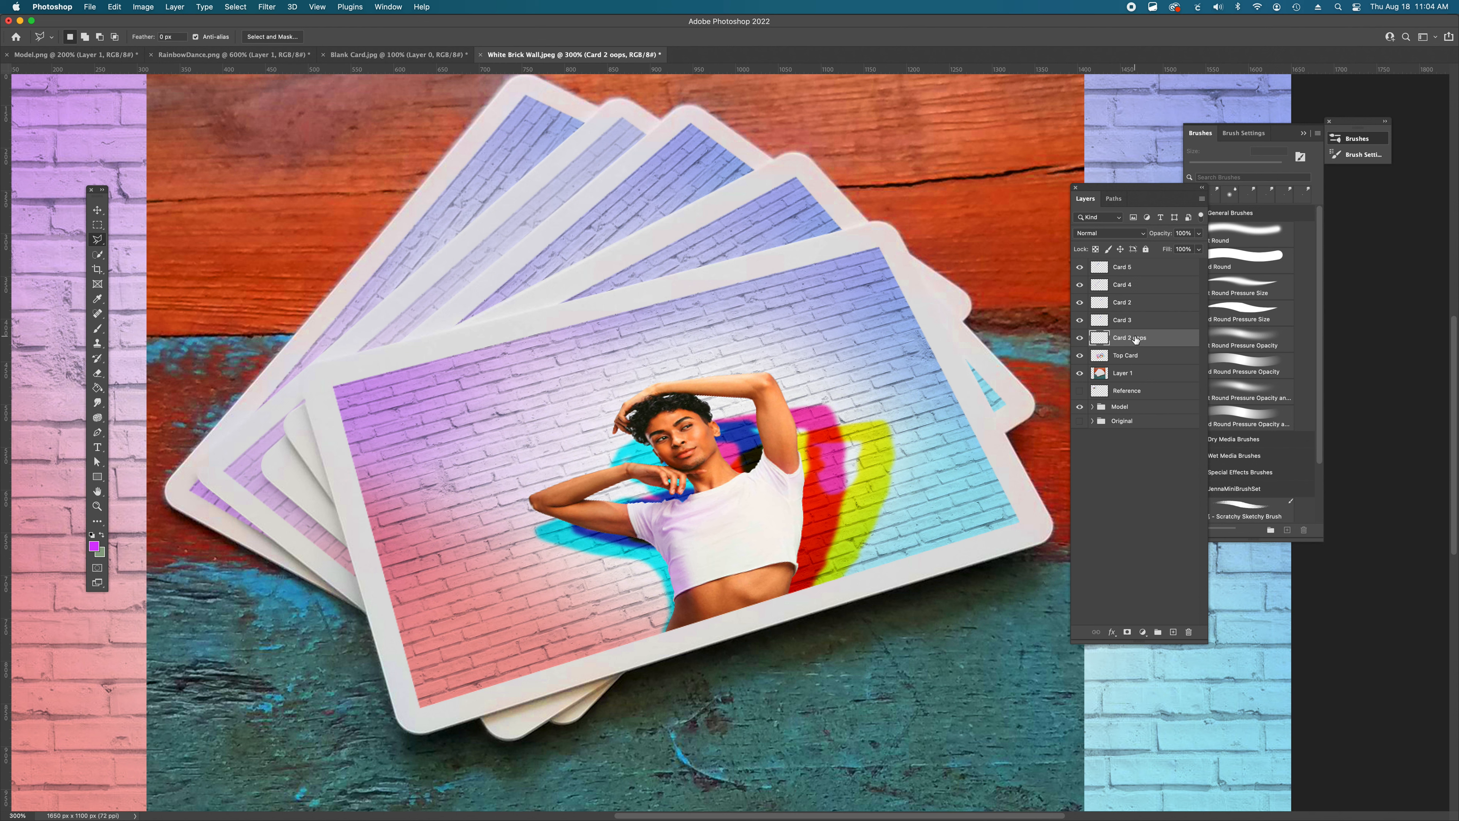
- Duplicate the Top Card layer again and rename the copy Card 3 oops
drag(1126, 355, 1173, 631)
double_click(1129, 355)
text(Card 3 oops)
- Rotate and reposition the Card 3 oops artwork to line up with the third card's borders and apply the transform
key(super+t)
drag(645, 567, 604, 562)
drag(978, 391, 918, 313)
drag(619, 571, 605, 483)
drag(961, 339, 954, 296)
key(Return)
- Lower Card 3 oops to 59% opacity, lasso the third card's exposed left end and delete the artwork outside that selection
drag(1160, 233, 1137, 234)
key(super+plus)
key(l)
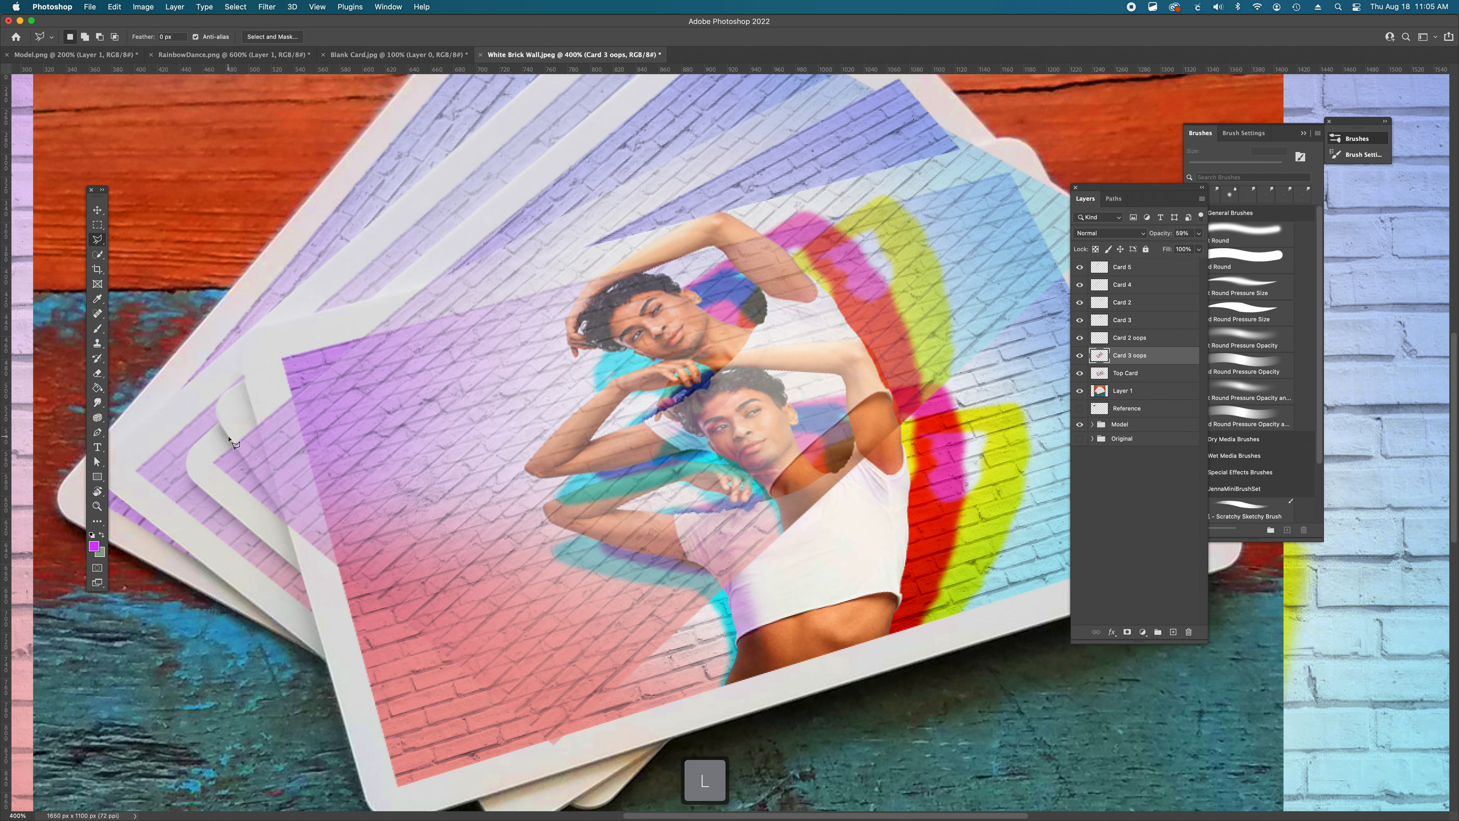
click(229, 435)
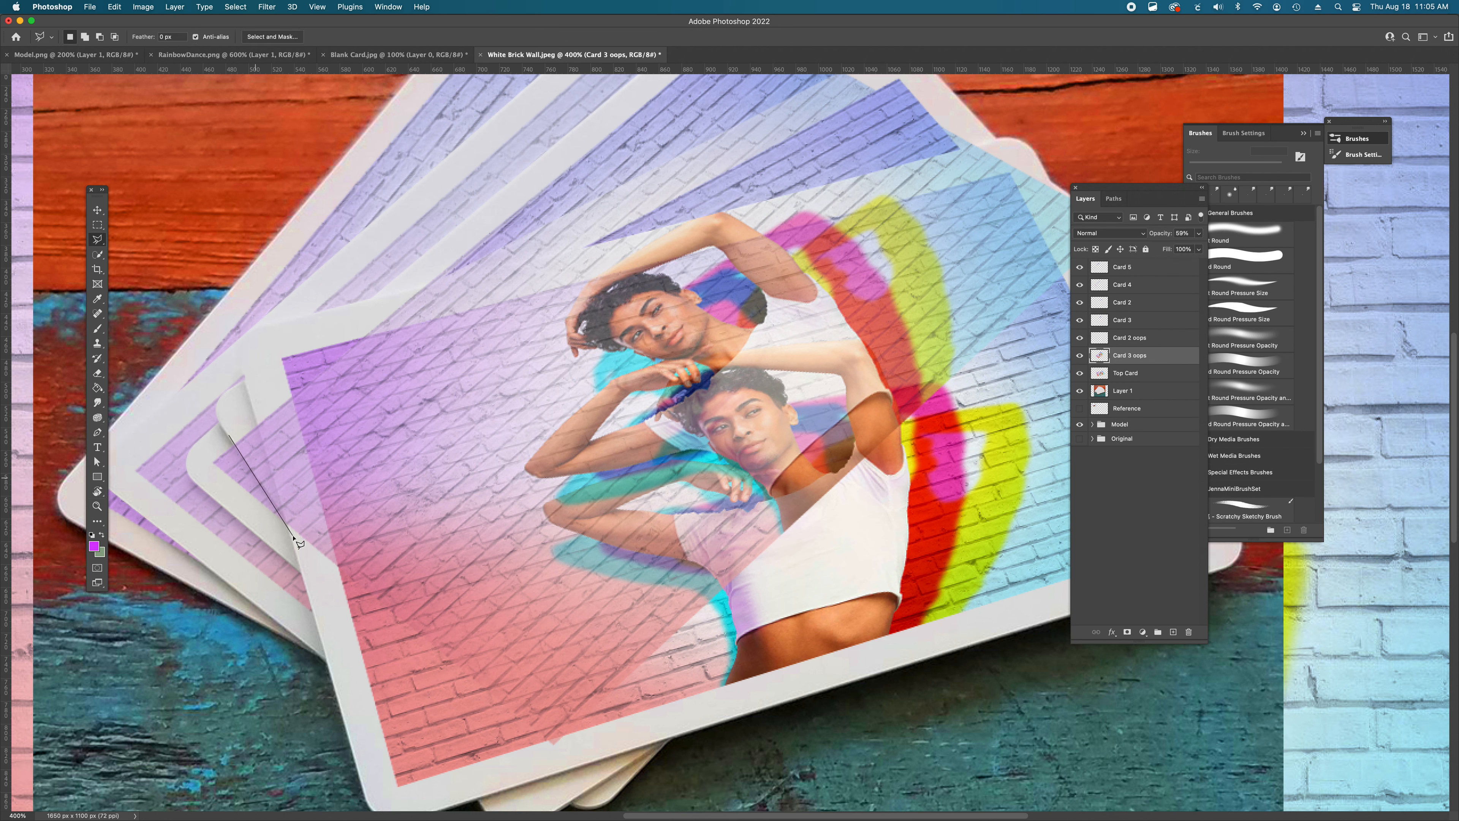
click(287, 518)
click(308, 597)
click(191, 525)
click(163, 469)
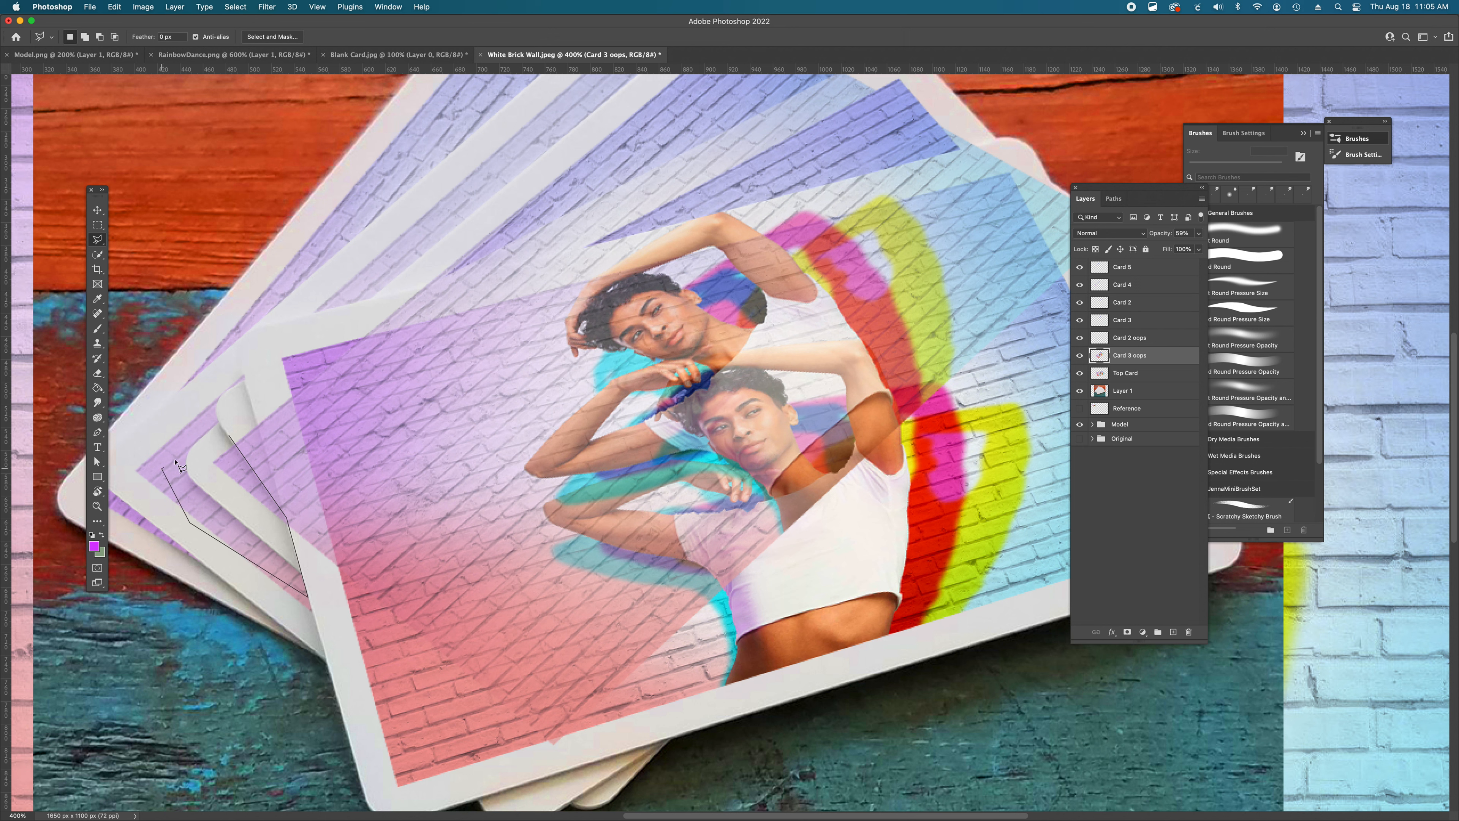
click(229, 435)
key(shift+super+i)
key(Delete)
key(super+d)
super+click(345, 494)
super+click(345, 495)
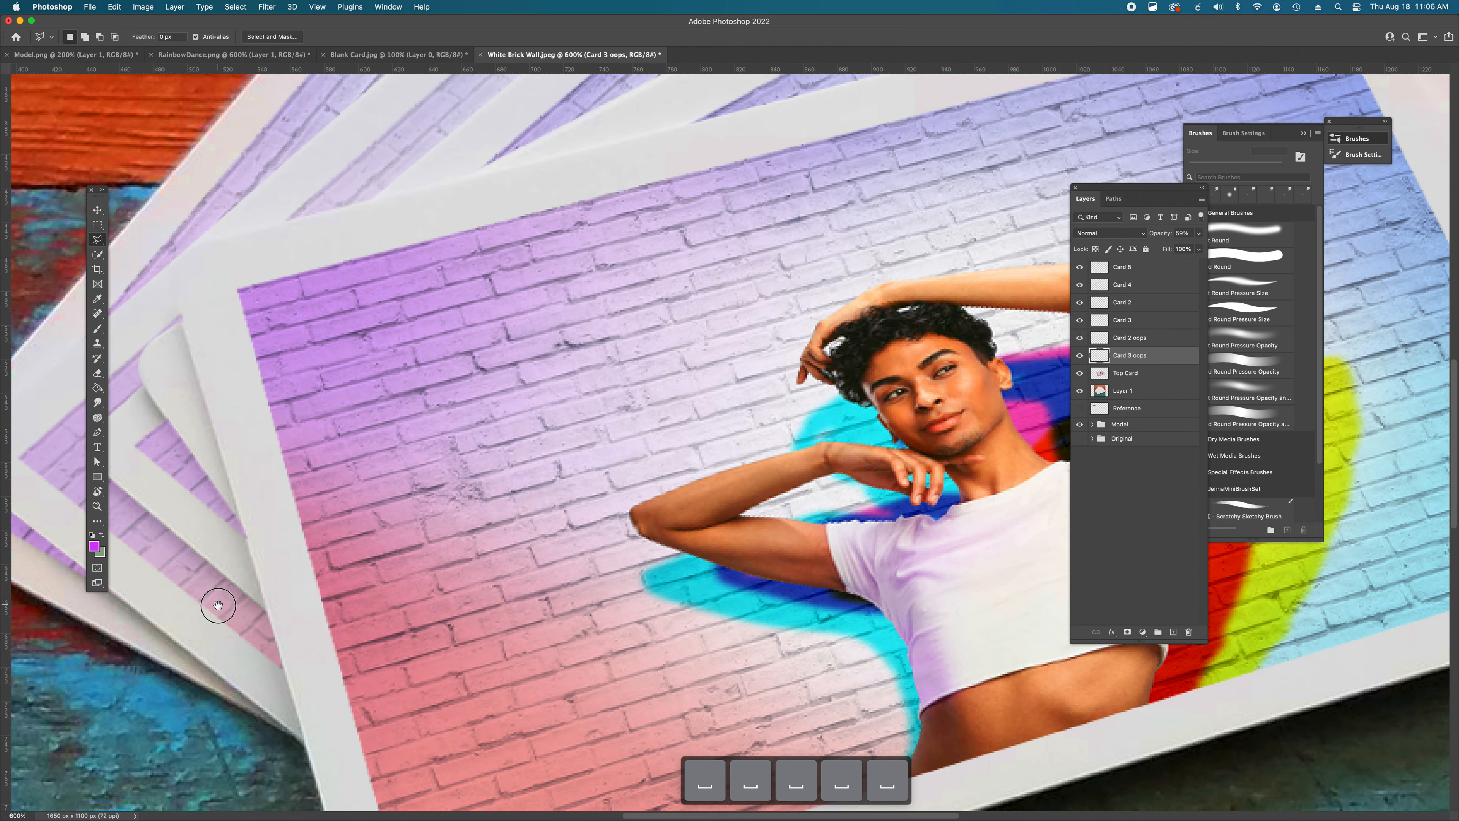
drag(219, 605, 314, 585)
click(258, 413)
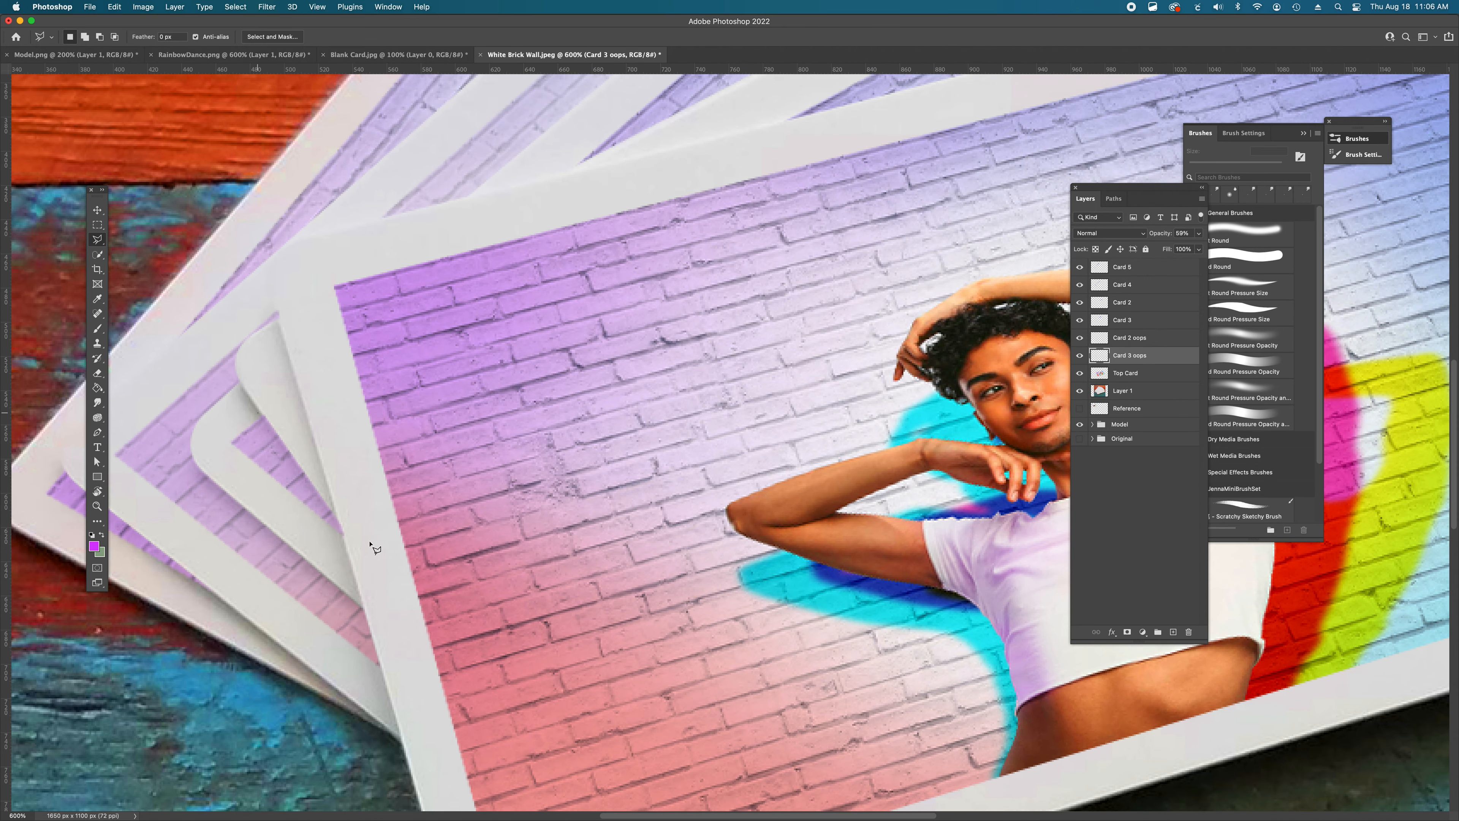
click(338, 521)
click(345, 545)
click(347, 511)
click(256, 394)
click(259, 414)
key(super+d)
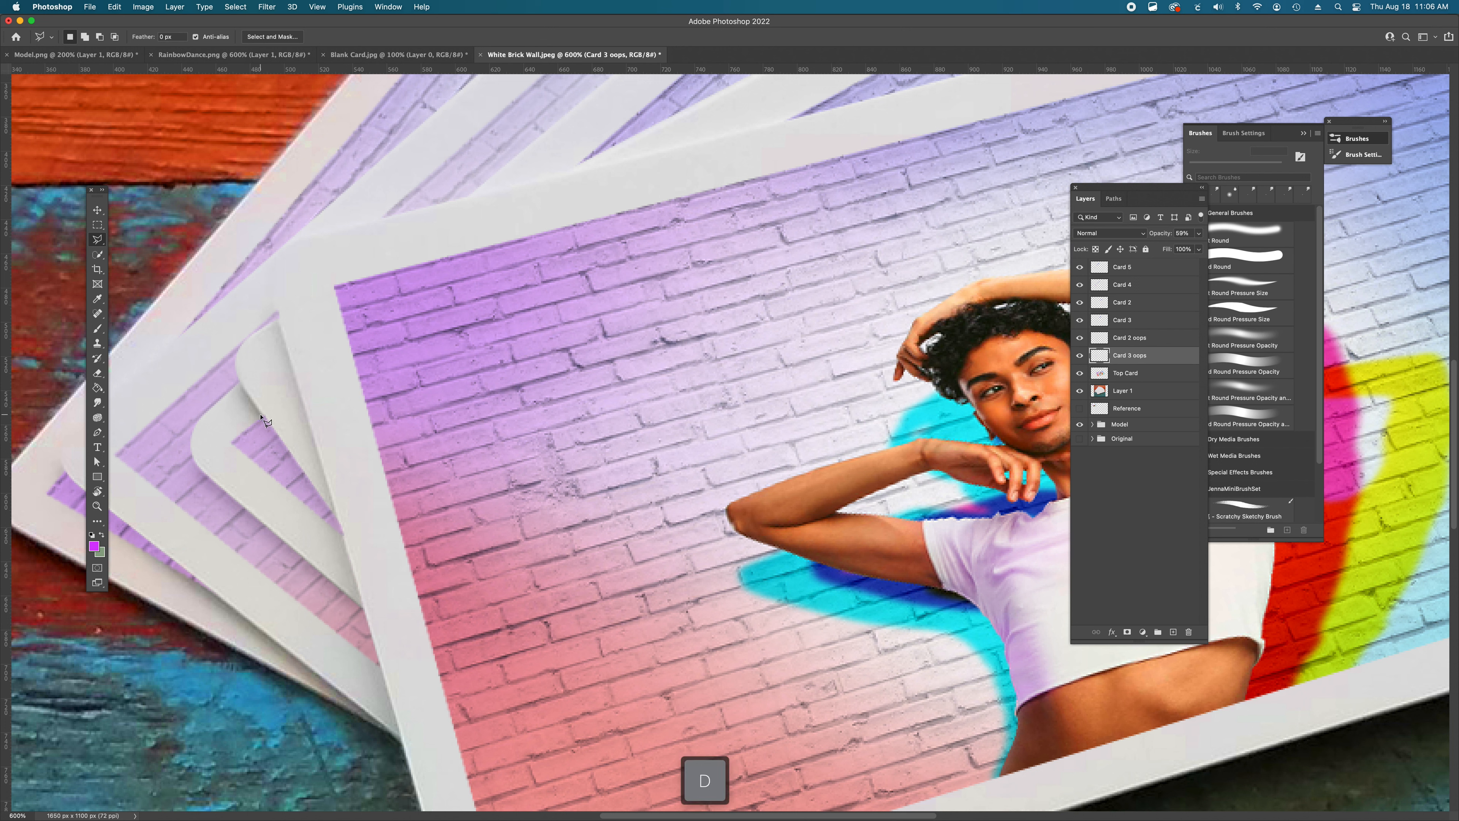
- Lasso the thin strip of Card 3 oops artwork along the second card's left edge, delete it and deselect
click(262, 415)
click(338, 521)
click(346, 547)
click(351, 500)
click(268, 394)
click(263, 416)
key(alt+BackSpace)
key(super+d)
- Move the Card 2 oops layer directly below Card 2 and merge the two layers
alt+super+click(745, 459)
alt+super+click(745, 459)
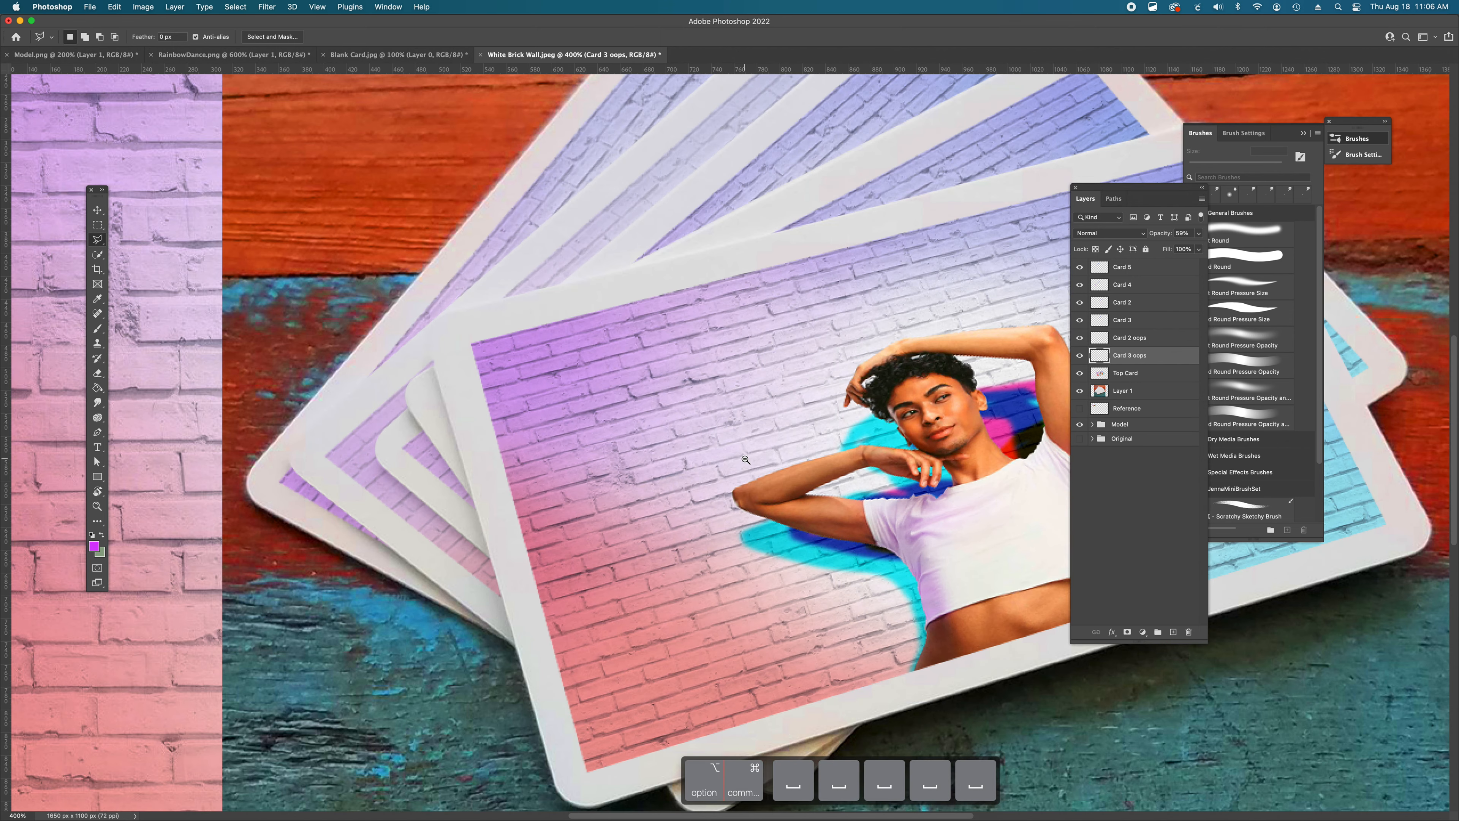
alt+super+click(745, 459)
alt+super+click(745, 459)
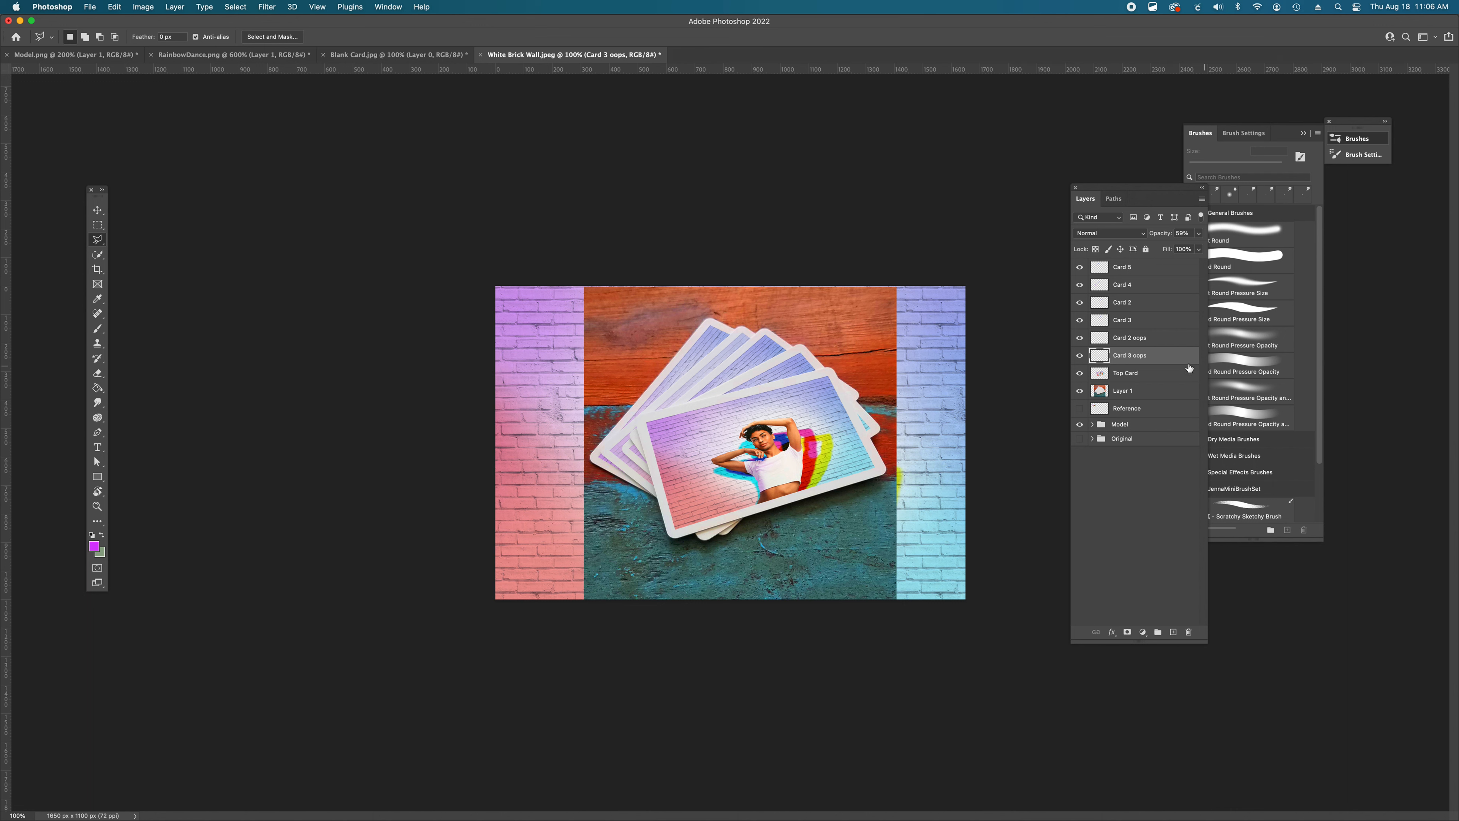
drag(1155, 338, 1137, 306)
shift+click(1122, 304)
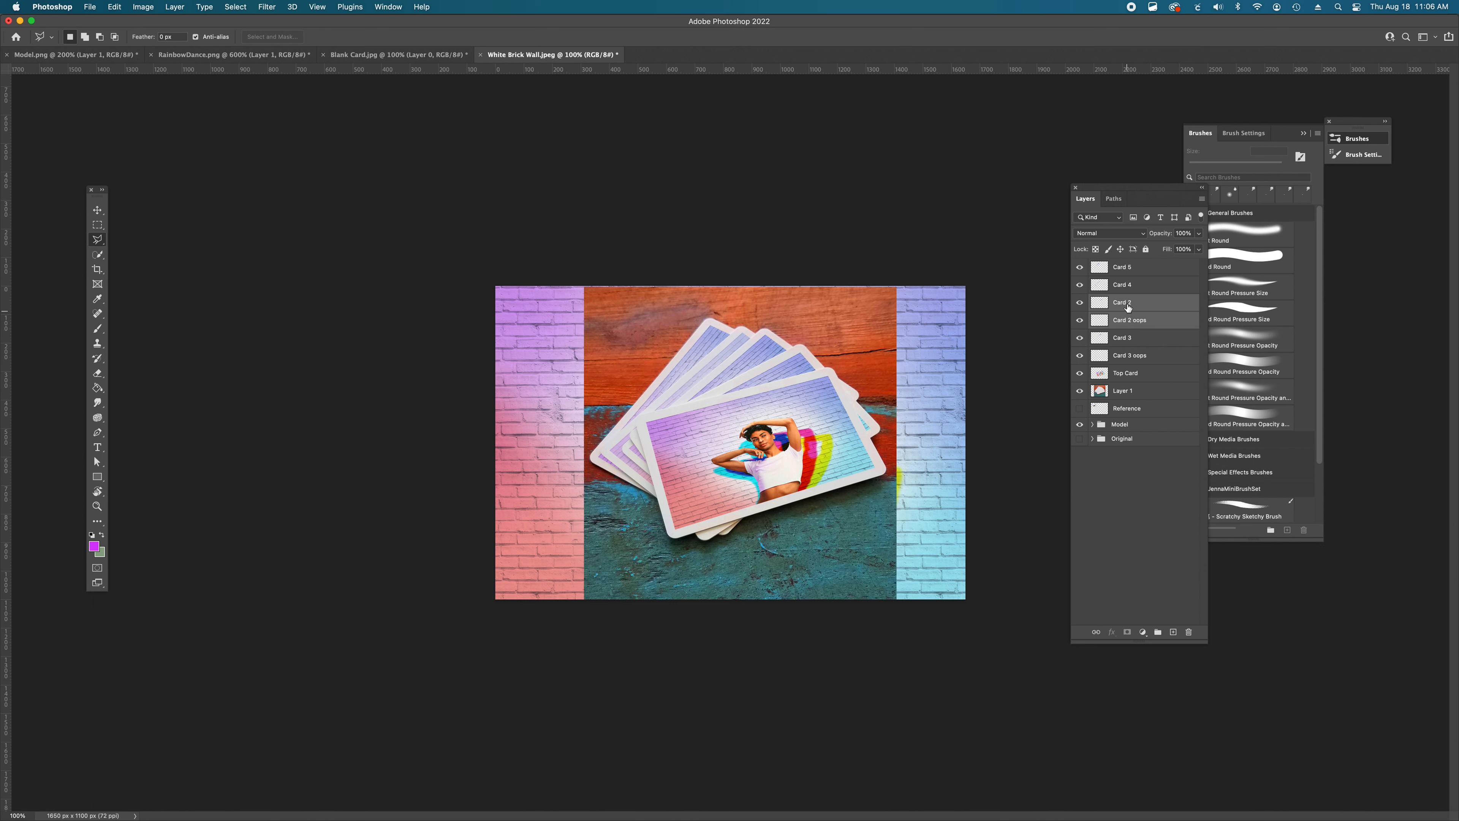
click(1125, 304)
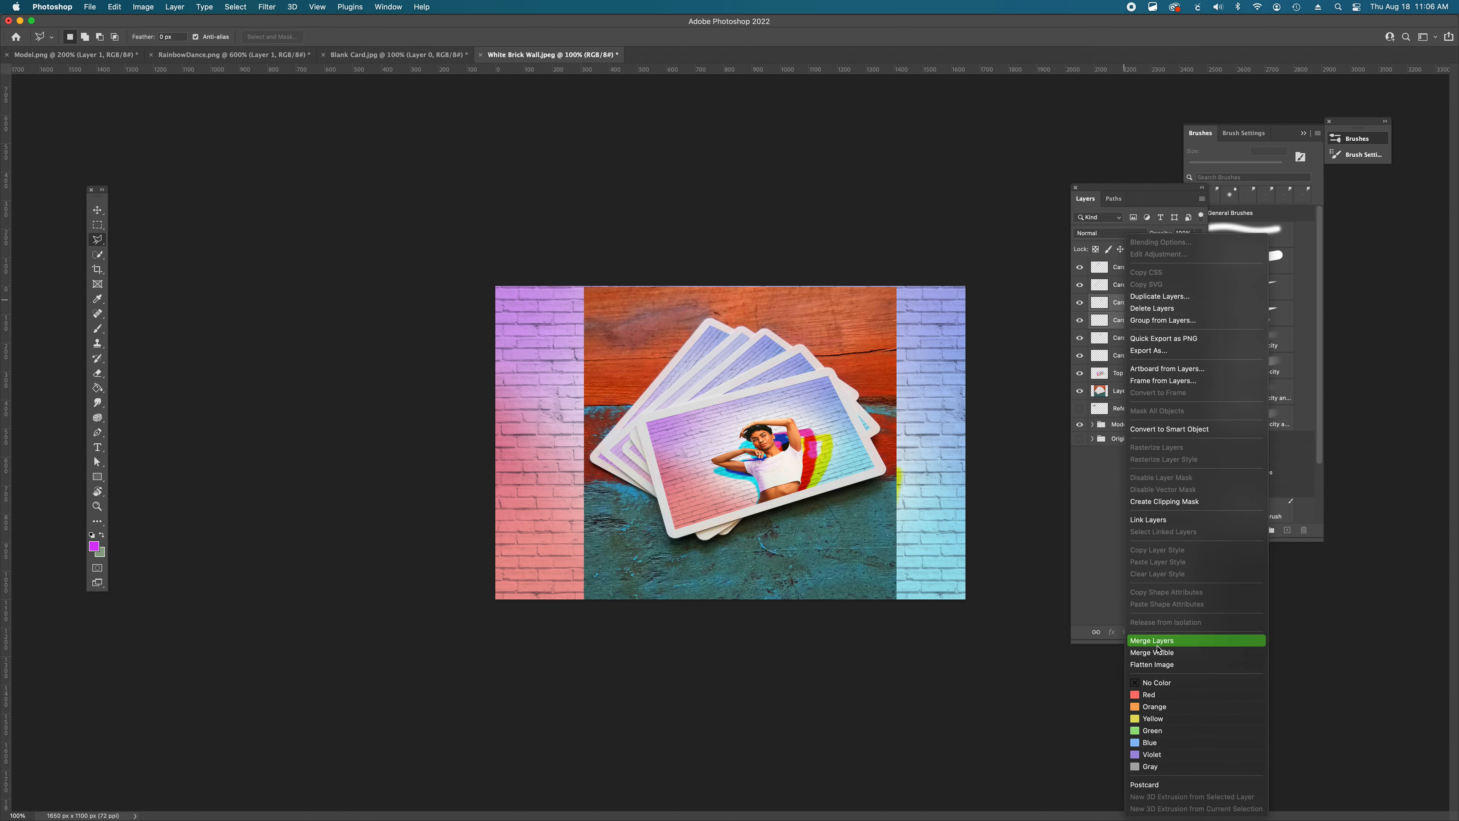
click(1160, 639)
- Merge the Card 3 and Card 3 oops layers and clear the layer selection
click(1135, 321)
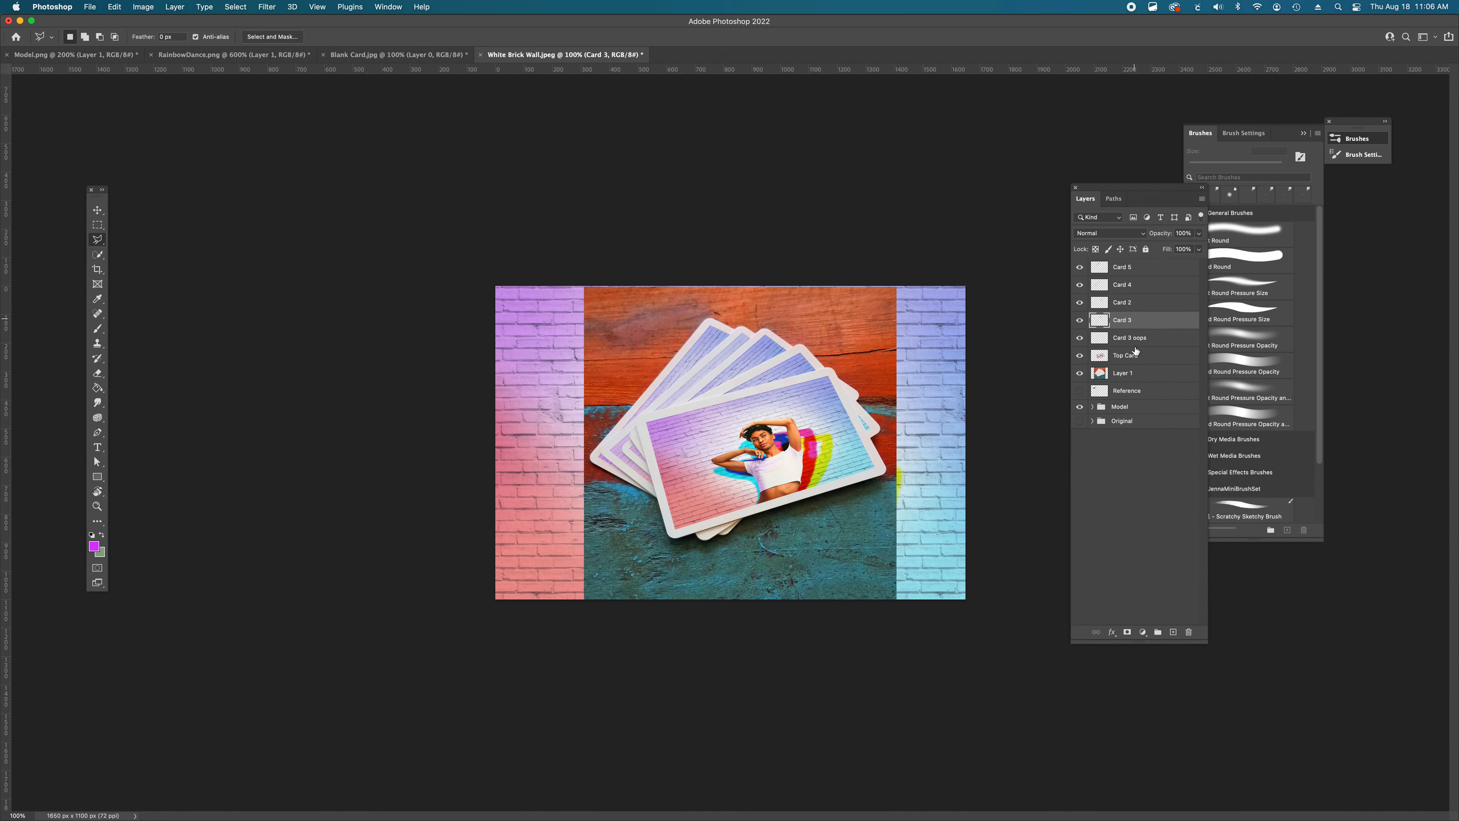
shift+click(1136, 340)
right_click(1136, 340)
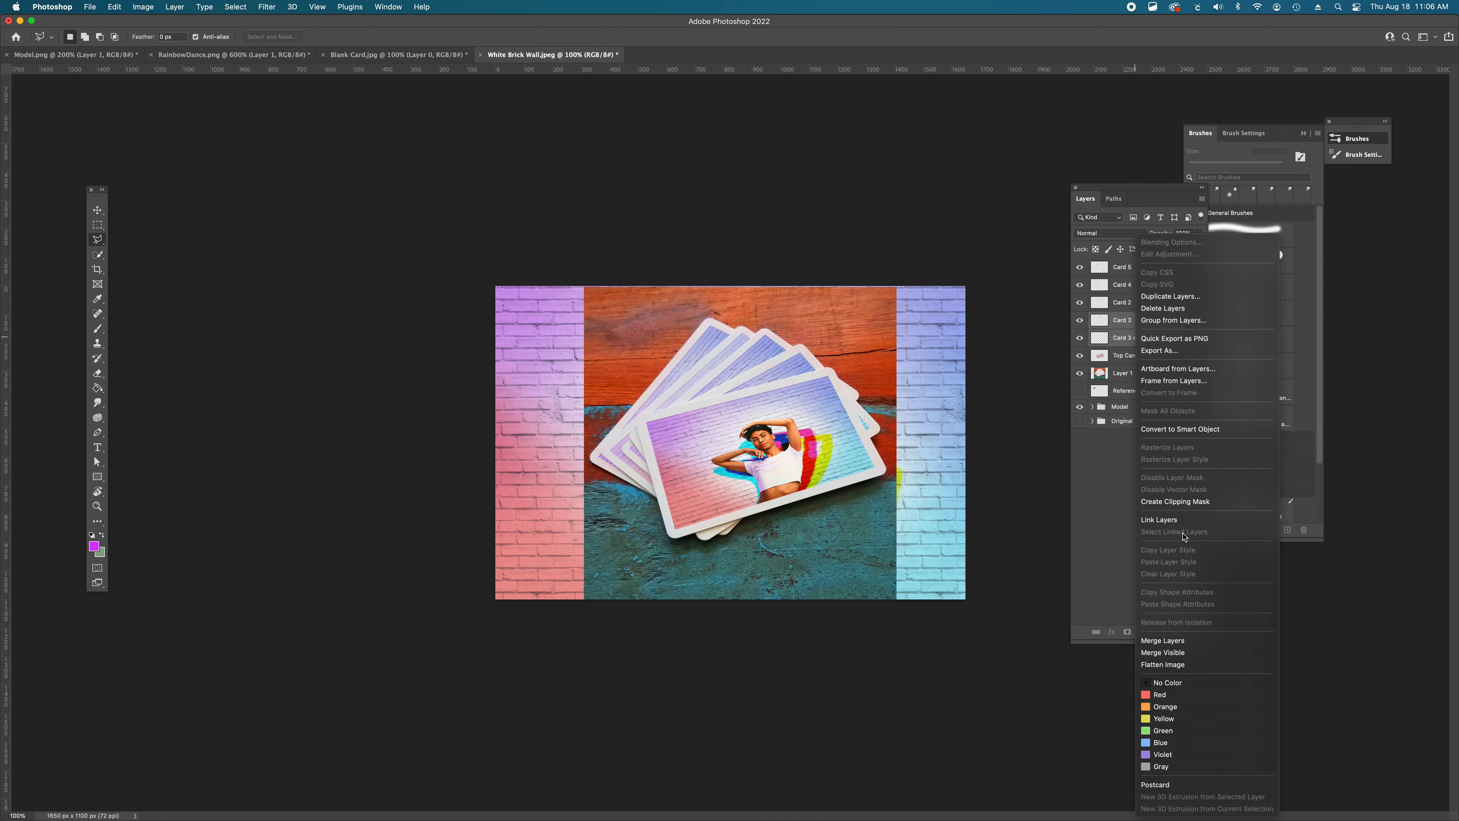
click(1177, 639)
click(1119, 520)
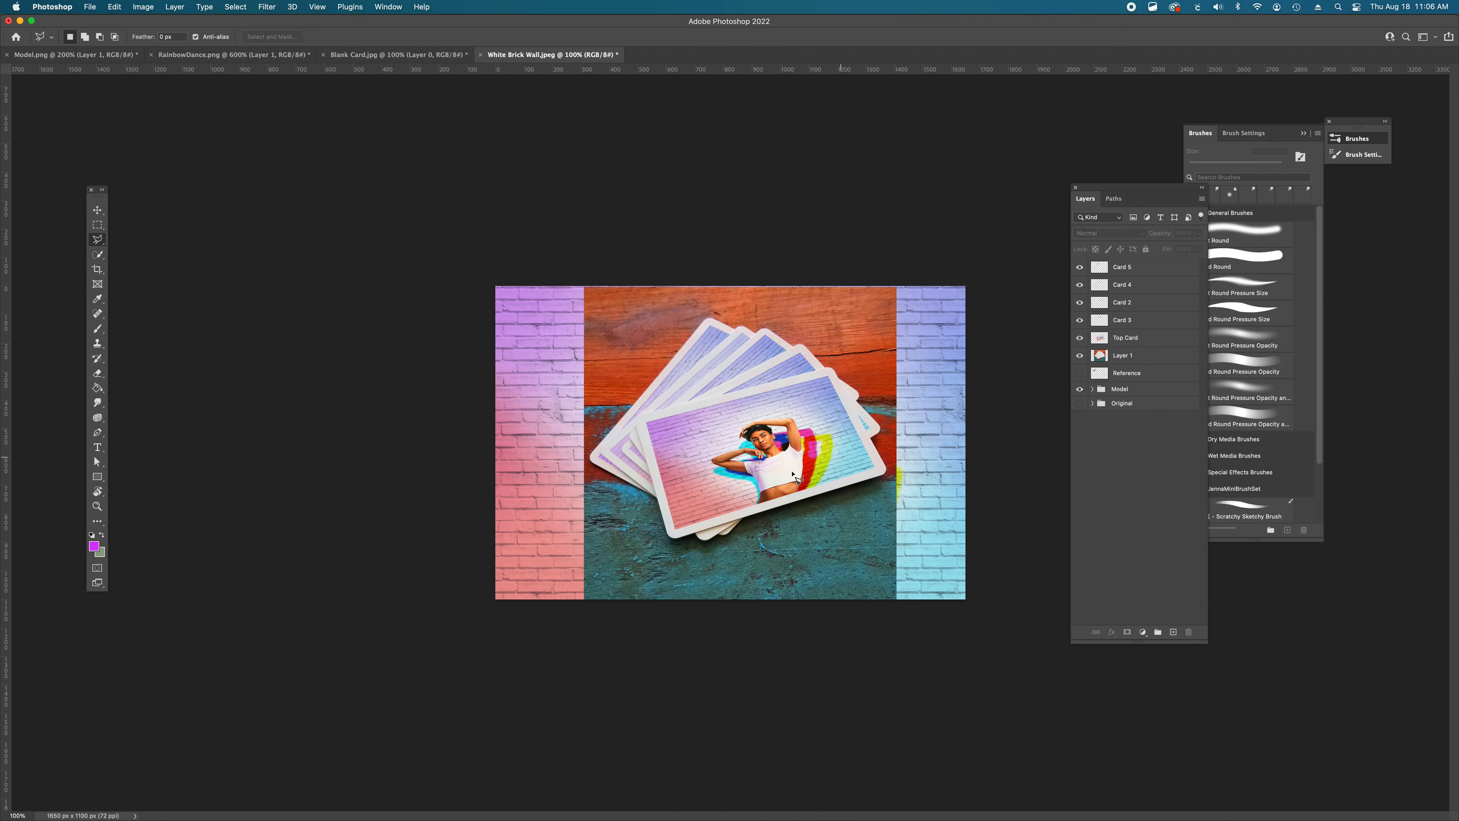
- Switch to the Move tool and select the top card's artwork layer on the canvas
super+click(774, 483)
key(v)
click(924, 389)
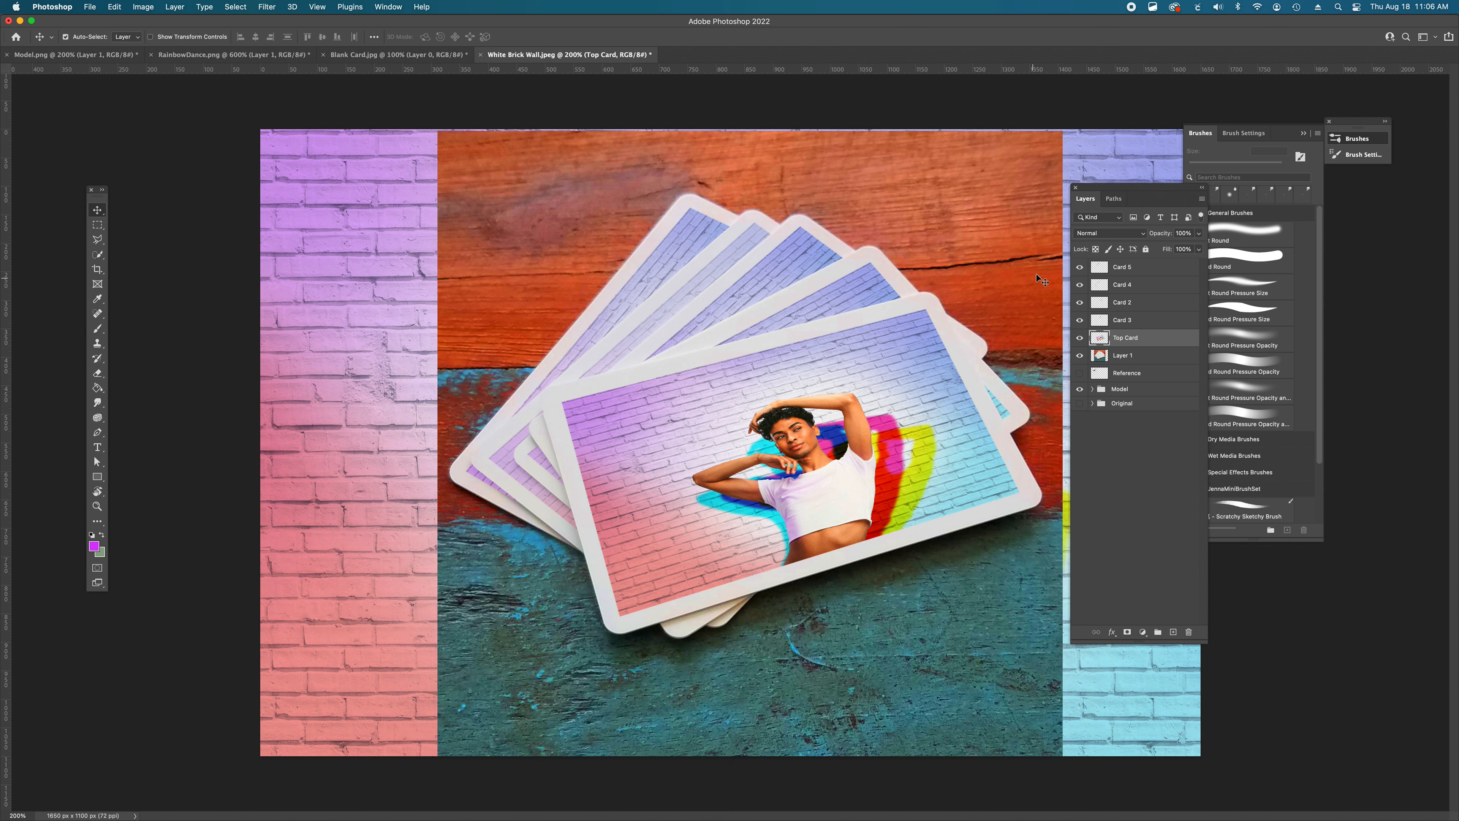
- Set the Top Card layer's blend mode to Multiply with its opacity at 100%
click(1110, 233)
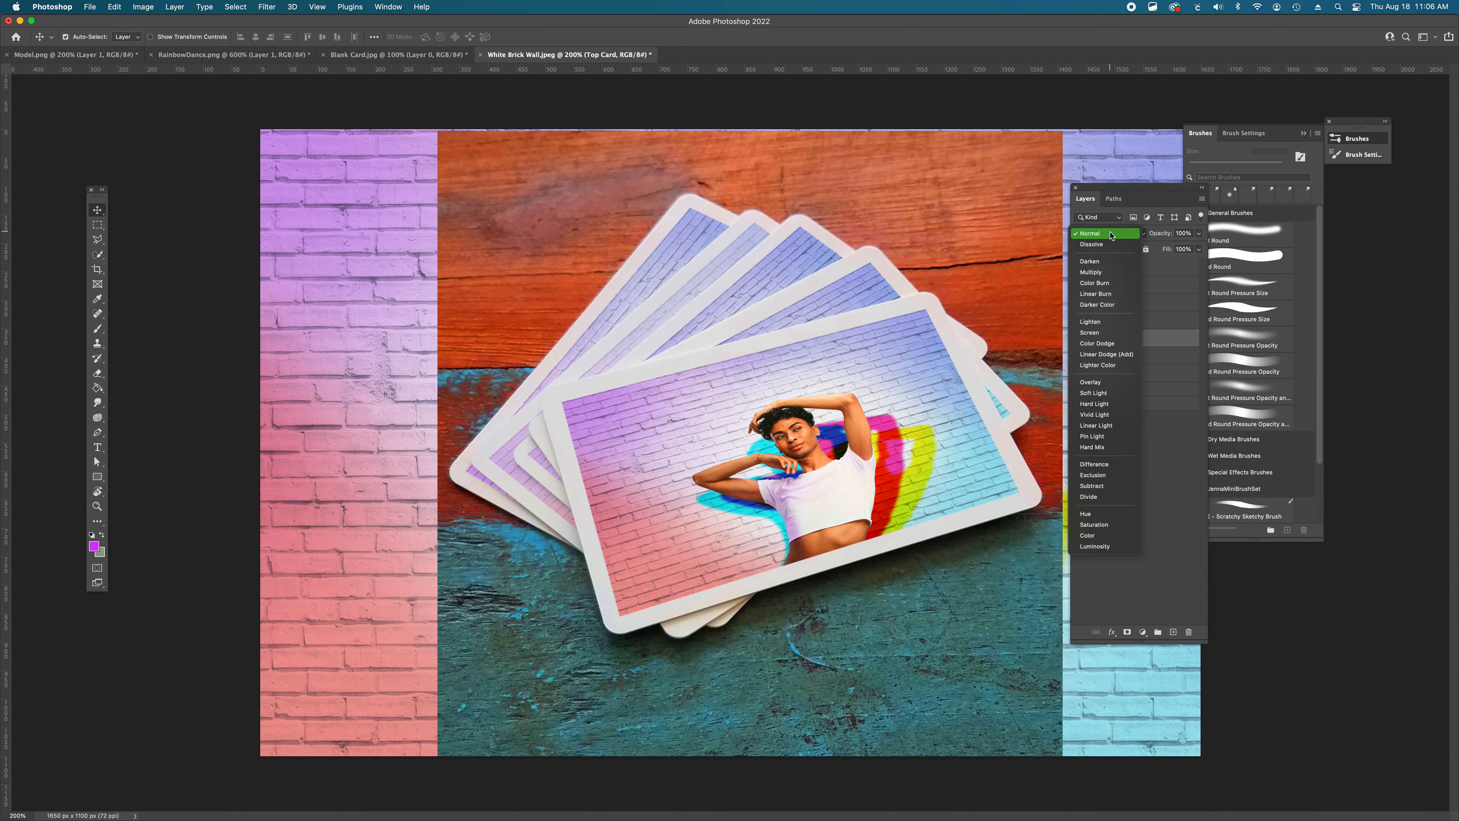
click(1097, 272)
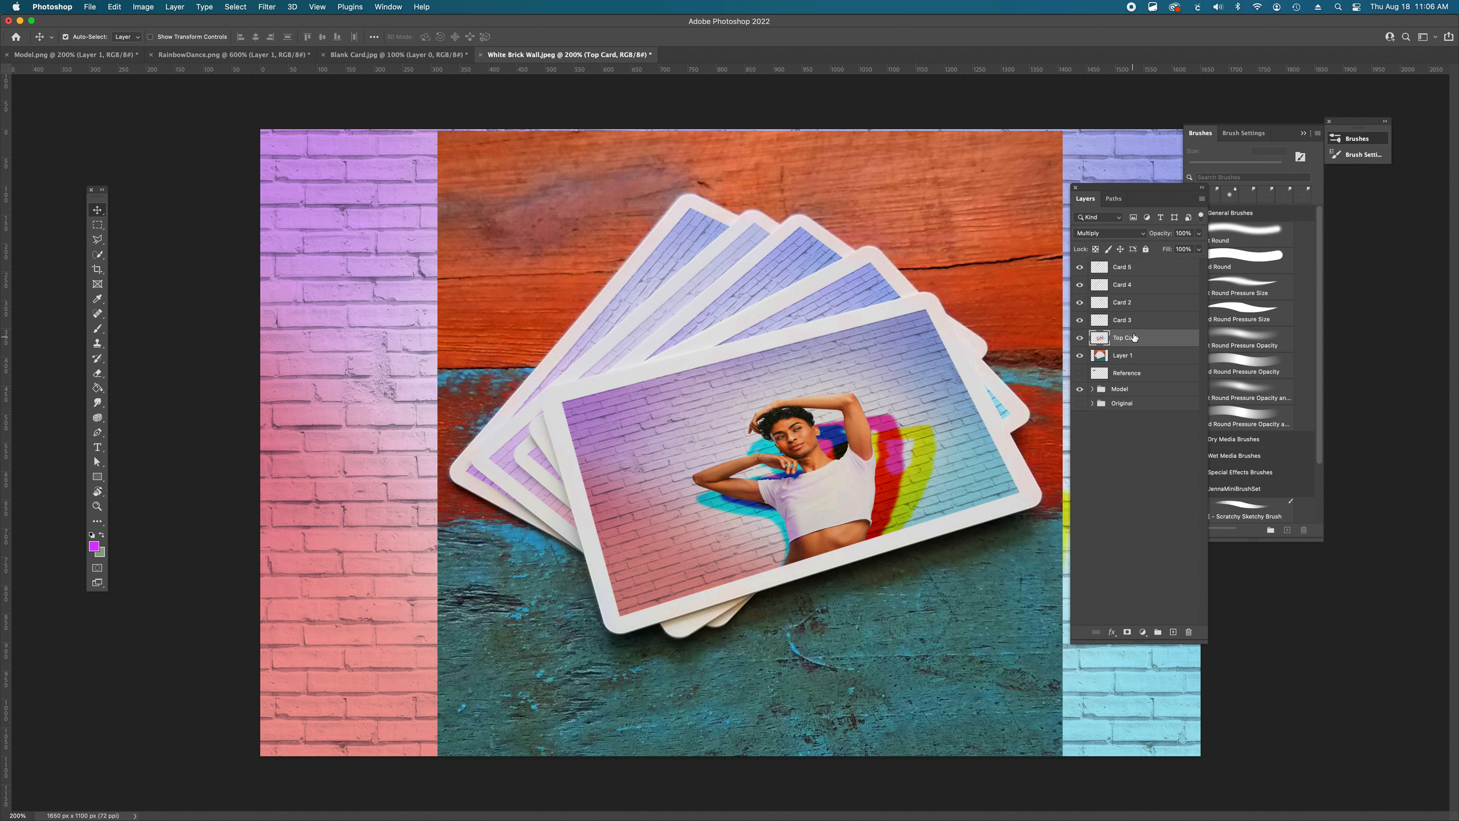
click(1198, 233)
drag(1199, 248, 1212, 251)
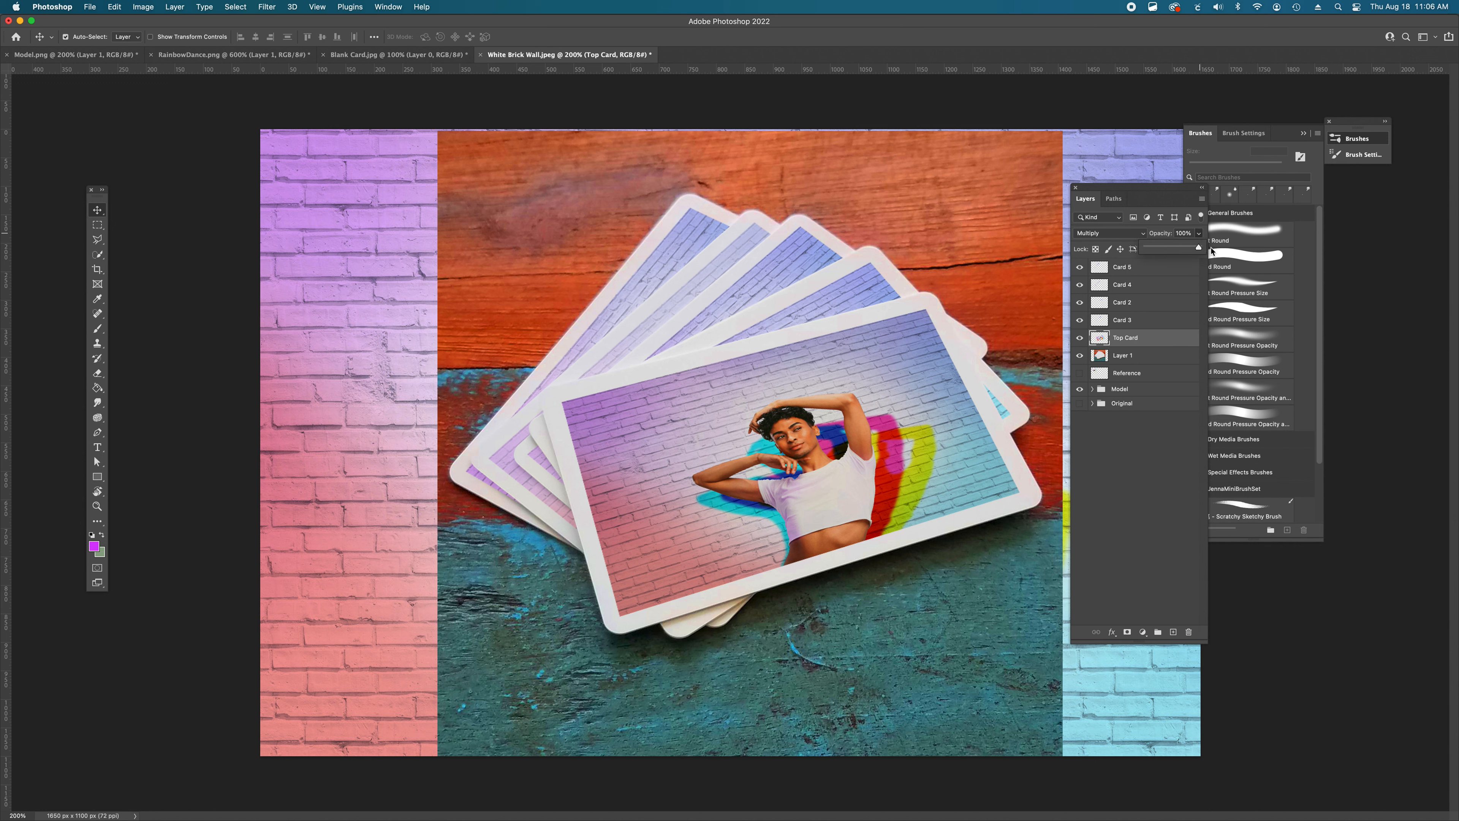
- Change the blend mode of the Card 3 layer and the Card 2 layer to Multiply
click(1147, 322)
click(1135, 233)
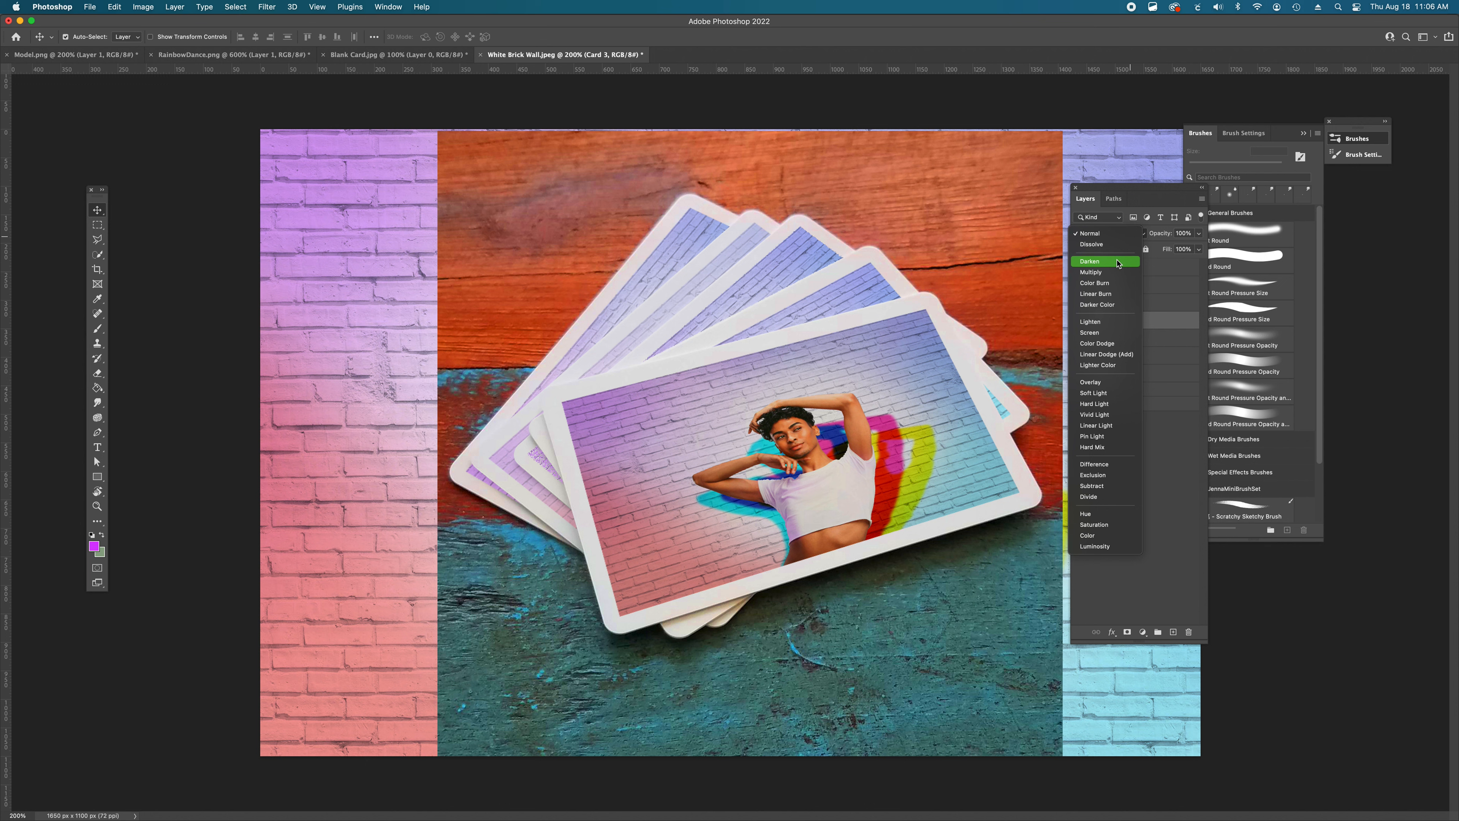
click(1116, 272)
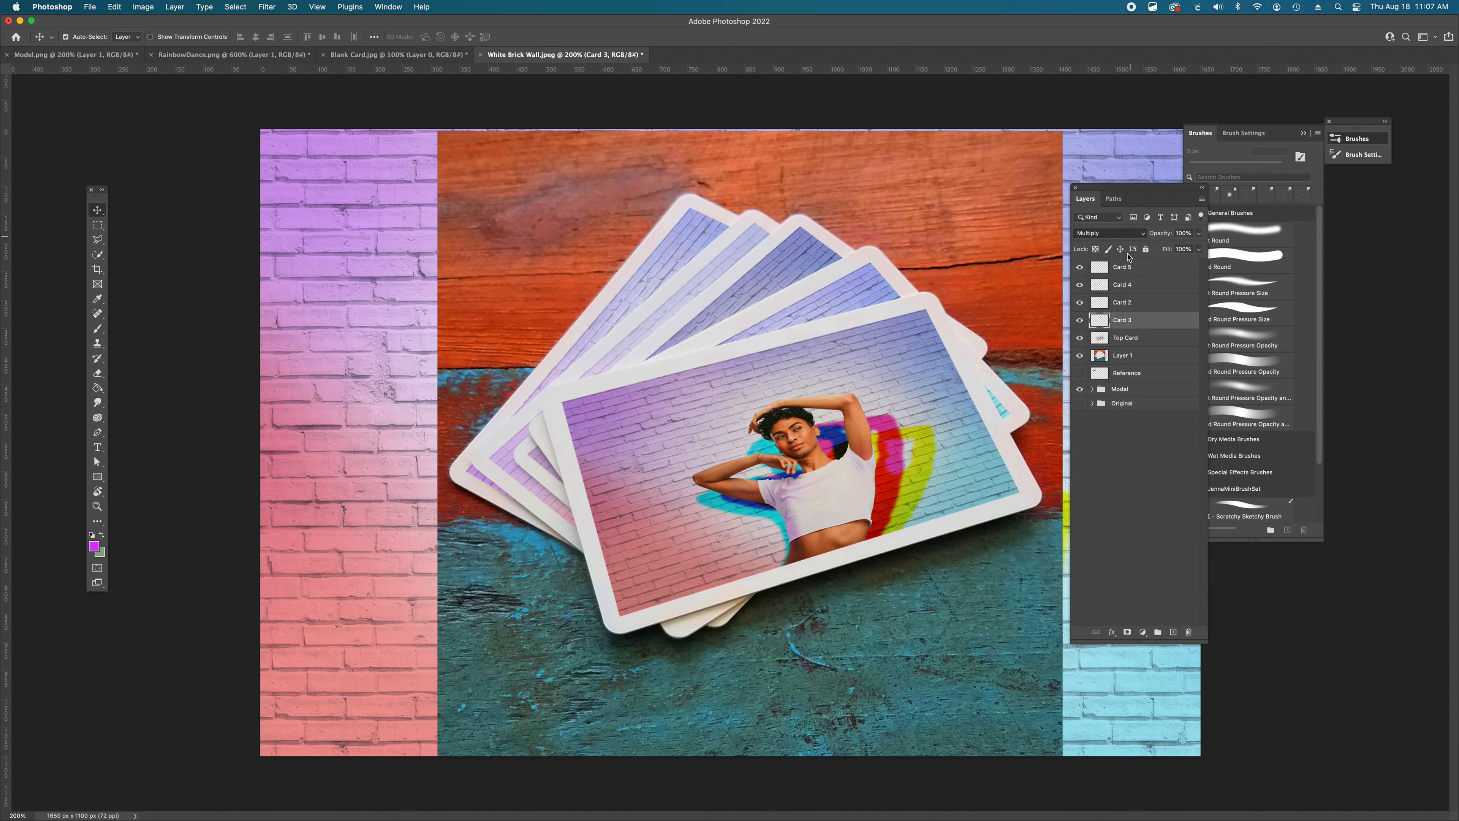
click(1140, 307)
click(1137, 240)
click(1117, 273)
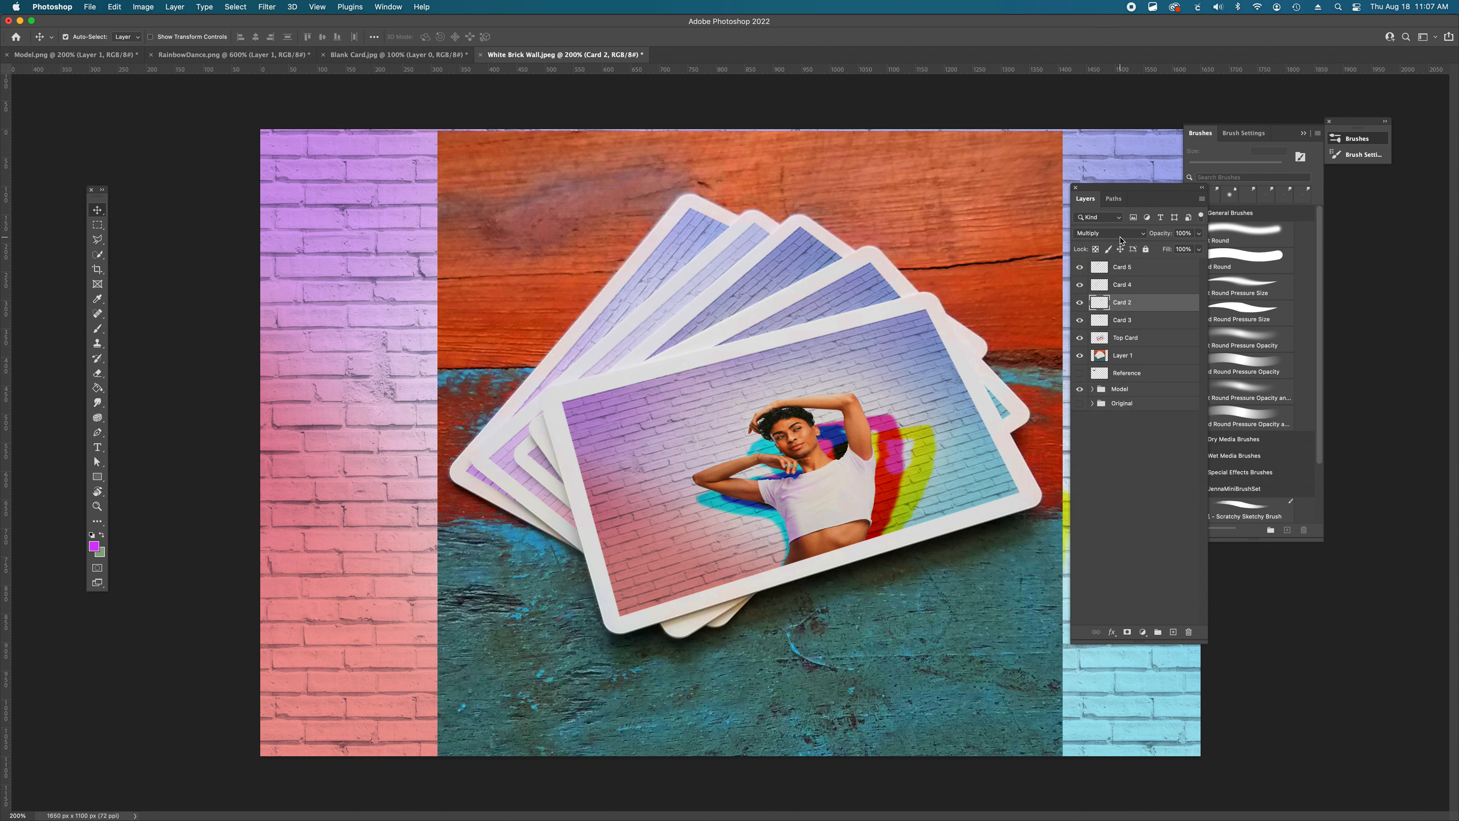
click(1120, 235)
click(1170, 401)
- Change the Card 4 and Card 5 layers to Multiply blending and clear the layer selection
click(1129, 284)
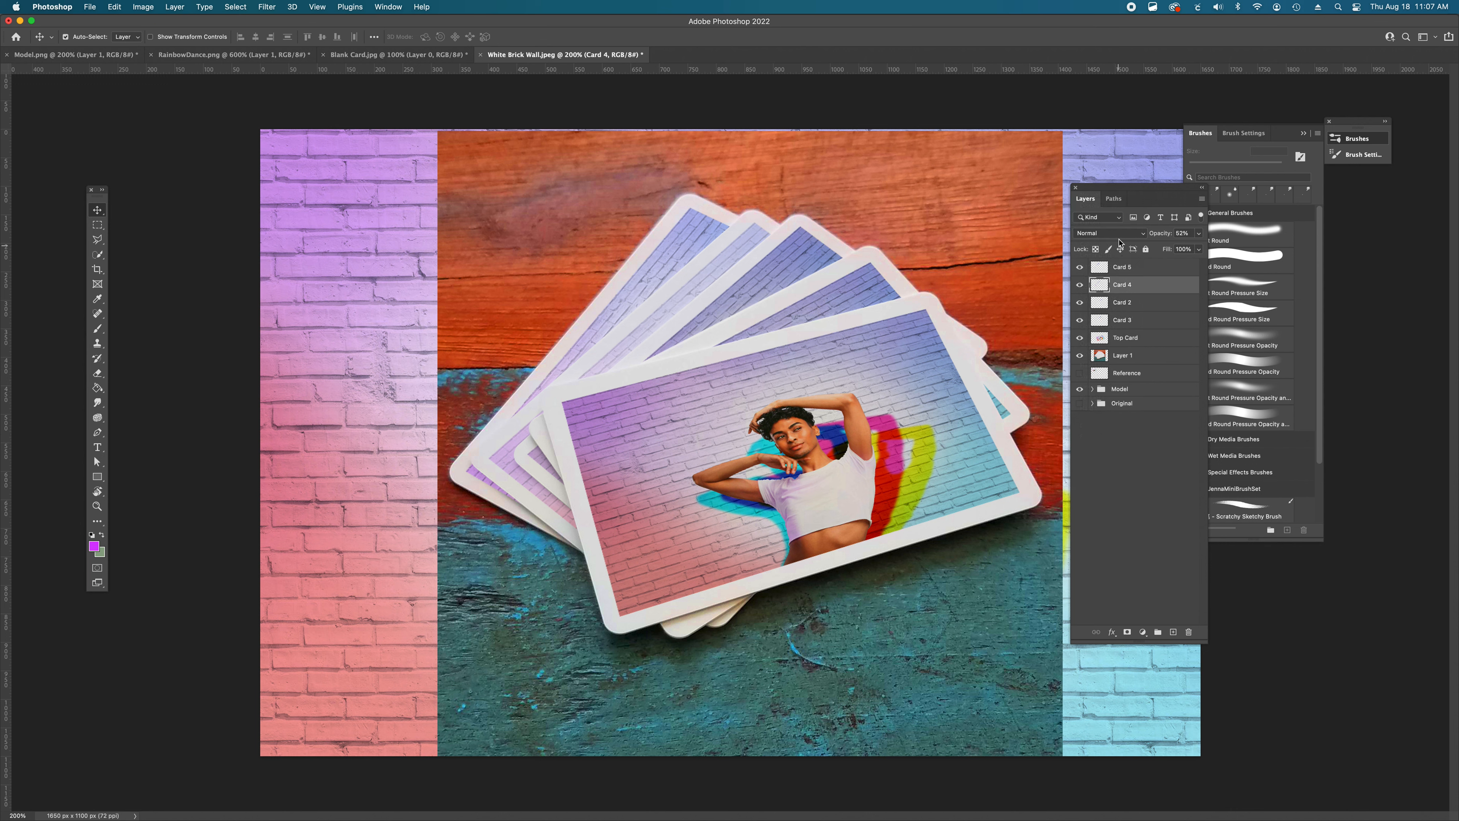
click(1119, 240)
click(1120, 273)
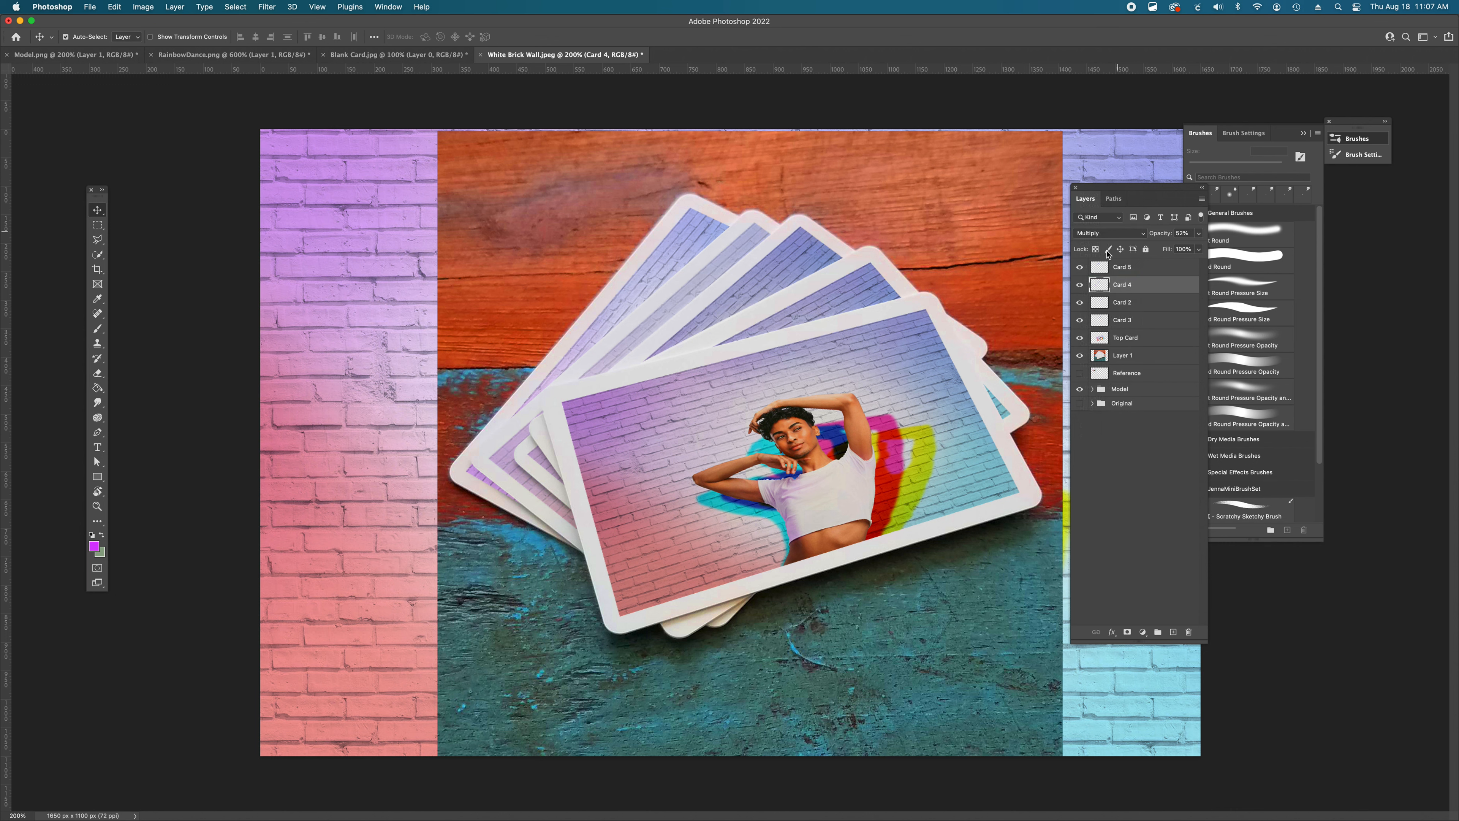
click(1123, 269)
click(1112, 234)
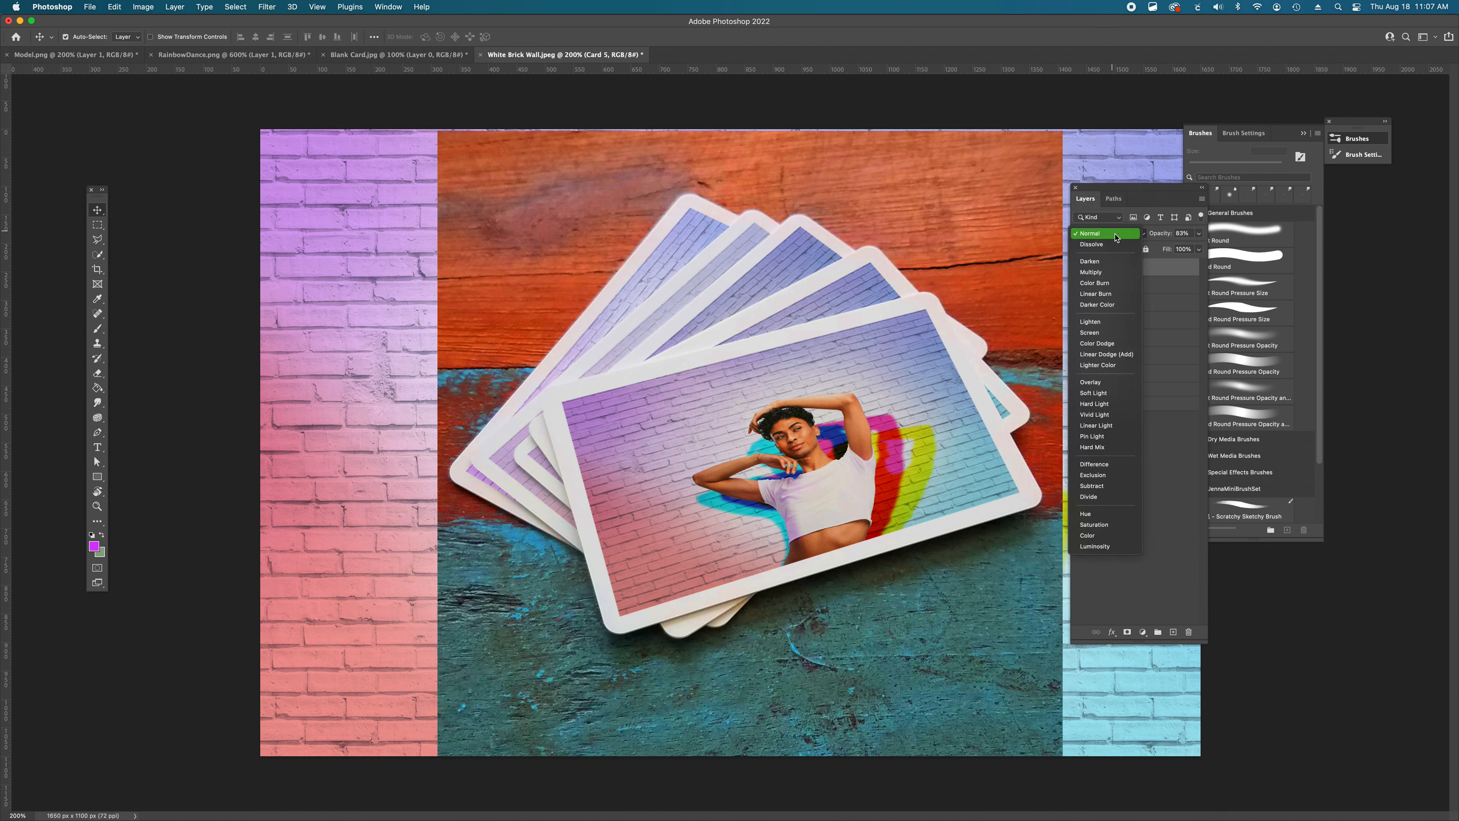
click(1114, 274)
click(1126, 463)
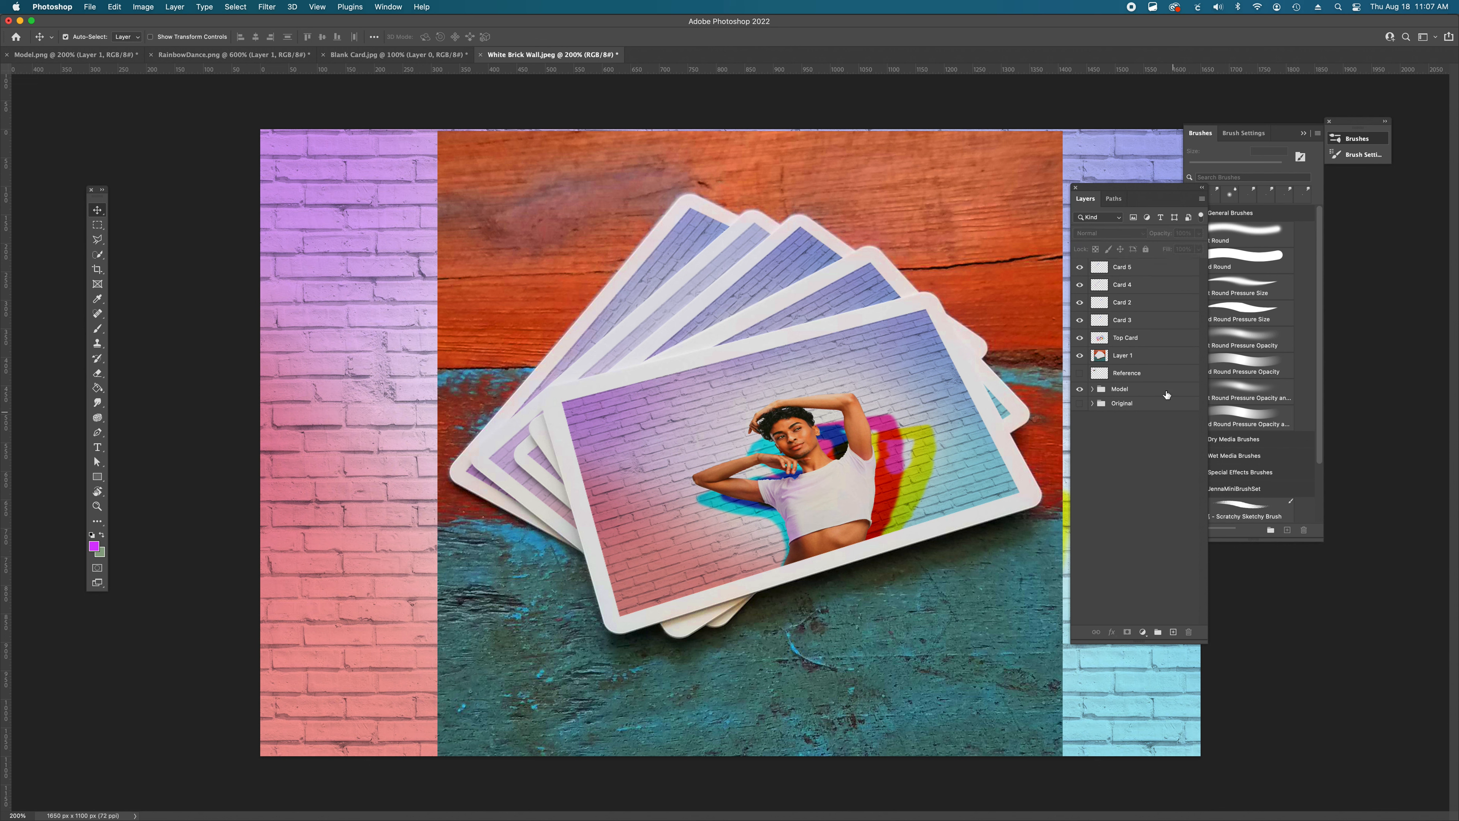
click(1162, 337)
shift+click(1146, 271)
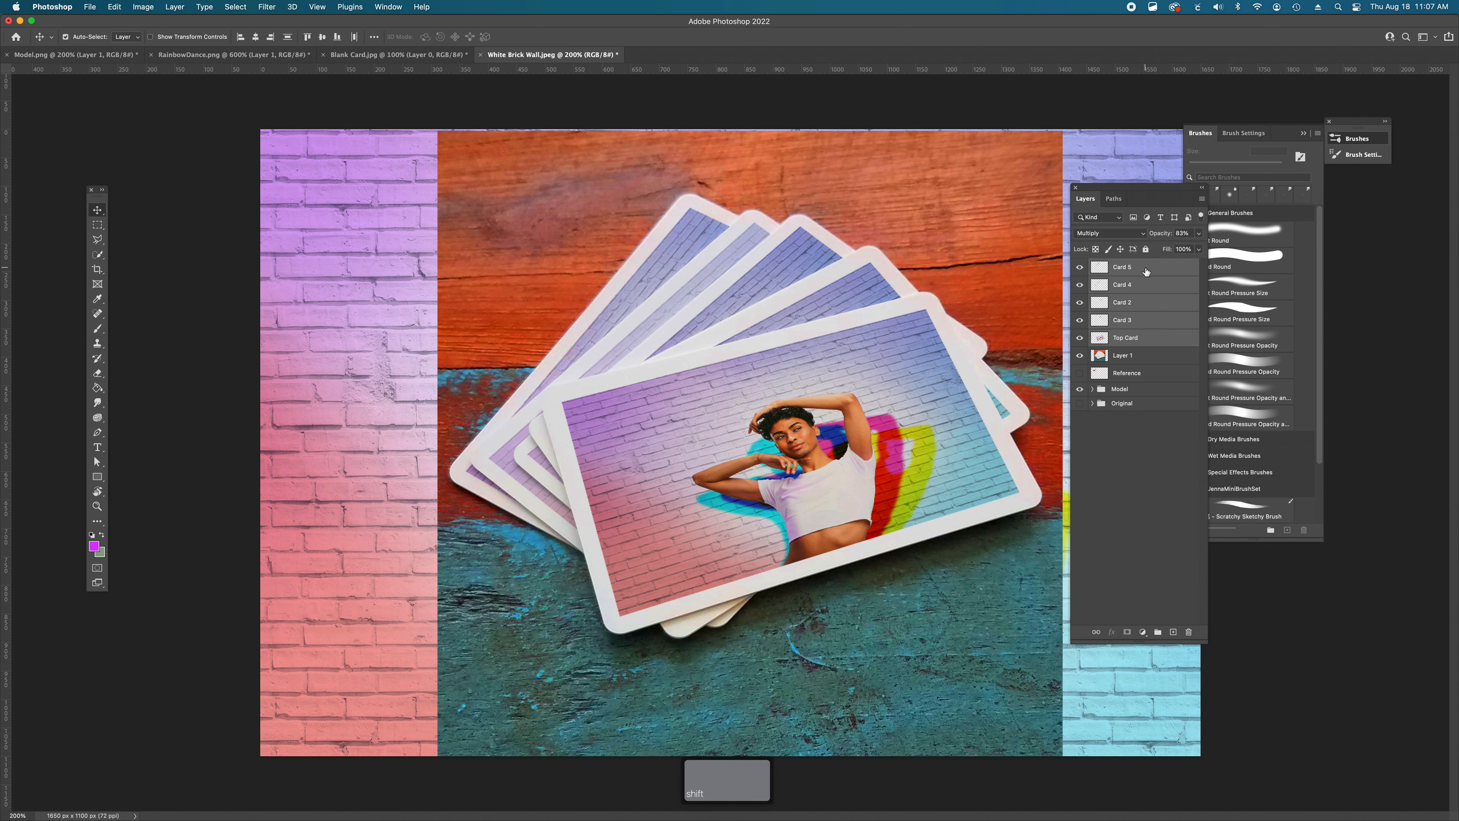
key(super+g)
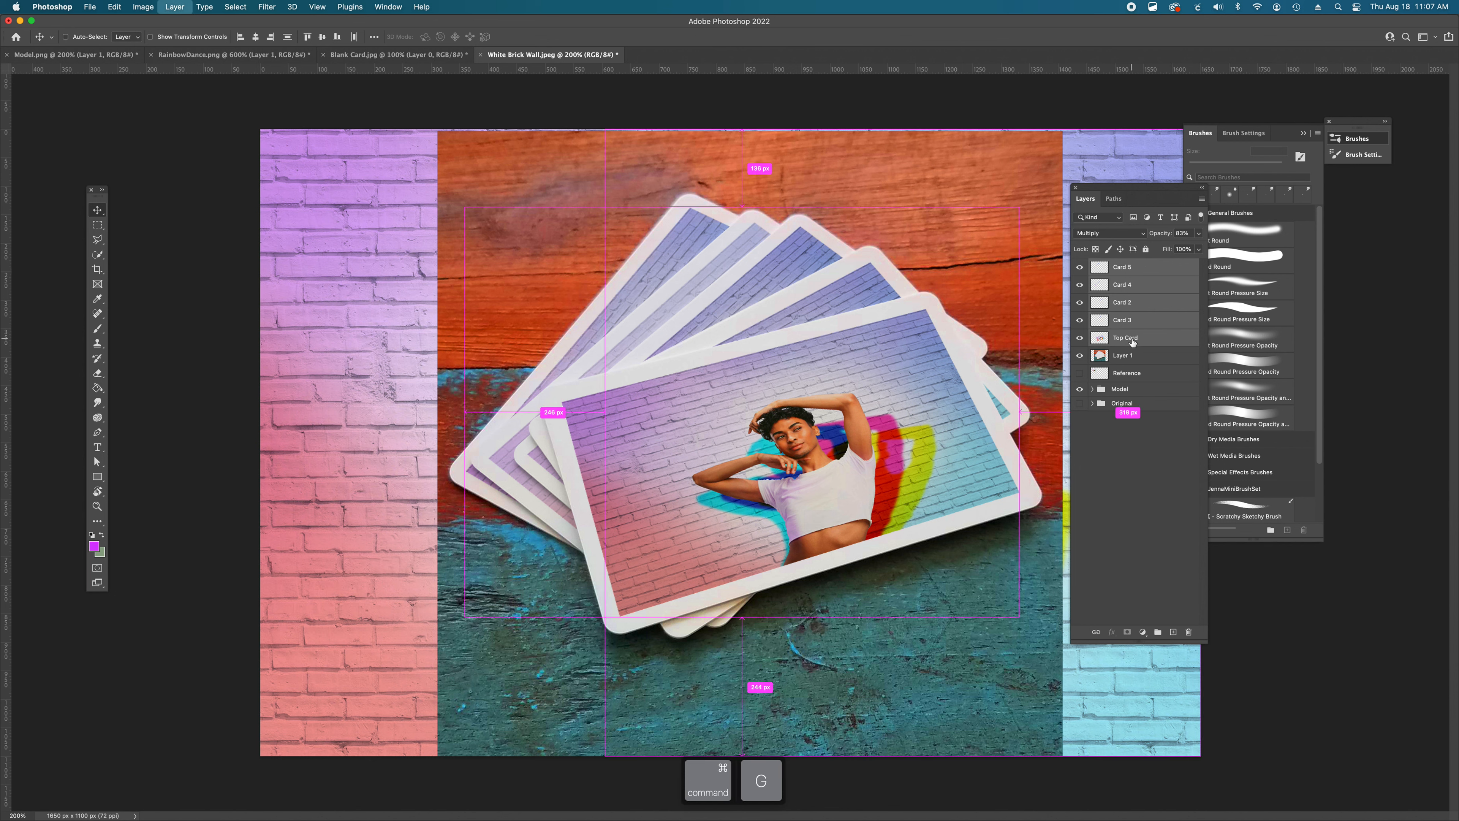
key(super+z)
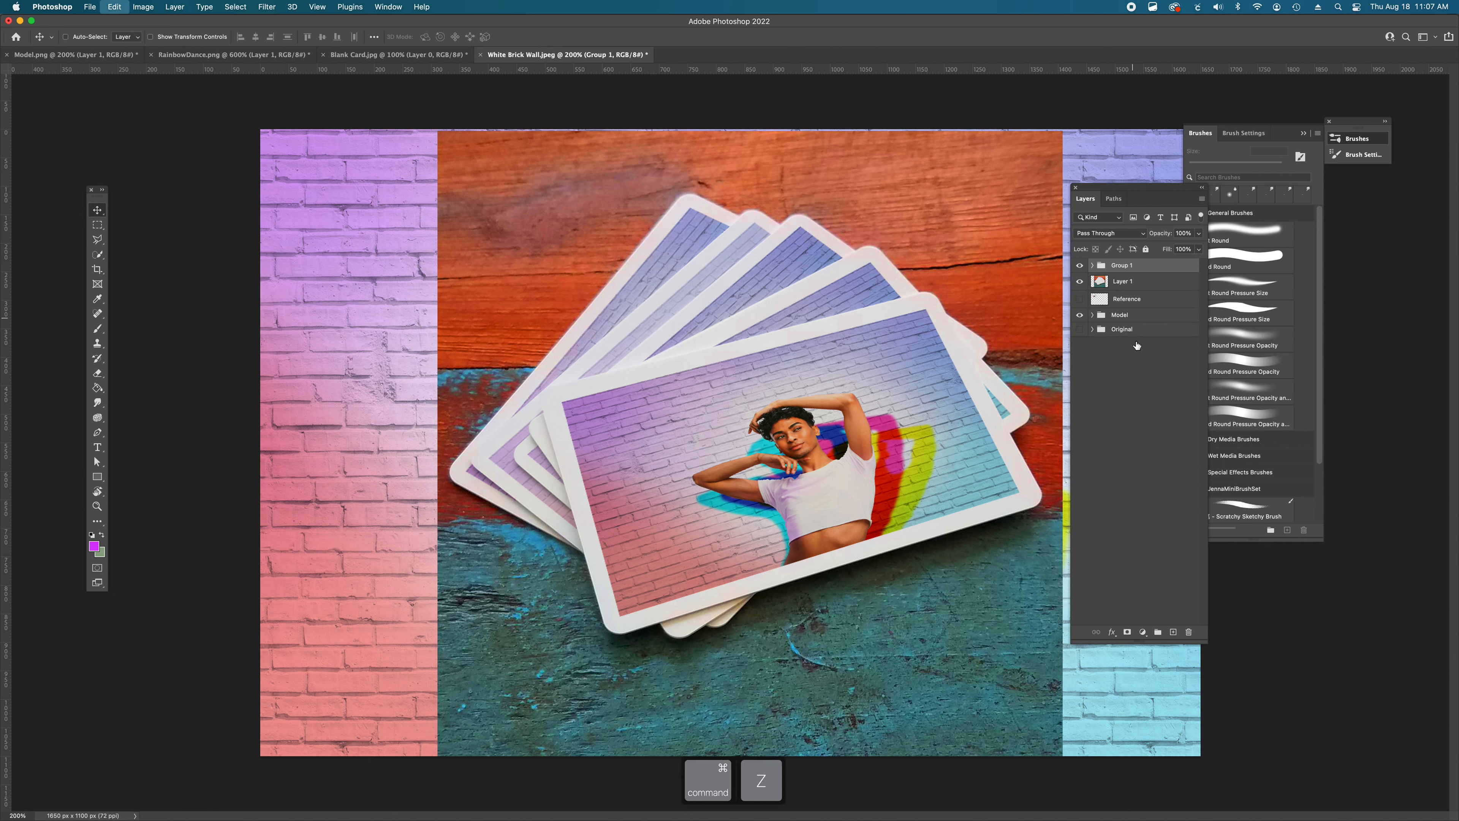
- Group the layers from Layer 1 up to Card 5, name the group Card Example, and deselect it
click(1129, 361)
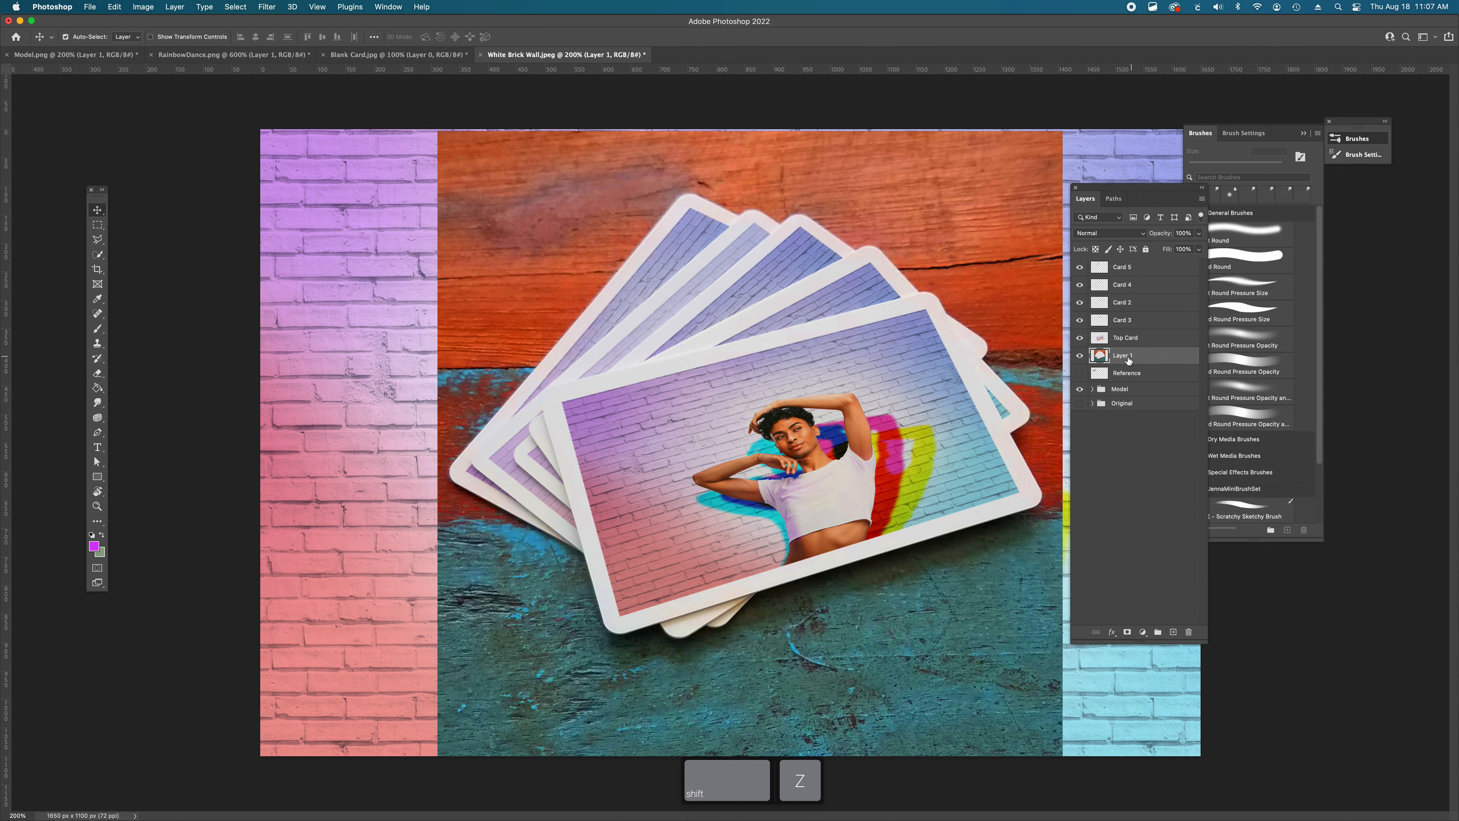
shift+click(1128, 267)
key(super+g)
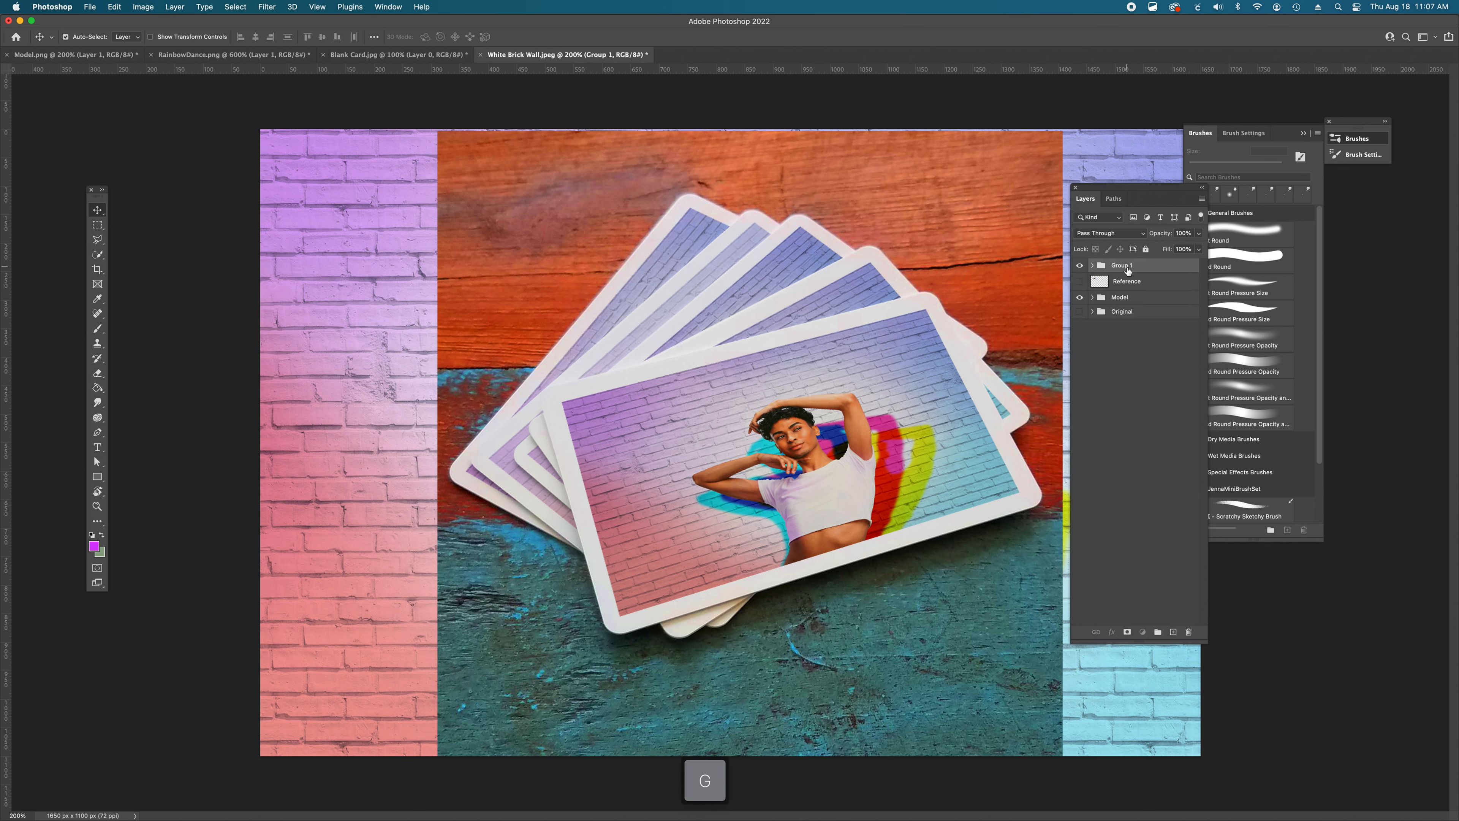
text(Card )
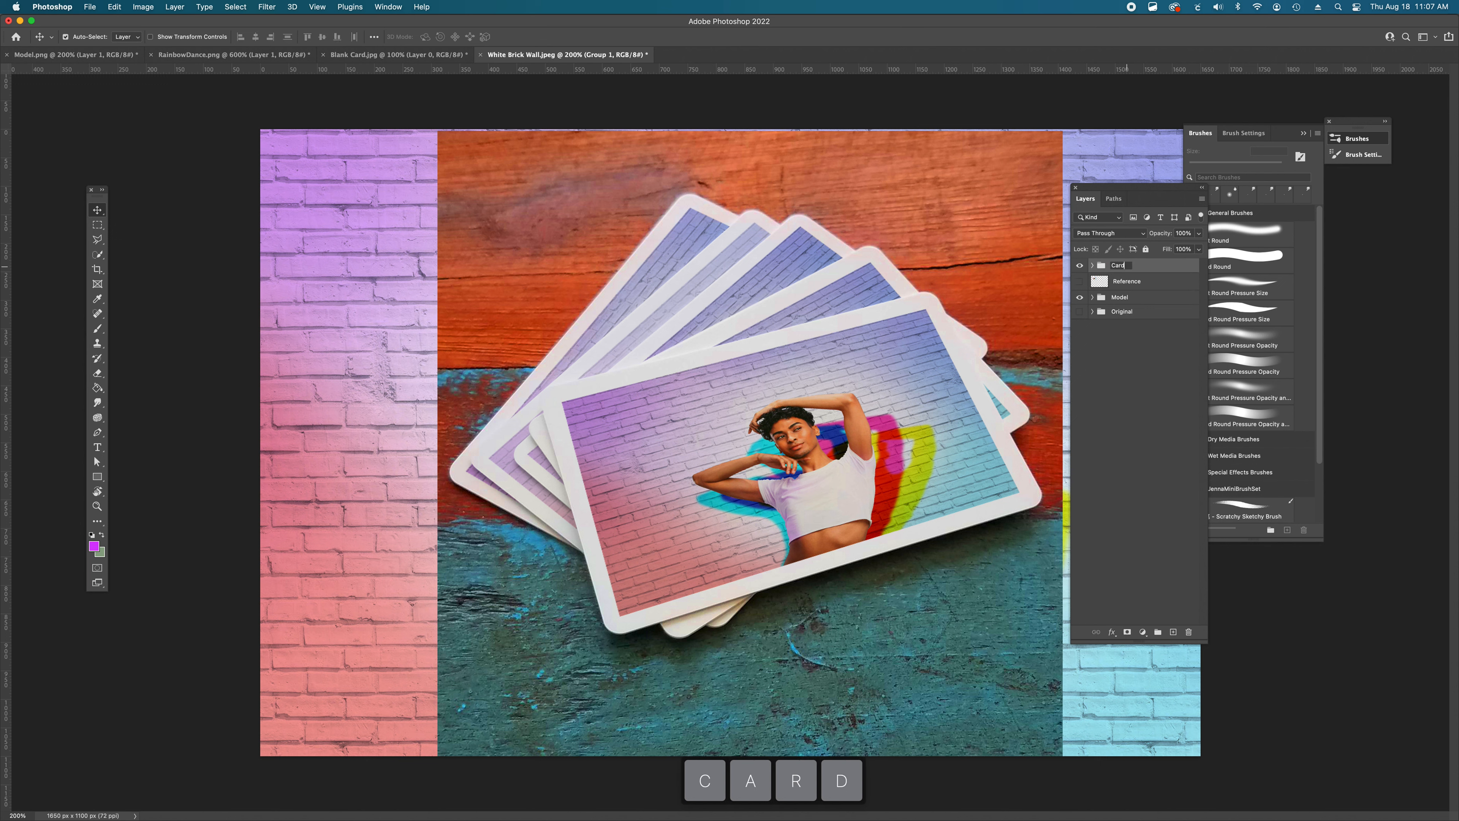
text(Example)
click(1143, 373)
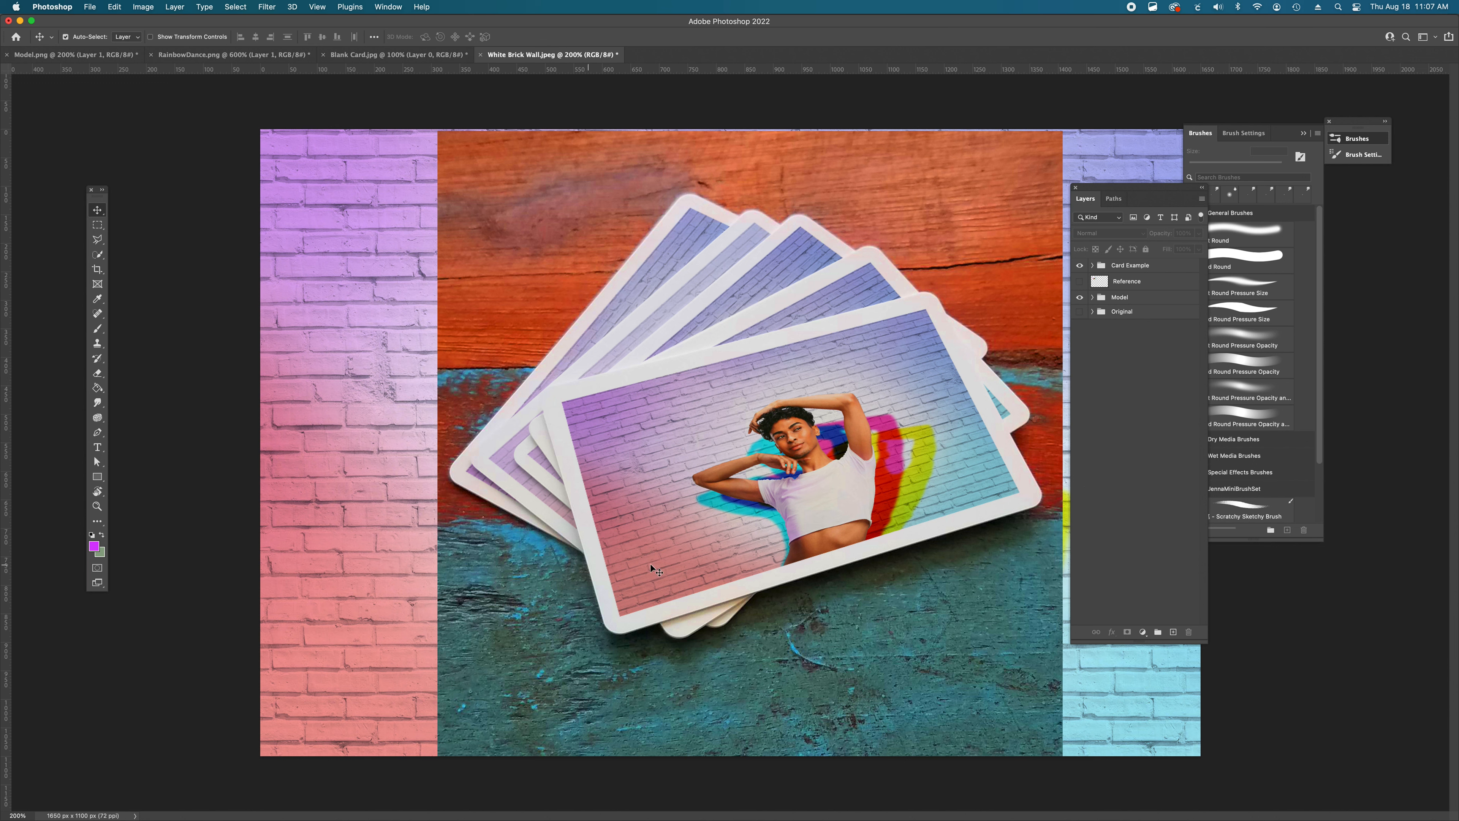
- Hide the Card Example group to view the full-size model artwork, and show the group again
click(1080, 266)
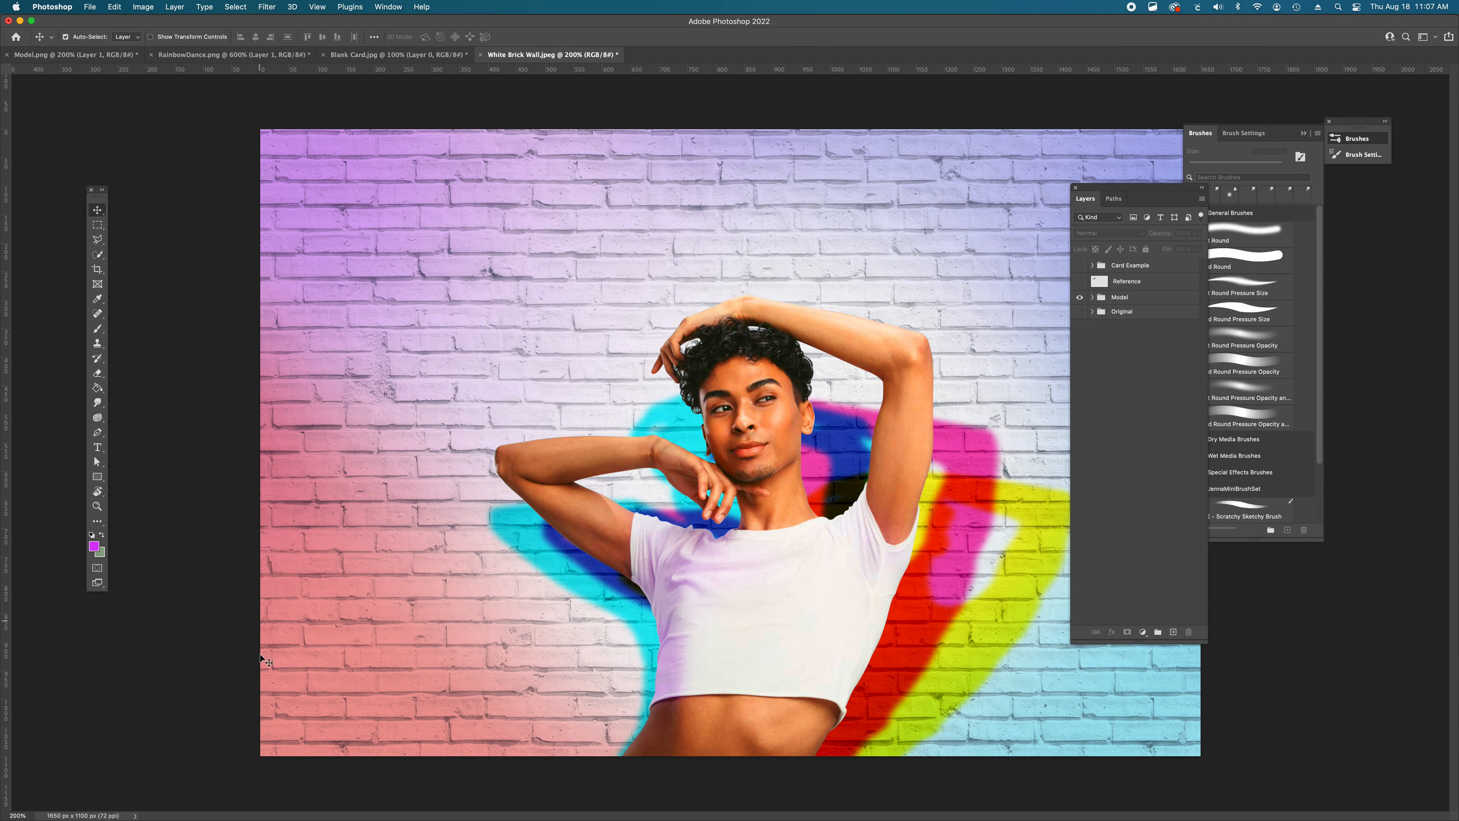
click(1080, 265)
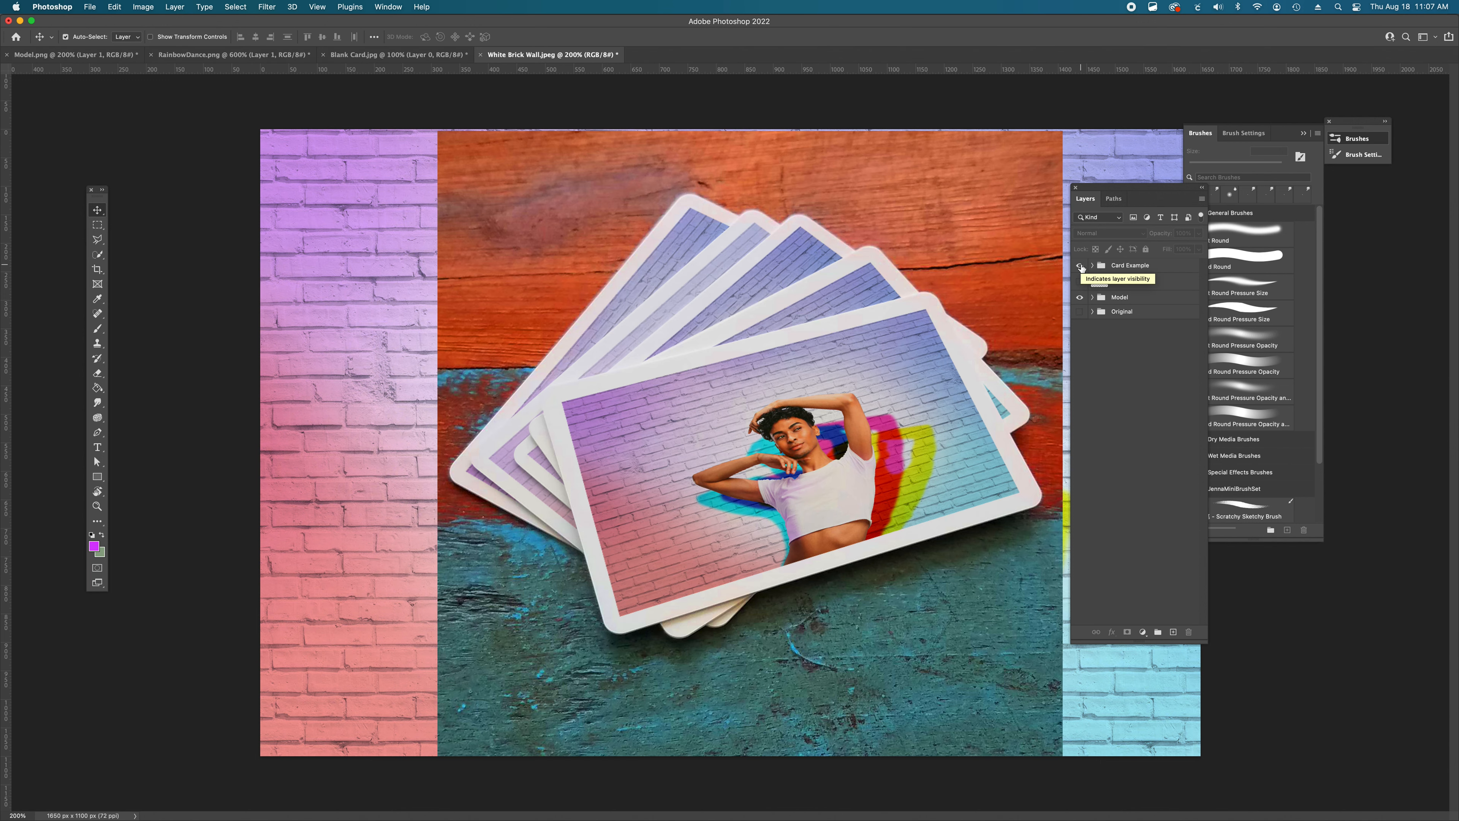